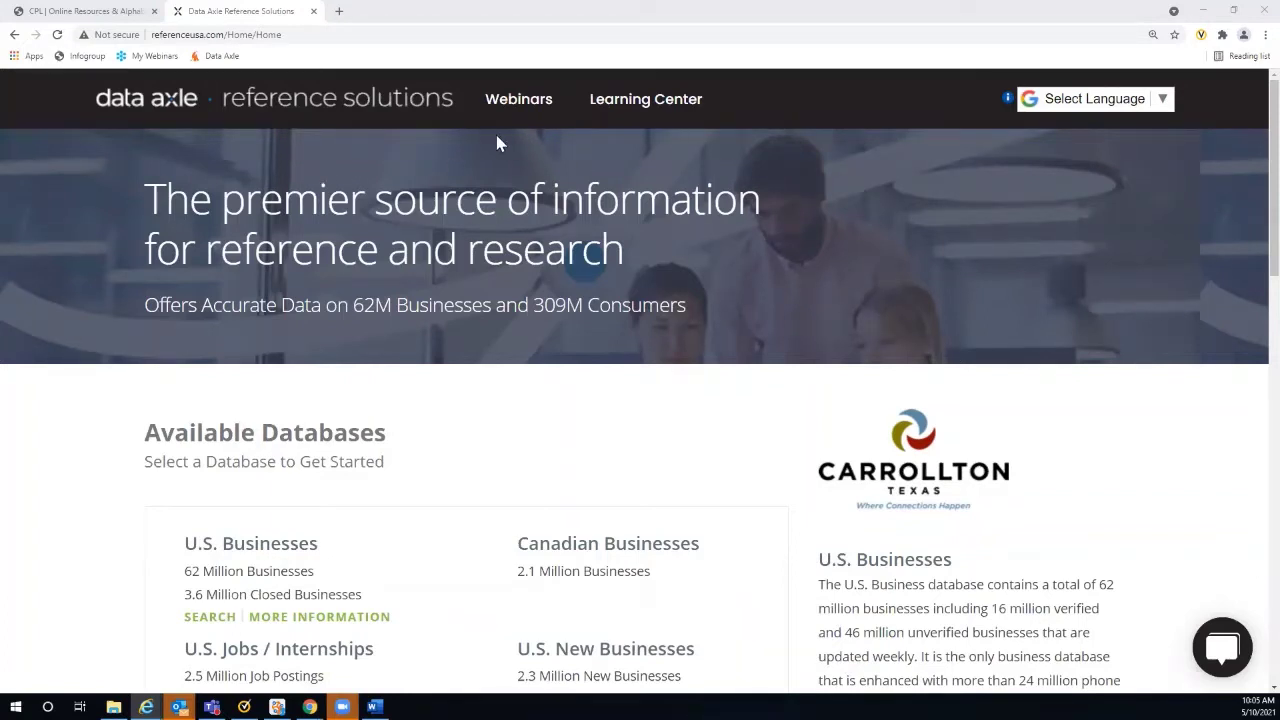
- Open the Learning Center's Marketing & Training Material page and examine the bookmarks, flyers and database overviews offered there
{"action": "left_click", "coordinate": [628, 108]}
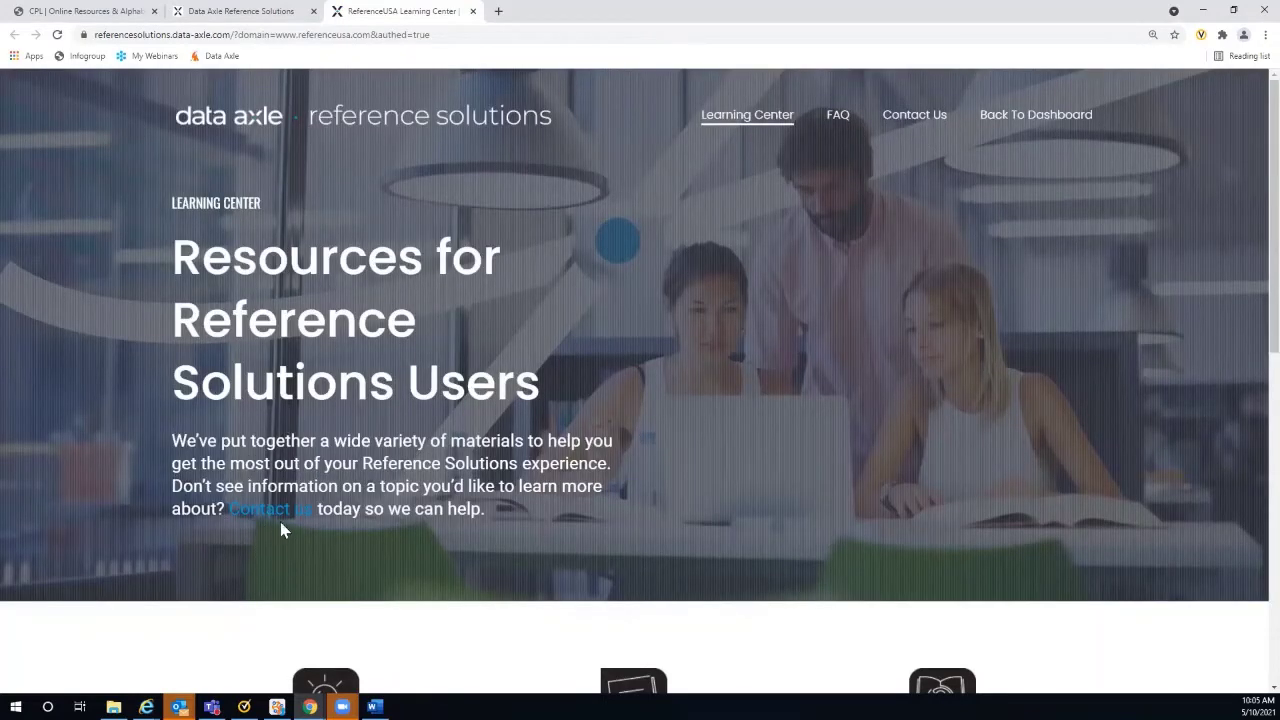
{"action": "scroll", "coordinate": [1078, 488], "scroll_direction": "down", "scroll_amount": 3}
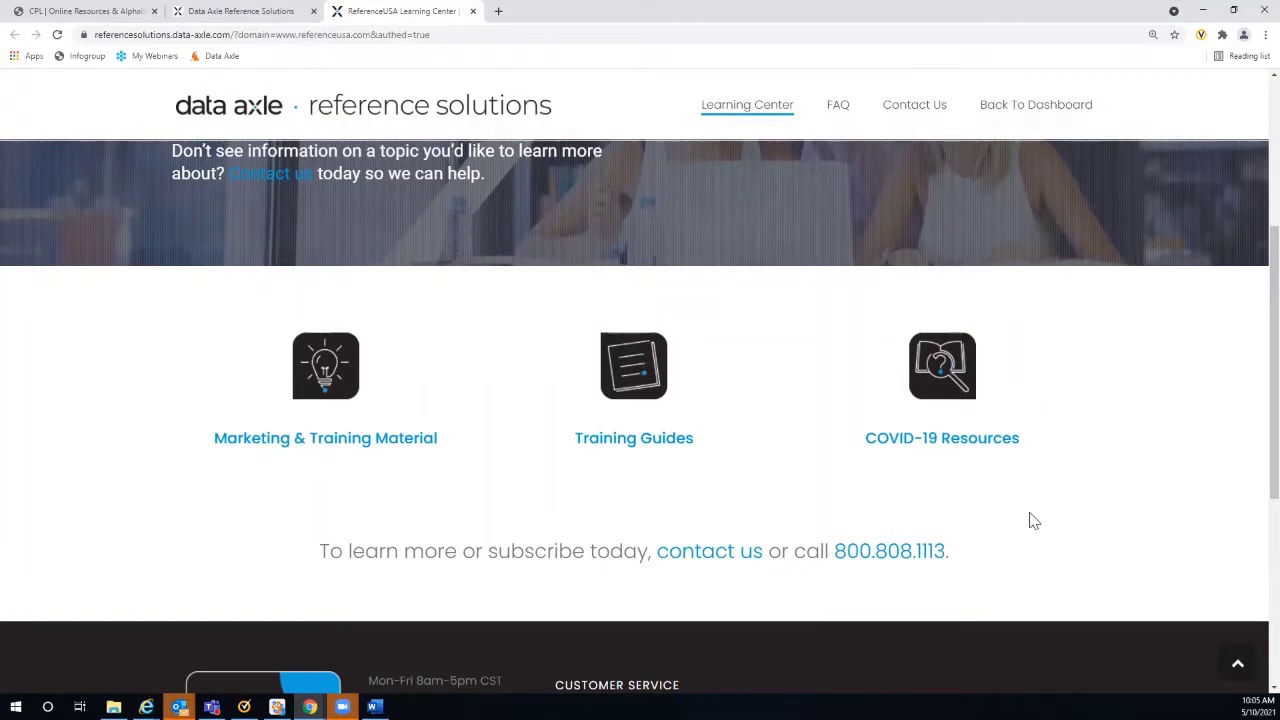
{"action": "left_click", "coordinate": [333, 448]}
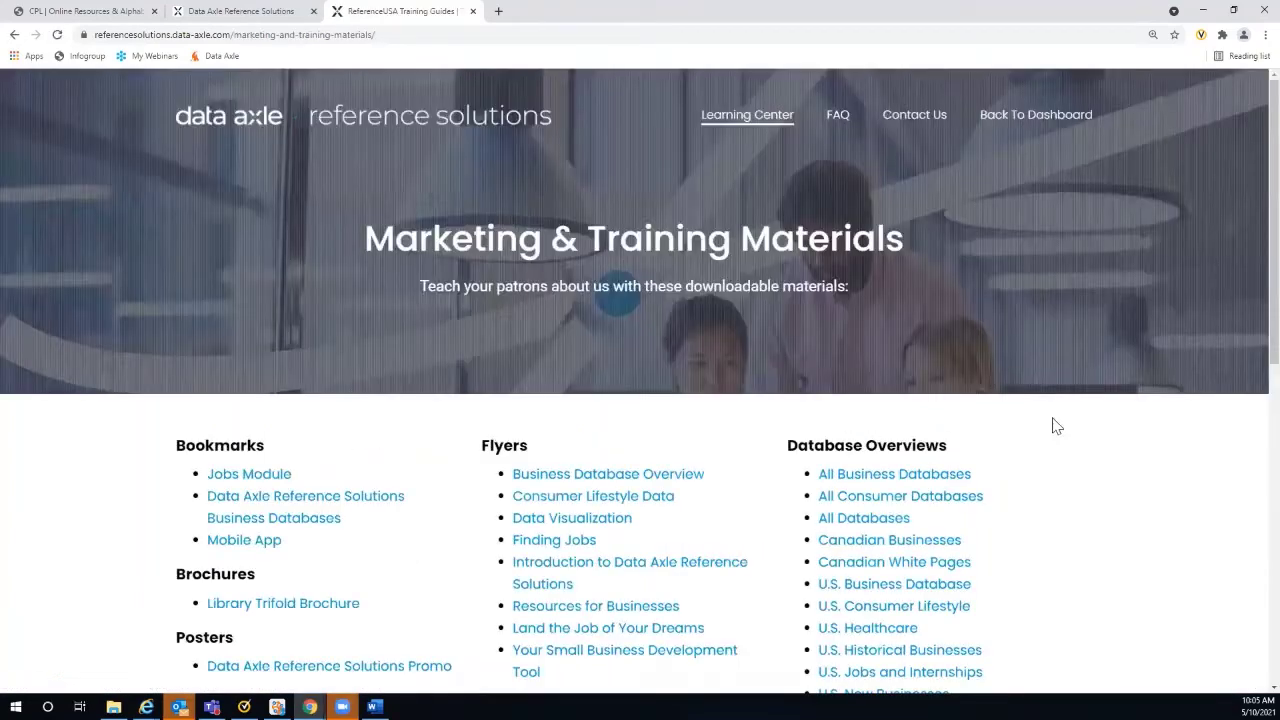
{"action": "scroll", "coordinate": [1048, 428], "scroll_direction": "down", "scroll_amount": 1}
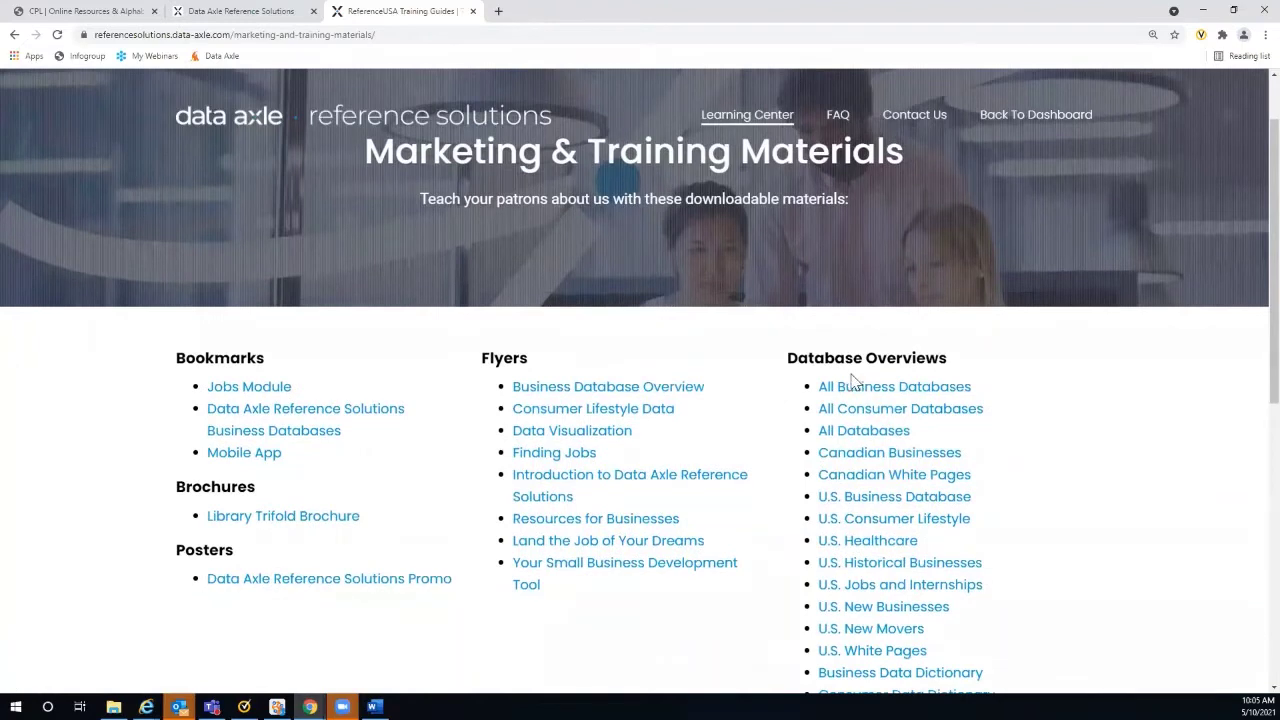
{"action": "scroll", "coordinate": [1052, 392], "scroll_direction": "down", "scroll_amount": 2}
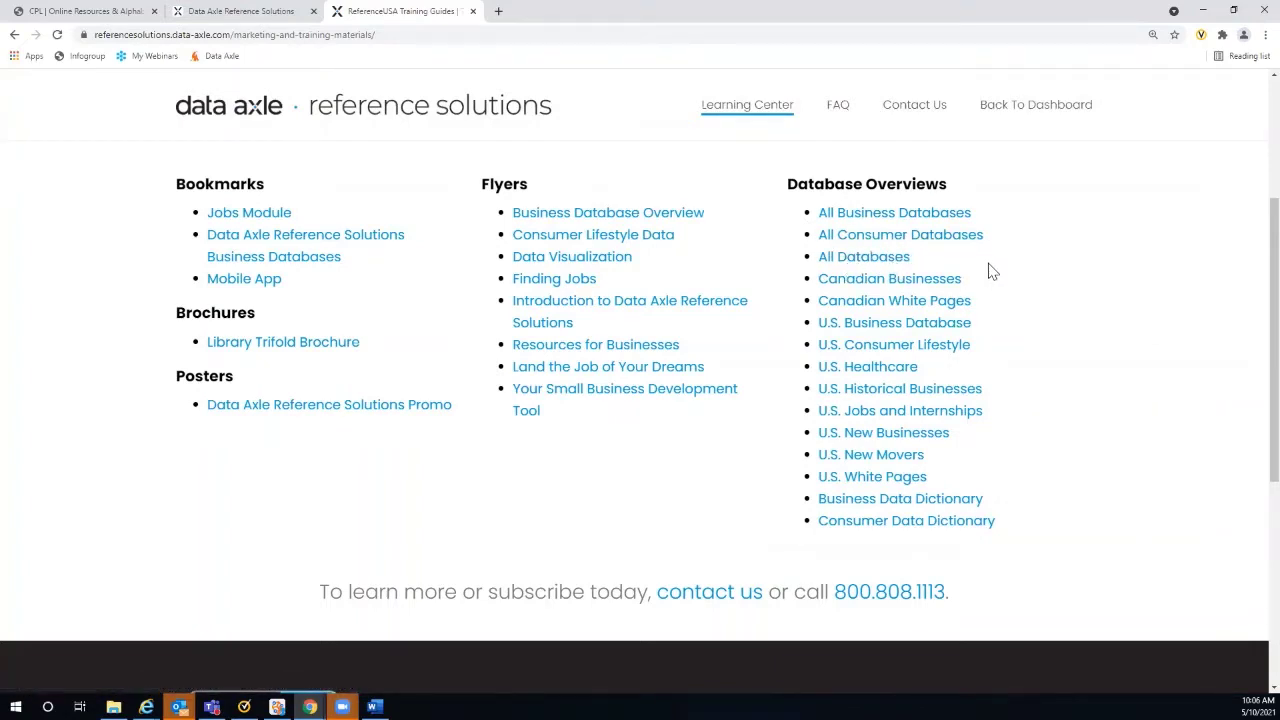
{"action": "scroll", "coordinate": [986, 283], "scroll_direction": "up", "scroll_amount": 3}
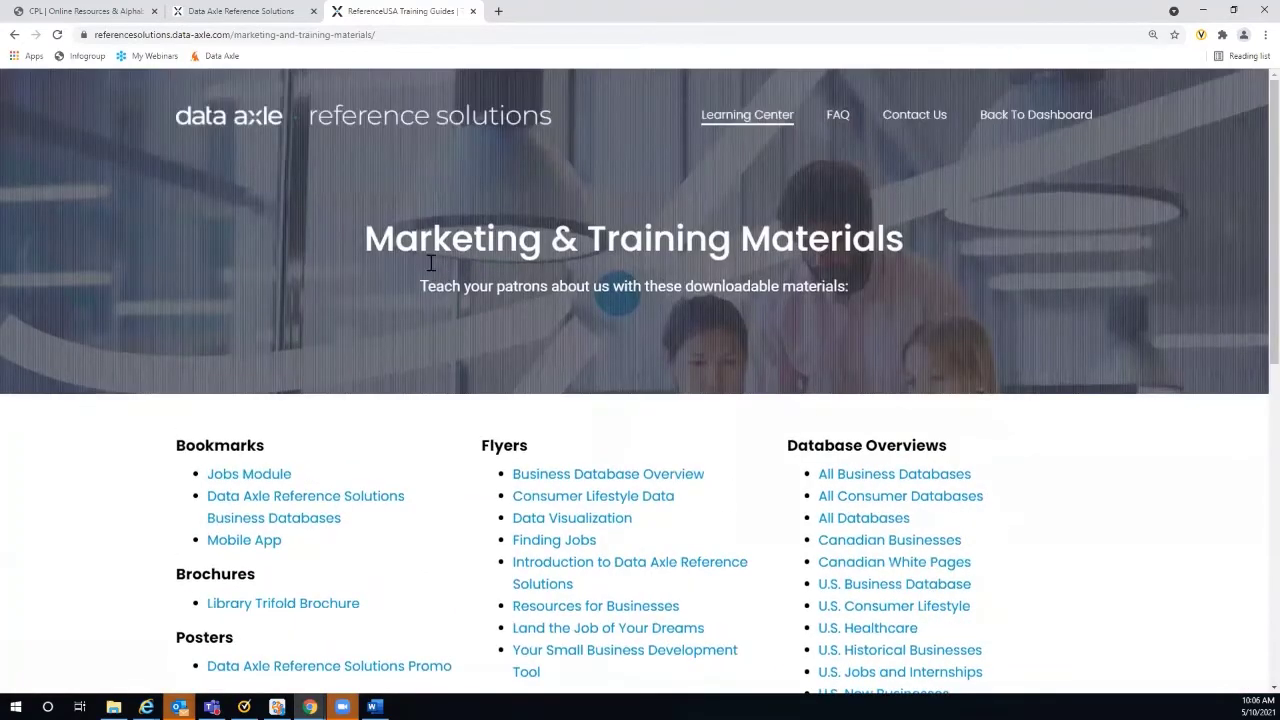
- Return to the database dashboard and examine its Reference Solutions Mobile and Personal Accounts sections
{"action": "left_click", "coordinate": [14, 38]}
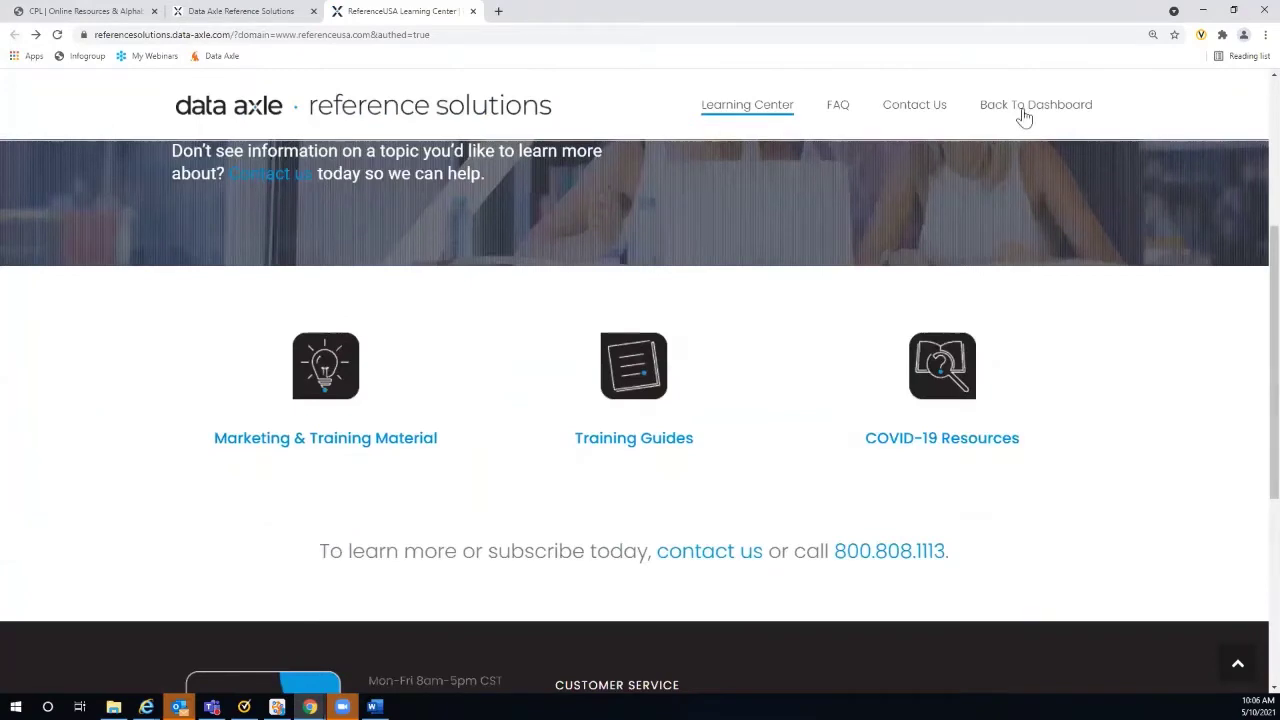
{"action": "left_click", "coordinate": [1024, 110]}
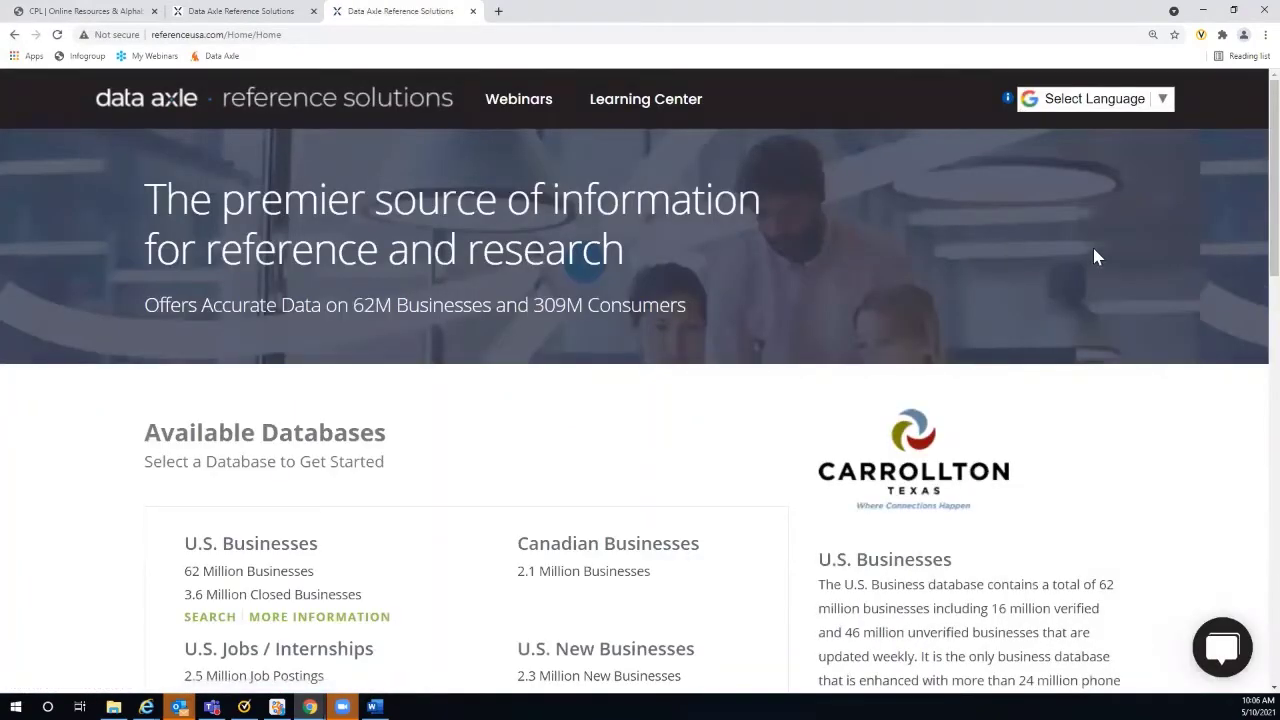
{"action": "scroll", "coordinate": [1120, 240], "scroll_direction": "down", "scroll_amount": 2}
{"action": "scroll", "coordinate": [1140, 240], "scroll_direction": "down", "scroll_amount": 4}
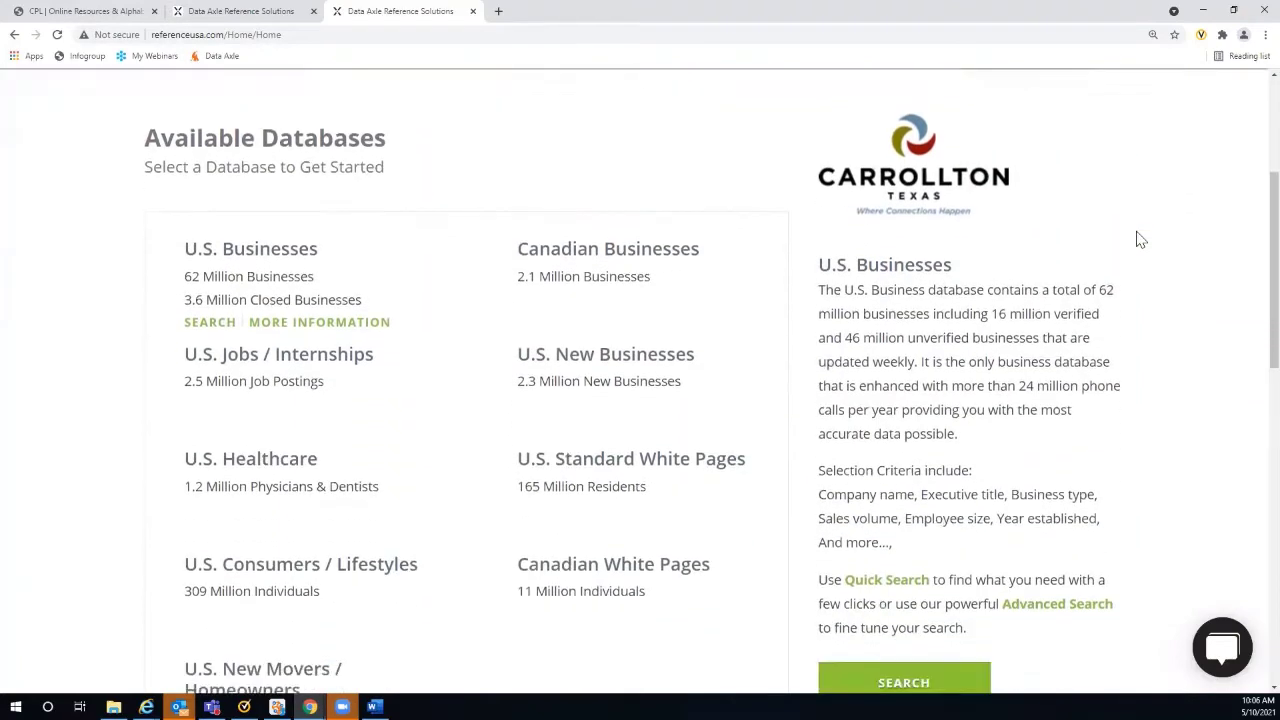
{"action": "scroll", "coordinate": [1148, 240], "scroll_direction": "down", "scroll_amount": 2}
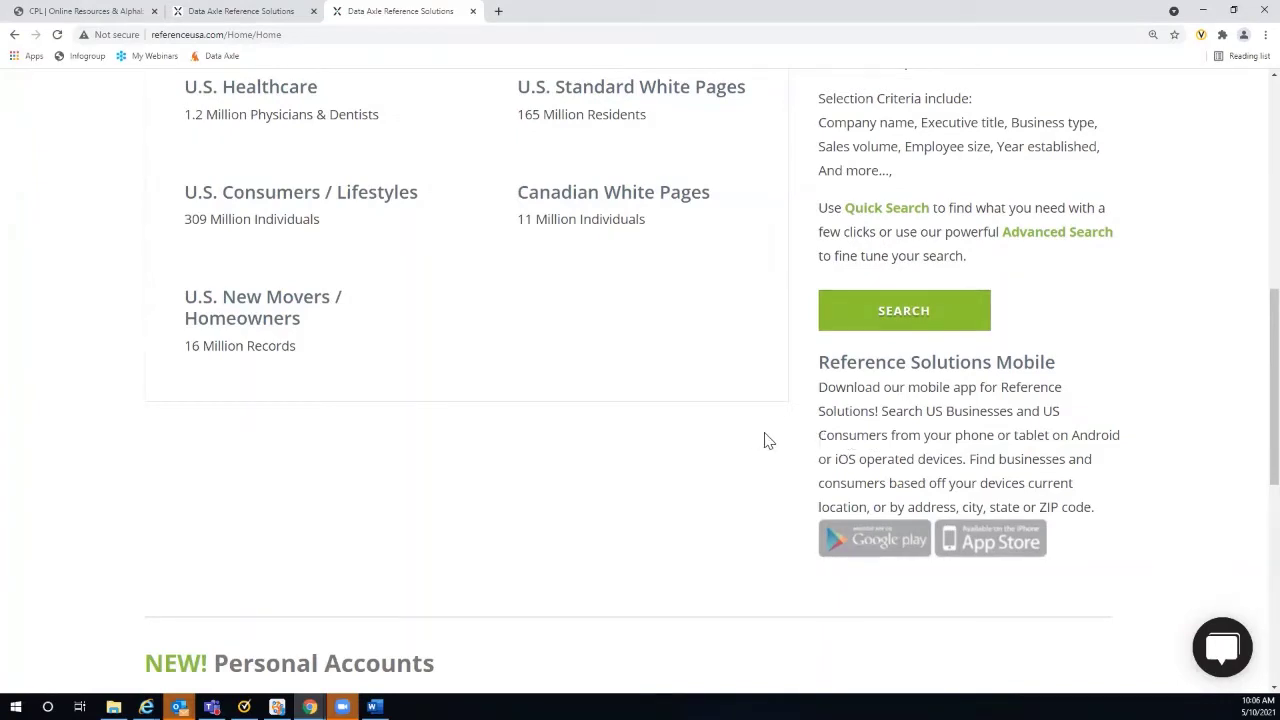
{"action": "scroll", "coordinate": [767, 440], "scroll_direction": "down", "scroll_amount": 2}
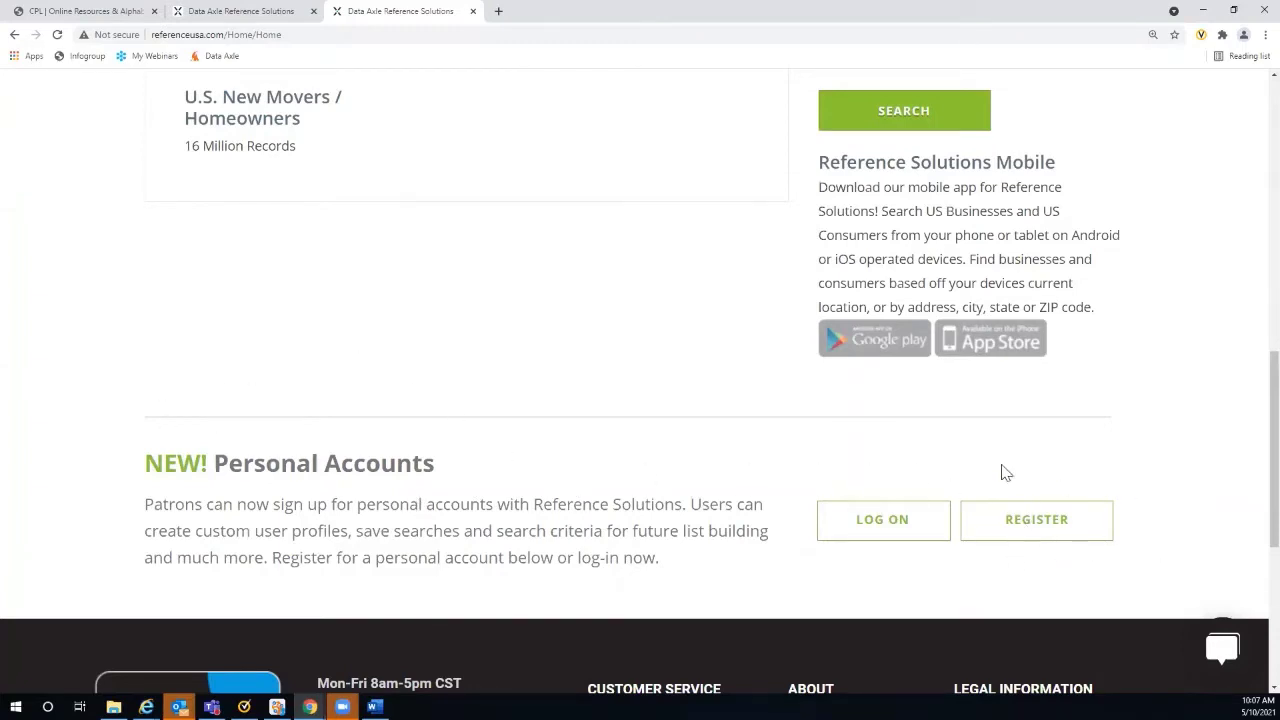
{"action": "scroll", "coordinate": [474, 323], "scroll_direction": "up", "scroll_amount": 2}
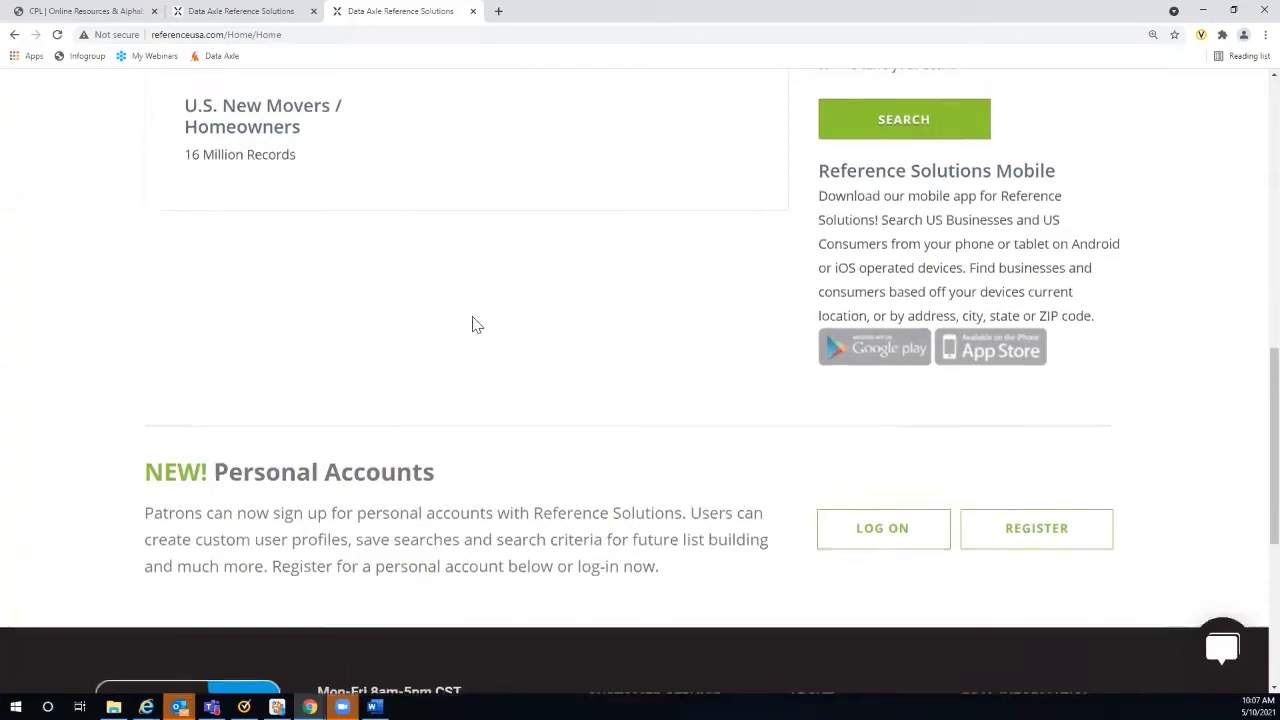
- Examine the available databases, from U.S. Businesses and U.S. Jobs / Internships to Canadian White Pages and U.S. New Movers / Homeowners
{"action": "scroll", "coordinate": [474, 323], "scroll_direction": "up", "scroll_amount": 3}
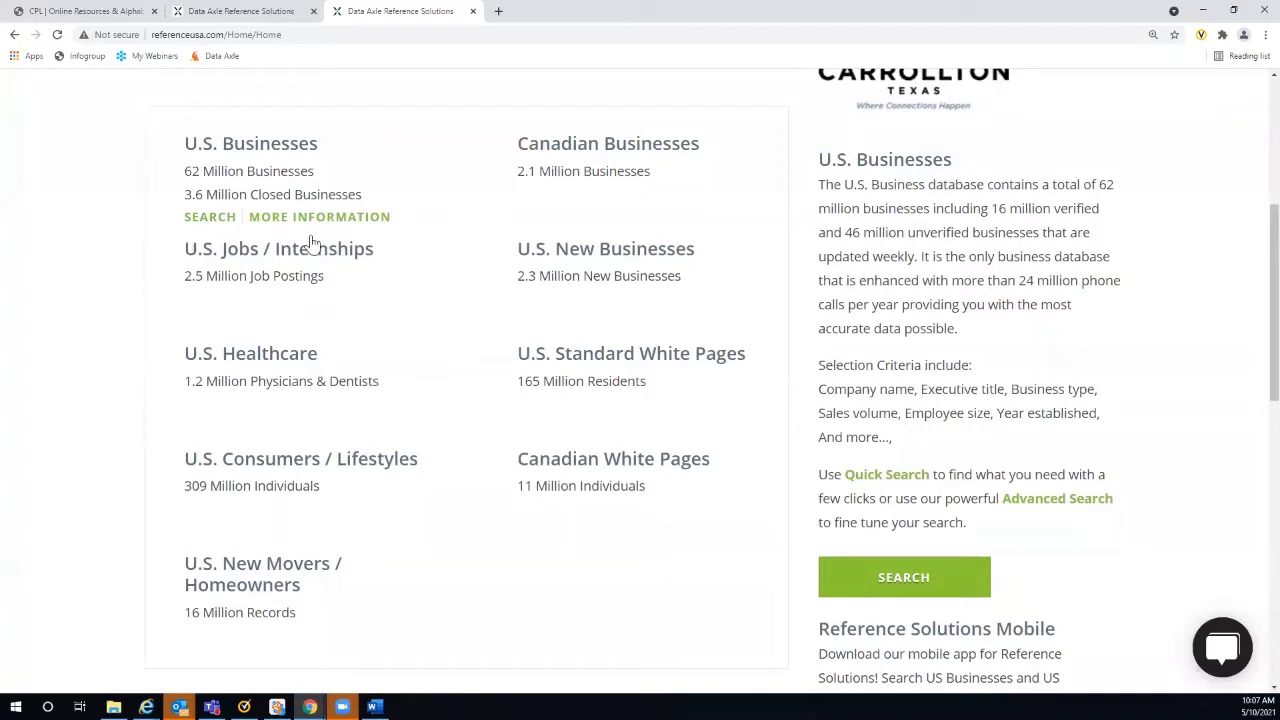
{"action": "mouse_move", "coordinate": [368, 314]}
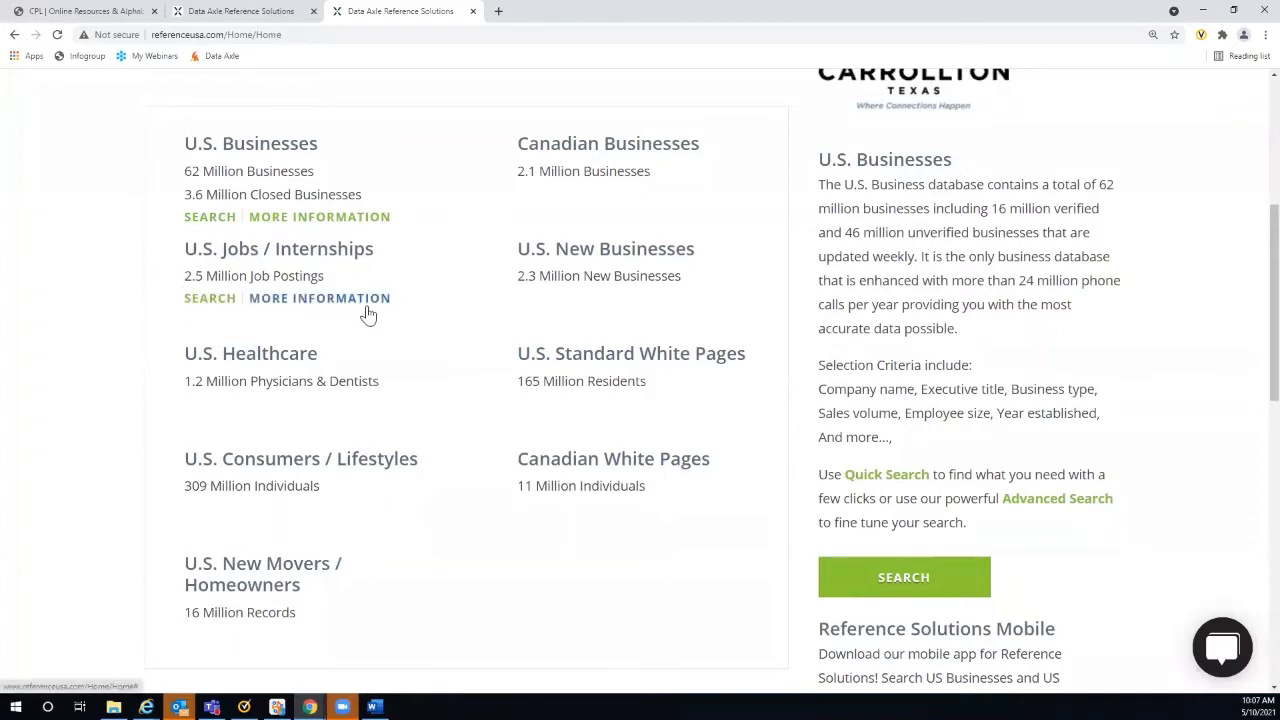
{"action": "mouse_move", "coordinate": [364, 285]}
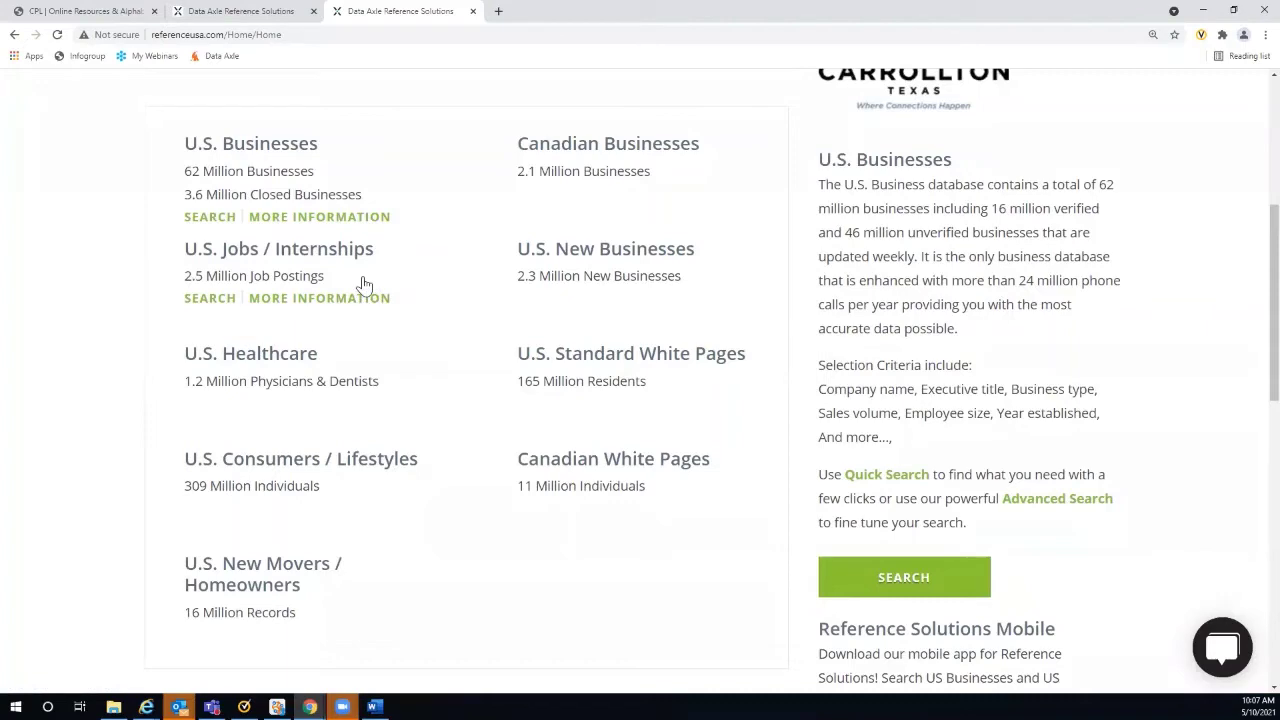
{"action": "scroll", "coordinate": [443, 329], "scroll_direction": "down", "scroll_amount": 4}
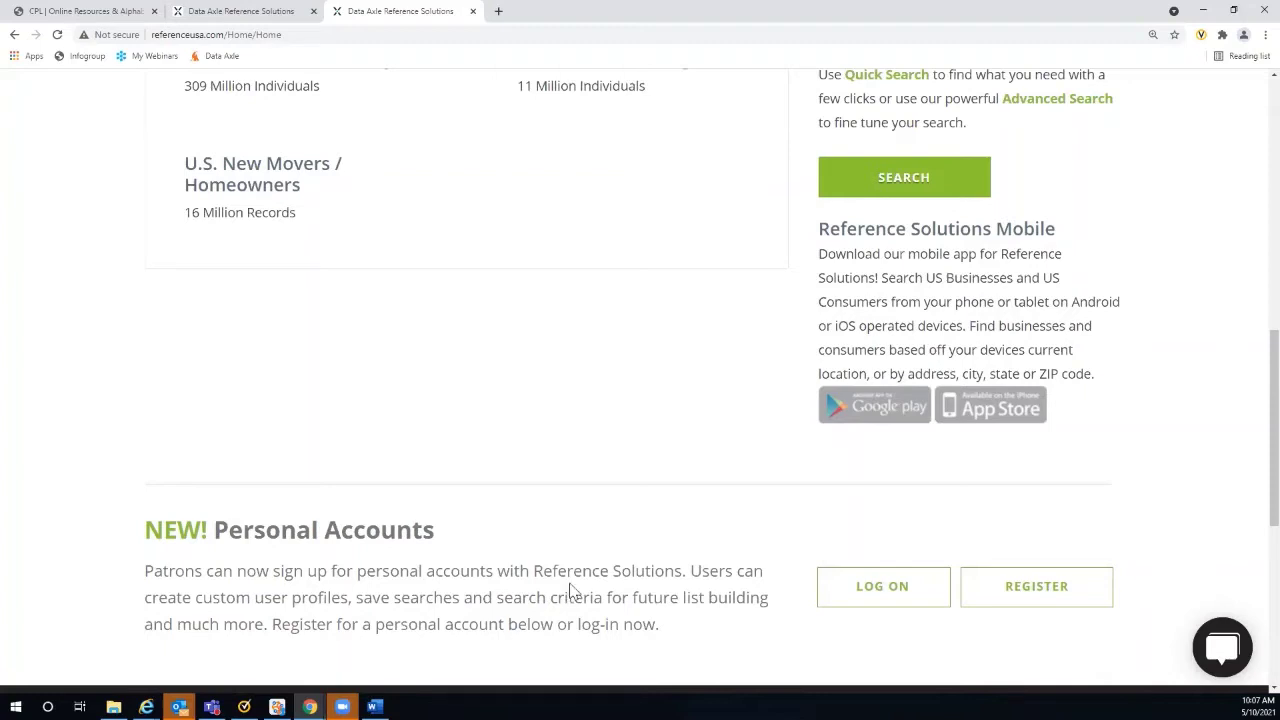
{"action": "scroll", "coordinate": [471, 449], "scroll_direction": "up", "scroll_amount": 3}
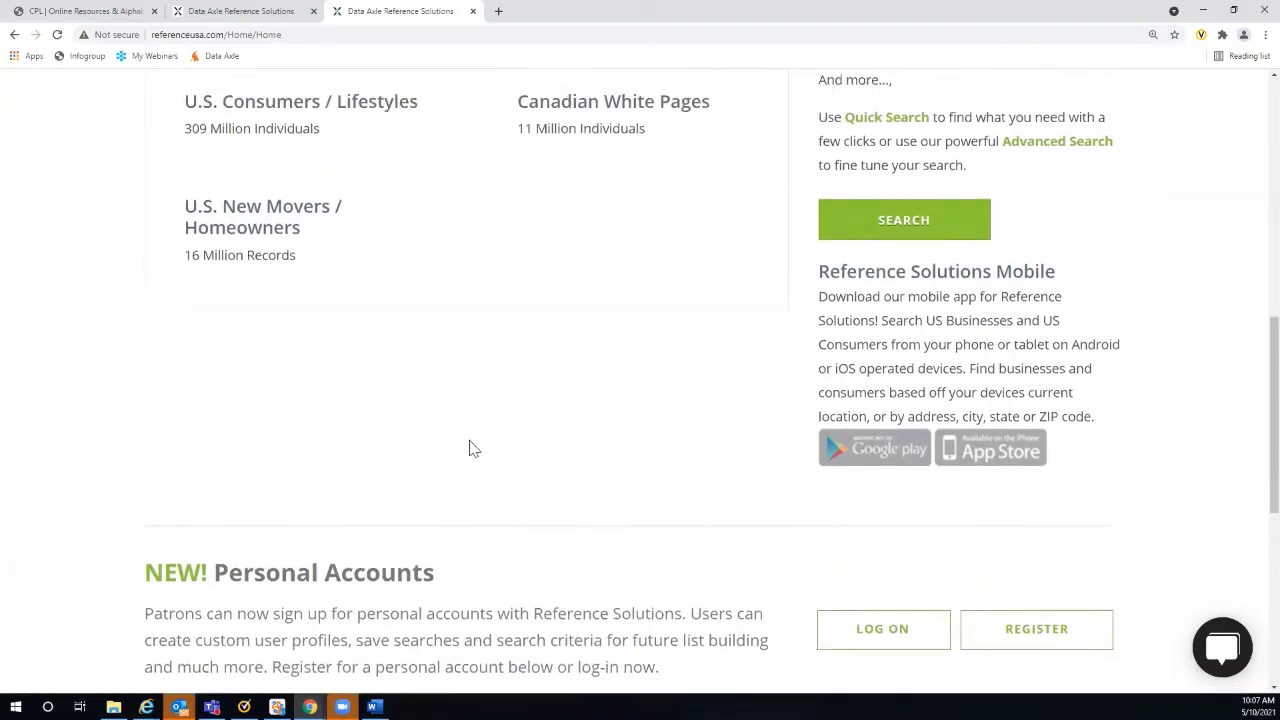
{"action": "scroll", "coordinate": [448, 451], "scroll_direction": "up", "scroll_amount": 1}
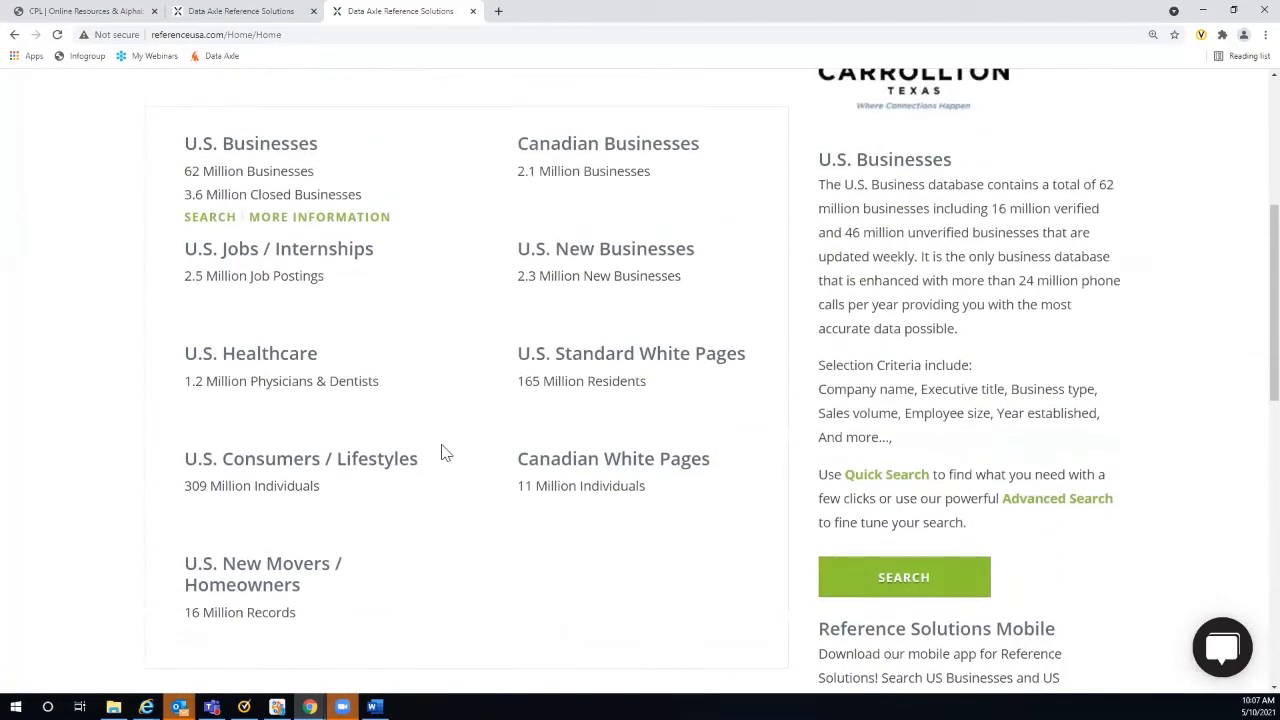
{"action": "scroll", "coordinate": [445, 452], "scroll_direction": "up", "scroll_amount": 1}
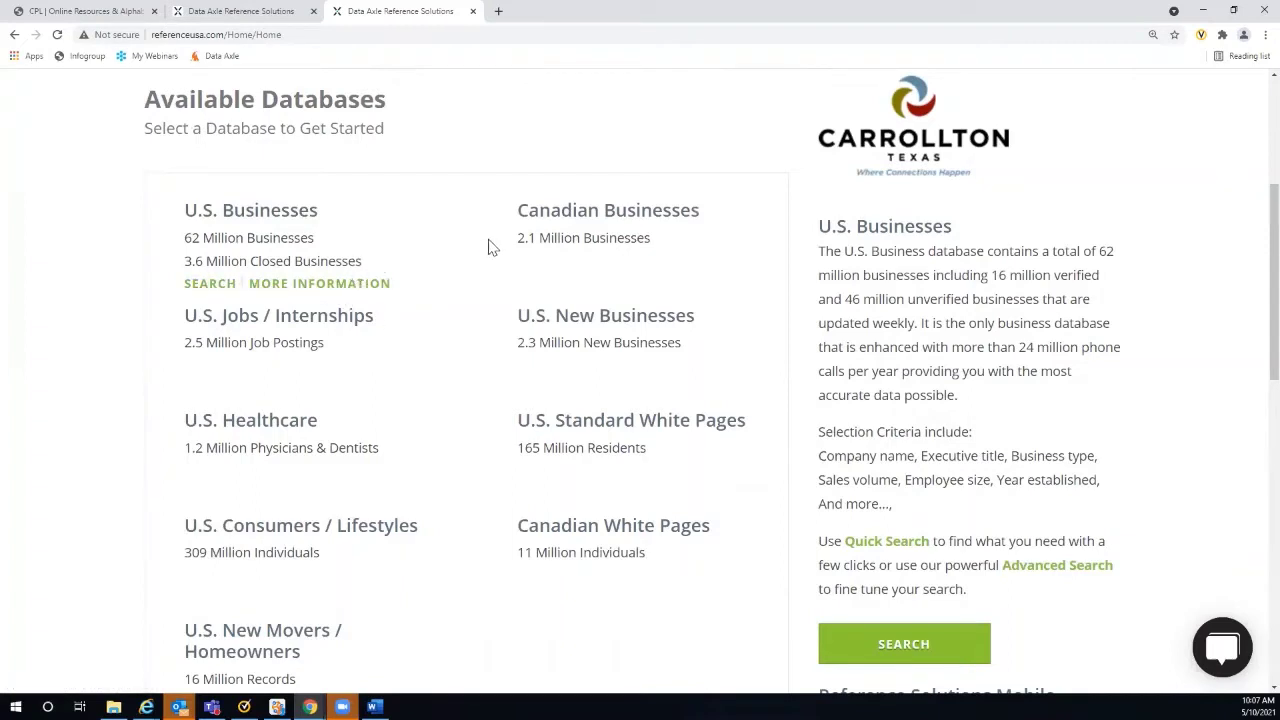
{"action": "mouse_move", "coordinate": [464, 584]}
{"action": "mouse_move", "coordinate": [563, 280]}
{"action": "mouse_move", "coordinate": [245, 345]}
{"action": "mouse_move", "coordinate": [614, 371]}
{"action": "scroll", "coordinate": [474, 383], "scroll_direction": "down", "scroll_amount": 1}
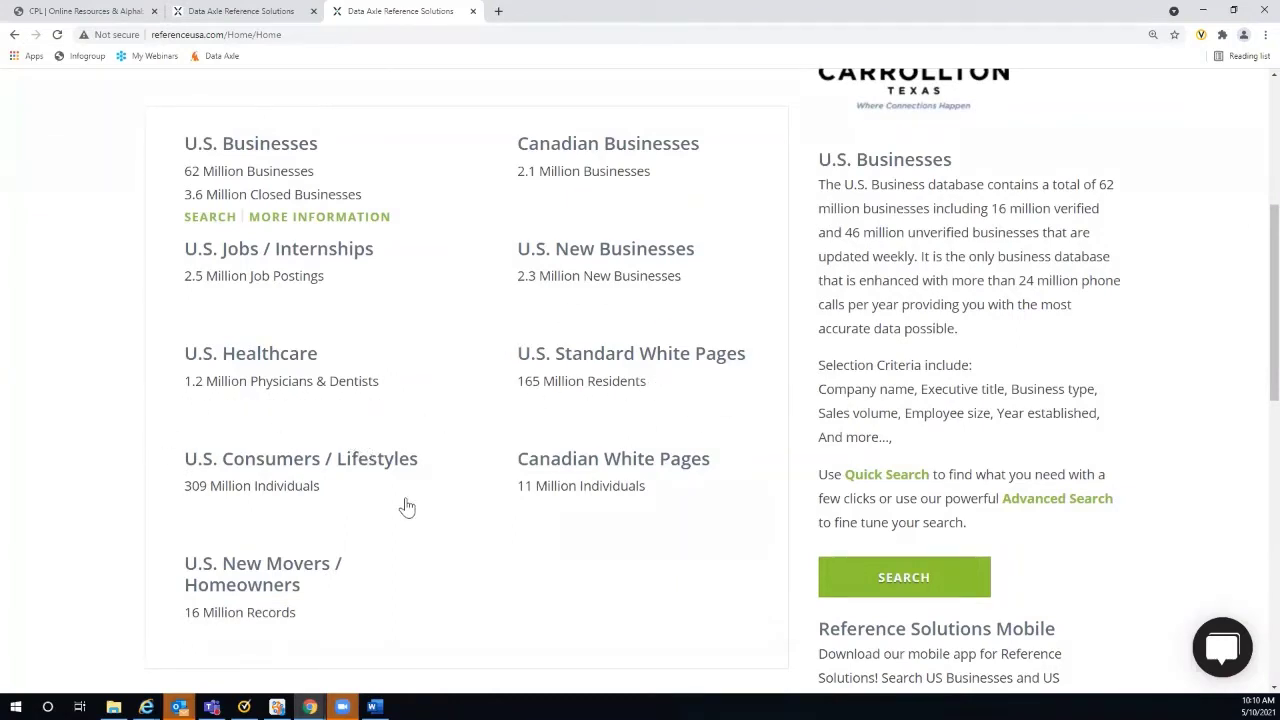
{"action": "mouse_move", "coordinate": [694, 528]}
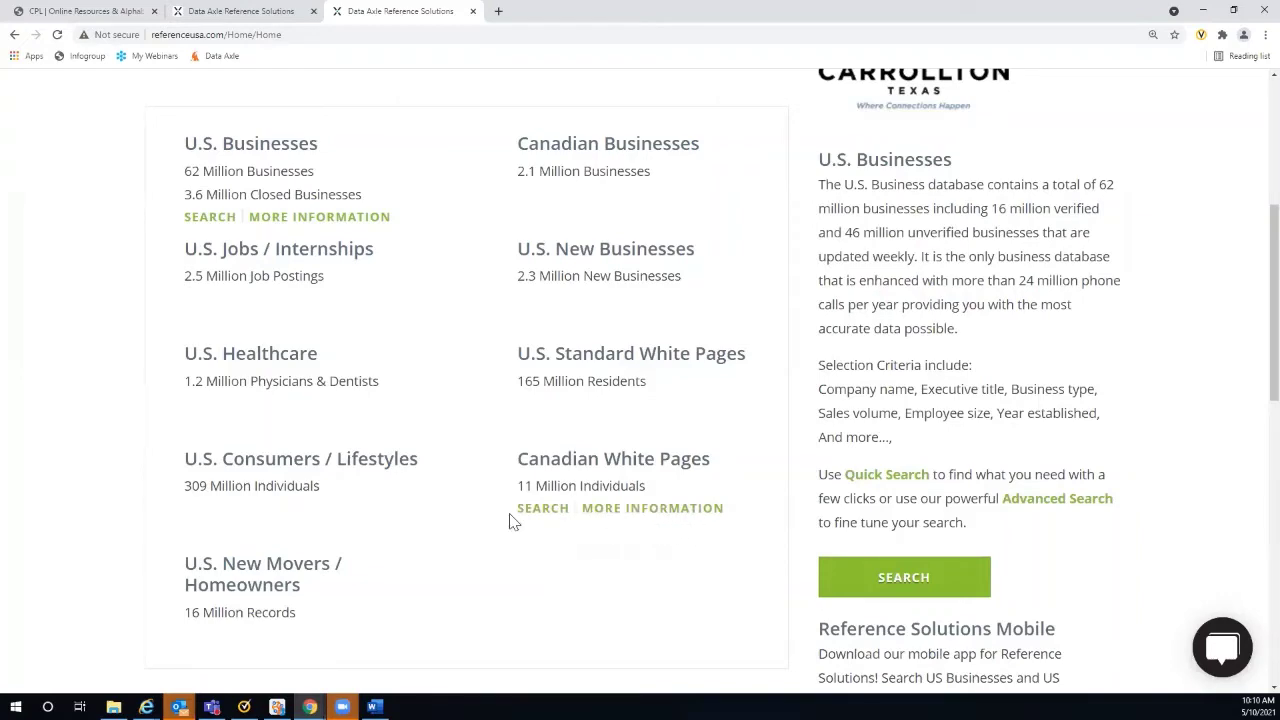
{"action": "scroll", "coordinate": [425, 531], "scroll_direction": "down", "scroll_amount": 1}
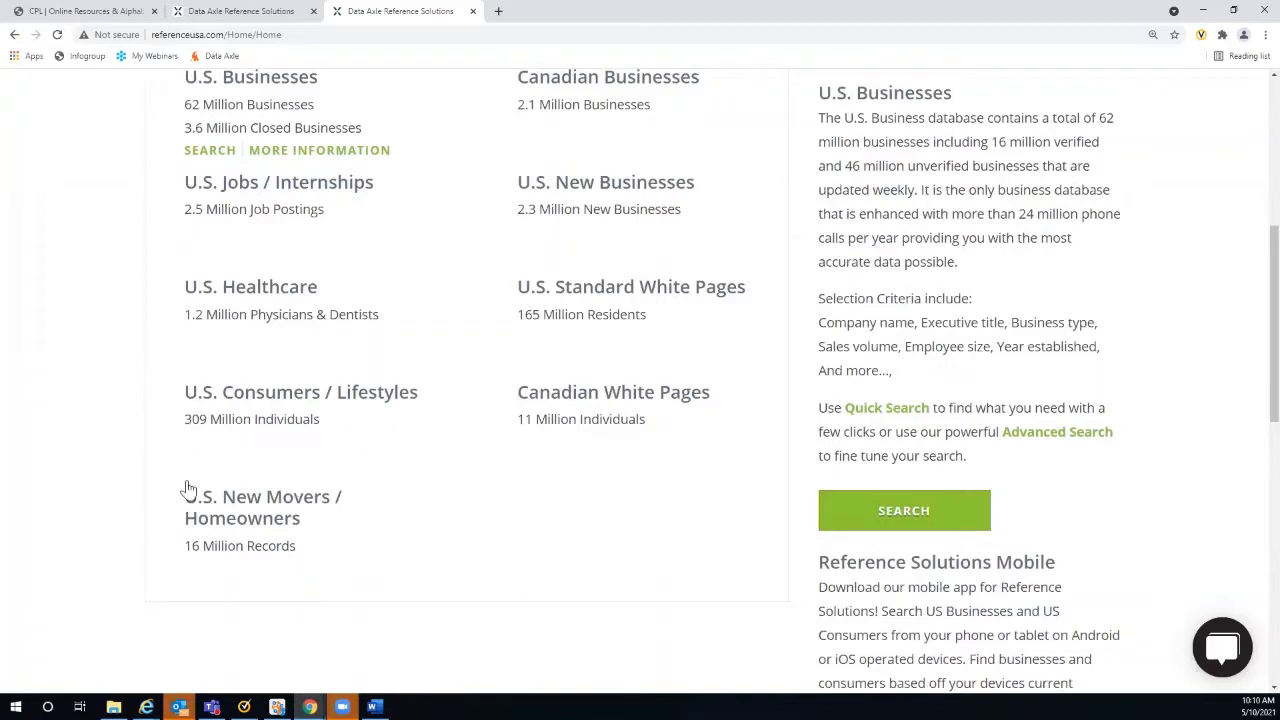
{"action": "mouse_move", "coordinate": [374, 571]}
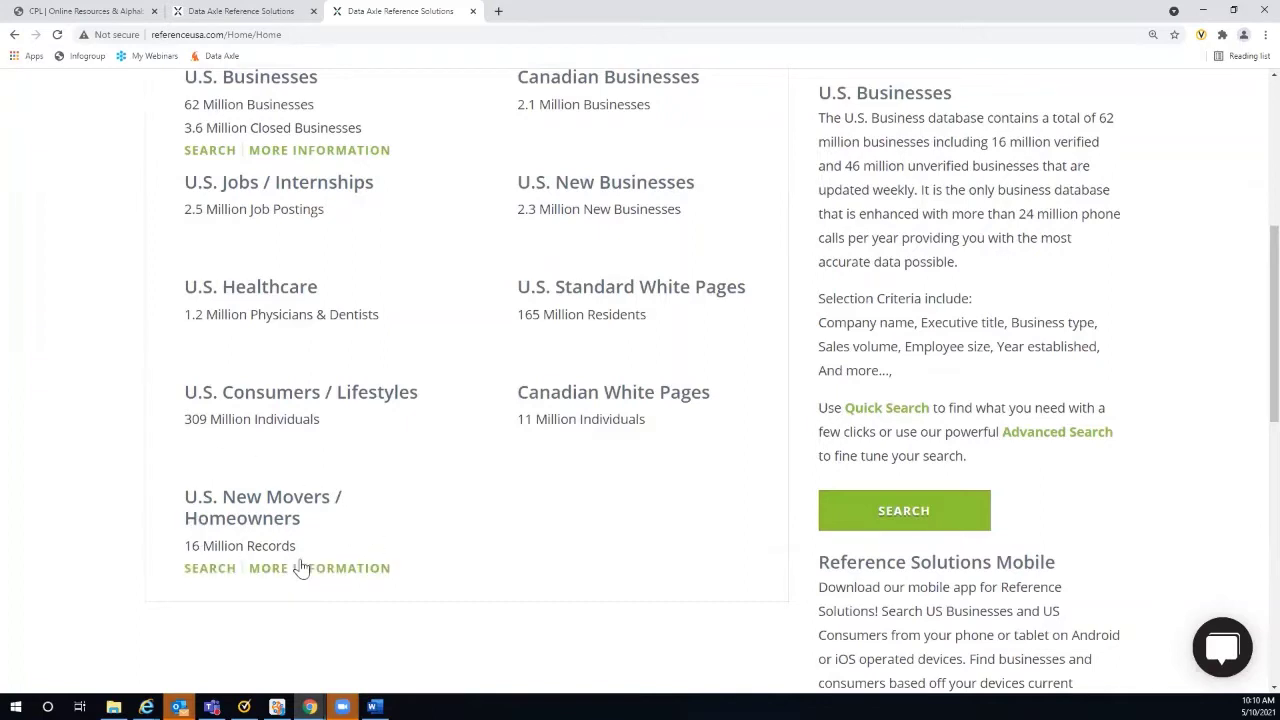
{"action": "scroll", "coordinate": [346, 531], "scroll_direction": "up", "scroll_amount": 1}
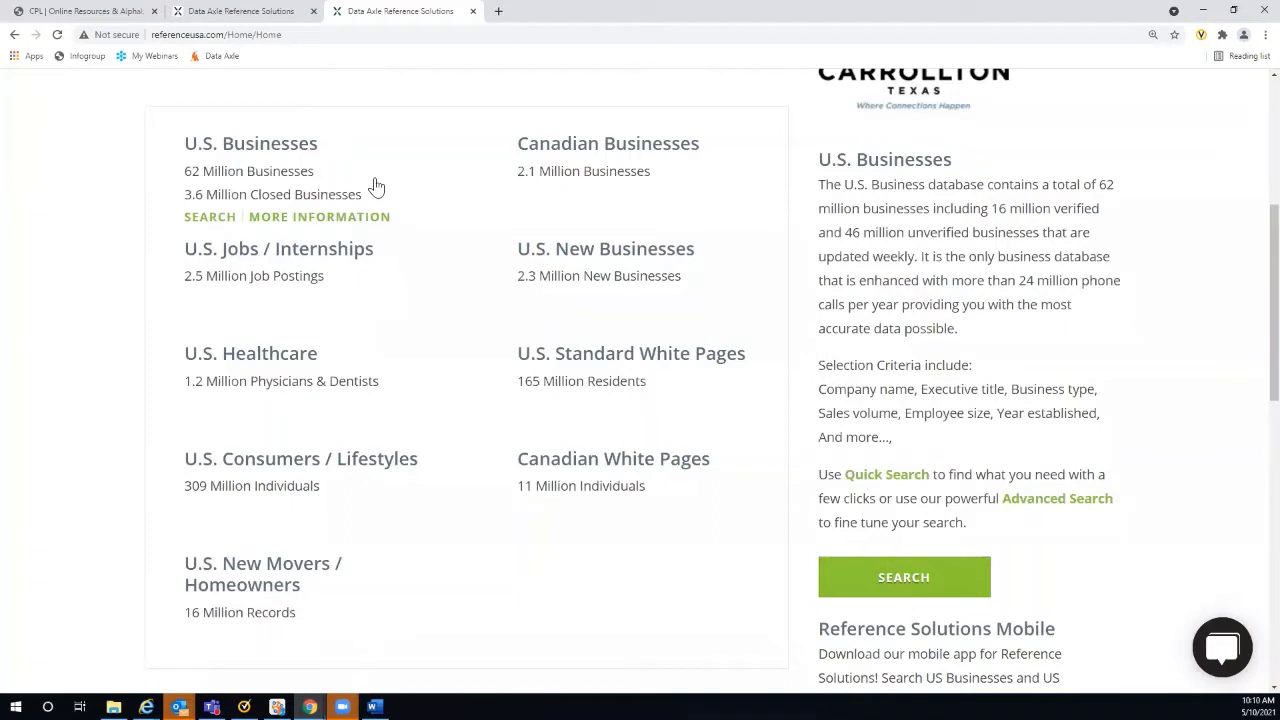
- Open the quick search of the U.S. Businesses database and set the city to Carrollton
{"action": "left_click", "coordinate": [213, 219]}
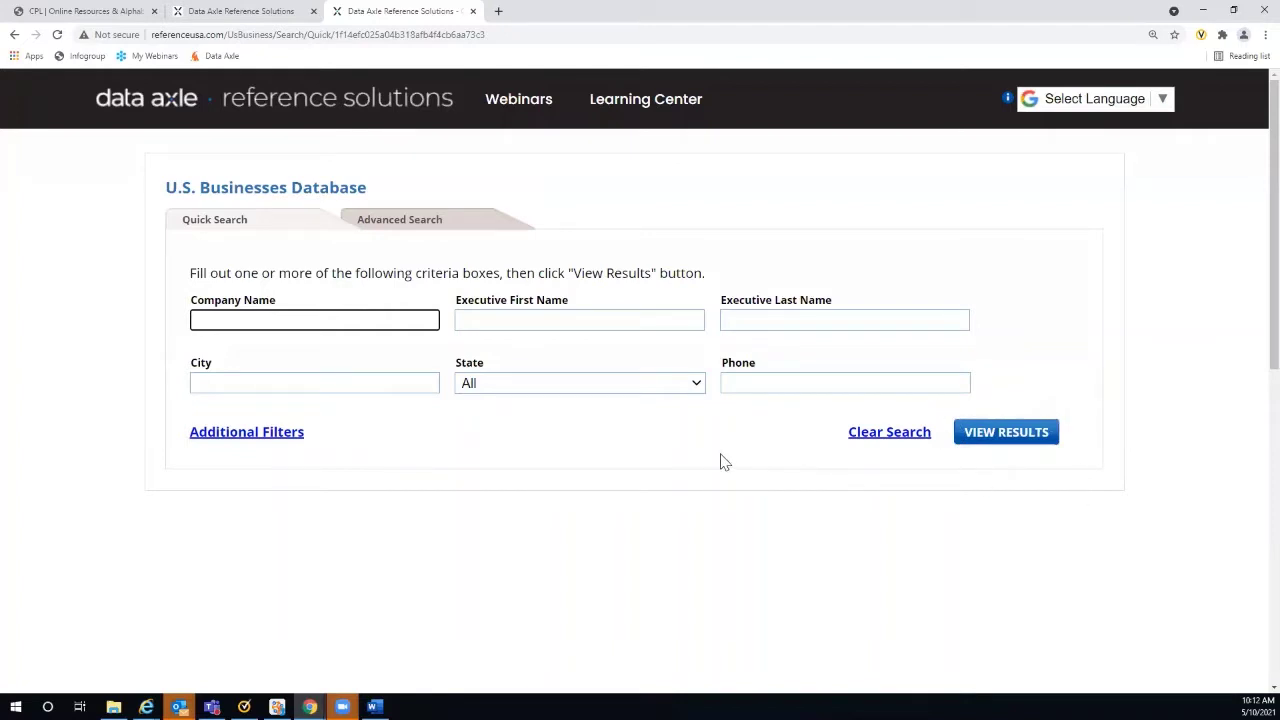
{"action": "left_click", "coordinate": [195, 380]}
{"action": "type", "text": "C"}
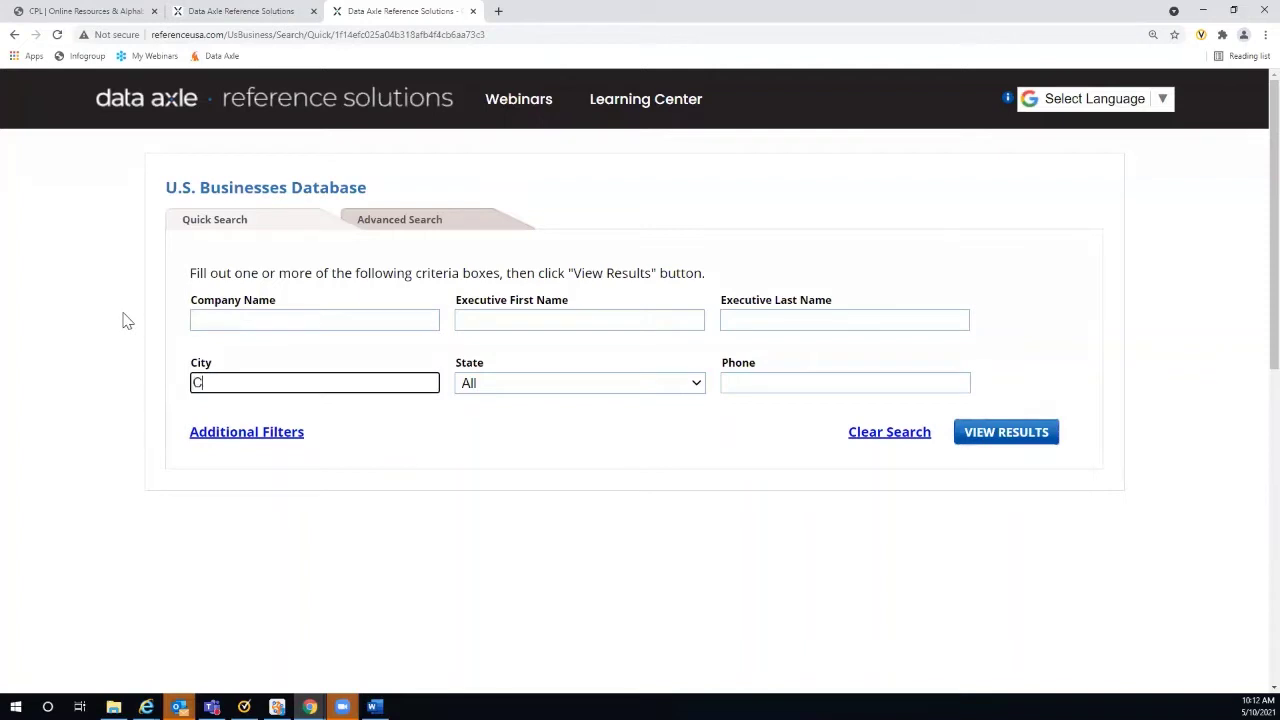
{"action": "type", "text": "arro"}
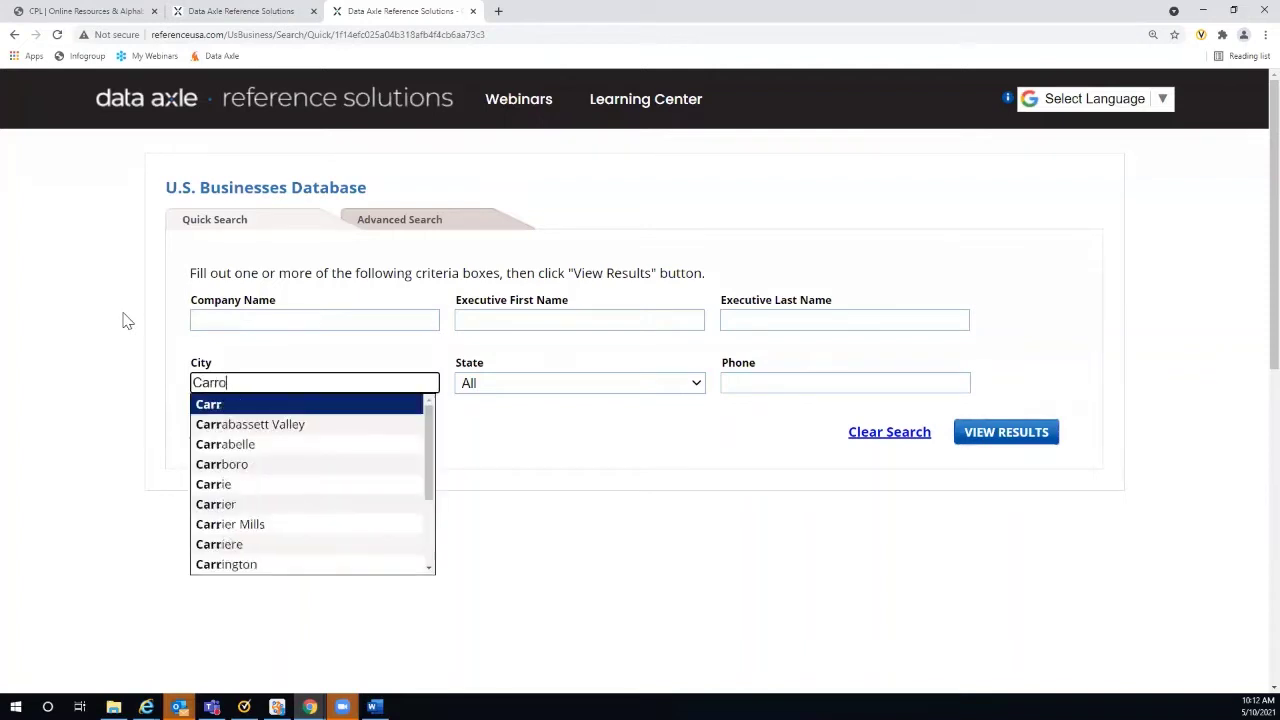
{"action": "type", "text": "llton"}
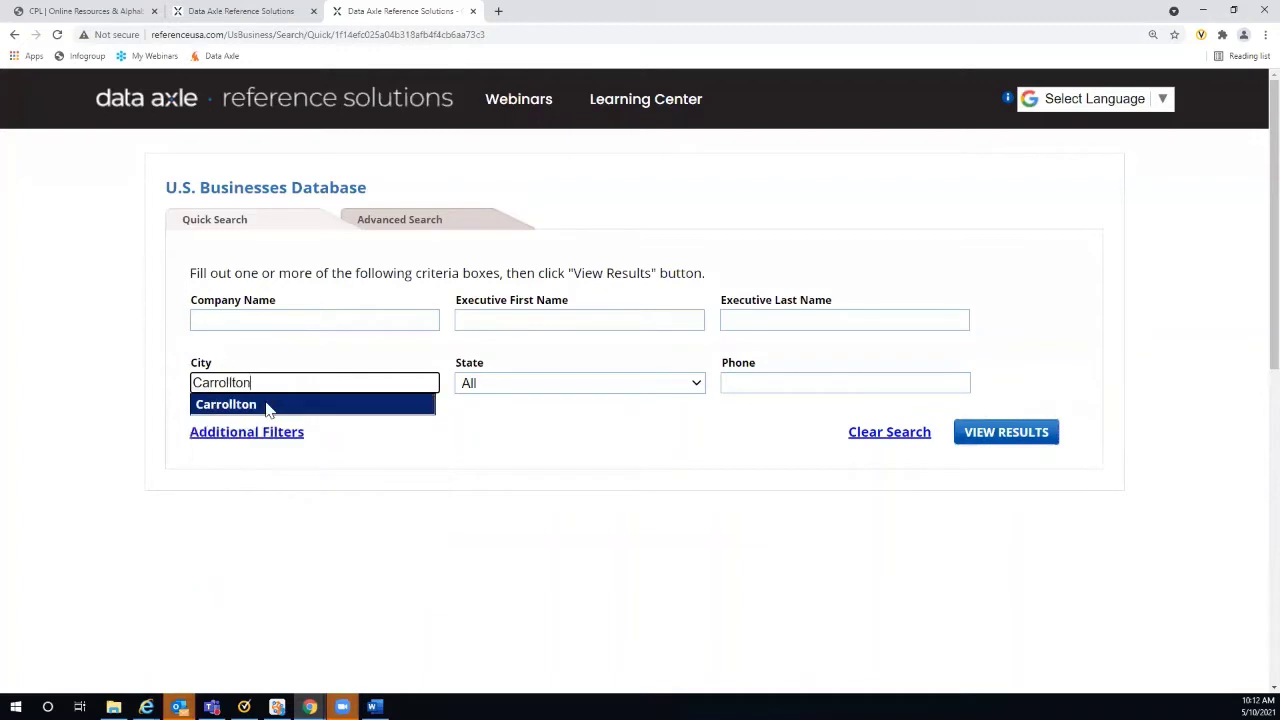
{"action": "left_click", "coordinate": [268, 406]}
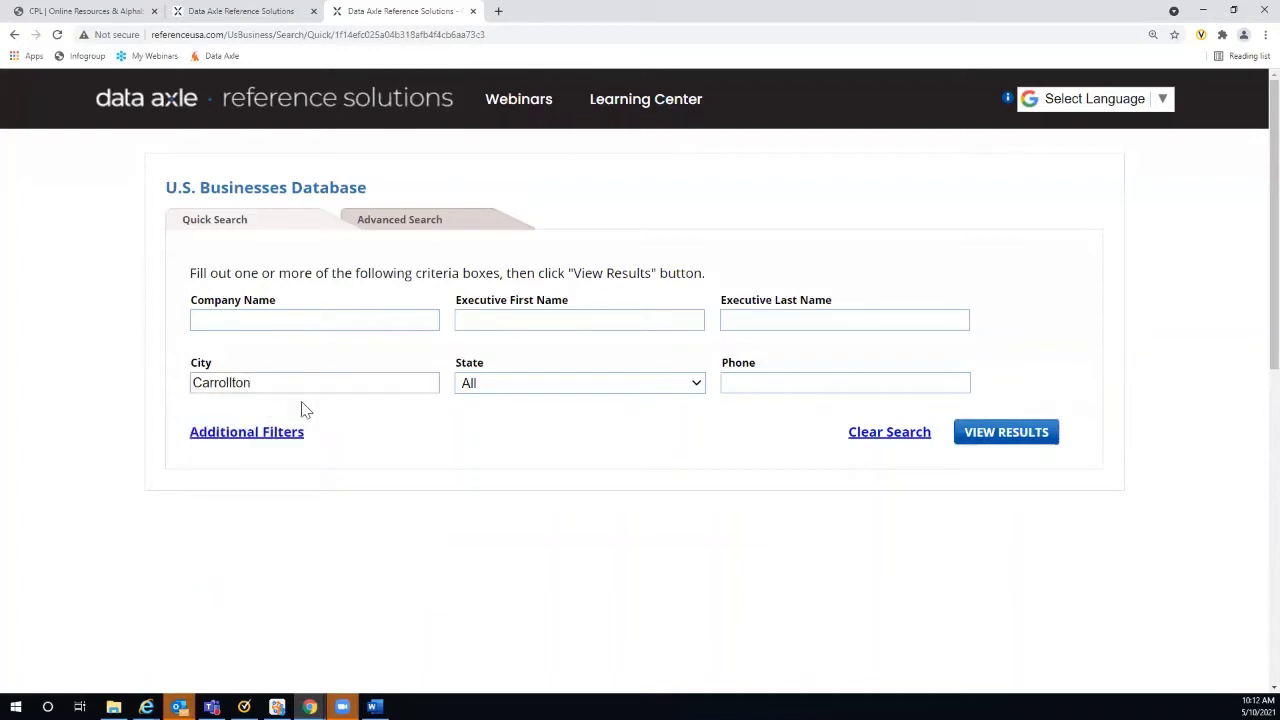
- Set the state to Texas and run the U.S. Businesses search
{"action": "left_click", "coordinate": [696, 386]}
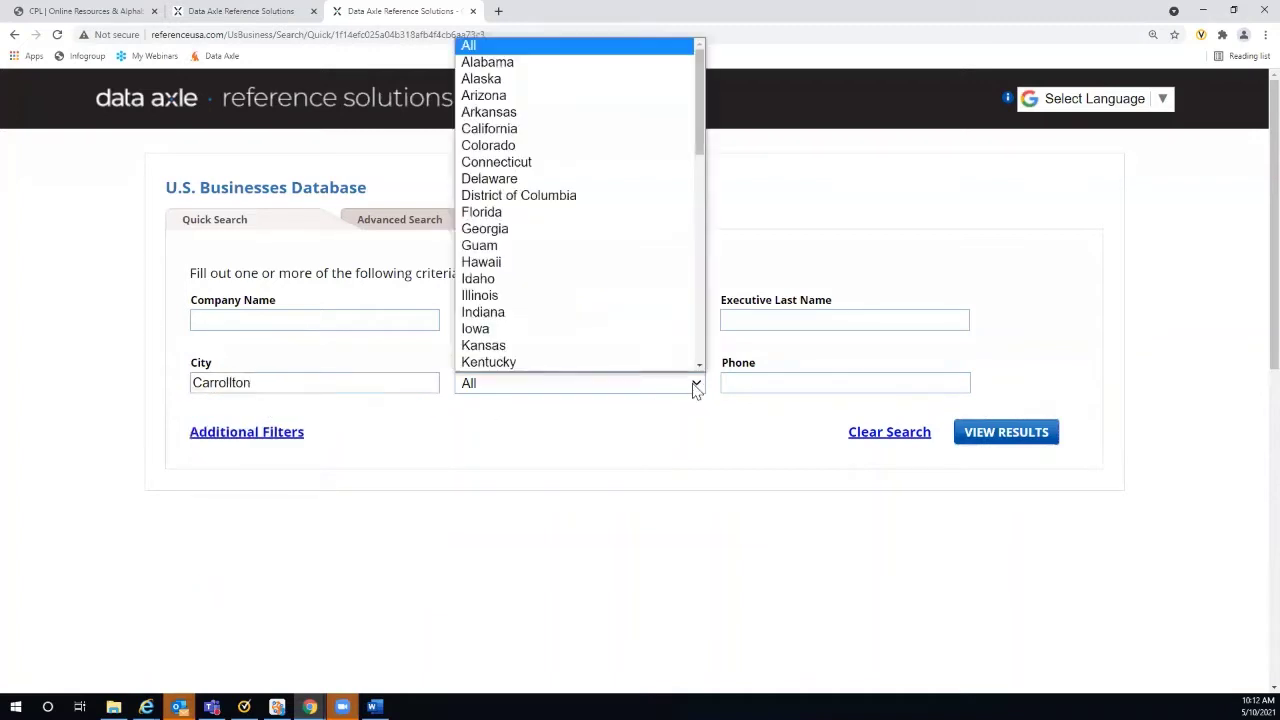
{"action": "scroll", "coordinate": [657, 340], "scroll_direction": "down", "scroll_amount": 8}
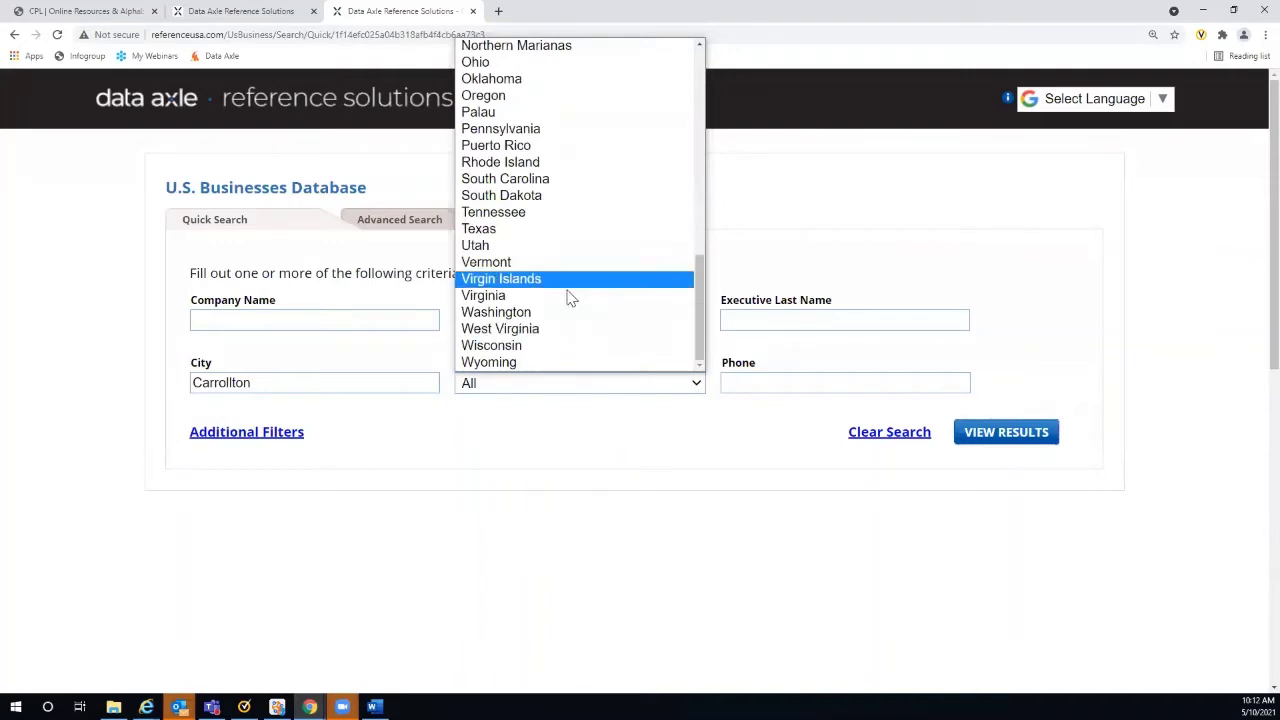
{"action": "left_click", "coordinate": [508, 229]}
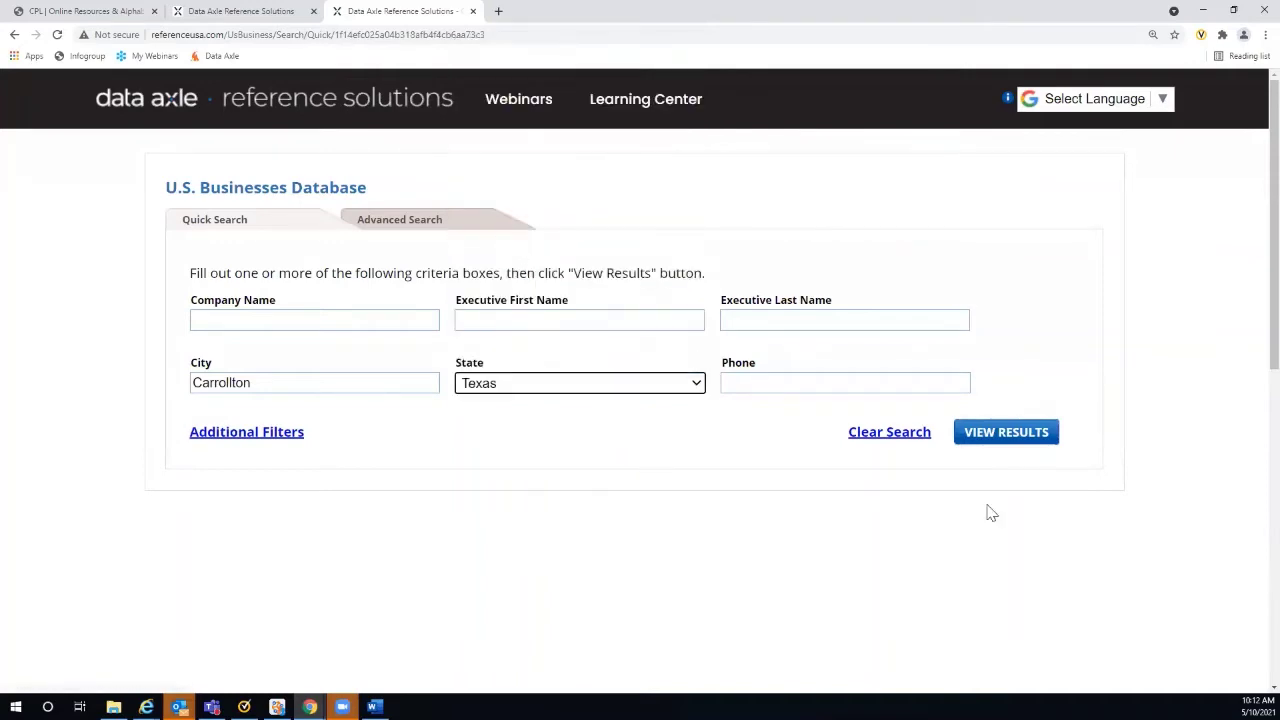
{"action": "left_click", "coordinate": [998, 440]}
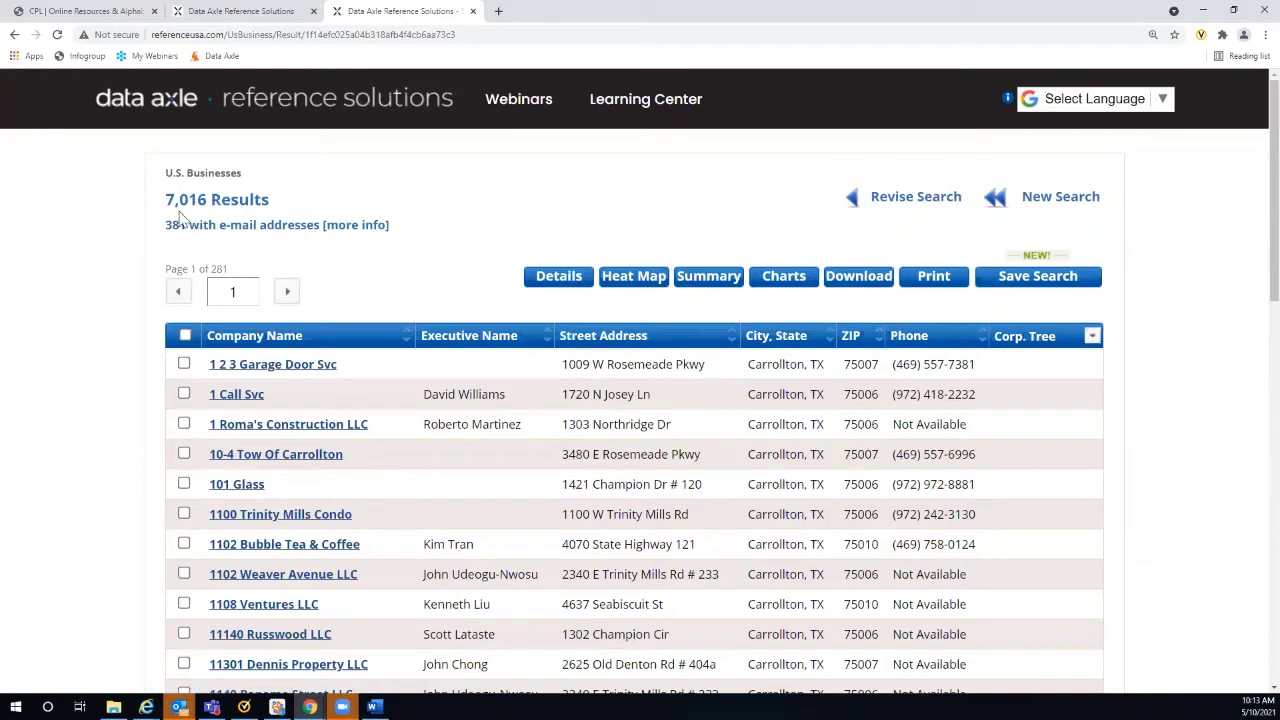
- Open the charts for the search results and examine the business breakdown by SIC code
{"action": "left_click", "coordinate": [779, 280]}
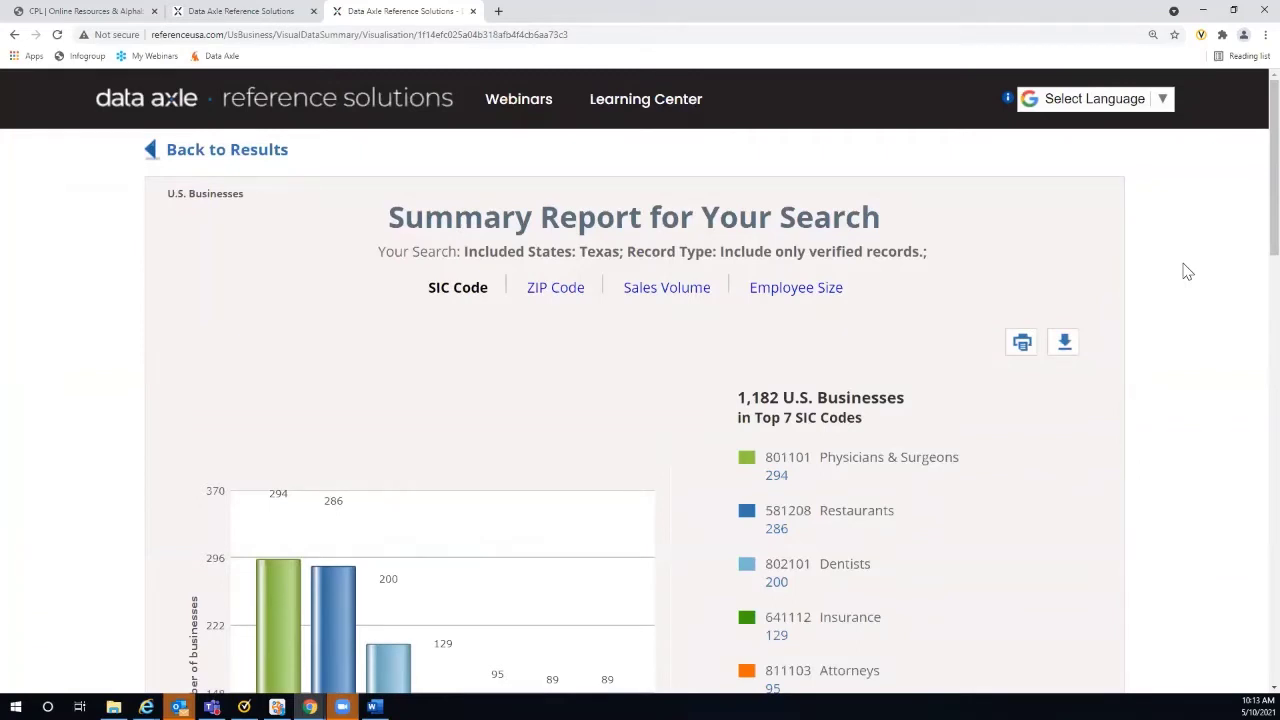
{"action": "scroll", "coordinate": [1187, 272], "scroll_direction": "down", "scroll_amount": 2}
{"action": "scroll", "coordinate": [1187, 272], "scroll_direction": "down", "scroll_amount": 1}
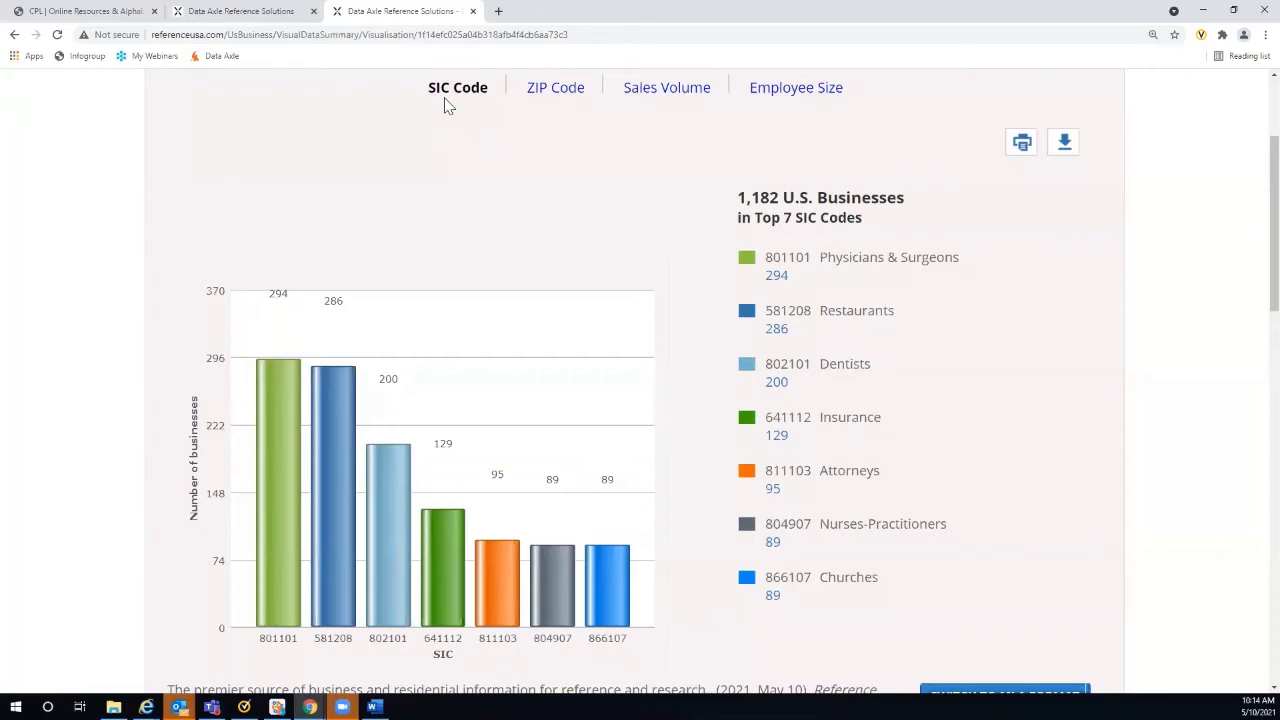
- Examine the full report by primary SIC and open the list of businesses counted under Beauty Salons
{"action": "scroll", "coordinate": [944, 183], "scroll_direction": "down", "scroll_amount": 2}
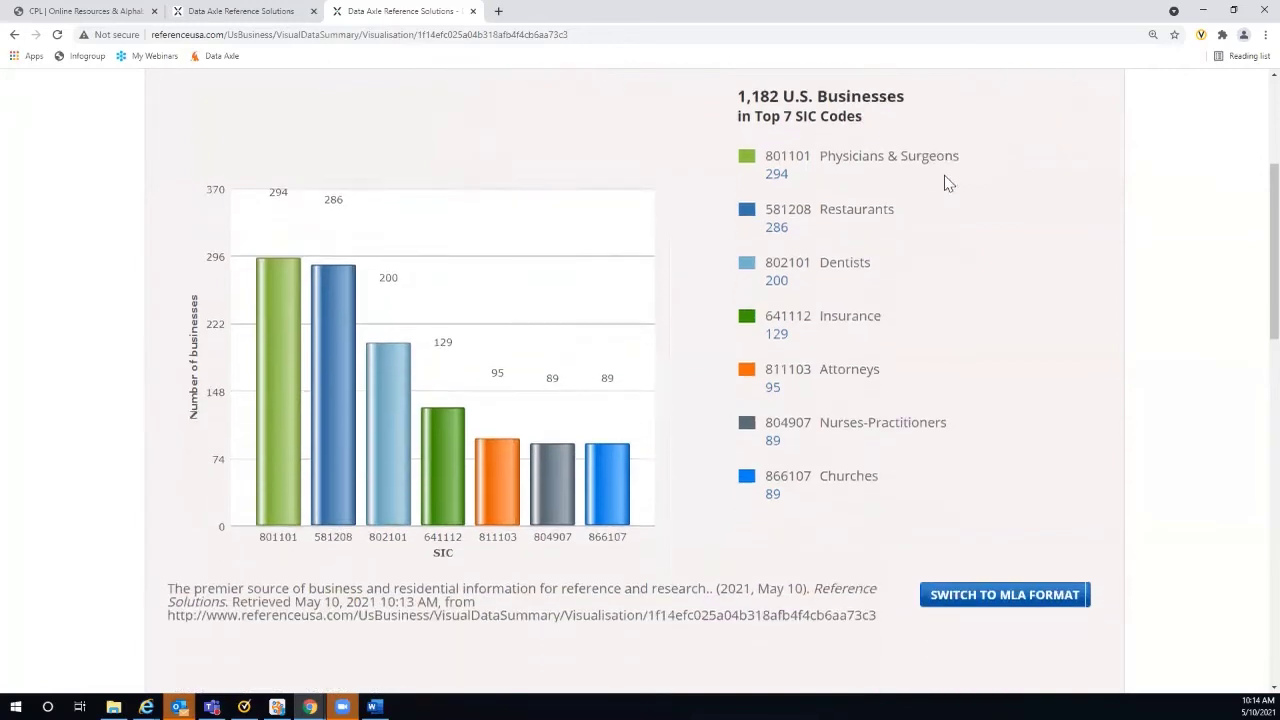
{"action": "scroll", "coordinate": [948, 183], "scroll_direction": "down", "scroll_amount": 3}
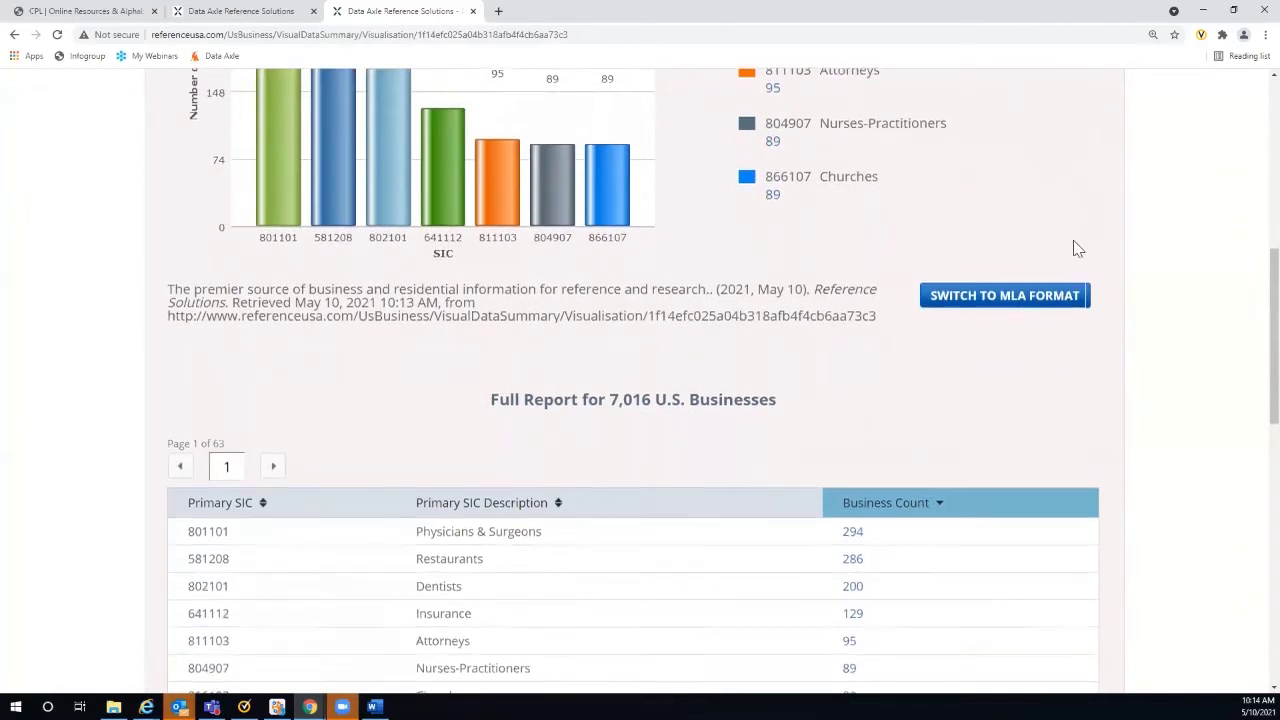
{"action": "scroll", "coordinate": [1077, 249], "scroll_direction": "down", "scroll_amount": 2}
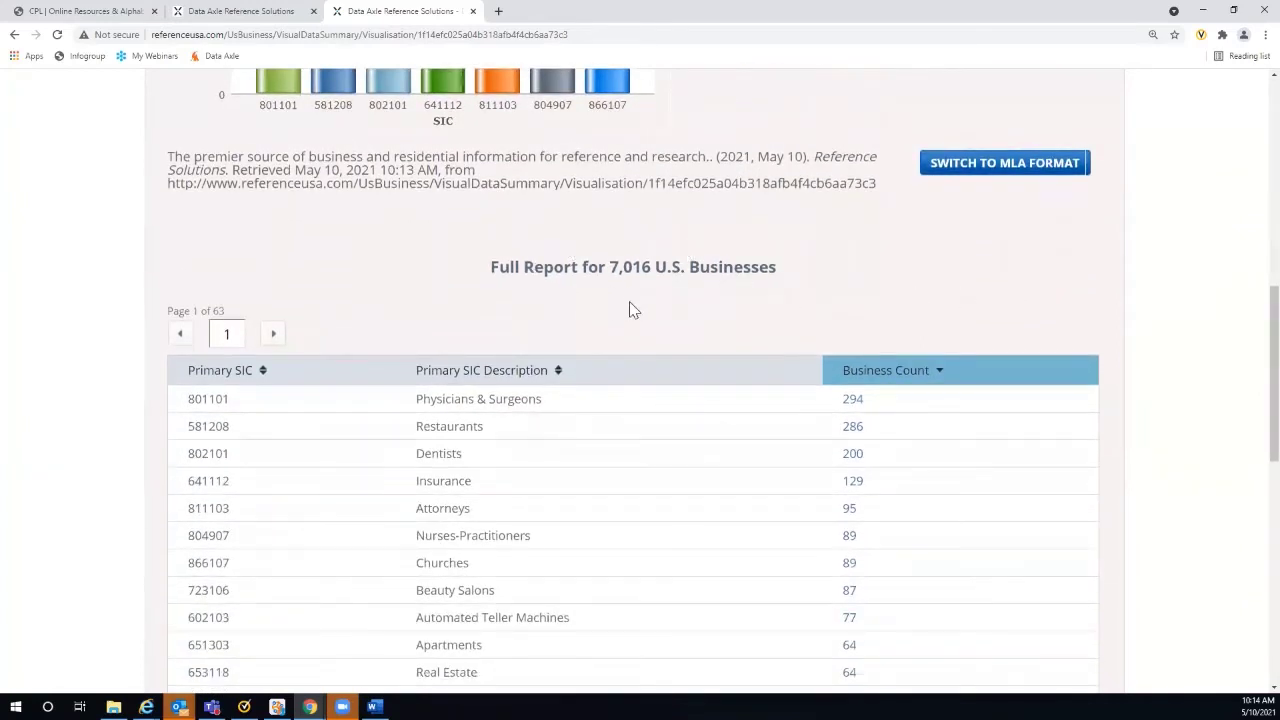
{"action": "scroll", "coordinate": [395, 286], "scroll_direction": "down", "scroll_amount": 1}
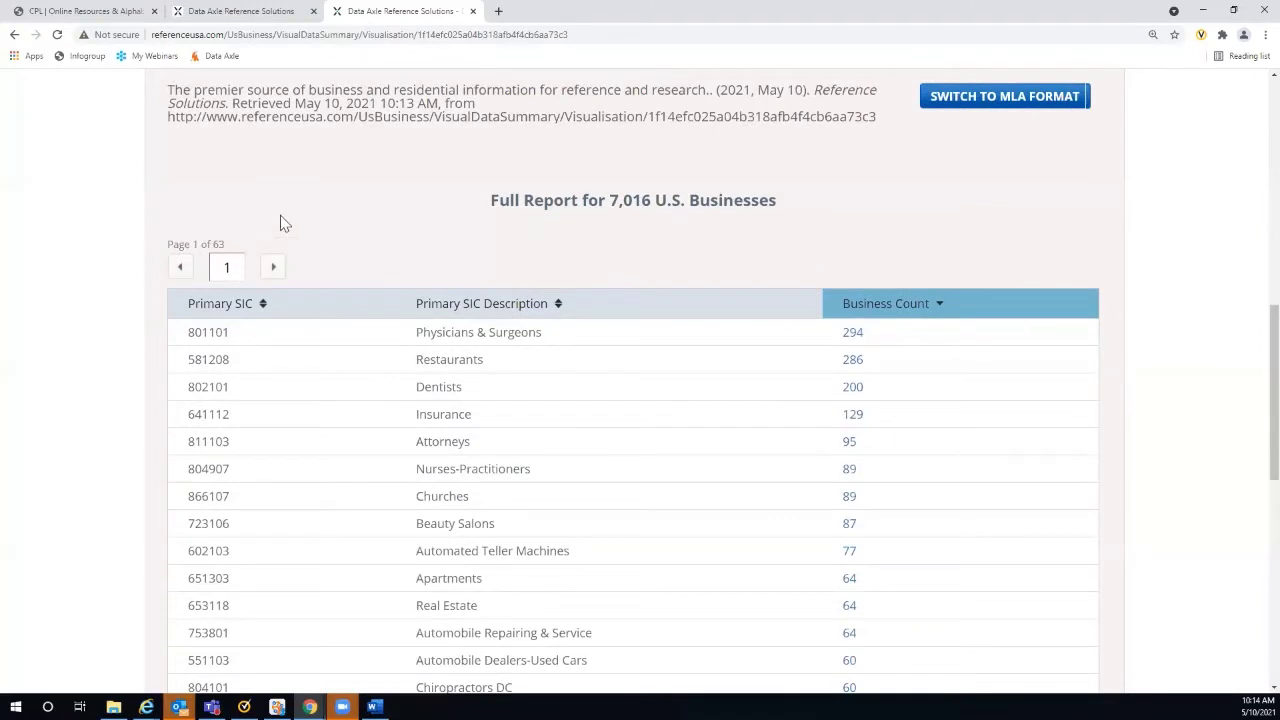
{"action": "scroll", "coordinate": [371, 220], "scroll_direction": "down", "scroll_amount": 2}
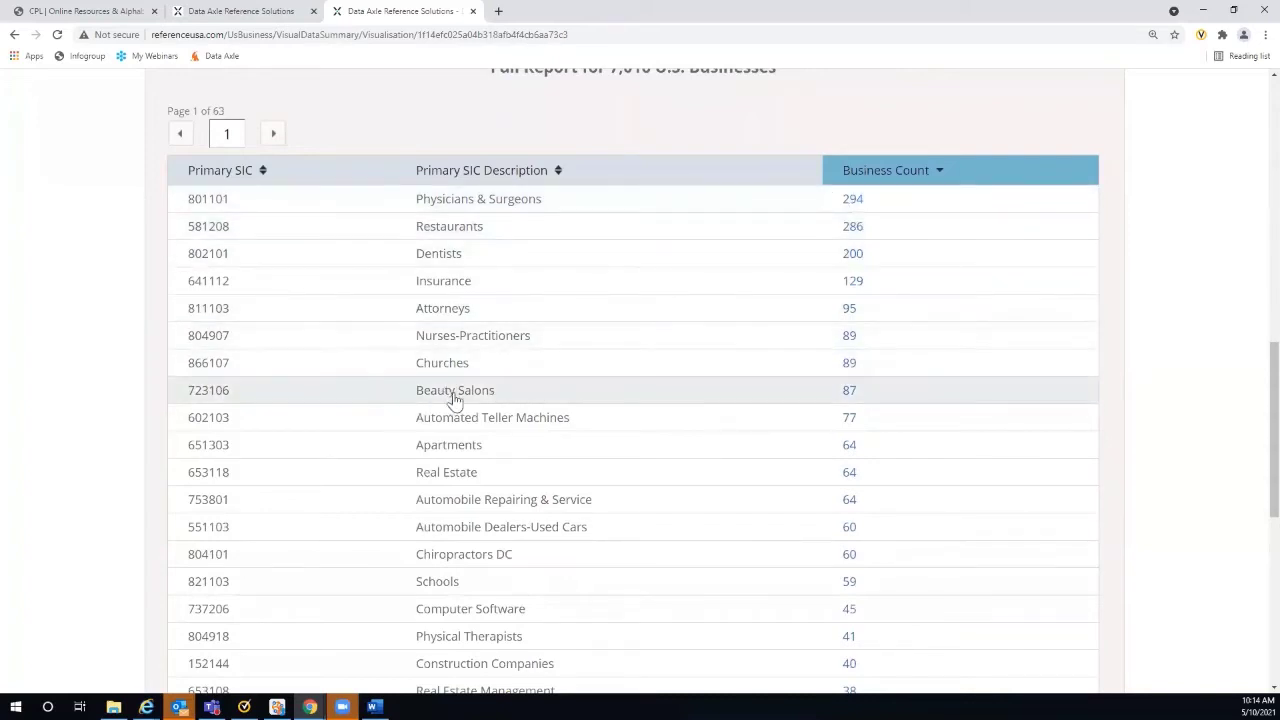
{"action": "left_click", "coordinate": [847, 396]}
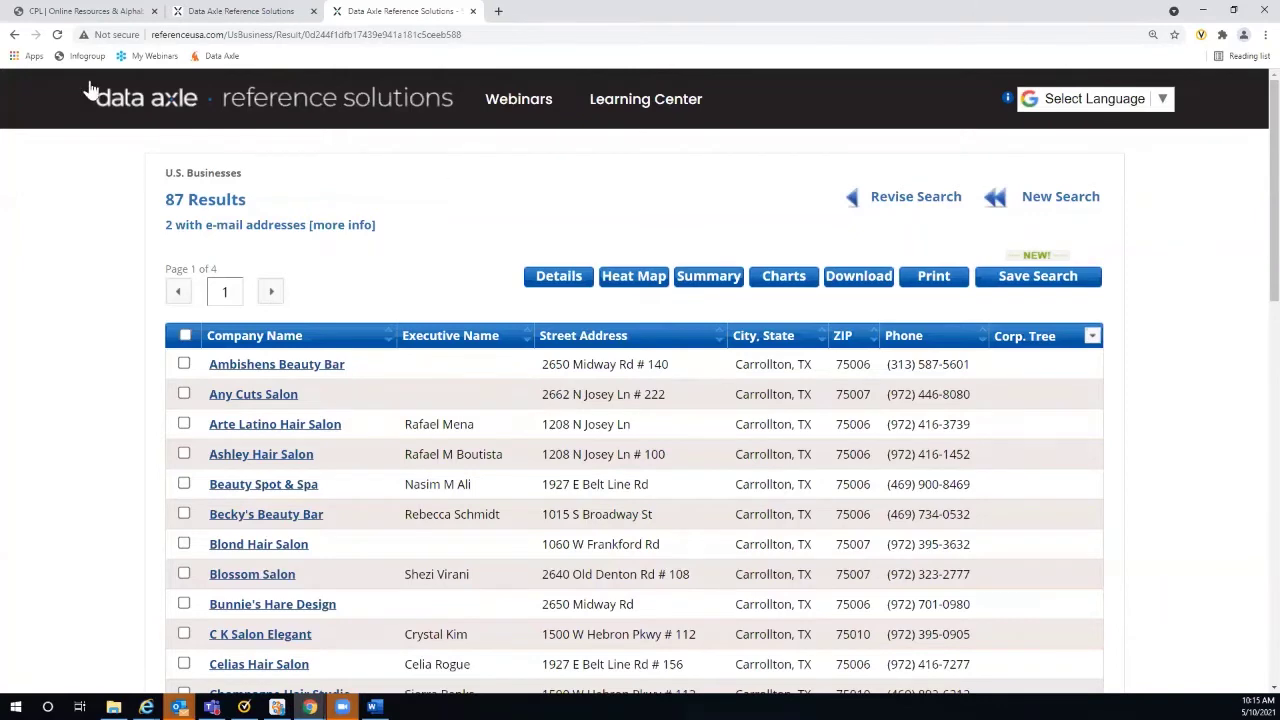
- Return to the full SIC report, browse its following pages and jump to page 5
{"action": "left_click", "coordinate": [14, 34]}
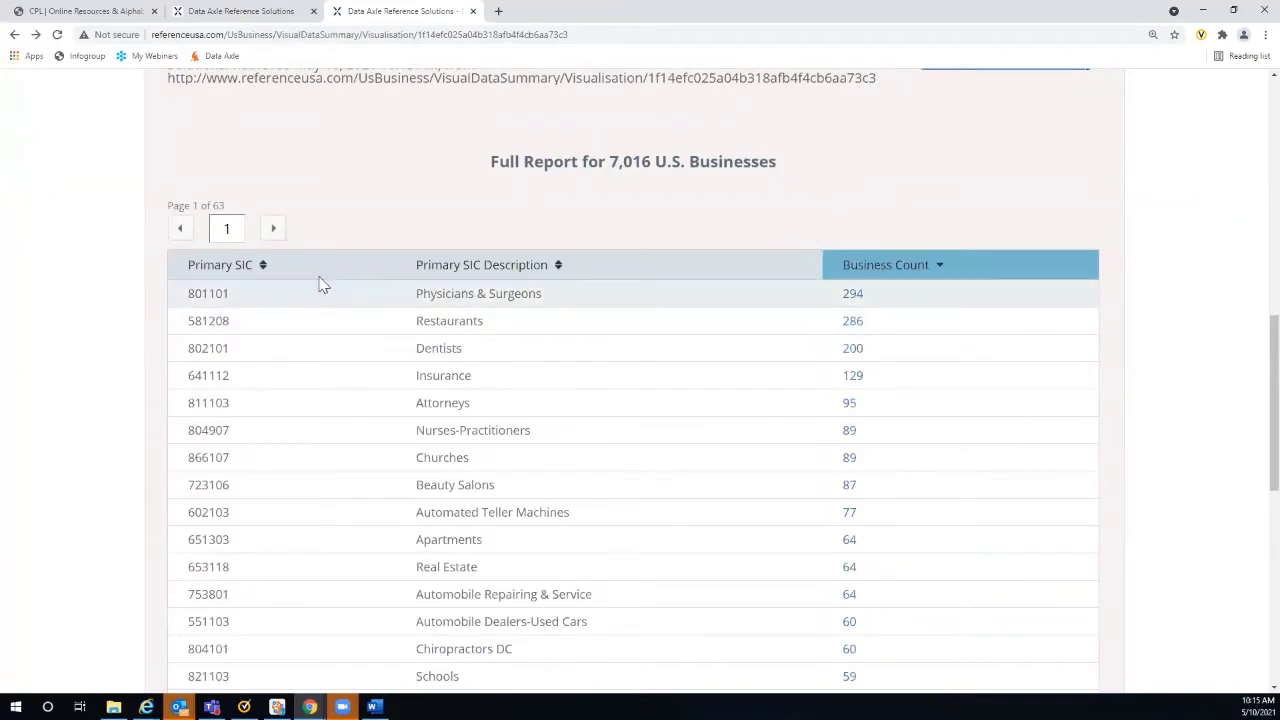
{"action": "left_click", "coordinate": [273, 229]}
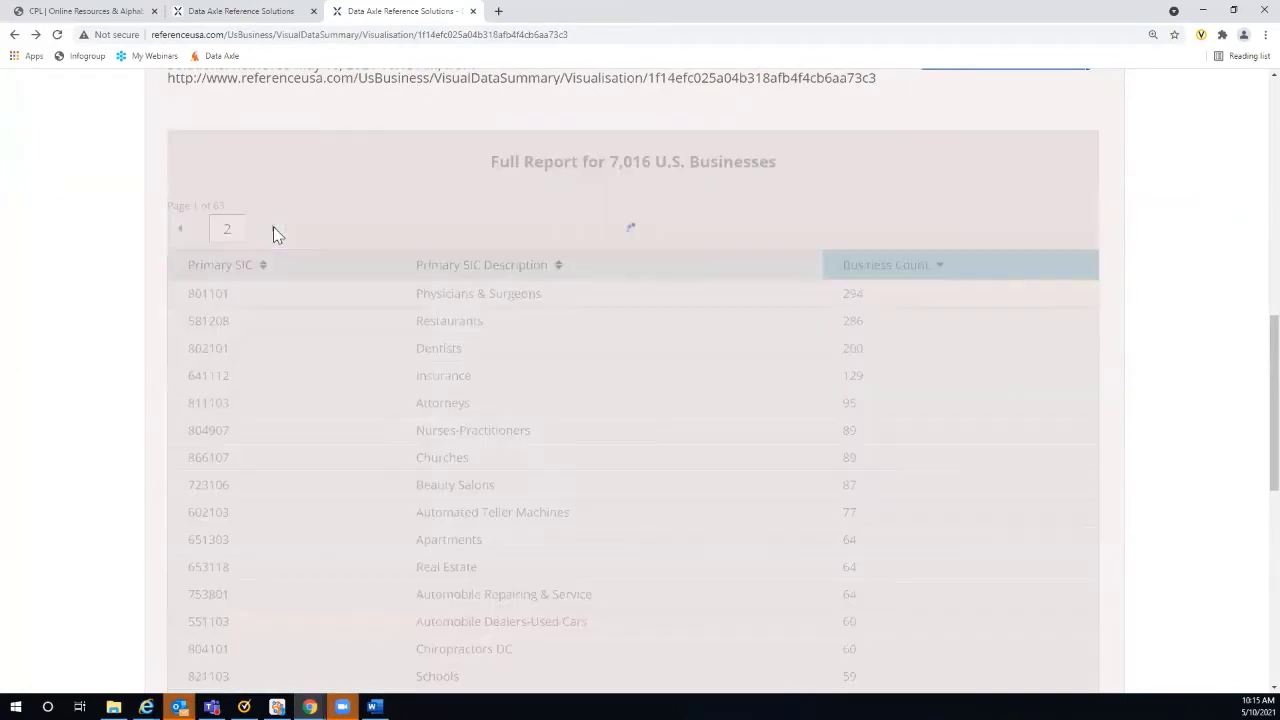
{"action": "left_click", "coordinate": [275, 229]}
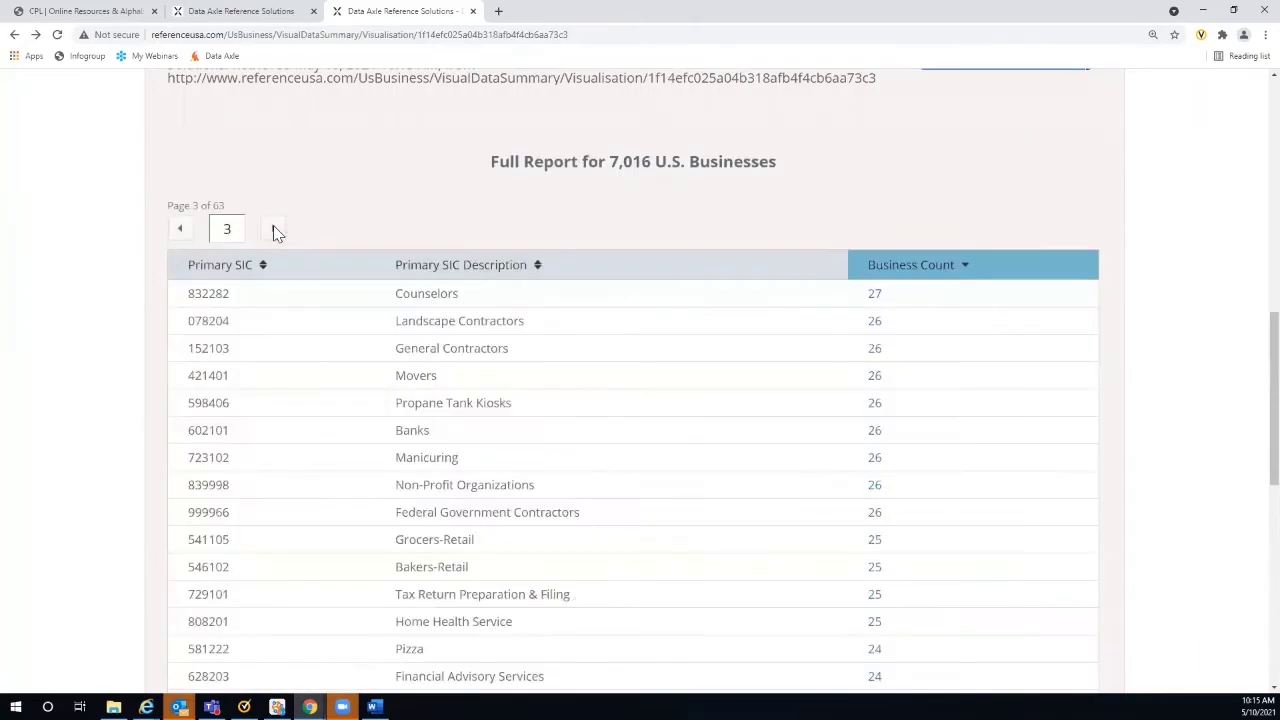
{"action": "double_click", "coordinate": [229, 227]}
{"action": "key", "text": "BackSpace"}
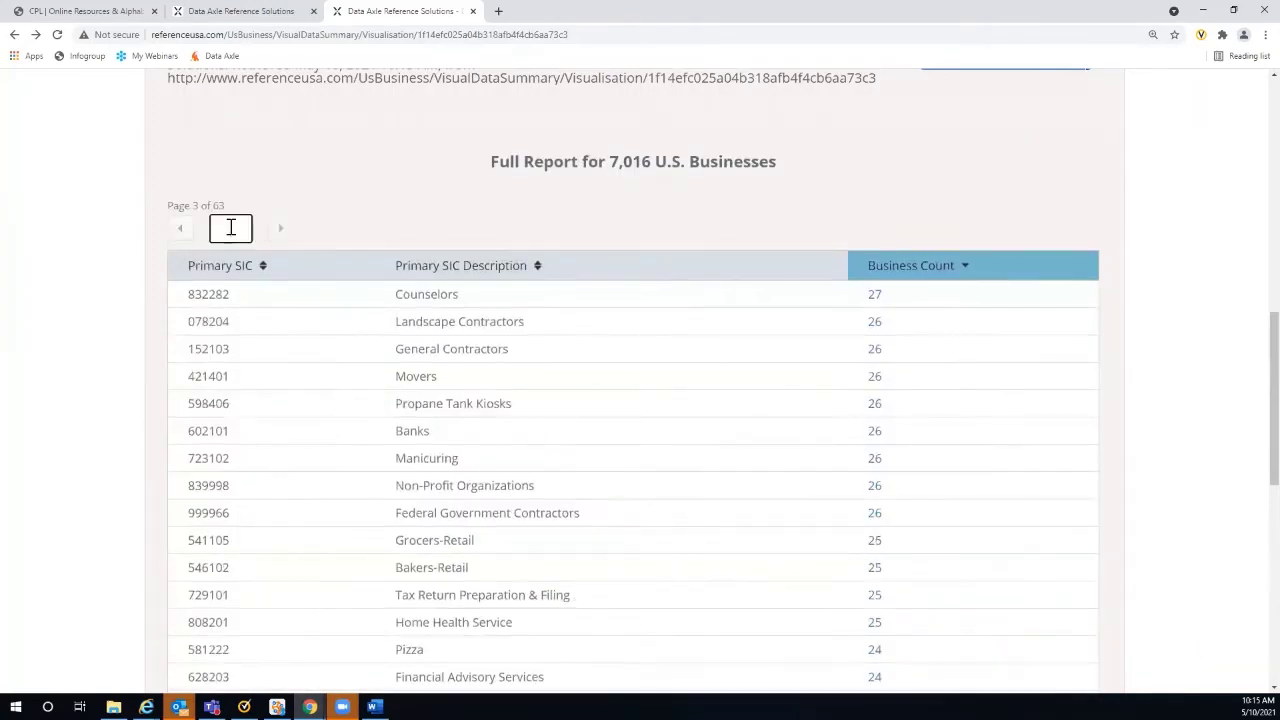
{"action": "type", "text": "5"}
{"action": "key", "text": "Return"}
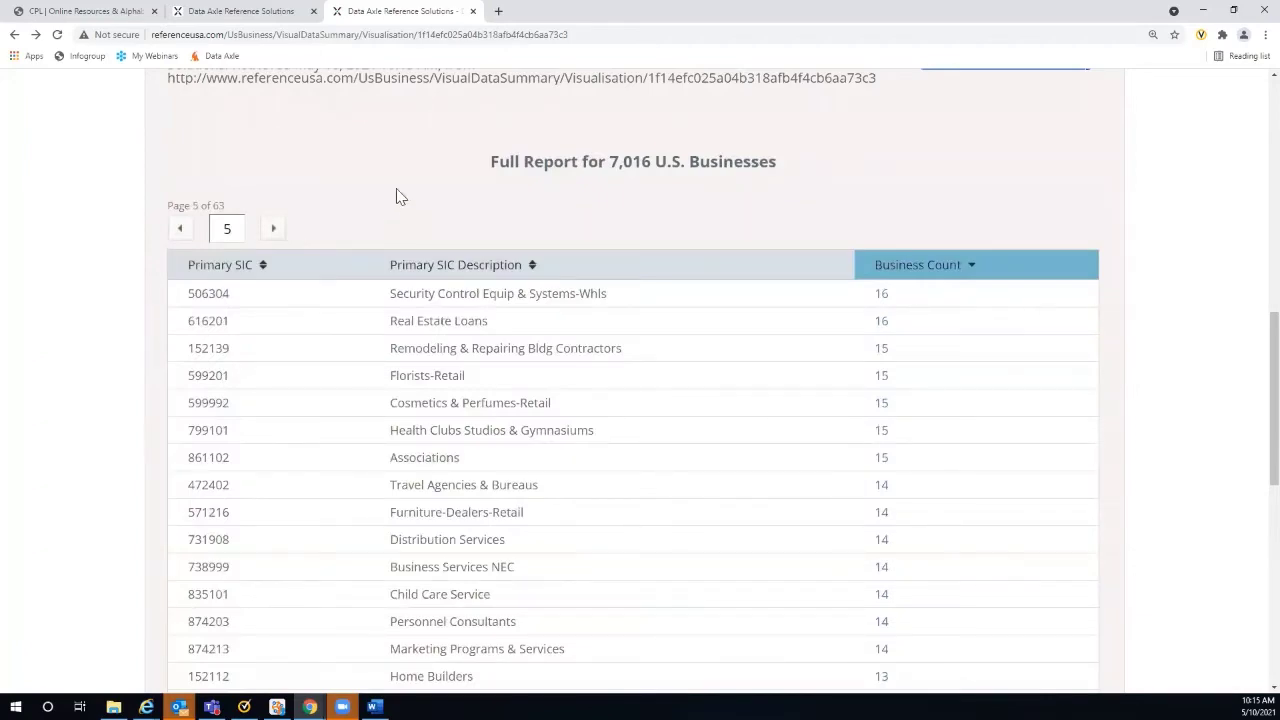
- Display the summary report by employee size and examine the distribution of businesses in the pie chart
{"action": "scroll", "coordinate": [977, 211], "scroll_direction": "up", "scroll_amount": 3}
{"action": "scroll", "coordinate": [907, 221], "scroll_direction": "up", "scroll_amount": 3}
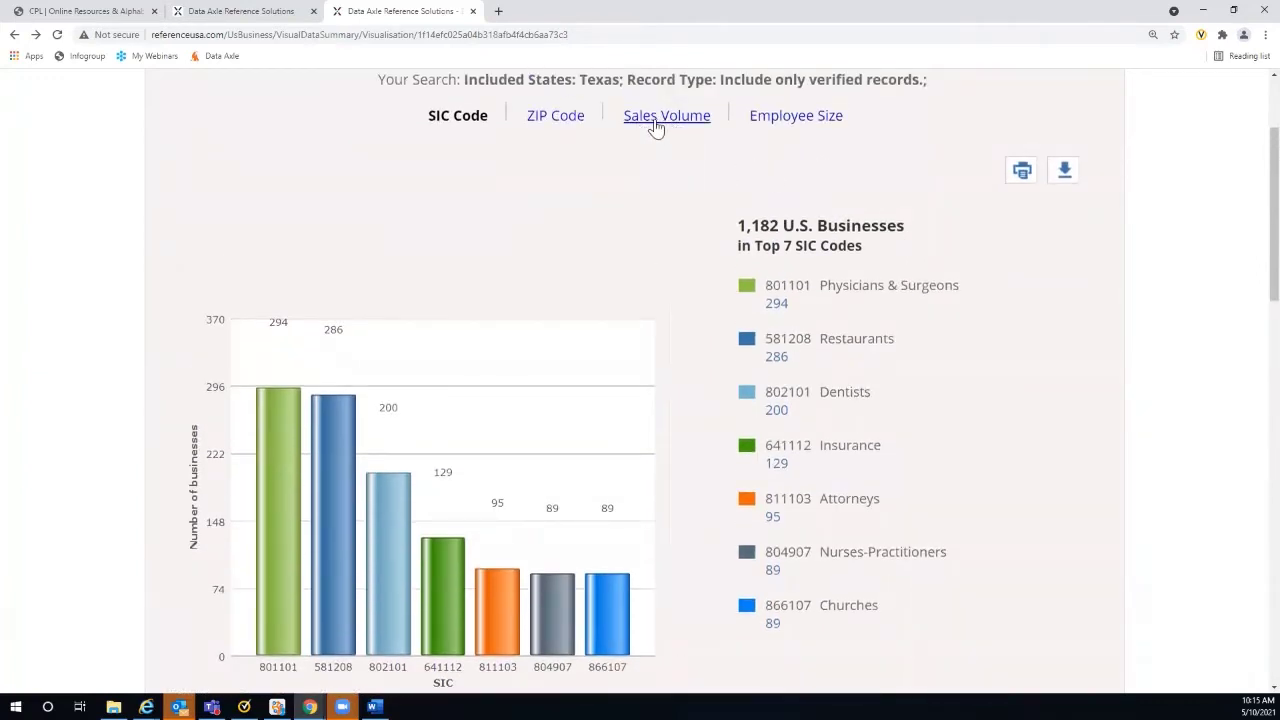
{"action": "left_click", "coordinate": [805, 120]}
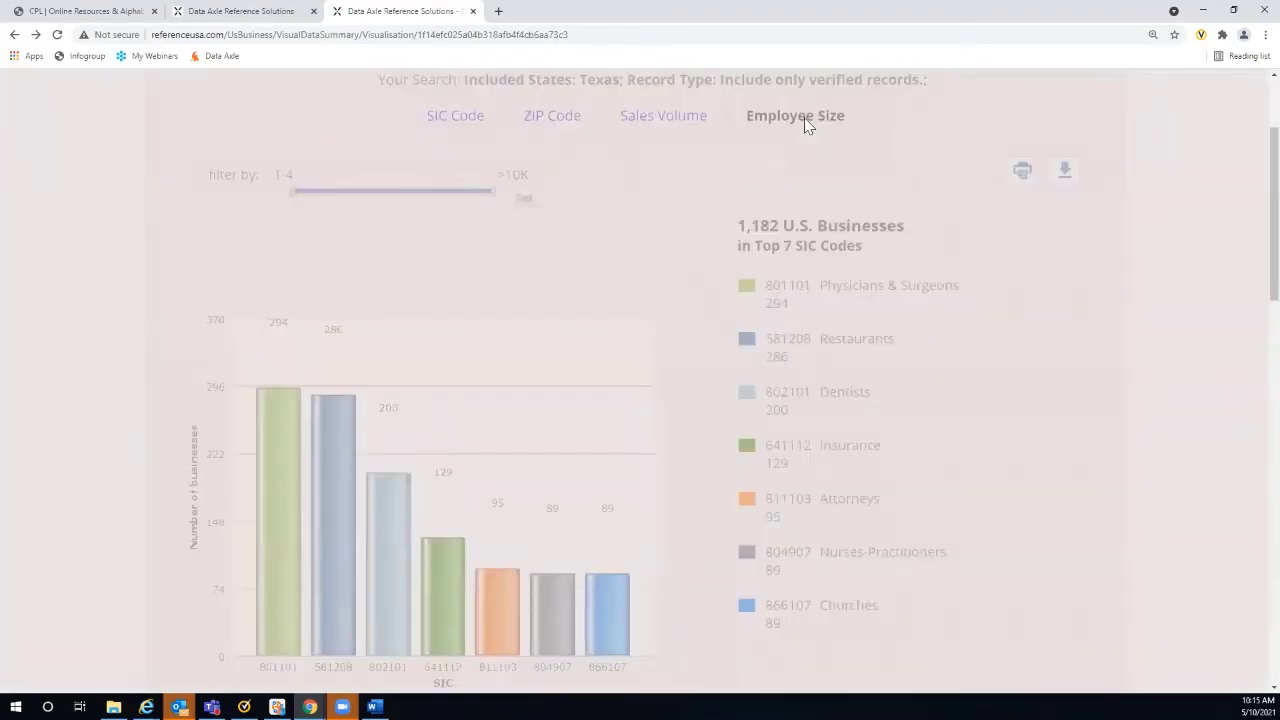
{"action": "scroll", "coordinate": [943, 174], "scroll_direction": "down", "scroll_amount": 1}
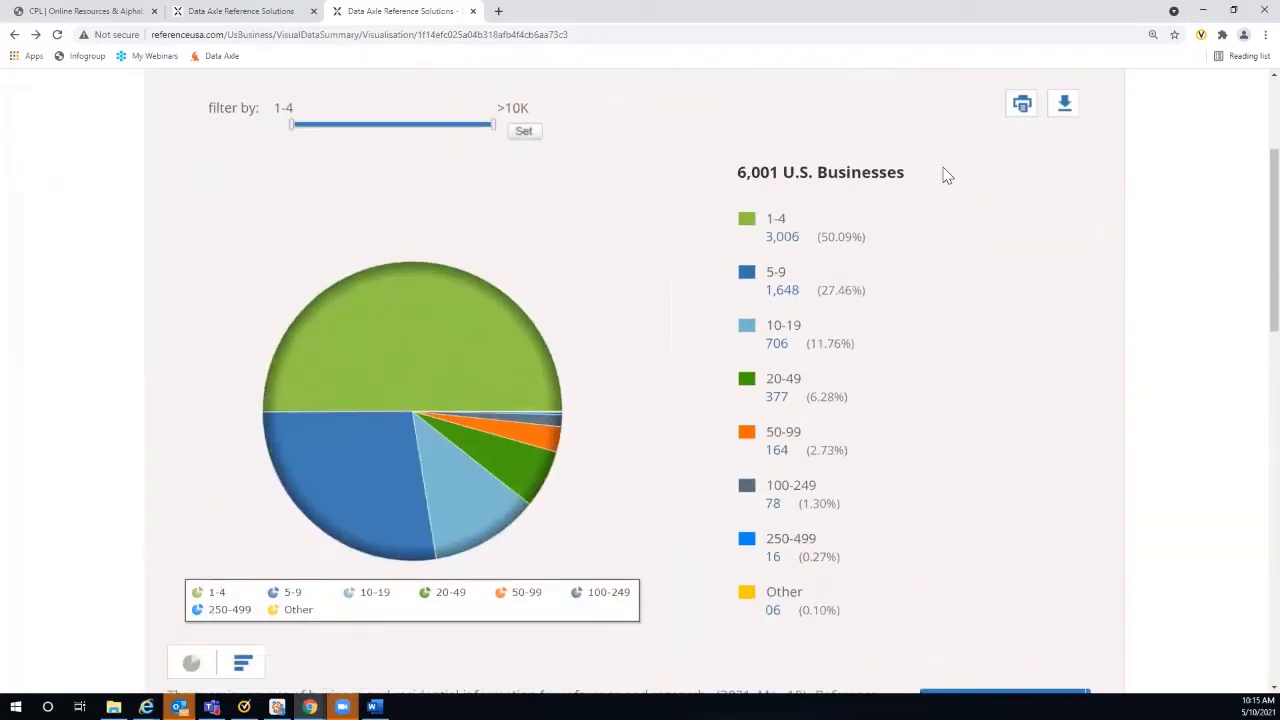
{"action": "scroll", "coordinate": [945, 175], "scroll_direction": "down", "scroll_amount": 1}
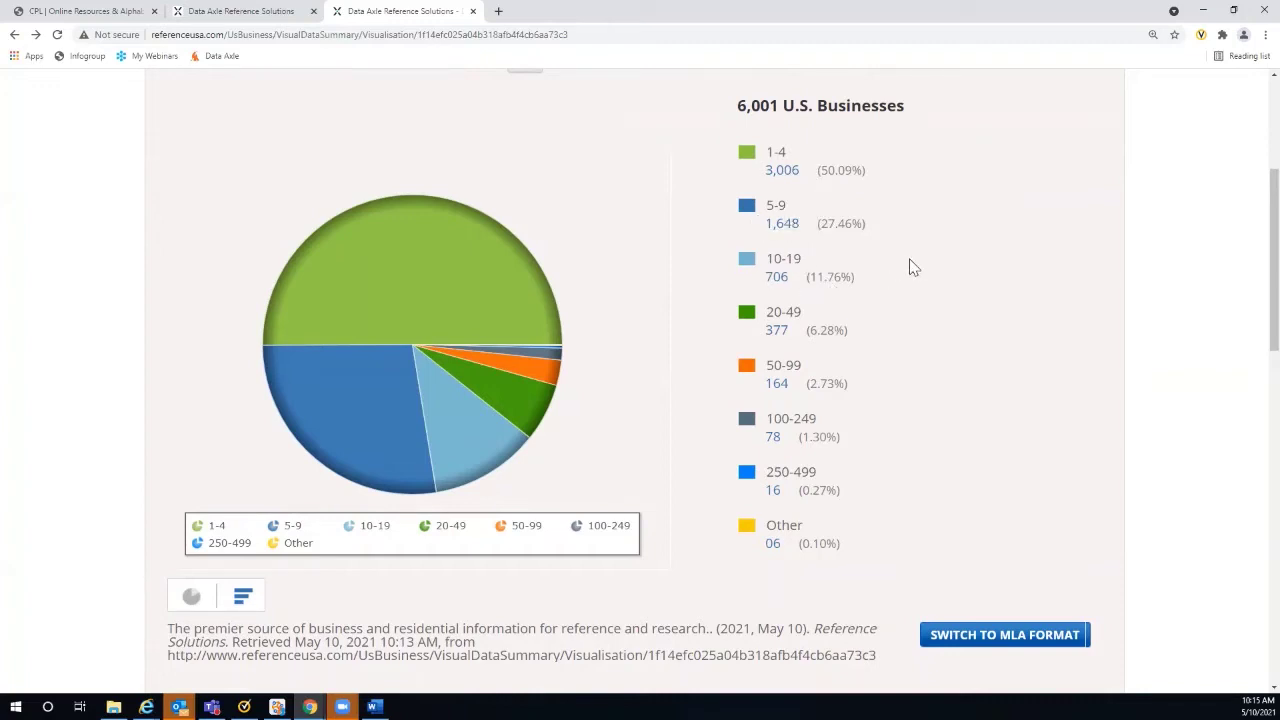
{"action": "scroll", "coordinate": [912, 268], "scroll_direction": "up", "scroll_amount": 3}
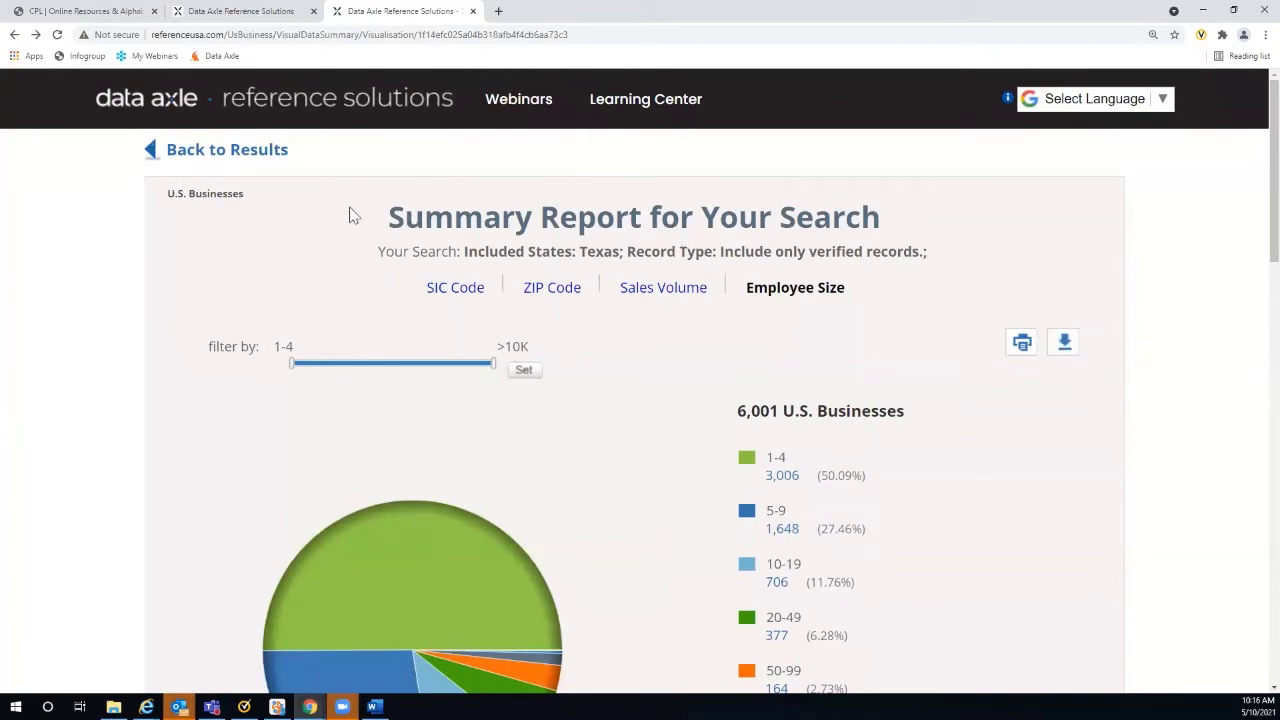
- Return to the search results and revise the search, switching to the Advanced Search of the U.S. Businesses database
{"action": "left_click", "coordinate": [251, 156]}
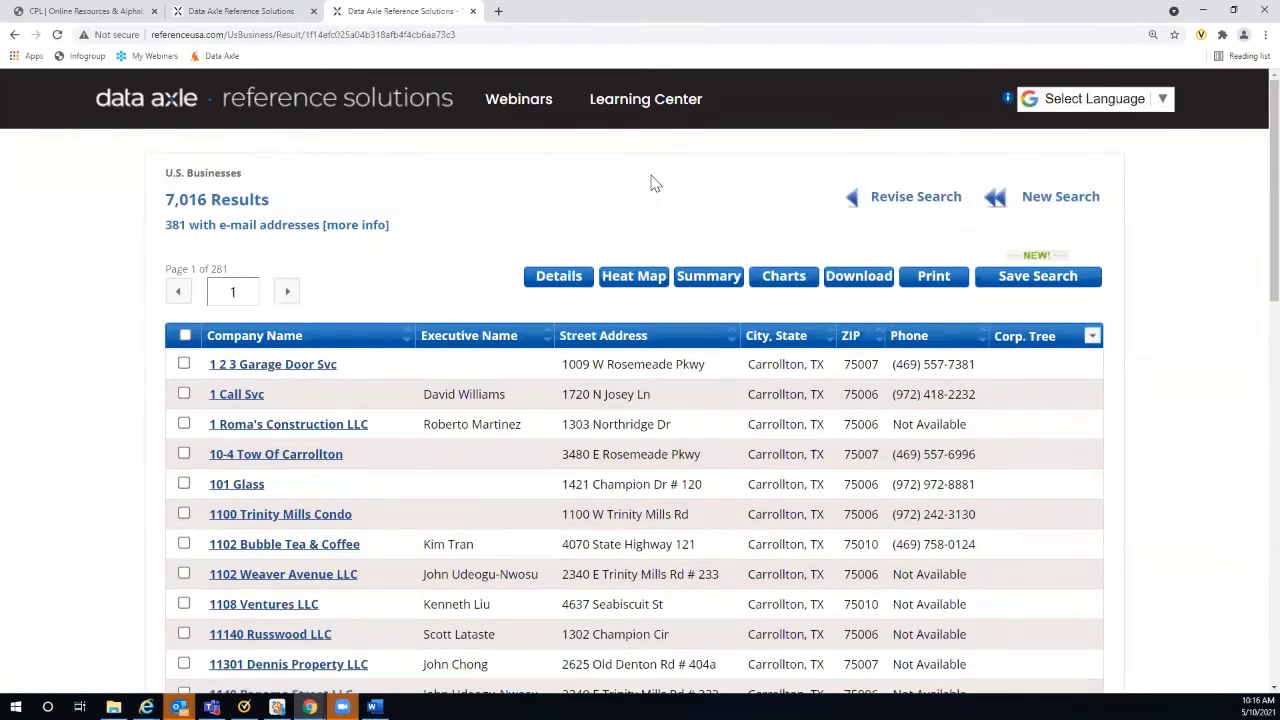
{"action": "left_click", "coordinate": [897, 204]}
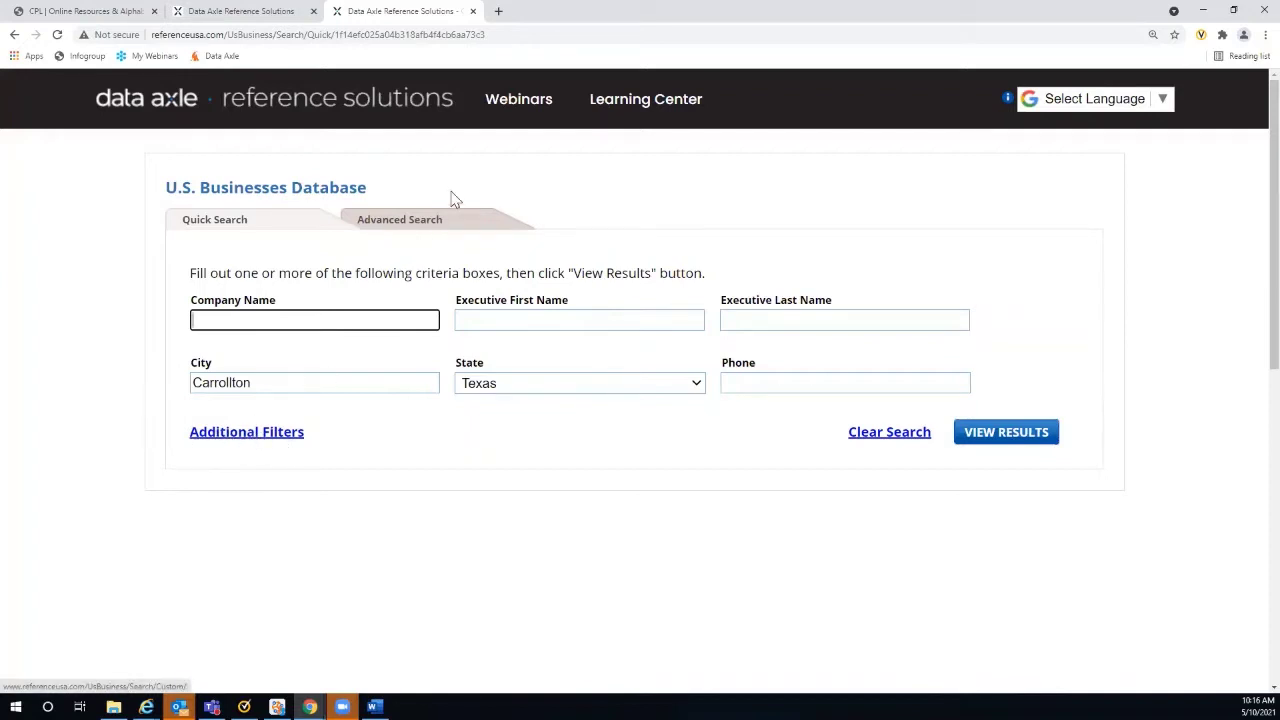
{"action": "left_click", "coordinate": [387, 228]}
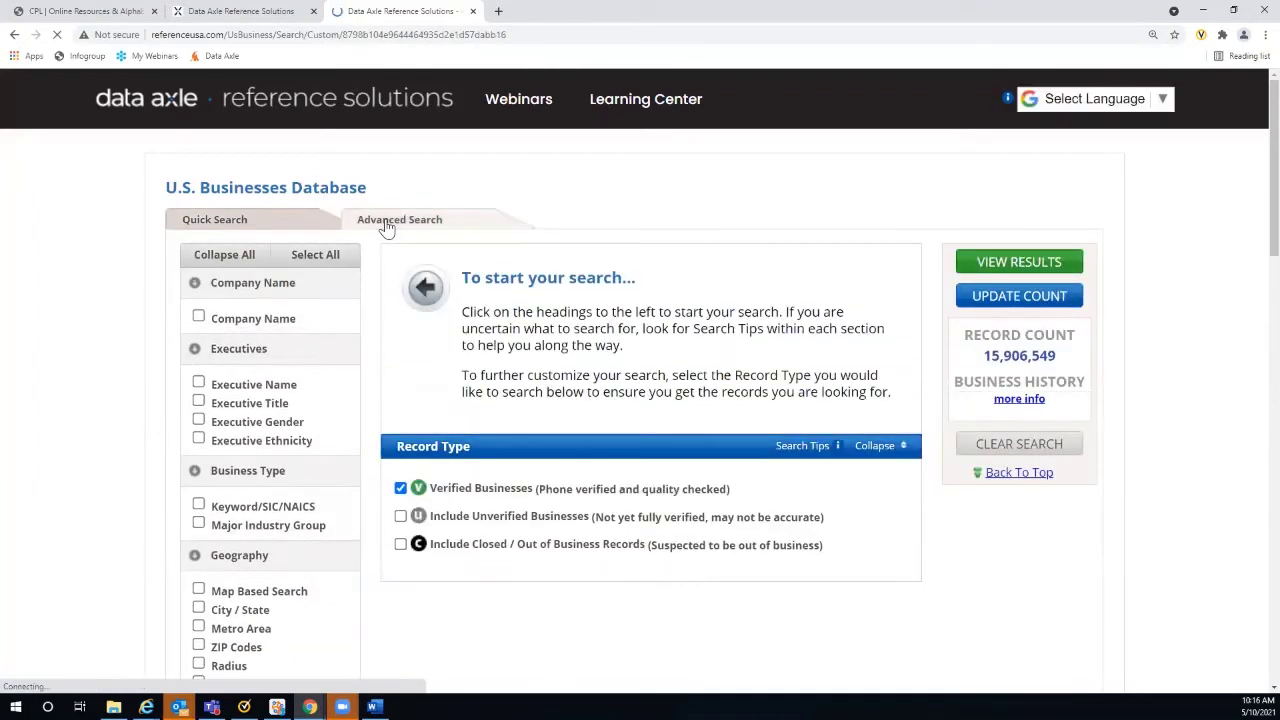
{"action": "scroll", "coordinate": [381, 224], "scroll_direction": "down", "scroll_amount": 1}
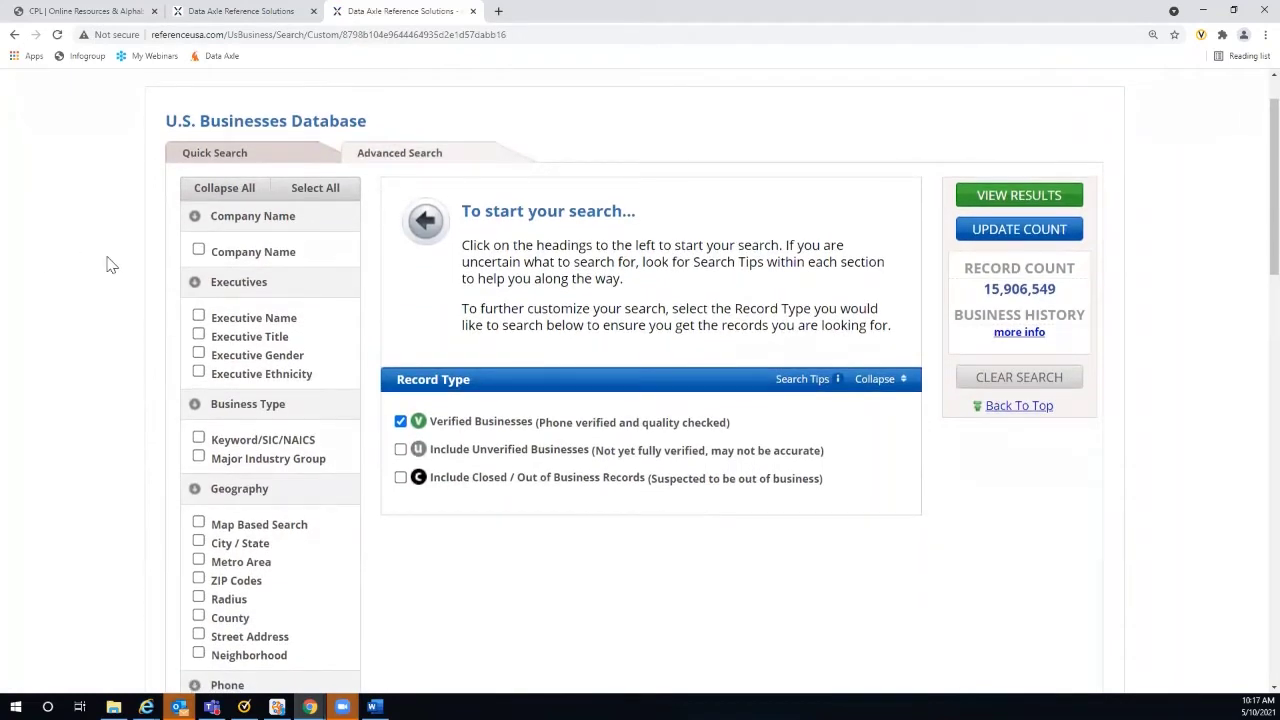
{"action": "scroll", "coordinate": [110, 264], "scroll_direction": "down", "scroll_amount": 1}
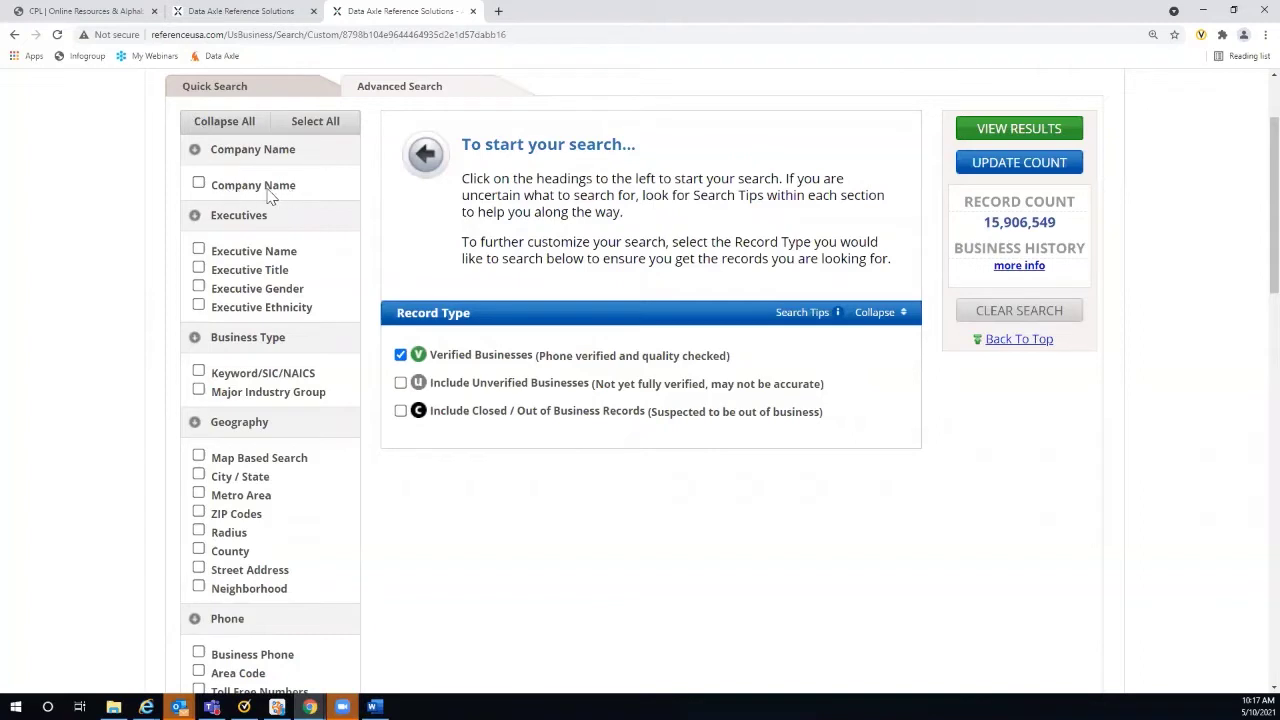
- Try the Company Name criterion by adding IBM and Delta, and remove the criterion from the search
{"action": "left_click", "coordinate": [198, 185]}
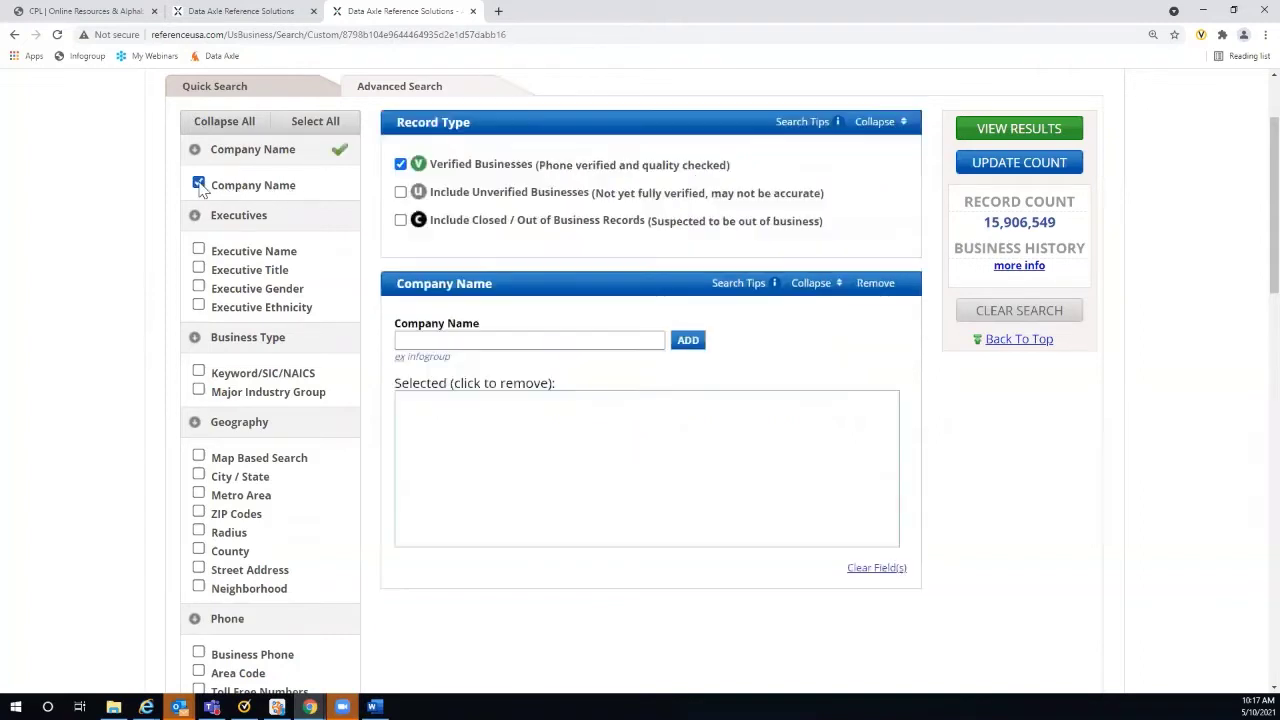
{"action": "left_click", "coordinate": [405, 340]}
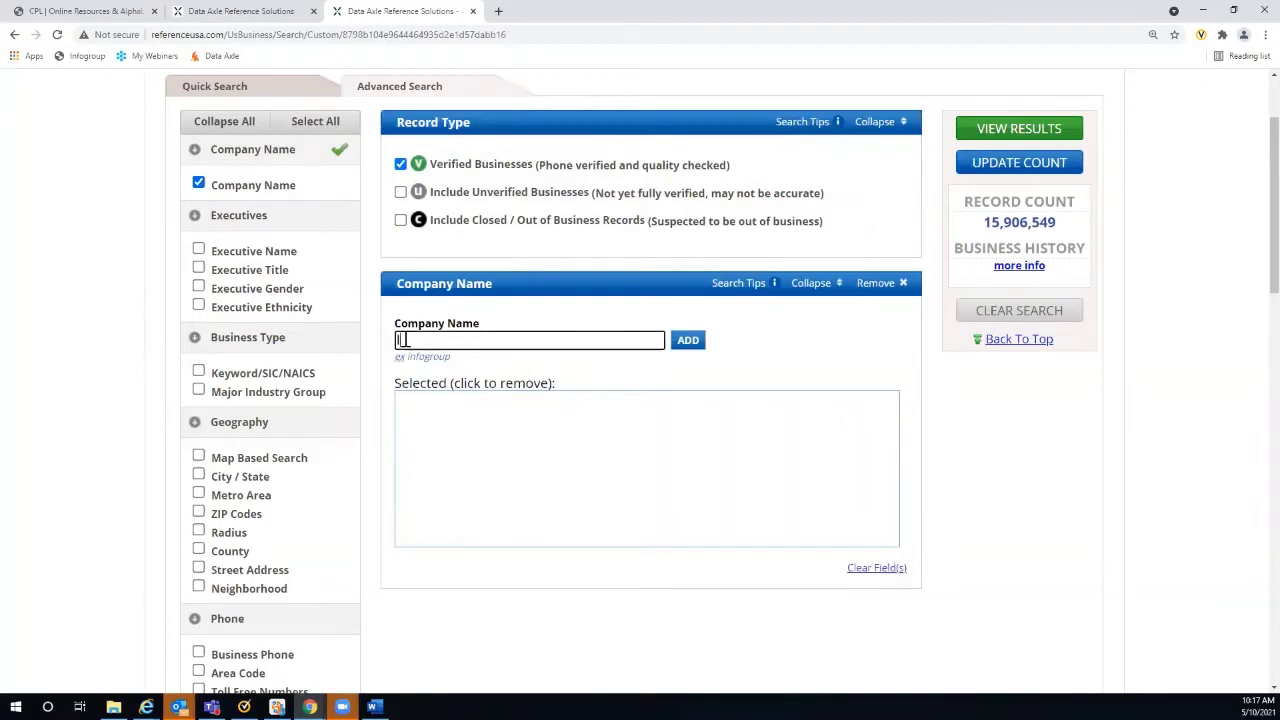
{"action": "type", "text": "IBM"}
{"action": "left_click", "coordinate": [688, 341]}
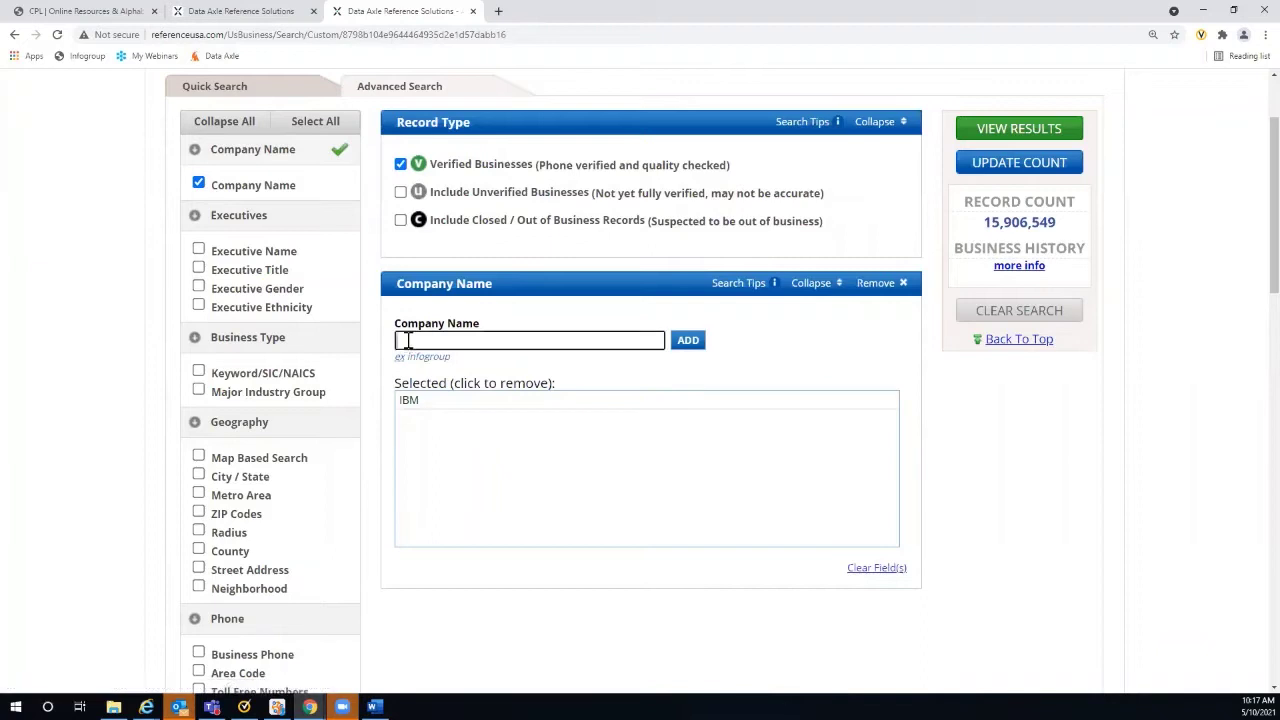
{"action": "type", "text": "Delta"}
{"action": "left_click", "coordinate": [689, 344]}
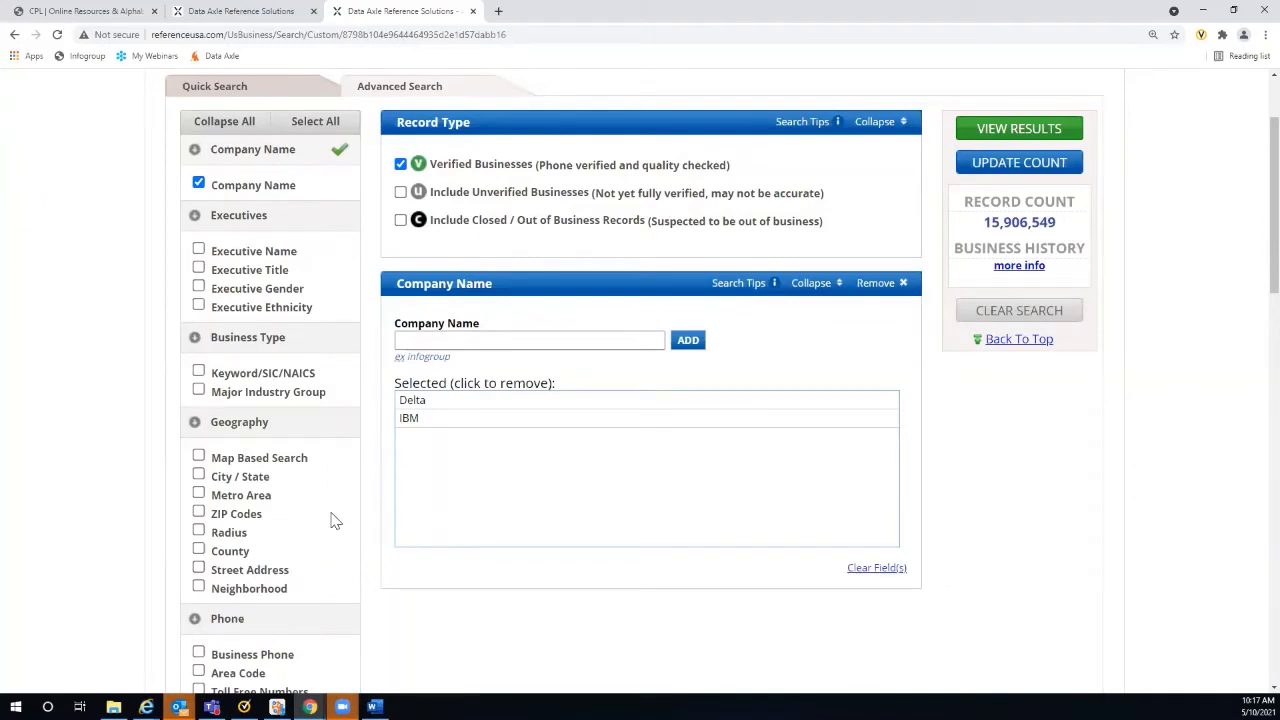
{"action": "left_click", "coordinate": [874, 284]}
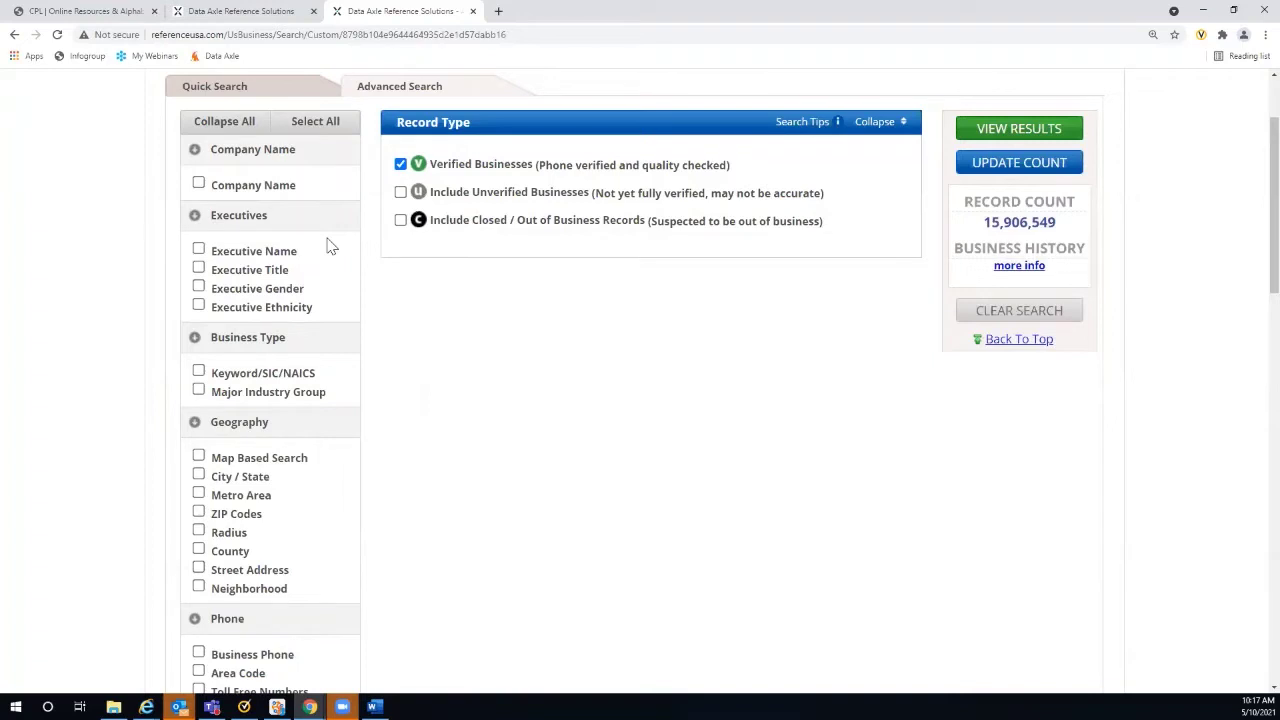
- Try the Executive Title criterion by selecting Owner and Manager, and remove the criterion from the search
{"action": "left_click", "coordinate": [199, 268]}
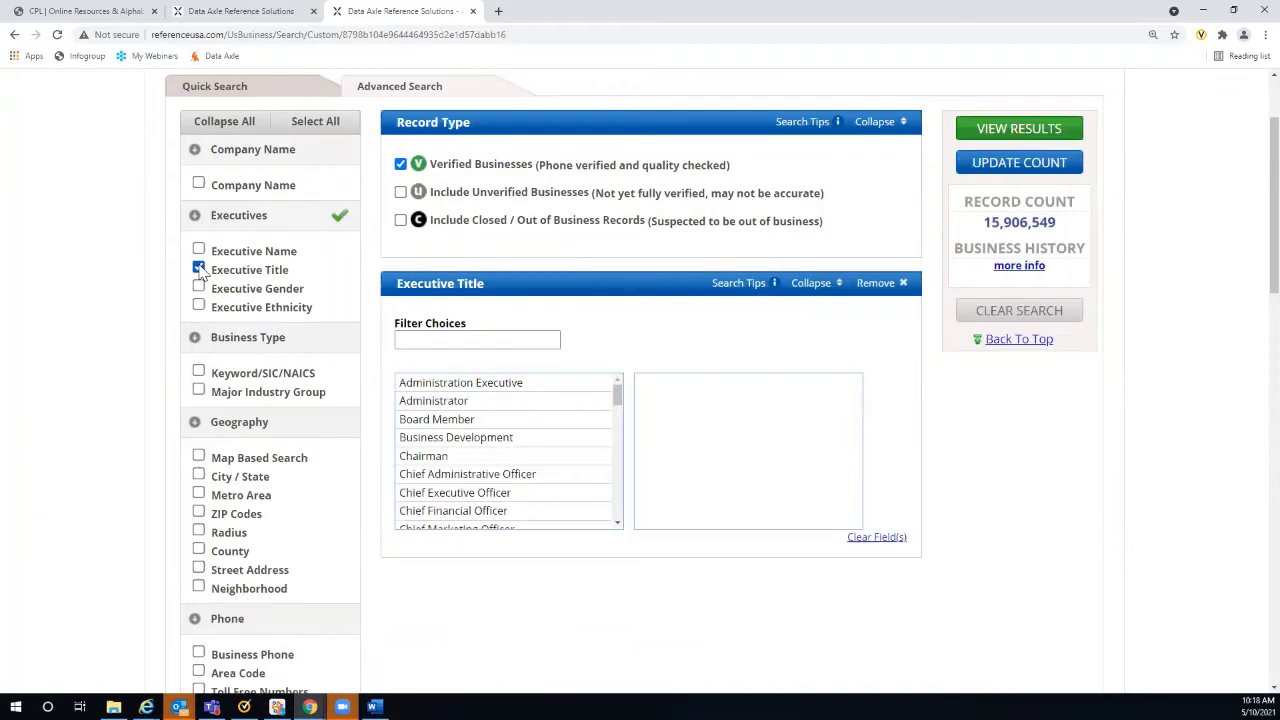
{"action": "left_click", "coordinate": [451, 335]}
{"action": "left_click", "coordinate": [411, 337]}
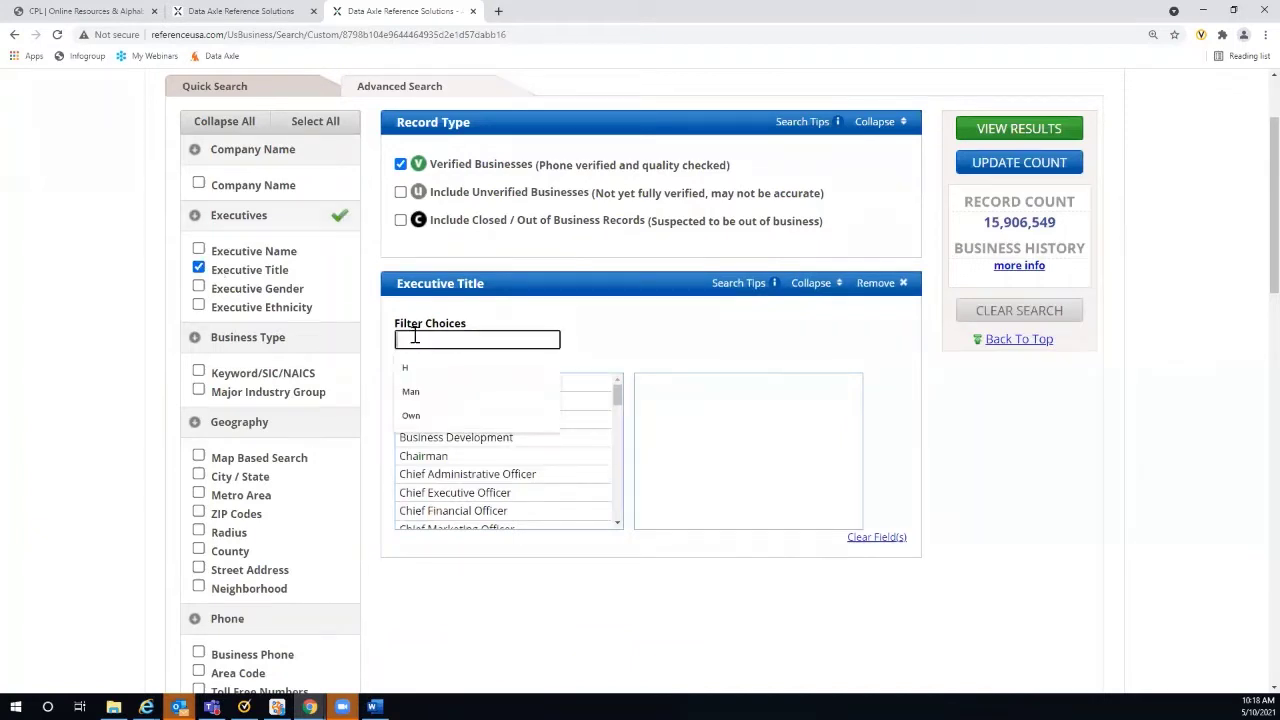
{"action": "type", "text": "Owner"}
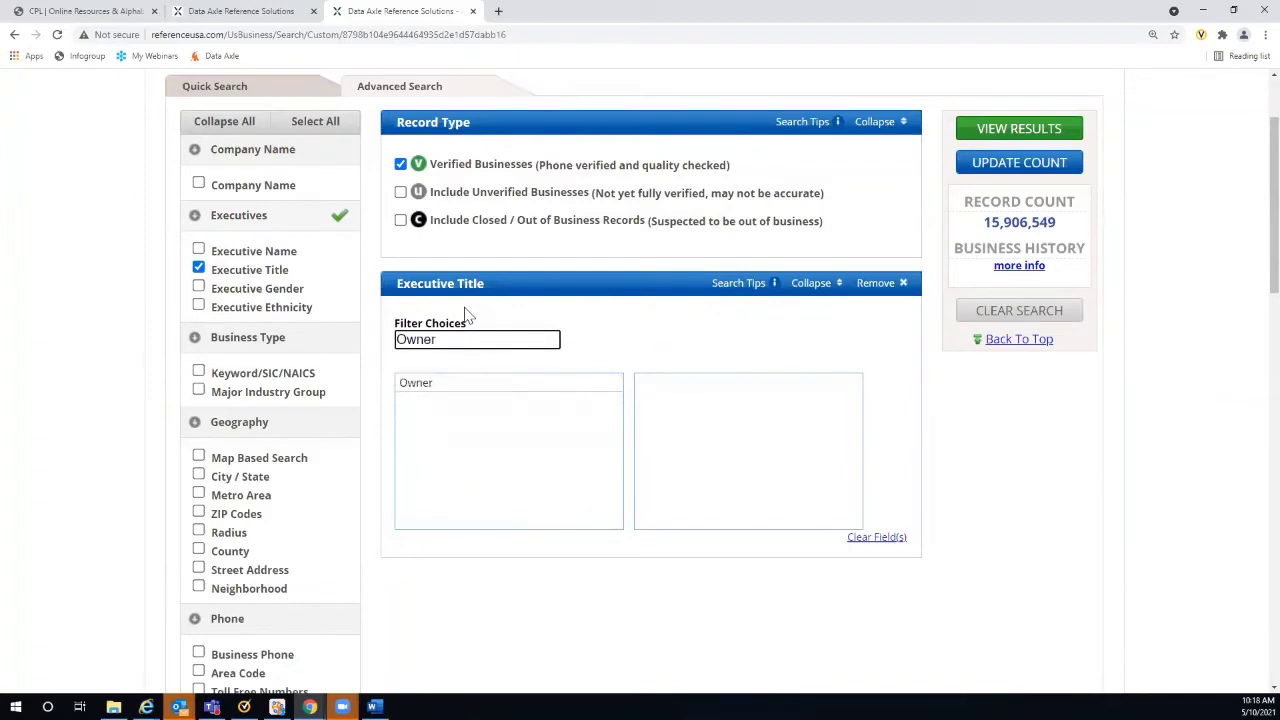
{"action": "double_click", "coordinate": [418, 390]}
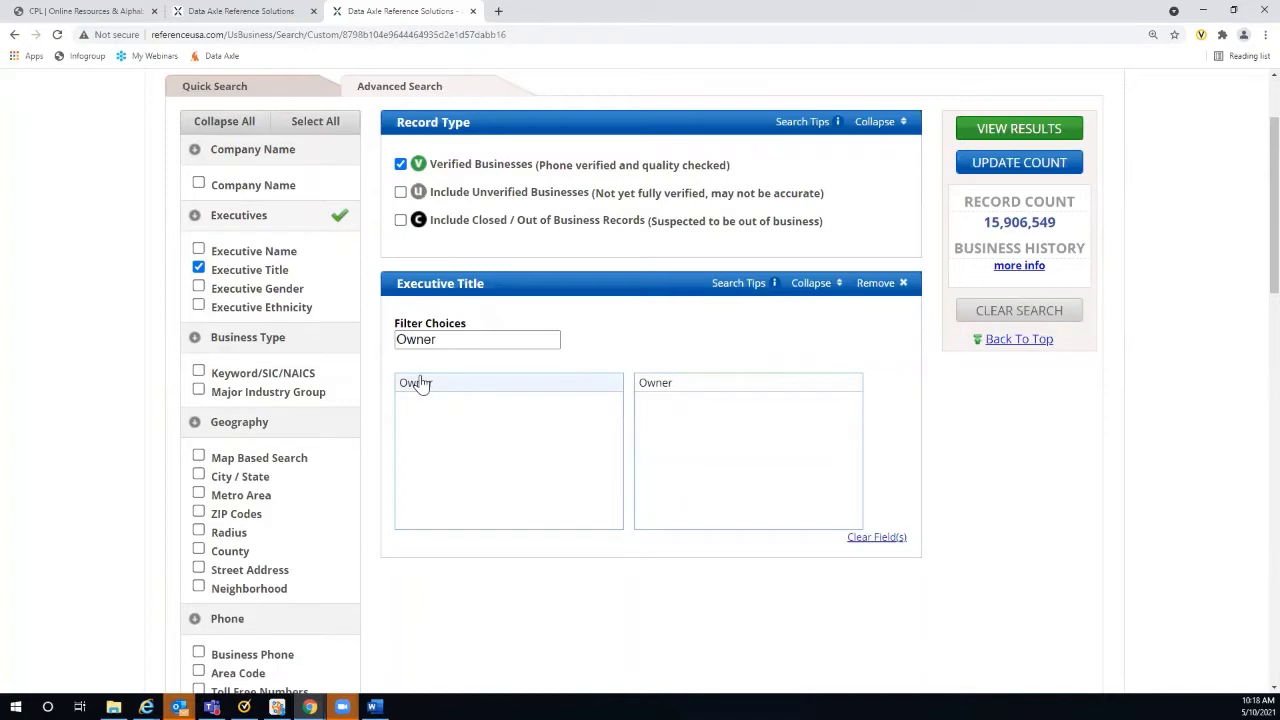
{"action": "left_click_drag", "start_coordinate": [440, 340], "coordinate": [370, 336]}
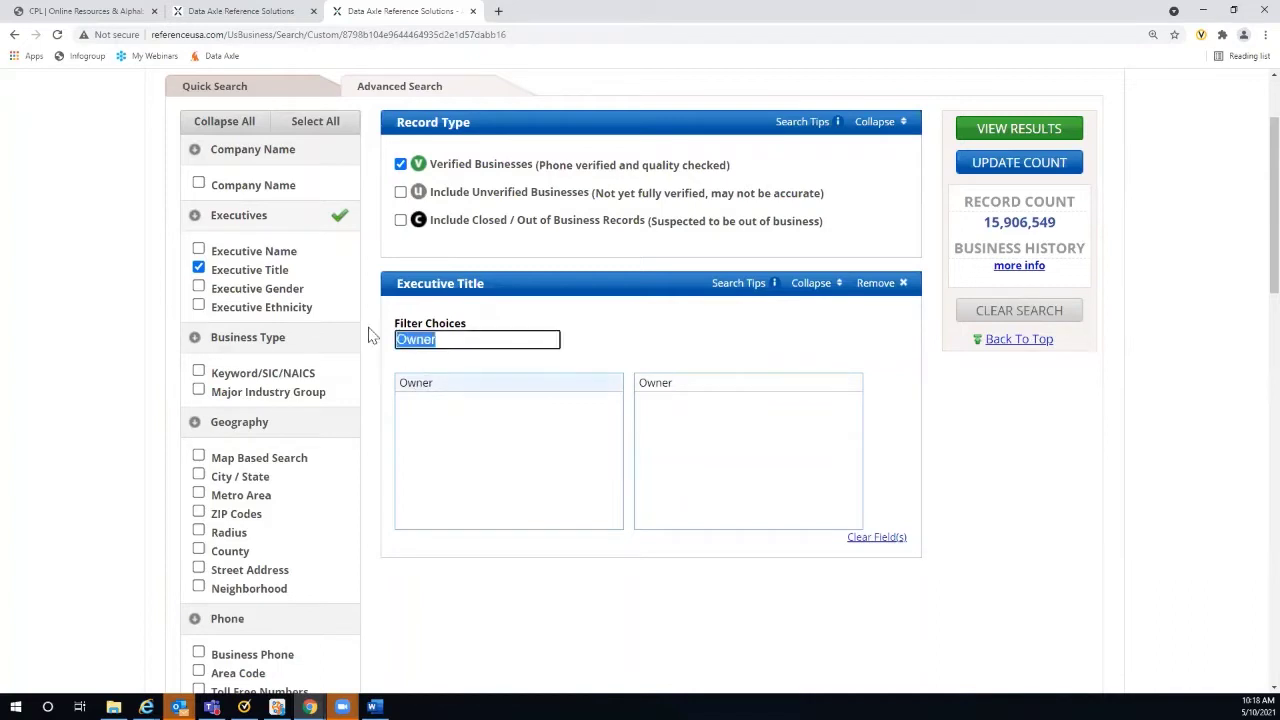
{"action": "type", "text": "Man"}
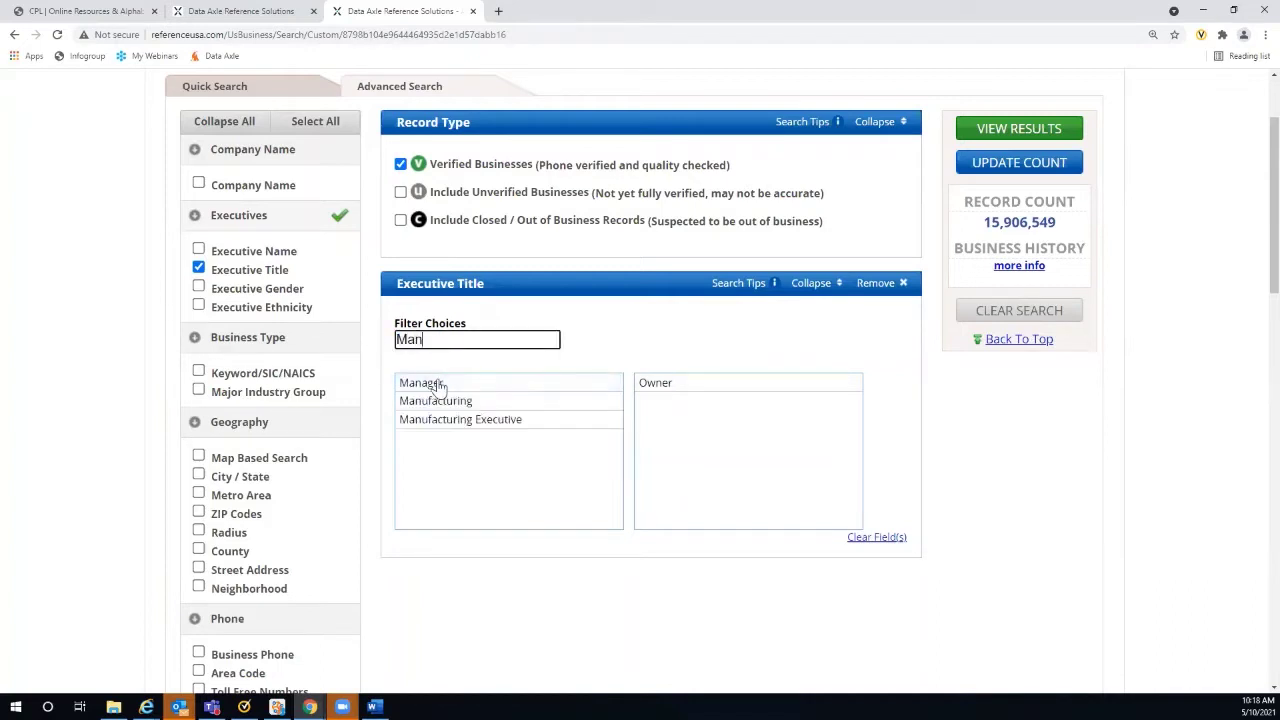
{"action": "left_click", "coordinate": [437, 385]}
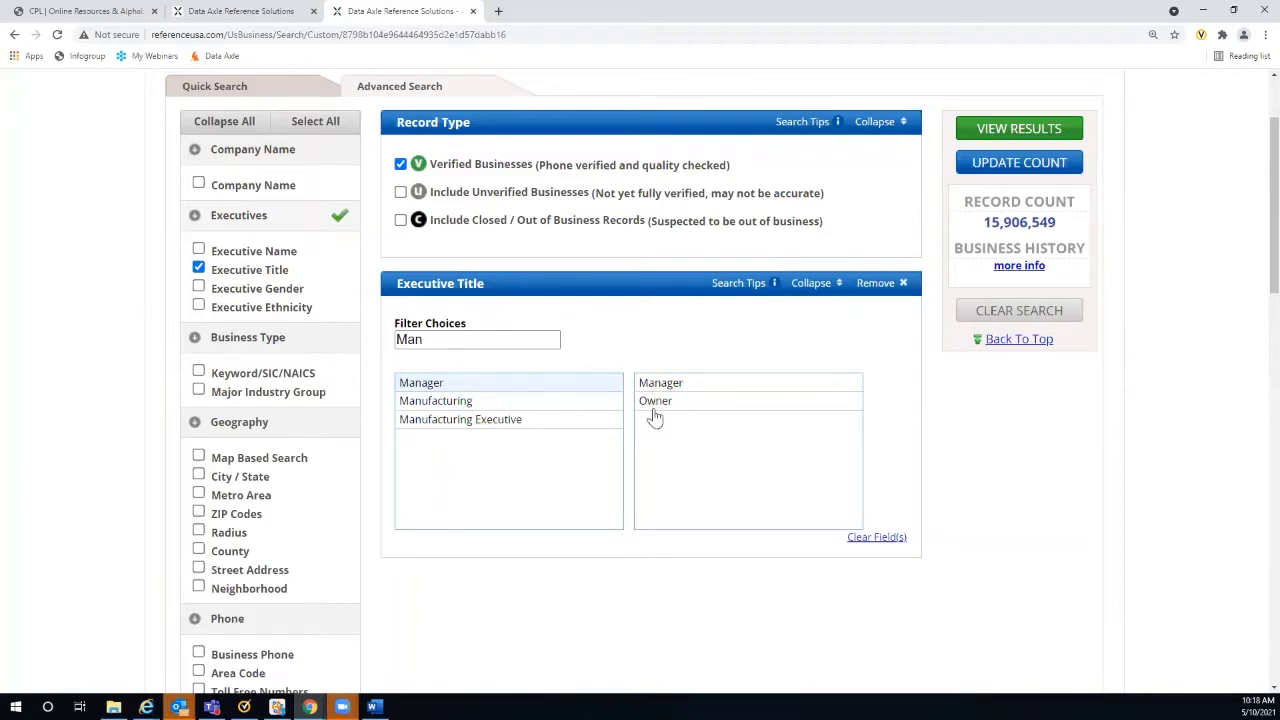
{"action": "left_click", "coordinate": [876, 285]}
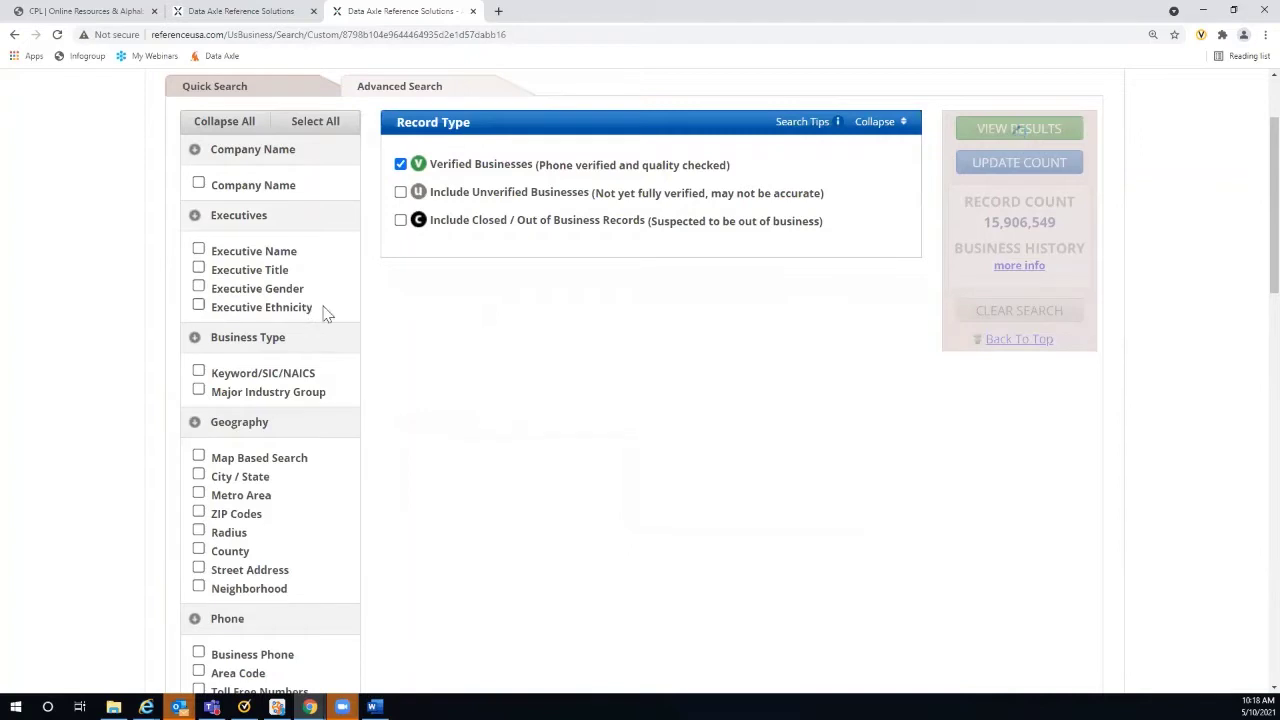
{"action": "scroll", "coordinate": [320, 312], "scroll_direction": "down", "scroll_amount": 1}
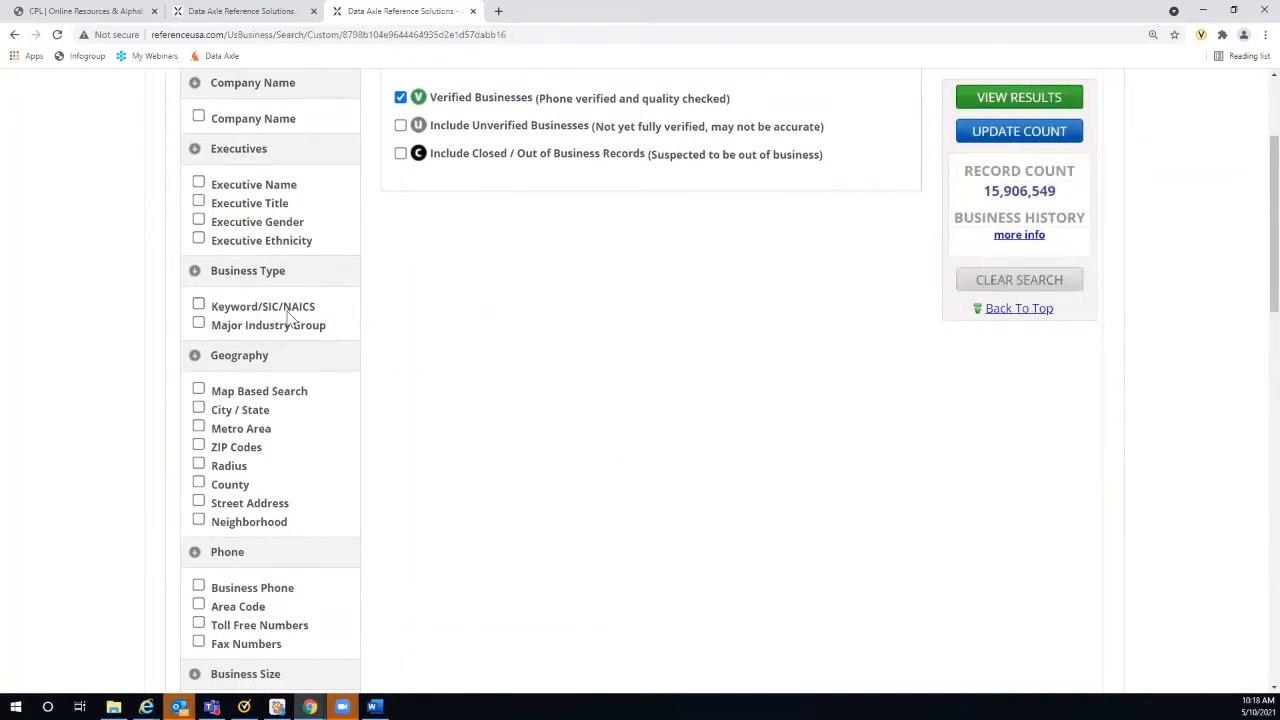
- Display the Keyword/SIC/NAICS criterion to look over its search options, and remove it from the search
{"action": "left_click", "coordinate": [198, 304]}
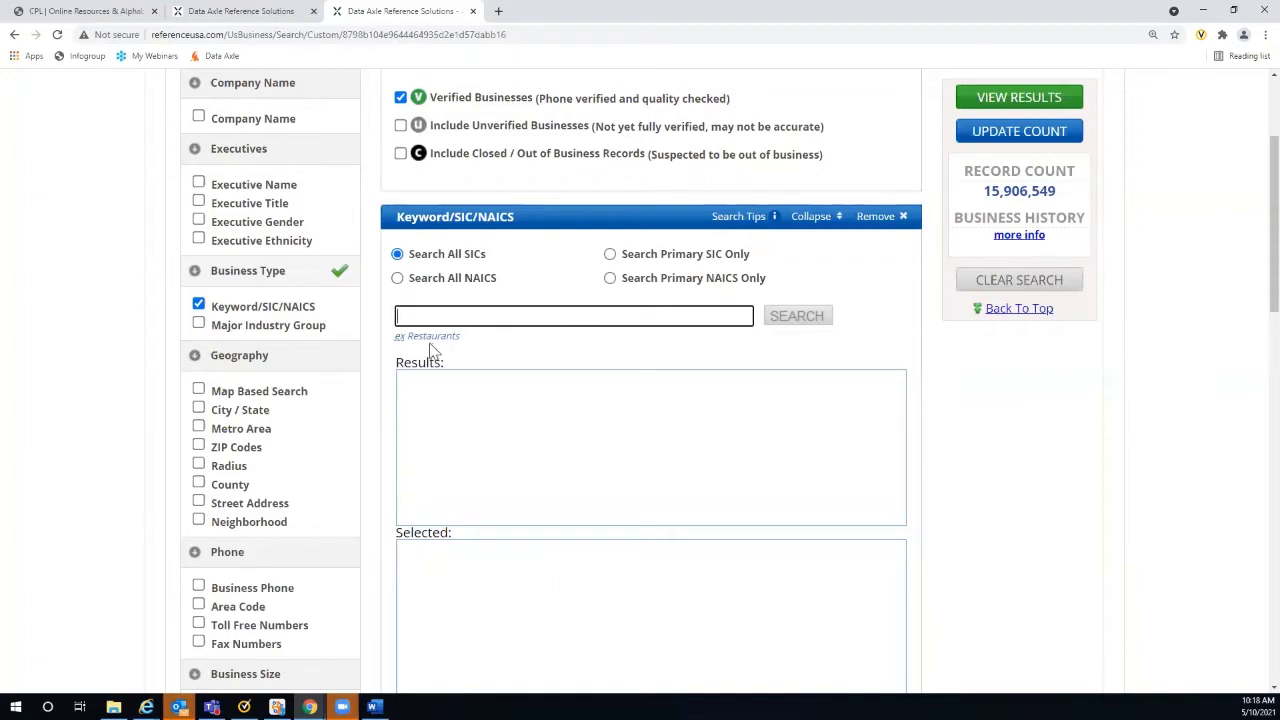
{"action": "left_click", "coordinate": [876, 217]}
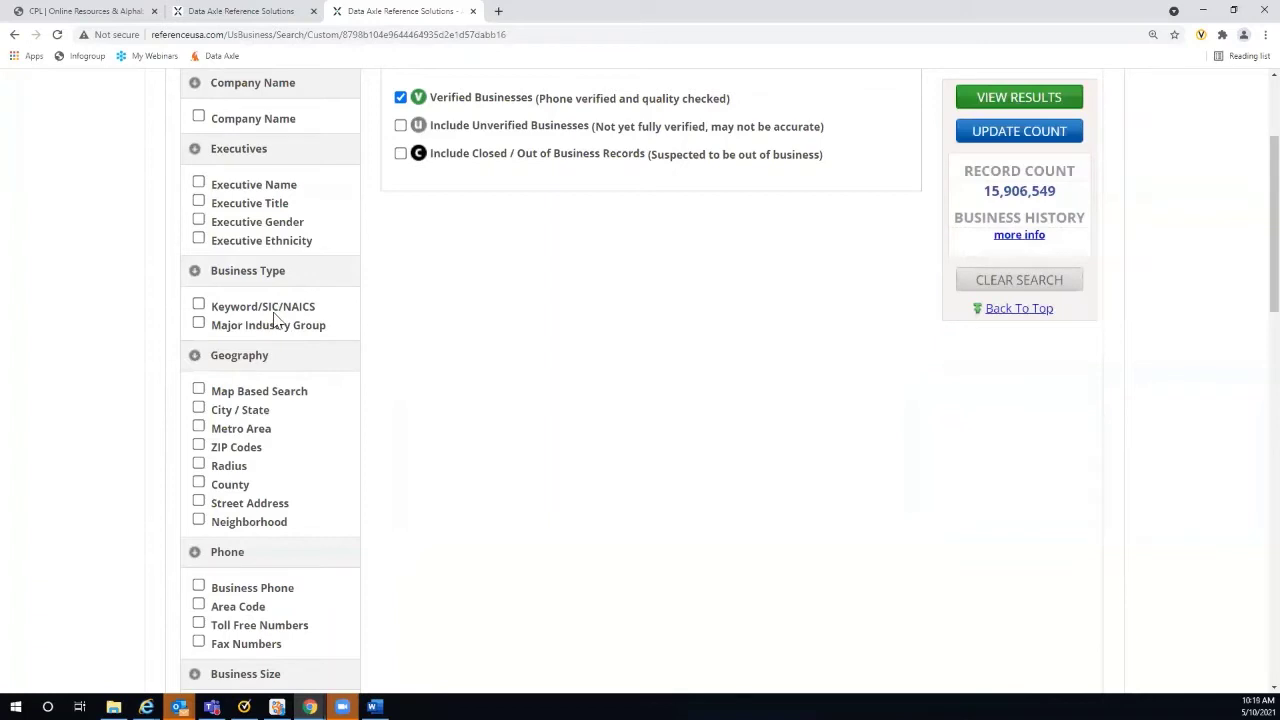
- Add the Major Industry Group criterion and select 152114-Fire Damage Restoration within Construction, under general contractors for single family houses
{"action": "left_click", "coordinate": [198, 324]}
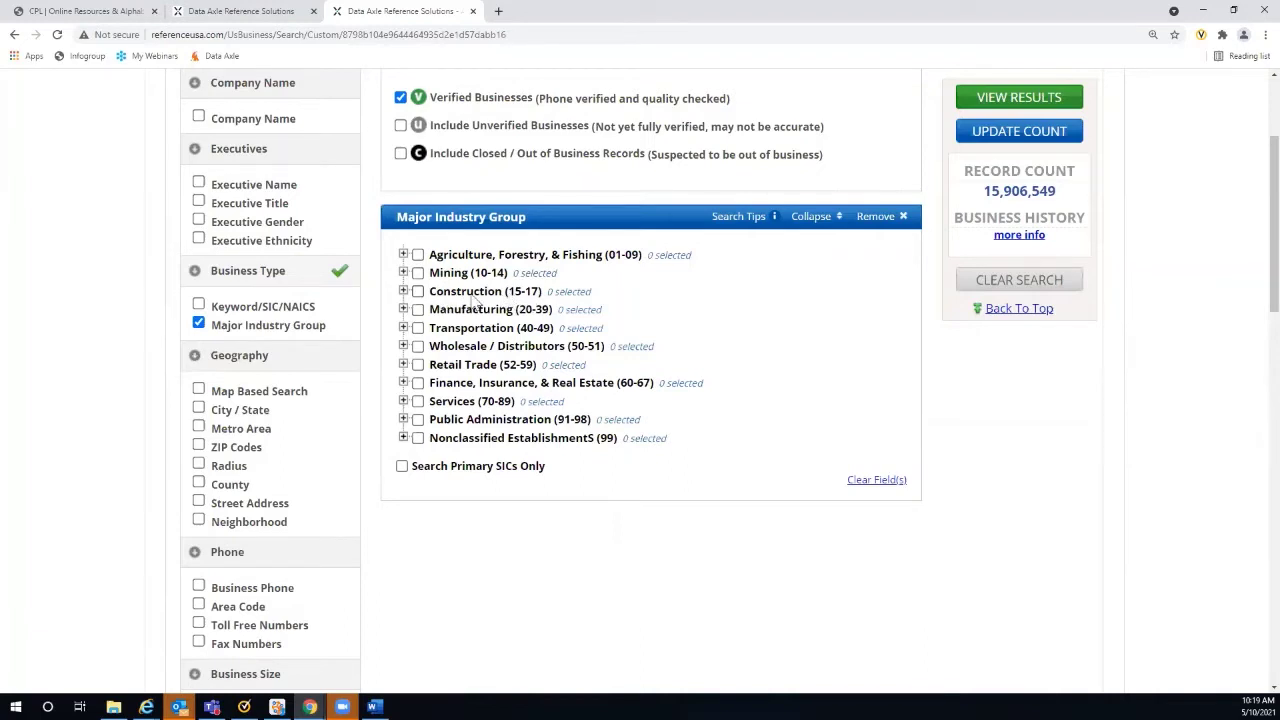
{"action": "left_click", "coordinate": [403, 291]}
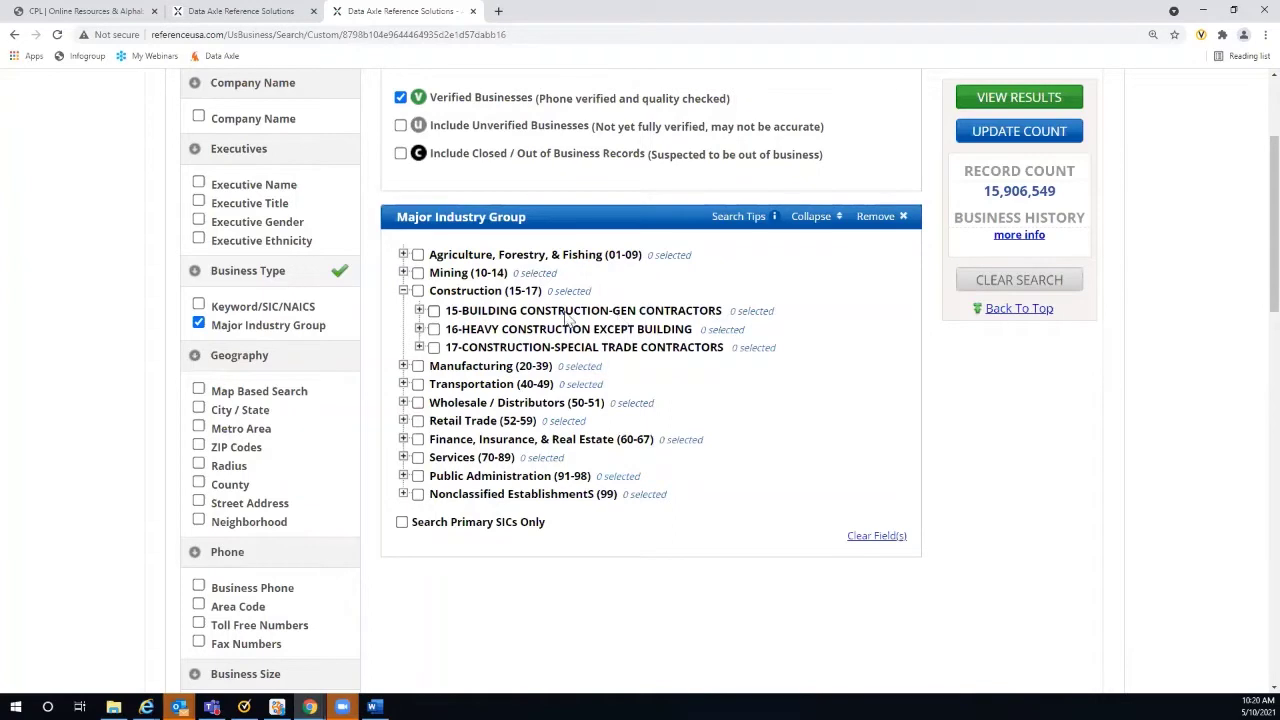
{"action": "left_click", "coordinate": [419, 311]}
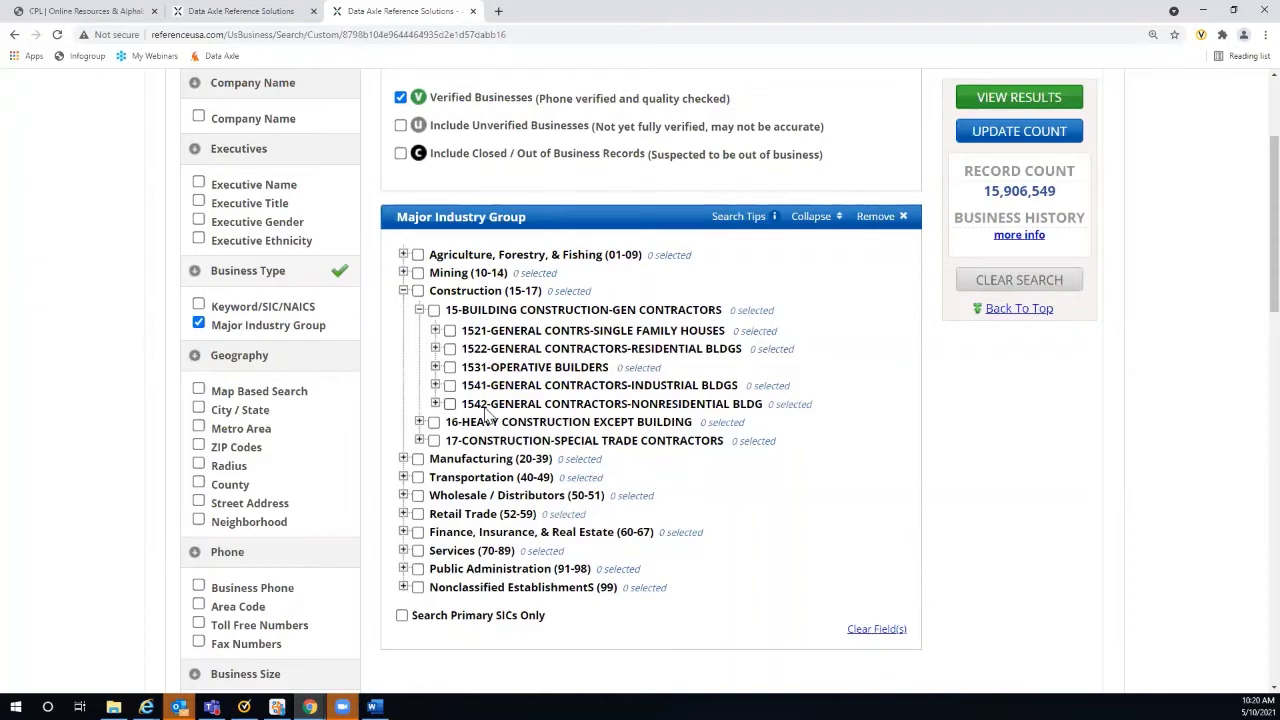
{"action": "left_click", "coordinate": [435, 331]}
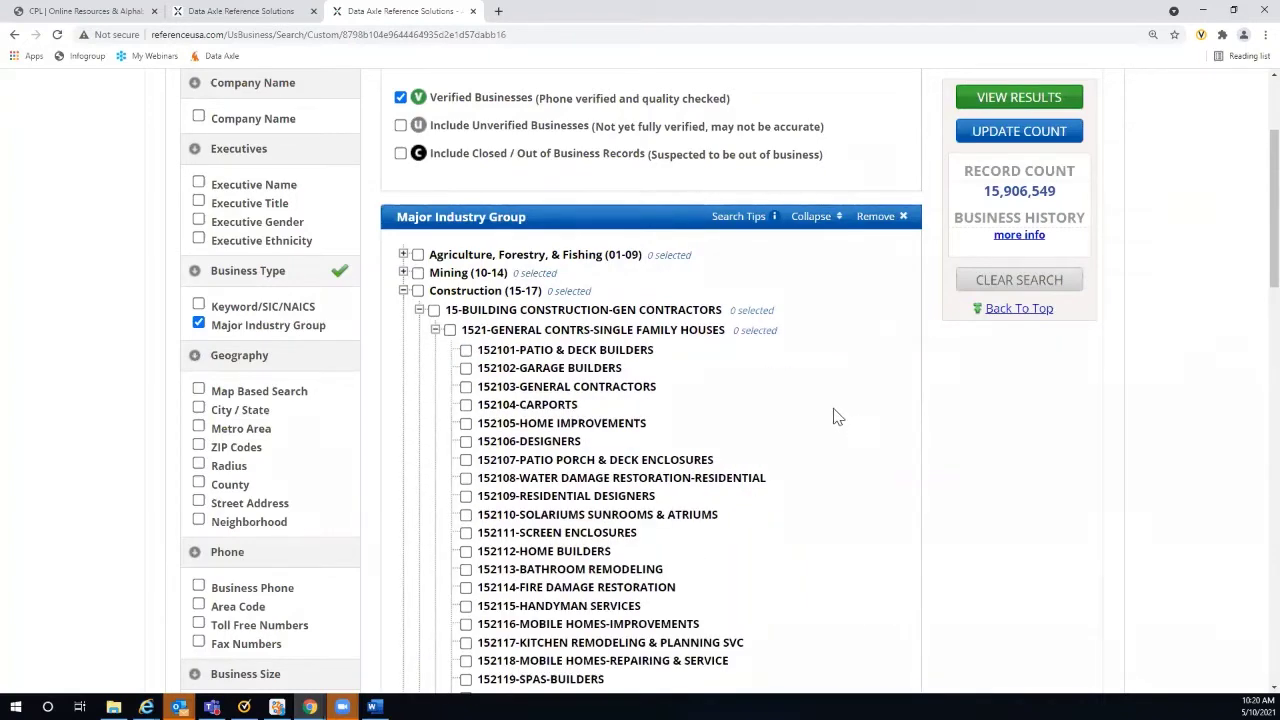
{"action": "scroll", "coordinate": [838, 416], "scroll_direction": "down", "scroll_amount": 2}
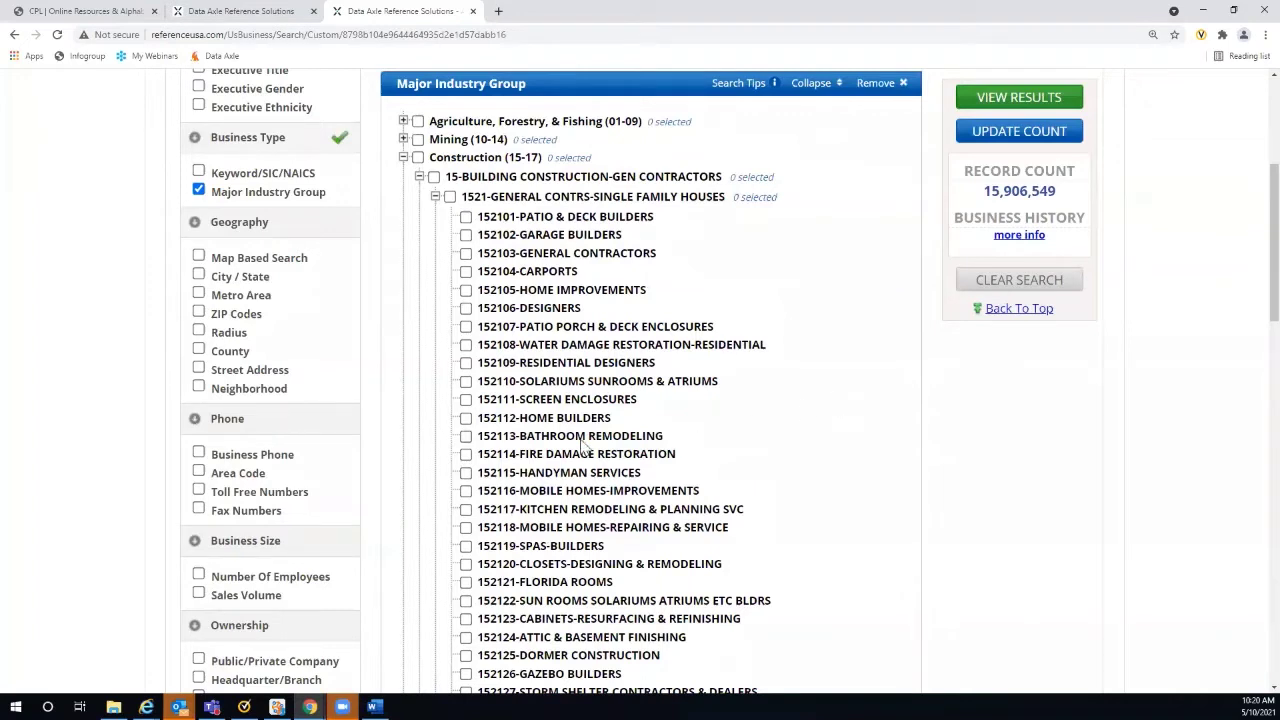
{"action": "left_click", "coordinate": [466, 454]}
- Restrict the Major Industry Group criterion to primary SICs only
{"action": "scroll", "coordinate": [849, 465], "scroll_direction": "down", "scroll_amount": 5}
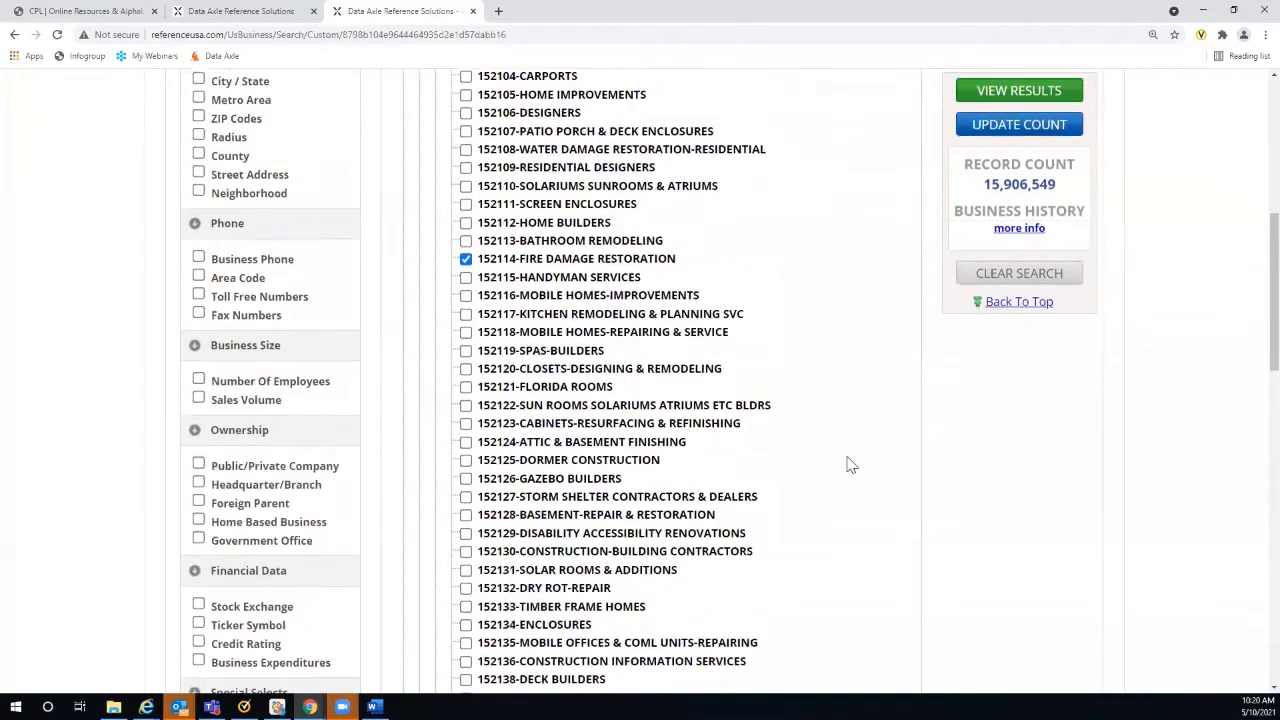
{"action": "scroll", "coordinate": [849, 465], "scroll_direction": "down", "scroll_amount": 5}
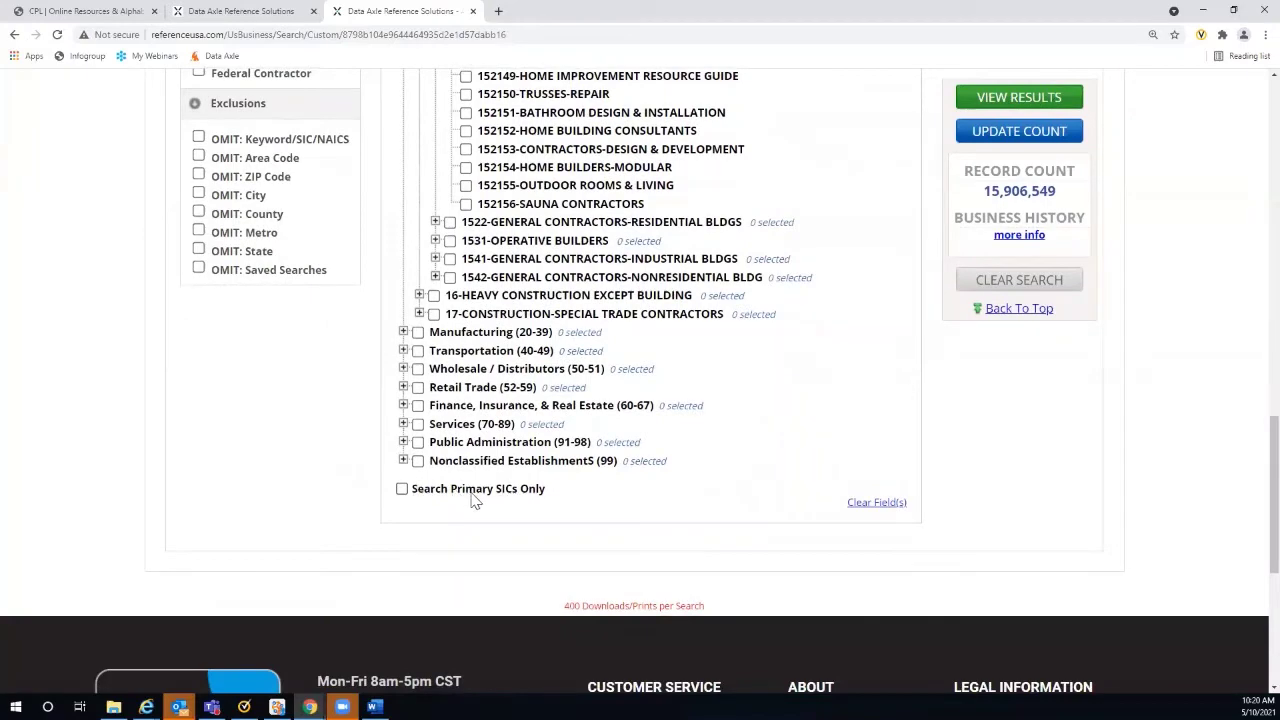
{"action": "left_click", "coordinate": [402, 489]}
- Review the Fire Damage Restoration and primary SIC selections, and remove the Major Industry Group criterion from the search
{"action": "scroll", "coordinate": [853, 463], "scroll_direction": "up", "scroll_amount": 7}
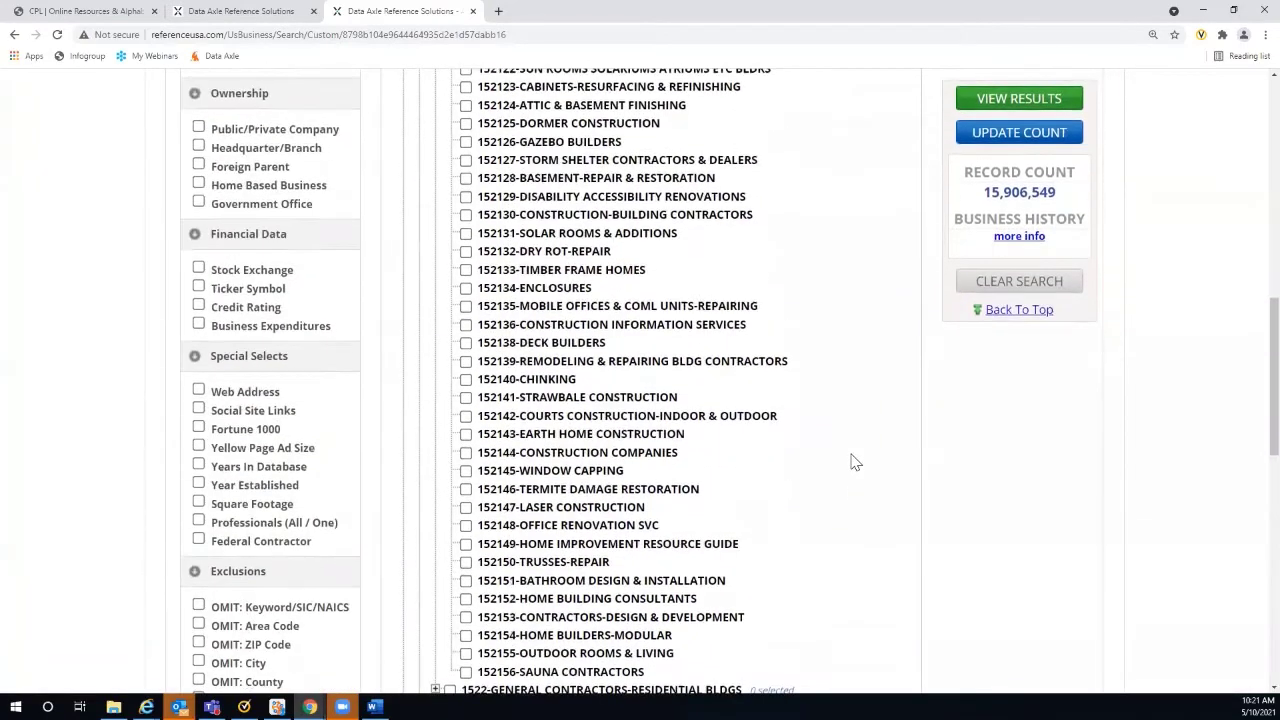
{"action": "scroll", "coordinate": [853, 463], "scroll_direction": "up", "scroll_amount": 1}
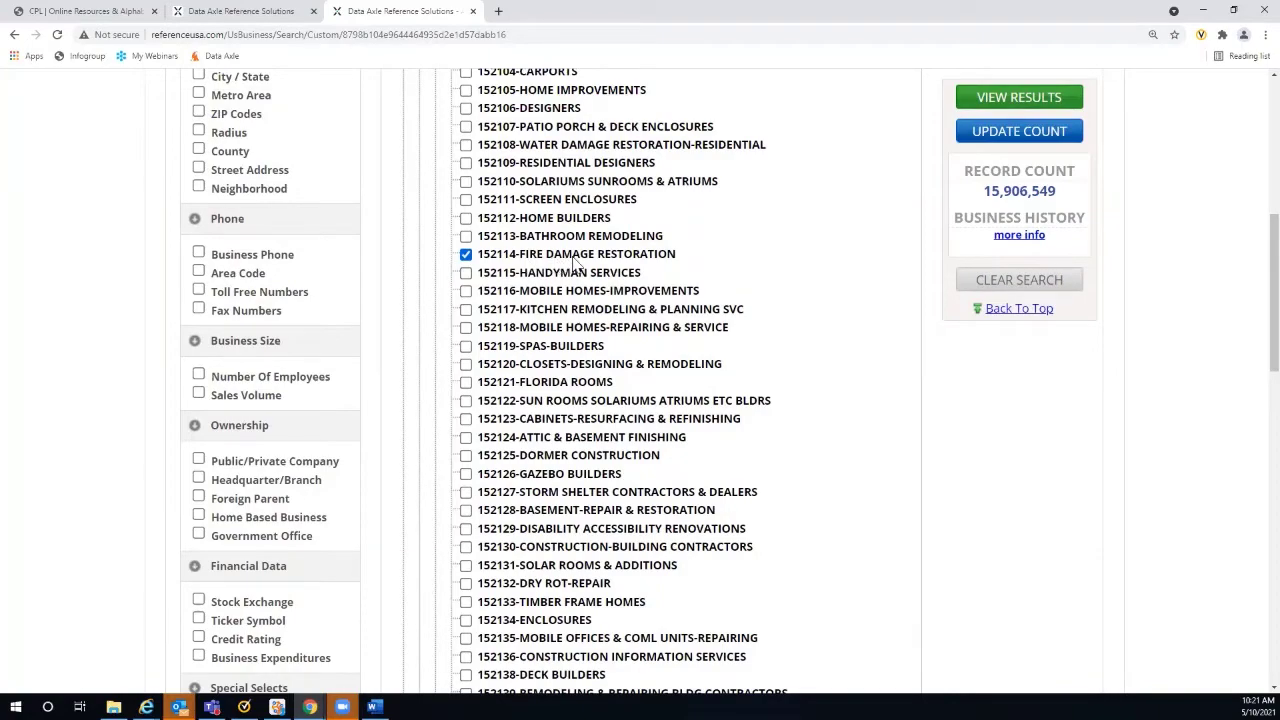
{"action": "scroll", "coordinate": [796, 298], "scroll_direction": "down", "scroll_amount": 2}
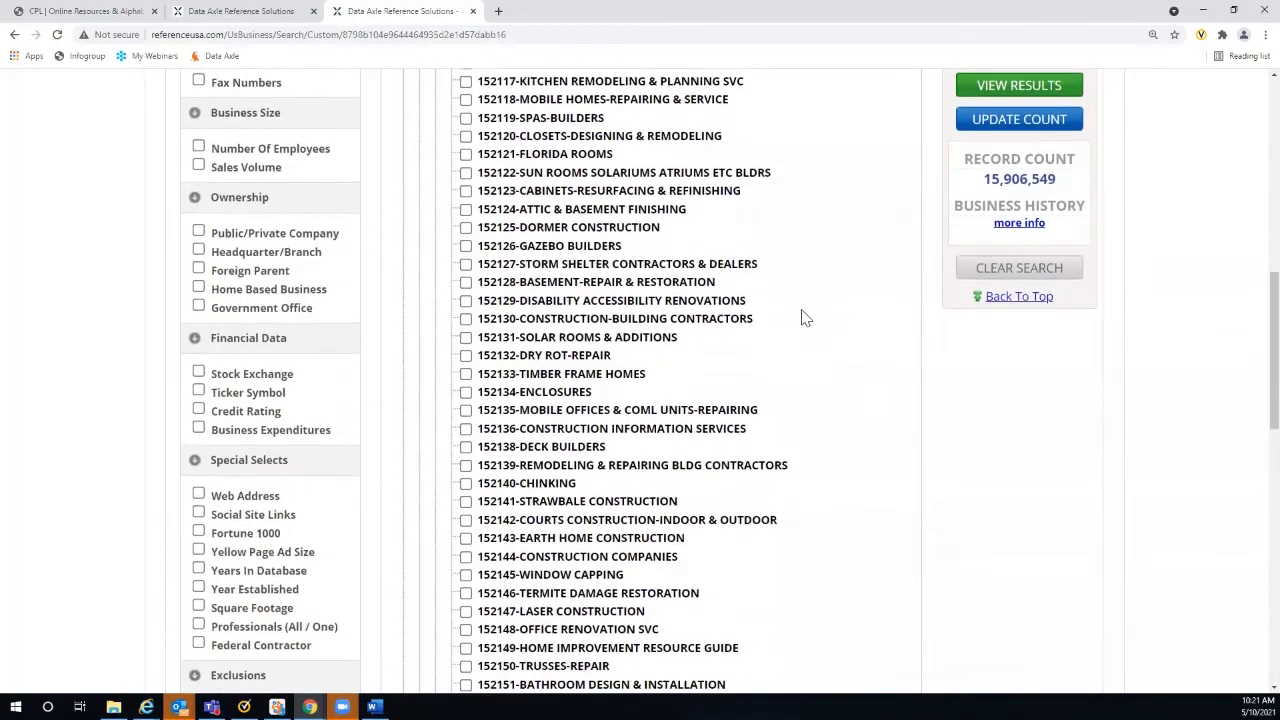
{"action": "scroll", "coordinate": [806, 318], "scroll_direction": "down", "scroll_amount": 6}
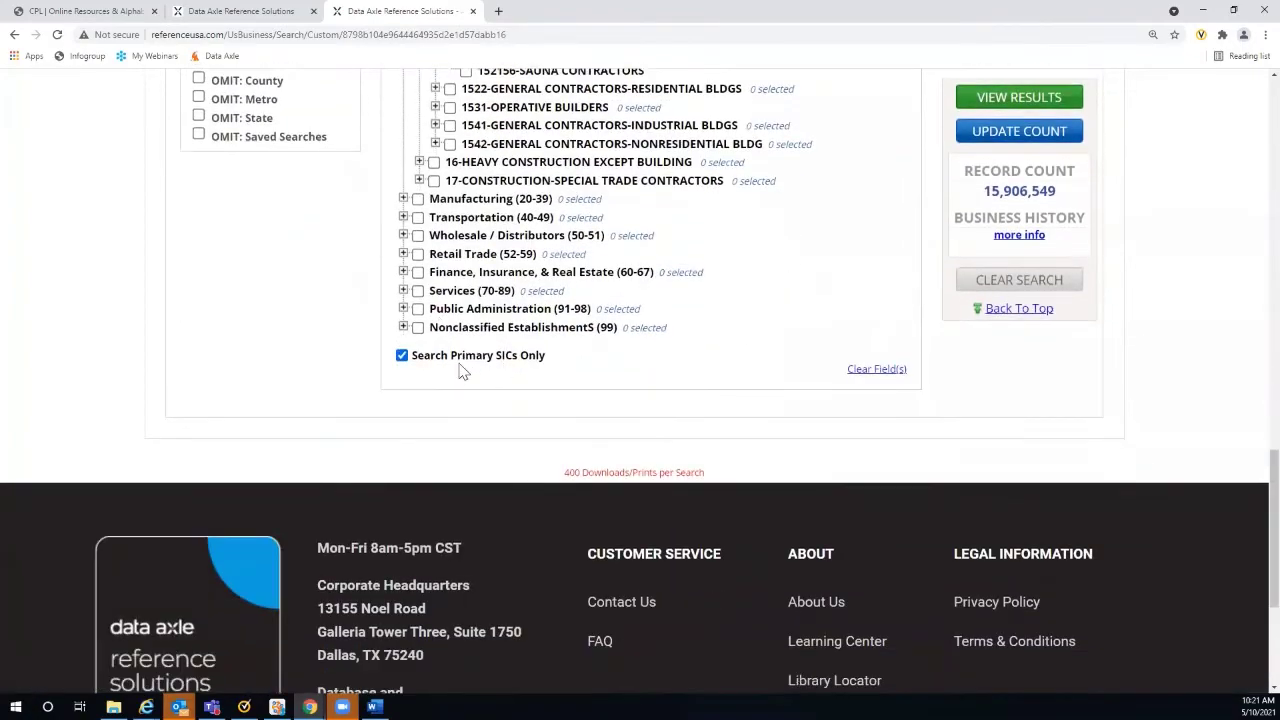
{"action": "scroll", "coordinate": [848, 290], "scroll_direction": "up", "scroll_amount": 3}
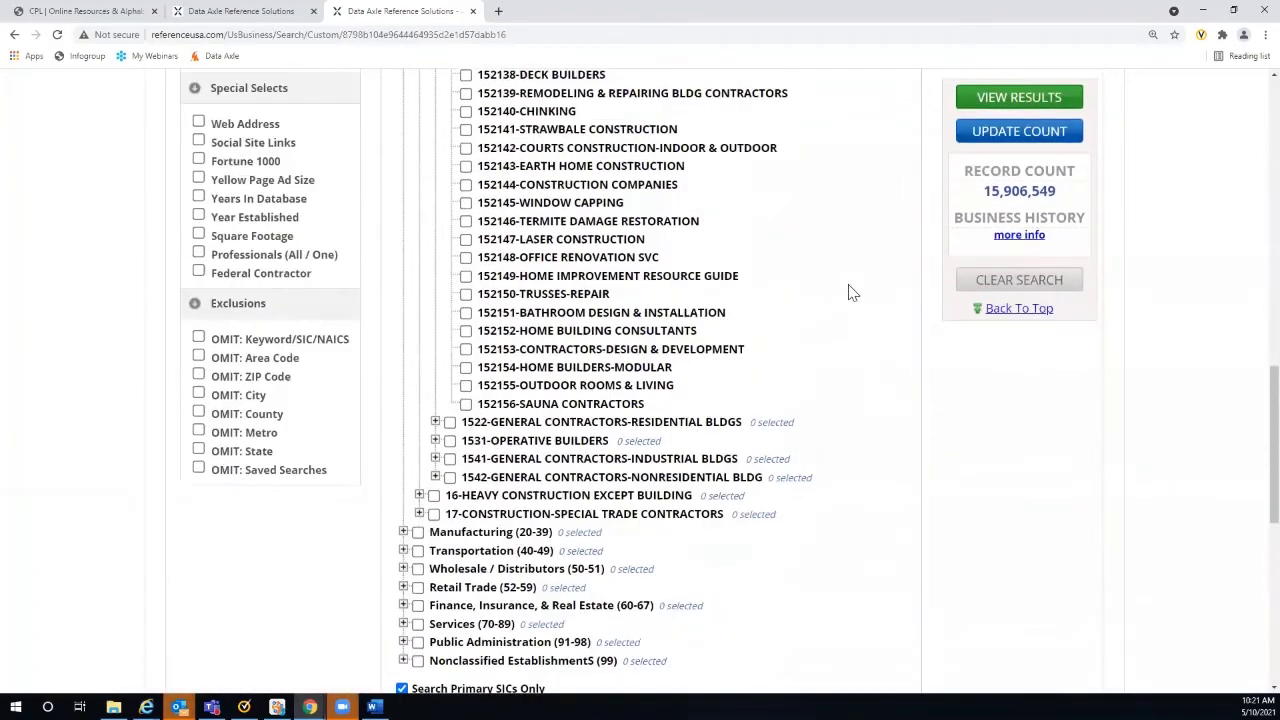
{"action": "scroll", "coordinate": [848, 292], "scroll_direction": "up", "scroll_amount": 8}
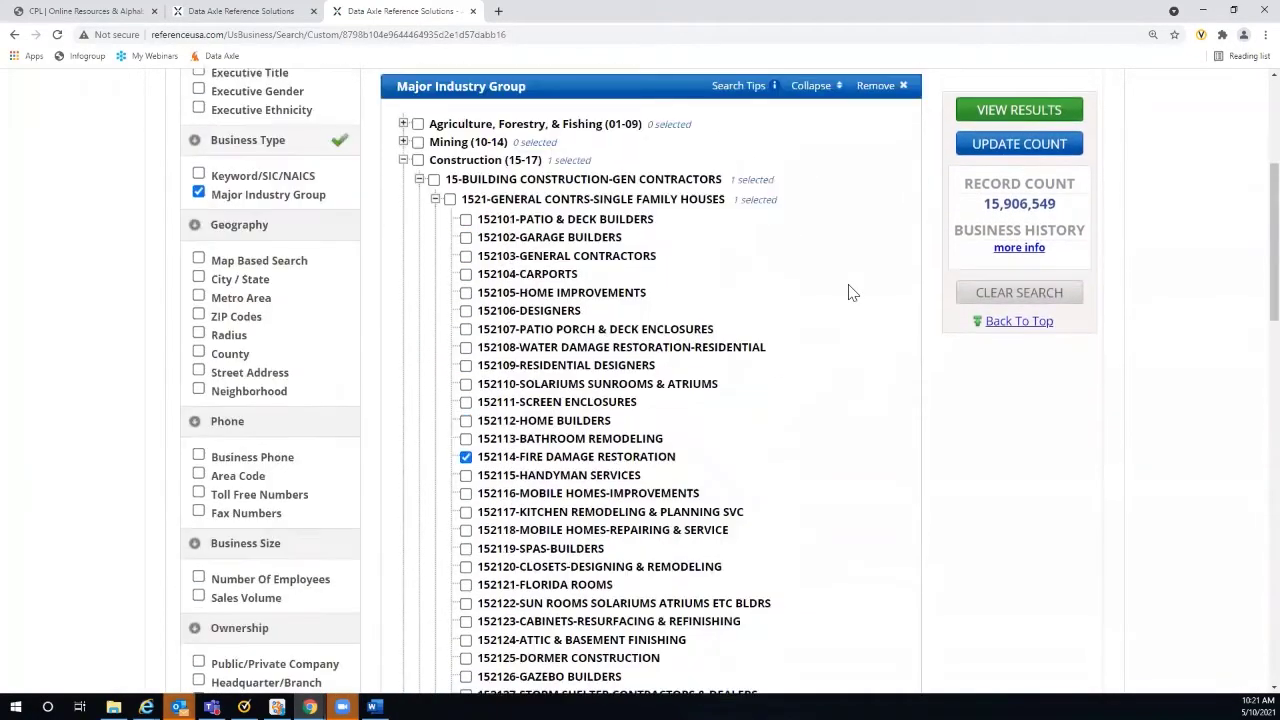
{"action": "scroll", "coordinate": [848, 292], "scroll_direction": "up", "scroll_amount": 1}
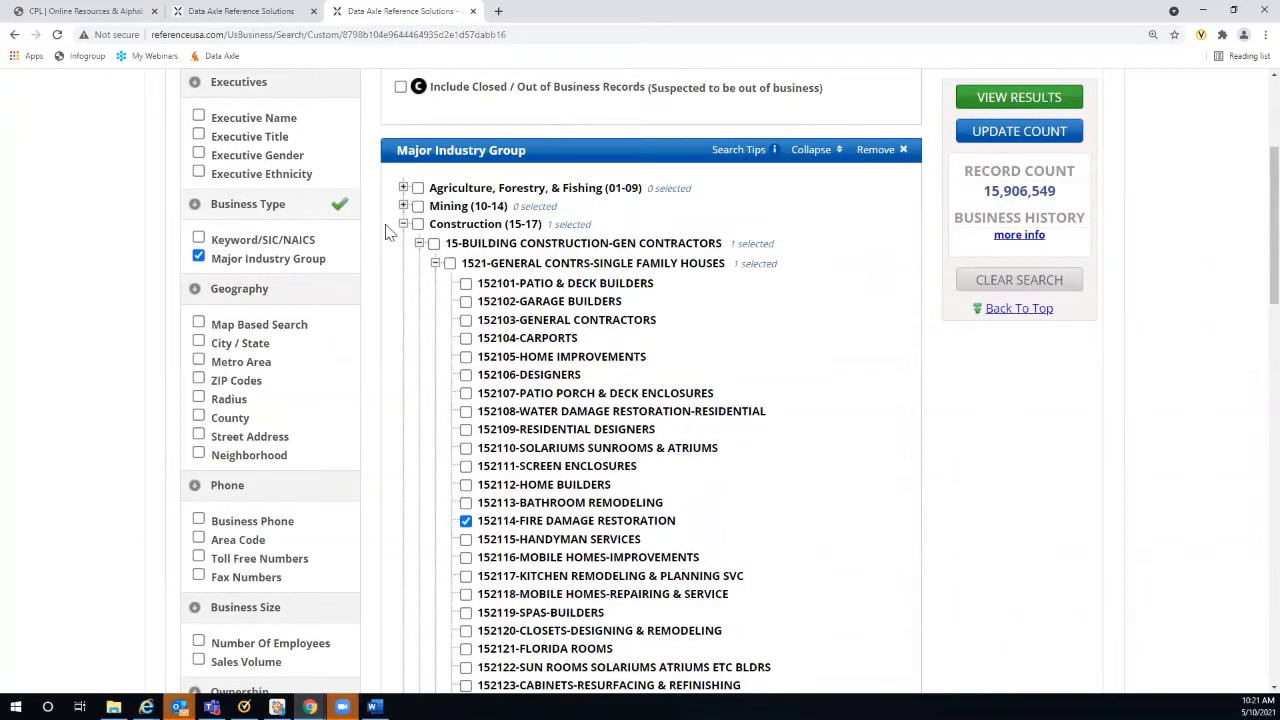
{"action": "left_click", "coordinate": [875, 151]}
- Look through the geography, phone, size and ownership criteria, and try the Home Based Business criterion before removing it from the search
{"action": "scroll", "coordinate": [371, 257], "scroll_direction": "down", "scroll_amount": 1}
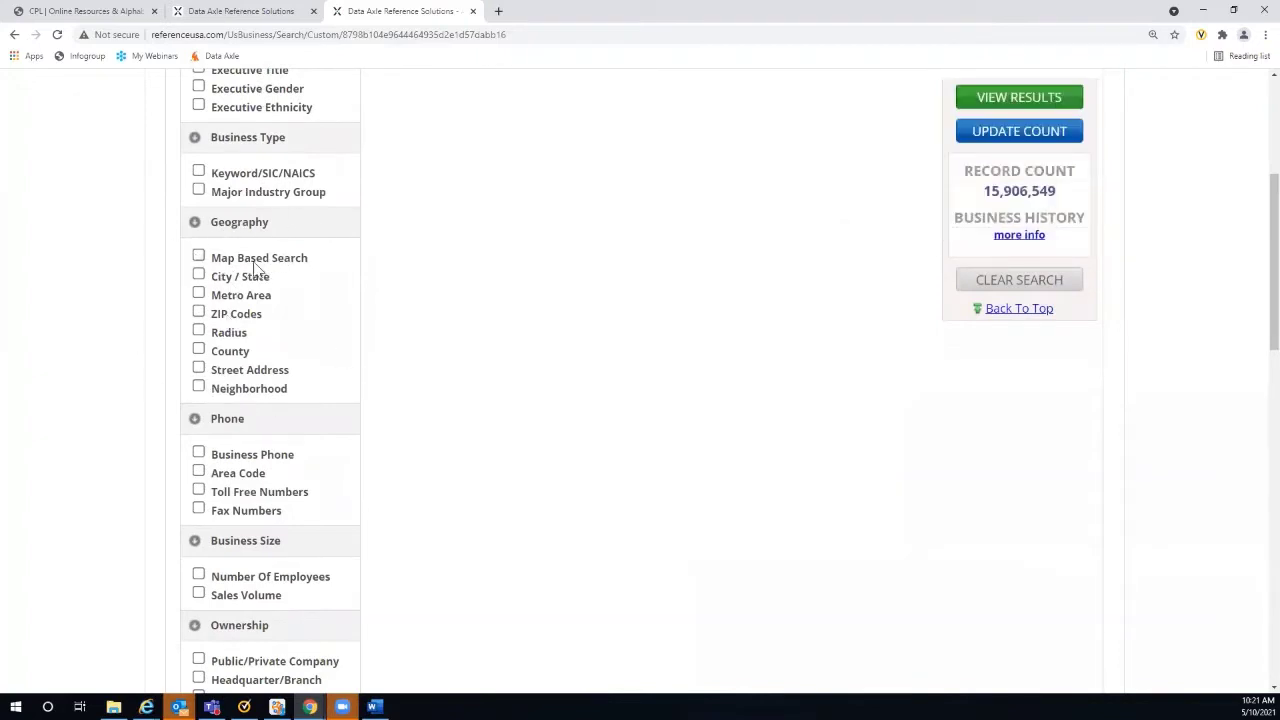
{"action": "scroll", "coordinate": [397, 272], "scroll_direction": "down", "scroll_amount": 2}
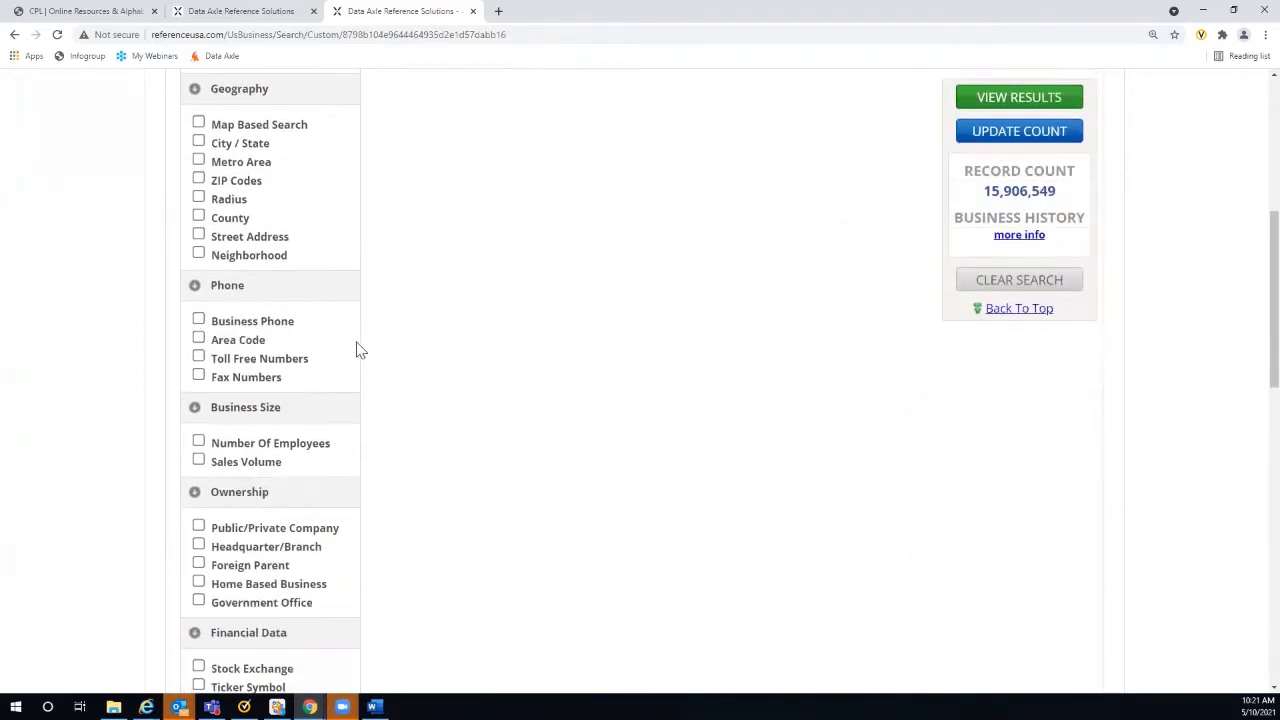
{"action": "scroll", "coordinate": [320, 405], "scroll_direction": "down", "scroll_amount": 1}
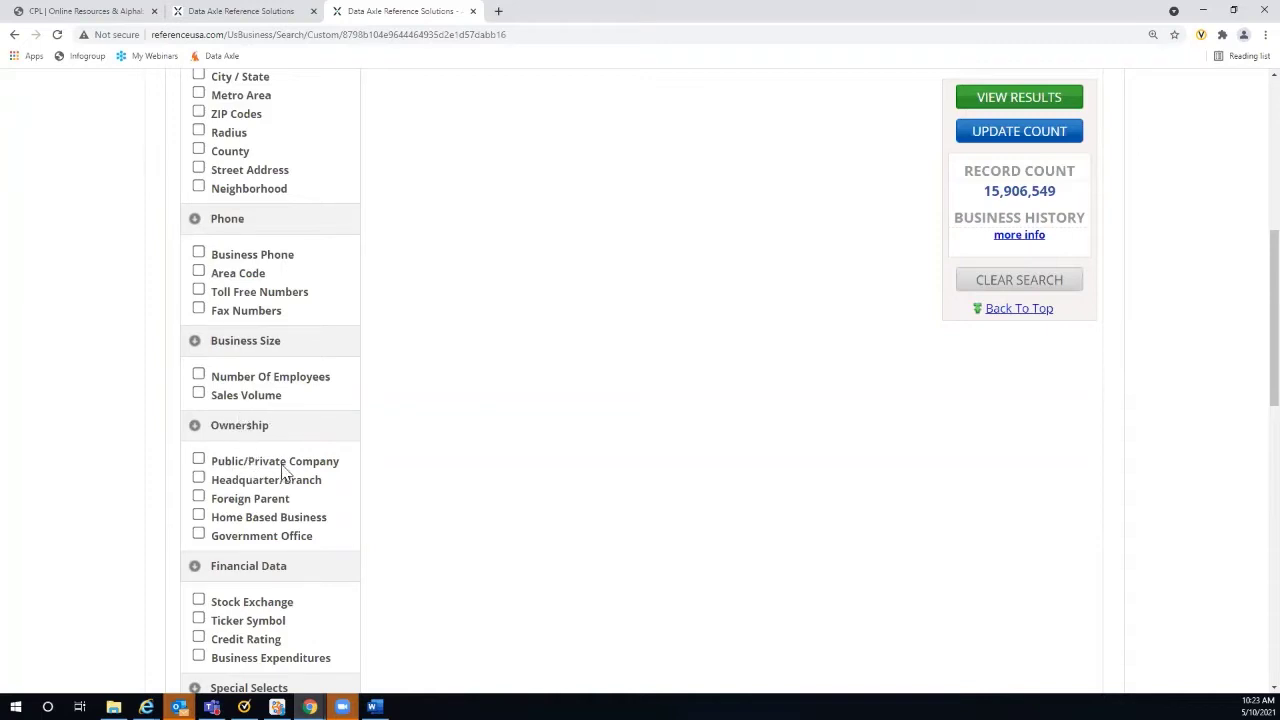
{"action": "scroll", "coordinate": [403, 469], "scroll_direction": "down", "scroll_amount": 3}
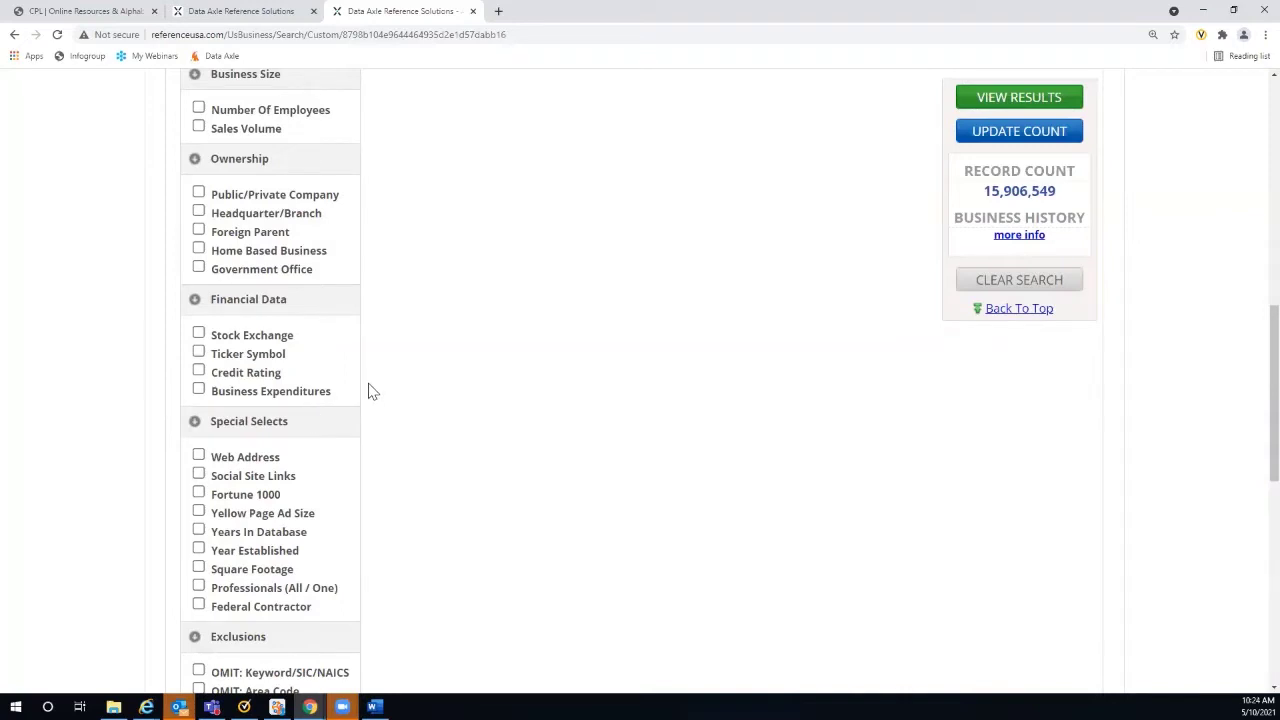
{"action": "scroll", "coordinate": [369, 391], "scroll_direction": "up", "scroll_amount": 1}
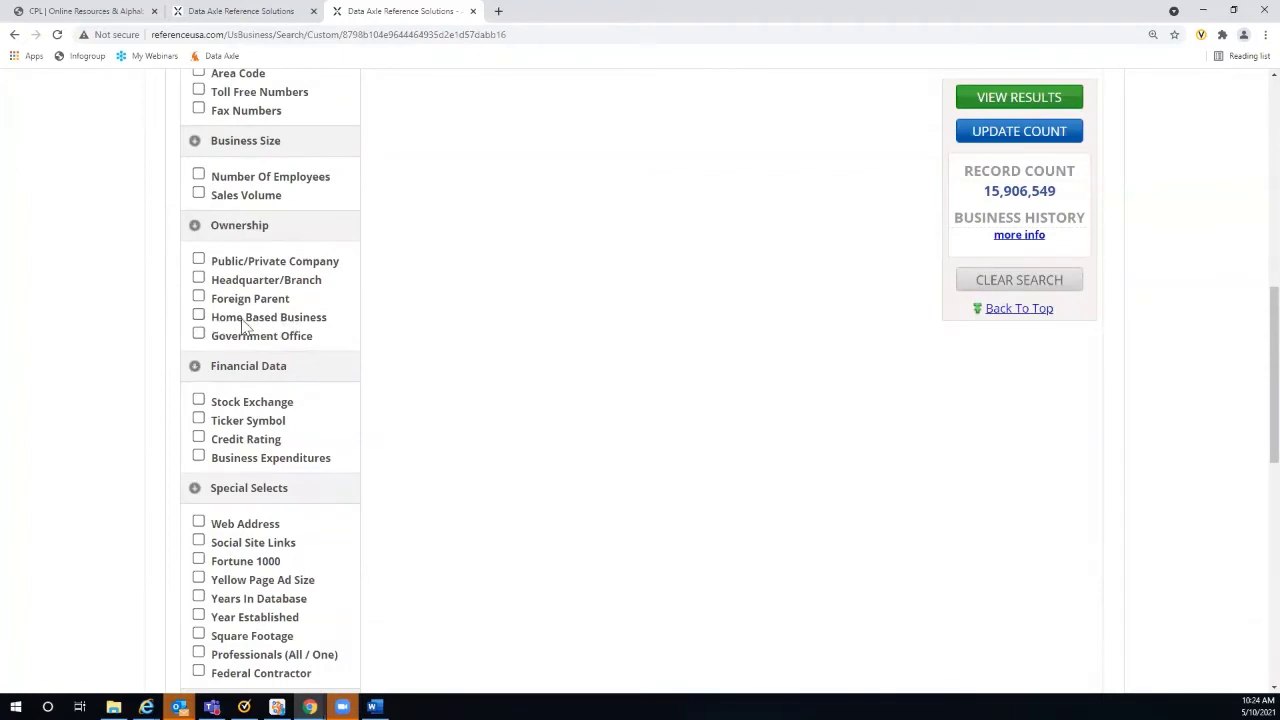
{"action": "left_click", "coordinate": [199, 317]}
{"action": "scroll", "coordinate": [545, 365], "scroll_direction": "up", "scroll_amount": 6}
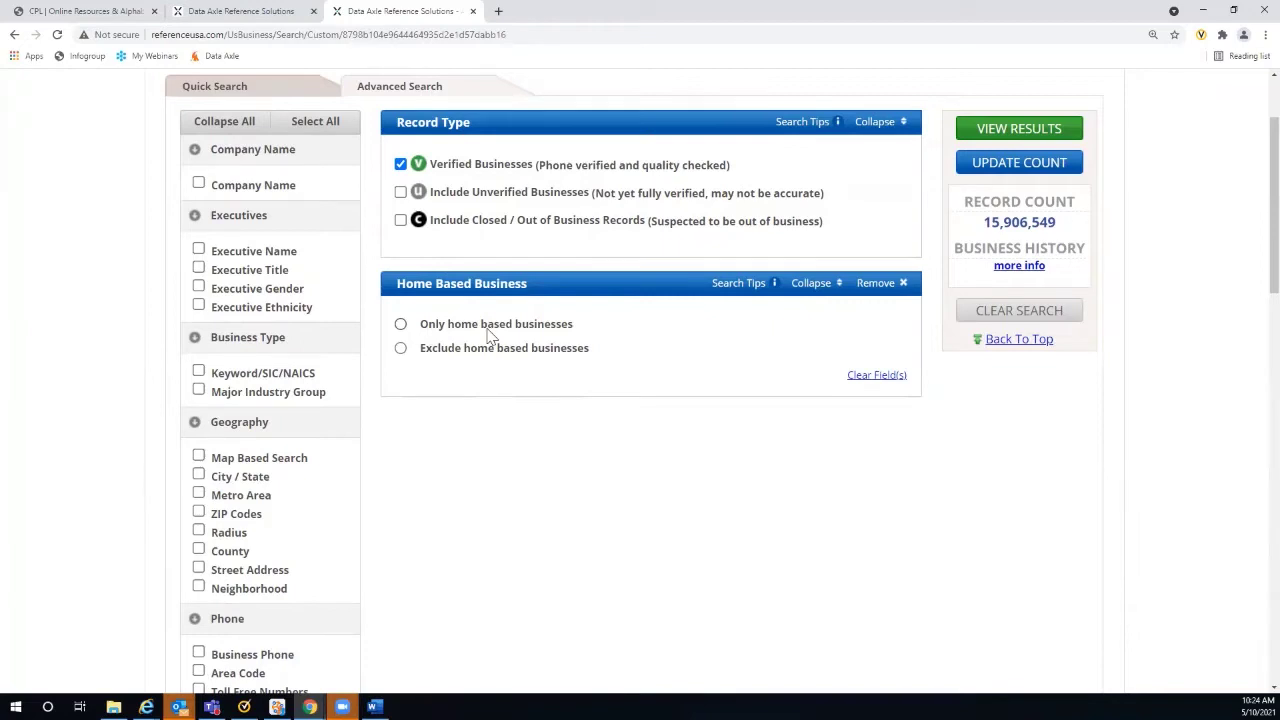
{"action": "left_click", "coordinate": [874, 285]}
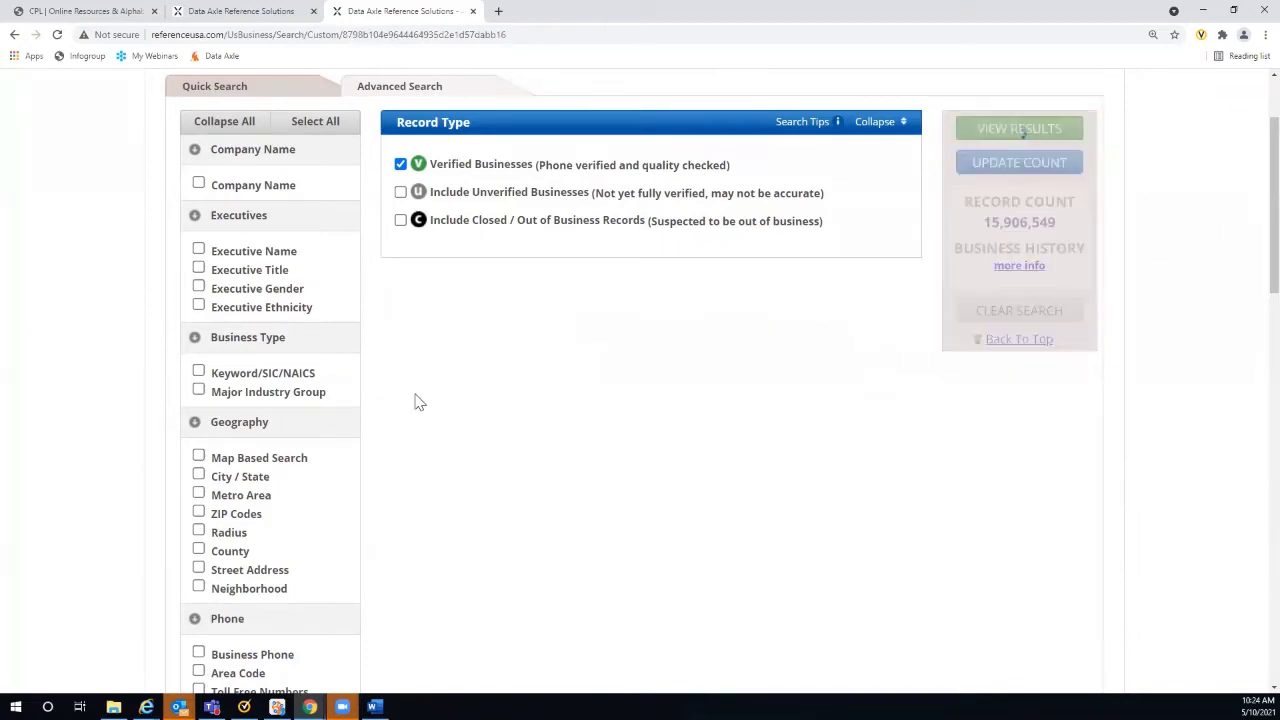
- Add the Years In Database criterion from the special selects and choose 1 year and 2 years
{"action": "scroll", "coordinate": [410, 401], "scroll_direction": "down", "scroll_amount": 5}
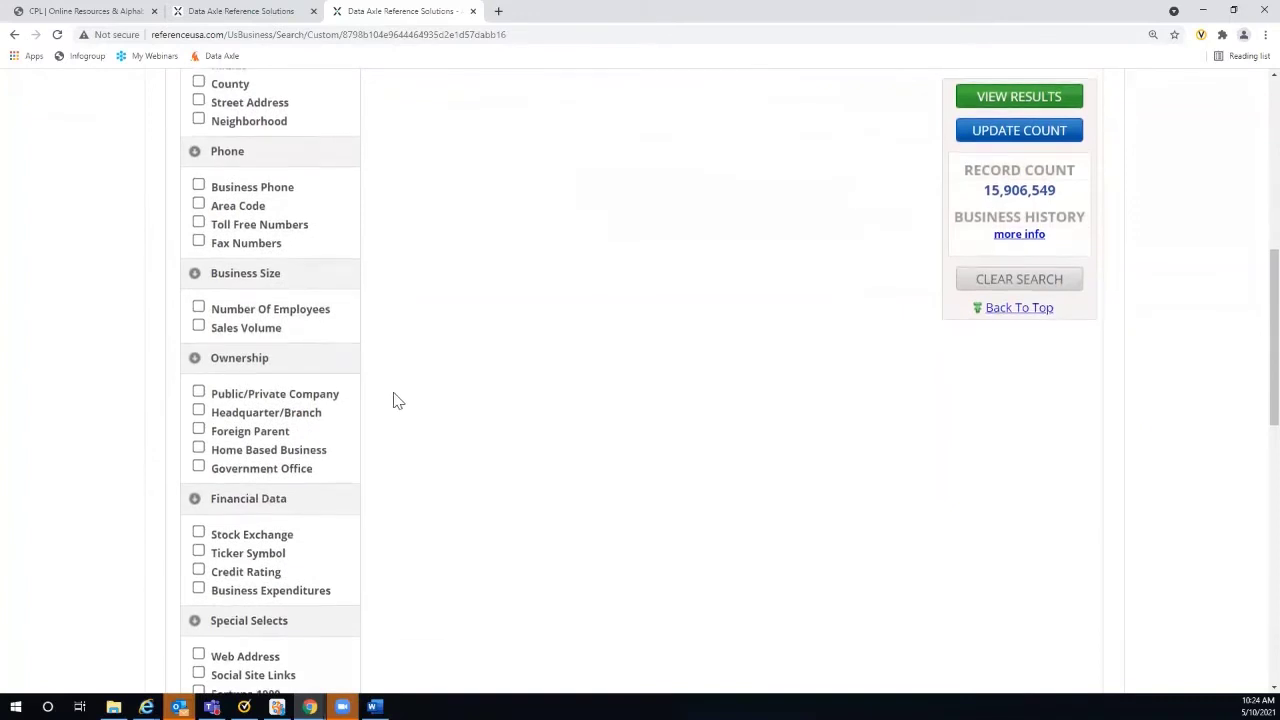
{"action": "scroll", "coordinate": [397, 401], "scroll_direction": "down", "scroll_amount": 1}
{"action": "scroll", "coordinate": [390, 397], "scroll_direction": "down", "scroll_amount": 1}
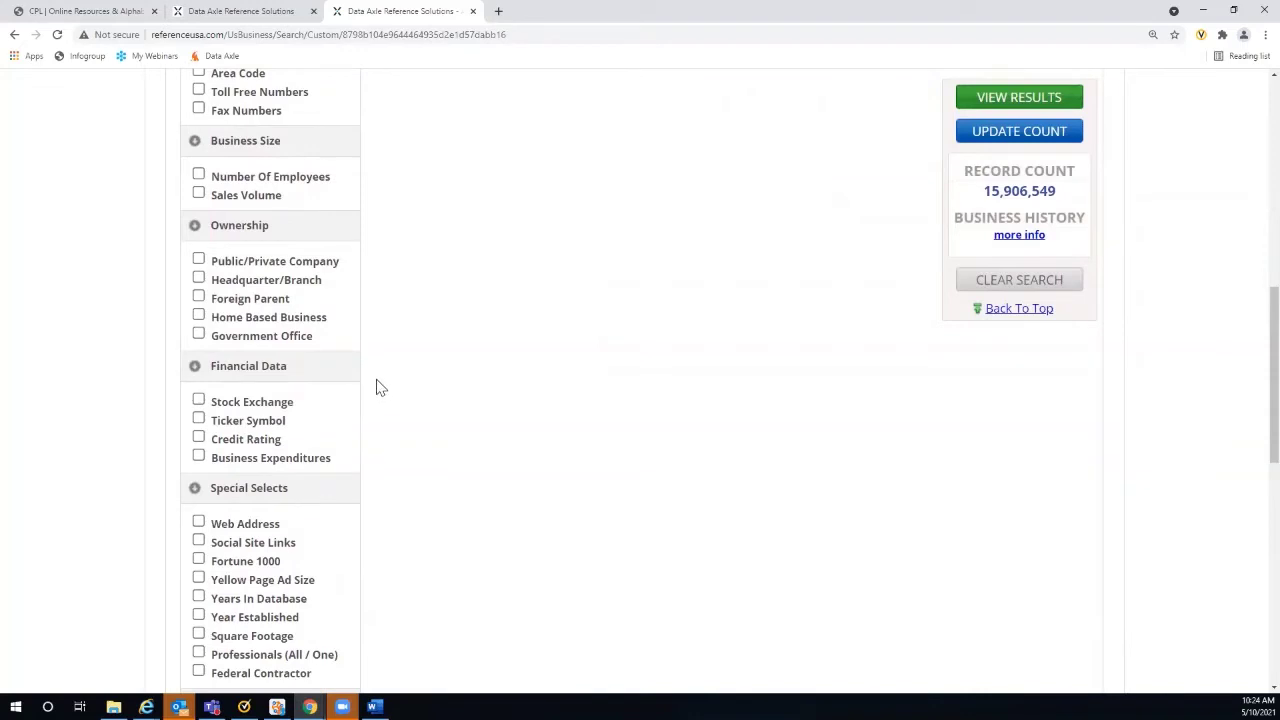
{"action": "scroll", "coordinate": [380, 388], "scroll_direction": "down", "scroll_amount": 3}
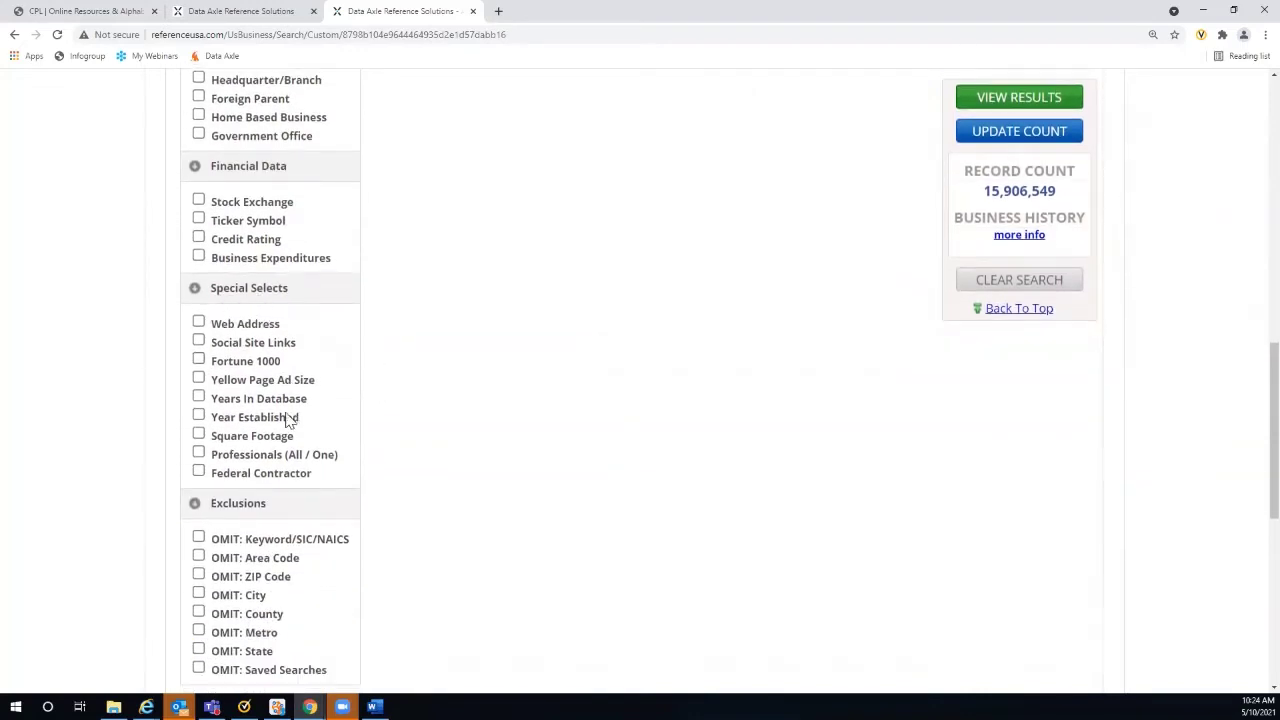
{"action": "left_click", "coordinate": [198, 397]}
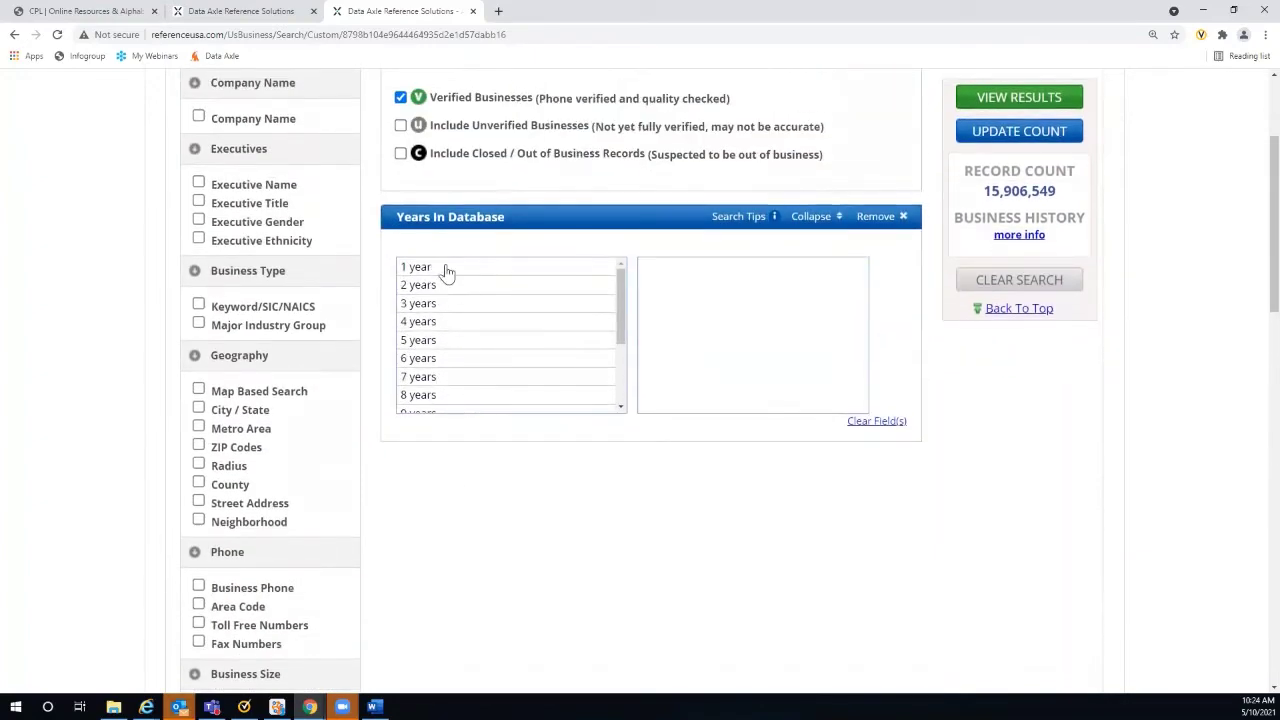
{"action": "left_click", "coordinate": [448, 268]}
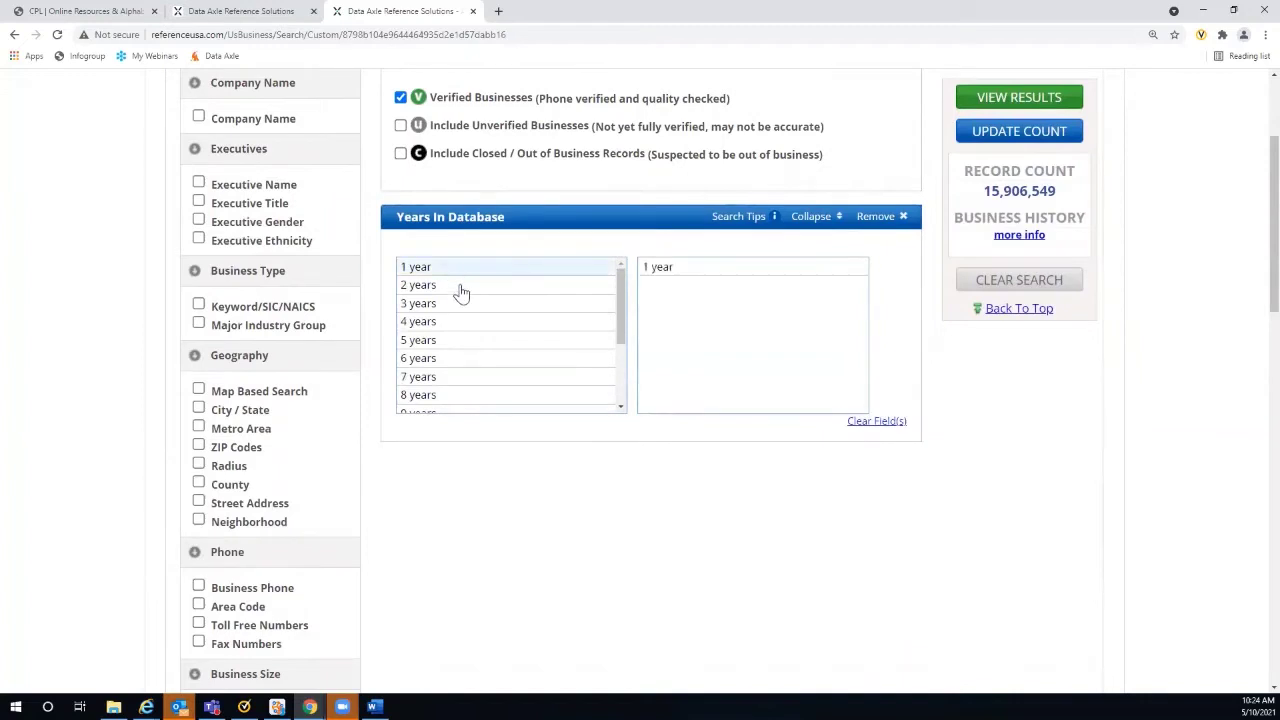
{"action": "left_click", "coordinate": [461, 287]}
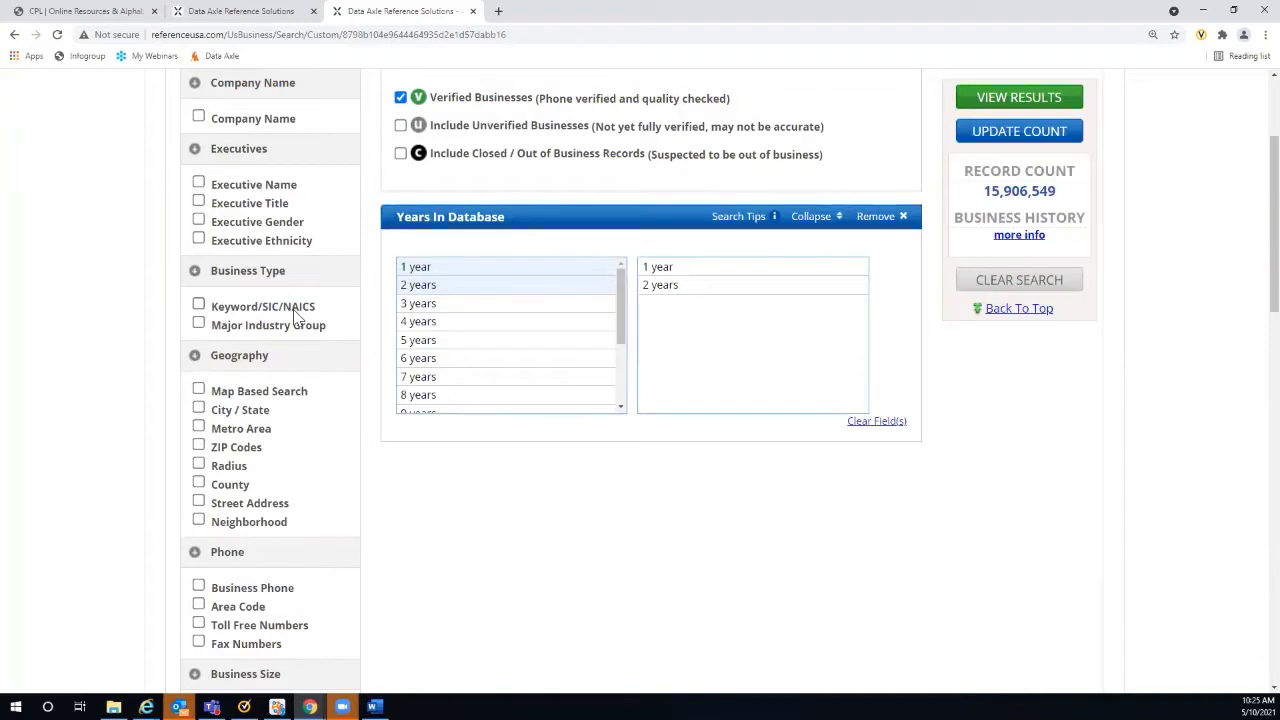
- Replace the chosen years in database with 12, 13, 14 and 15+ years, and remove the criterion from the search
{"action": "left_click", "coordinate": [473, 278]}
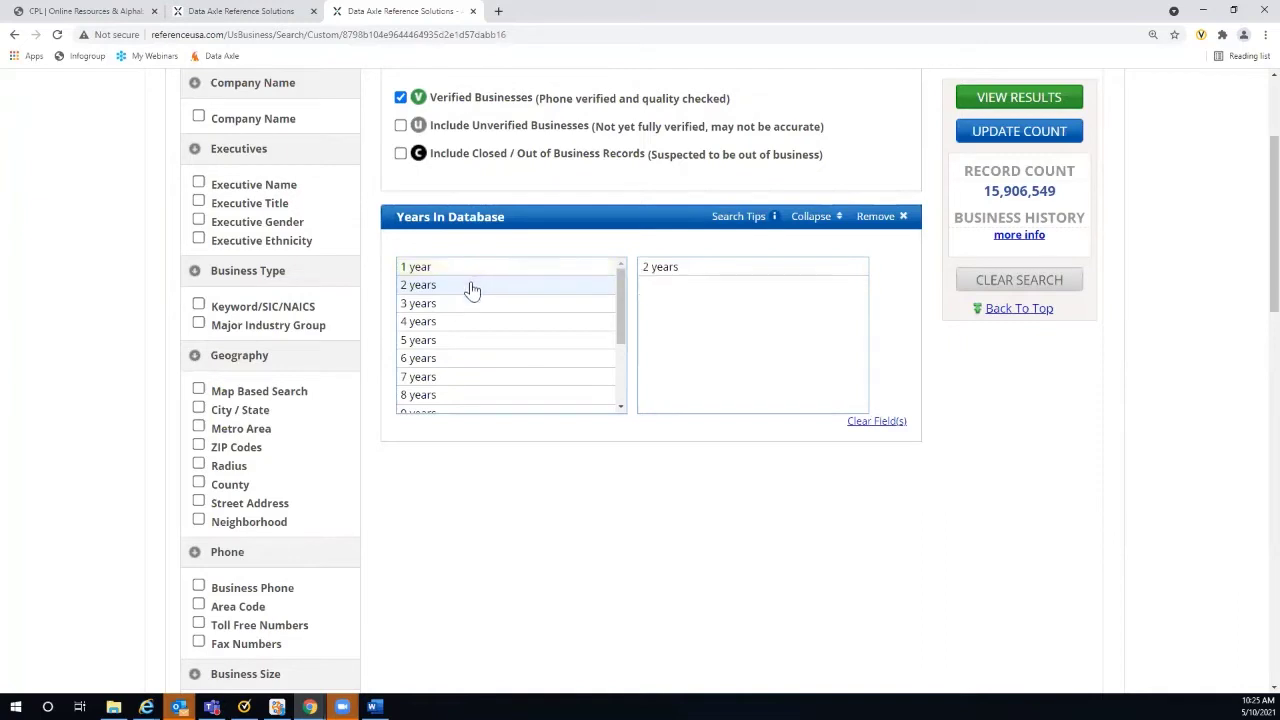
{"action": "left_click", "coordinate": [469, 289]}
{"action": "scroll", "coordinate": [475, 325], "scroll_direction": "down", "scroll_amount": 3}
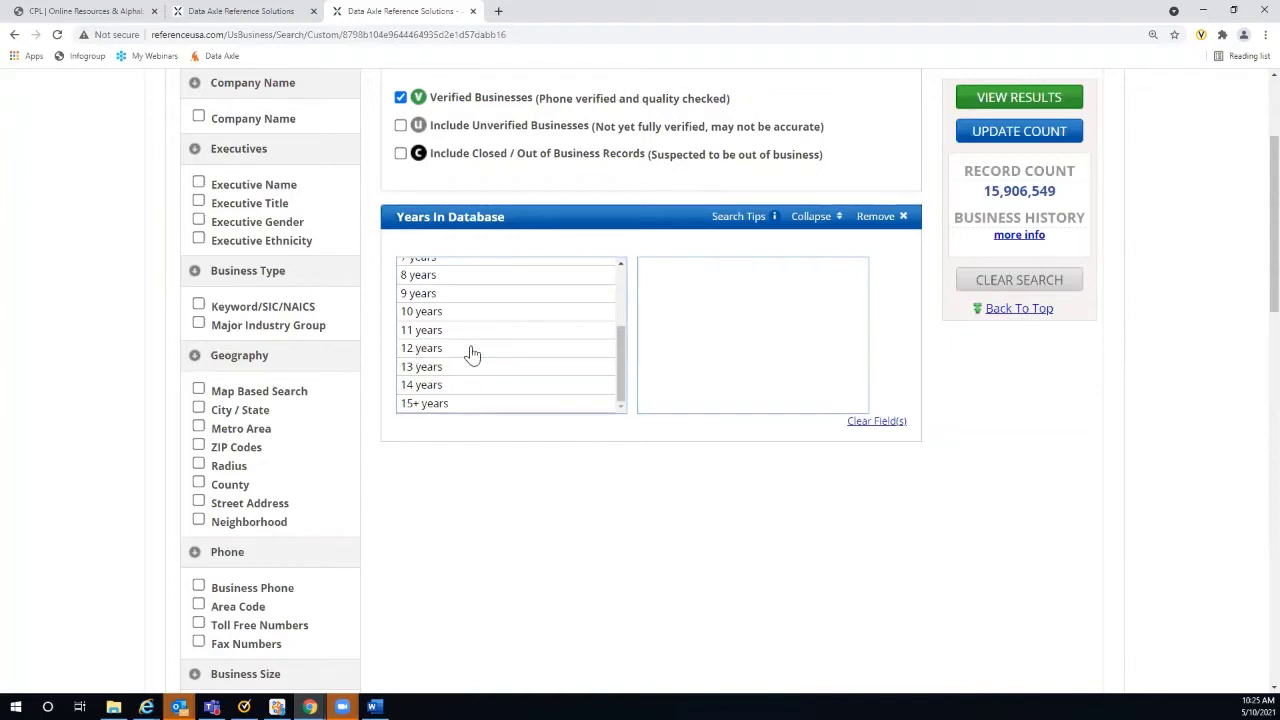
{"action": "left_click_drag", "start_coordinate": [463, 357], "coordinate": [460, 429]}
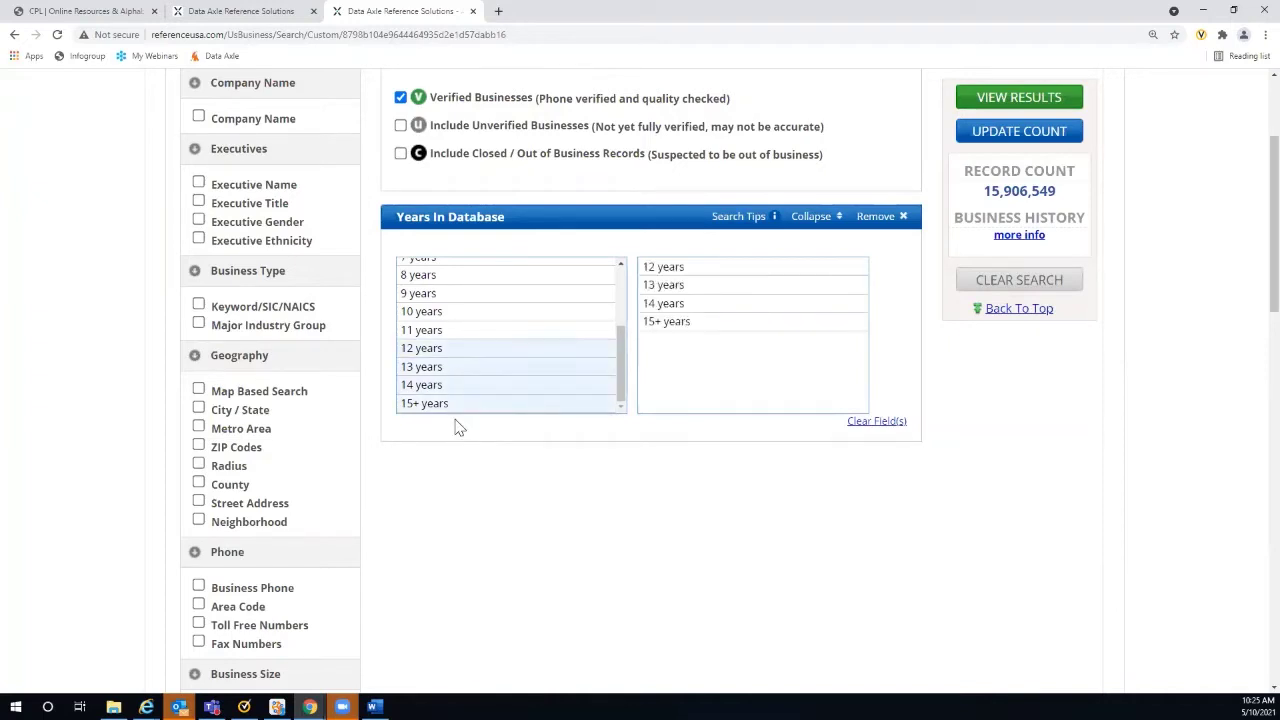
{"action": "left_click", "coordinate": [872, 220]}
- Add the Professionals (All / One) criterion from the special selects to the search
{"action": "scroll", "coordinate": [380, 309], "scroll_direction": "down", "scroll_amount": 5}
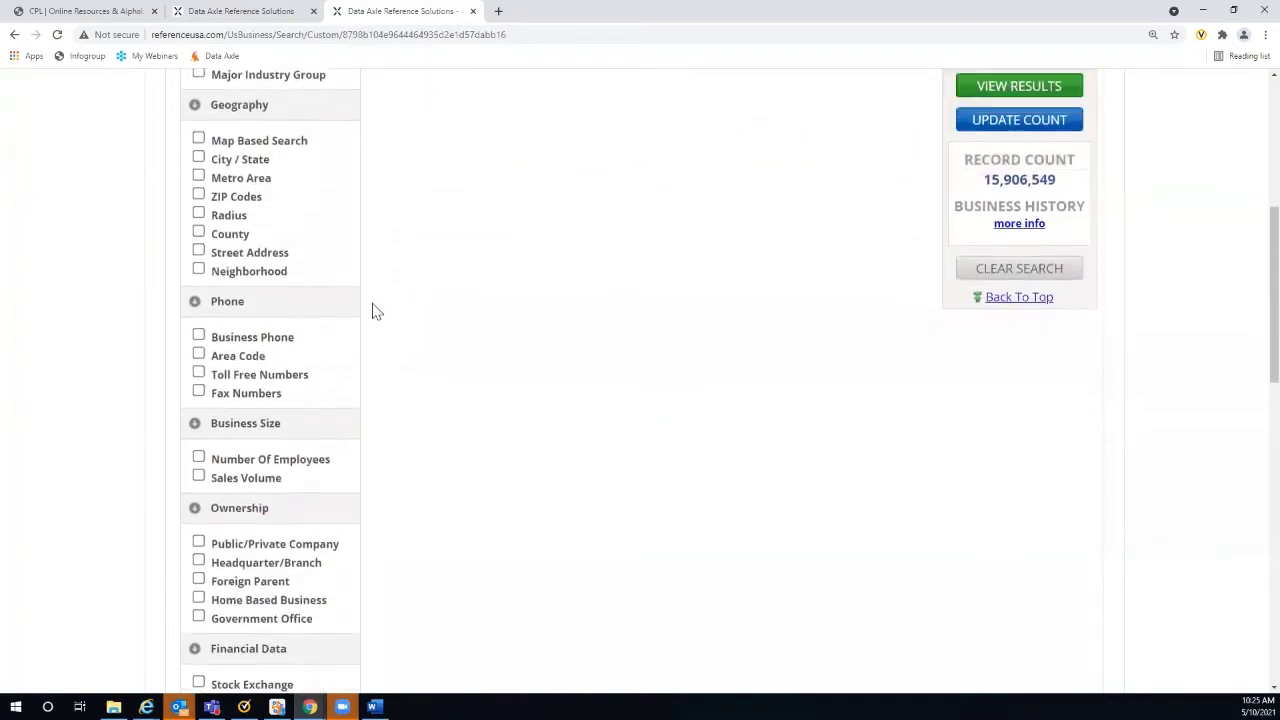
{"action": "scroll", "coordinate": [371, 309], "scroll_direction": "down", "scroll_amount": 2}
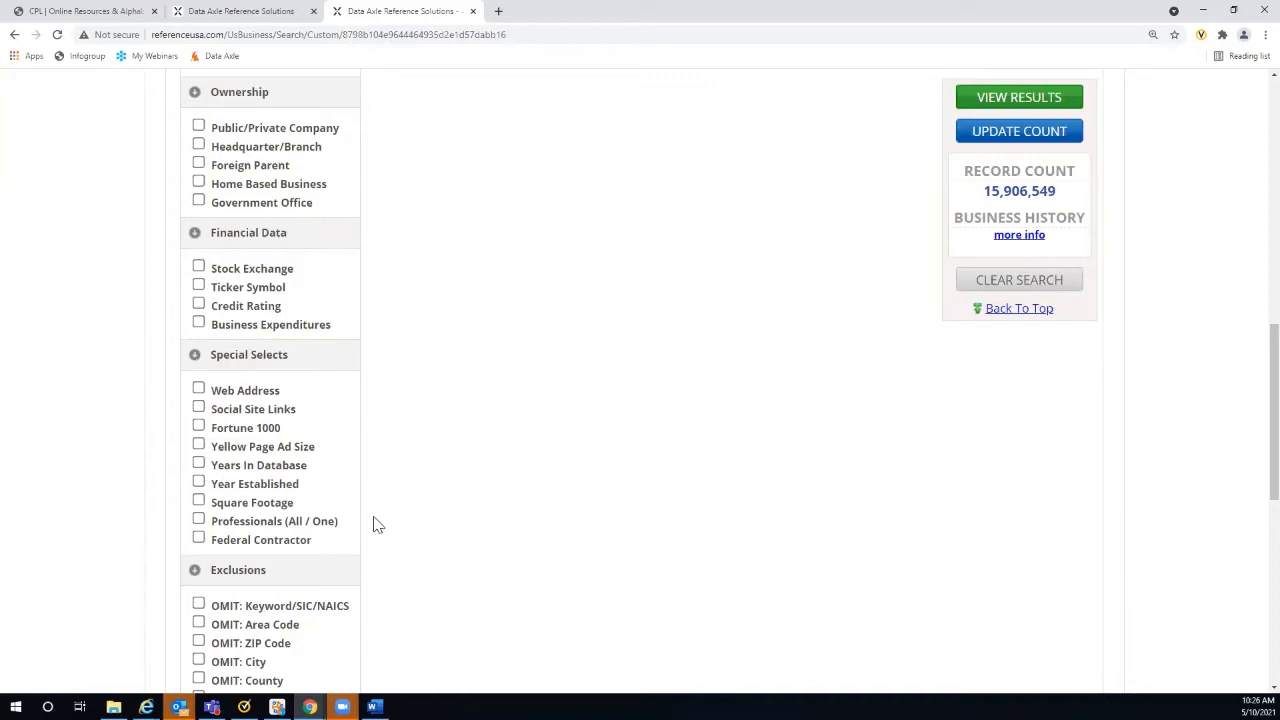
{"action": "left_click", "coordinate": [198, 520]}
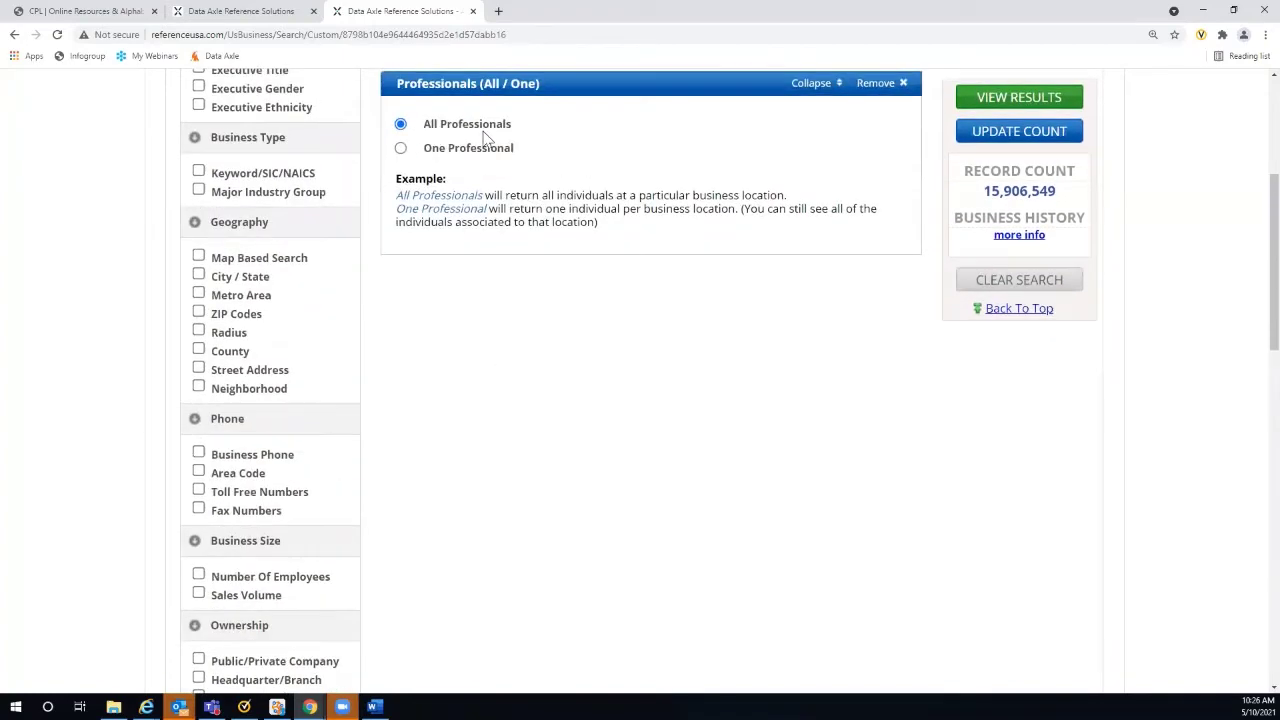
- Switch the professionals criterion to One Professional, and remove the criterion from the search
{"action": "left_click", "coordinate": [400, 149]}
{"action": "left_click", "coordinate": [875, 86]}
- Add the OMIT: Keyword/SIC/NAICS exclusion to the search and look up the keyword ATM in it
{"action": "scroll", "coordinate": [391, 320], "scroll_direction": "down", "scroll_amount": 3}
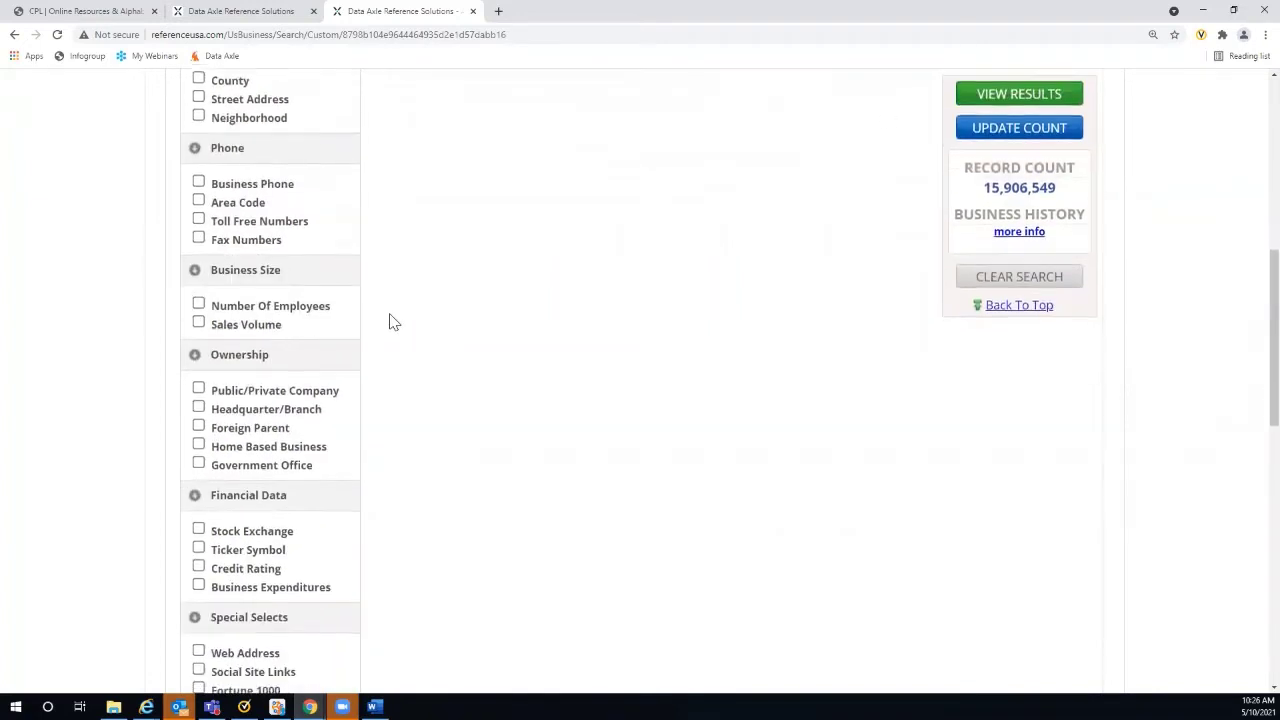
{"action": "scroll", "coordinate": [391, 320], "scroll_direction": "down", "scroll_amount": 3}
{"action": "scroll", "coordinate": [391, 320], "scroll_direction": "down", "scroll_amount": 2}
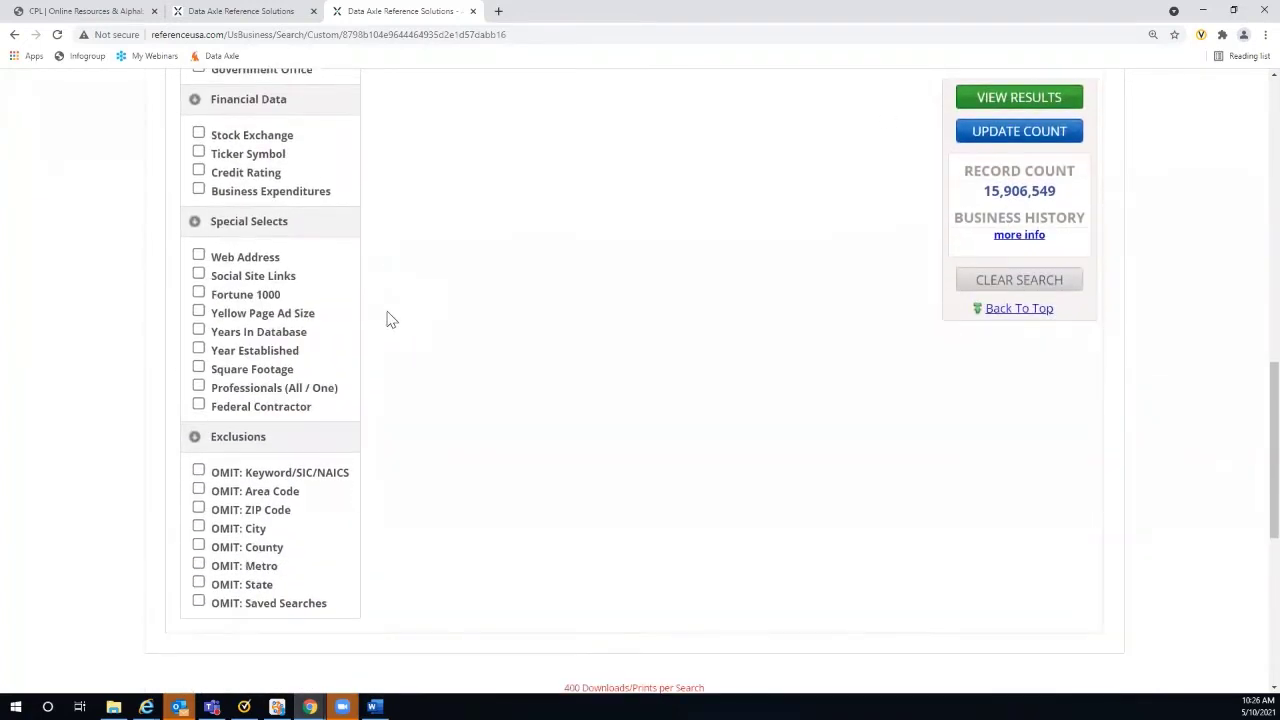
{"action": "scroll", "coordinate": [391, 316], "scroll_direction": "down", "scroll_amount": 2}
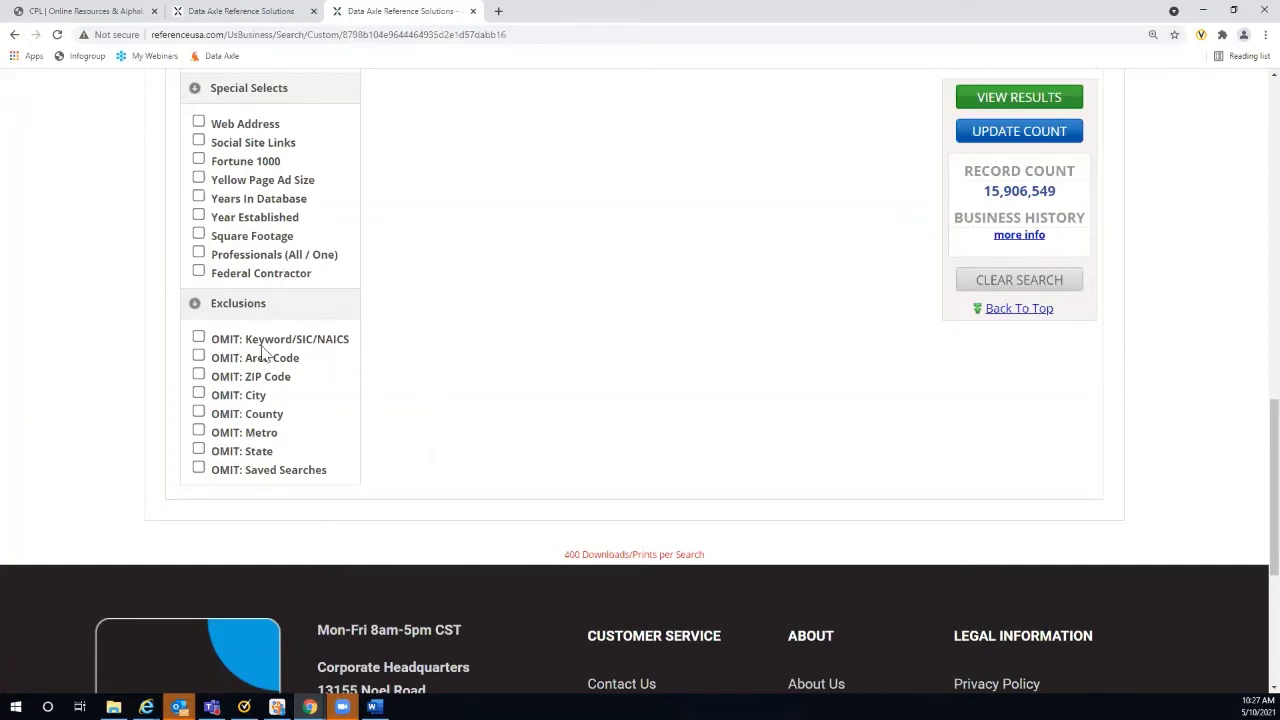
{"action": "left_click", "coordinate": [199, 338]}
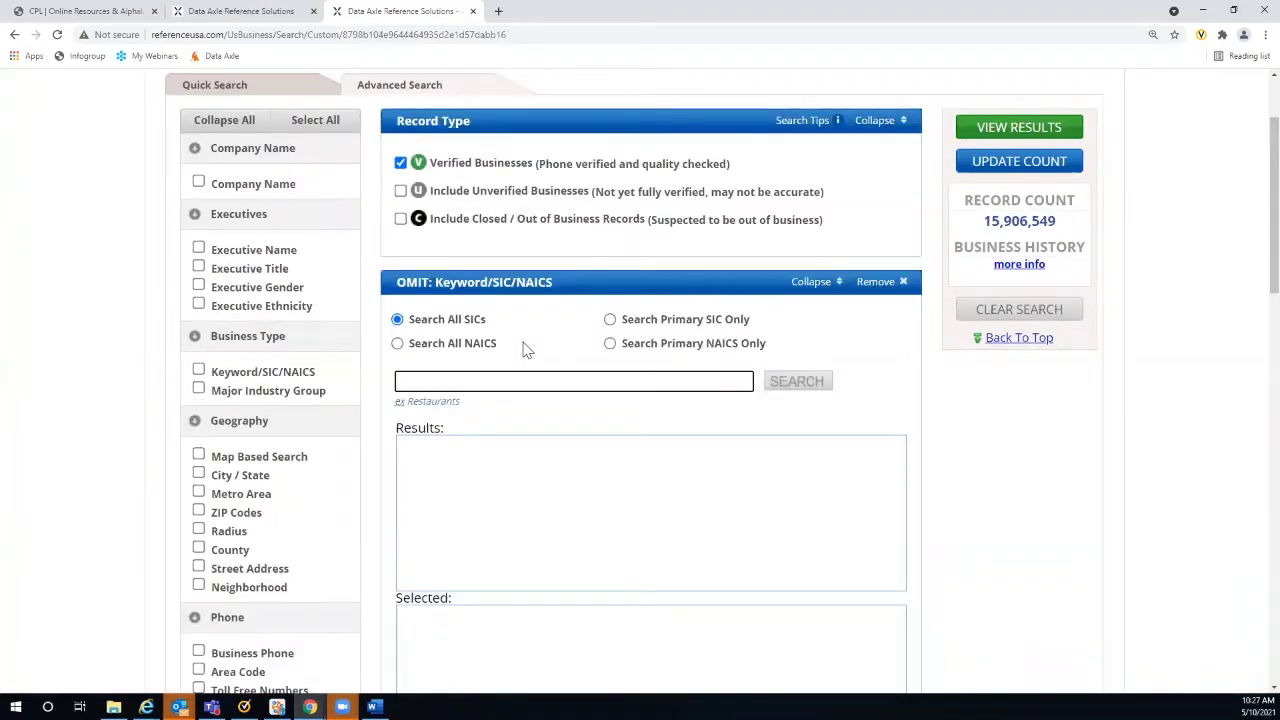
{"action": "type", "text": "ATM"}
{"action": "left_click", "coordinate": [789, 390]}
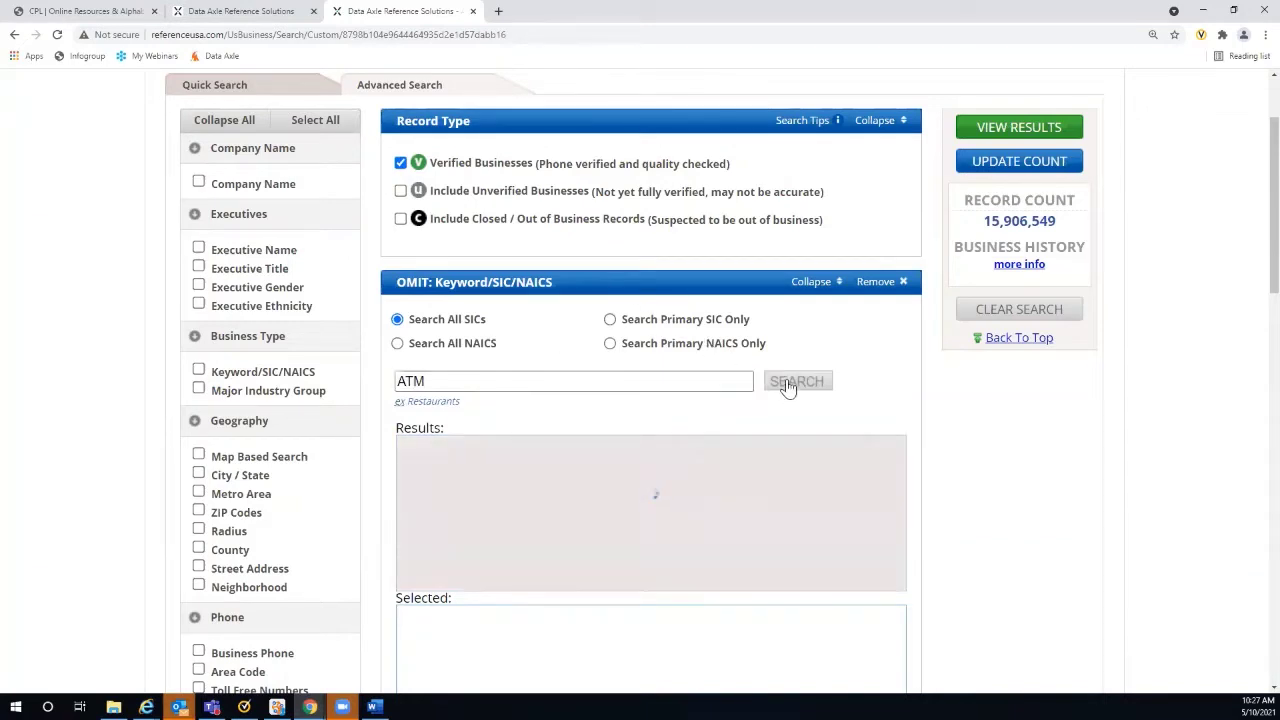
- Select 602103 - Automated Teller Machines as the excluded SIC code, and remove the exclusion criterion from the search
{"action": "scroll", "coordinate": [1071, 431], "scroll_direction": "down", "scroll_amount": 1}
{"action": "scroll", "coordinate": [1070, 431], "scroll_direction": "down", "scroll_amount": 1}
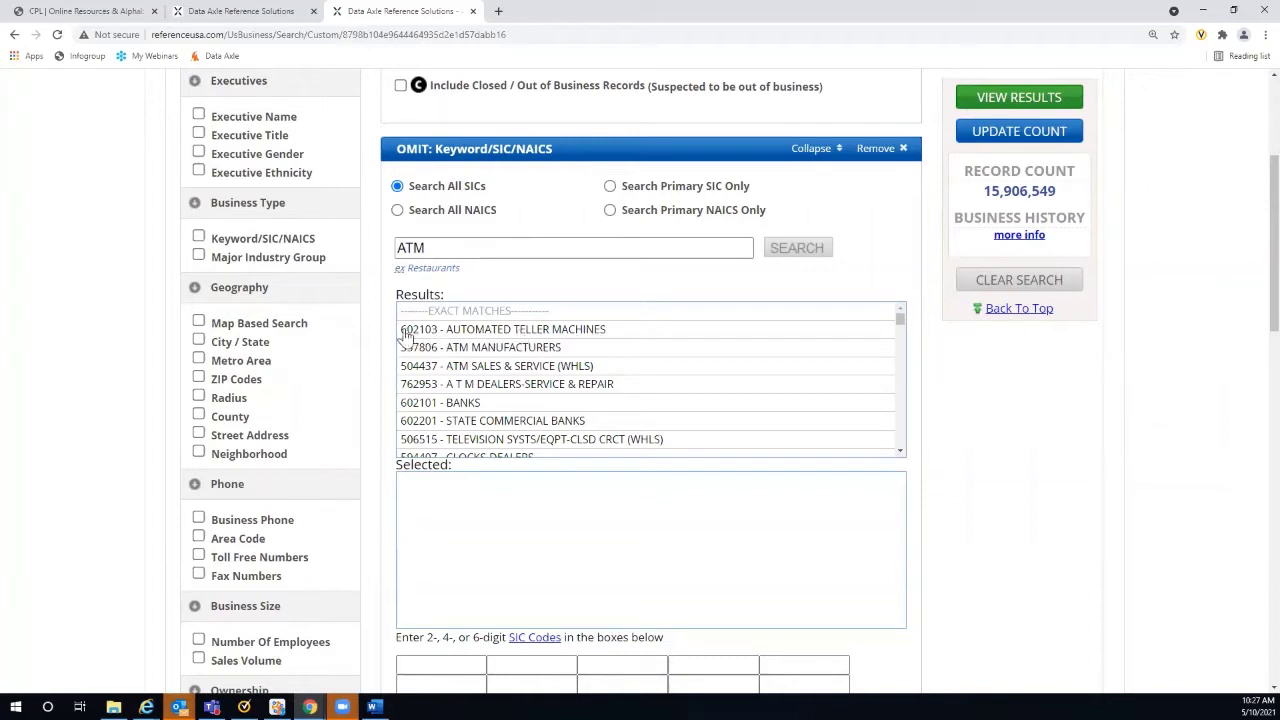
{"action": "left_click", "coordinate": [507, 332]}
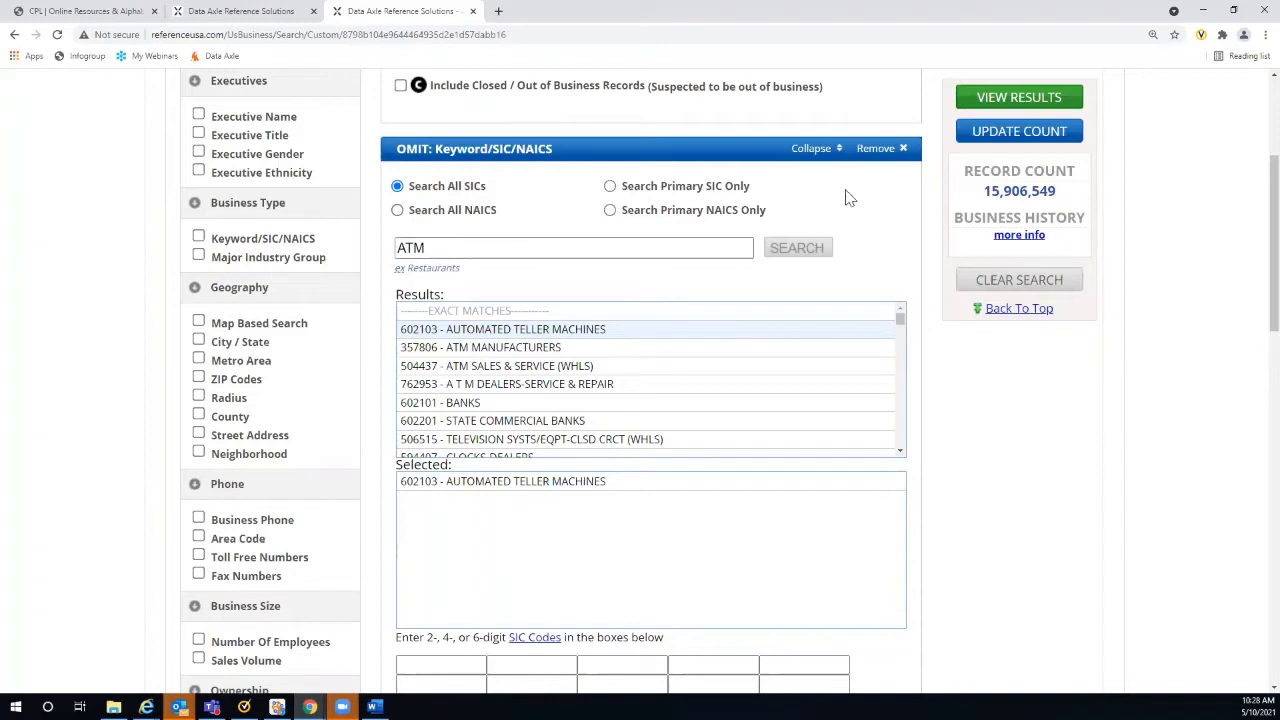
{"action": "left_click", "coordinate": [868, 152]}
- Add the Keyword/SIC/NAICS business type criterion, search it for Restaurants and select 581208 - Restaurants
{"action": "scroll", "coordinate": [415, 400], "scroll_direction": "down", "scroll_amount": 7}
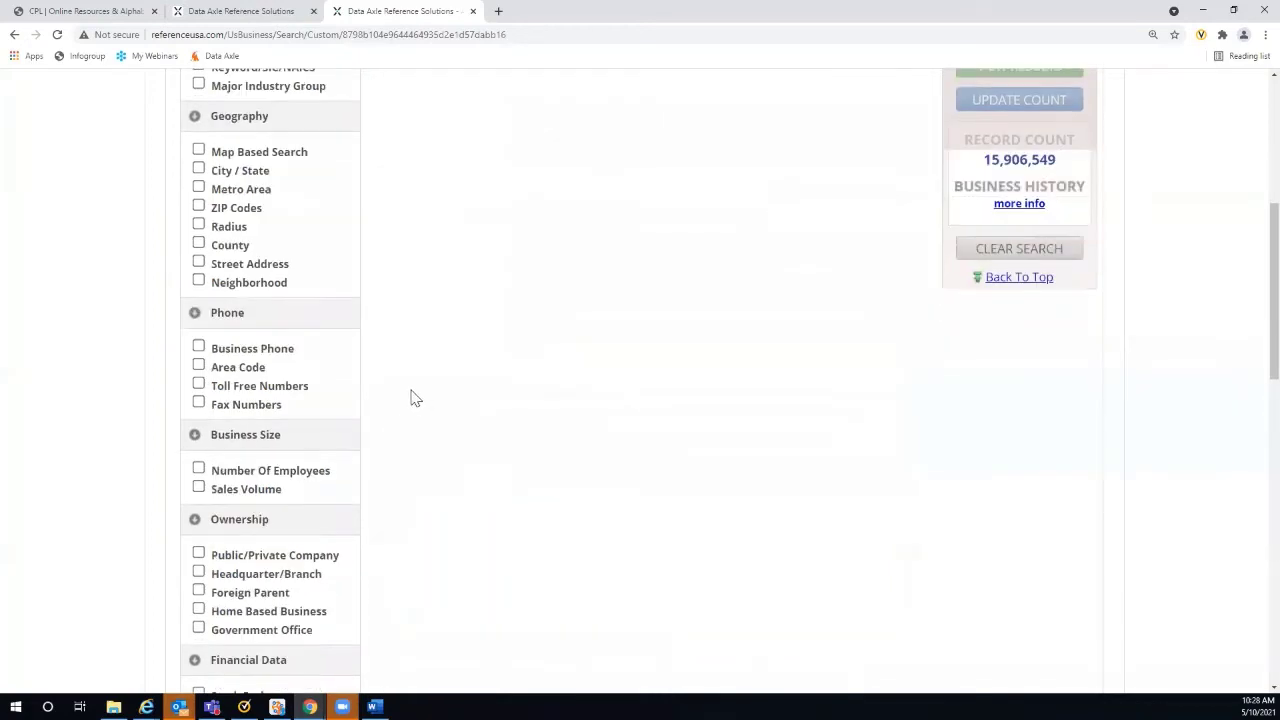
{"action": "scroll", "coordinate": [410, 398], "scroll_direction": "down", "scroll_amount": 1}
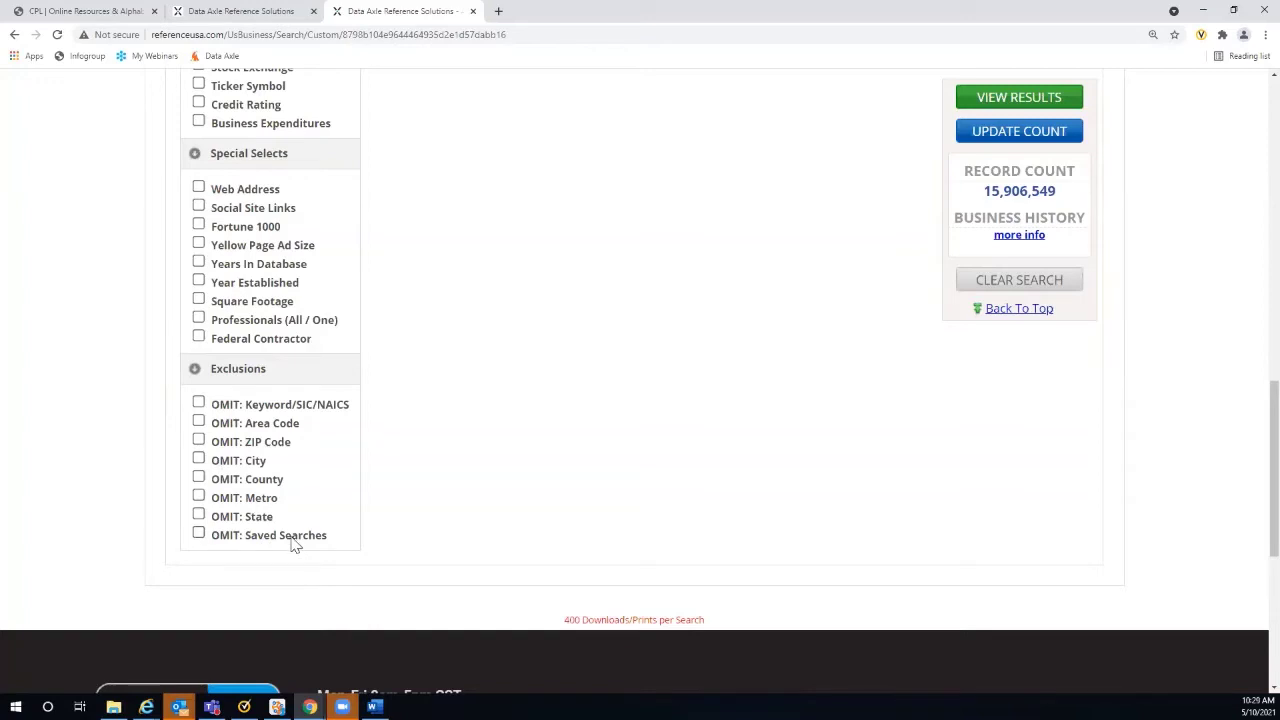
{"action": "scroll", "coordinate": [457, 366], "scroll_direction": "up", "scroll_amount": 7}
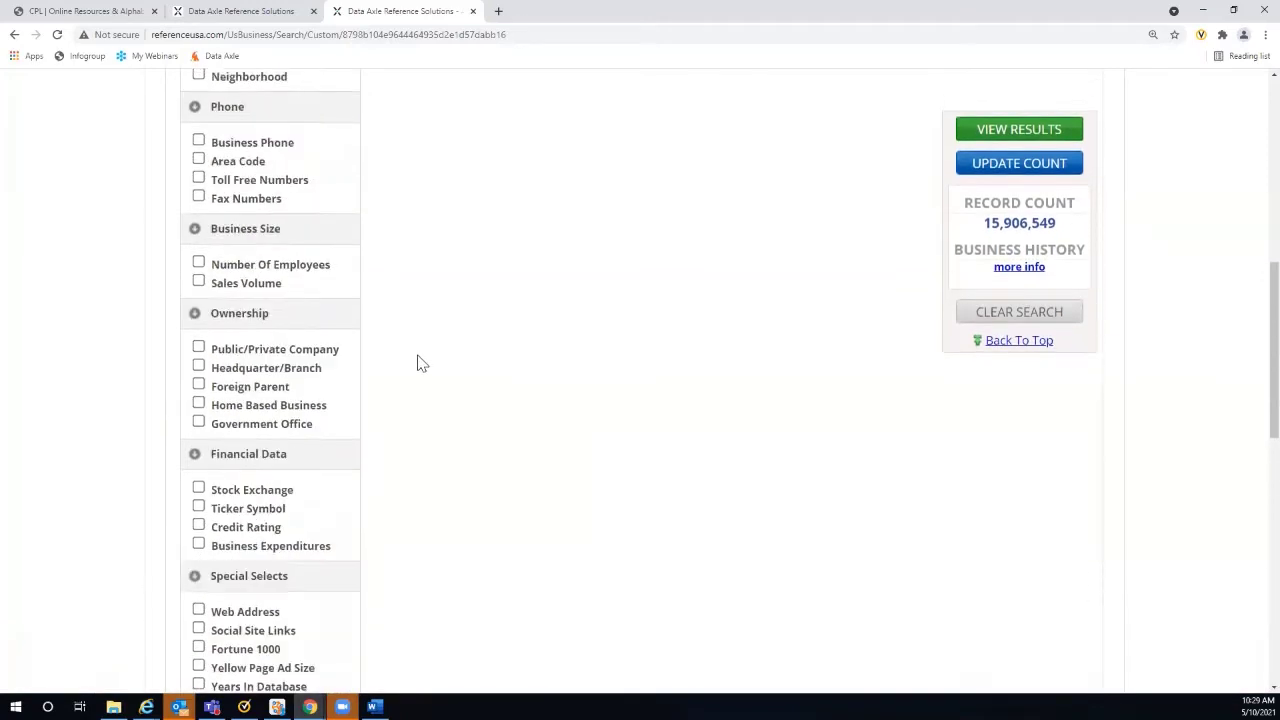
{"action": "scroll", "coordinate": [416, 360], "scroll_direction": "up", "scroll_amount": 2}
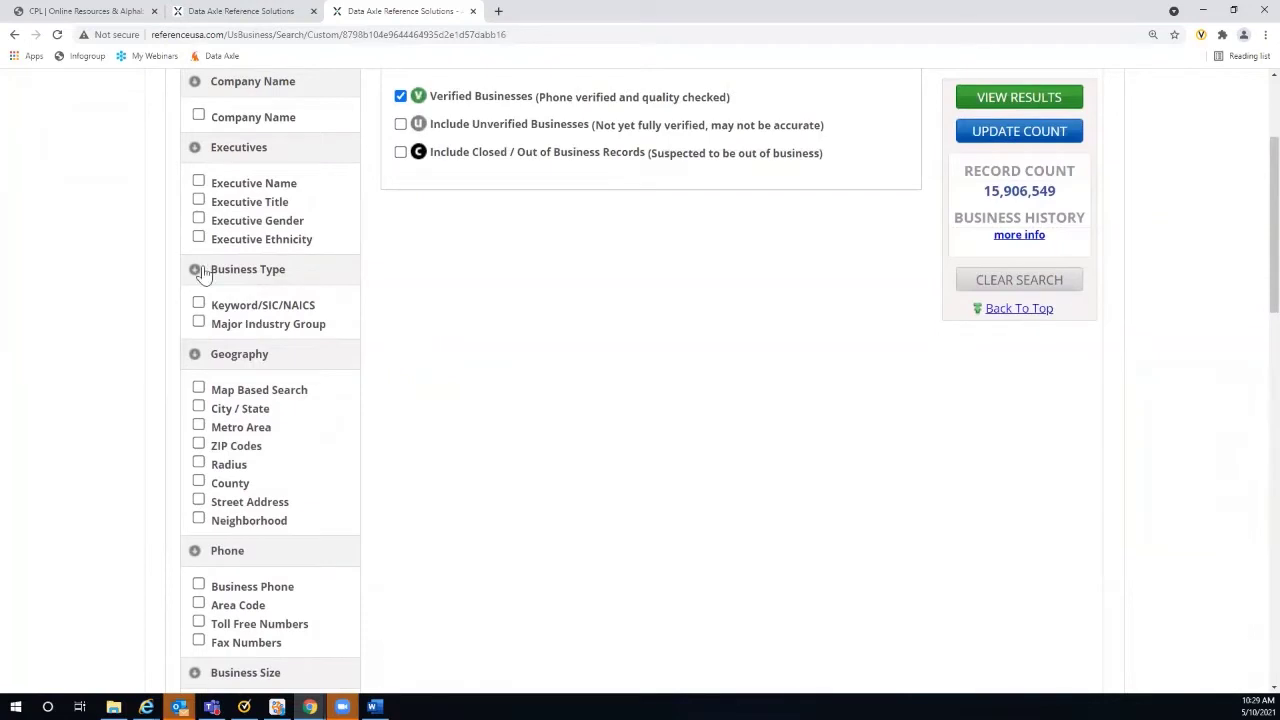
{"action": "left_click", "coordinate": [198, 305]}
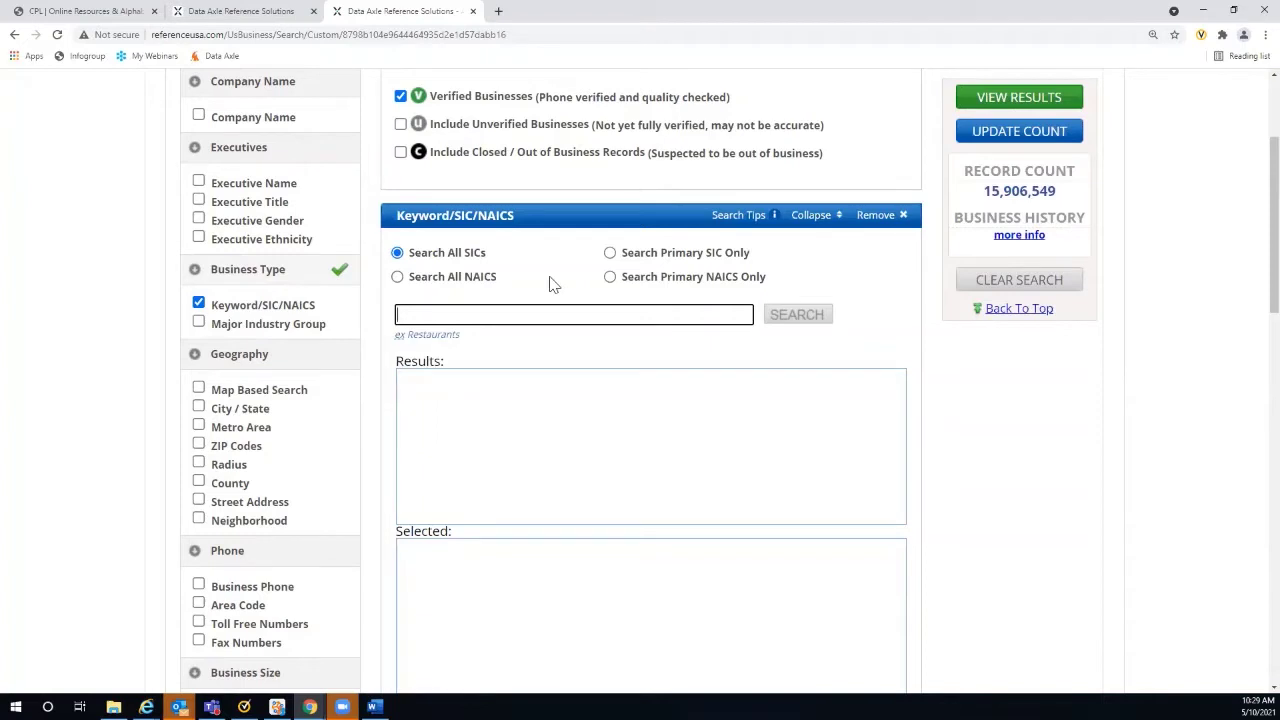
{"action": "type", "text": "Restaurants"}
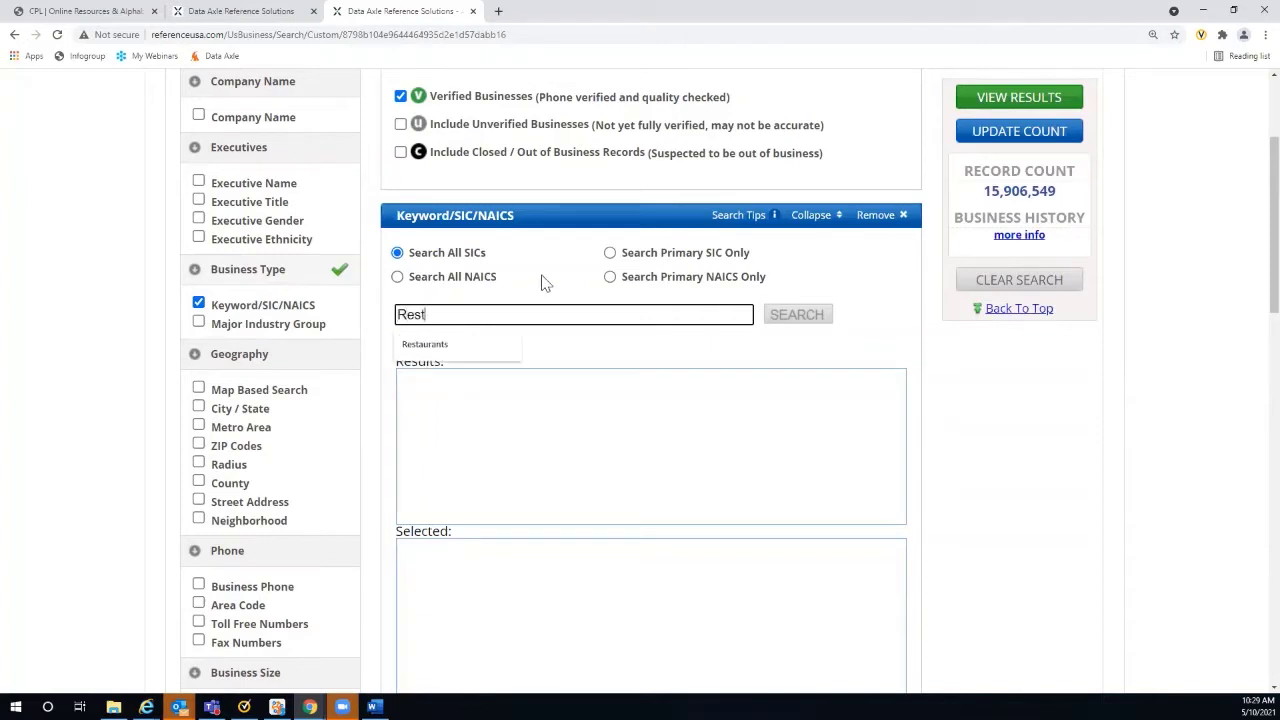
{"action": "left_click", "coordinate": [457, 345]}
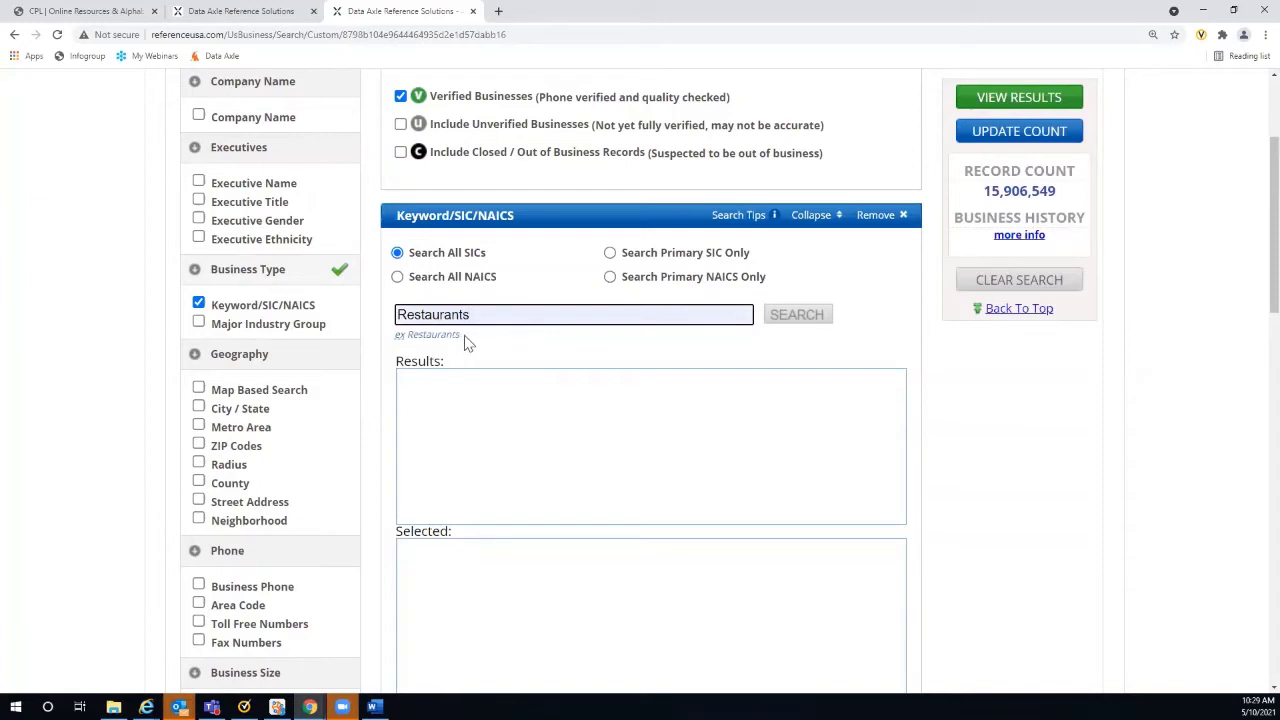
{"action": "left_click", "coordinate": [785, 325]}
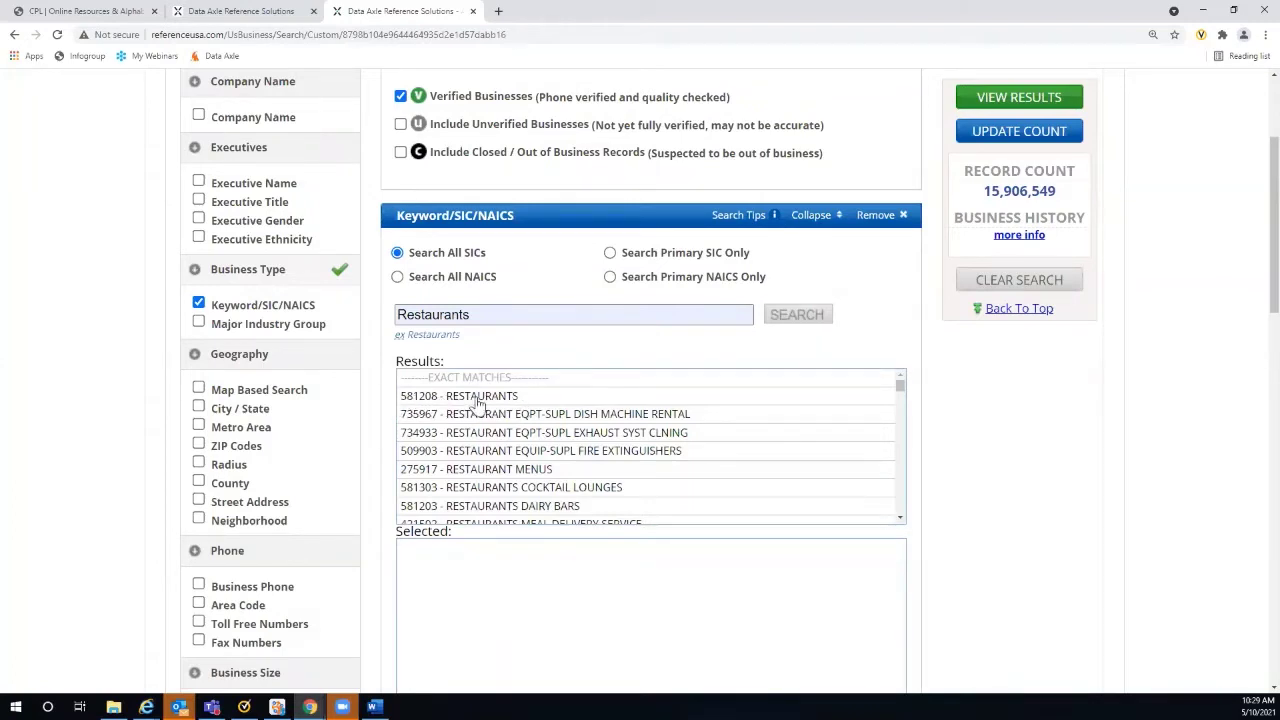
{"action": "left_click", "coordinate": [478, 398]}
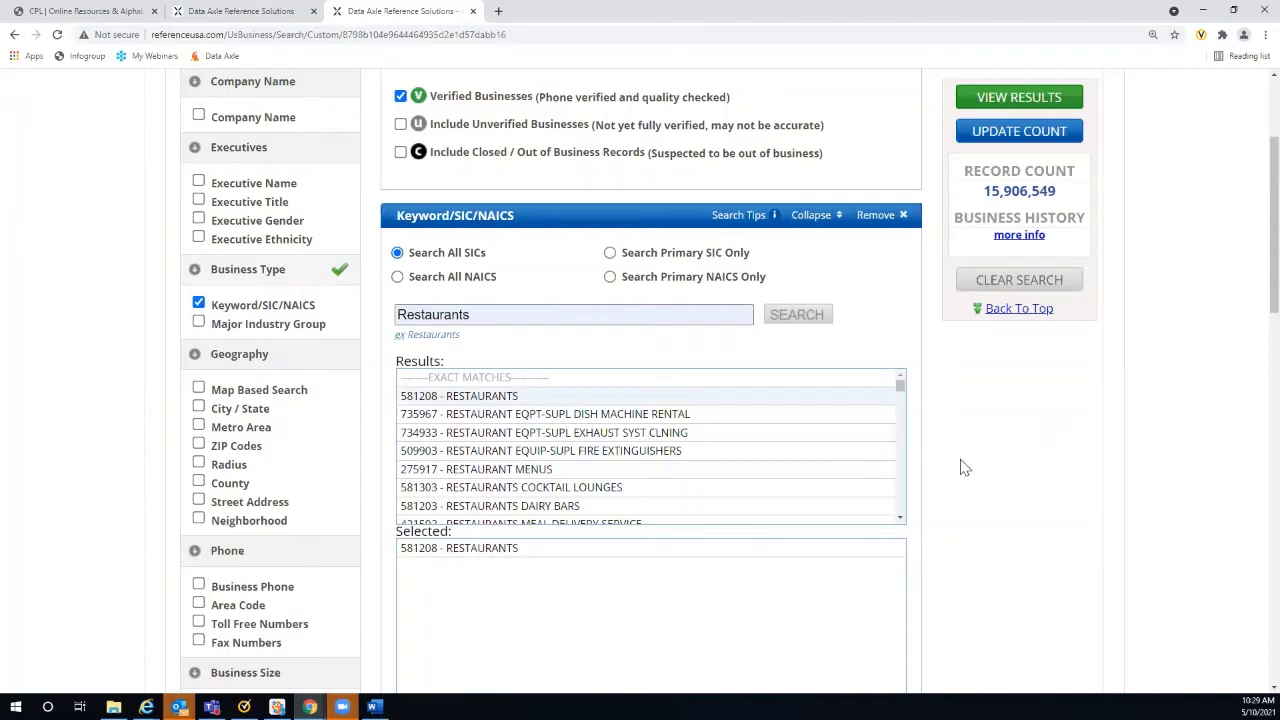
{"action": "scroll", "coordinate": [967, 457], "scroll_direction": "down", "scroll_amount": 1}
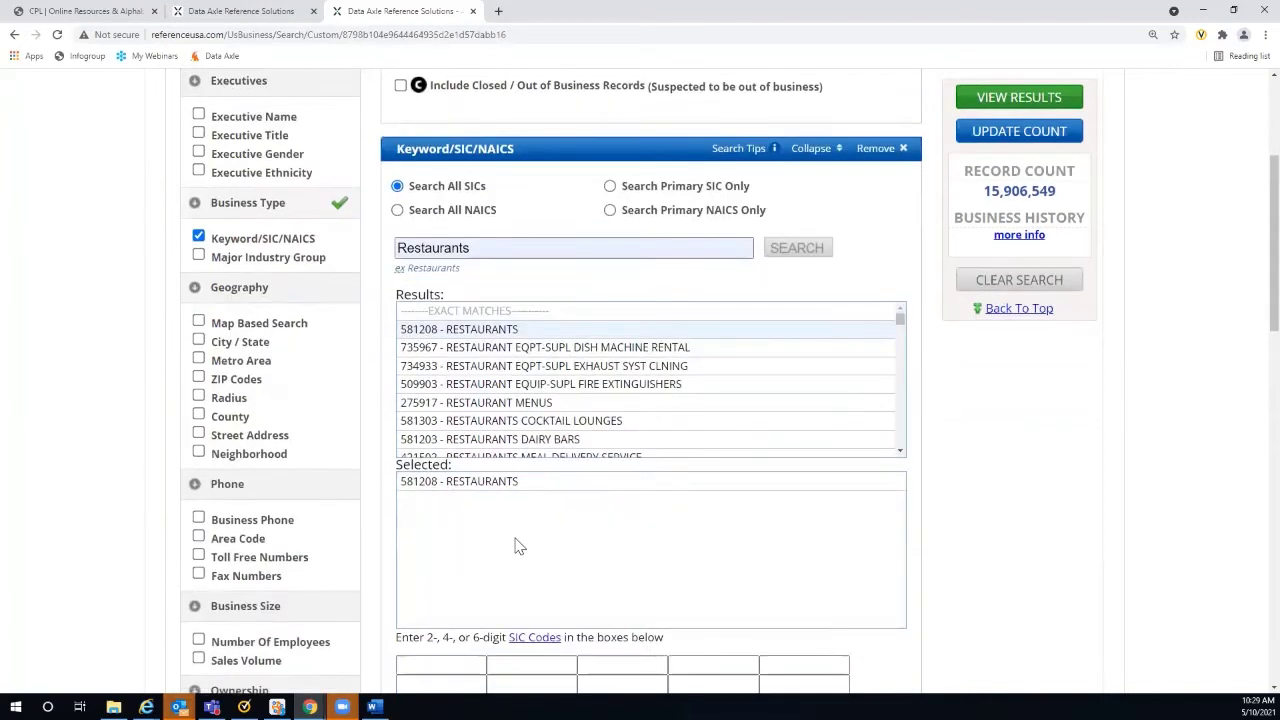
{"action": "left_click", "coordinate": [471, 248]}
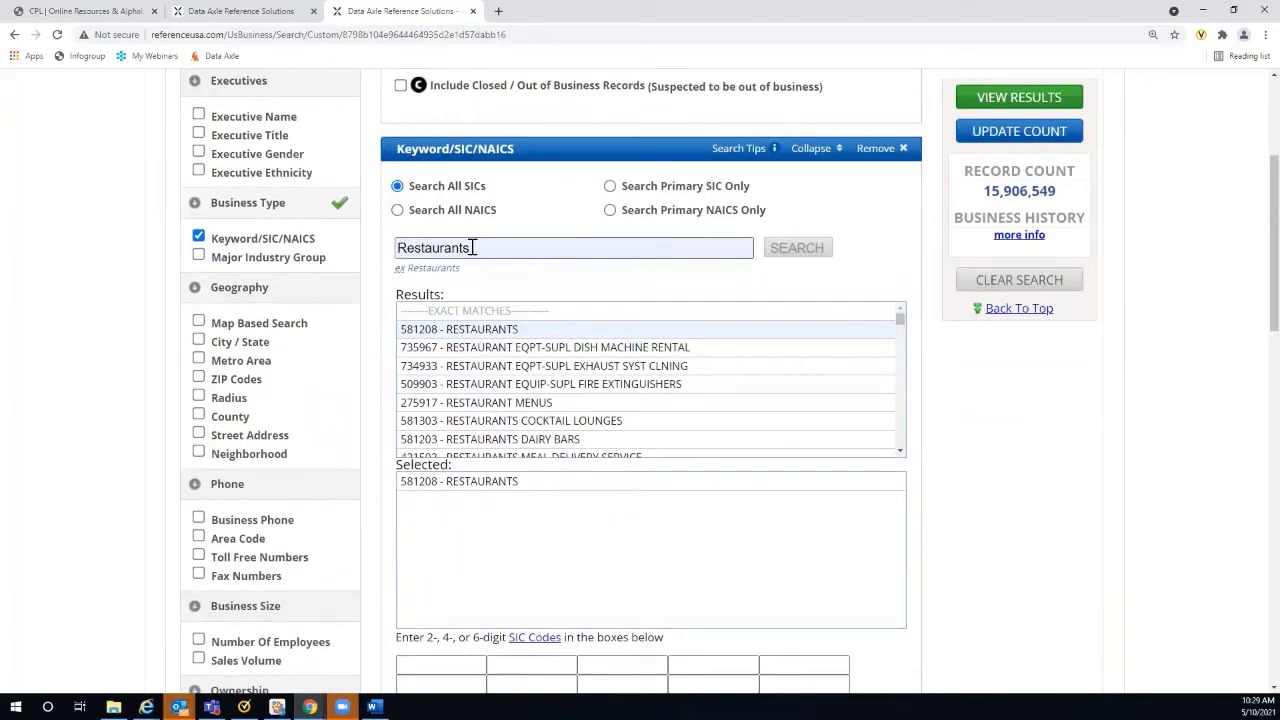
{"action": "left_click_drag", "start_coordinate": [471, 248], "coordinate": [368, 252]}
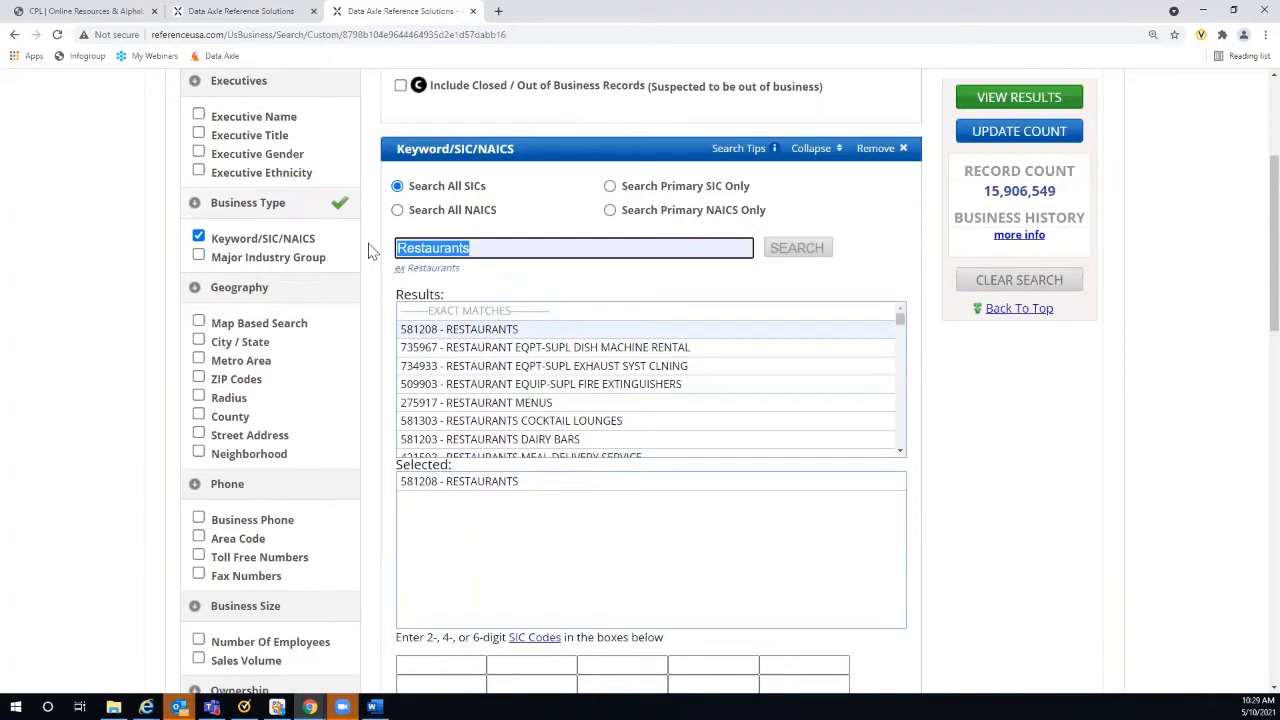
{"action": "type", "text": "hotels"}
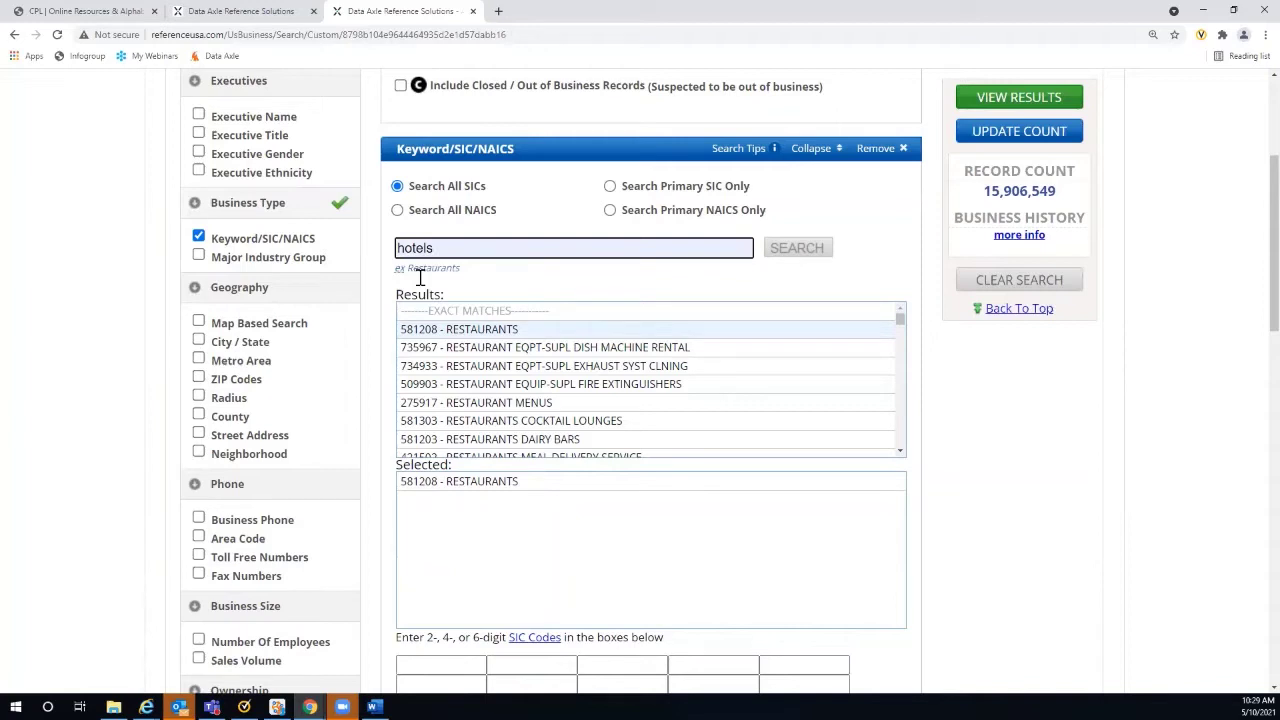
{"action": "key", "text": "BackSpace"}
{"action": "key", "text": "BackSpace"}
{"action": "key", "text": "BackSpace"}
{"action": "key", "text": "BackSpace"}
{"action": "key", "text": "BackSpace"}
{"action": "key", "text": "BackSpace"}
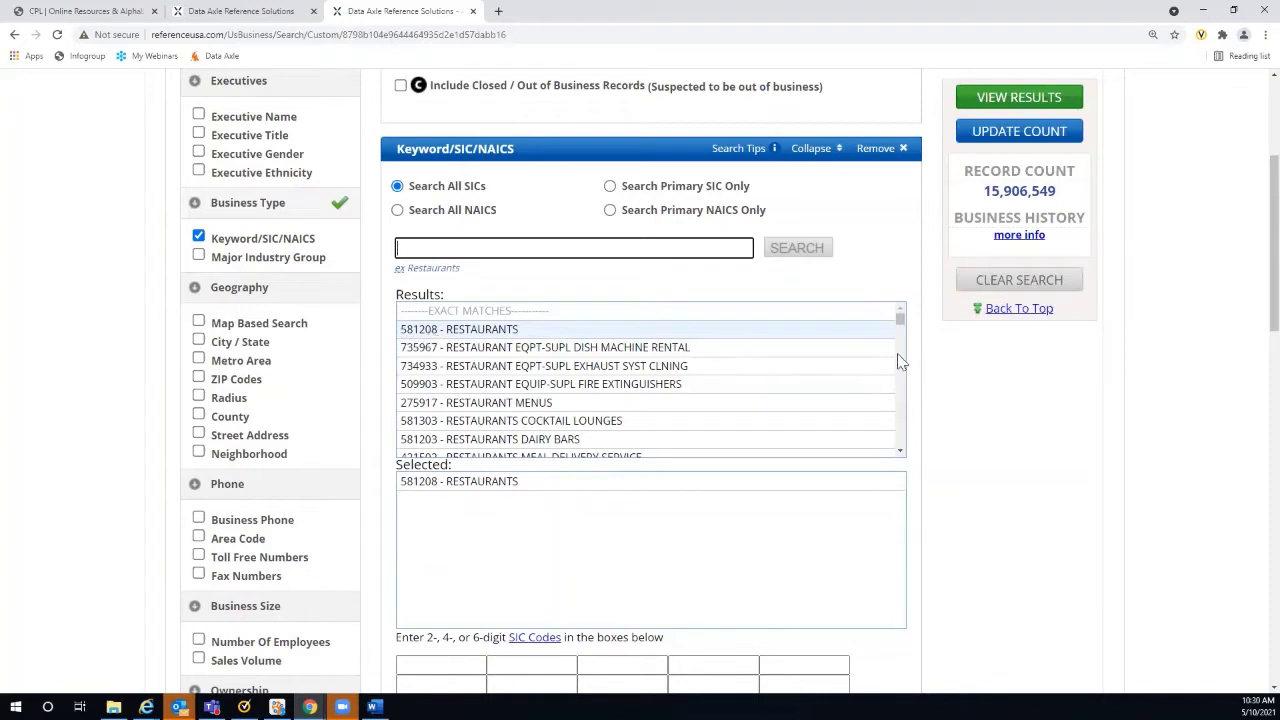
- Examine the keyword results for restaurants, from the related cuisine types down to the individual restaurant chains
{"action": "left_click", "coordinate": [899, 325]}
{"action": "left_click_drag", "start_coordinate": [899, 325], "coordinate": [901, 341]}
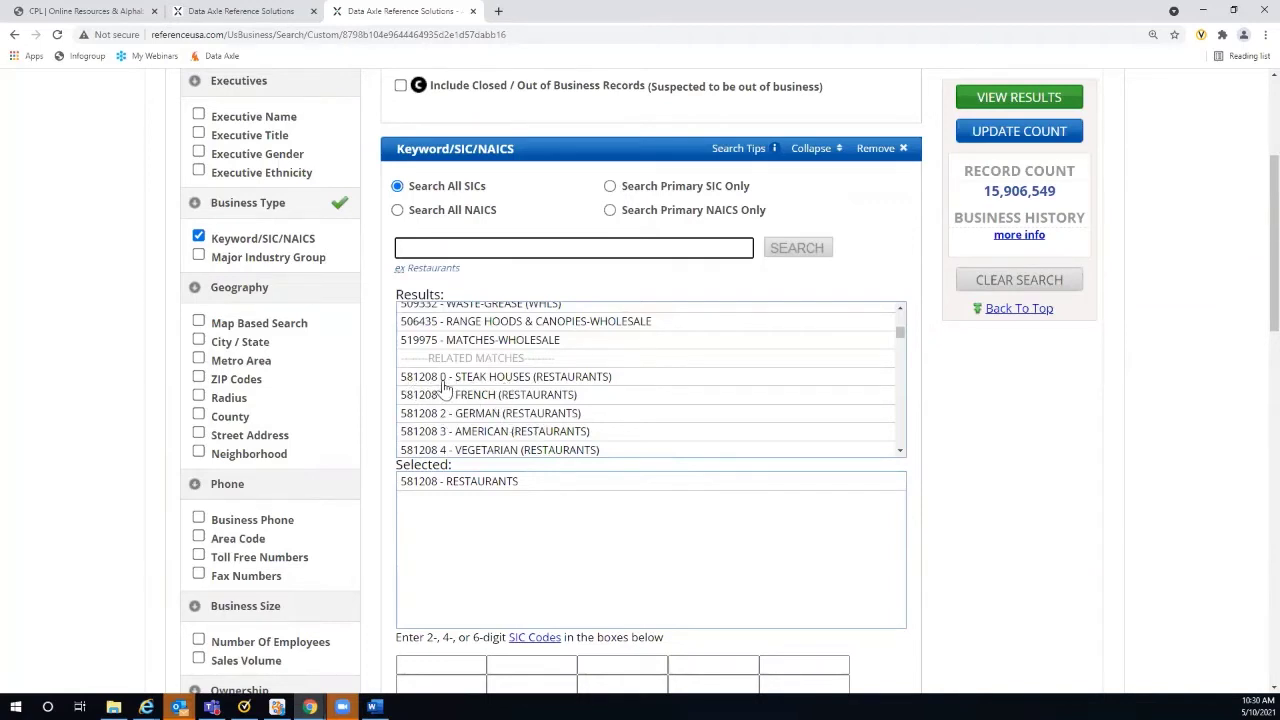
{"action": "left_click", "coordinate": [901, 451]}
{"action": "left_click", "coordinate": [901, 451]}
{"action": "left_click", "coordinate": [901, 451]}
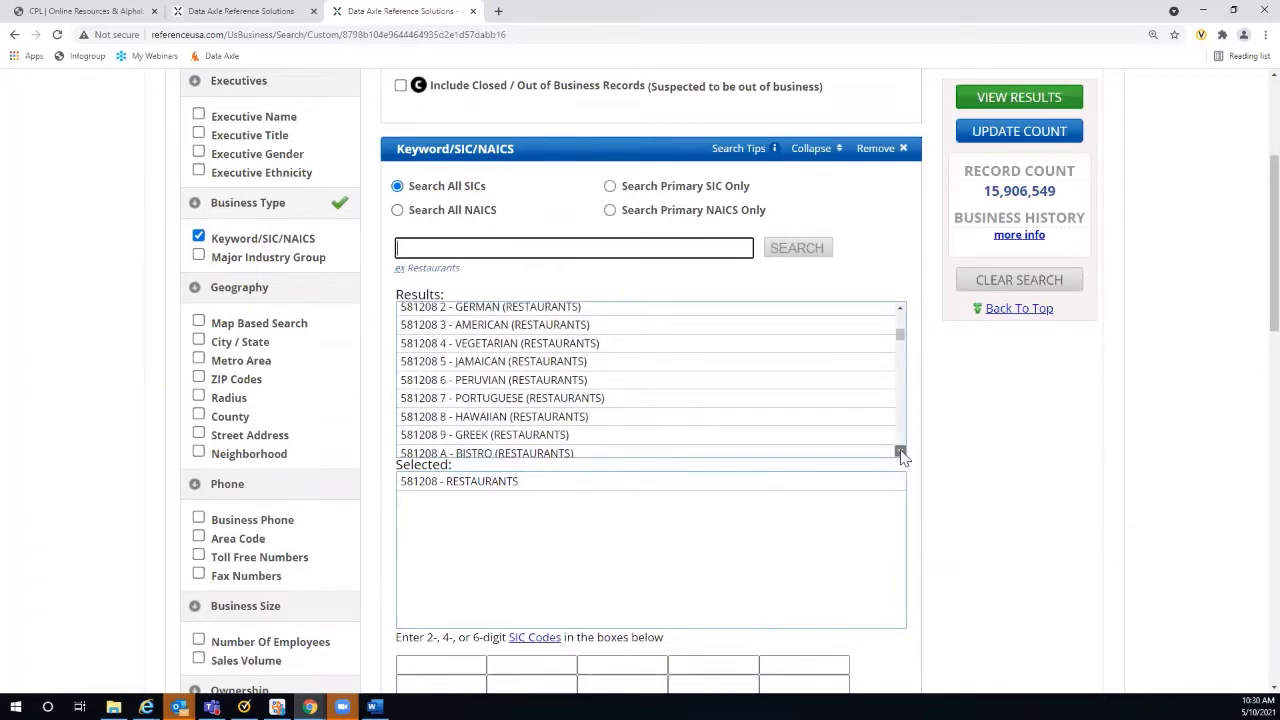
{"action": "left_click", "coordinate": [901, 451]}
{"action": "left_click", "coordinate": [901, 451]}
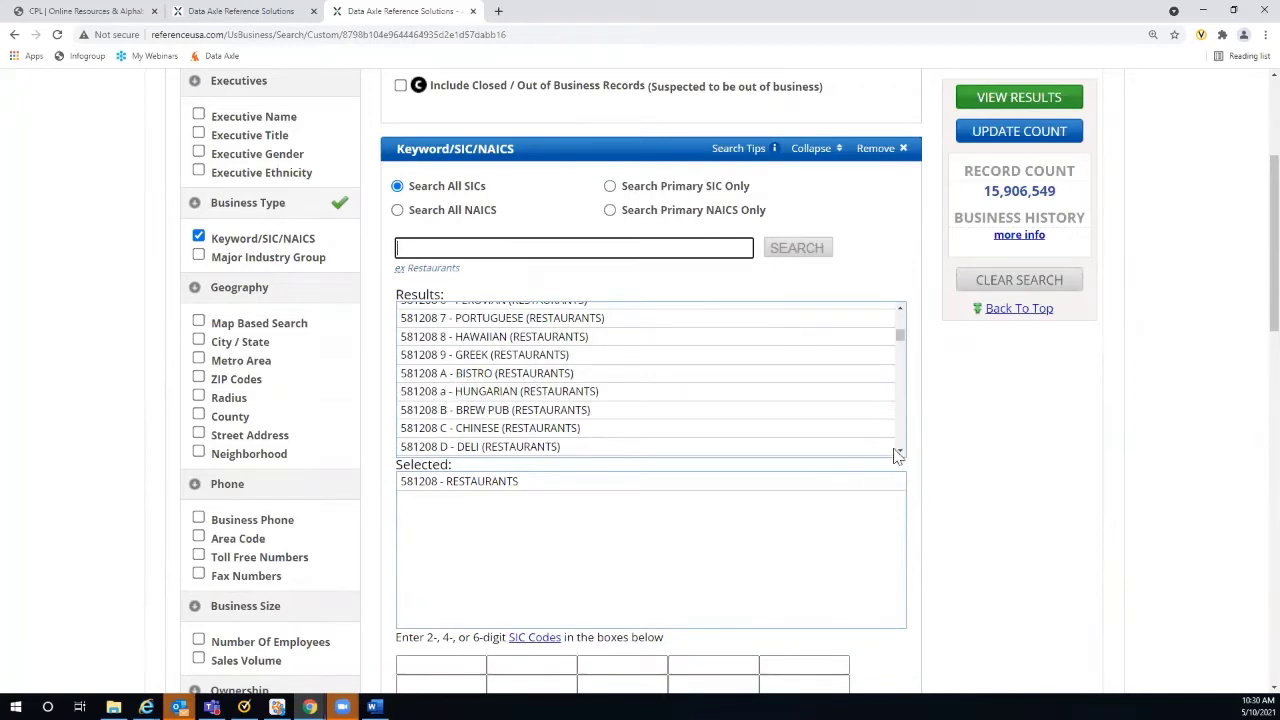
{"action": "left_click_drag", "start_coordinate": [901, 456], "coordinate": [905, 357]}
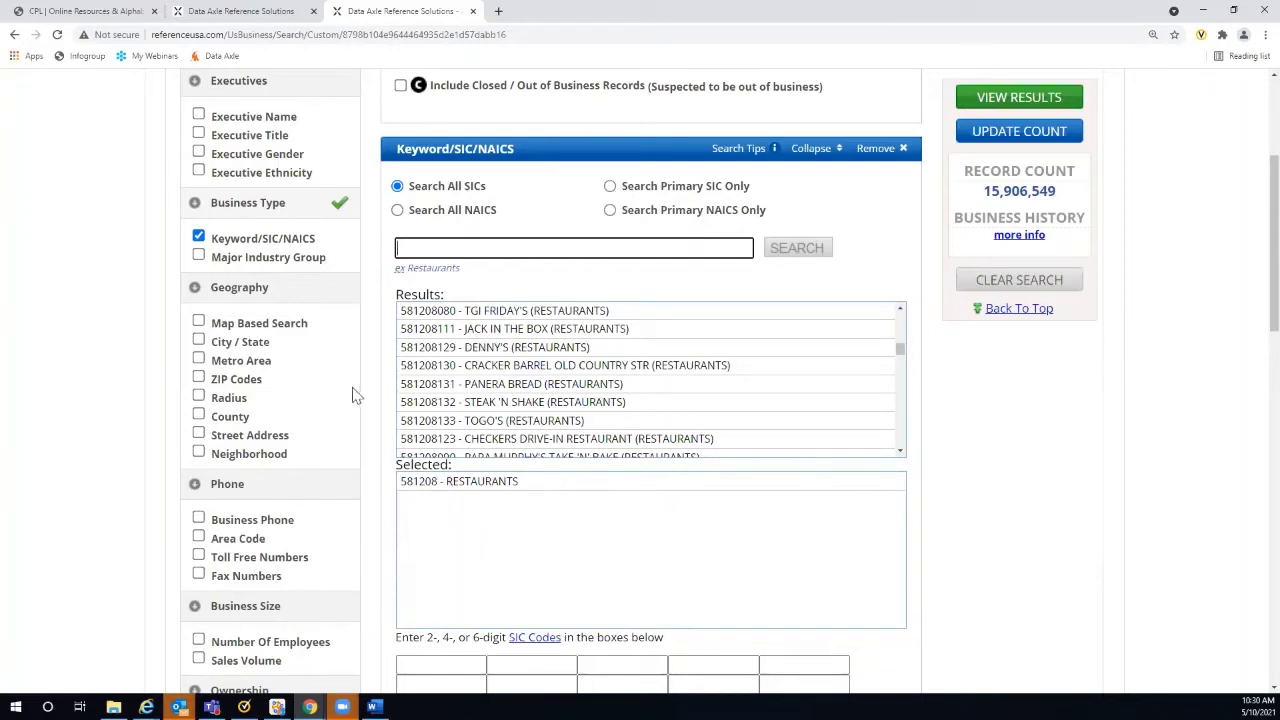
- Add the City / State criterion with Carrollton, TX selected, and update the record count
{"action": "left_click", "coordinate": [199, 342]}
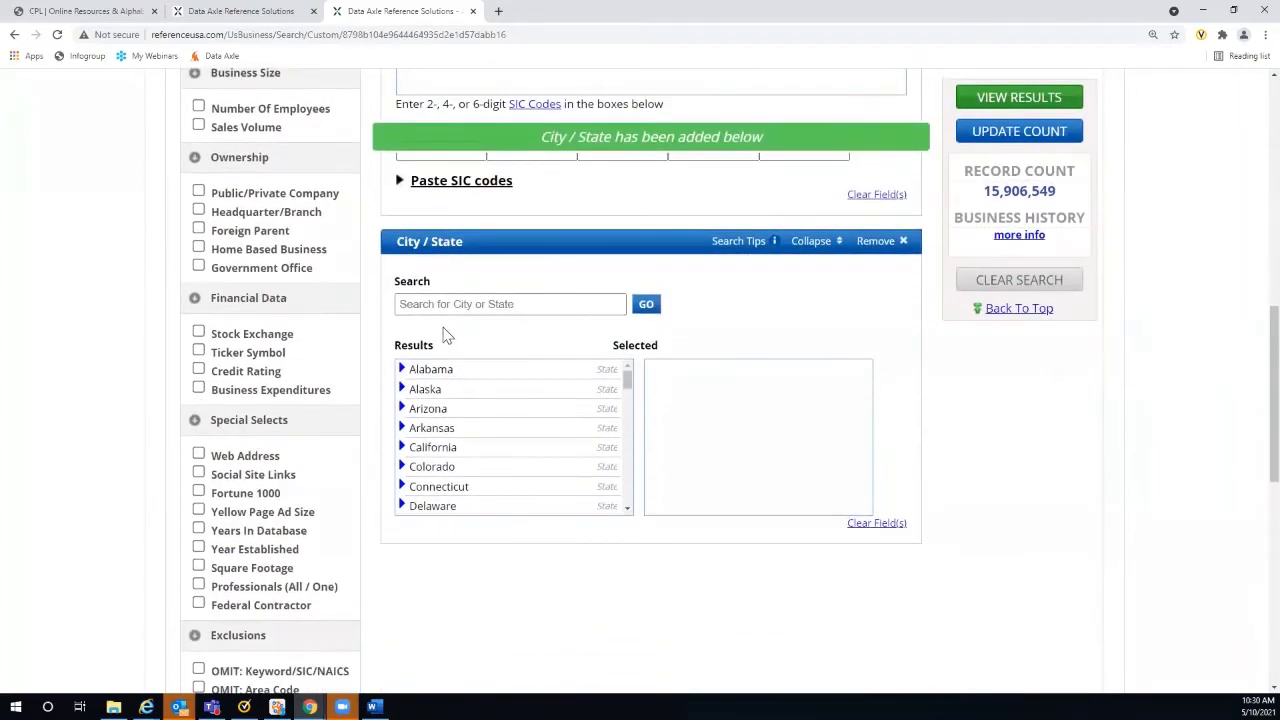
{"action": "left_click", "coordinate": [408, 304]}
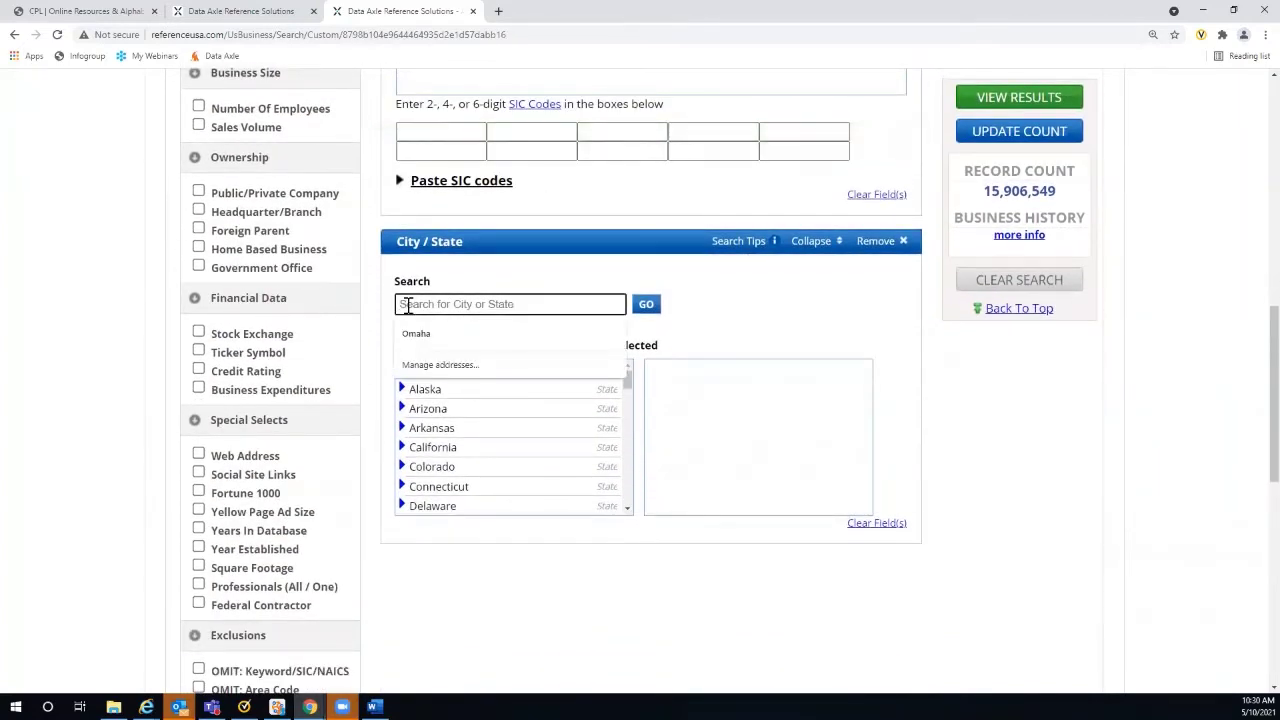
{"action": "type", "text": "Carrol"}
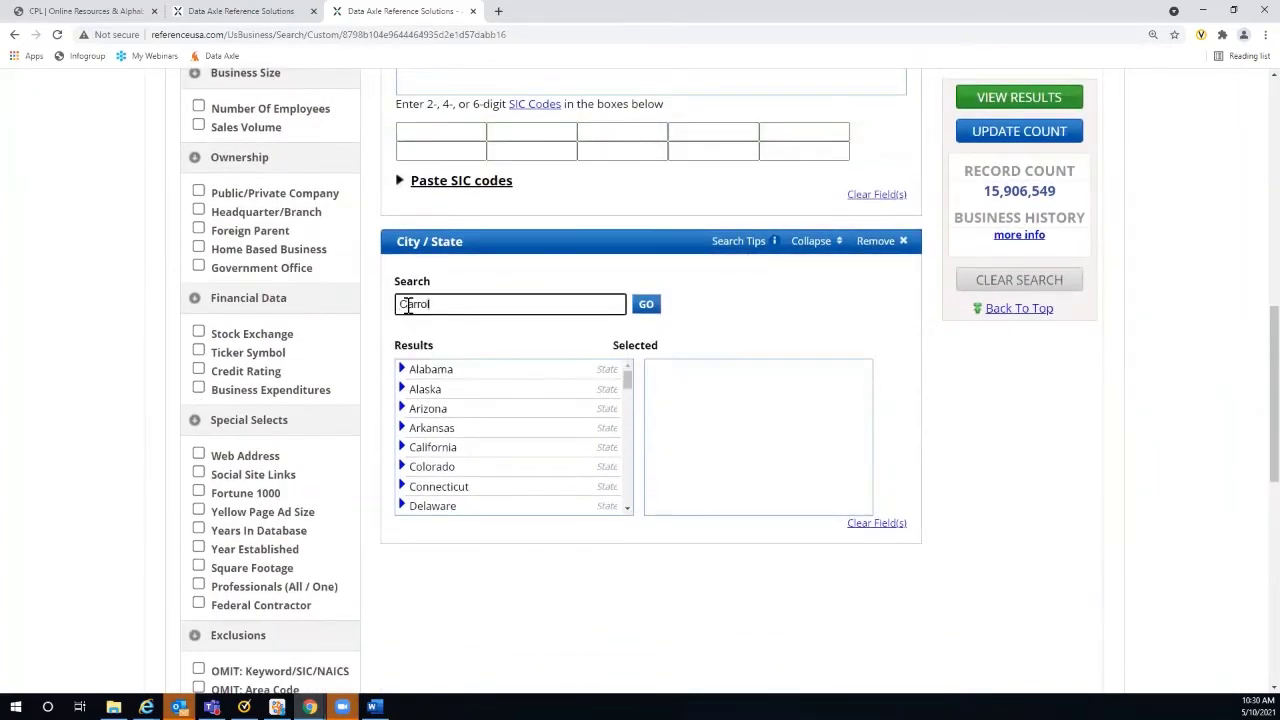
{"action": "type", "text": "lton"}
{"action": "left_click", "coordinate": [647, 308]}
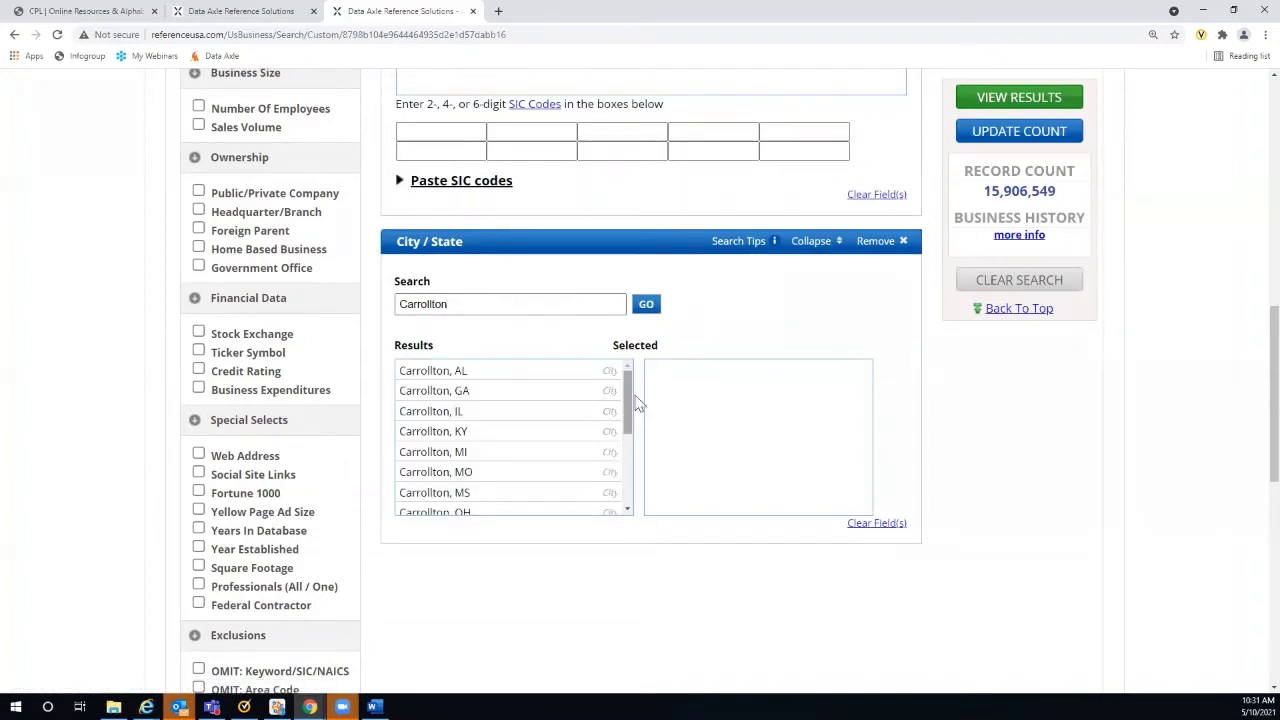
{"action": "left_click_drag", "start_coordinate": [628, 402], "coordinate": [625, 436]}
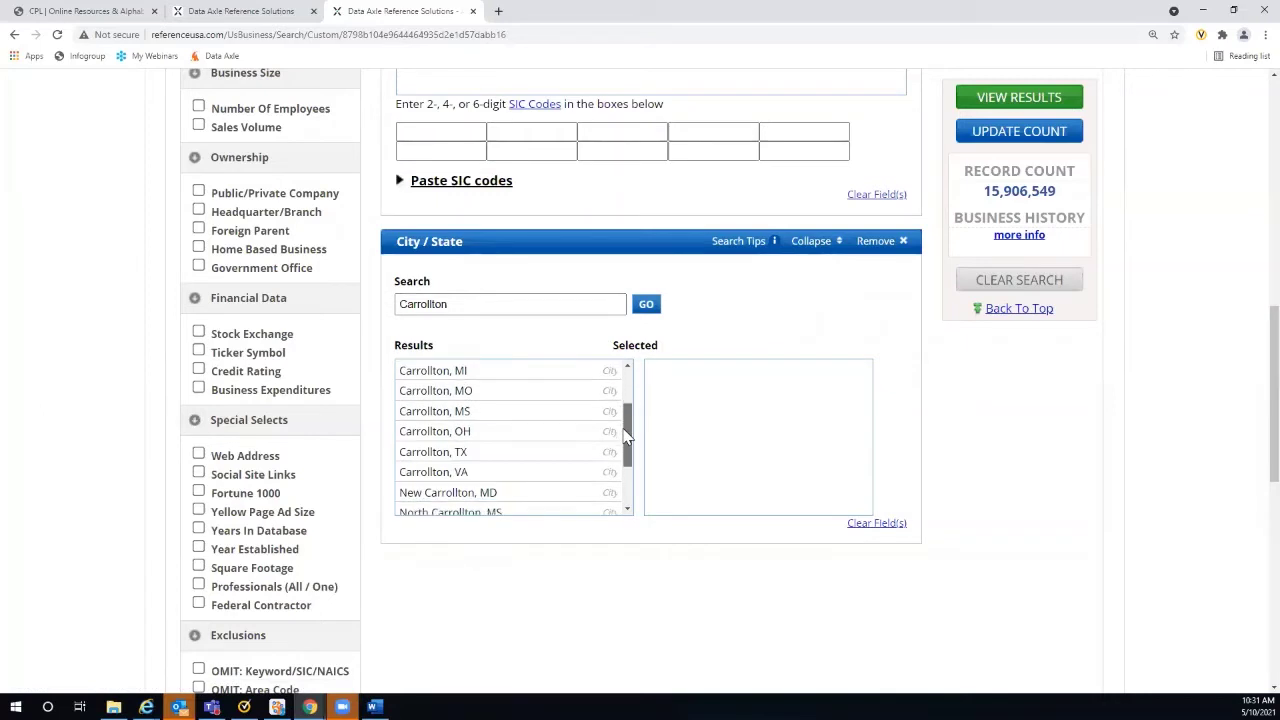
{"action": "left_click", "coordinate": [432, 452]}
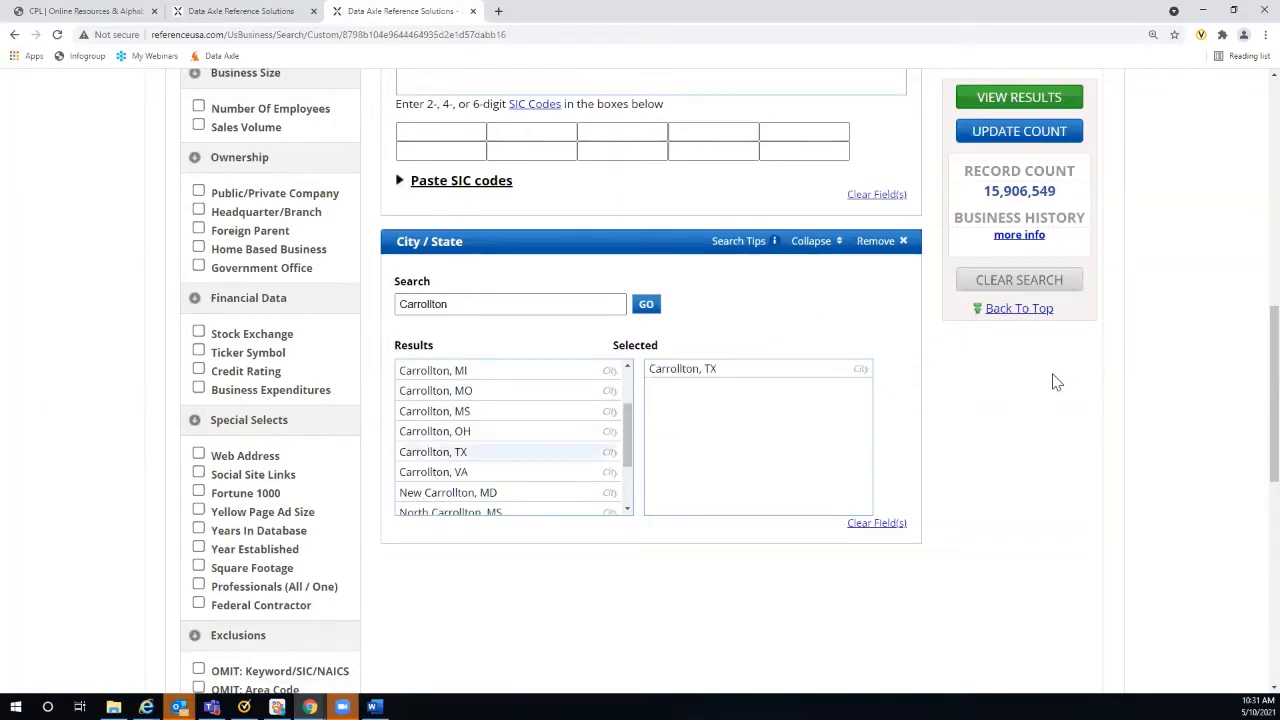
{"action": "left_click", "coordinate": [1040, 131]}
{"action": "left_click", "coordinate": [1018, 137]}
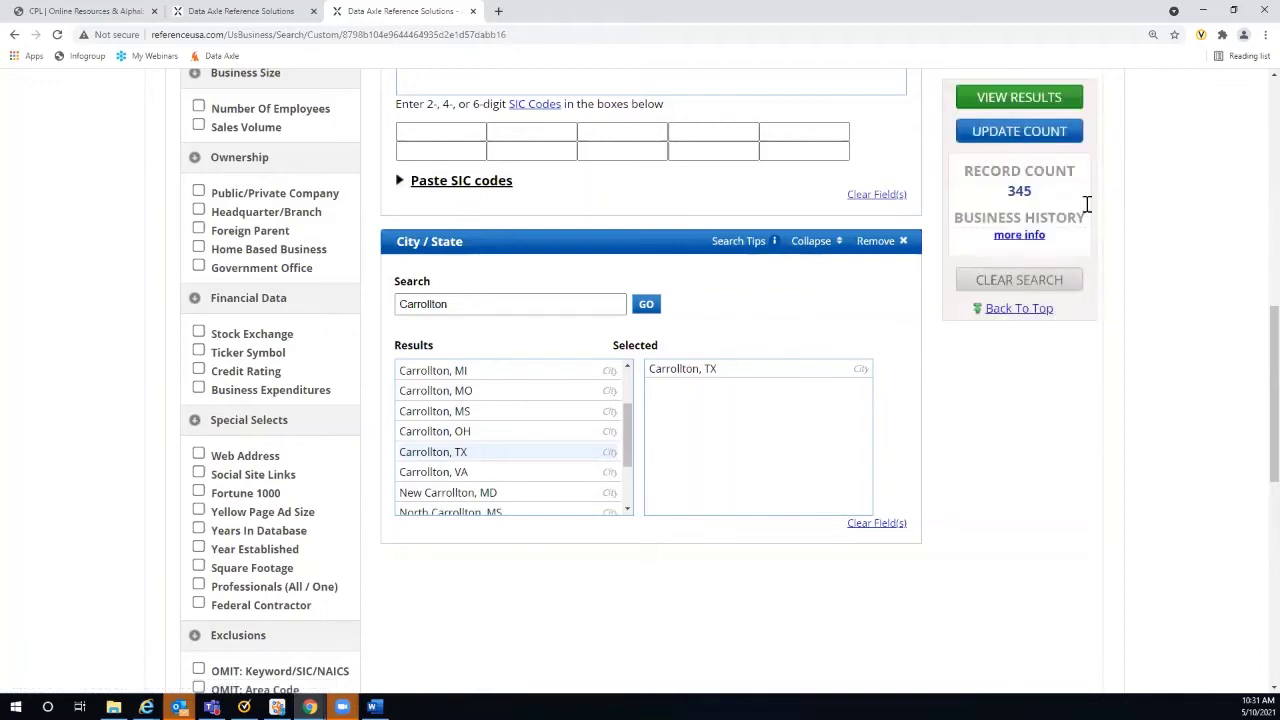
- Restrict the Keyword/SIC/NAICS criterion to Search Primary SIC Only
{"action": "scroll", "coordinate": [1205, 249], "scroll_direction": "up", "scroll_amount": 2}
{"action": "scroll", "coordinate": [1205, 249], "scroll_direction": "up", "scroll_amount": 5}
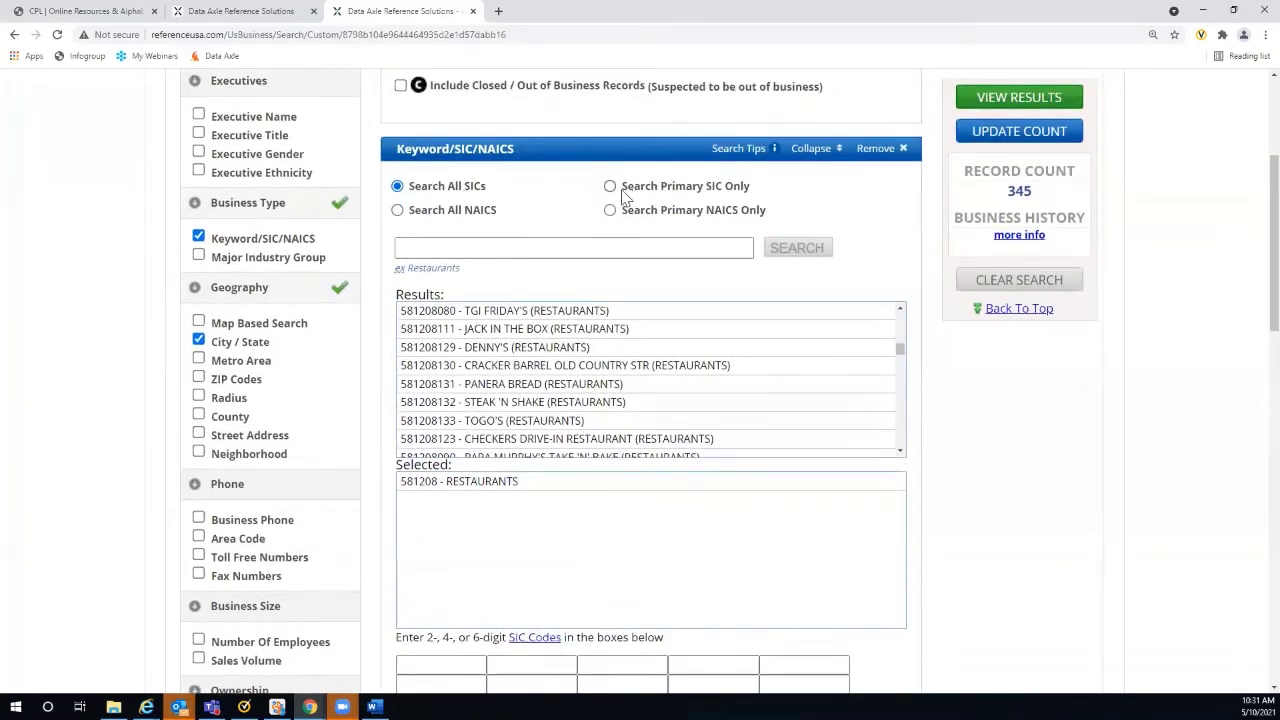
{"action": "scroll", "coordinate": [571, 197], "scroll_direction": "up", "scroll_amount": 2}
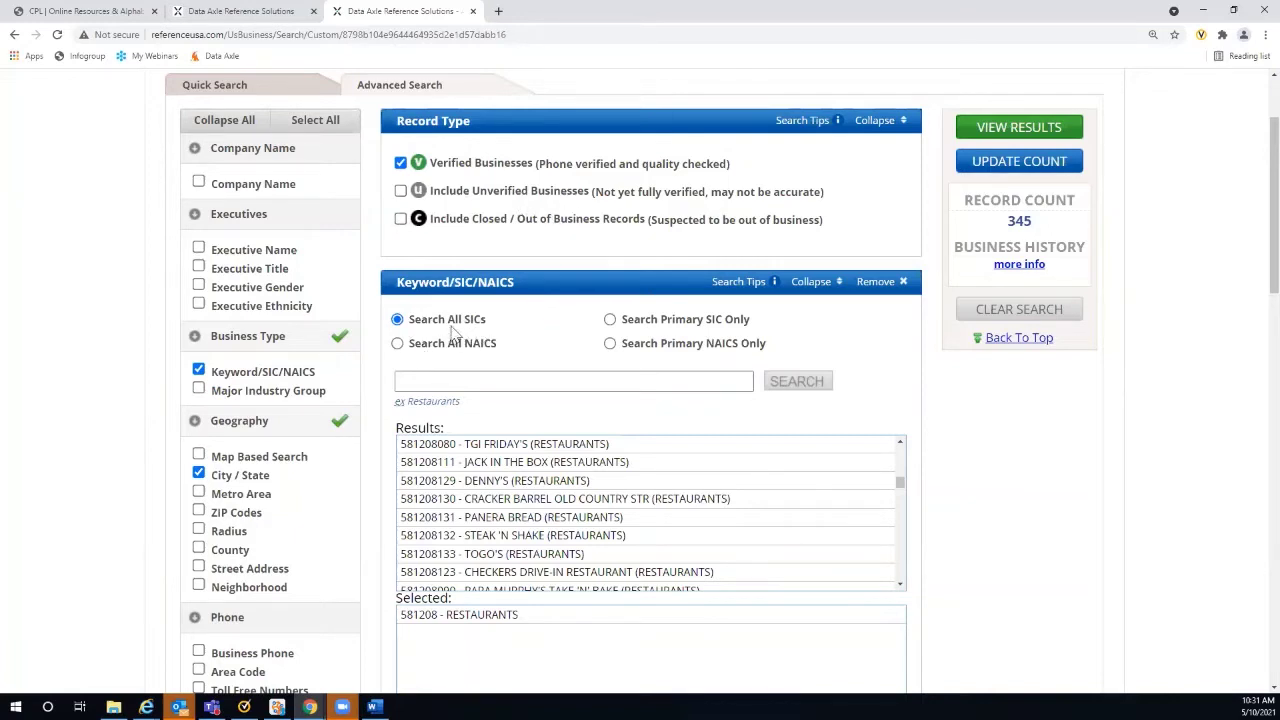
{"action": "left_click", "coordinate": [610, 320]}
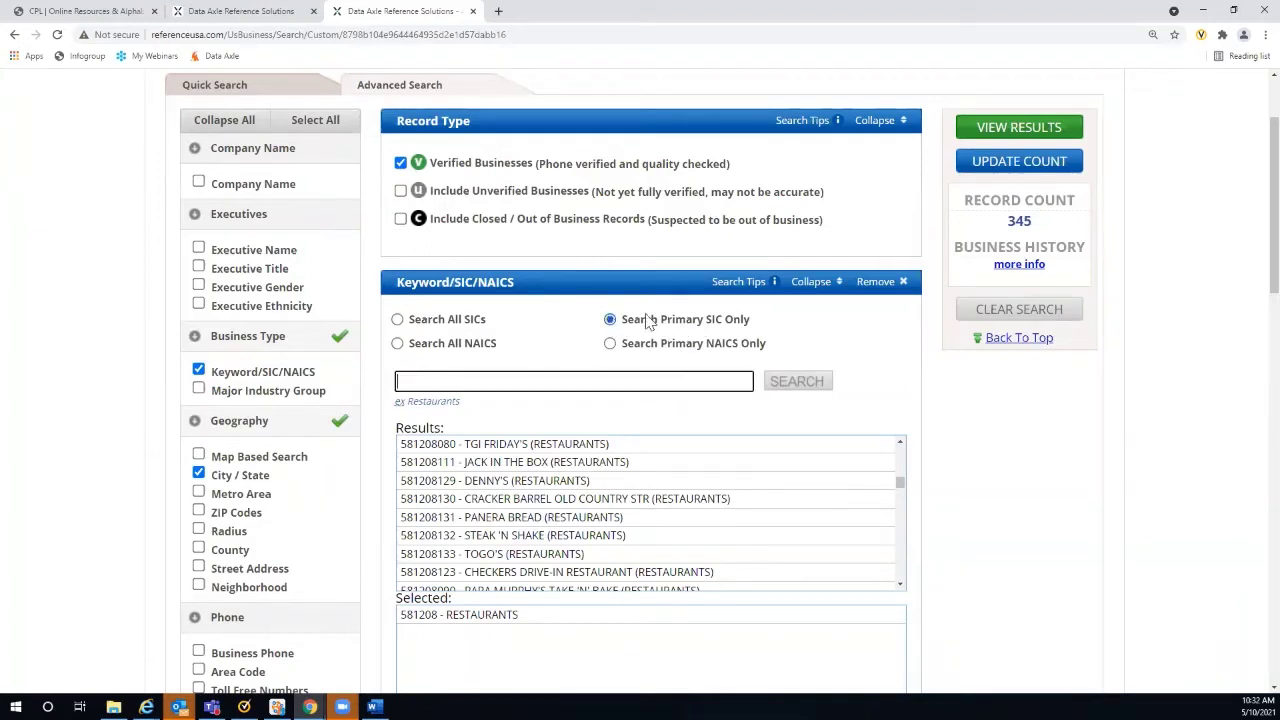
- Update the record count for primary SIC only, switch back to Search All SICs with an updated count, and view the results
{"action": "left_click", "coordinate": [1010, 168]}
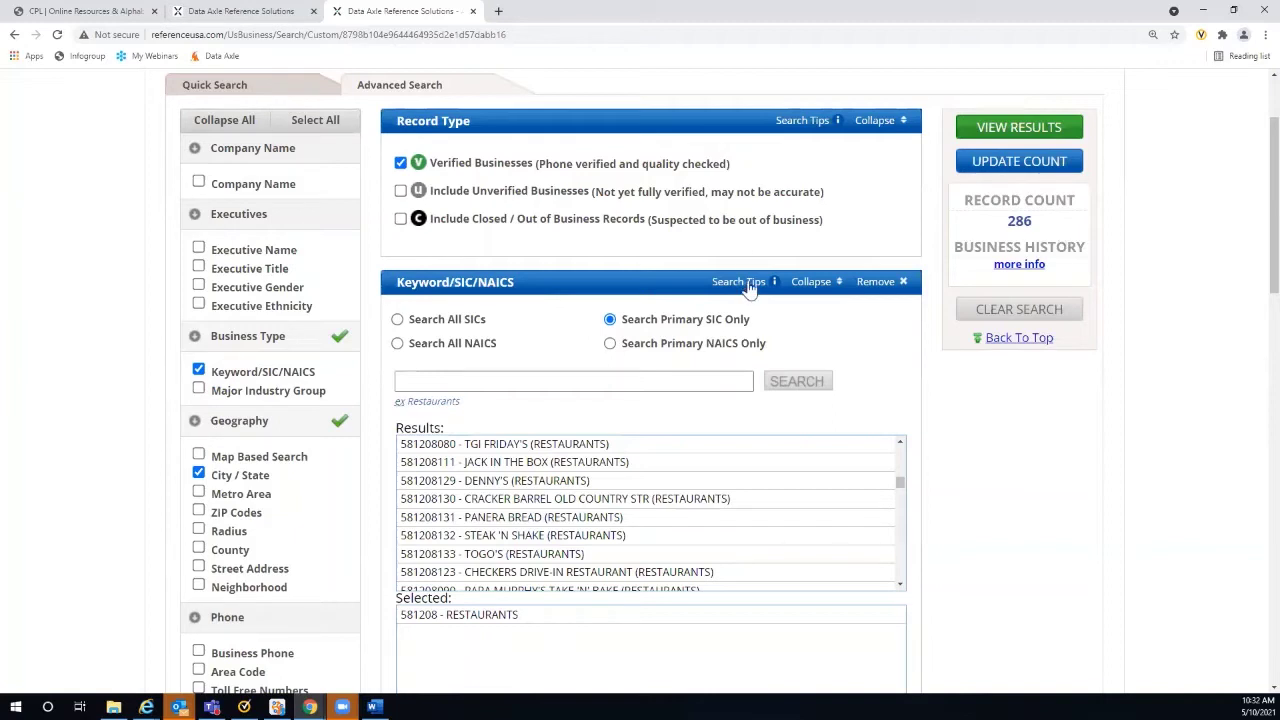
{"action": "left_click", "coordinate": [397, 320]}
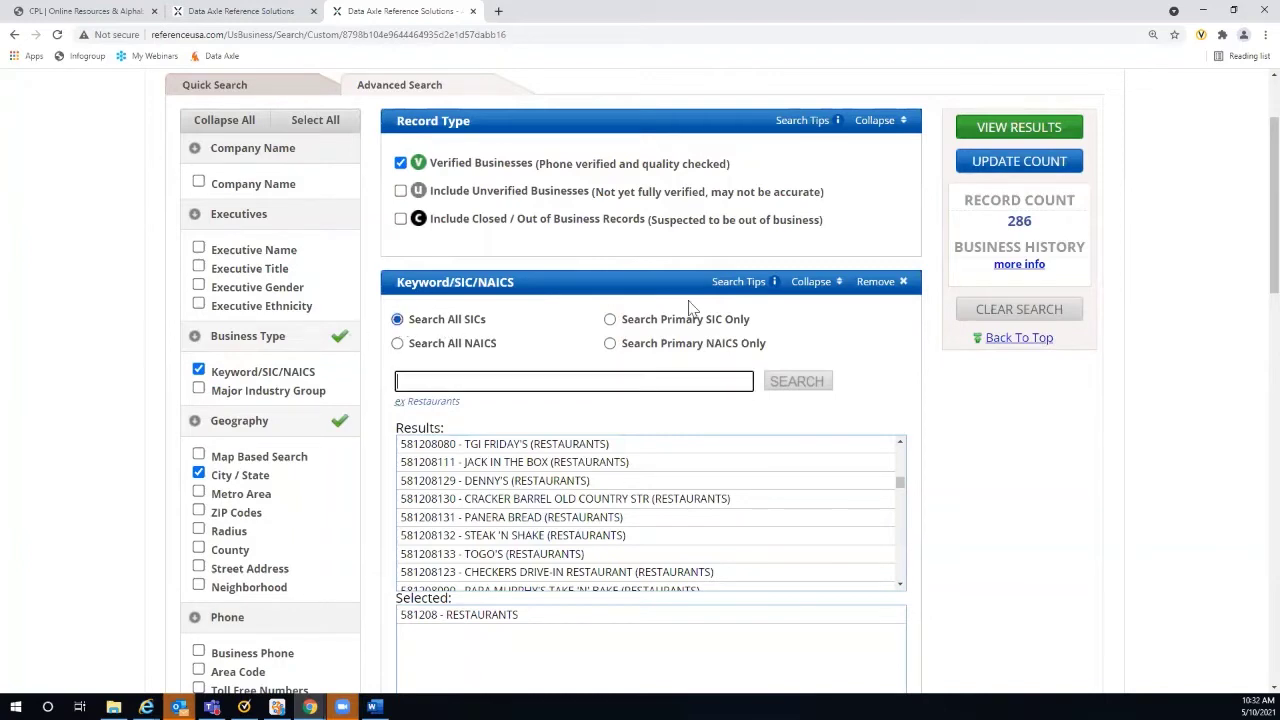
{"action": "left_click", "coordinate": [1003, 162]}
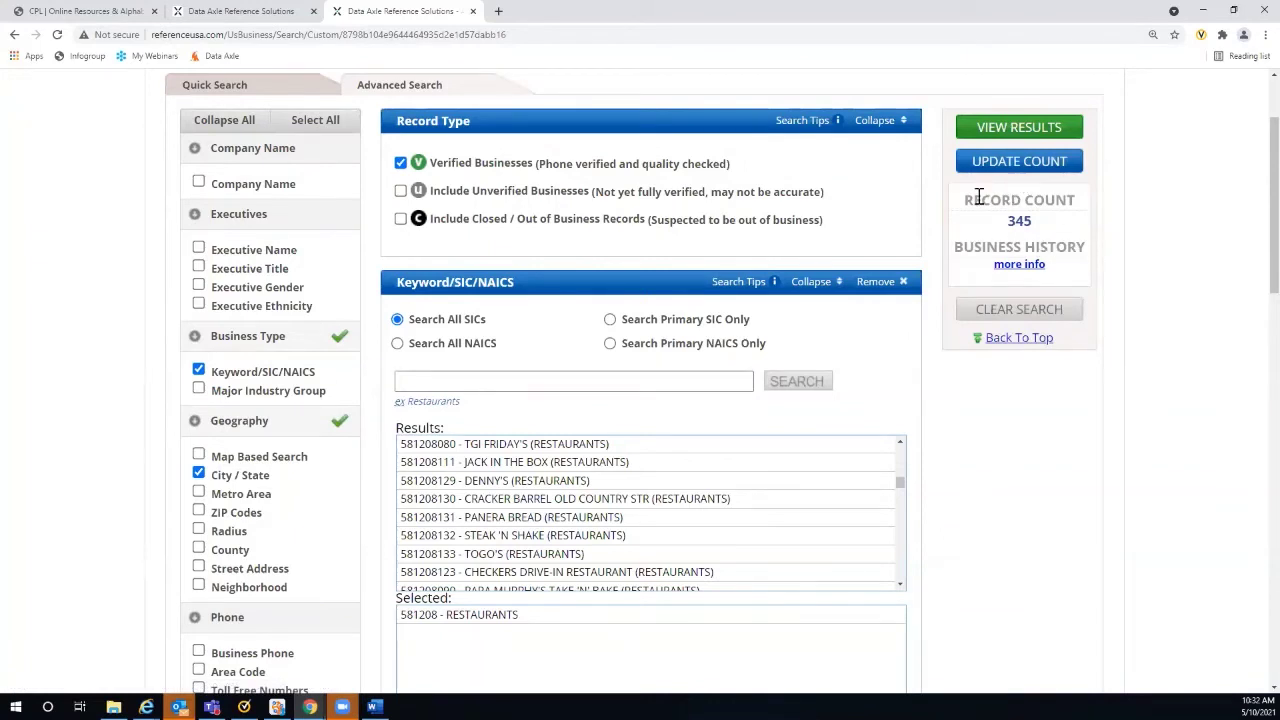
{"action": "left_click", "coordinate": [1019, 130]}
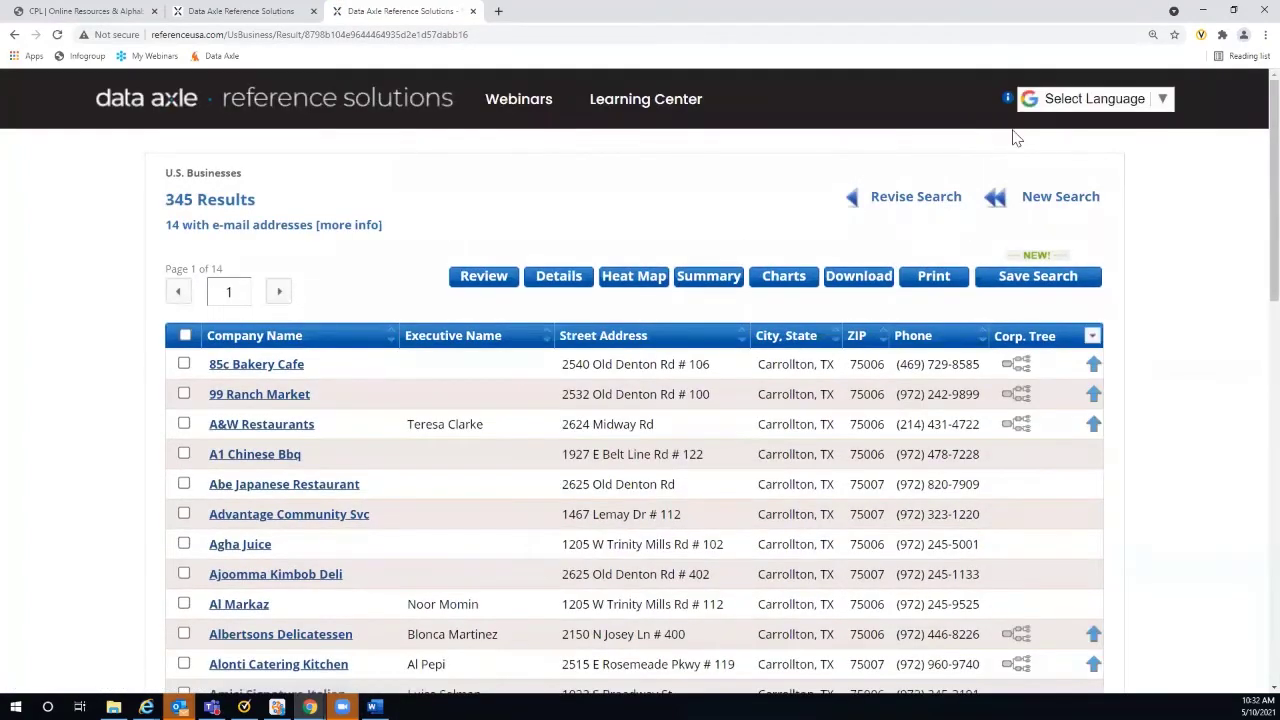
- Open the charts for the restaurant results and examine the breakdown by ZIP Code
{"action": "left_click", "coordinate": [781, 283]}
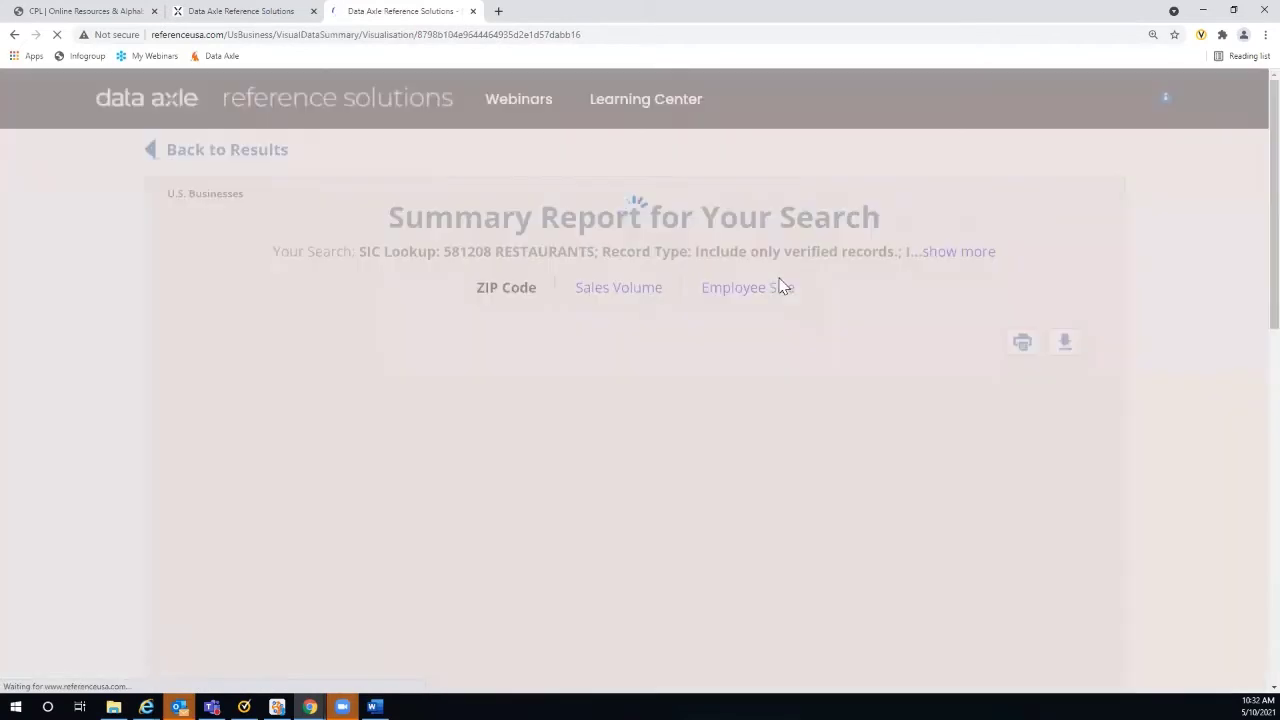
{"action": "scroll", "coordinate": [1146, 297], "scroll_direction": "down", "scroll_amount": 2}
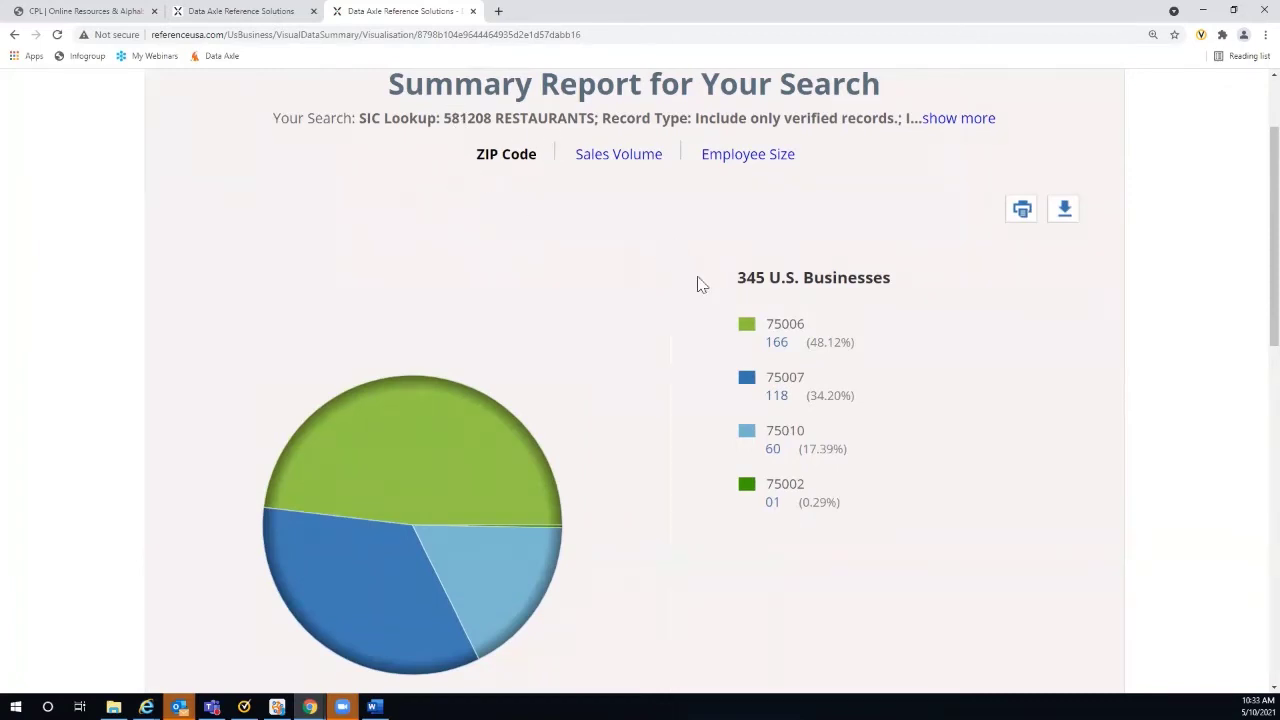
{"action": "scroll", "coordinate": [705, 289], "scroll_direction": "down", "scroll_amount": 1}
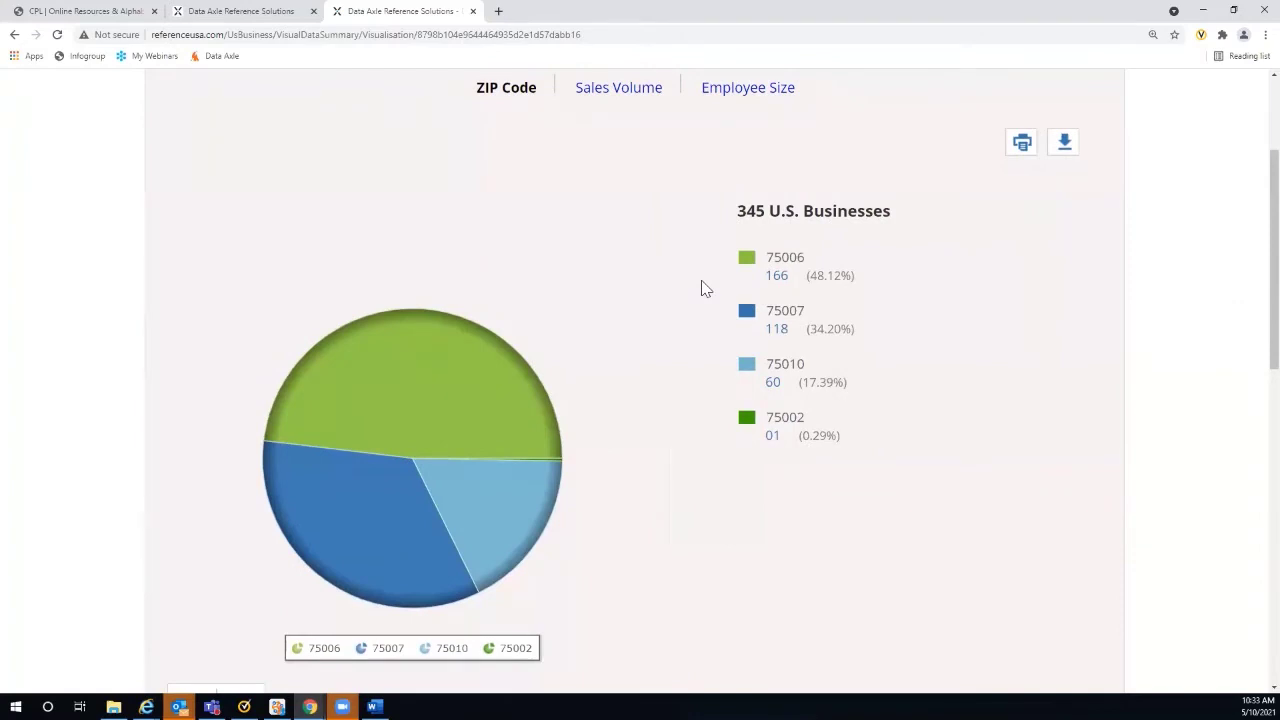
{"action": "scroll", "coordinate": [705, 289], "scroll_direction": "up", "scroll_amount": 1}
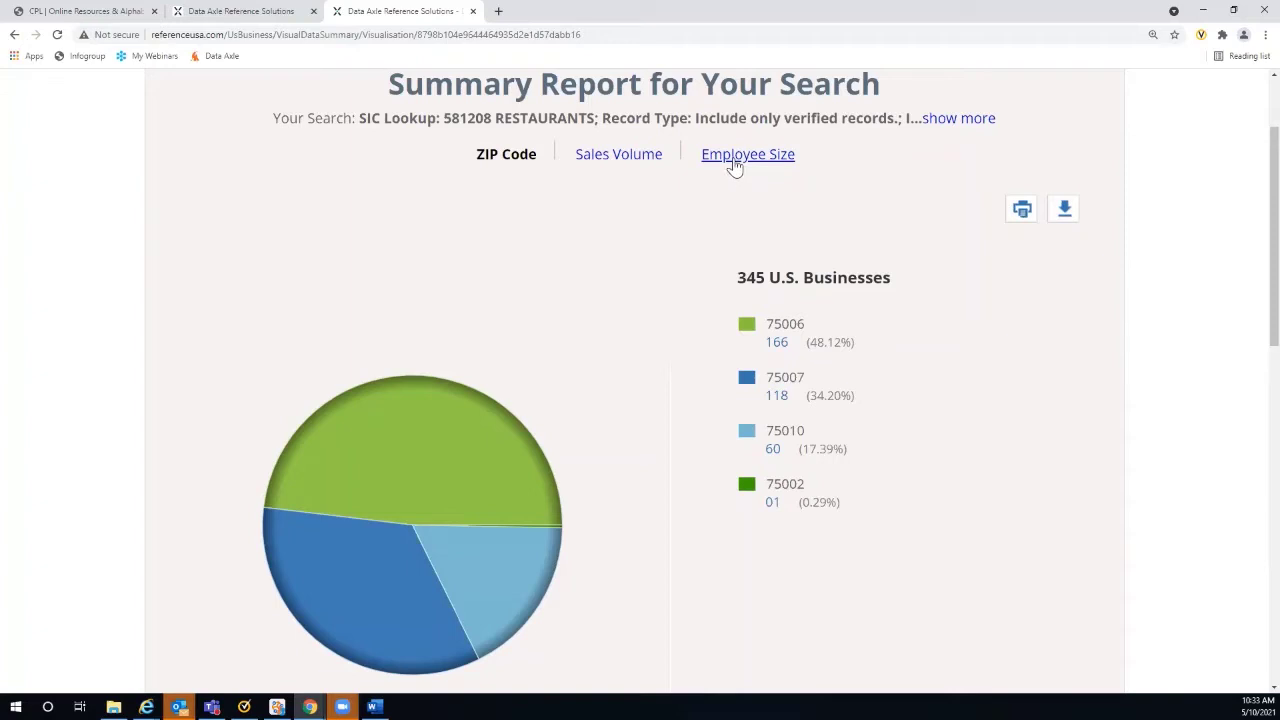
- View the Employee Size and Sales Volume charts for the search and return to the results list
{"action": "left_click", "coordinate": [735, 160]}
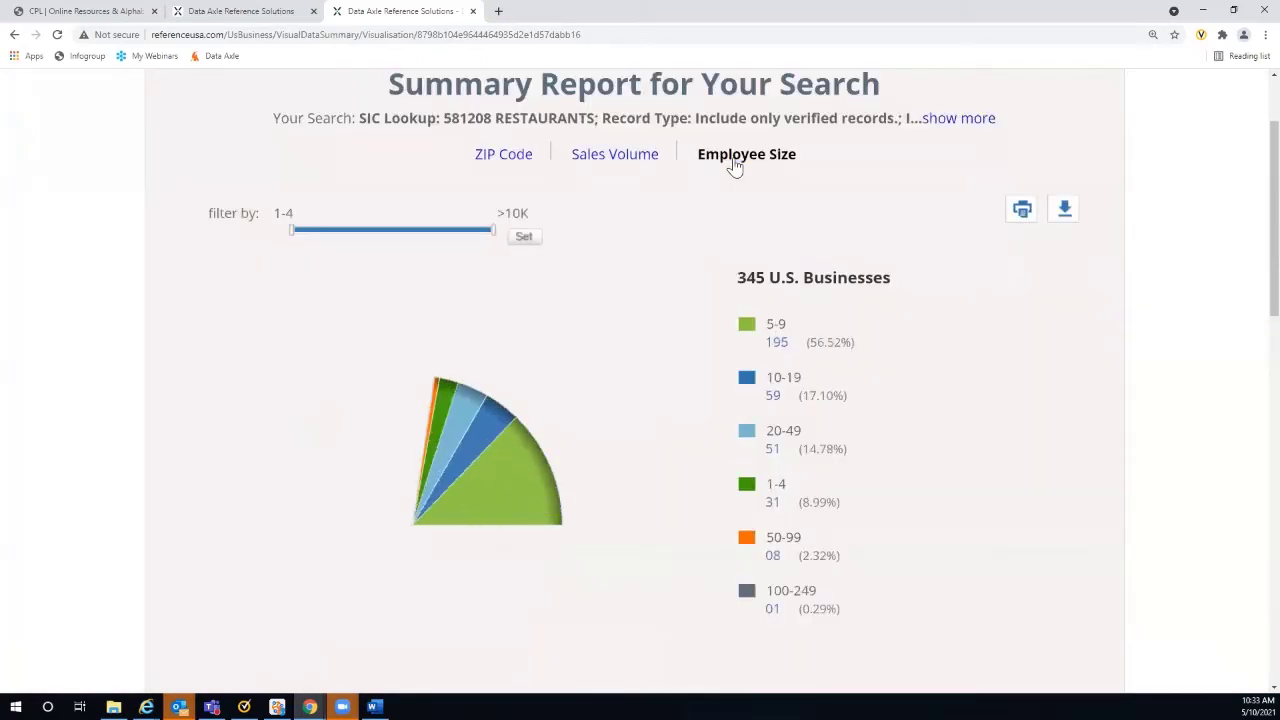
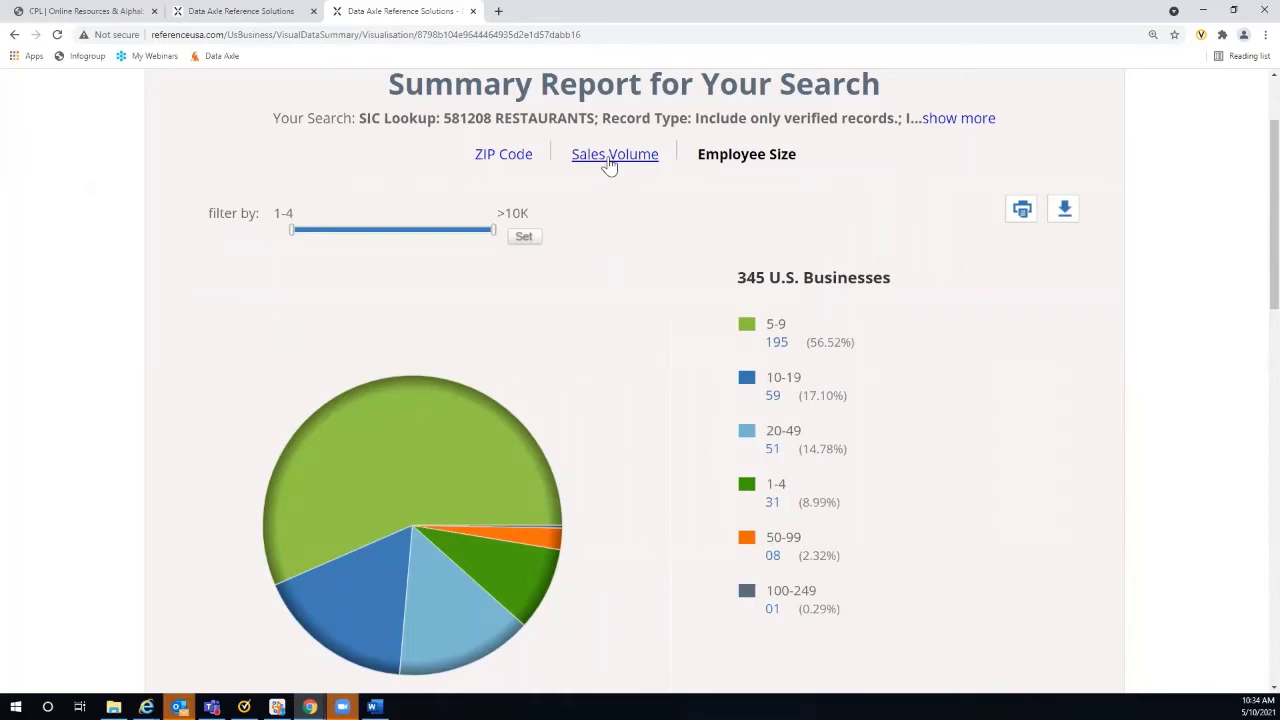
{"action": "left_click", "coordinate": [609, 158]}
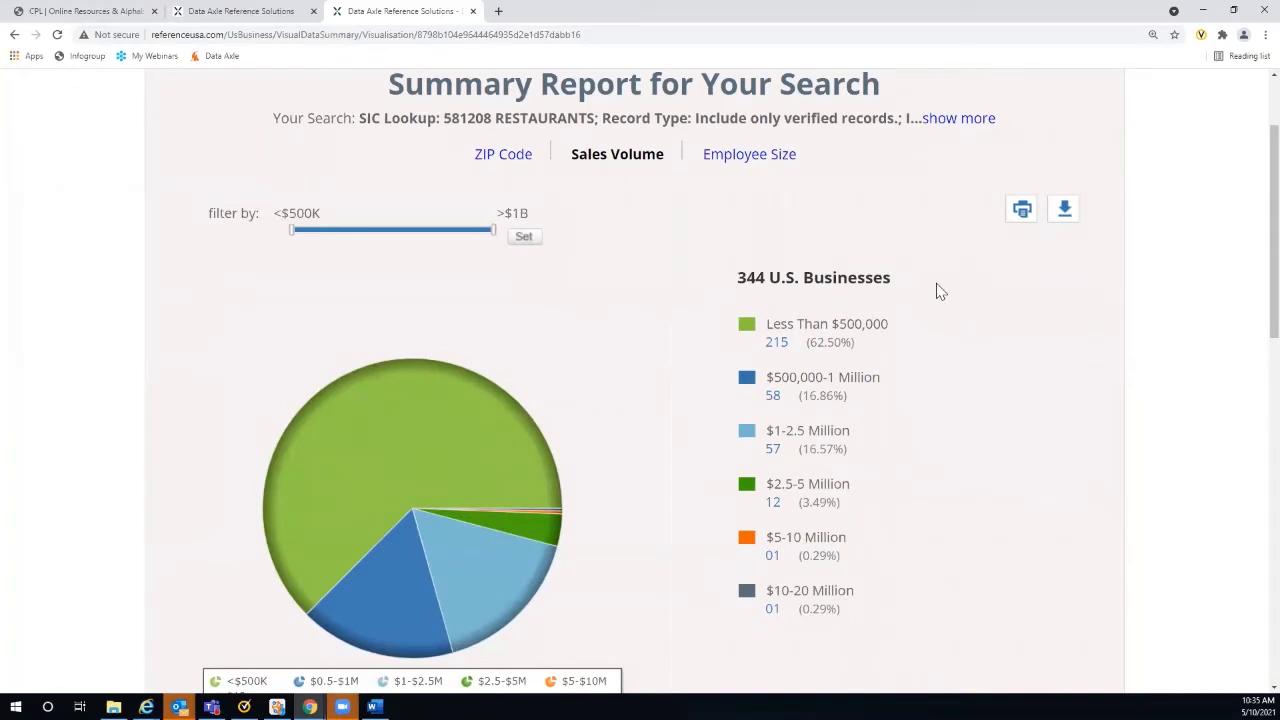
{"action": "scroll", "coordinate": [912, 247], "scroll_direction": "up", "scroll_amount": 1}
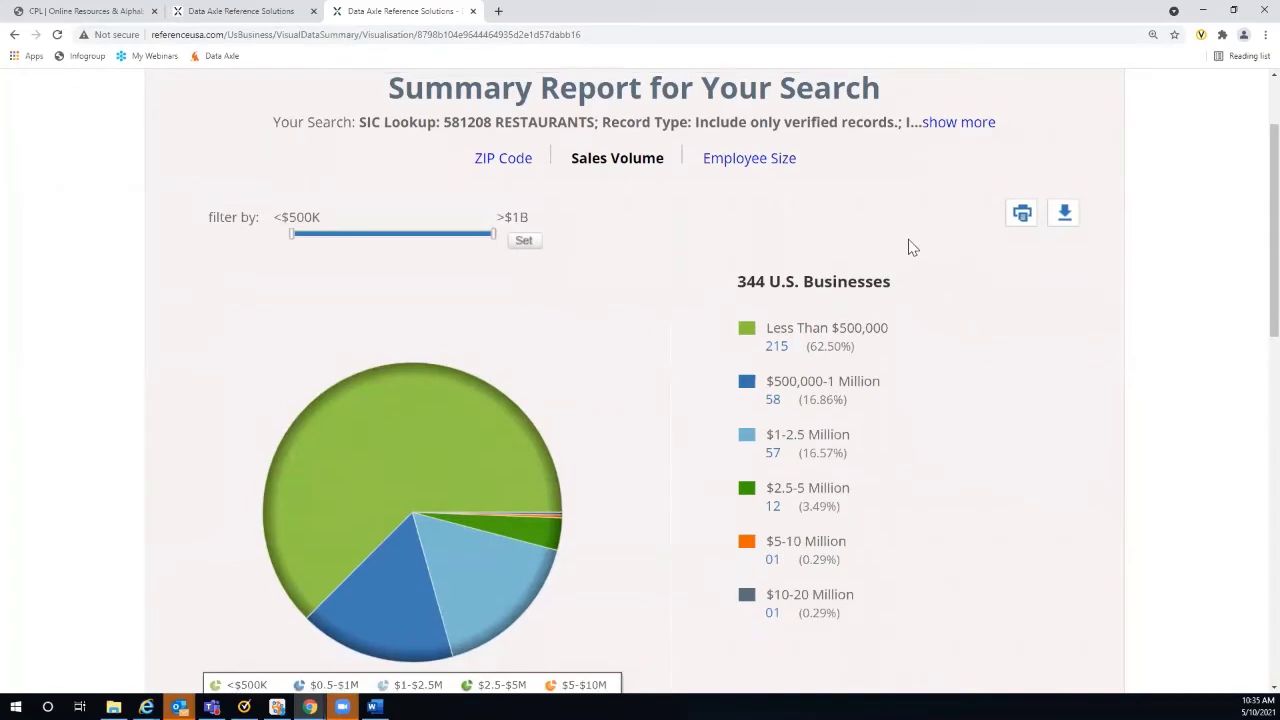
{"action": "scroll", "coordinate": [912, 247], "scroll_direction": "up", "scroll_amount": 2}
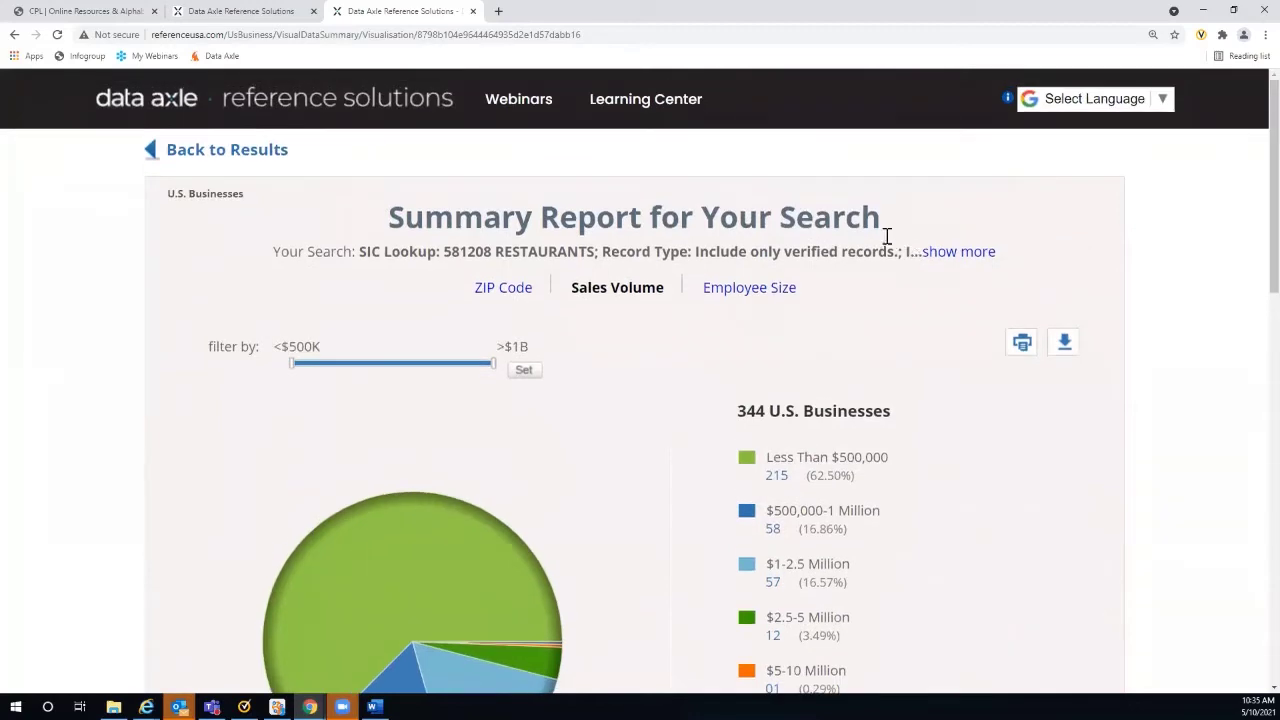
{"action": "left_click", "coordinate": [249, 158]}
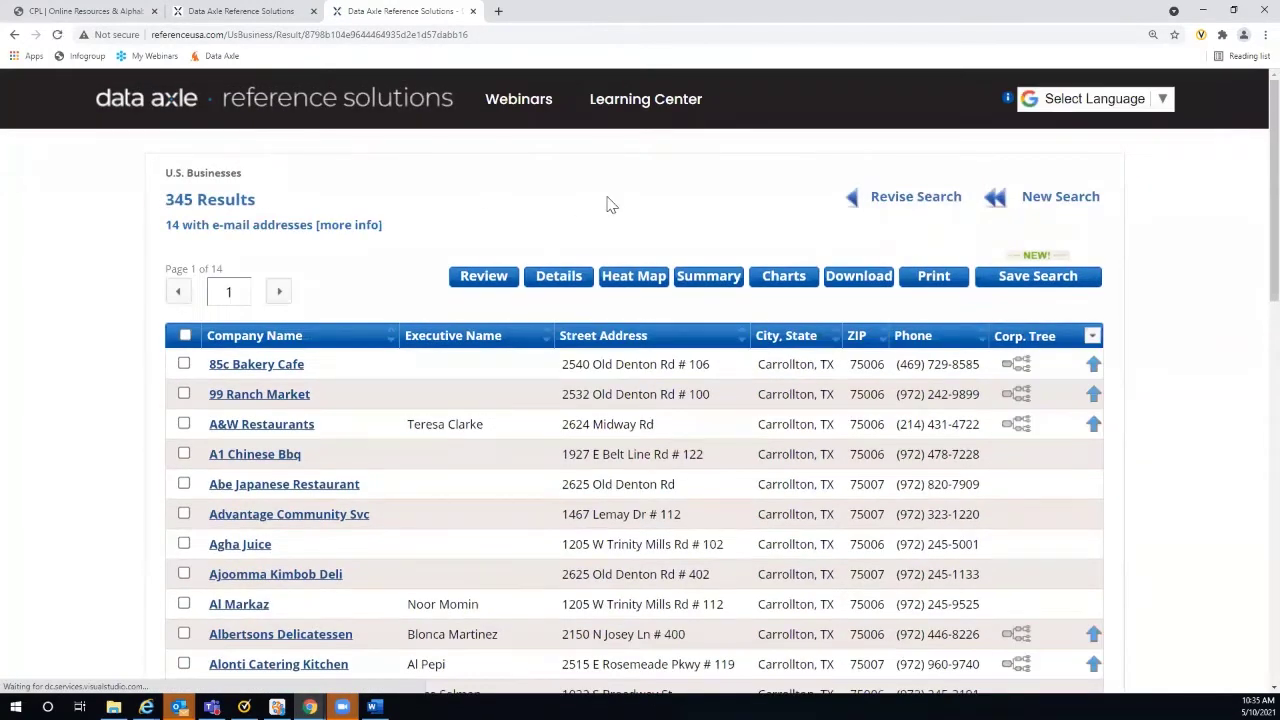
- Open the heat map of the results and examine the density around Carrollton and the tally by ZIP code
{"action": "left_click", "coordinate": [626, 278]}
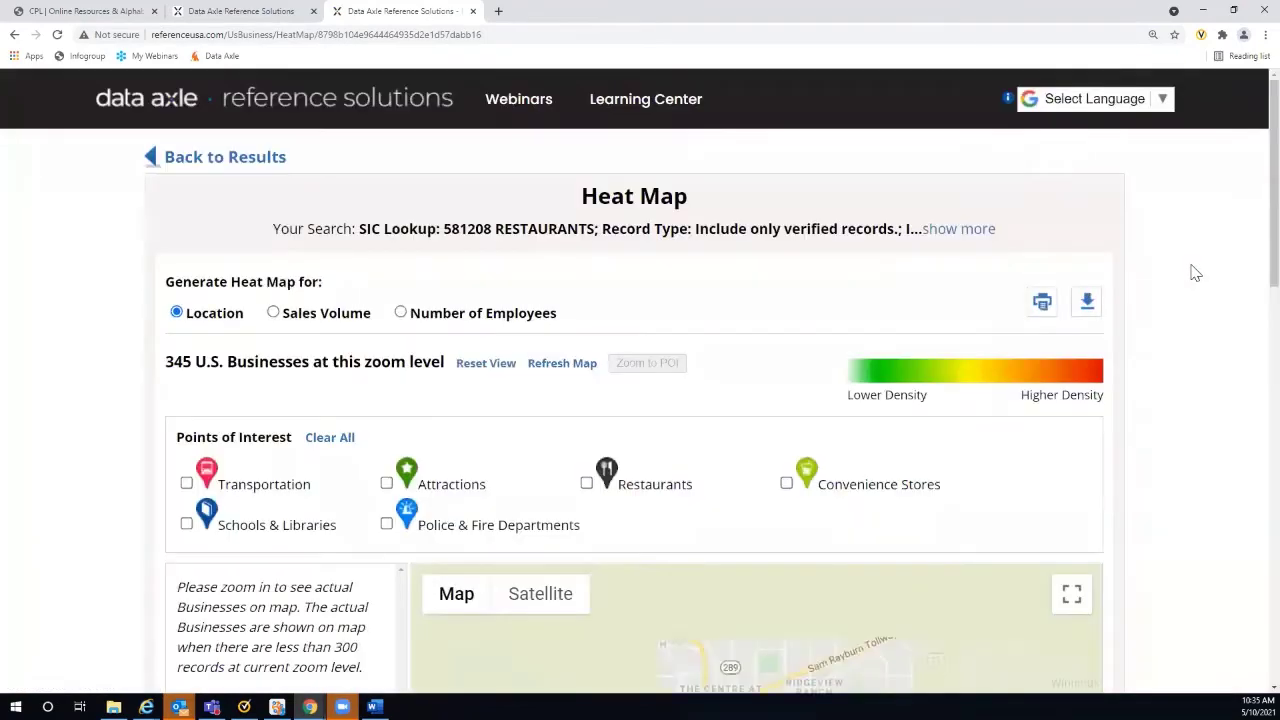
{"action": "scroll", "coordinate": [1195, 273], "scroll_direction": "down", "scroll_amount": 3}
{"action": "scroll", "coordinate": [1195, 273], "scroll_direction": "down", "scroll_amount": 4}
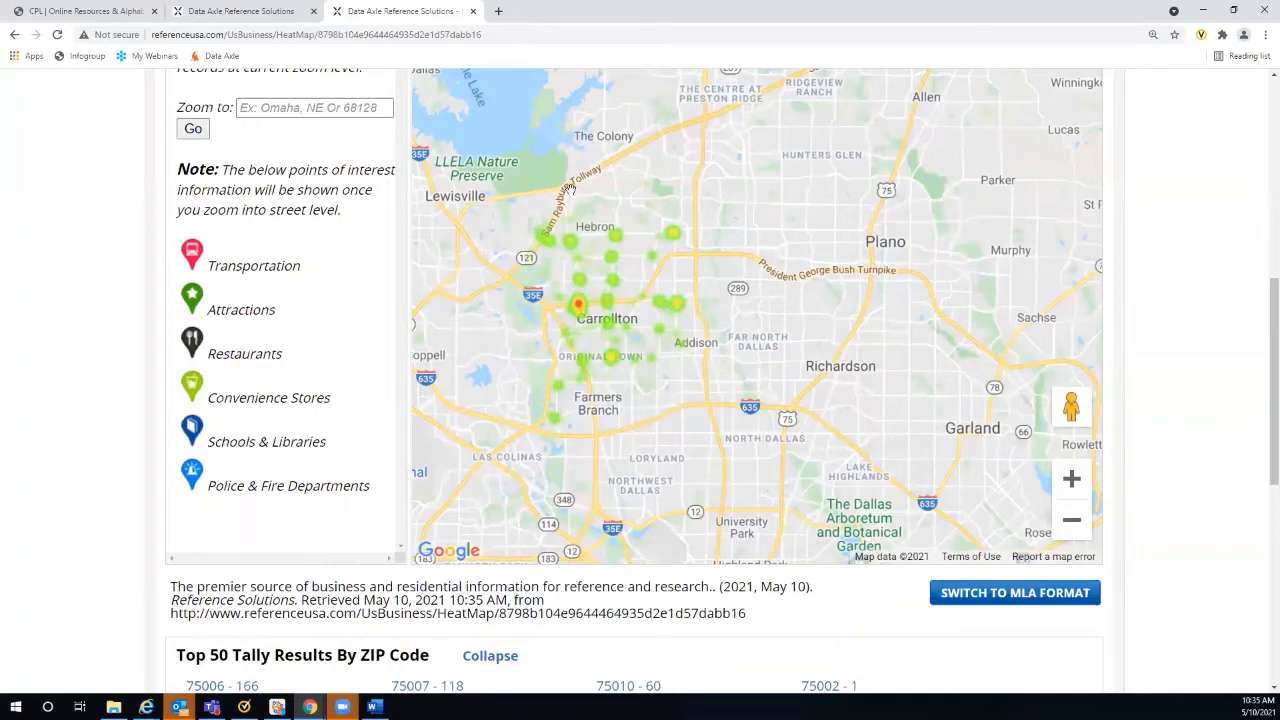
{"action": "scroll", "coordinate": [1192, 215], "scroll_direction": "down", "scroll_amount": 3}
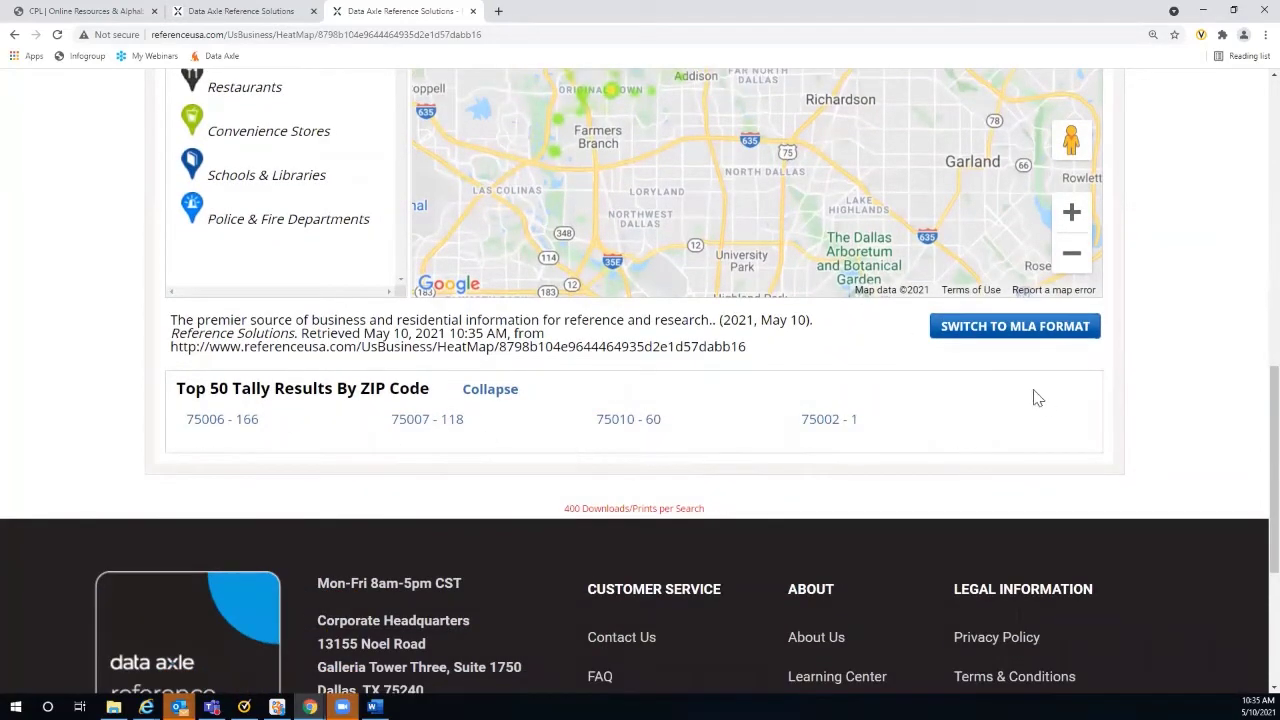
{"action": "scroll", "coordinate": [1200, 300], "scroll_direction": "up", "scroll_amount": 3}
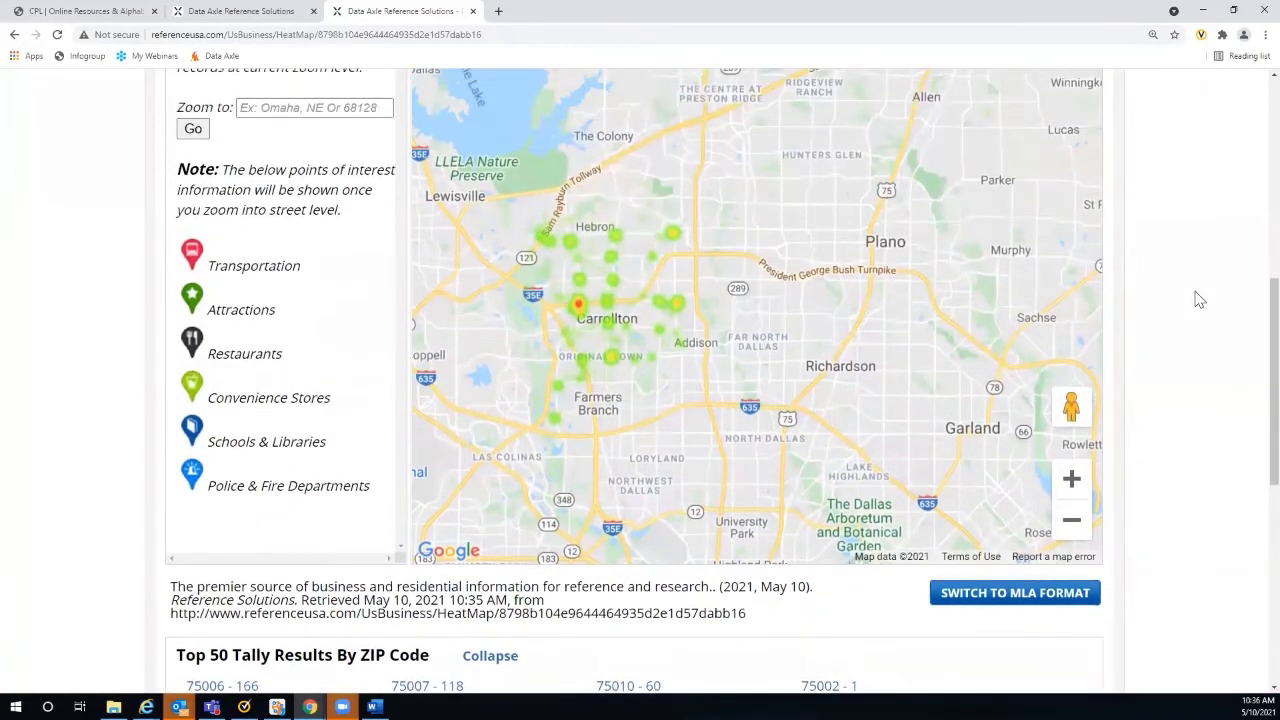
{"action": "scroll", "coordinate": [1200, 300], "scroll_direction": "up", "scroll_amount": 2}
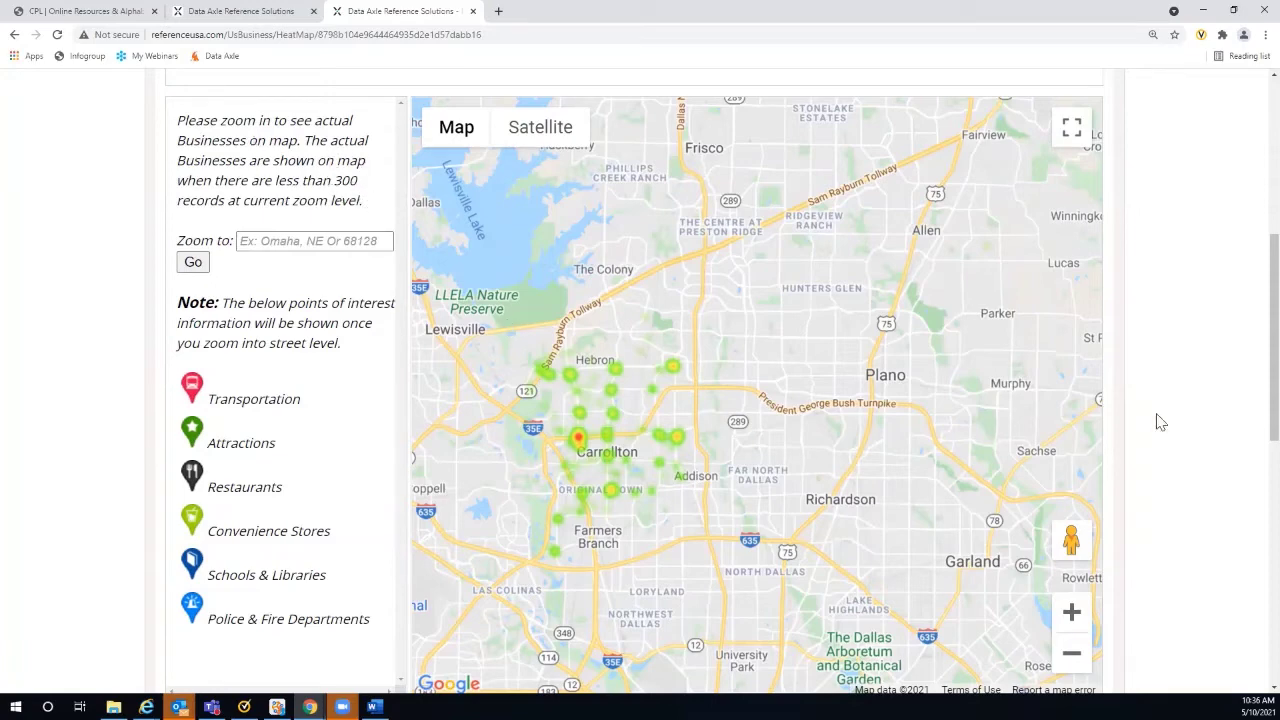
{"action": "scroll", "coordinate": [1160, 422], "scroll_direction": "down", "scroll_amount": 1}
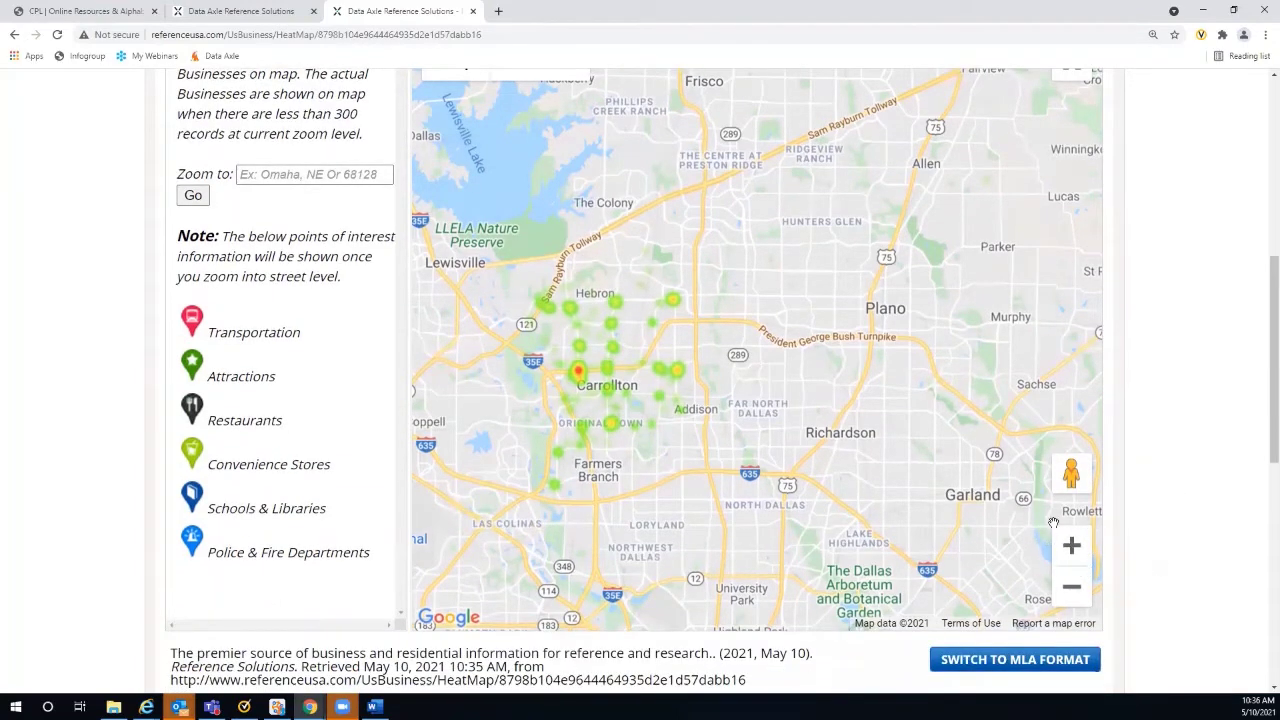
- Zoom in on the heat map to reveal individual businesses and show the details of the tenth listed business, Whataburger
{"action": "left_click", "coordinate": [1072, 547]}
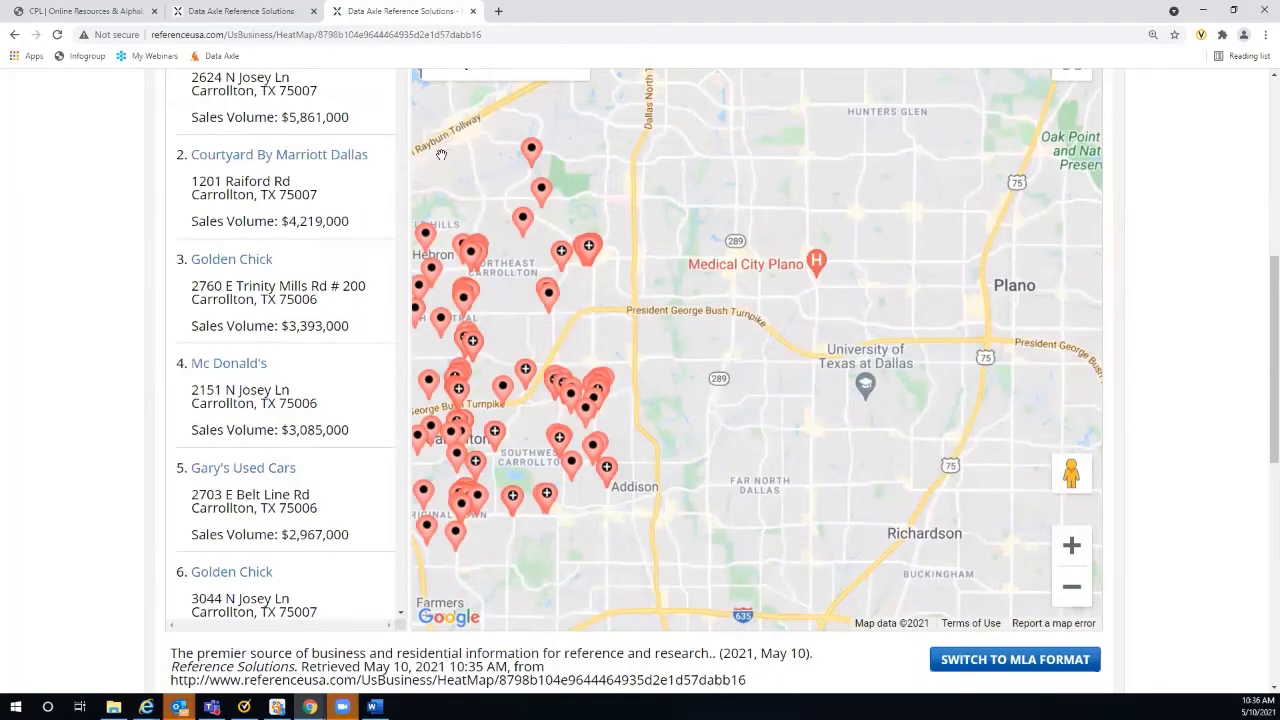
{"action": "scroll", "coordinate": [371, 163], "scroll_direction": "down", "scroll_amount": 3}
{"action": "scroll", "coordinate": [371, 163], "scroll_direction": "down", "scroll_amount": 4}
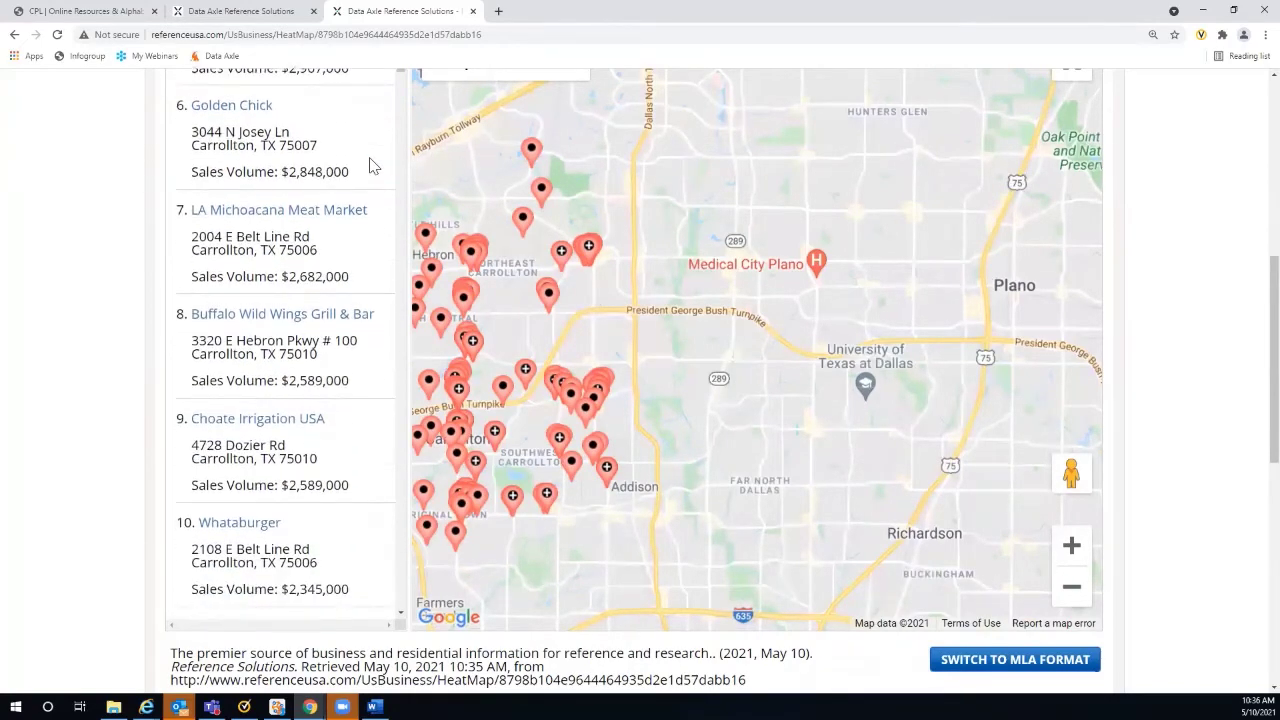
{"action": "scroll", "coordinate": [371, 163], "scroll_direction": "down", "scroll_amount": 1}
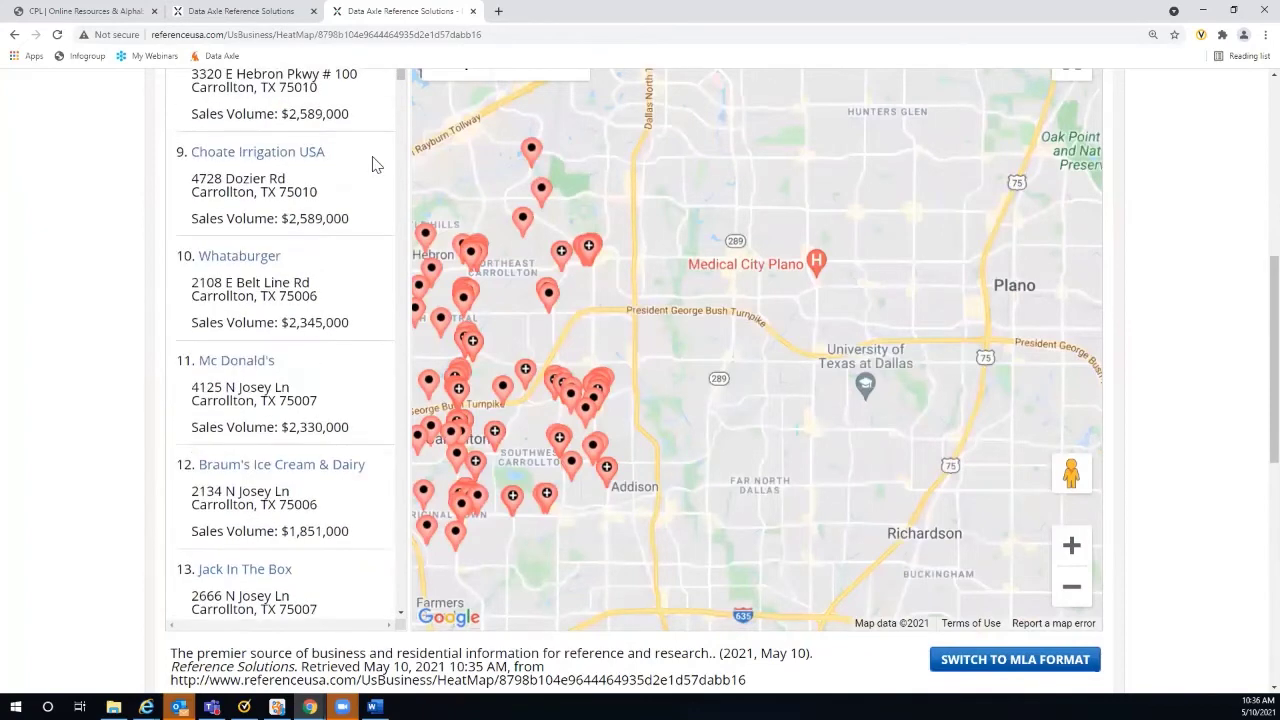
{"action": "left_click", "coordinate": [226, 263]}
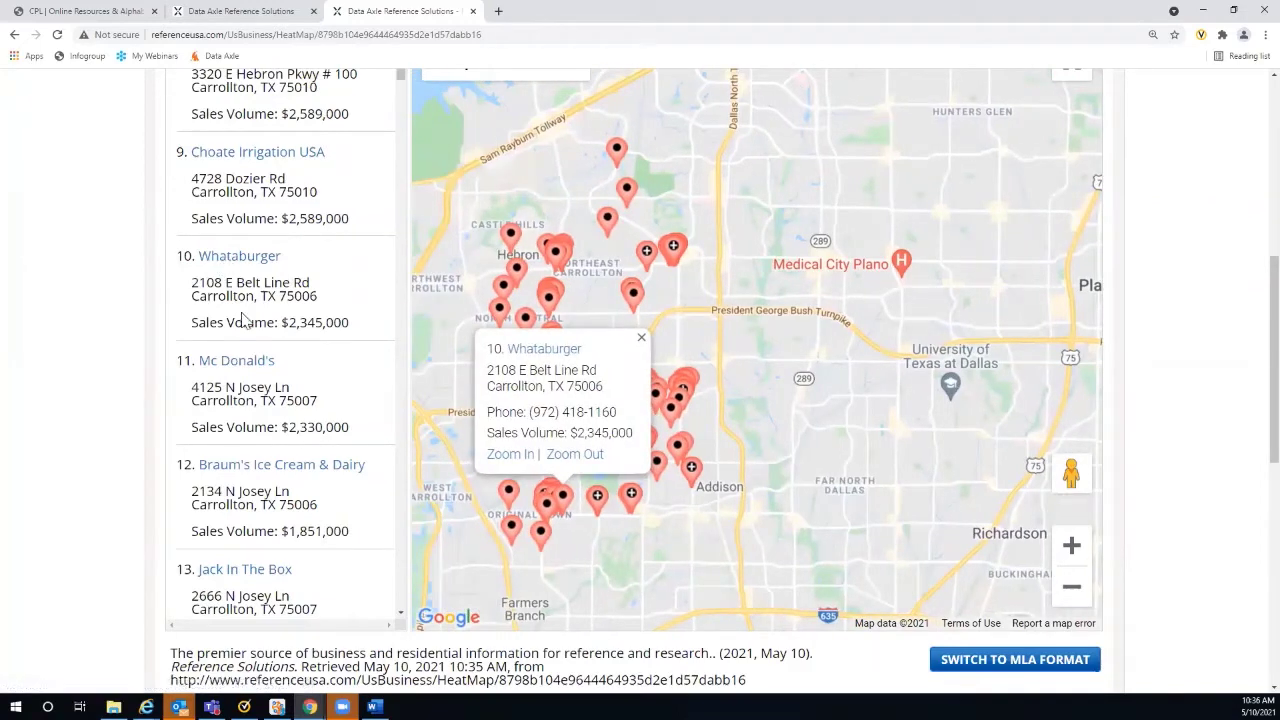
{"action": "scroll", "coordinate": [250, 320], "scroll_direction": "down", "scroll_amount": 1}
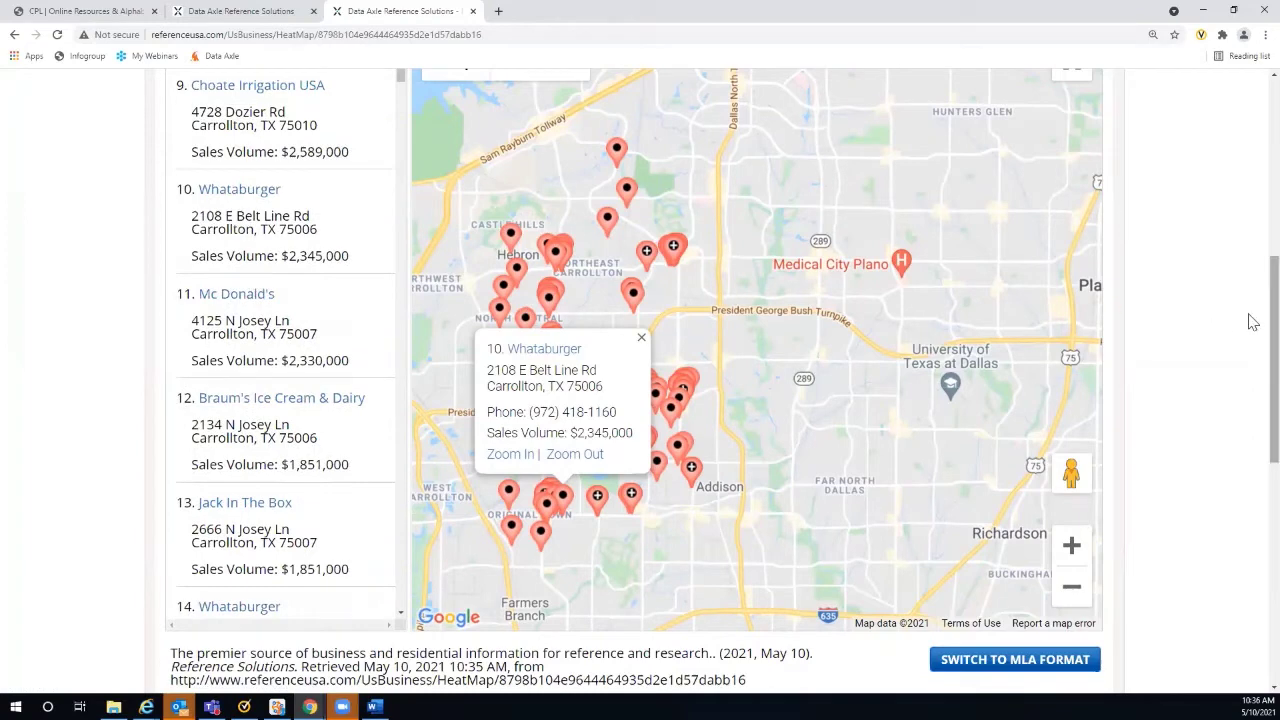
- Leave the heat map and return to the restaurant results list
{"action": "scroll", "coordinate": [1249, 310], "scroll_direction": "up", "scroll_amount": 3}
{"action": "scroll", "coordinate": [1253, 222], "scroll_direction": "up", "scroll_amount": 4}
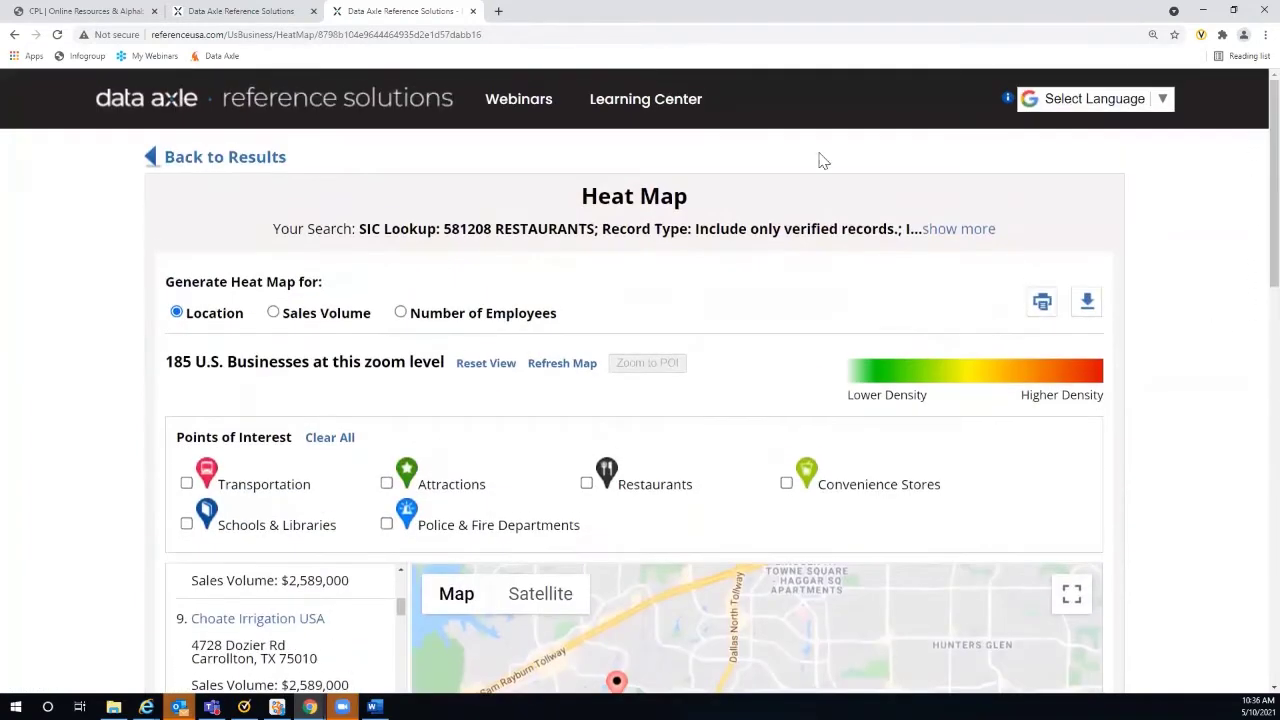
{"action": "left_click", "coordinate": [250, 160]}
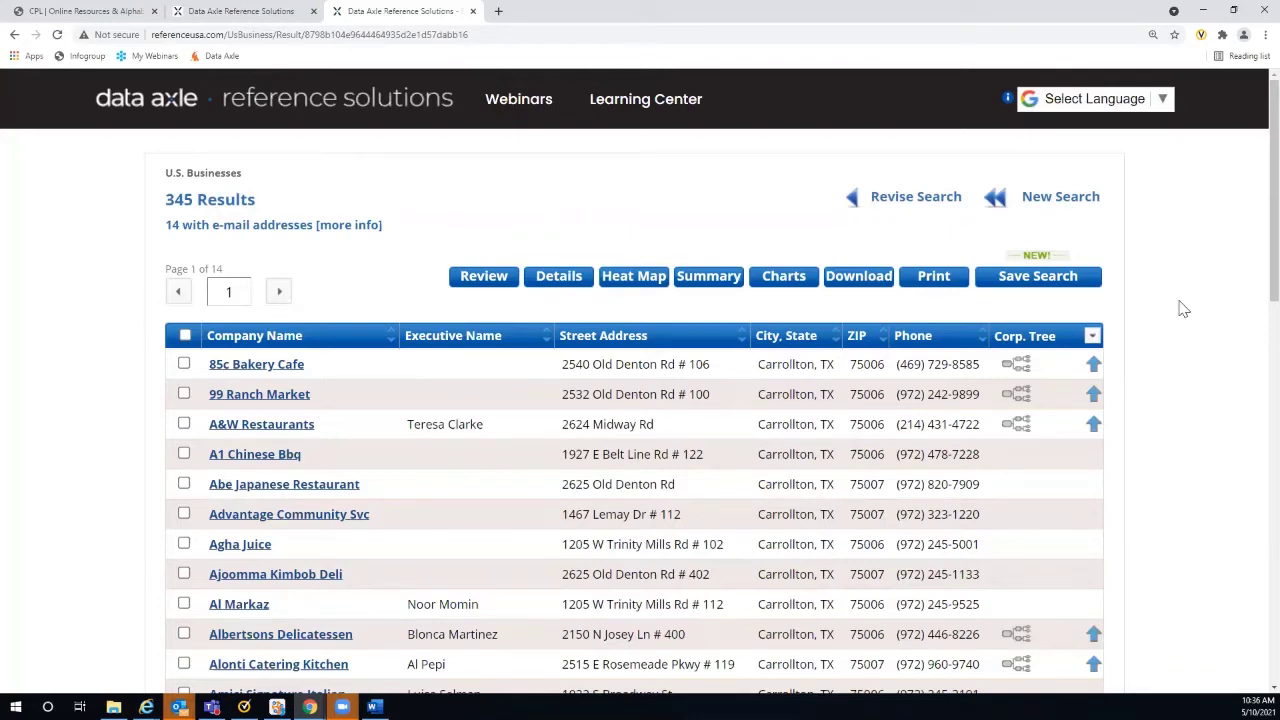
- Select all records on each of results pages 1 through 8
{"action": "scroll", "coordinate": [1185, 308], "scroll_direction": "down", "scroll_amount": 5}
{"action": "scroll", "coordinate": [1185, 308], "scroll_direction": "down", "scroll_amount": 3}
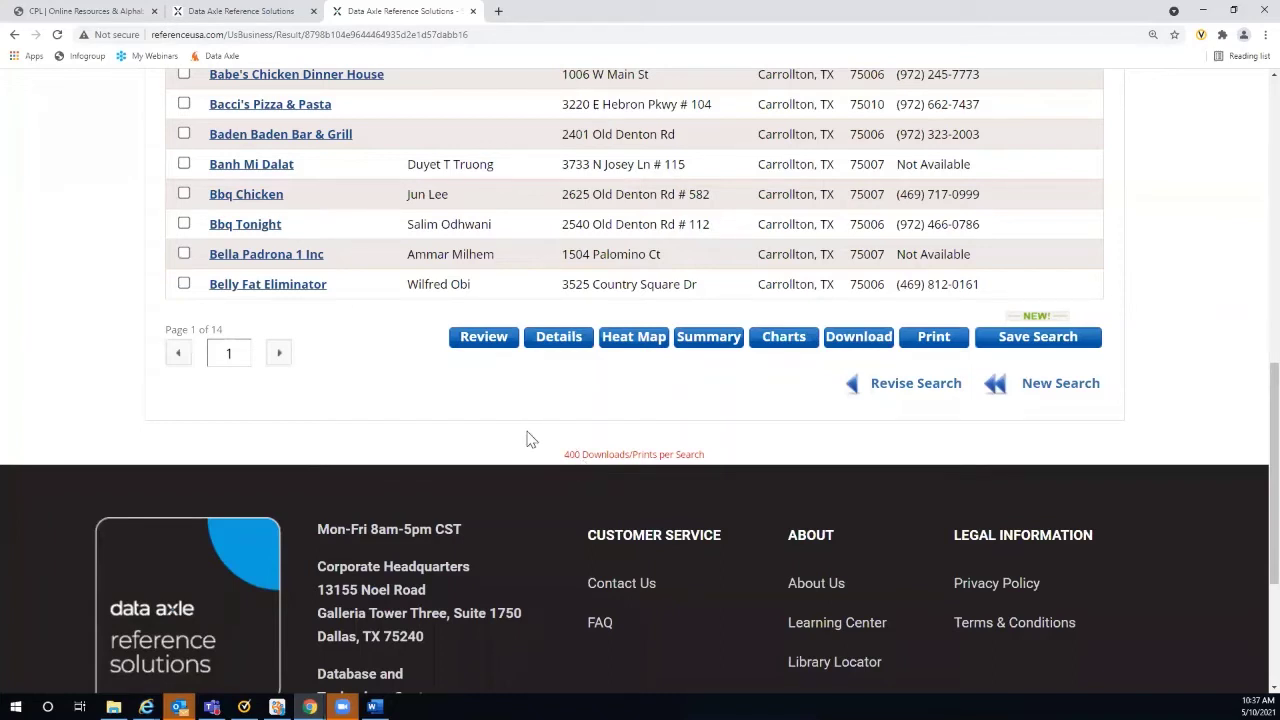
{"action": "scroll", "coordinate": [1197, 328], "scroll_direction": "up", "scroll_amount": 2}
{"action": "scroll", "coordinate": [1197, 328], "scroll_direction": "up", "scroll_amount": 5}
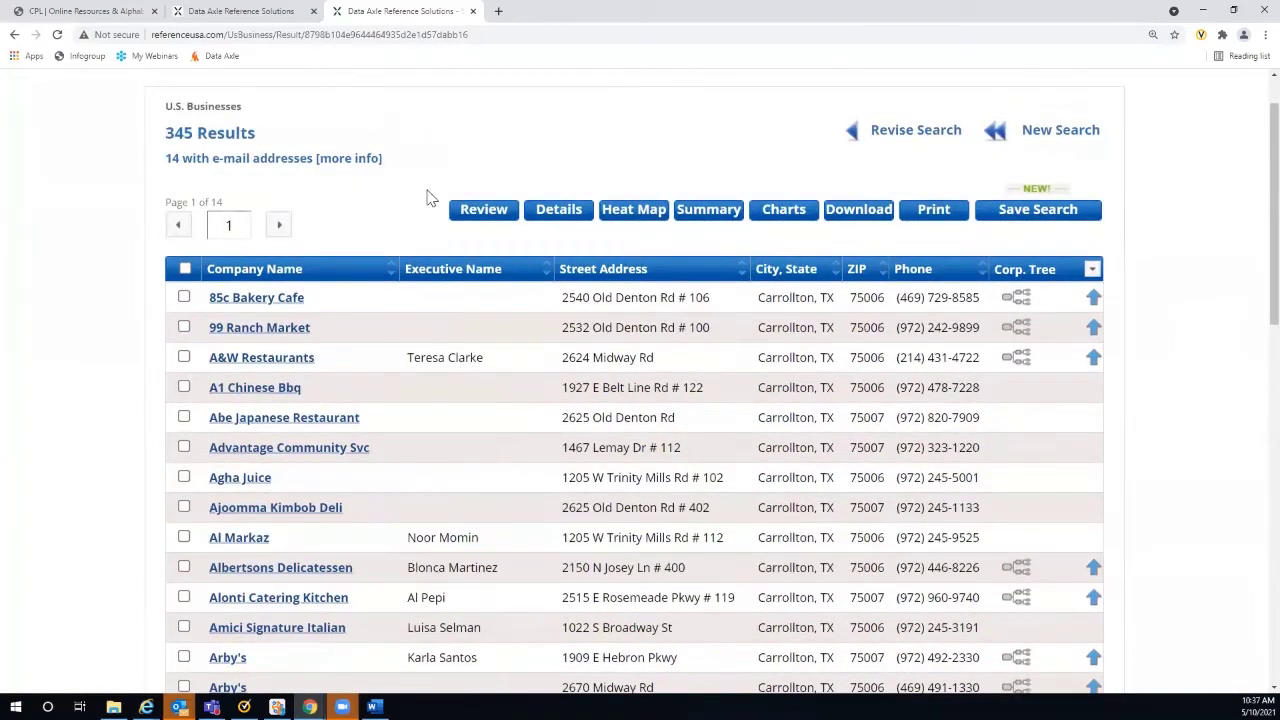
{"action": "left_click", "coordinate": [185, 270]}
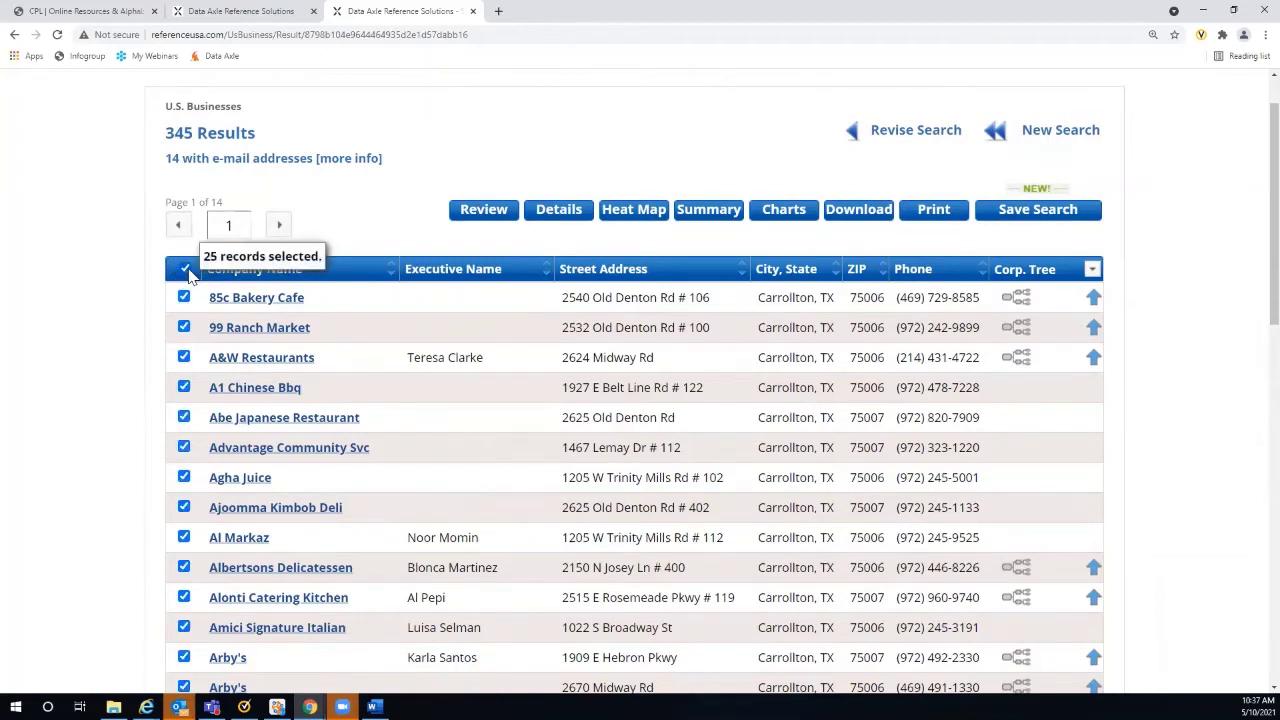
{"action": "left_click", "coordinate": [280, 226]}
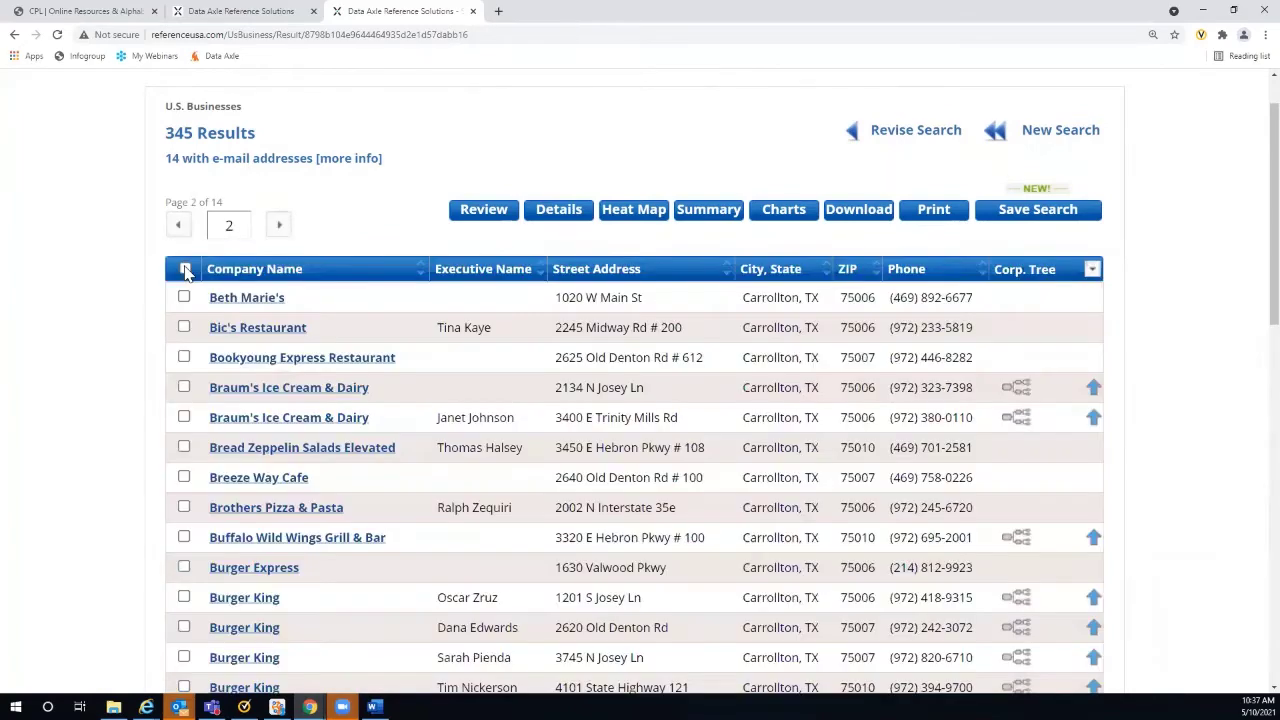
{"action": "left_click", "coordinate": [280, 226]}
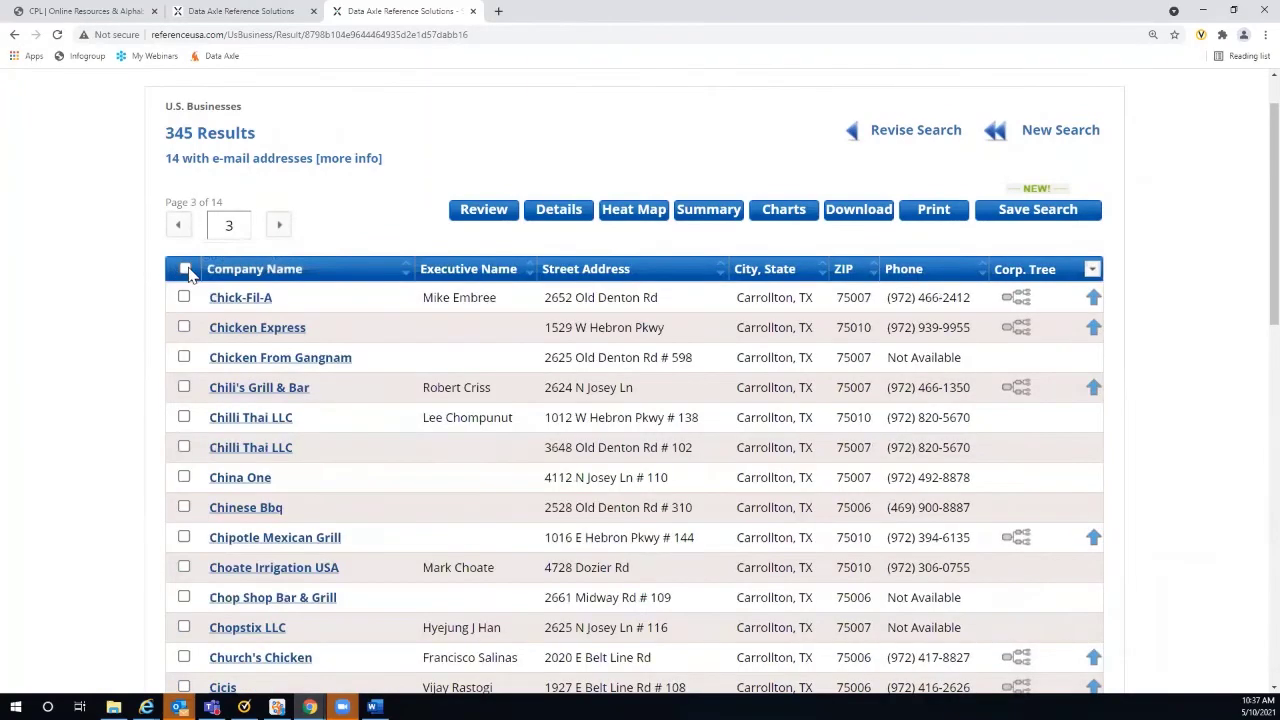
{"action": "left_click", "coordinate": [280, 226]}
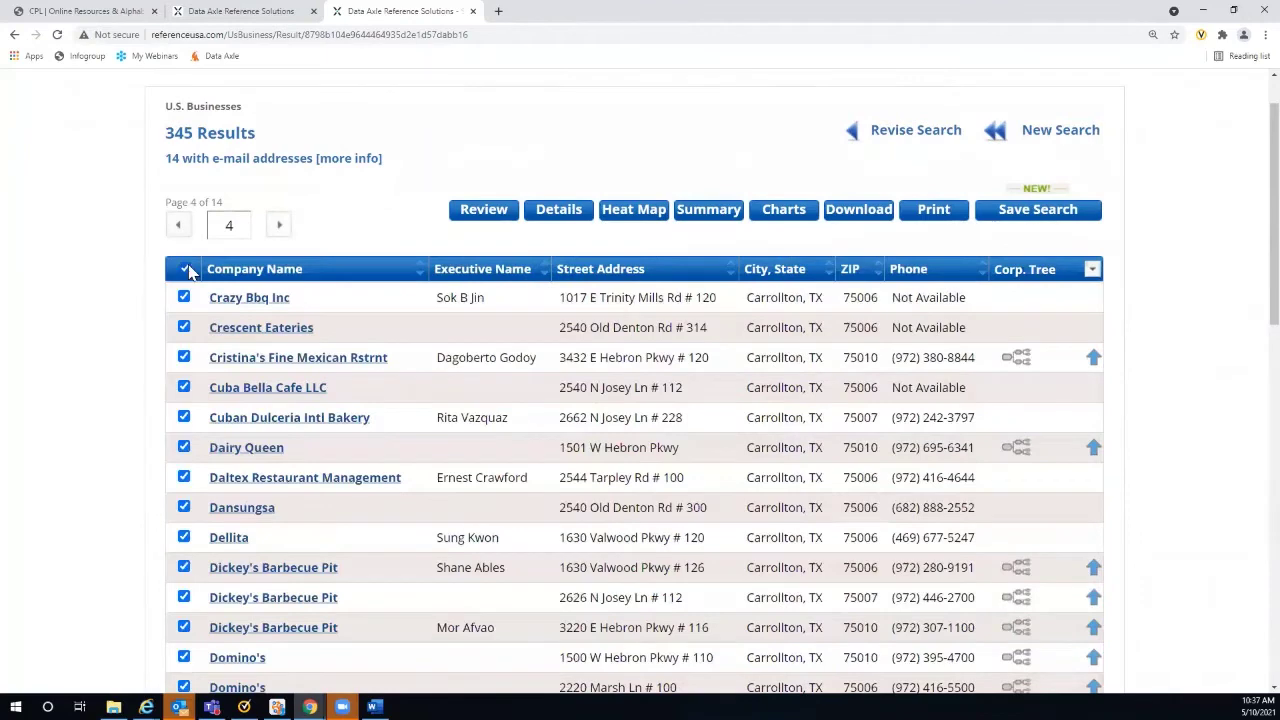
{"action": "left_click", "coordinate": [278, 226]}
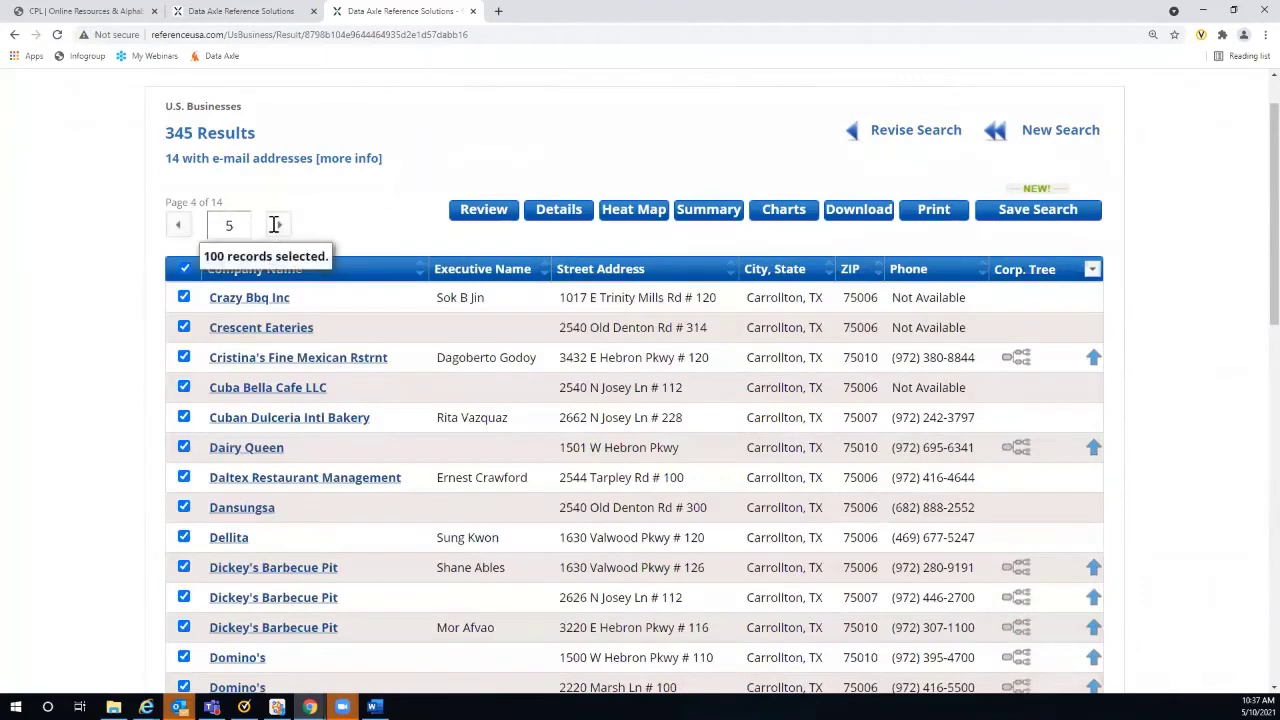
{"action": "left_click", "coordinate": [185, 270]}
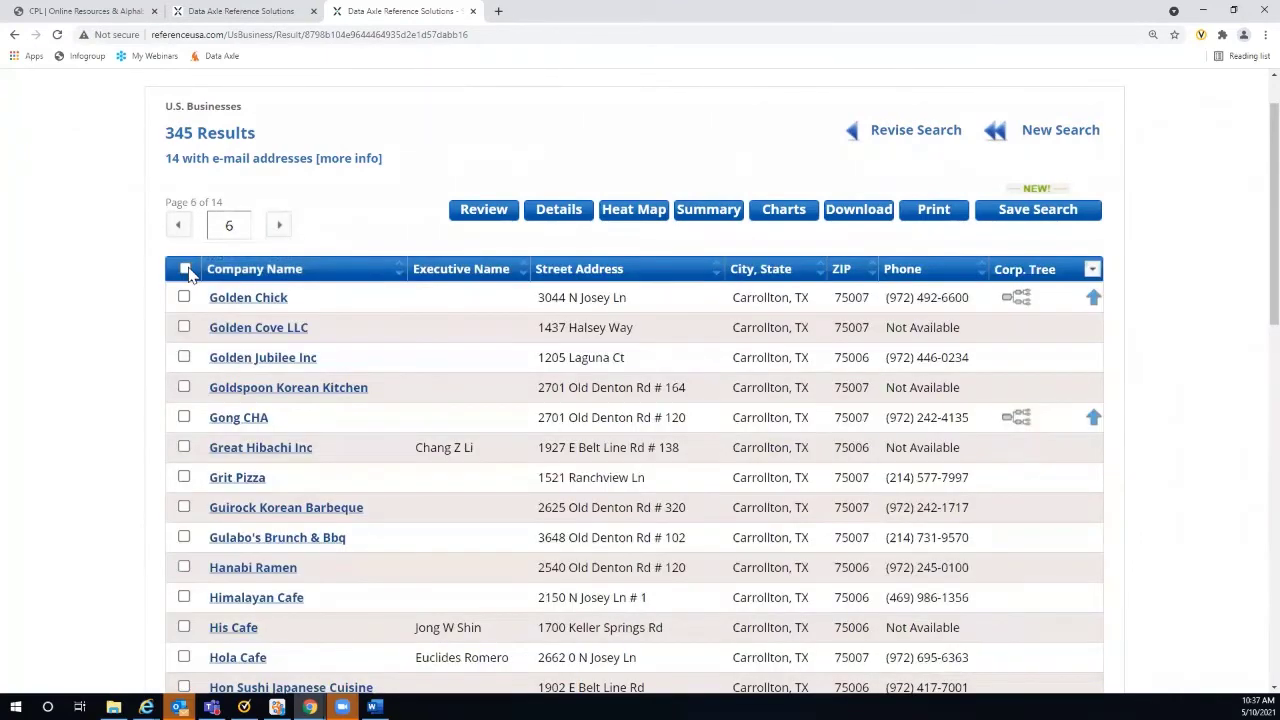
{"action": "left_click", "coordinate": [184, 268]}
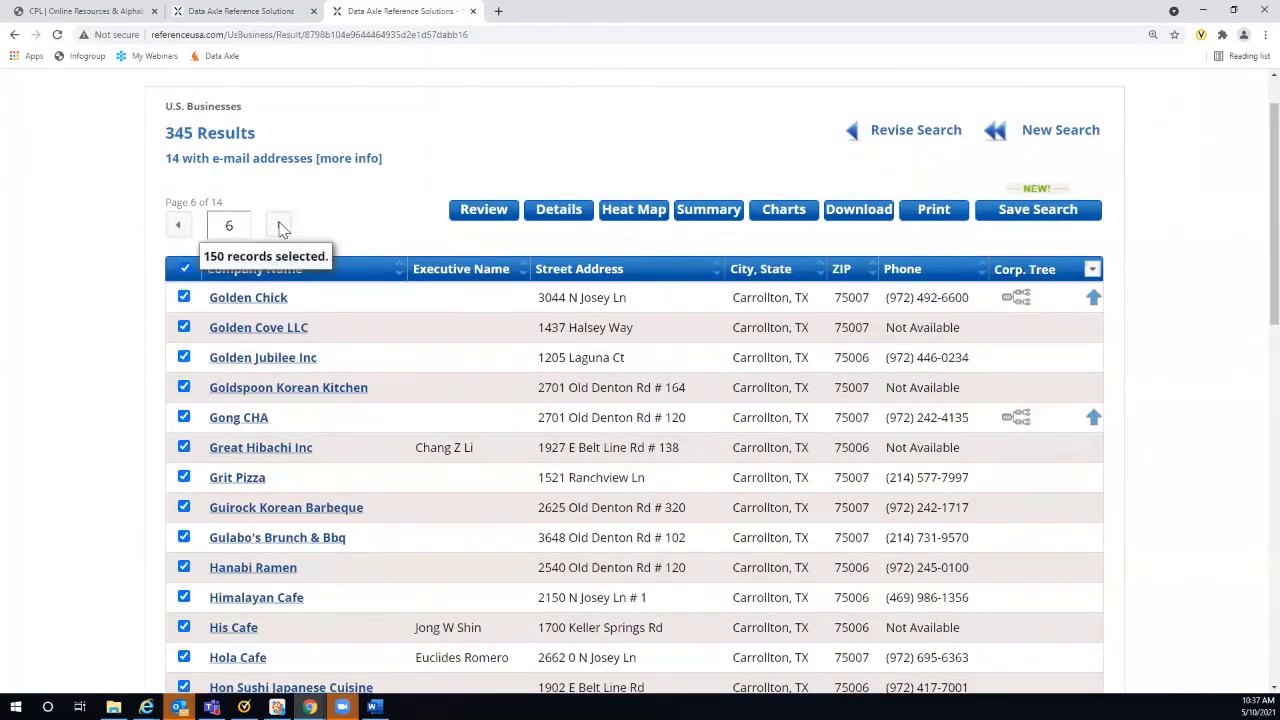
{"action": "left_click", "coordinate": [280, 226]}
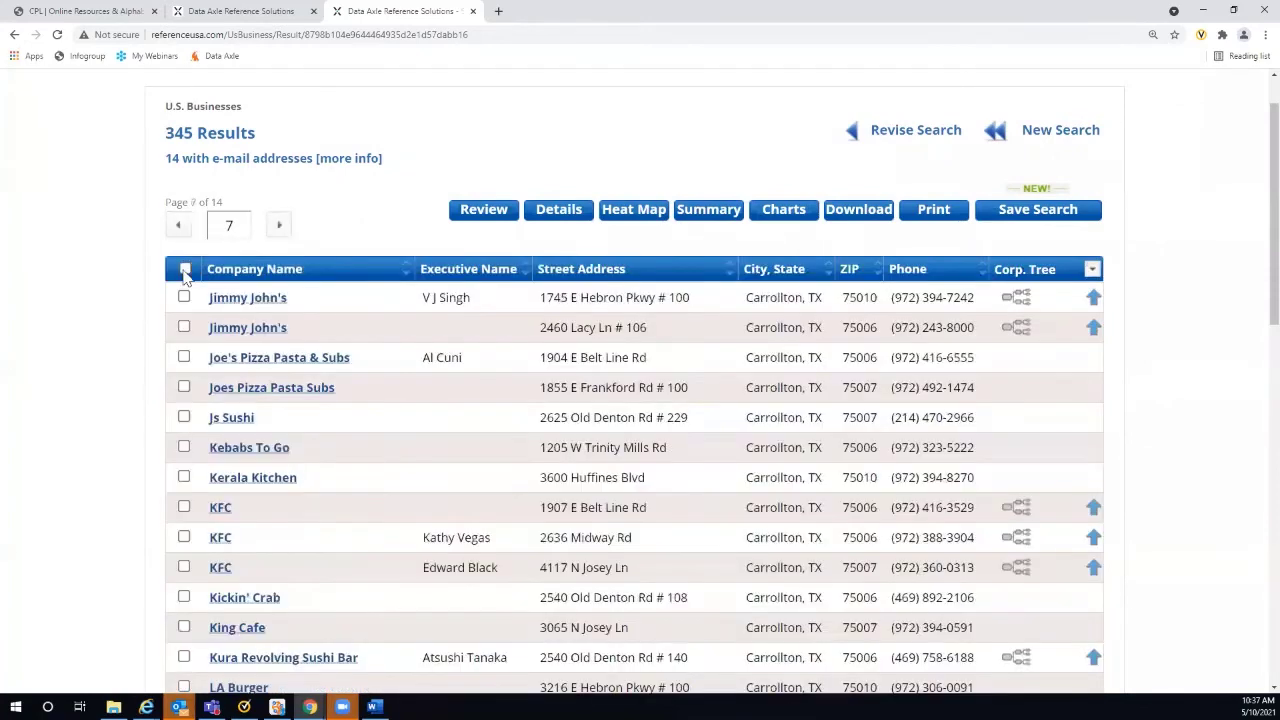
{"action": "left_click", "coordinate": [184, 268]}
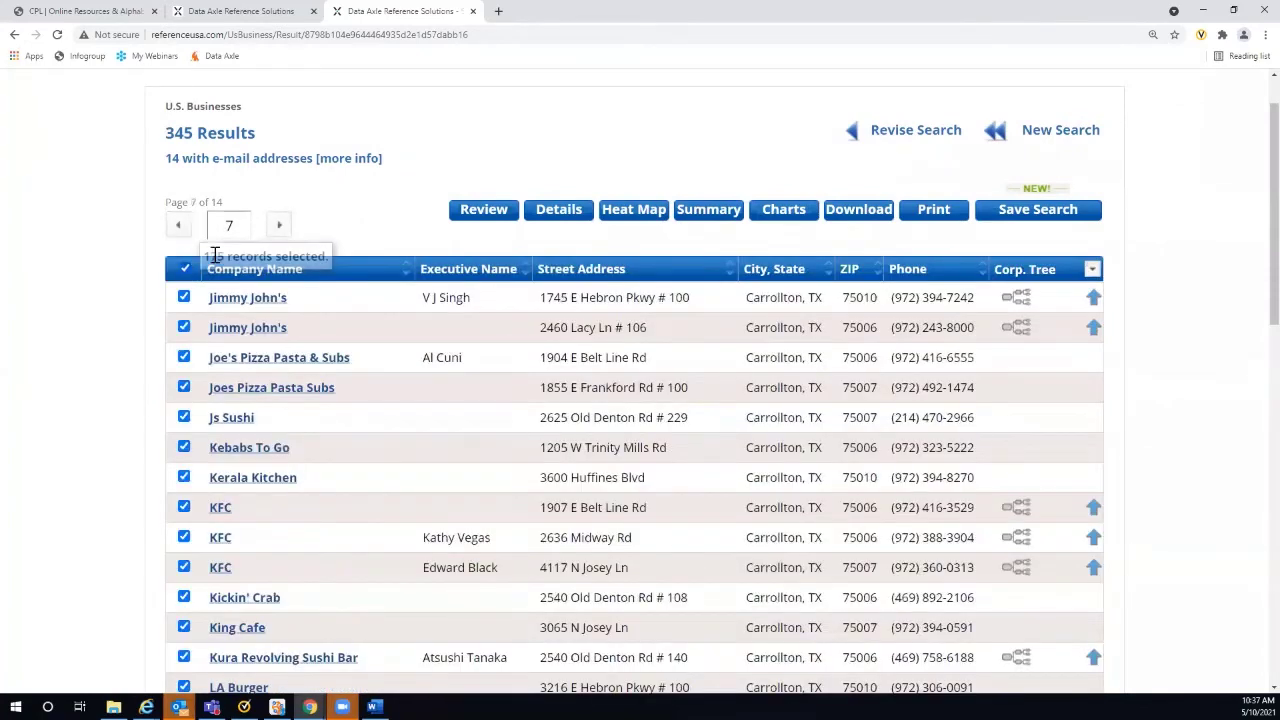
{"action": "left_click", "coordinate": [280, 226]}
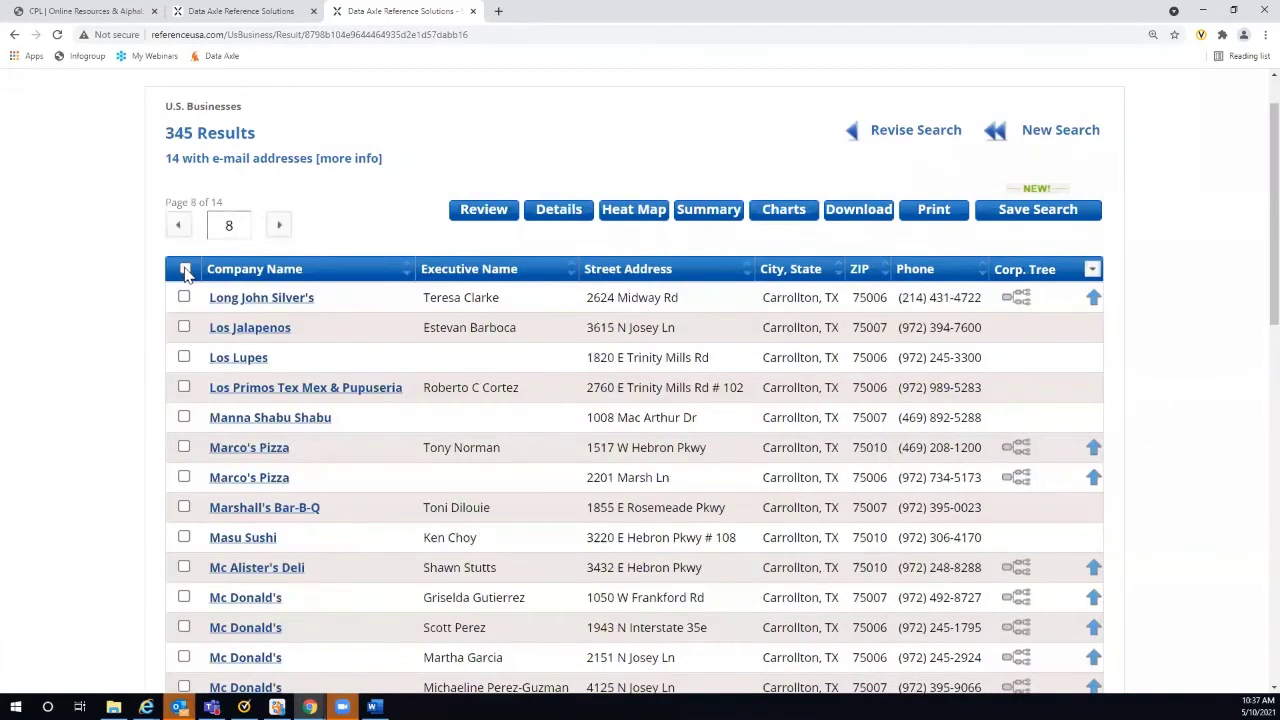
{"action": "left_click", "coordinate": [184, 268]}
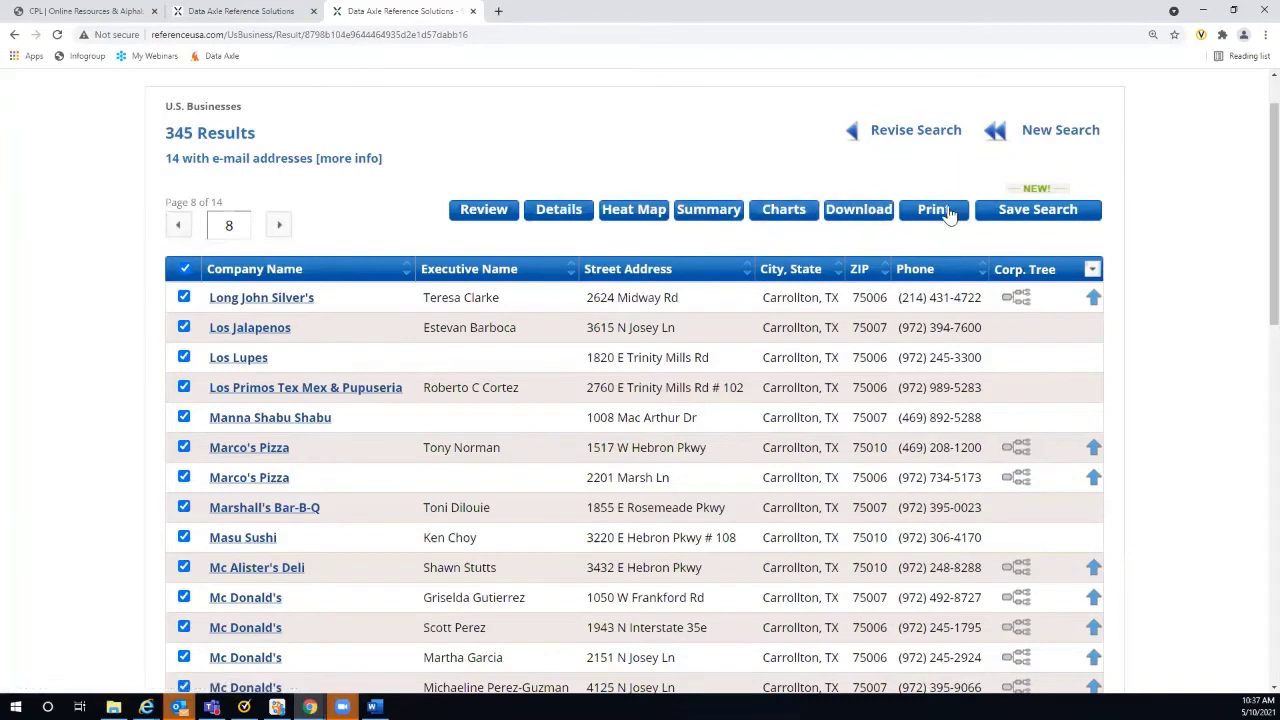
- Download the selected records as a comma-delimited file with the Summary level of detail
{"action": "left_click", "coordinate": [859, 220]}
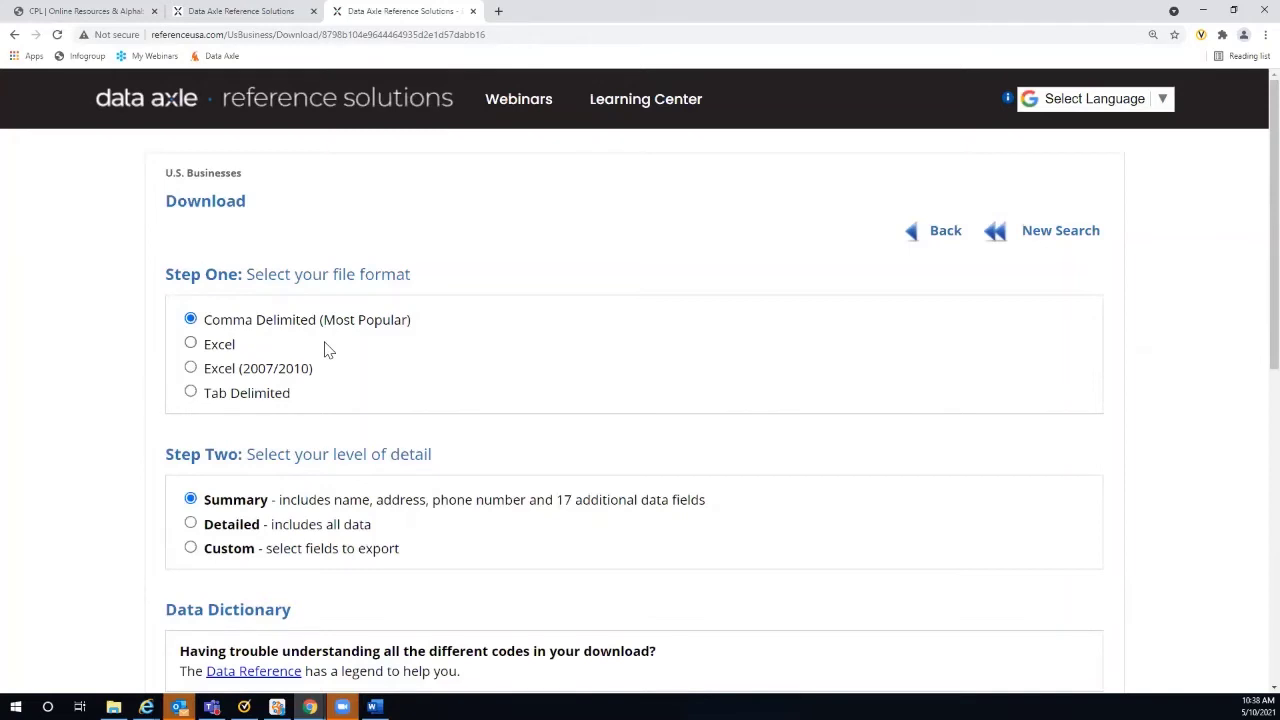
{"action": "scroll", "coordinate": [456, 330], "scroll_direction": "down", "scroll_amount": 1}
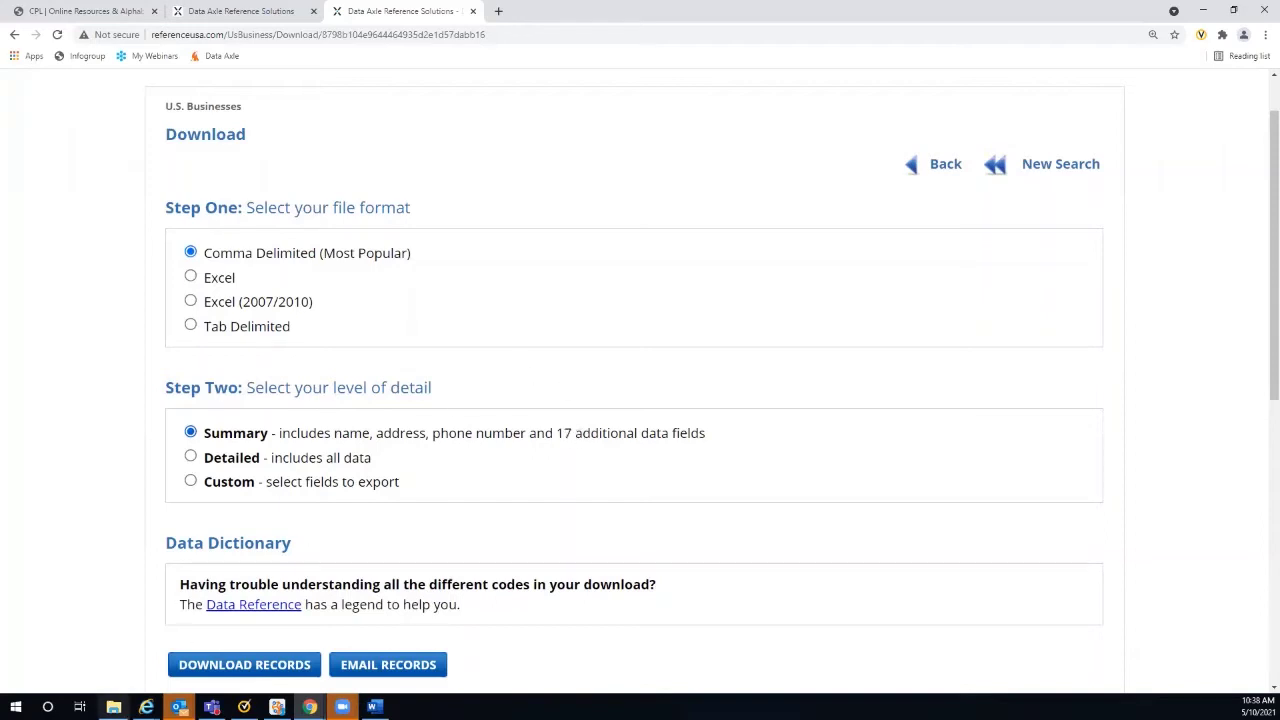
{"action": "left_click", "coordinate": [263, 666]}
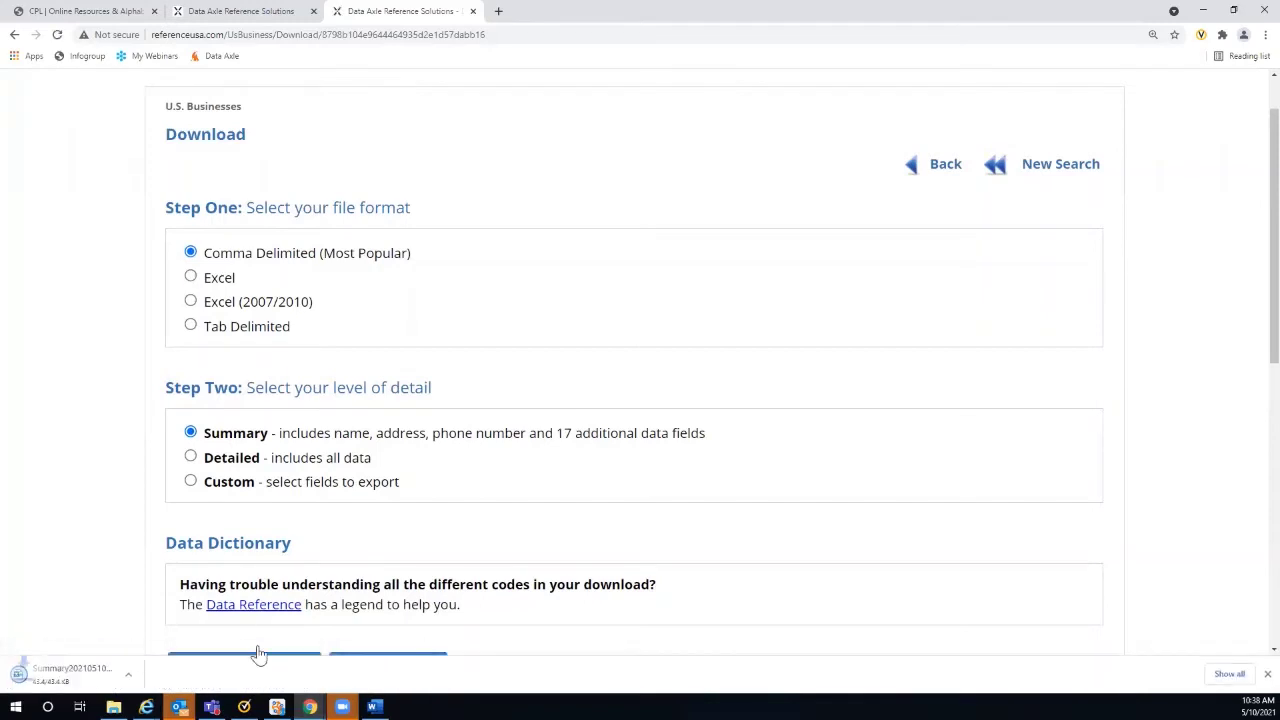
- Open the downloaded summary file in Excel, select the entire sheet to show its copy option, and close the workbook
{"action": "left_click", "coordinate": [66, 678]}
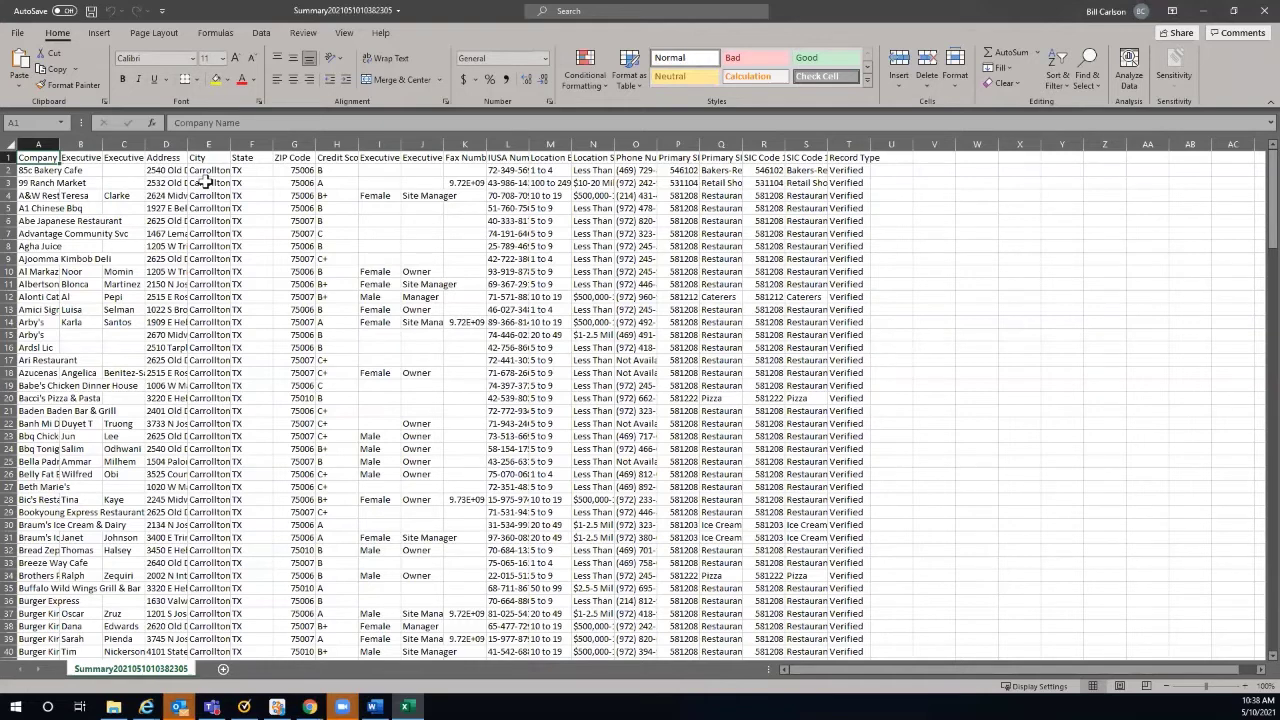
{"action": "left_click", "coordinate": [8, 143]}
{"action": "right_click", "coordinate": [80, 222]}
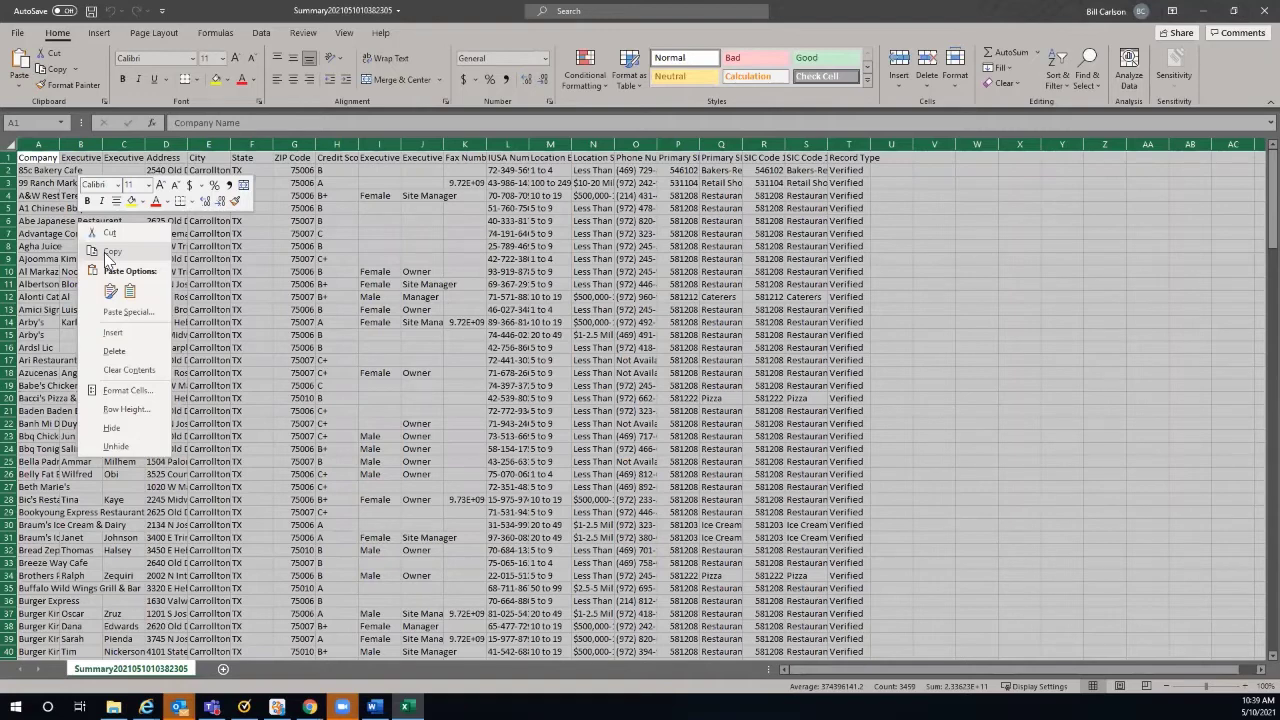
{"action": "left_click", "coordinate": [1025, 427]}
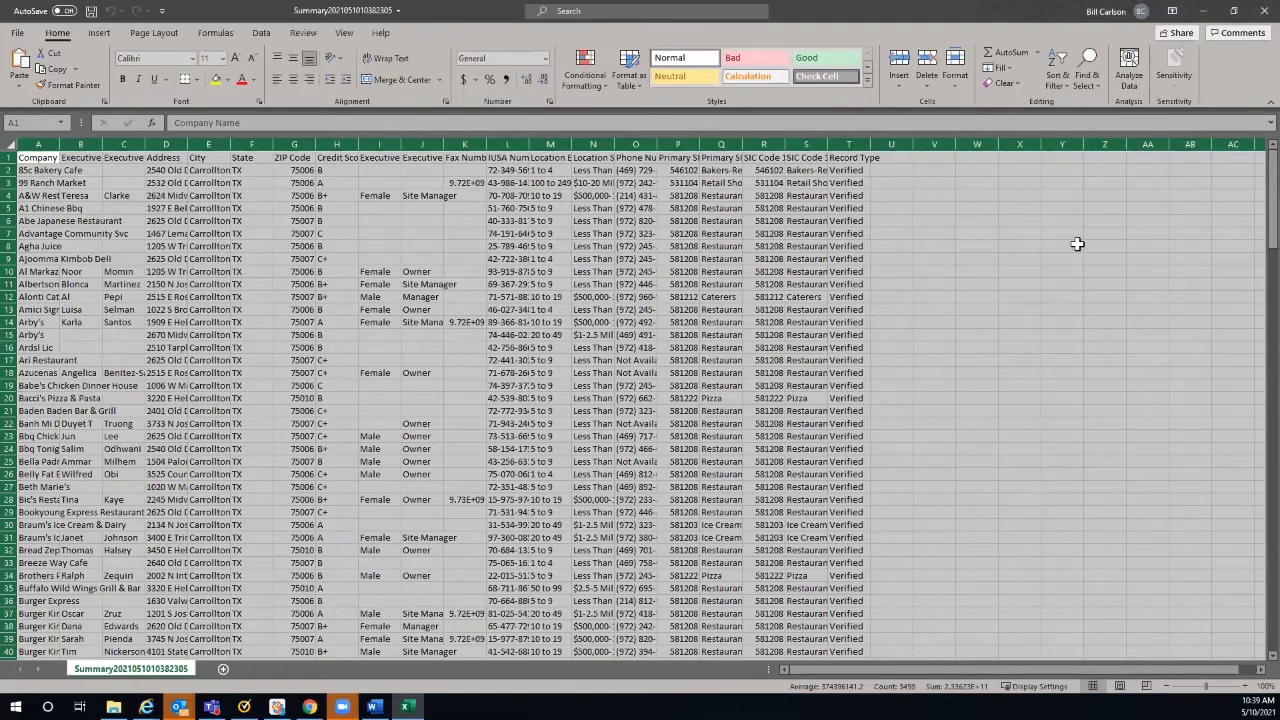
{"action": "left_click", "coordinate": [1254, 14]}
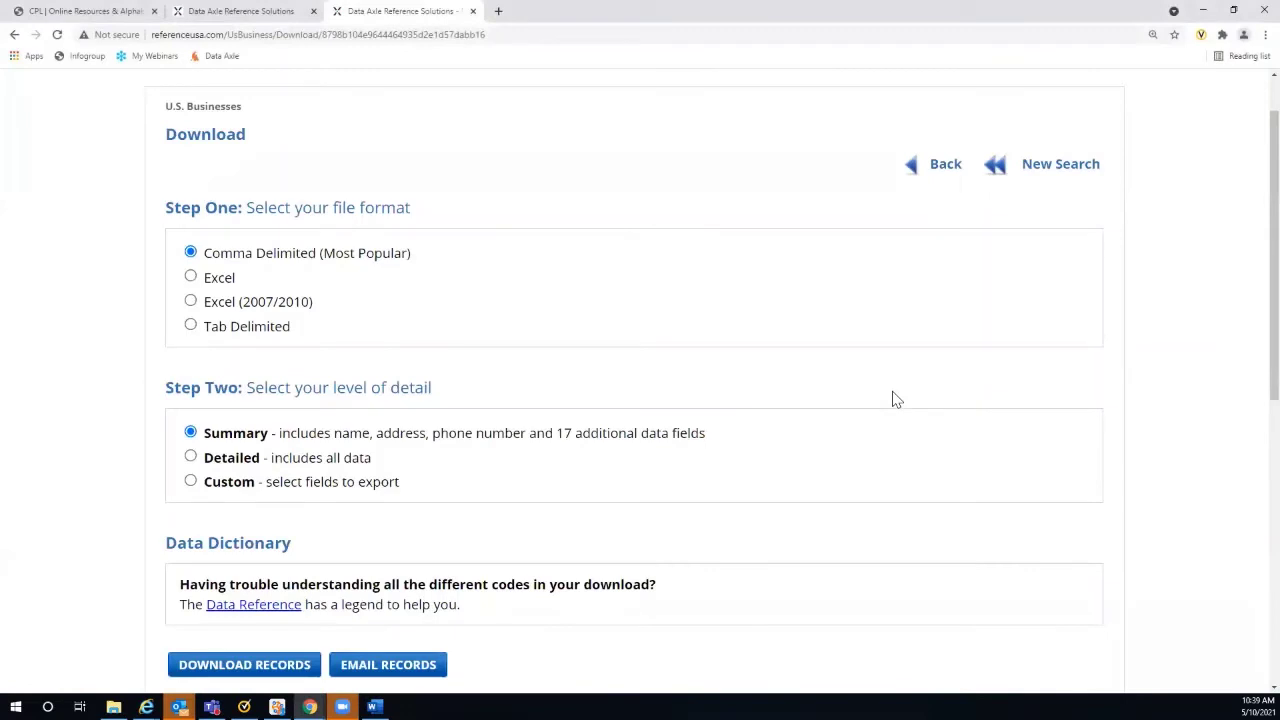
- Return to the results and rerun the unchanged search from its criteria page to clear the selected records
{"action": "left_click", "coordinate": [942, 176]}
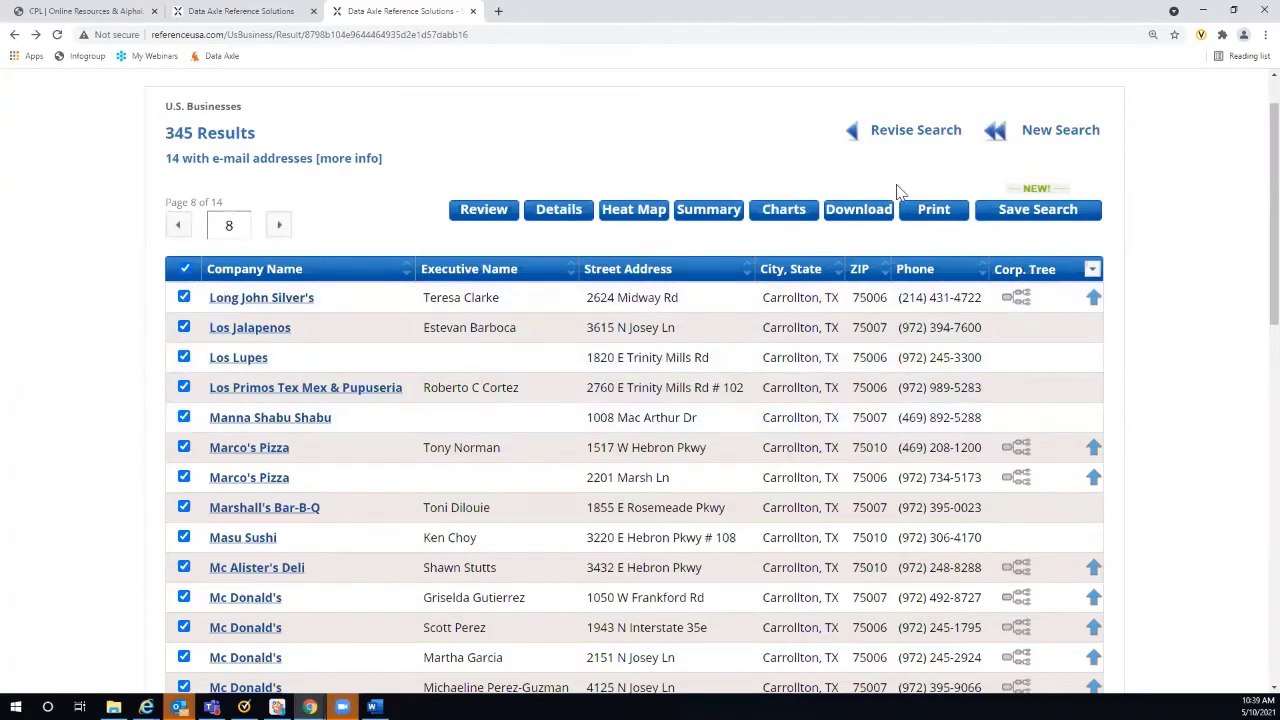
{"action": "left_click", "coordinate": [906, 136]}
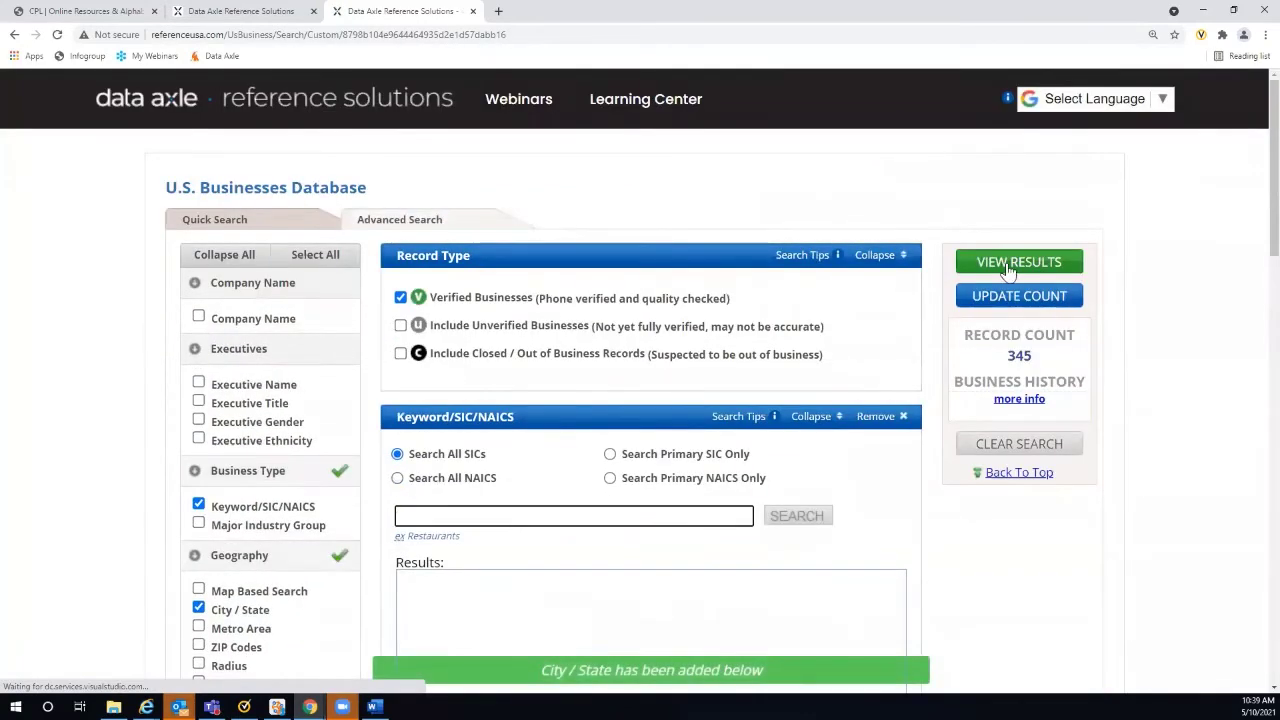
{"action": "left_click", "coordinate": [982, 258]}
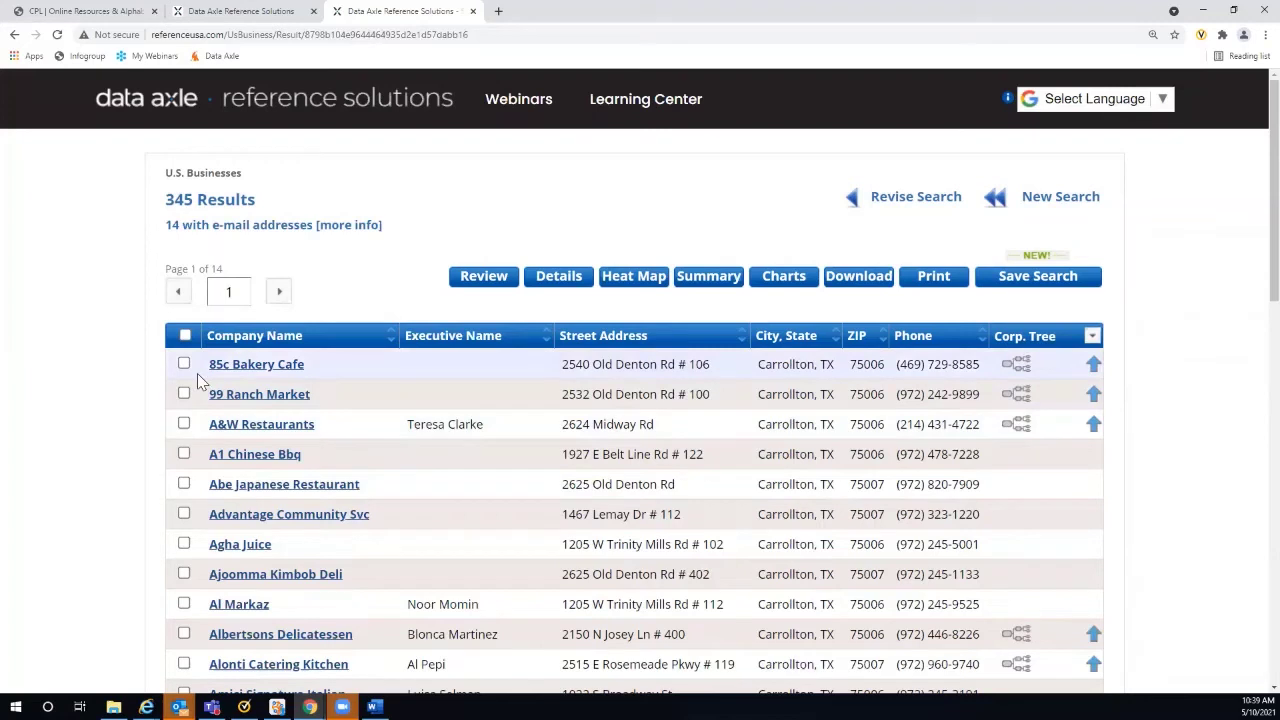
- Select all records on results pages 9 and 10, and clear the selection by rerunning the unchanged search
{"action": "left_click", "coordinate": [232, 291]}
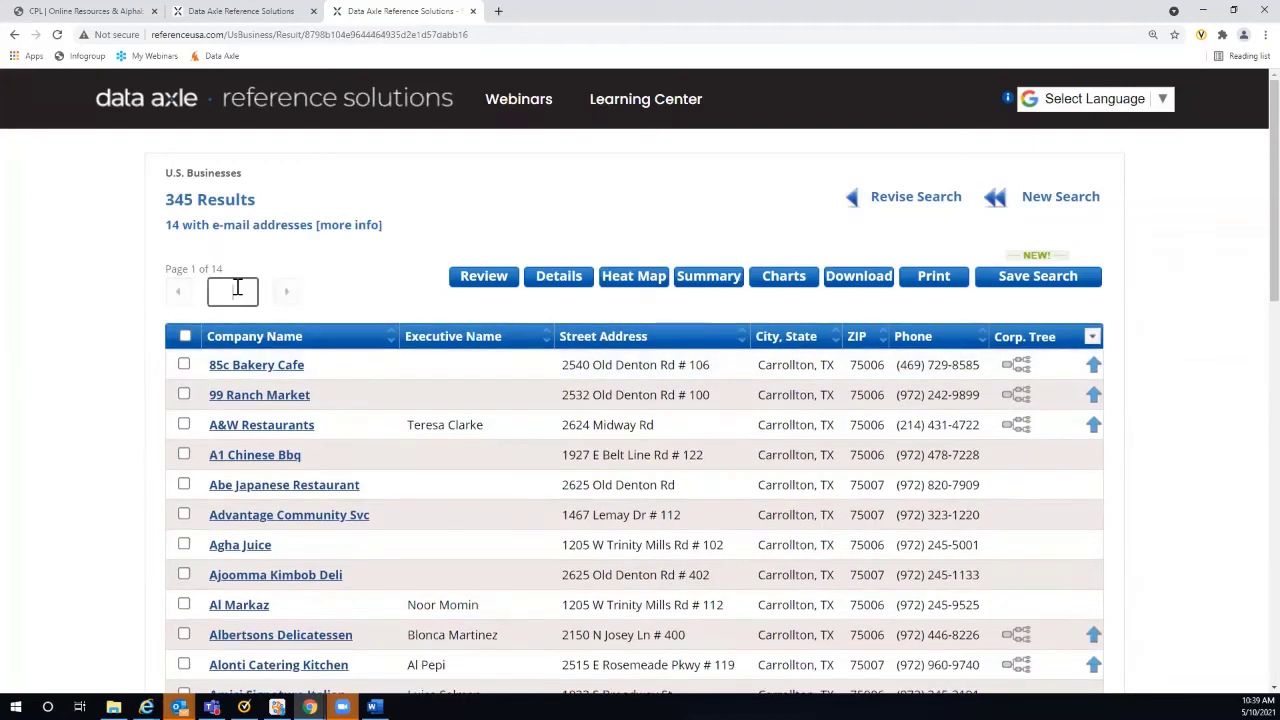
{"action": "type", "text": "9"}
{"action": "key", "text": "Return"}
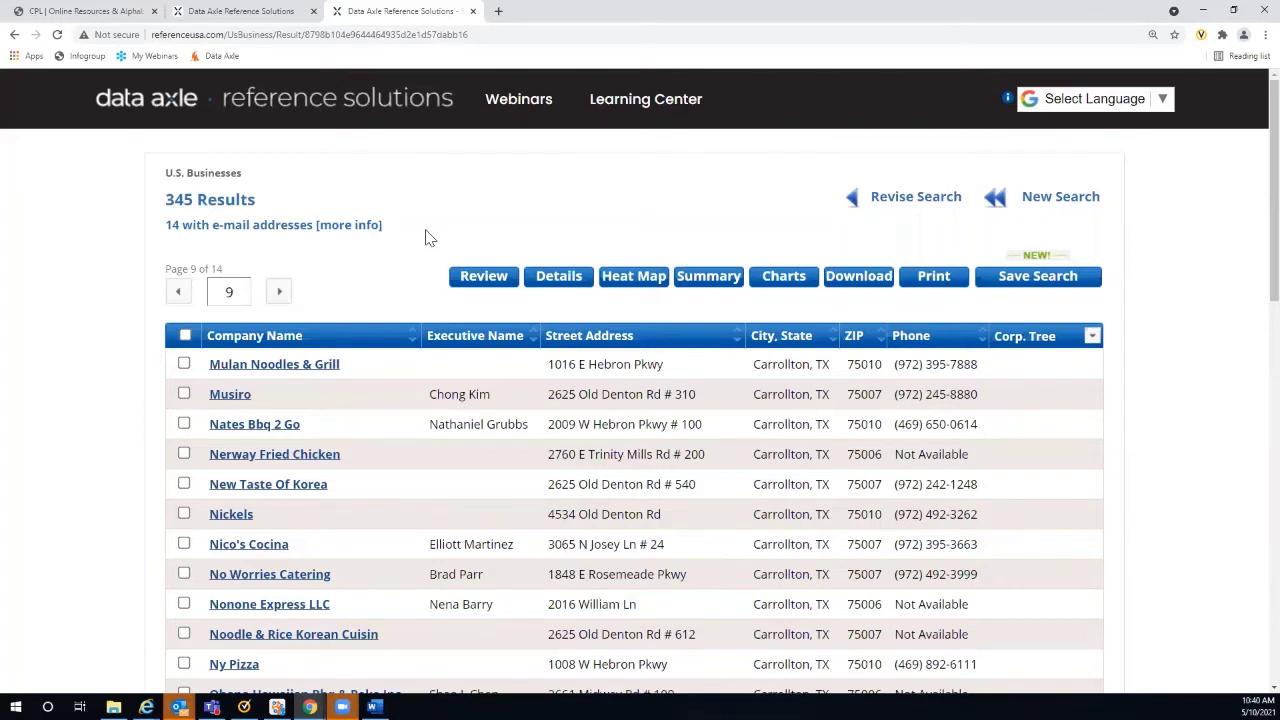
{"action": "left_click", "coordinate": [184, 335]}
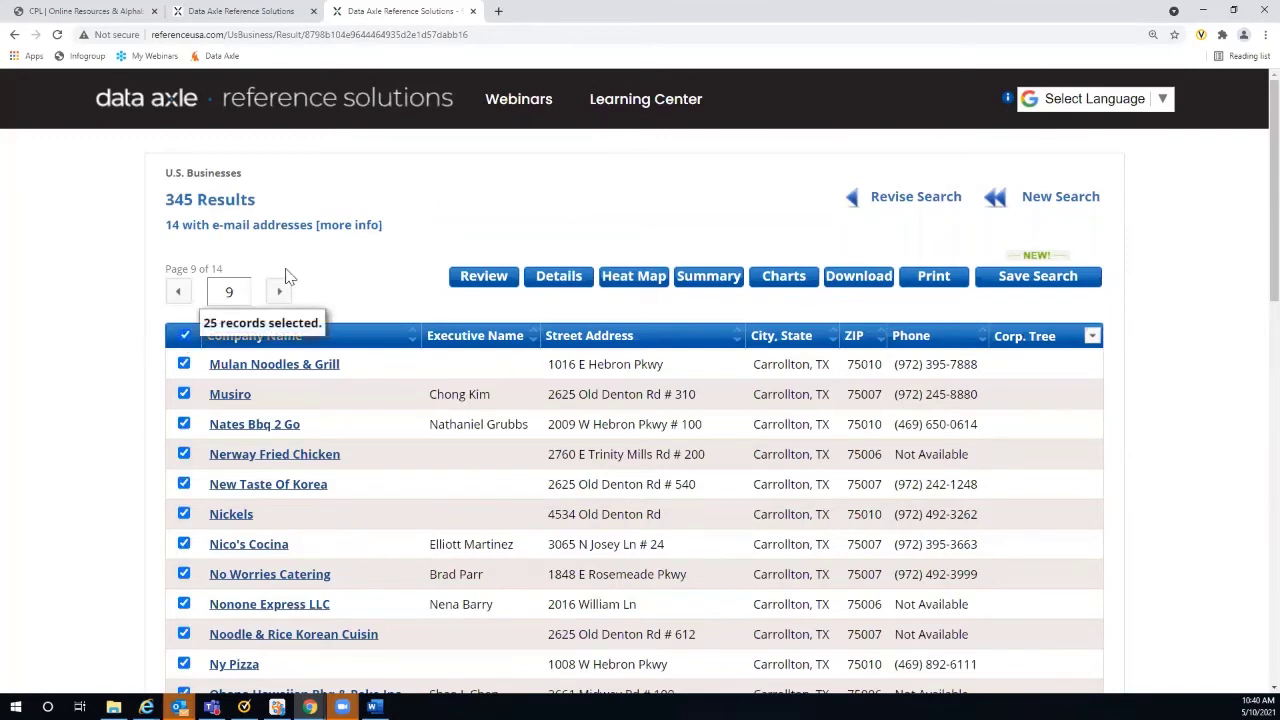
{"action": "left_click", "coordinate": [279, 291]}
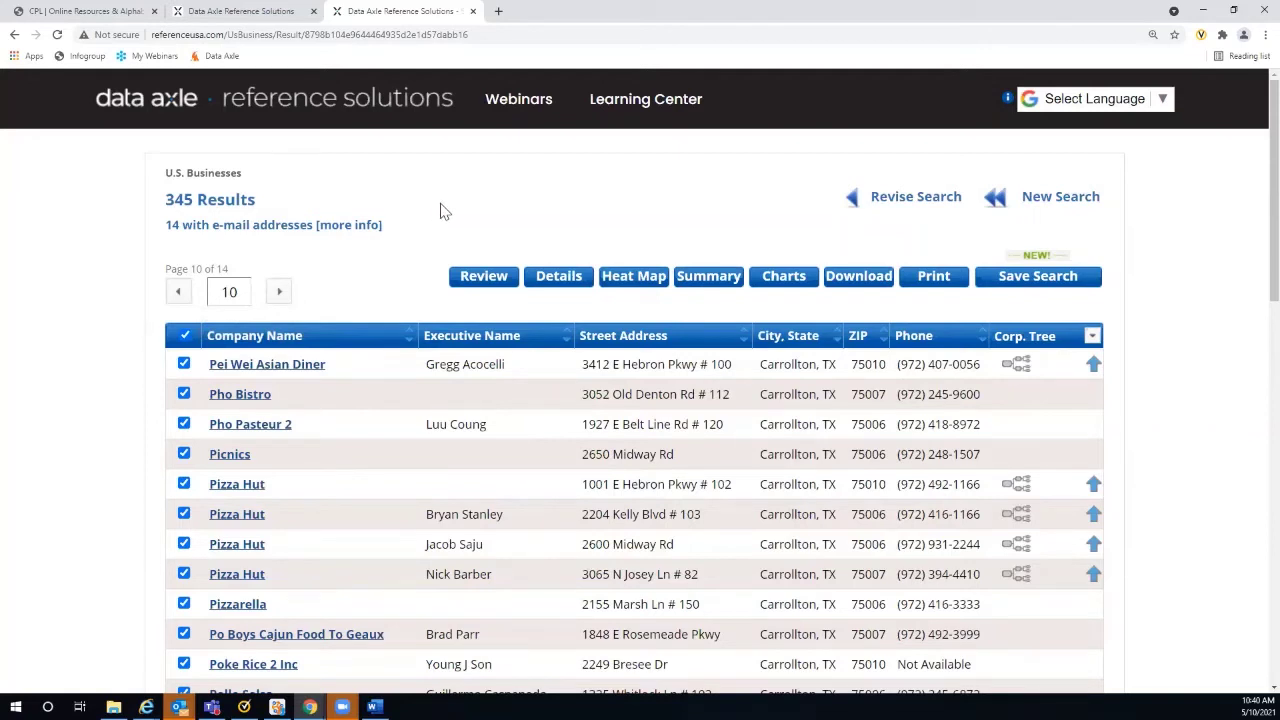
{"action": "left_click", "coordinate": [896, 204]}
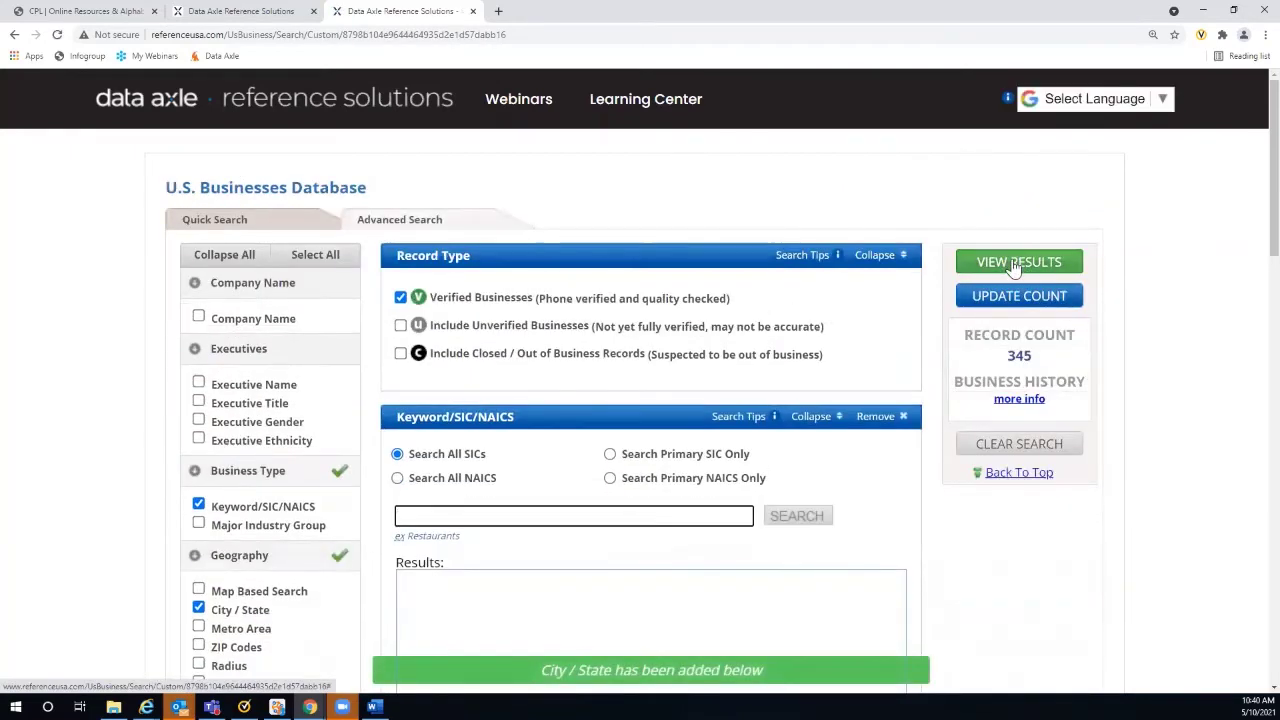
{"action": "left_click", "coordinate": [1016, 263]}
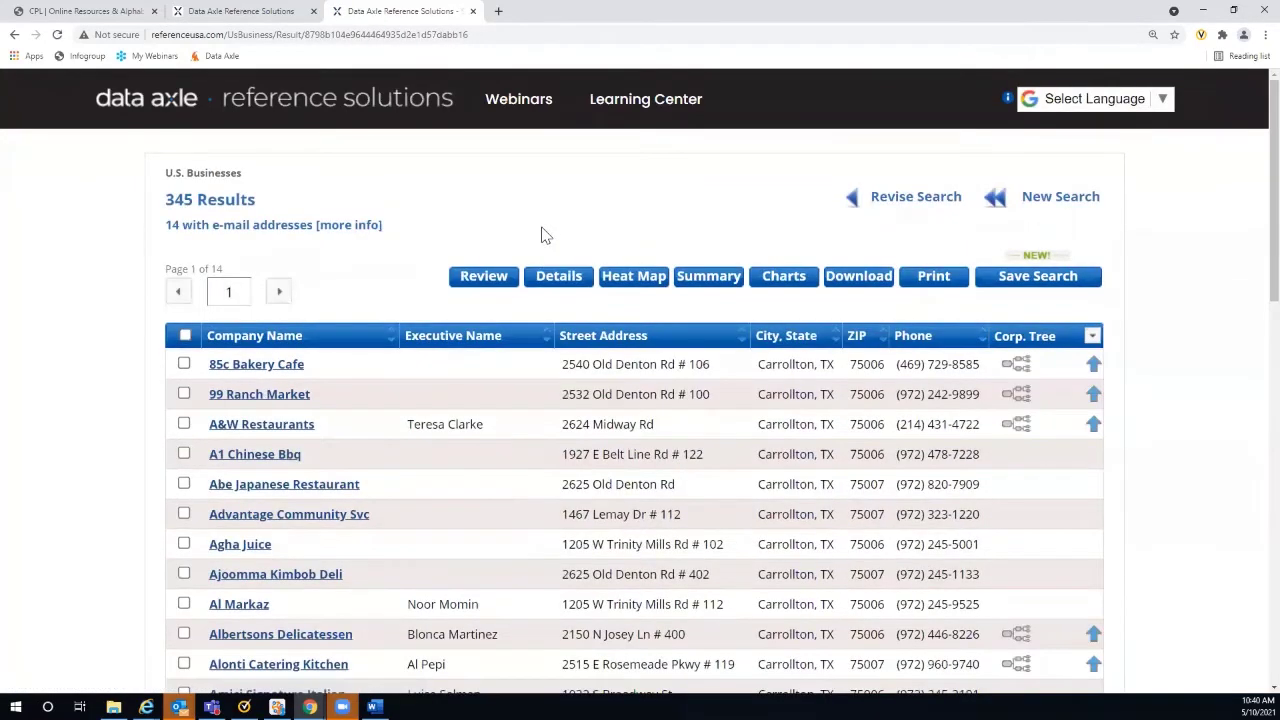
- Open the corporate tree of the Arby's on E Hebron Pkwy, collapse the Arby's branches and examine Roark Capital Group's subsidiaries
{"action": "scroll", "coordinate": [548, 235], "scroll_direction": "down", "scroll_amount": 4}
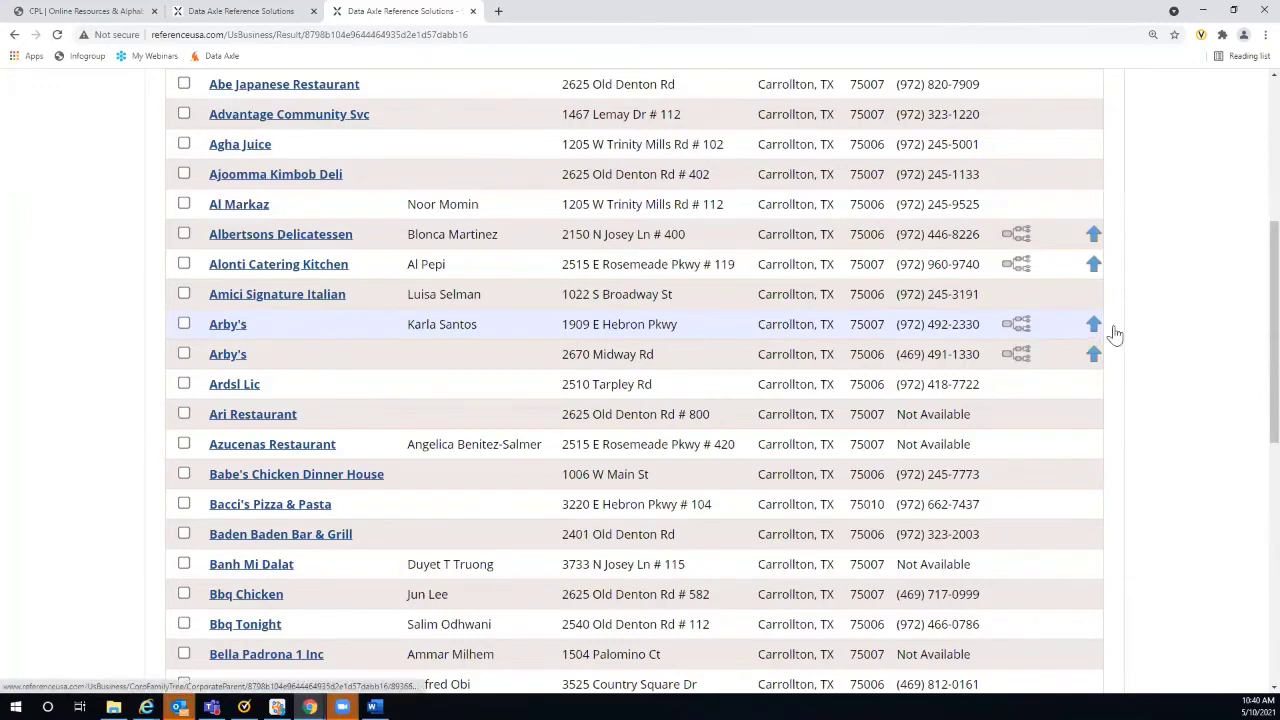
{"action": "scroll", "coordinate": [1114, 334], "scroll_direction": "up", "scroll_amount": 2}
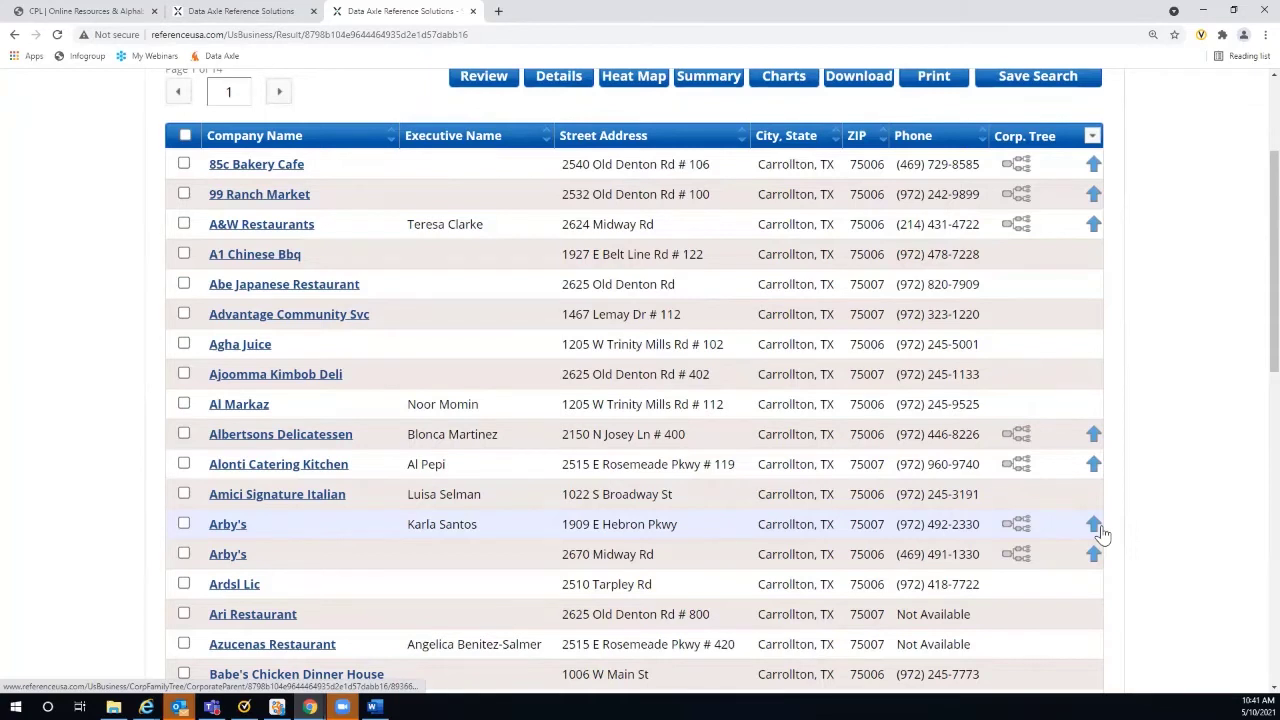
{"action": "left_click", "coordinate": [1012, 528]}
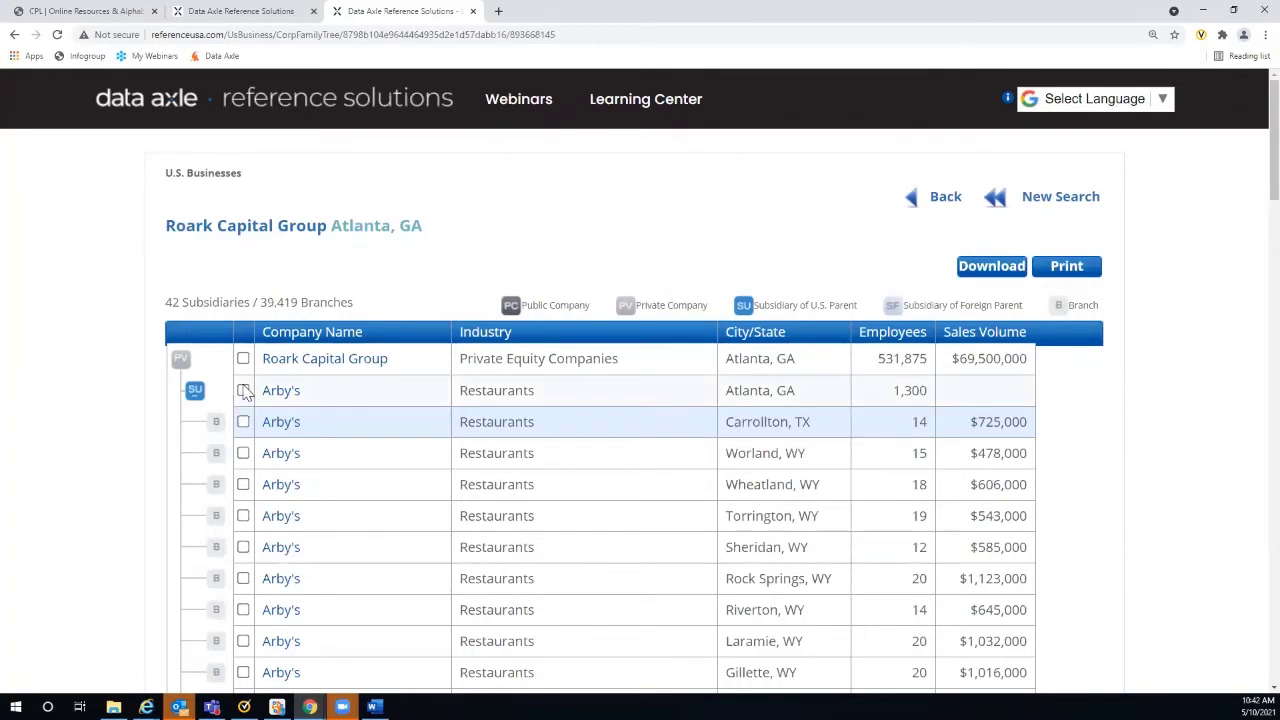
{"action": "left_click", "coordinate": [195, 392]}
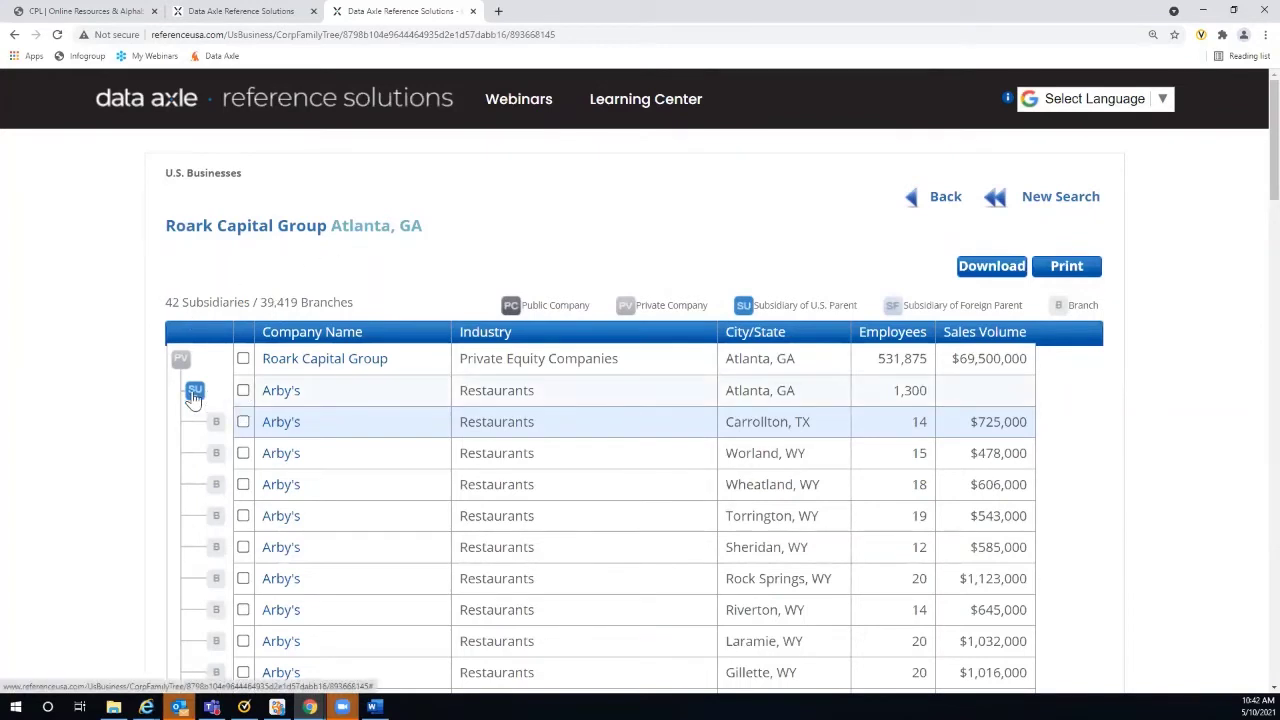
{"action": "scroll", "coordinate": [97, 383], "scroll_direction": "down", "scroll_amount": 2}
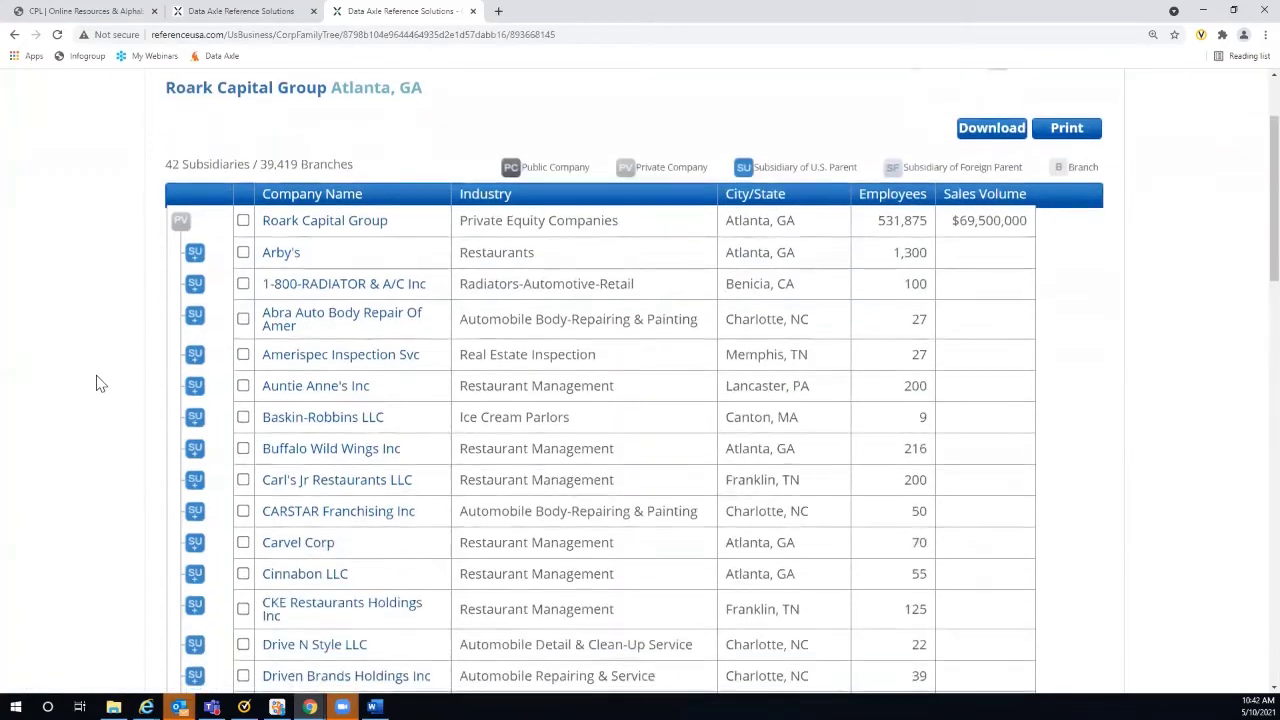
{"action": "scroll", "coordinate": [97, 383], "scroll_direction": "down", "scroll_amount": 1}
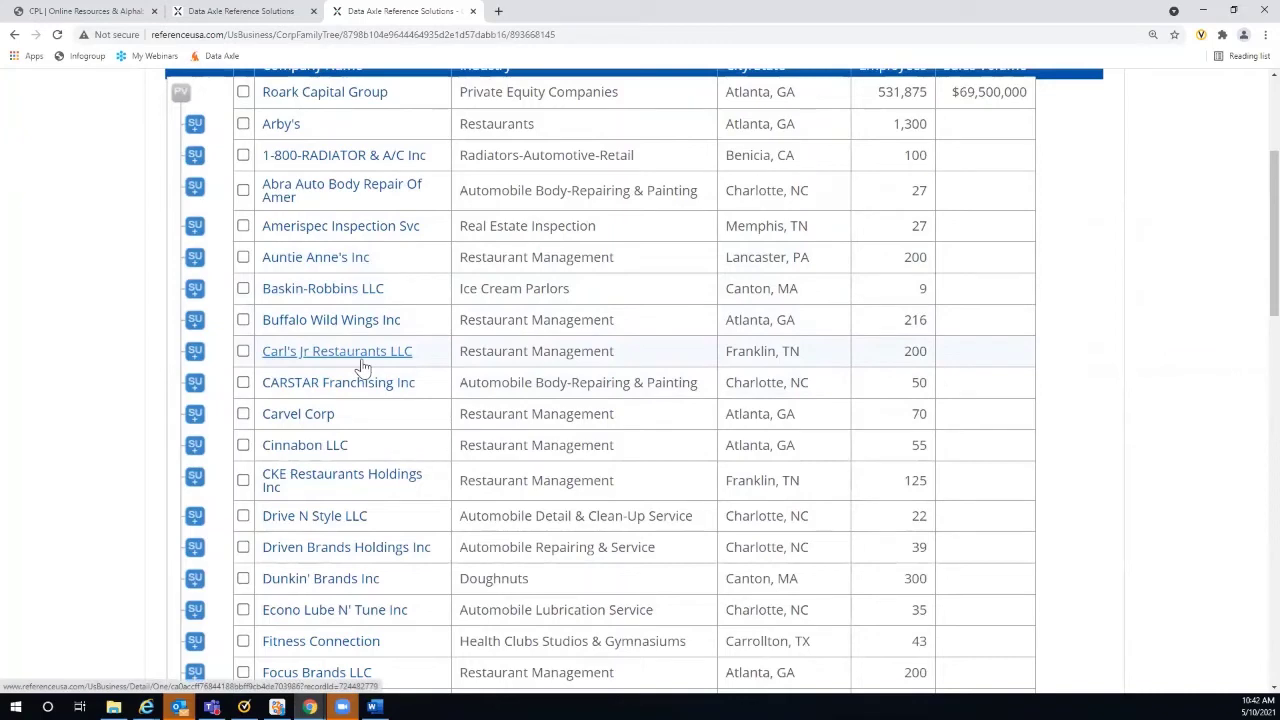
- Expand the Mcalister's LLC subsidiary in Roark Capital Group's corporate tree and examine its branch locations
{"action": "scroll", "coordinate": [445, 370], "scroll_direction": "down", "scroll_amount": 2}
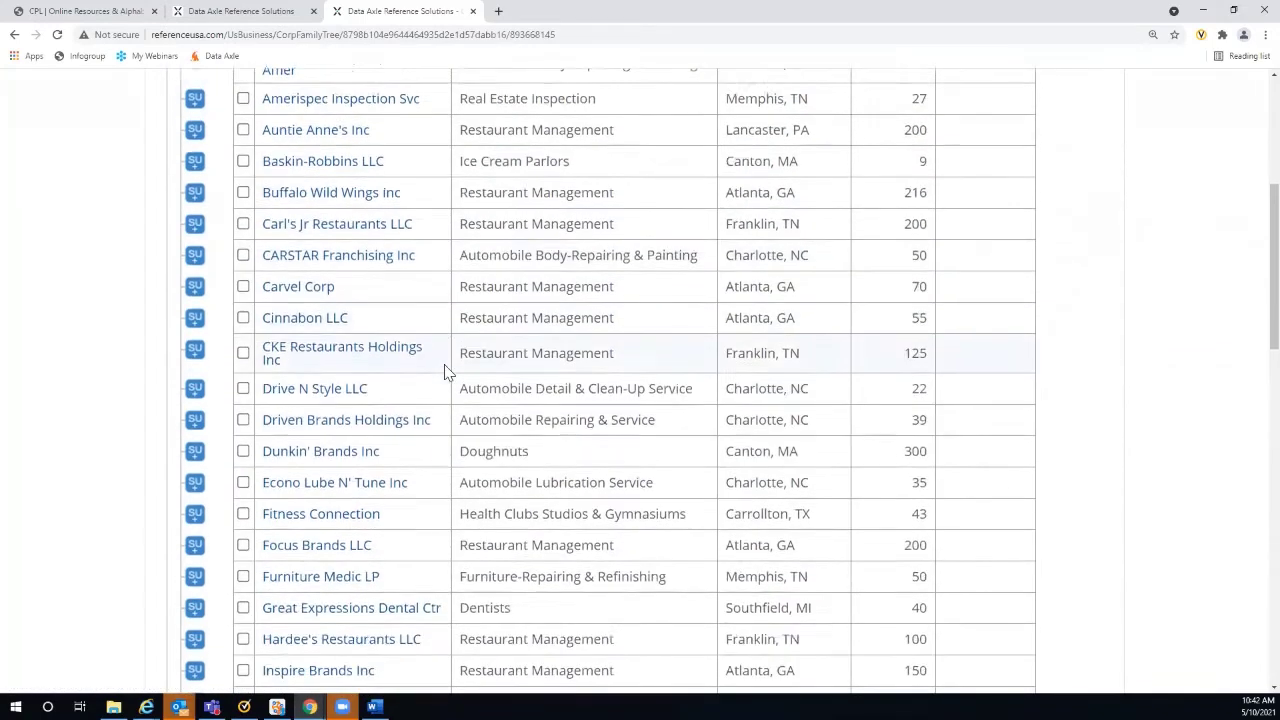
{"action": "scroll", "coordinate": [445, 371], "scroll_direction": "down", "scroll_amount": 1}
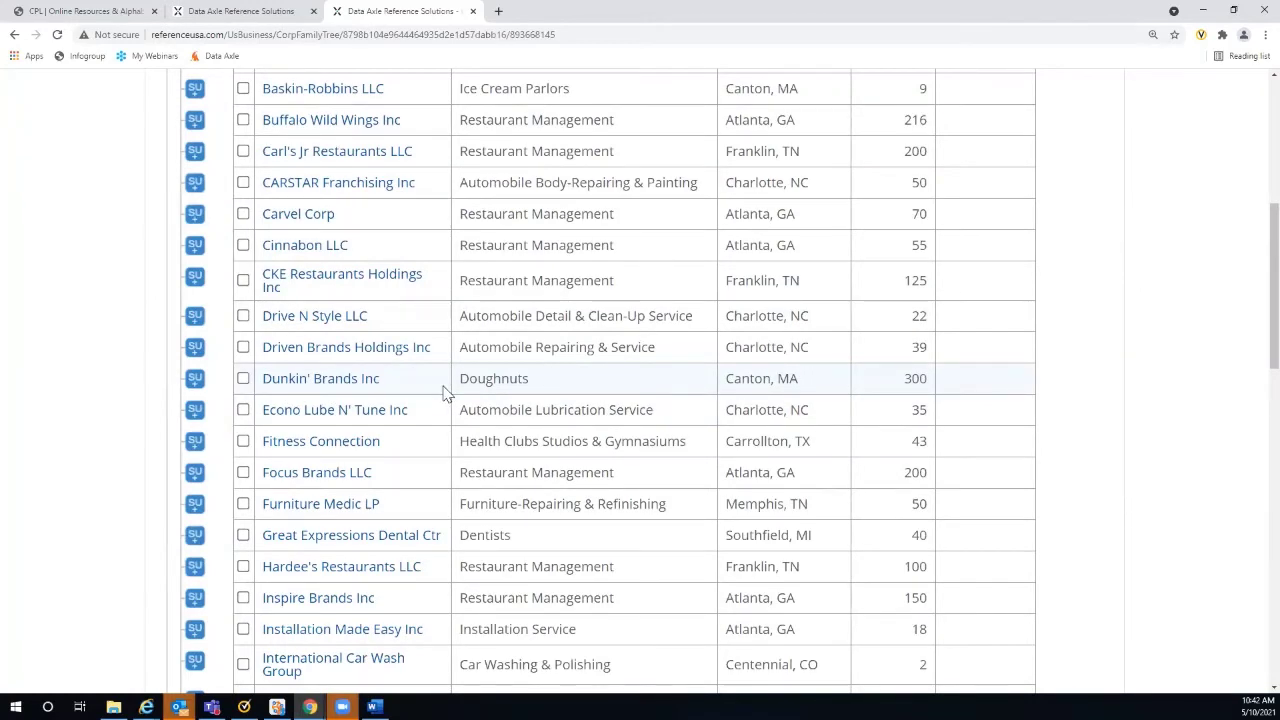
{"action": "scroll", "coordinate": [393, 370], "scroll_direction": "down", "scroll_amount": 3}
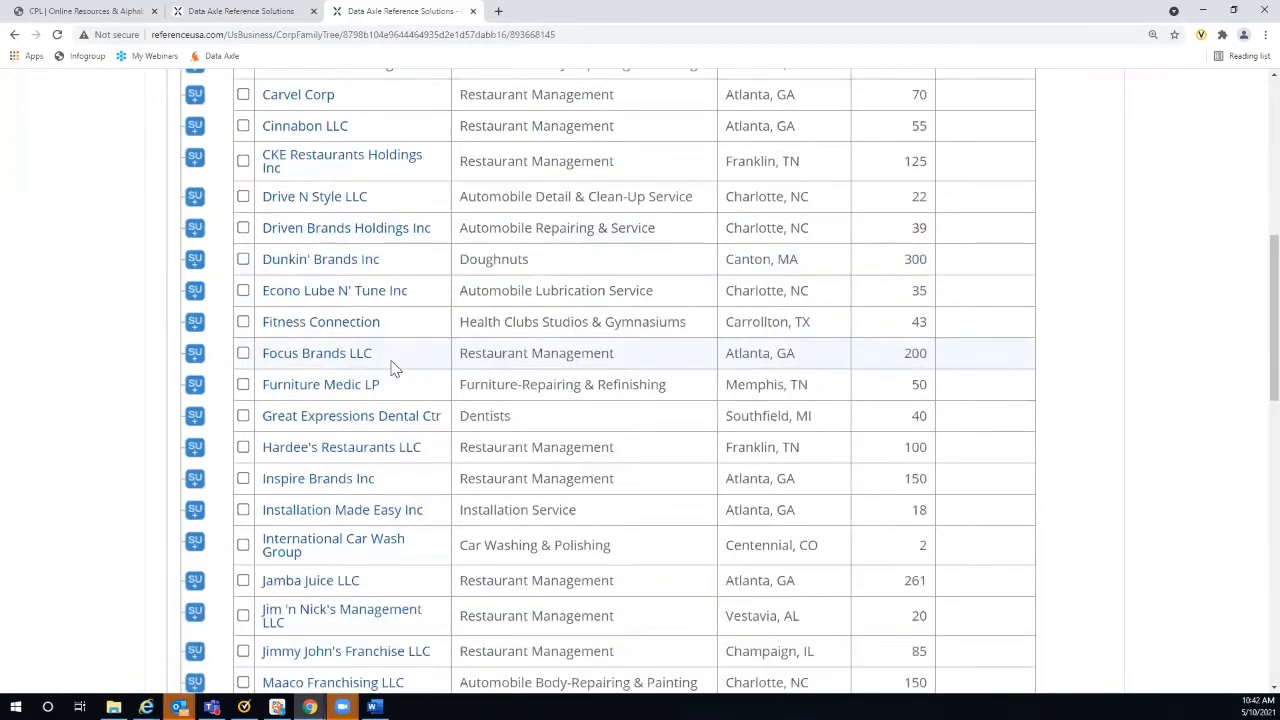
{"action": "scroll", "coordinate": [393, 370], "scroll_direction": "down", "scroll_amount": 1}
{"action": "scroll", "coordinate": [392, 367], "scroll_direction": "down", "scroll_amount": 1}
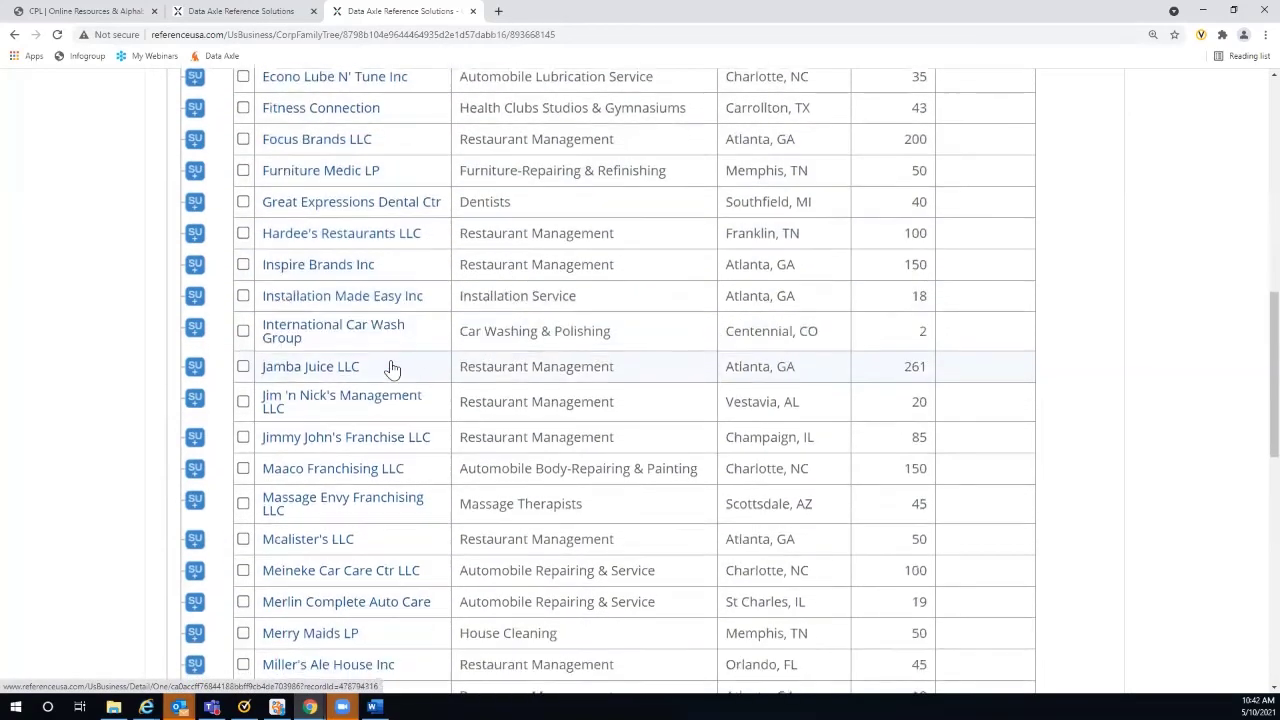
{"action": "scroll", "coordinate": [436, 355], "scroll_direction": "down", "scroll_amount": 1}
{"action": "scroll", "coordinate": [436, 355], "scroll_direction": "down", "scroll_amount": 1}
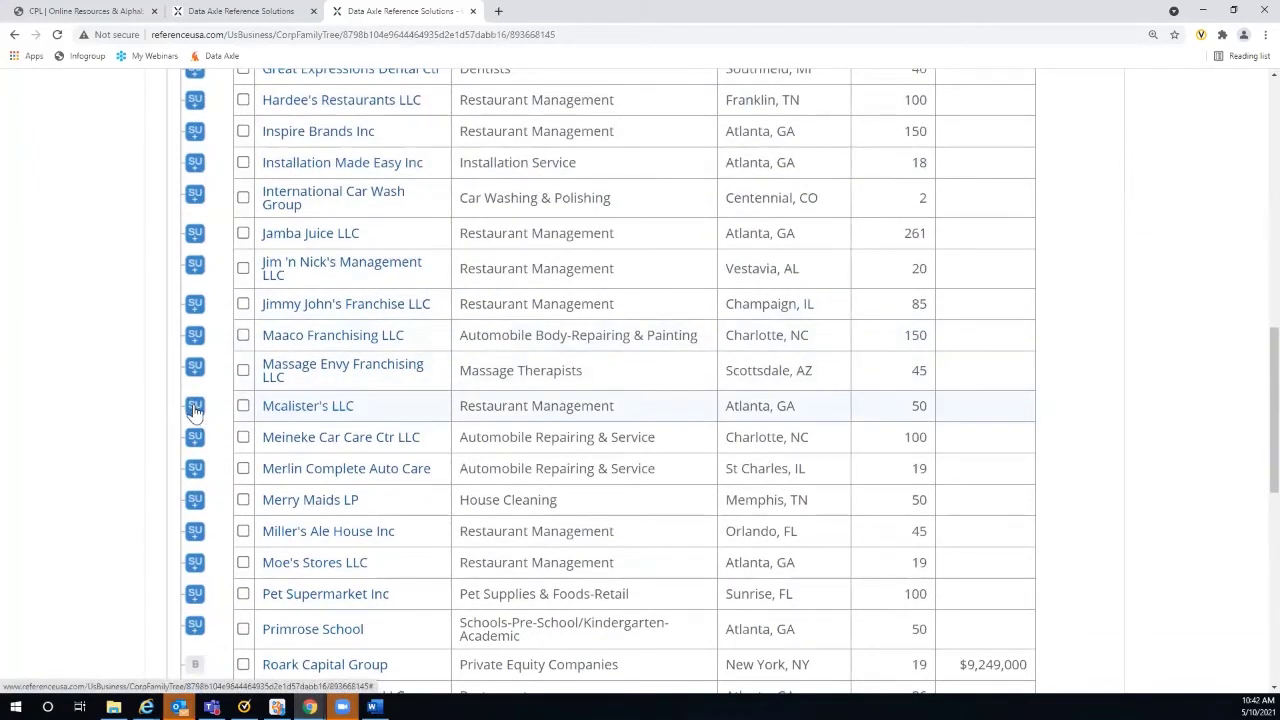
{"action": "left_click", "coordinate": [195, 408]}
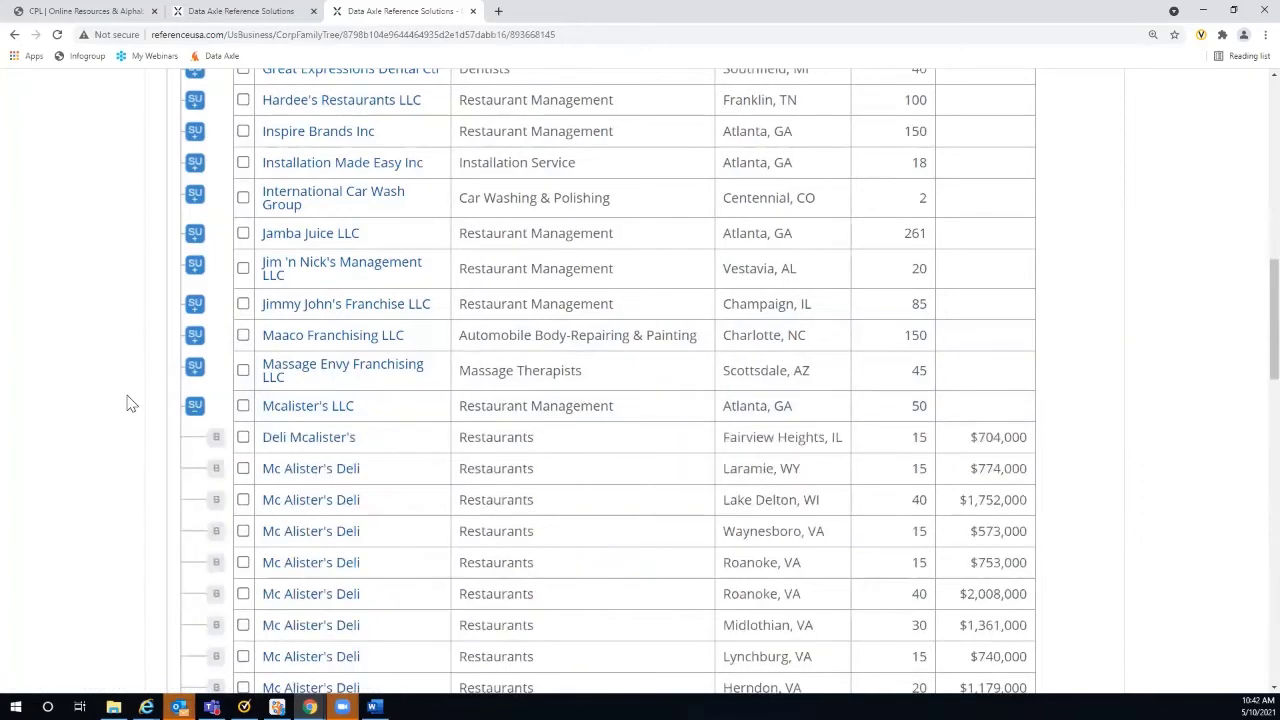
{"action": "scroll", "coordinate": [127, 397], "scroll_direction": "down", "scroll_amount": 2}
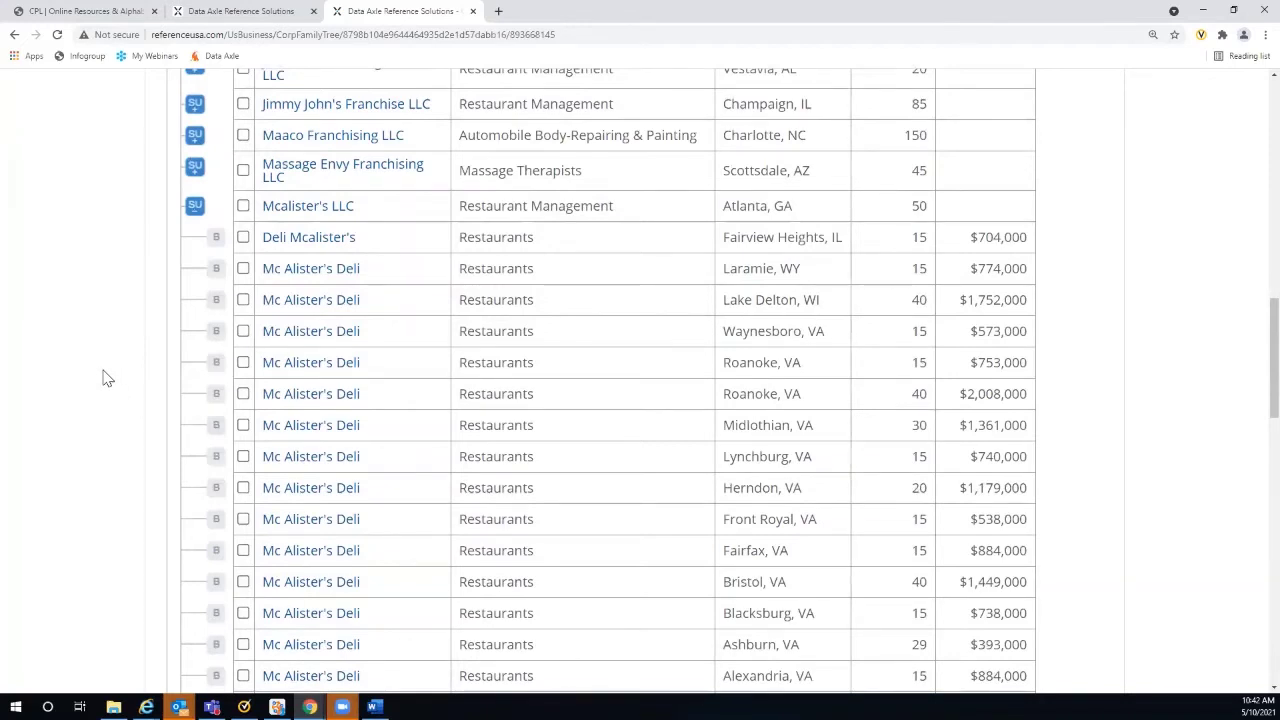
- Return from the corporate tree to the search results and open the detailed record of the Arby's on E Hebron Pkwy
{"action": "scroll", "coordinate": [1183, 397], "scroll_direction": "up", "scroll_amount": 10}
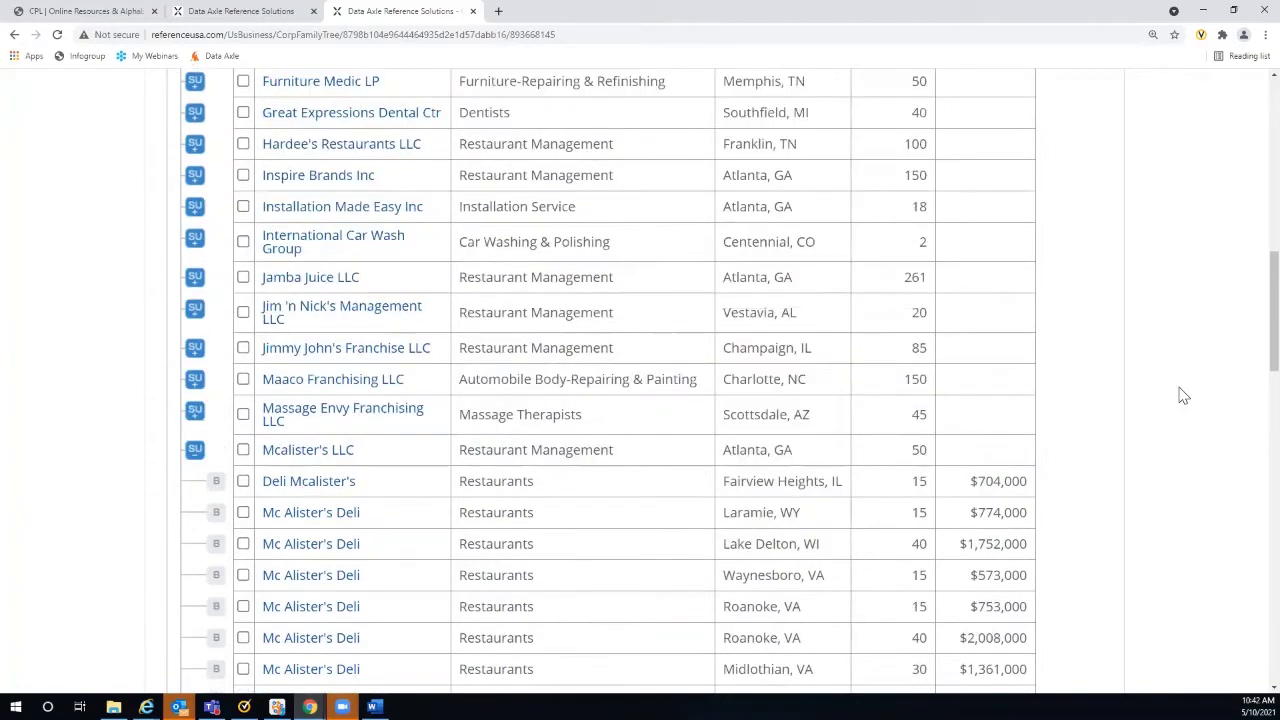
{"action": "scroll", "coordinate": [1183, 394], "scroll_direction": "up", "scroll_amount": 1}
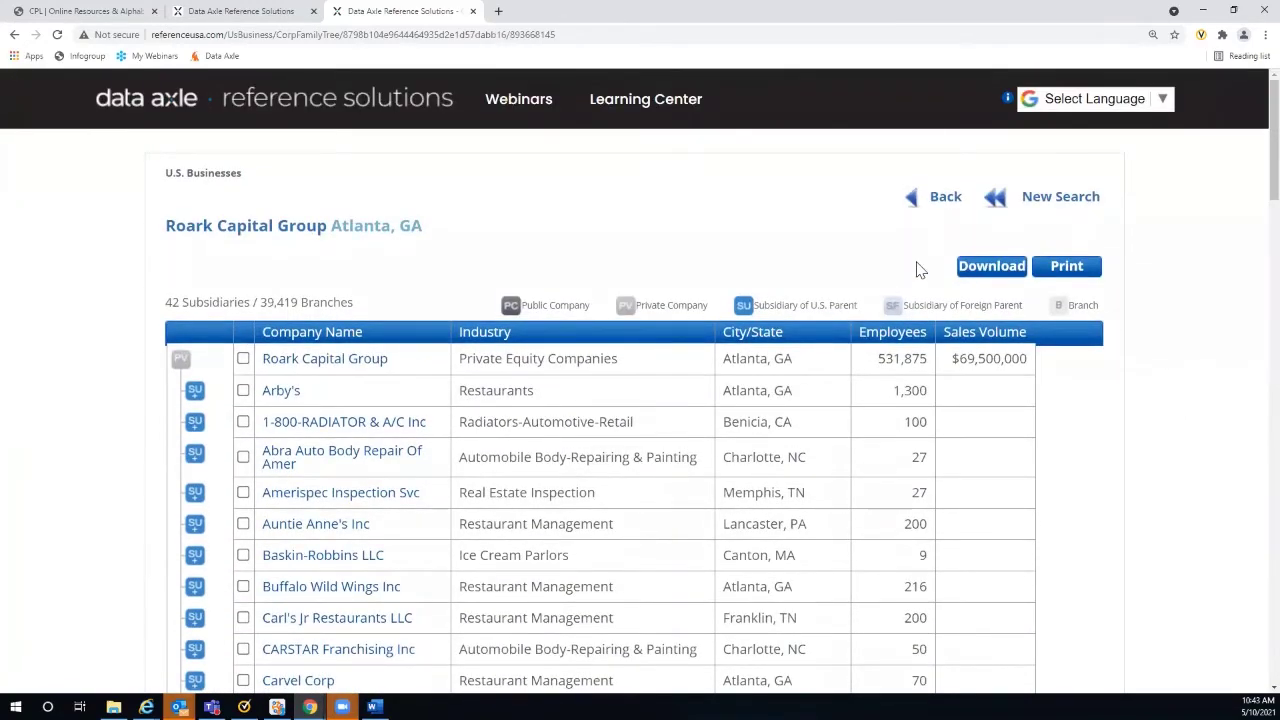
{"action": "left_click", "coordinate": [934, 204]}
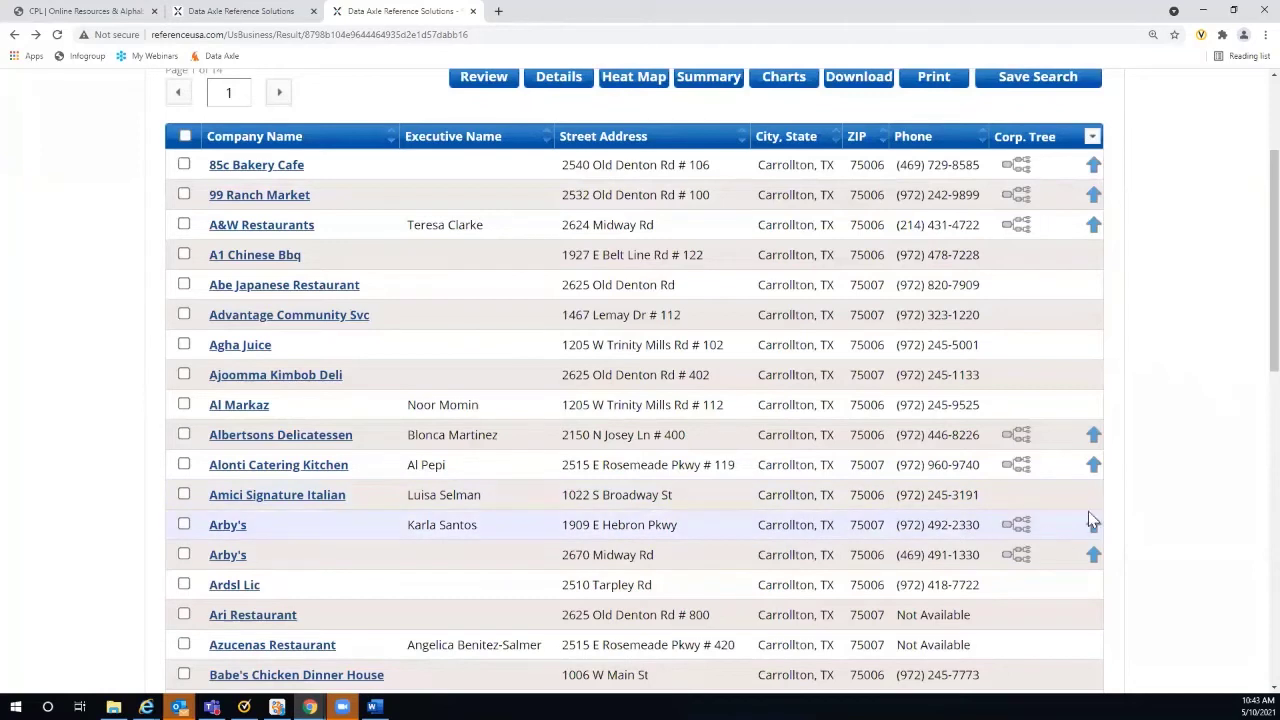
{"action": "left_click", "coordinate": [228, 533]}
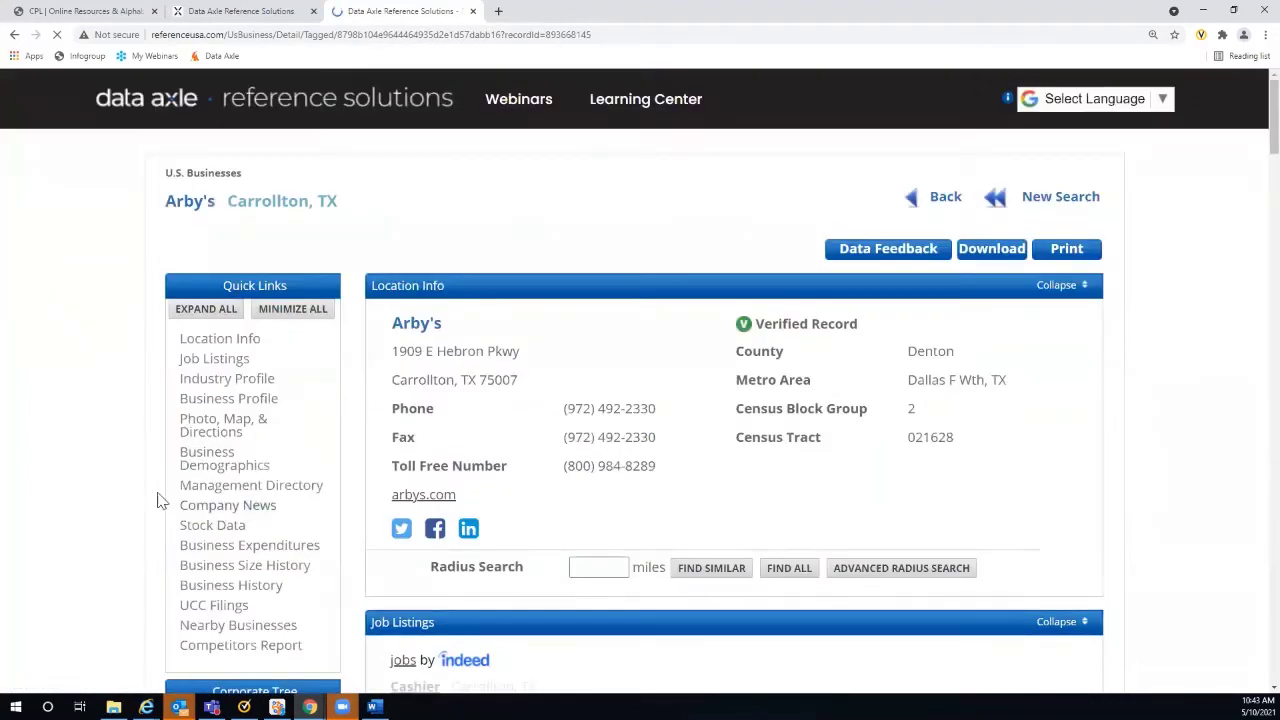
- Examine the Arby's record's location info, corporate tree links, job listings, industry profile and business profile
{"action": "scroll", "coordinate": [155, 490], "scroll_direction": "down", "scroll_amount": 2}
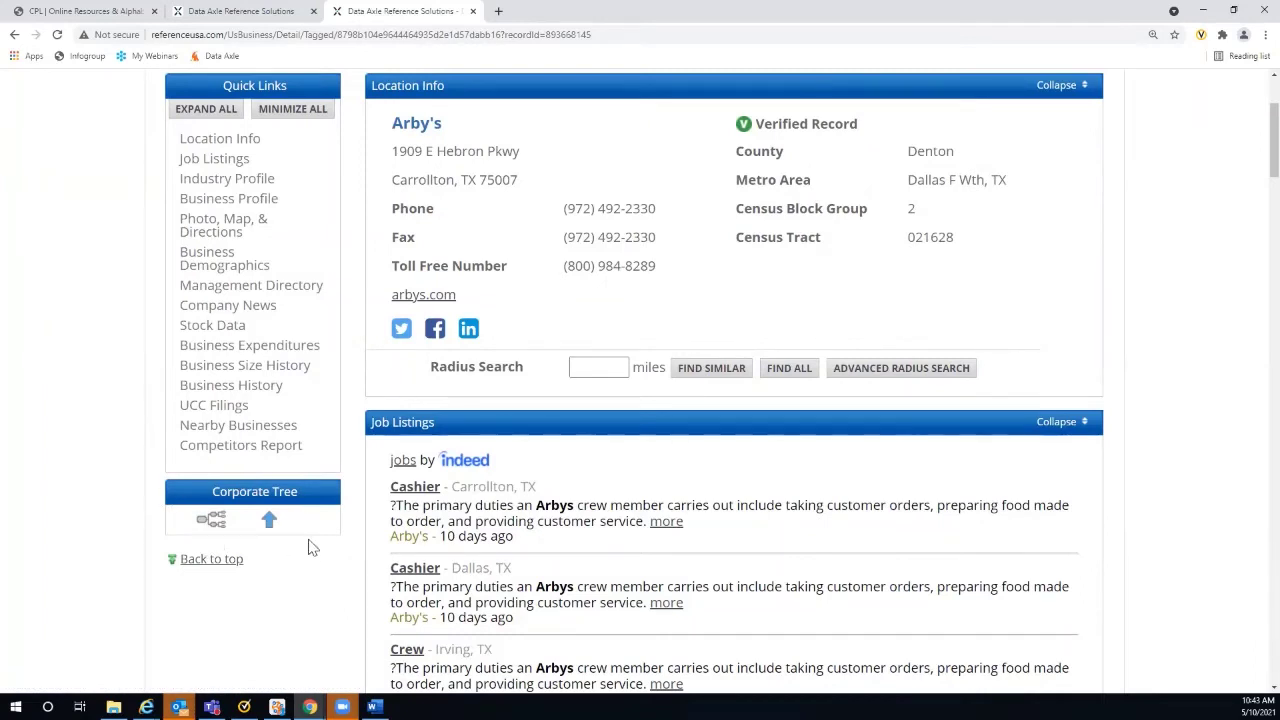
{"action": "scroll", "coordinate": [370, 540], "scroll_direction": "up", "scroll_amount": 2}
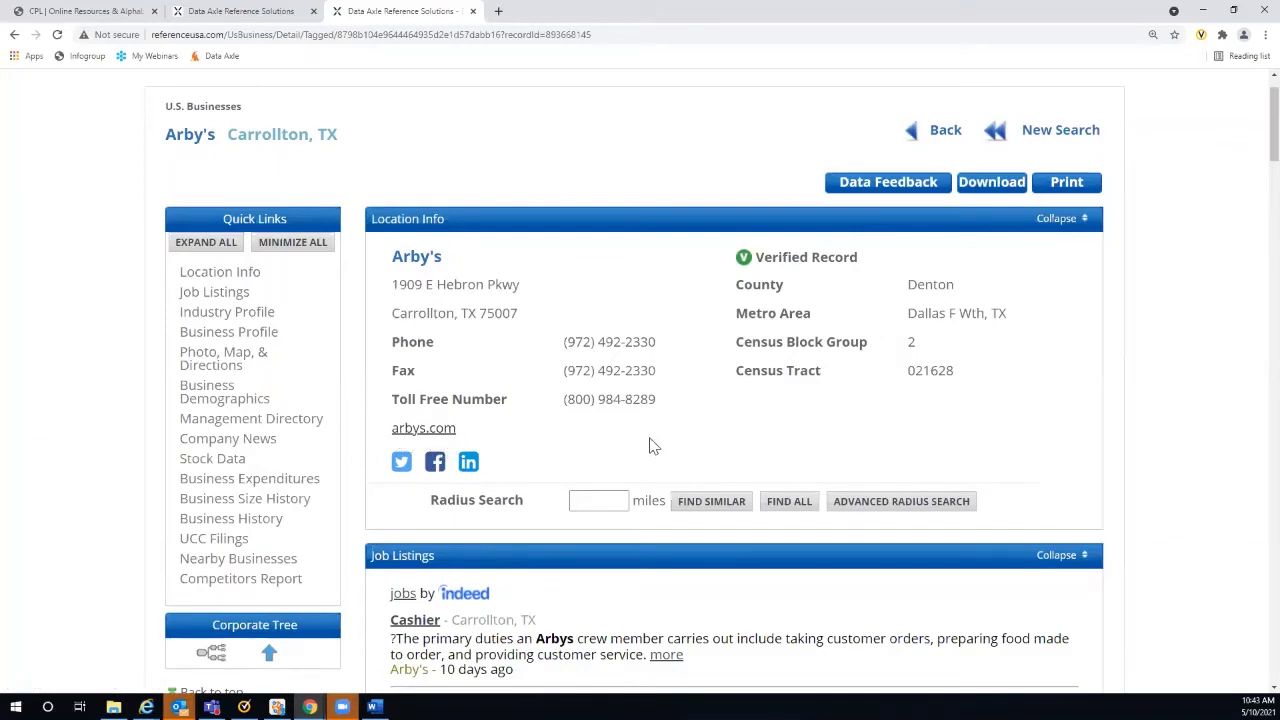
{"action": "scroll", "coordinate": [1054, 369], "scroll_direction": "down", "scroll_amount": 2}
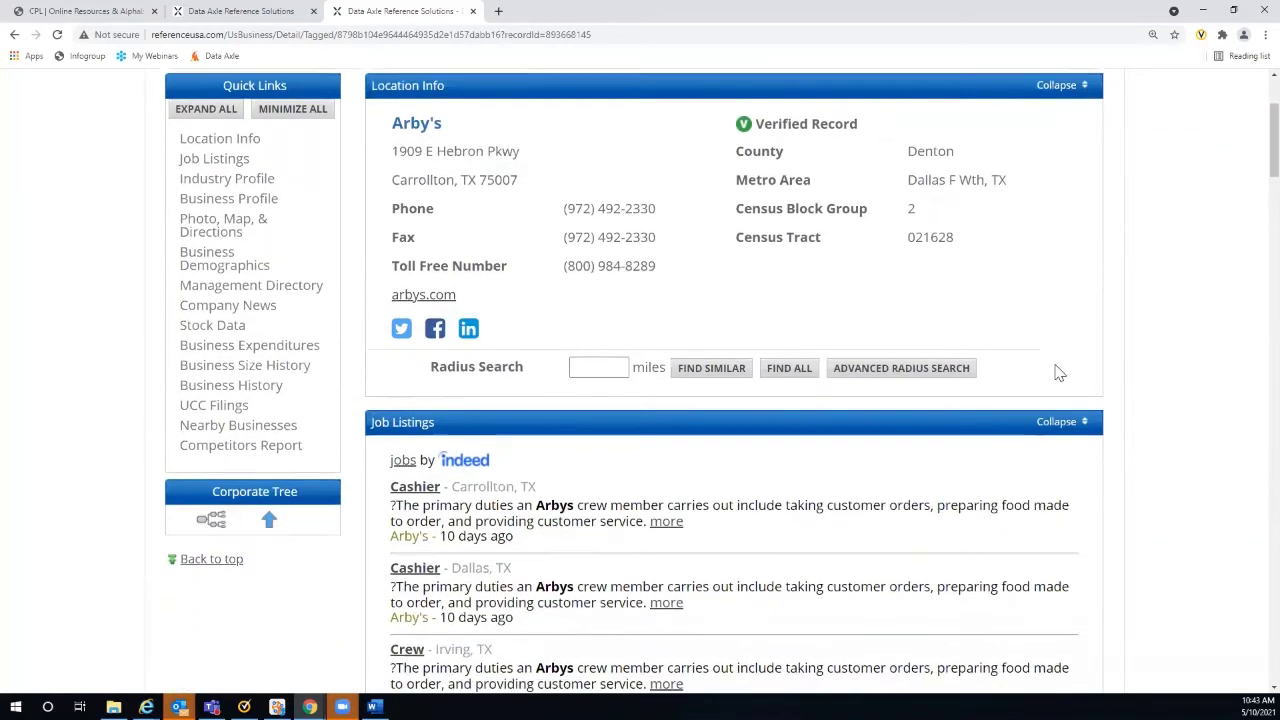
{"action": "scroll", "coordinate": [1058, 372], "scroll_direction": "down", "scroll_amount": 3}
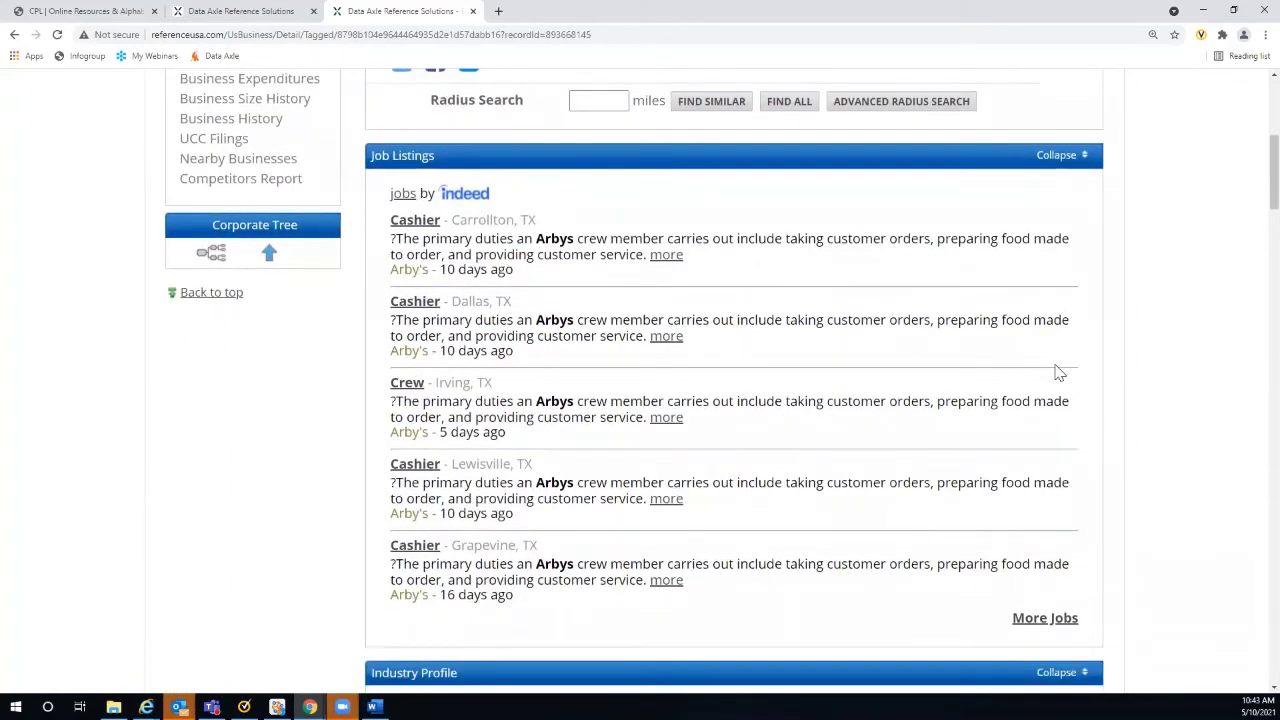
{"action": "scroll", "coordinate": [1058, 372], "scroll_direction": "down", "scroll_amount": 1}
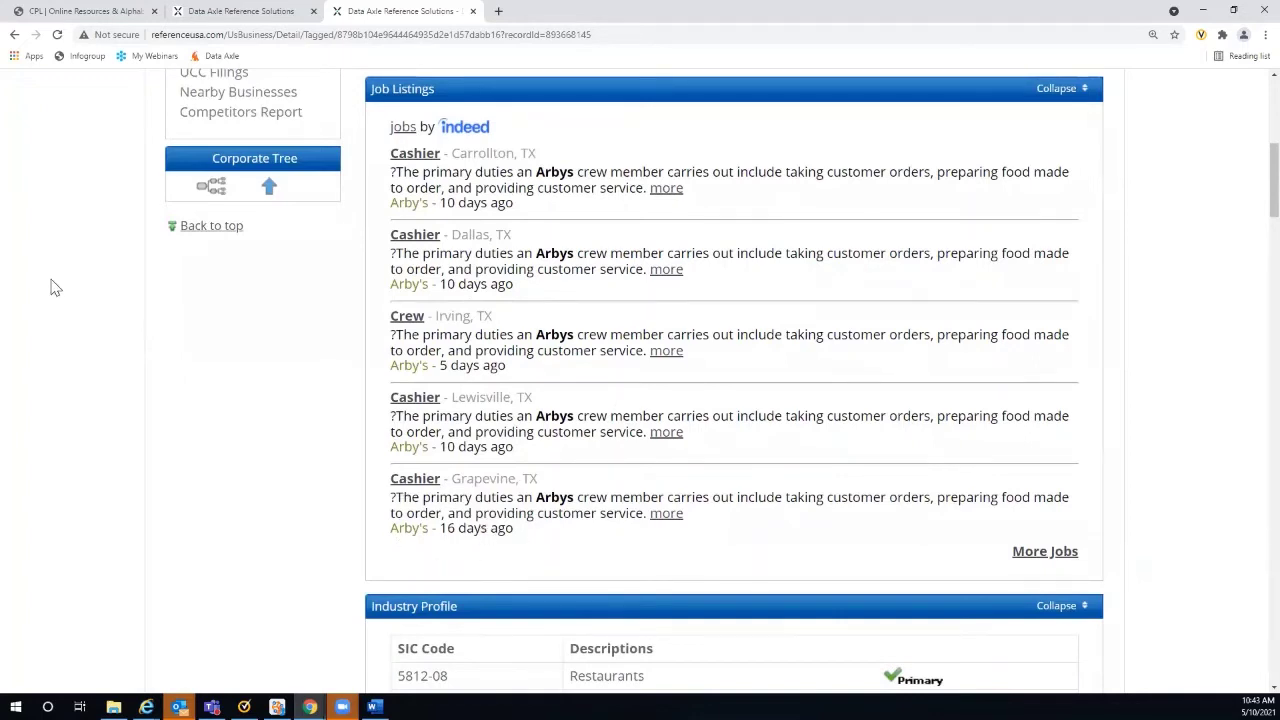
{"action": "scroll", "coordinate": [55, 288], "scroll_direction": "down", "scroll_amount": 4}
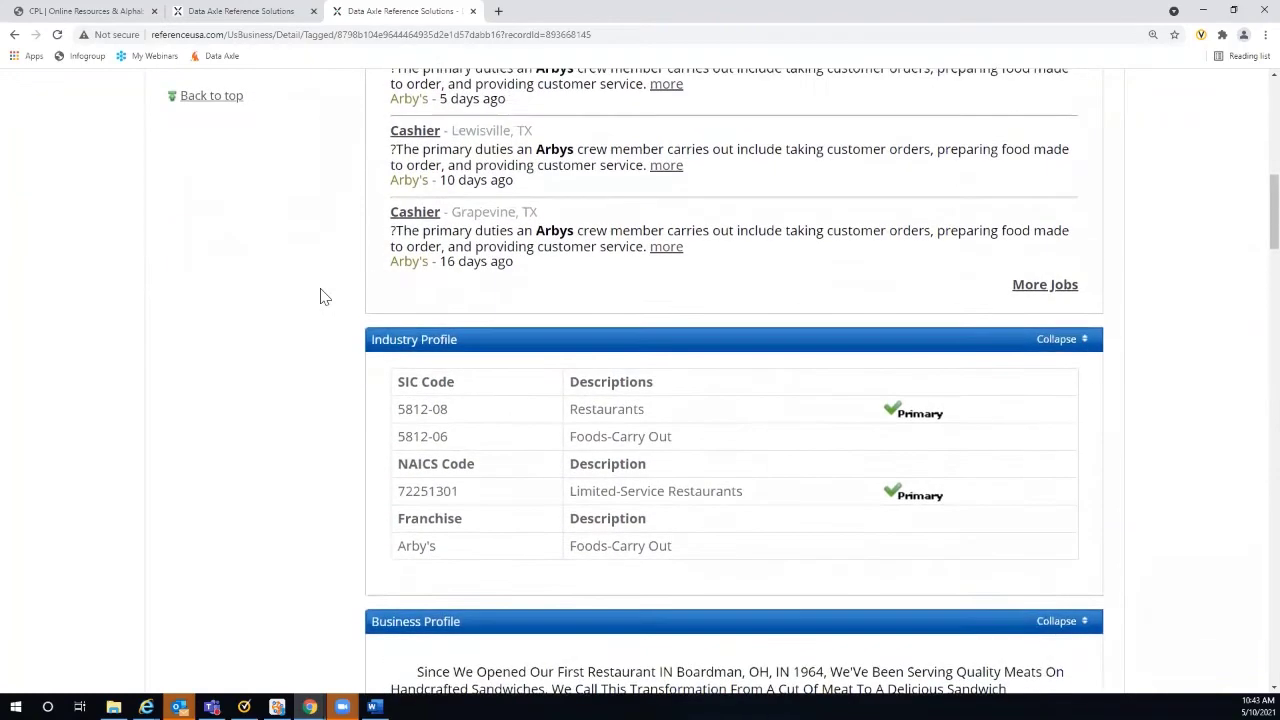
{"action": "scroll", "coordinate": [320, 296], "scroll_direction": "down", "scroll_amount": 1}
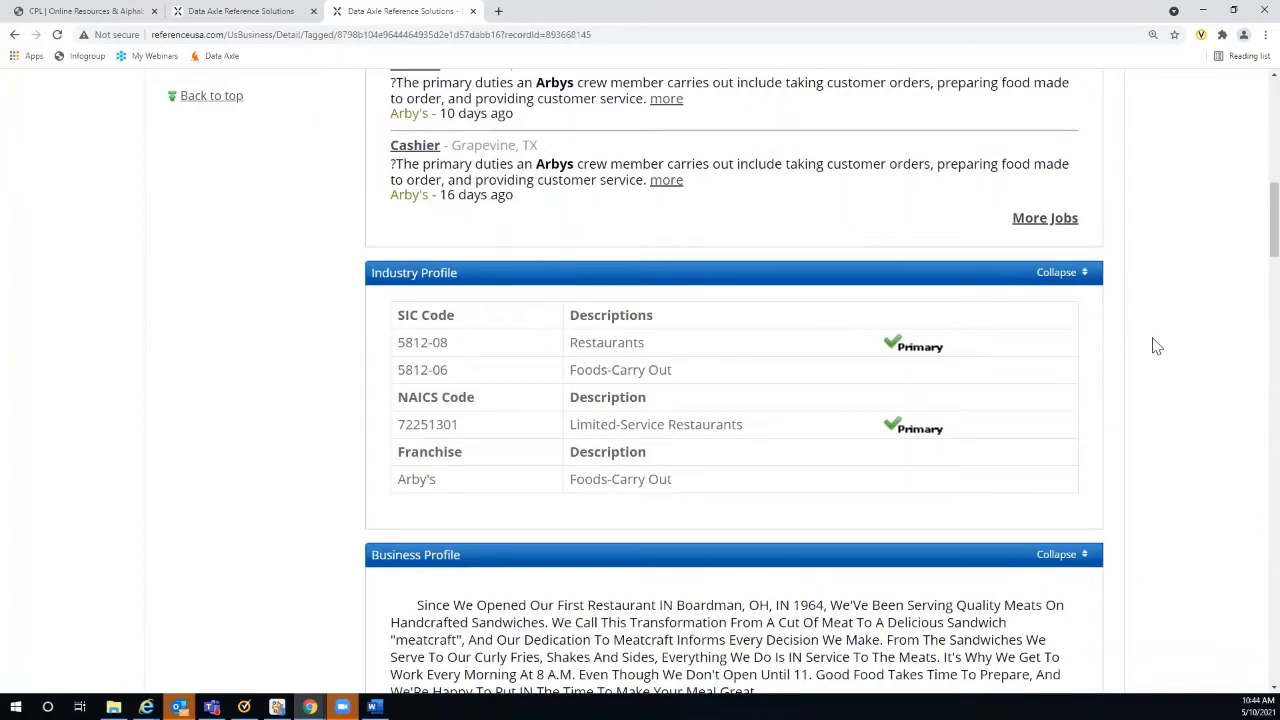
{"action": "scroll", "coordinate": [1157, 346], "scroll_direction": "down", "scroll_amount": 4}
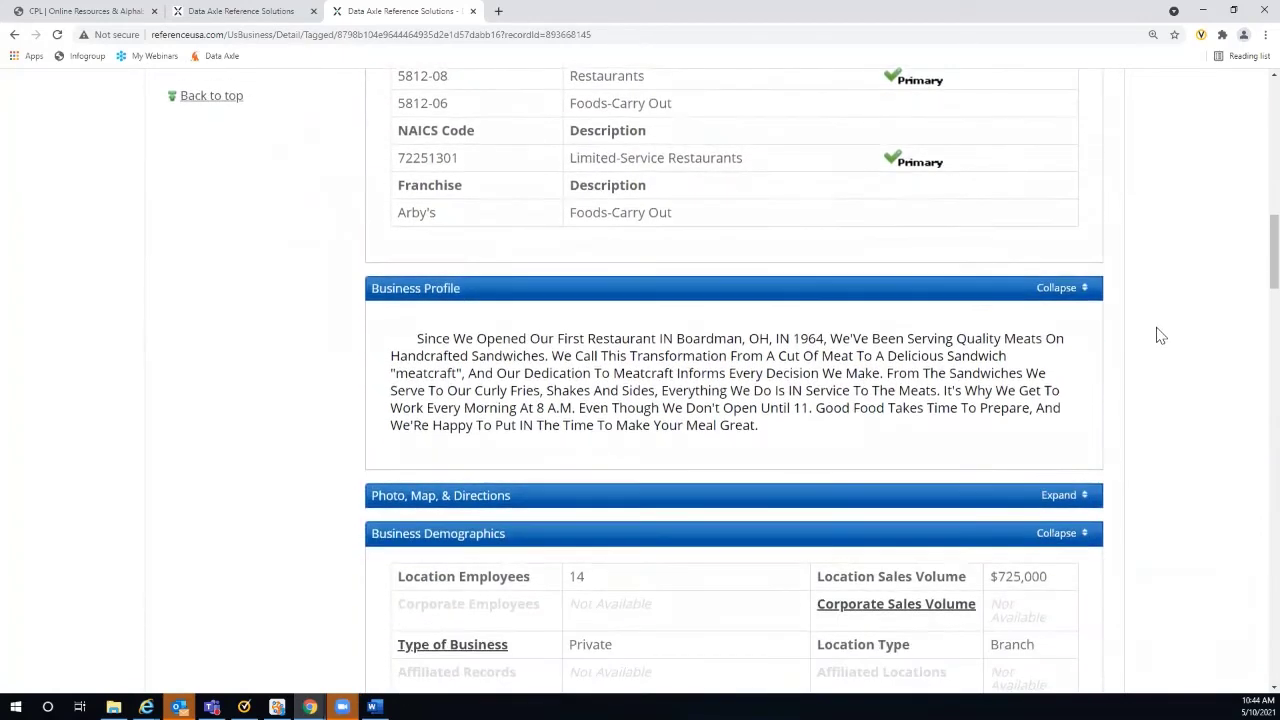
{"action": "scroll", "coordinate": [1160, 335], "scroll_direction": "down", "scroll_amount": 1}
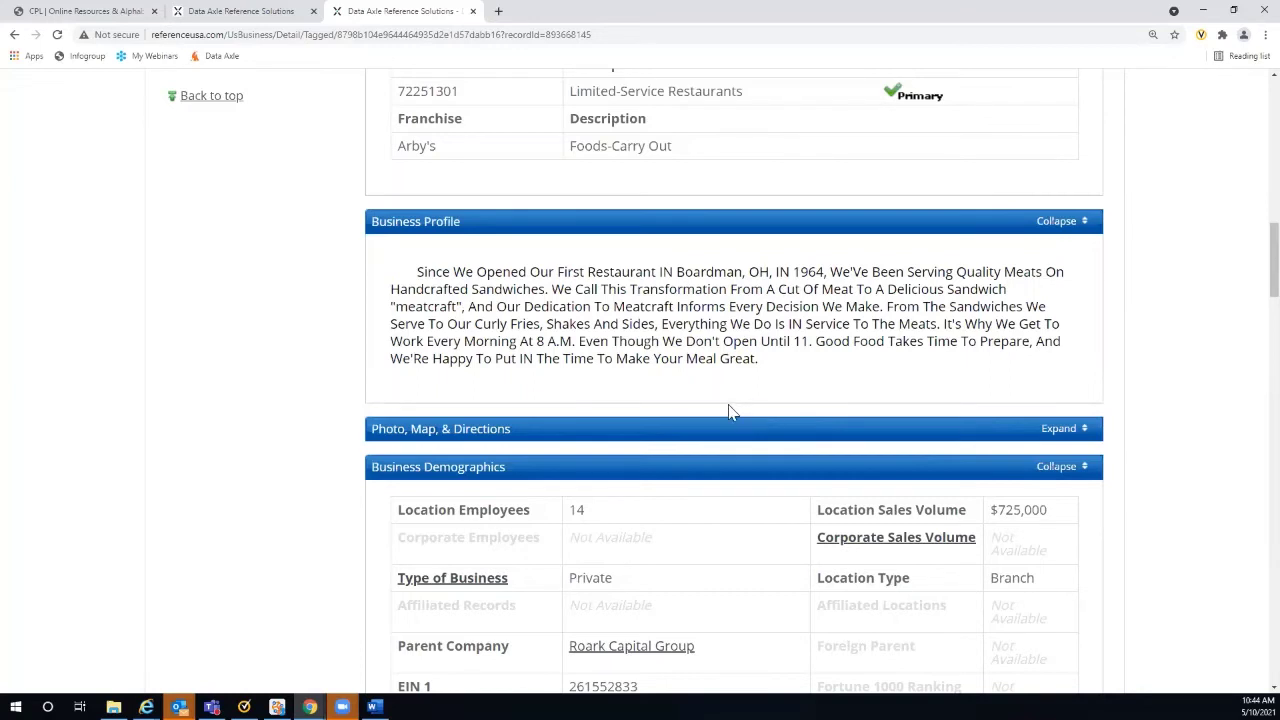
- Expand the Photo, Map, & Directions section of the Arby's record to view the location map, and collapse it again
{"action": "scroll", "coordinate": [1208, 351], "scroll_direction": "down", "scroll_amount": 2}
{"action": "scroll", "coordinate": [1208, 351], "scroll_direction": "down", "scroll_amount": 2}
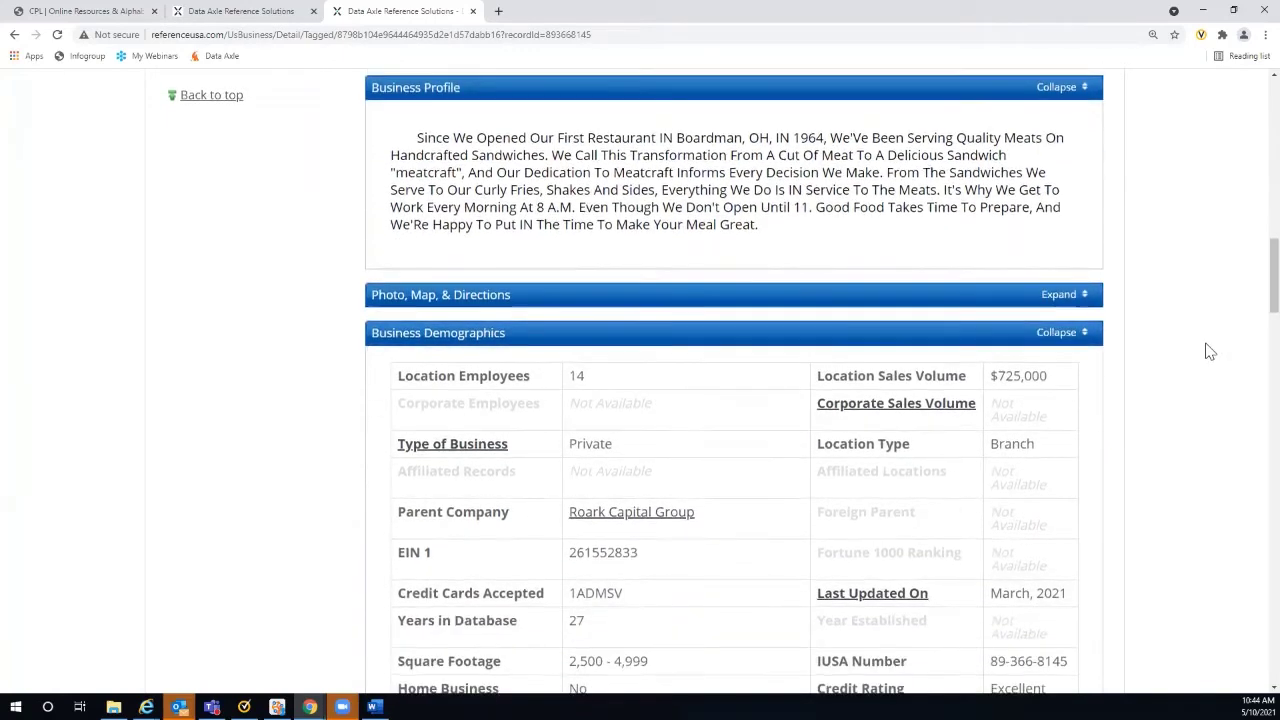
{"action": "left_click", "coordinate": [1057, 230]}
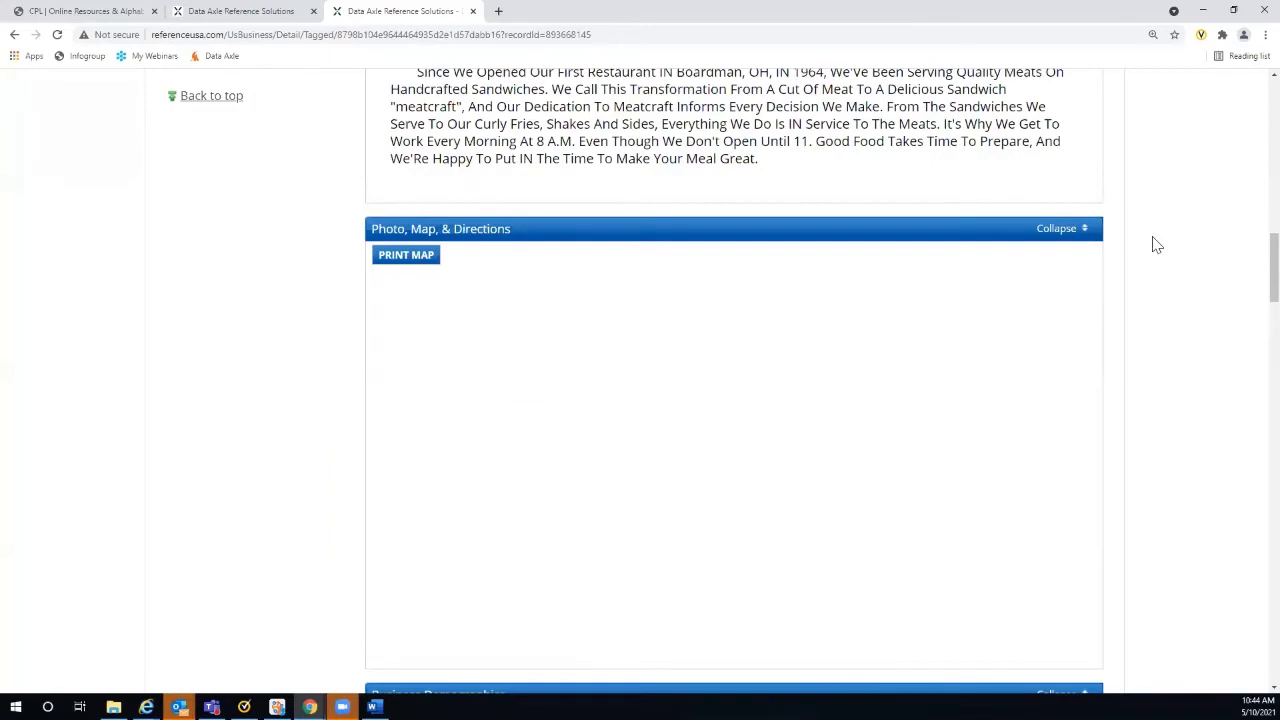
{"action": "scroll", "coordinate": [1157, 245], "scroll_direction": "down", "scroll_amount": 2}
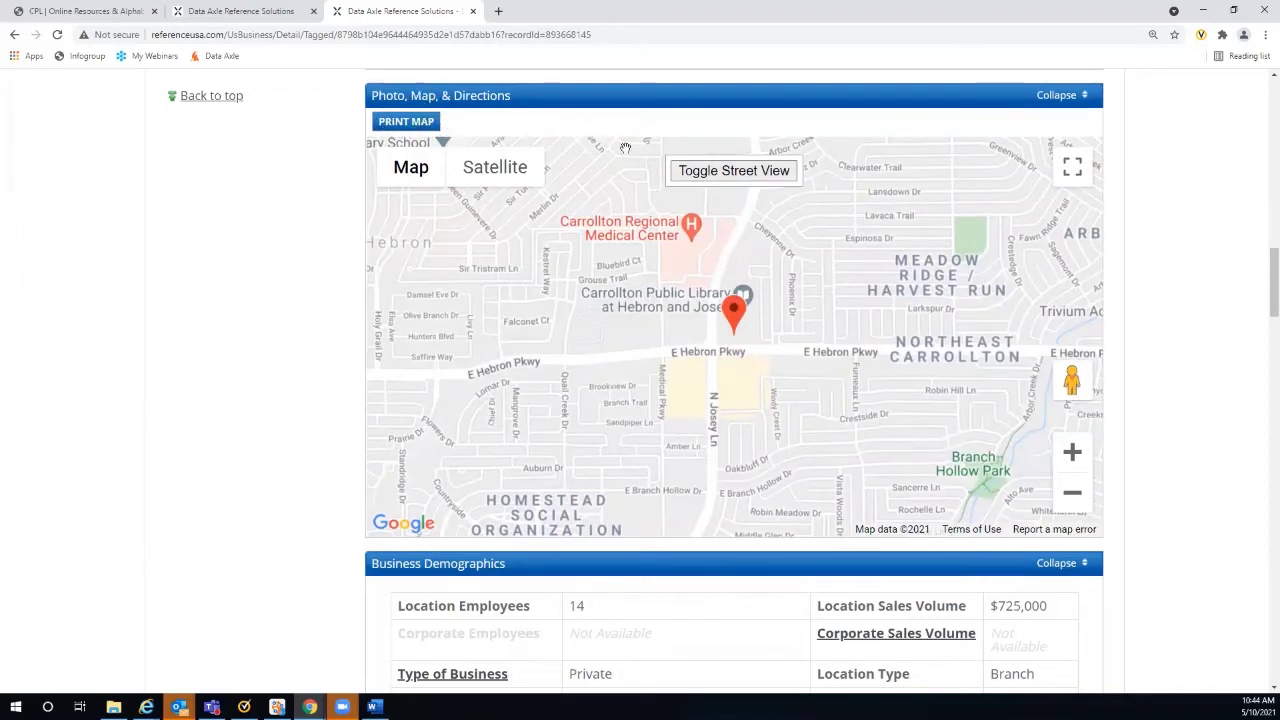
{"action": "left_click", "coordinate": [1056, 96]}
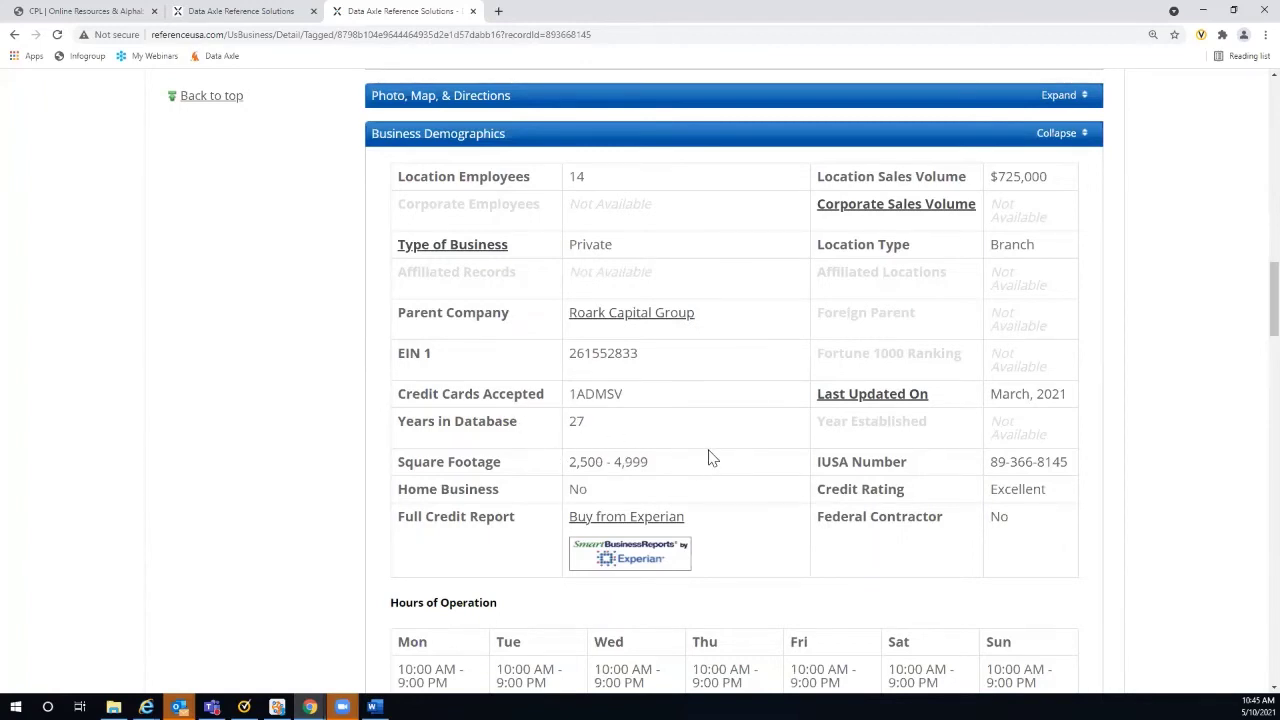
- Examine the Arby's record's business demographics, hours of operation and management directory
{"action": "scroll", "coordinate": [710, 456], "scroll_direction": "down", "scroll_amount": 2}
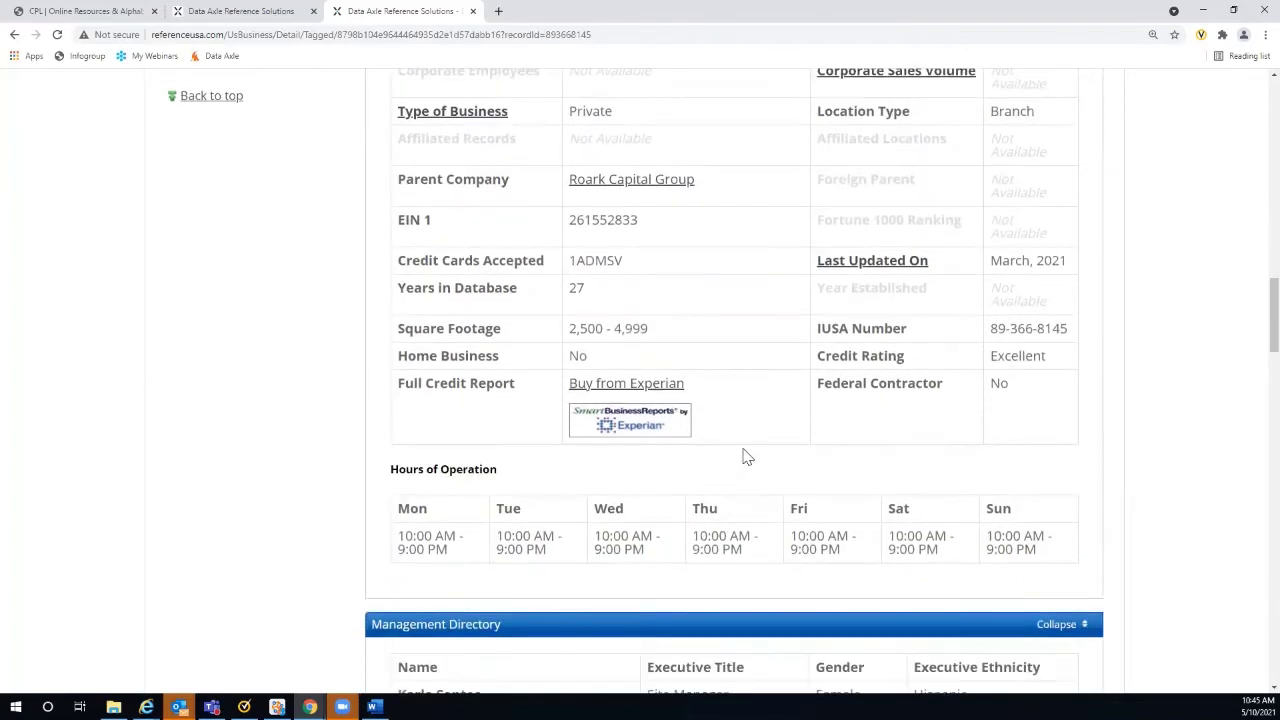
{"action": "scroll", "coordinate": [745, 457], "scroll_direction": "down", "scroll_amount": 3}
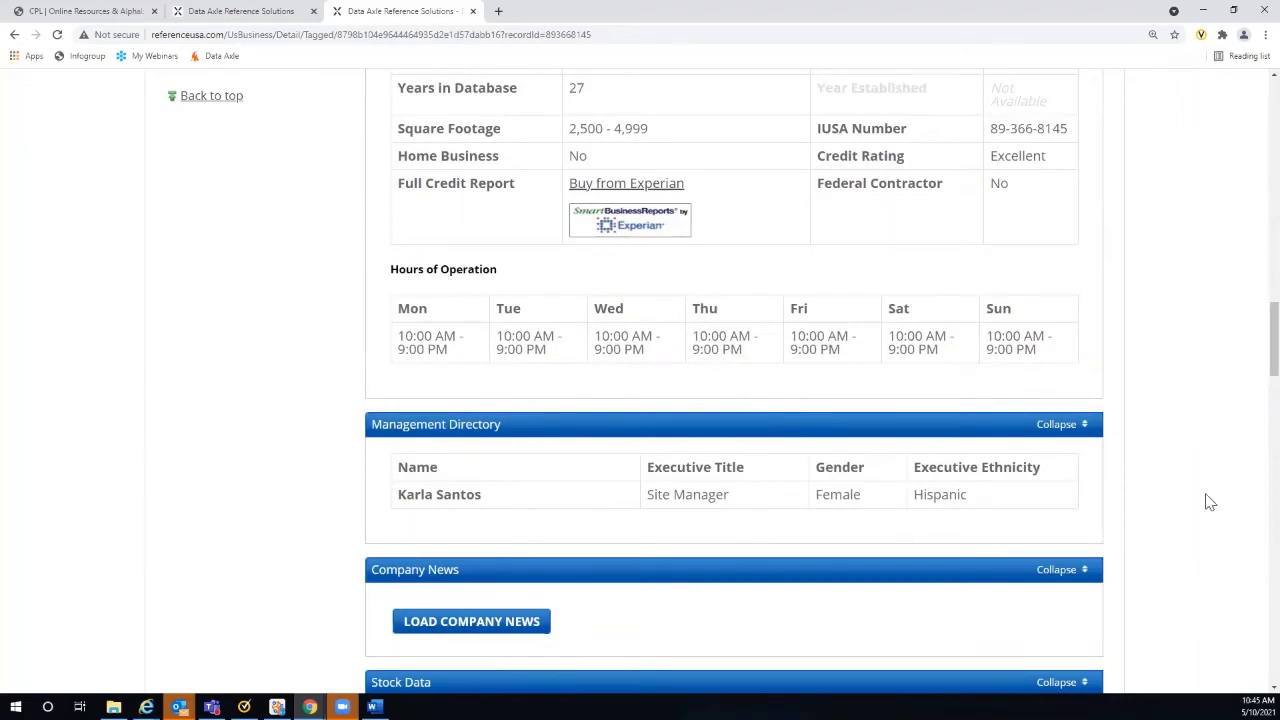
{"action": "scroll", "coordinate": [1210, 485], "scroll_direction": "down", "scroll_amount": 3}
{"action": "scroll", "coordinate": [1210, 485], "scroll_direction": "down", "scroll_amount": 1}
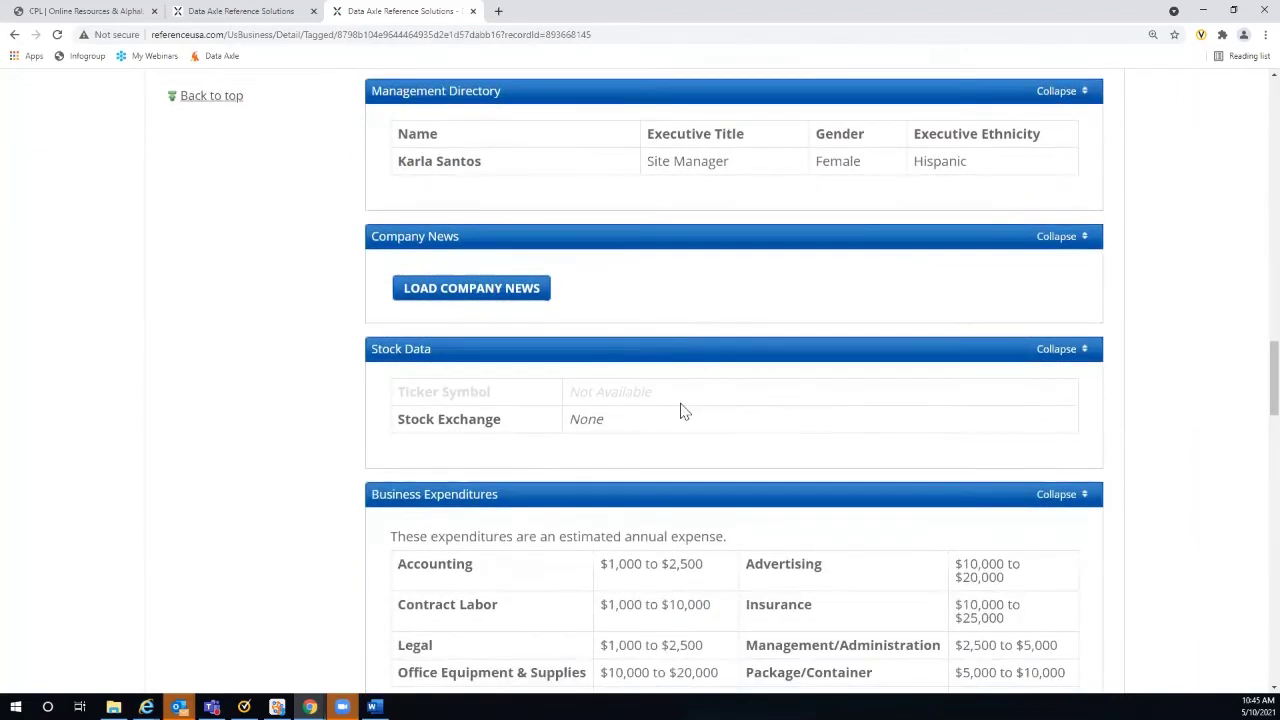
- Load the company news for Arby's and look through the list of articles with their sources and publication dates
{"action": "left_click", "coordinate": [476, 300]}
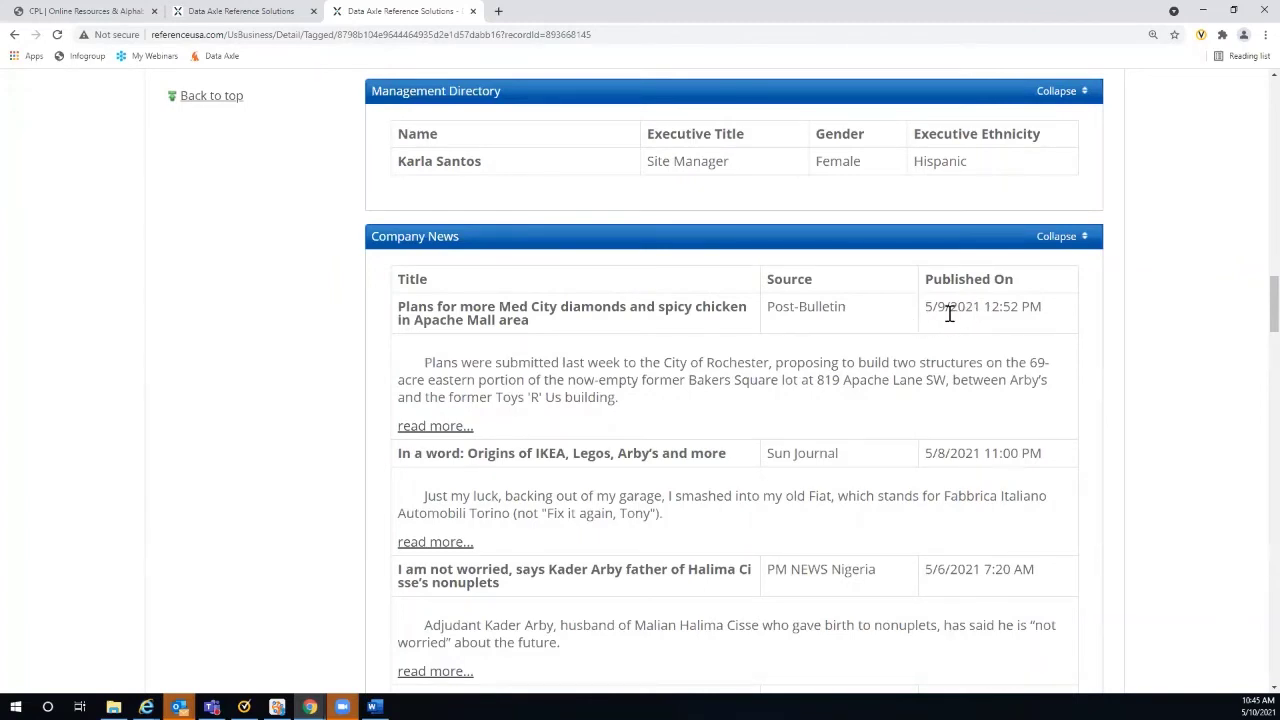
{"action": "scroll", "coordinate": [1180, 352], "scroll_direction": "down", "scroll_amount": 1}
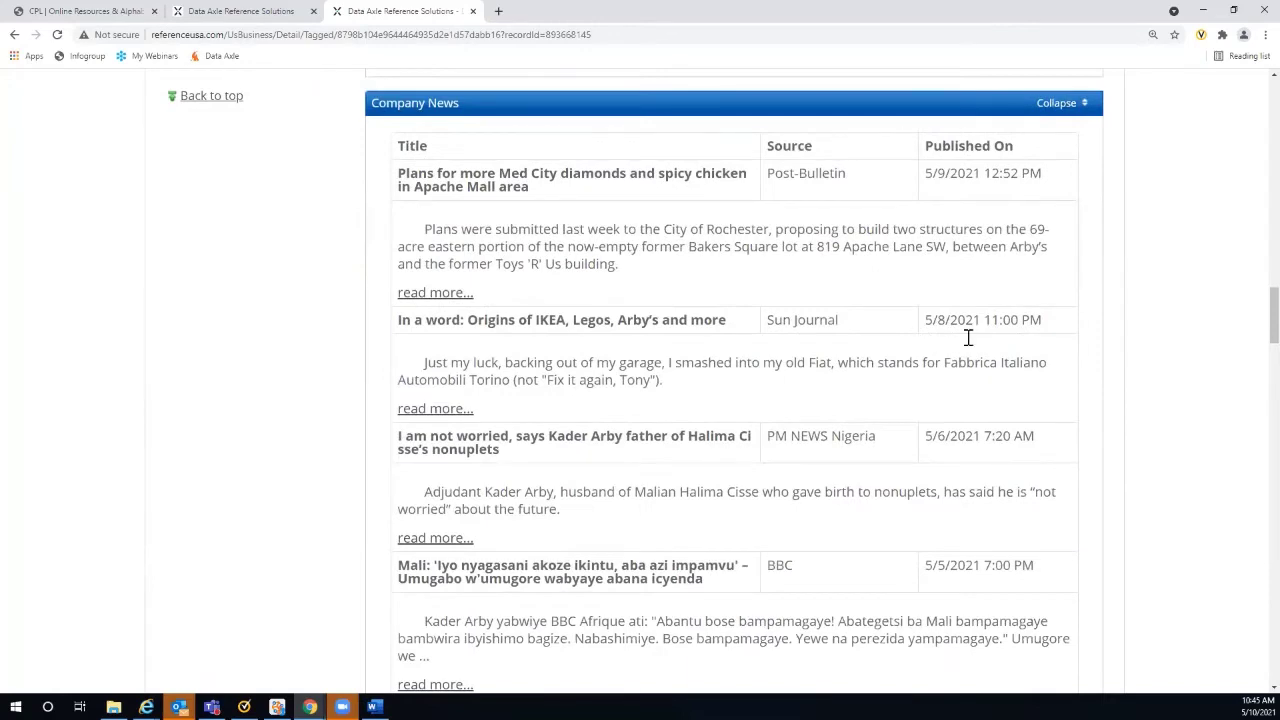
{"action": "scroll", "coordinate": [1200, 432], "scroll_direction": "down", "scroll_amount": 2}
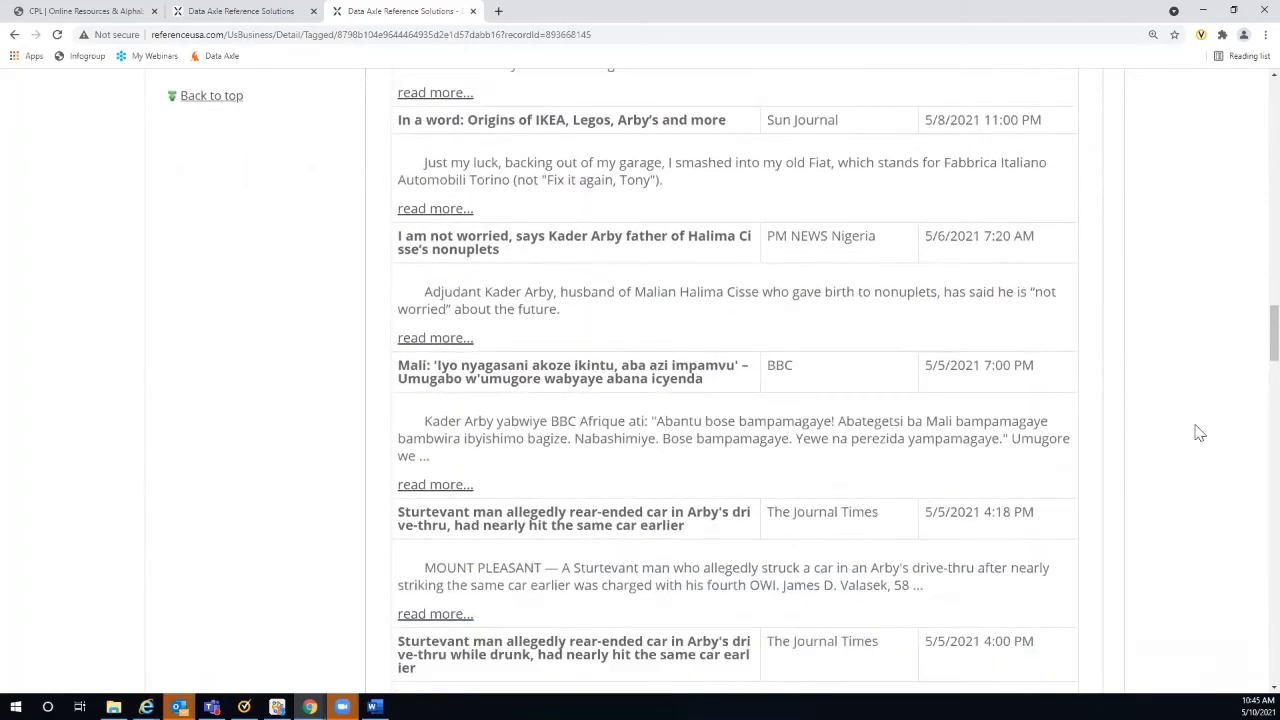
{"action": "scroll", "coordinate": [1200, 432], "scroll_direction": "down", "scroll_amount": 2}
{"action": "scroll", "coordinate": [1200, 432], "scroll_direction": "down", "scroll_amount": 1}
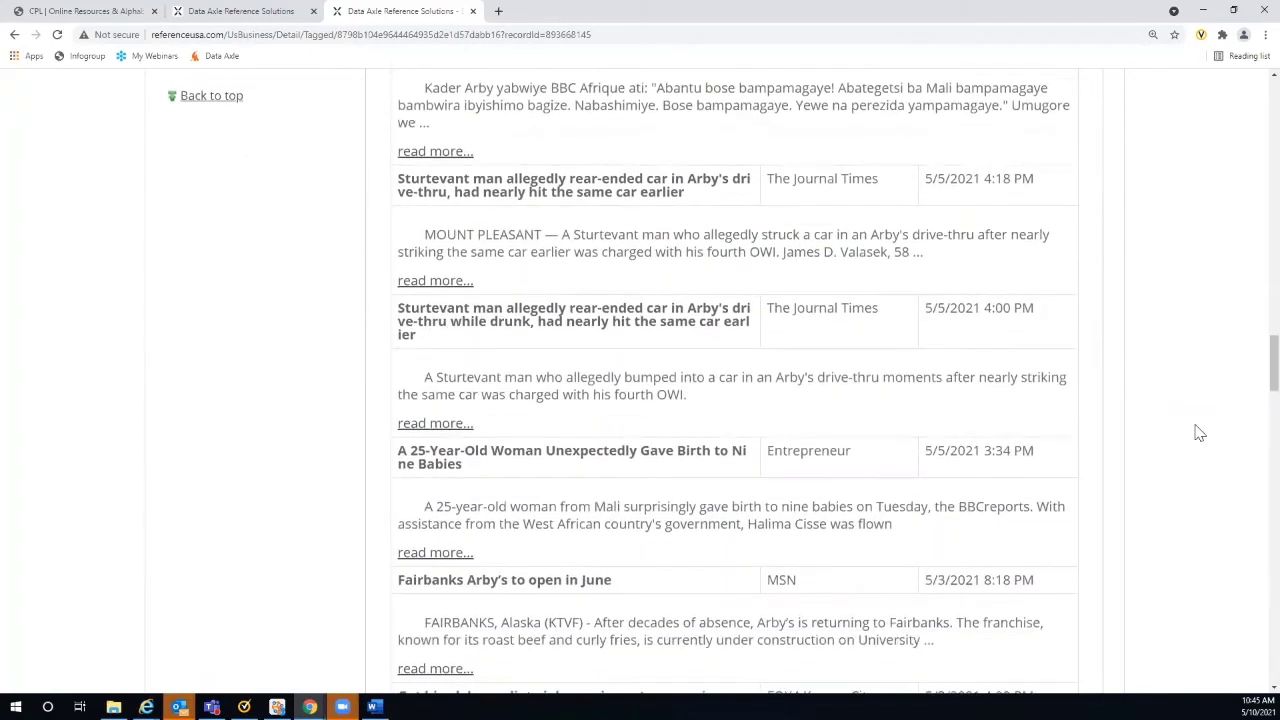
{"action": "scroll", "coordinate": [1200, 432], "scroll_direction": "down", "scroll_amount": 2}
{"action": "scroll", "coordinate": [1200, 432], "scroll_direction": "down", "scroll_amount": 5}
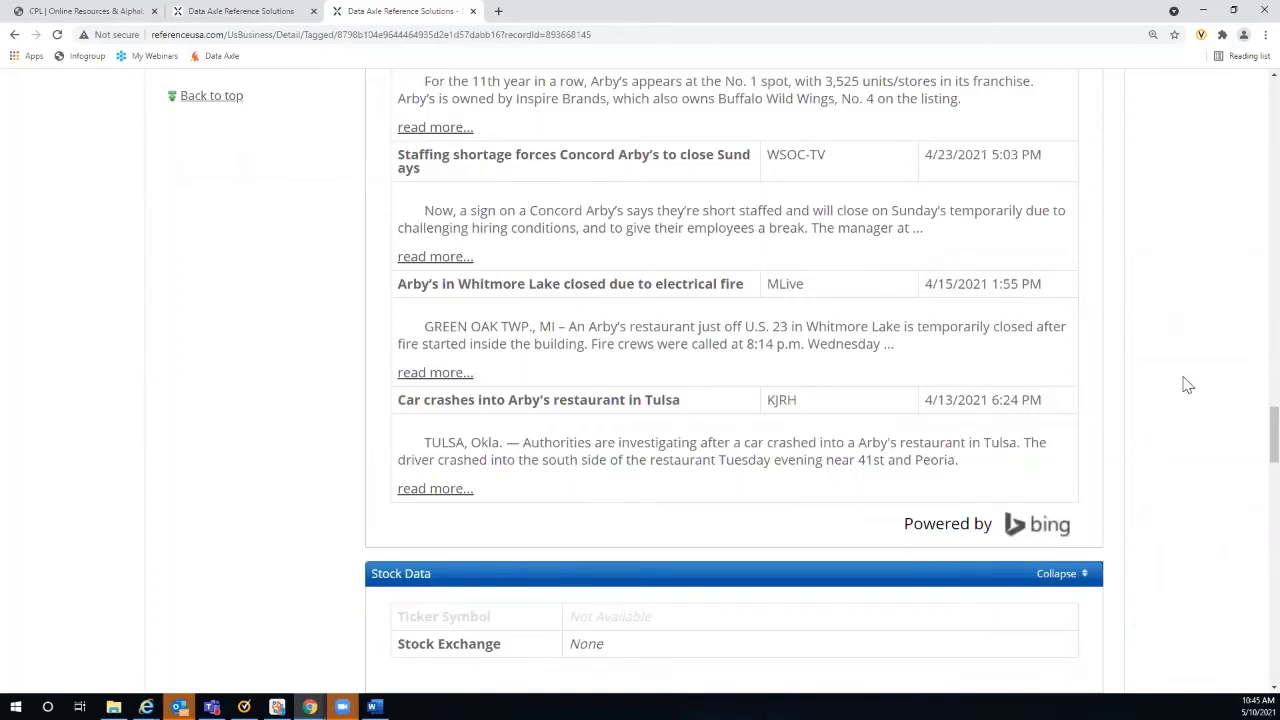
- Examine the stock data and the estimated annual business expenditures in the Arby's record
{"action": "scroll", "coordinate": [1187, 385], "scroll_direction": "down", "scroll_amount": 2}
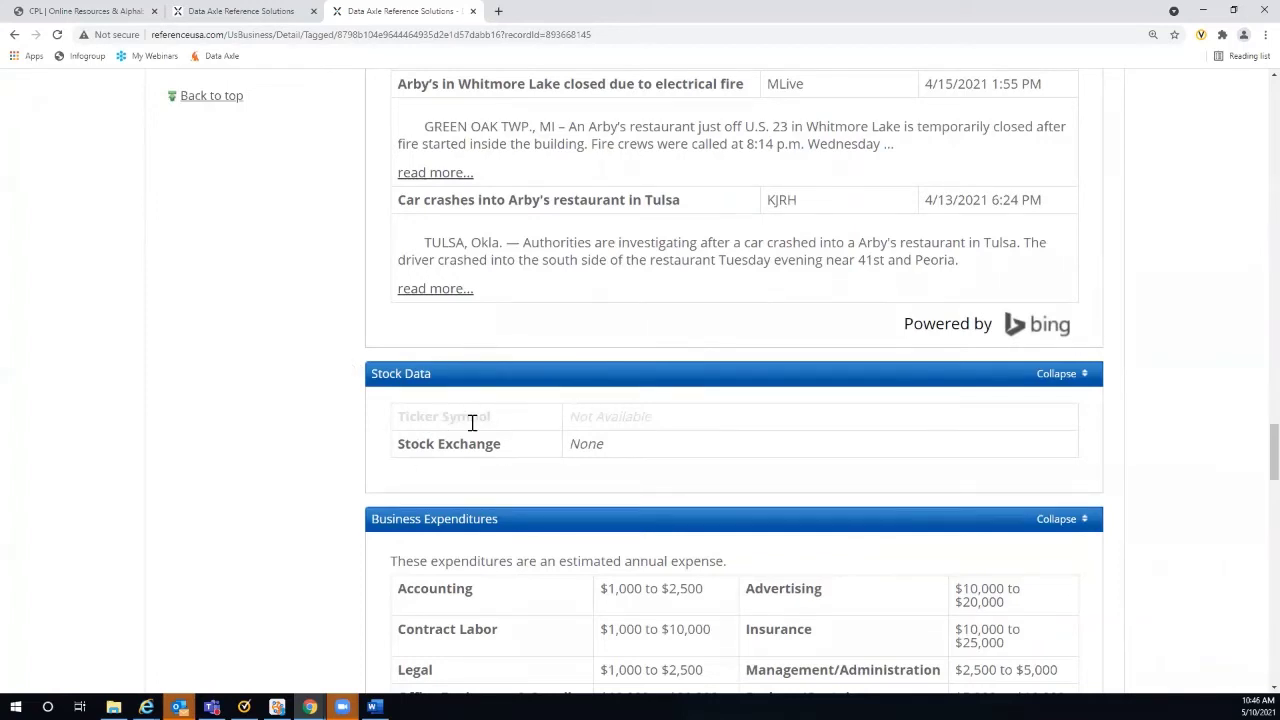
{"action": "scroll", "coordinate": [1207, 432], "scroll_direction": "down", "scroll_amount": 1}
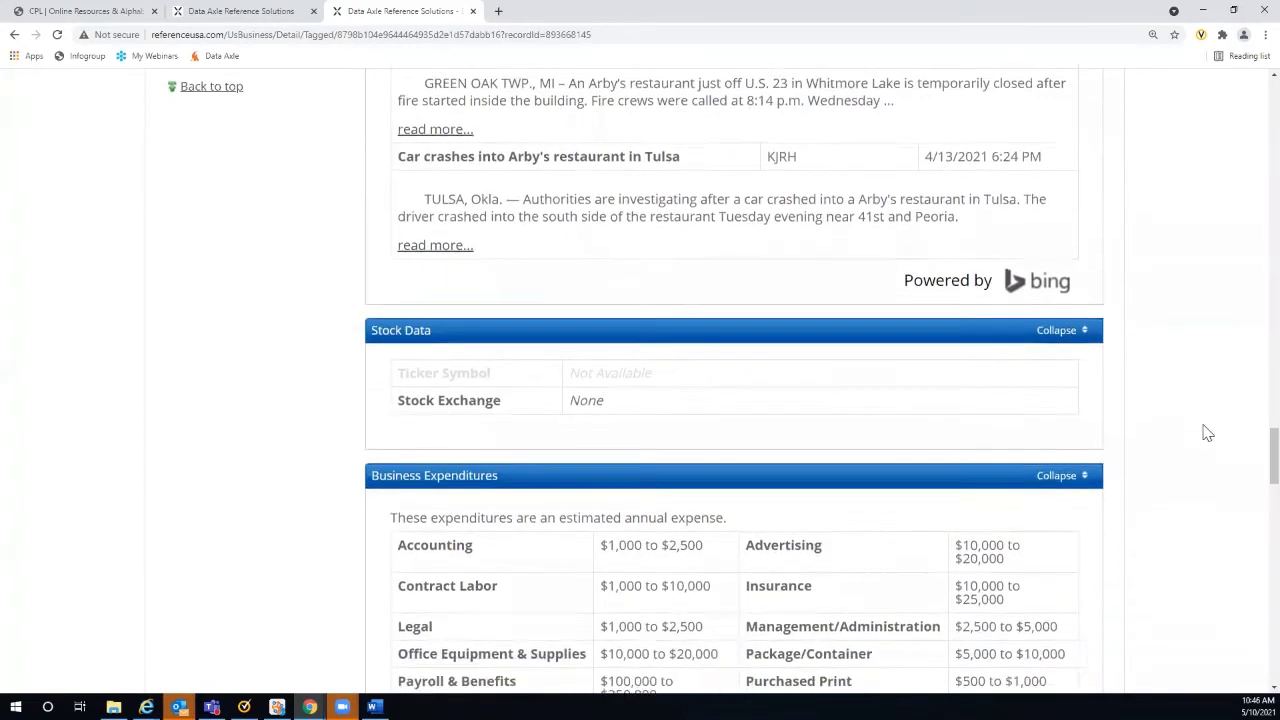
{"action": "scroll", "coordinate": [1207, 432], "scroll_direction": "down", "scroll_amount": 2}
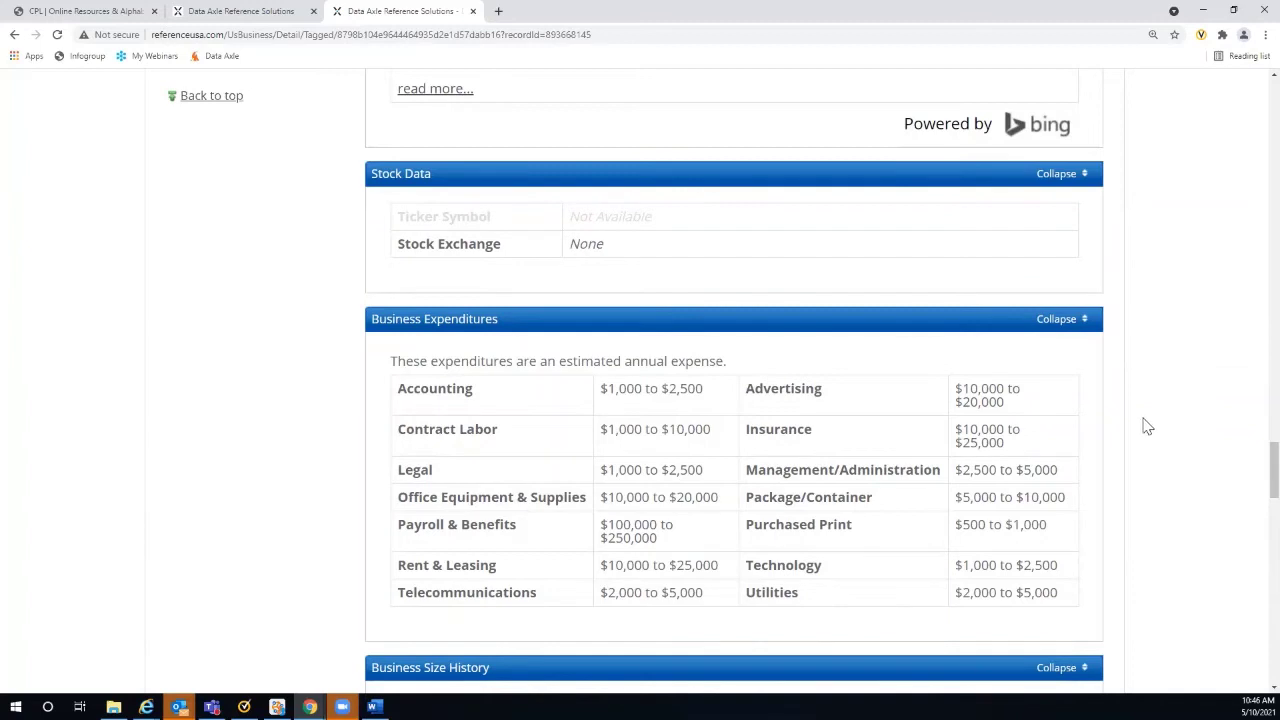
- Examine the sales volume and employee size charts in the Arby's Business Size History and look through the Business History section
{"action": "scroll", "coordinate": [1155, 421], "scroll_direction": "down", "scroll_amount": 1}
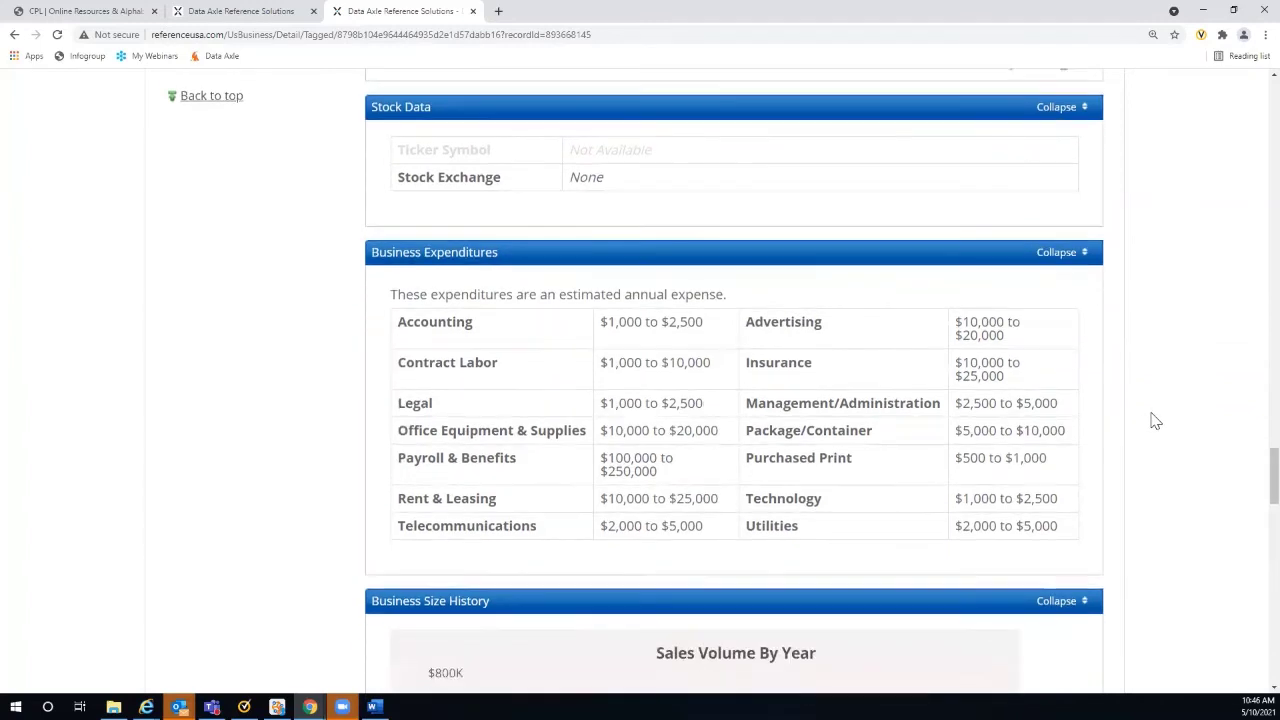
{"action": "scroll", "coordinate": [1159, 421], "scroll_direction": "down", "scroll_amount": 4}
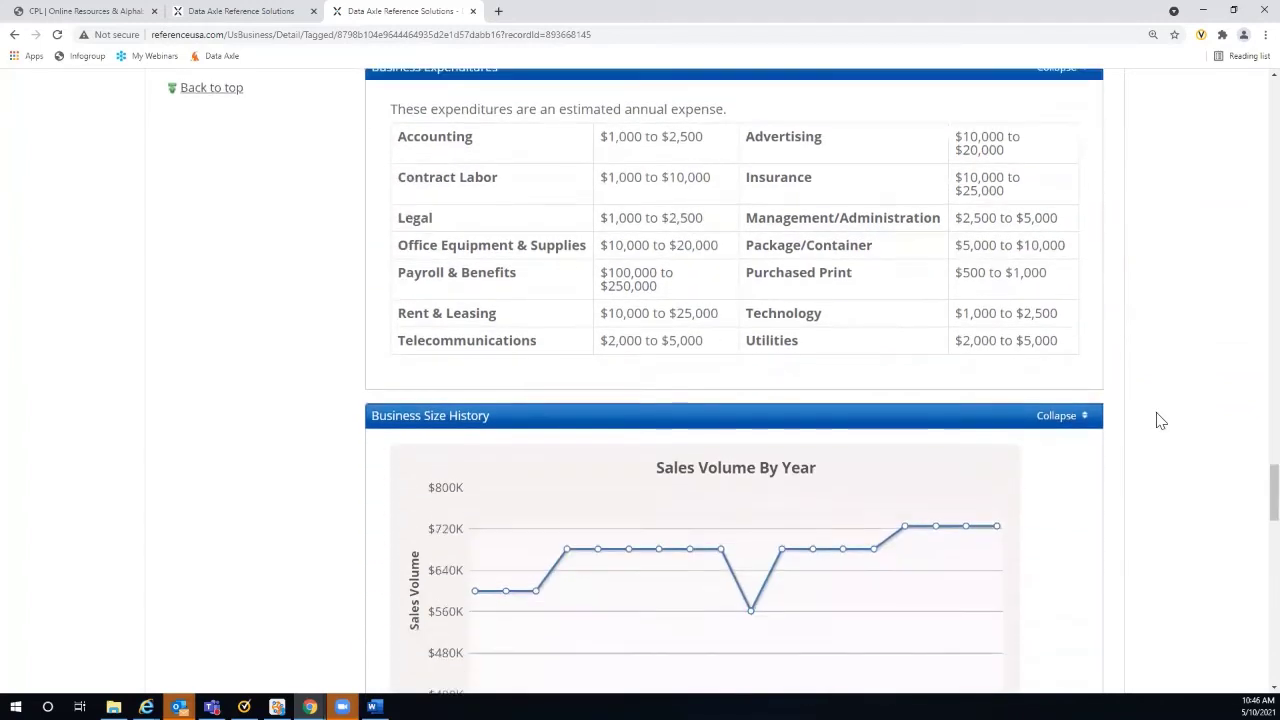
{"action": "scroll", "coordinate": [1159, 421], "scroll_direction": "down", "scroll_amount": 2}
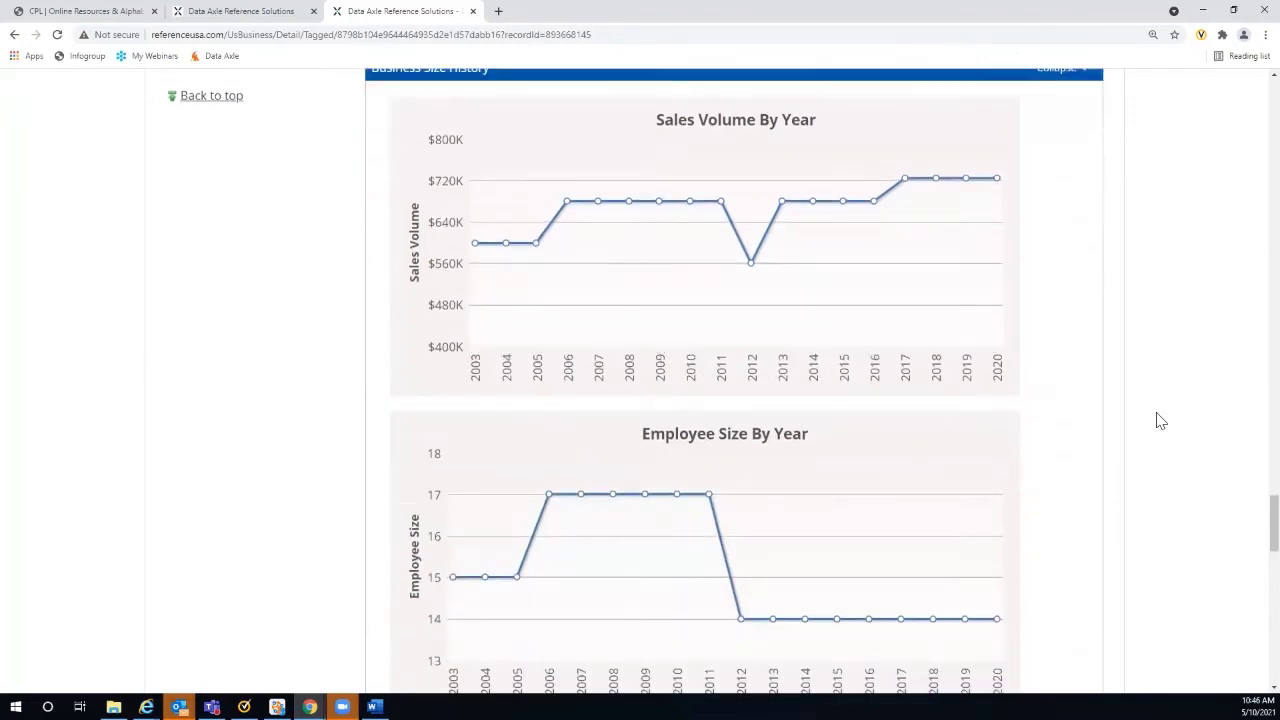
{"action": "scroll", "coordinate": [1159, 421], "scroll_direction": "down", "scroll_amount": 8}
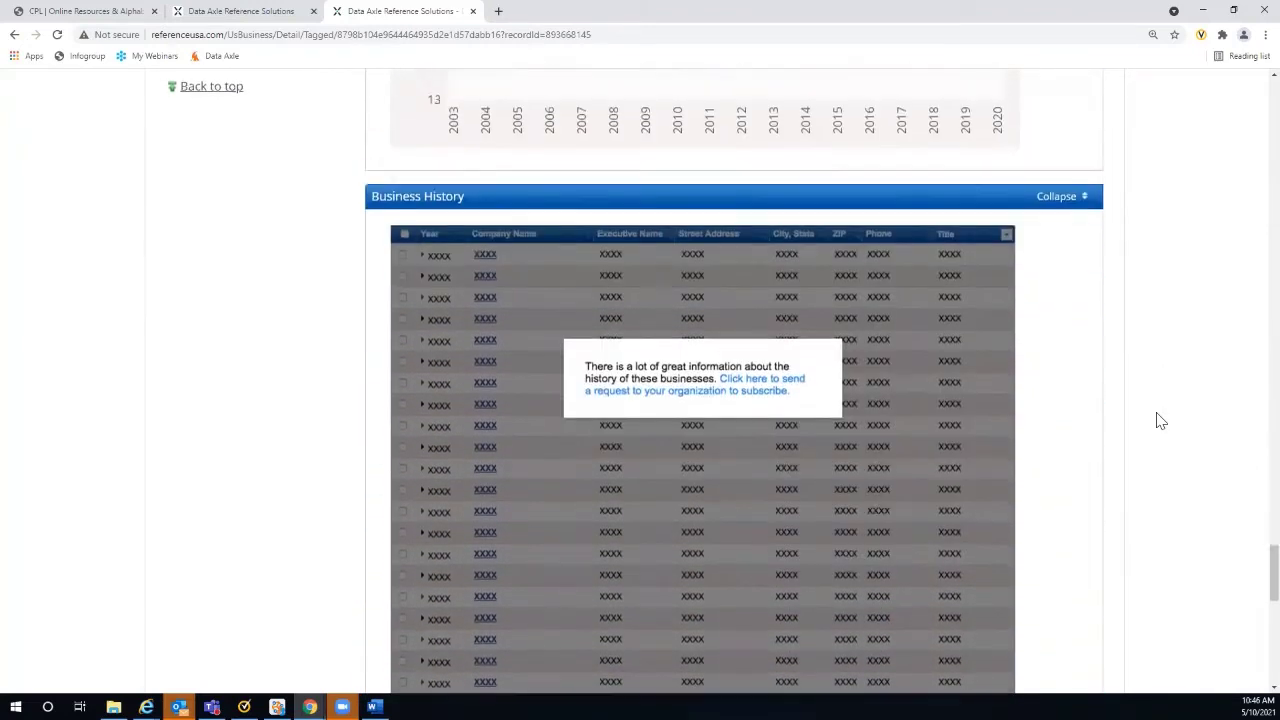
{"action": "scroll", "coordinate": [1159, 421], "scroll_direction": "down", "scroll_amount": 2}
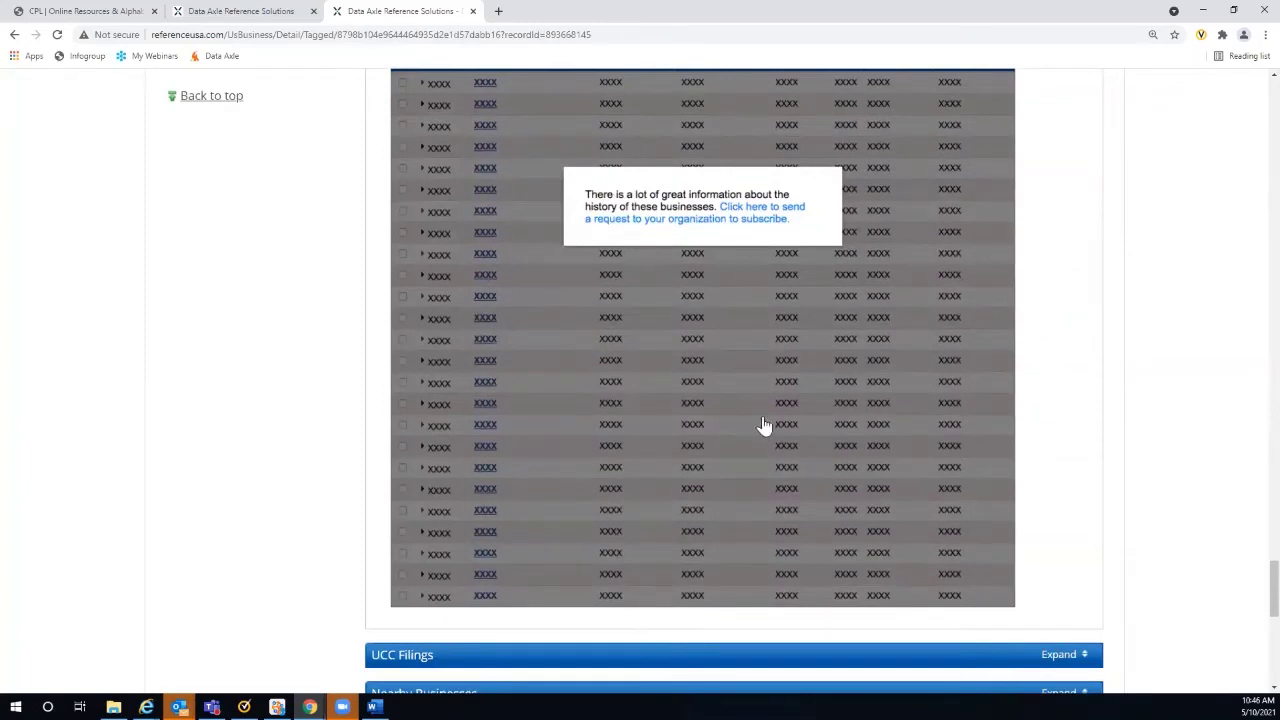
{"action": "scroll", "coordinate": [1100, 402], "scroll_direction": "down", "scroll_amount": 2}
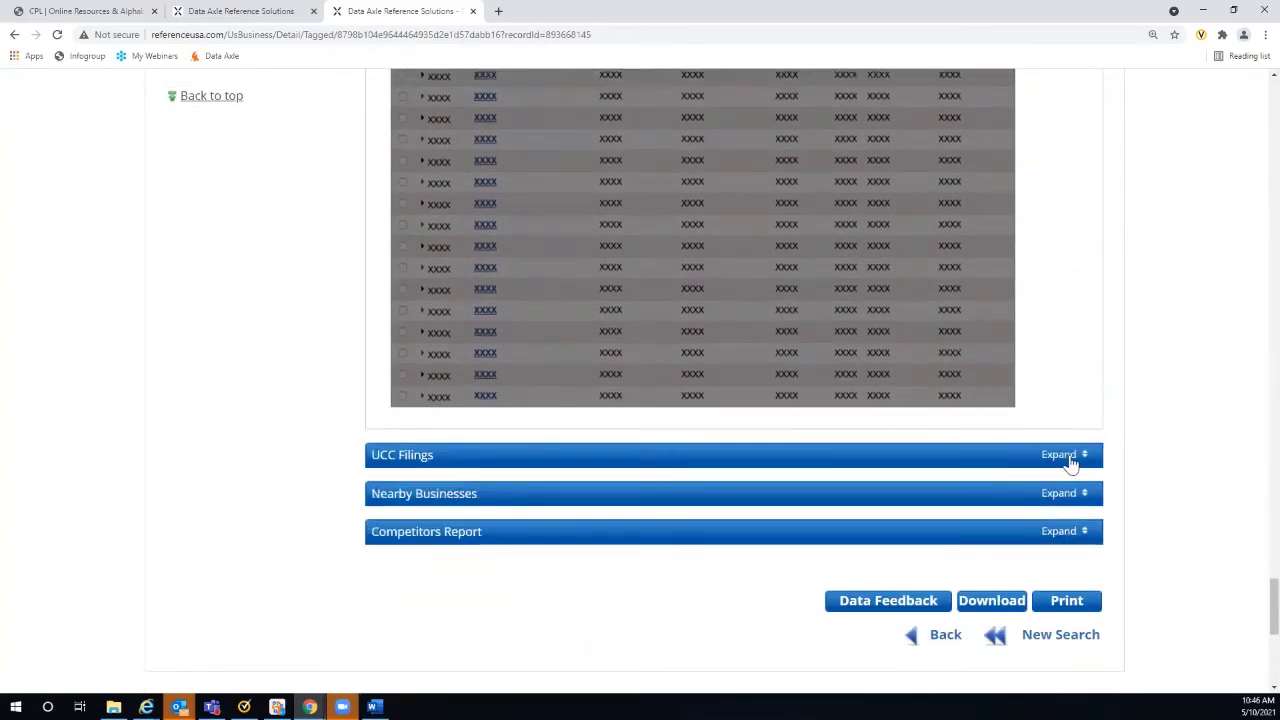
- Expand the UCC Filings and Nearby Businesses sections of the Arby's record and read through both
{"action": "left_click", "coordinate": [1062, 456]}
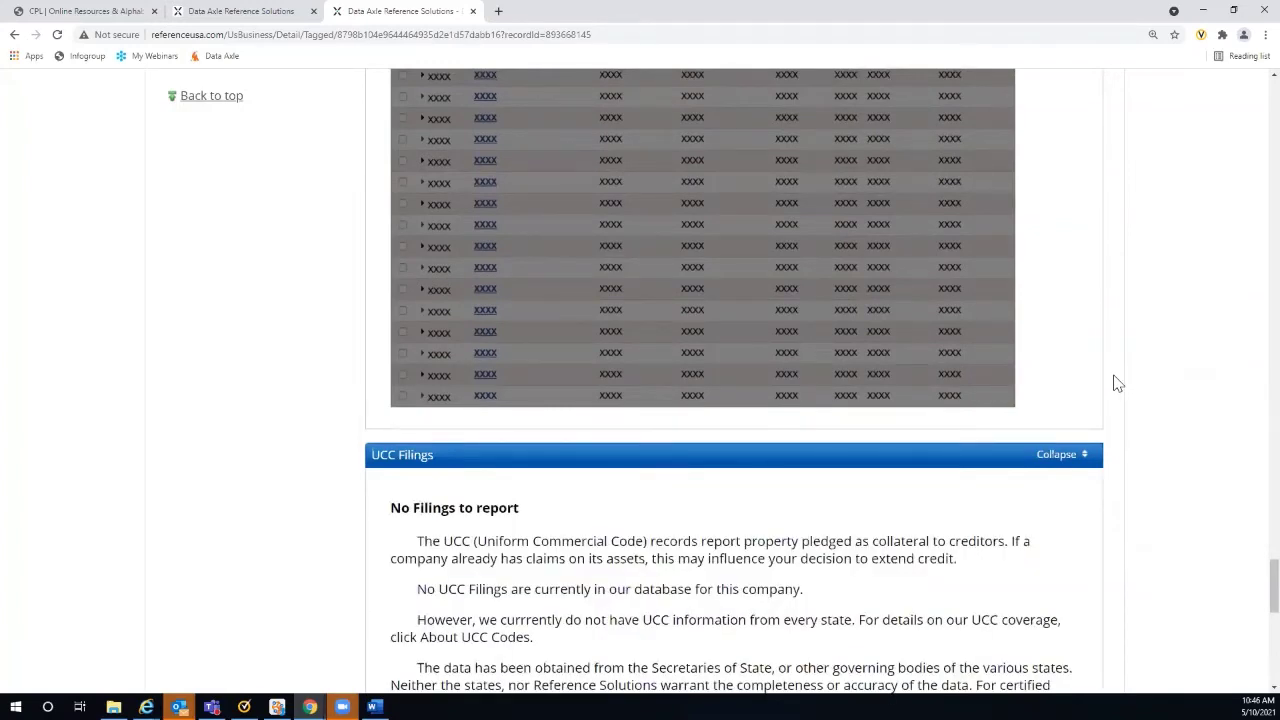
{"action": "scroll", "coordinate": [1105, 380], "scroll_direction": "down", "scroll_amount": 1}
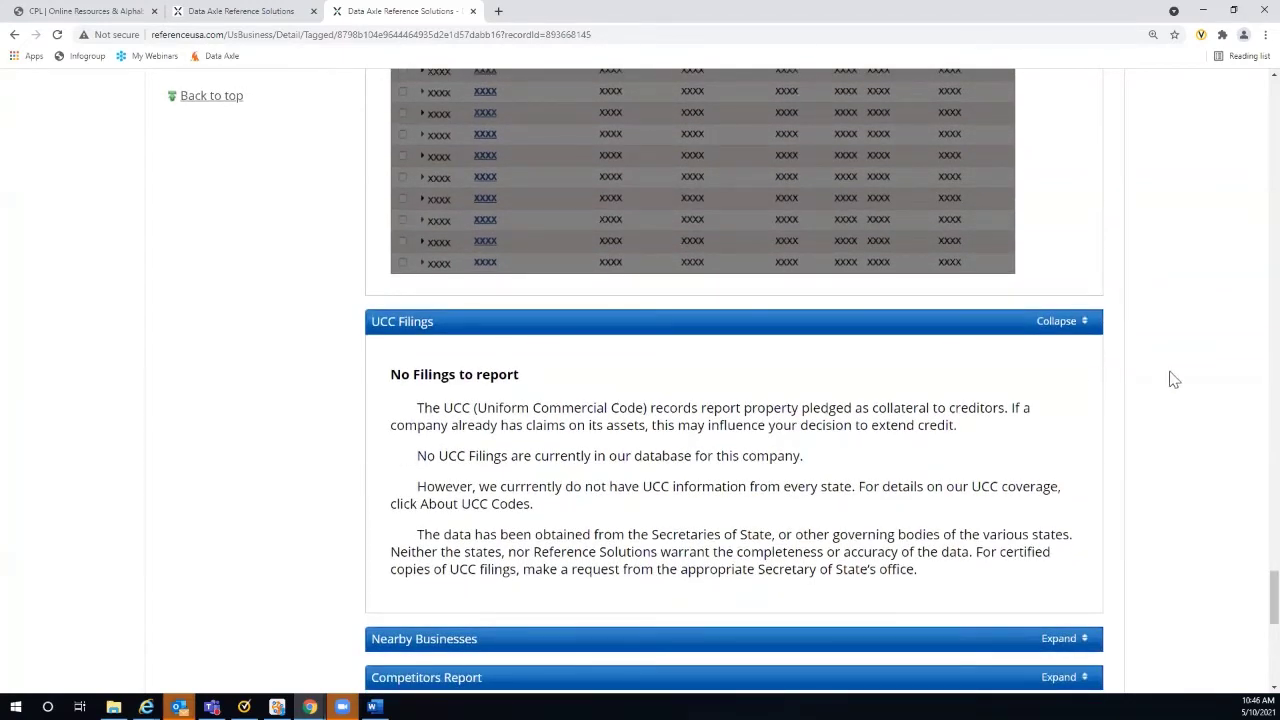
{"action": "scroll", "coordinate": [1160, 383], "scroll_direction": "down", "scroll_amount": 1}
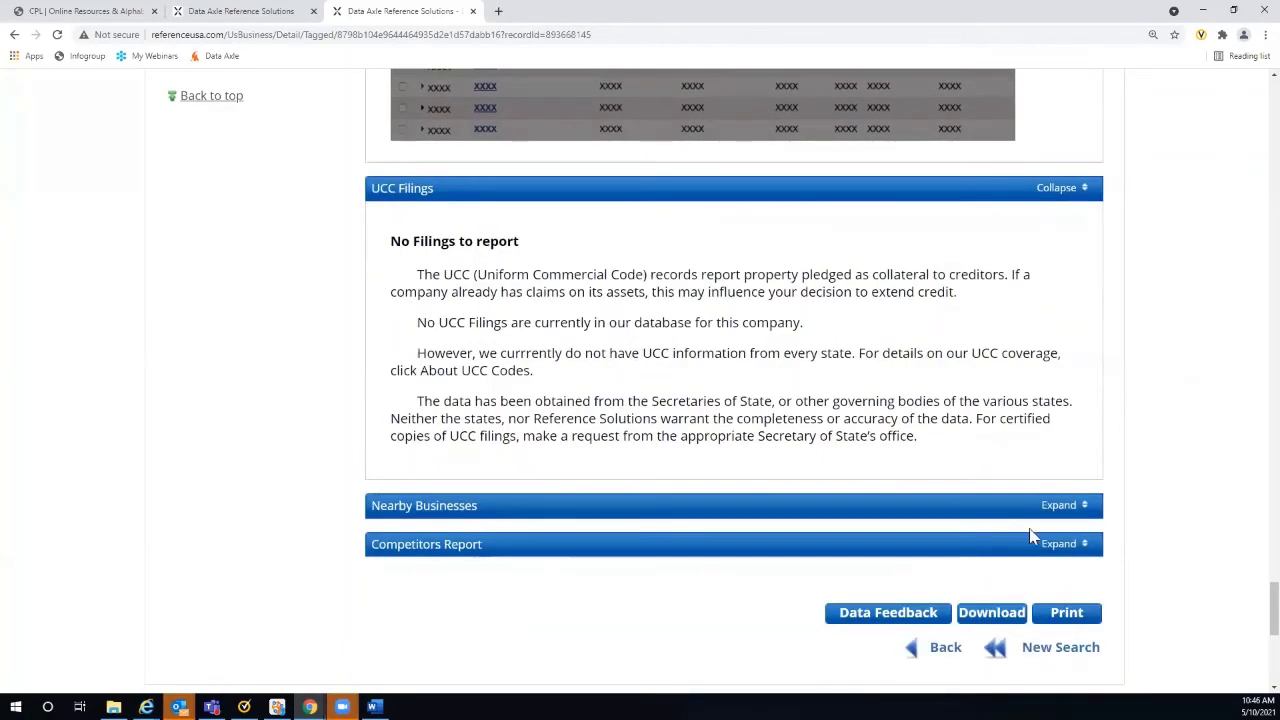
{"action": "left_click", "coordinate": [1062, 505]}
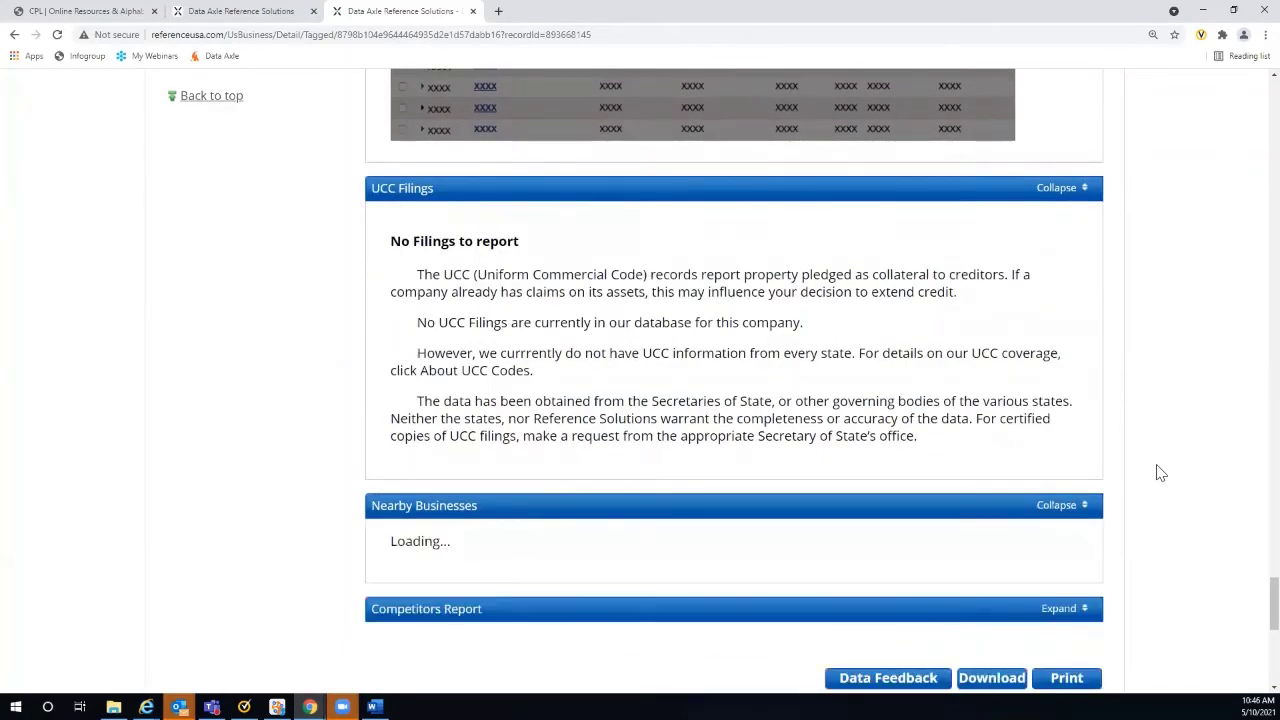
{"action": "scroll", "coordinate": [1160, 472], "scroll_direction": "down", "scroll_amount": 2}
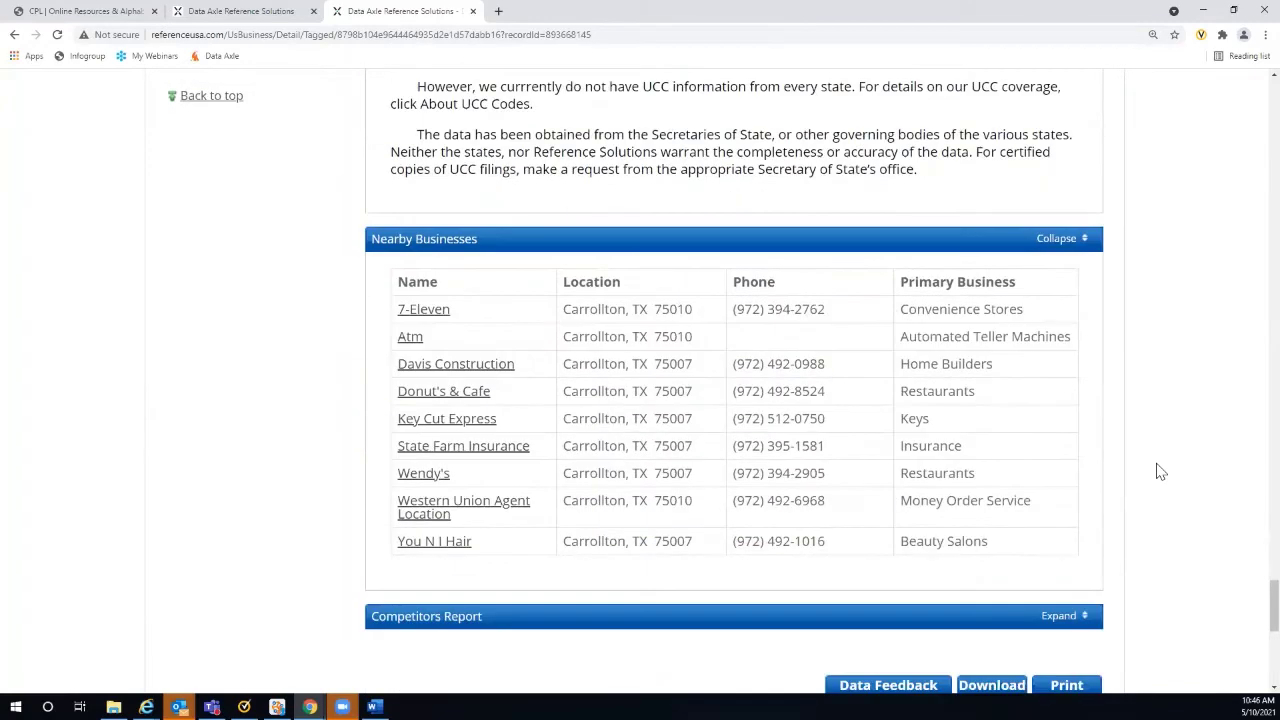
{"action": "scroll", "coordinate": [1160, 472], "scroll_direction": "down", "scroll_amount": 1}
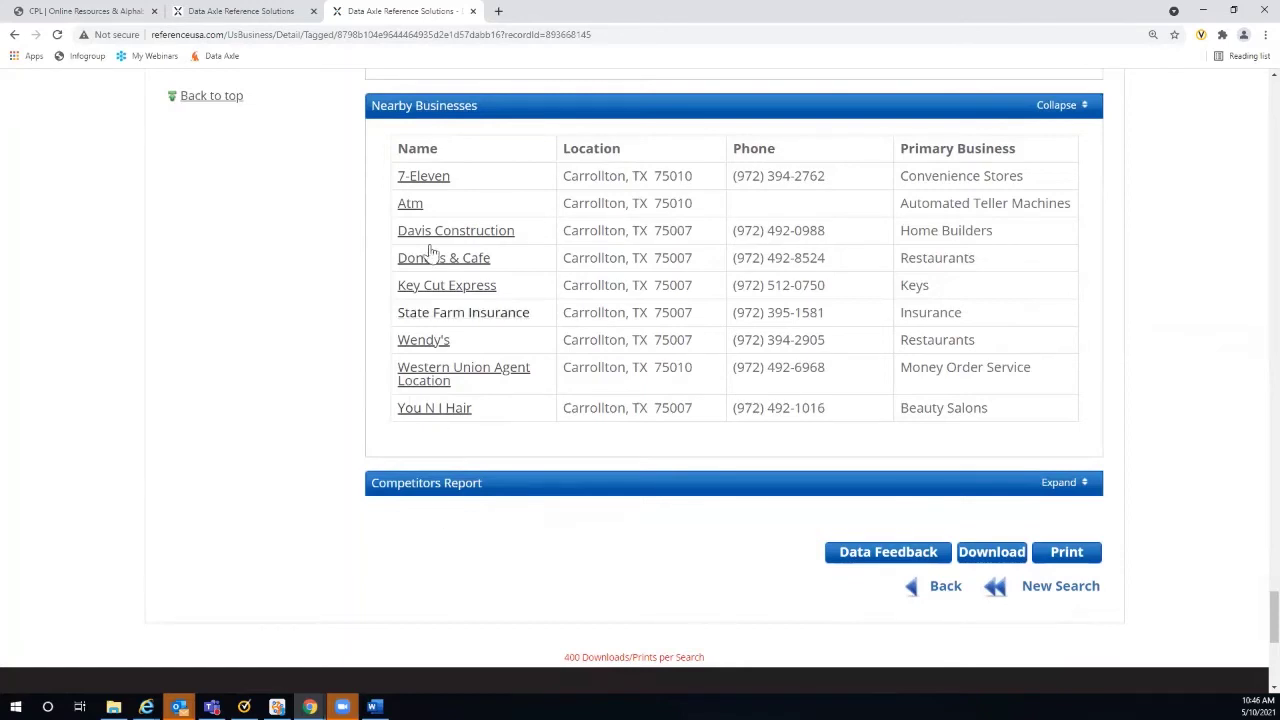
- Open the KFC record from the Arby's Competitors Report and return to the Arby's record
{"action": "left_click", "coordinate": [1070, 485]}
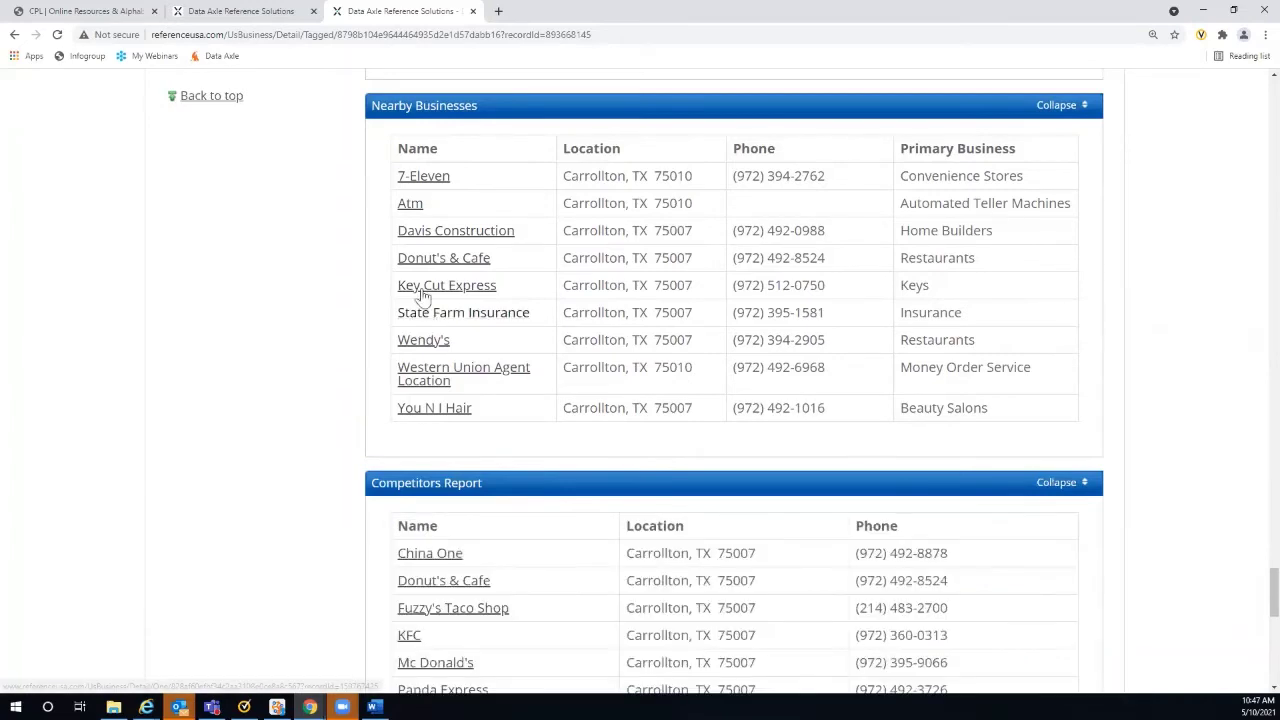
{"action": "scroll", "coordinate": [1180, 383], "scroll_direction": "down", "scroll_amount": 2}
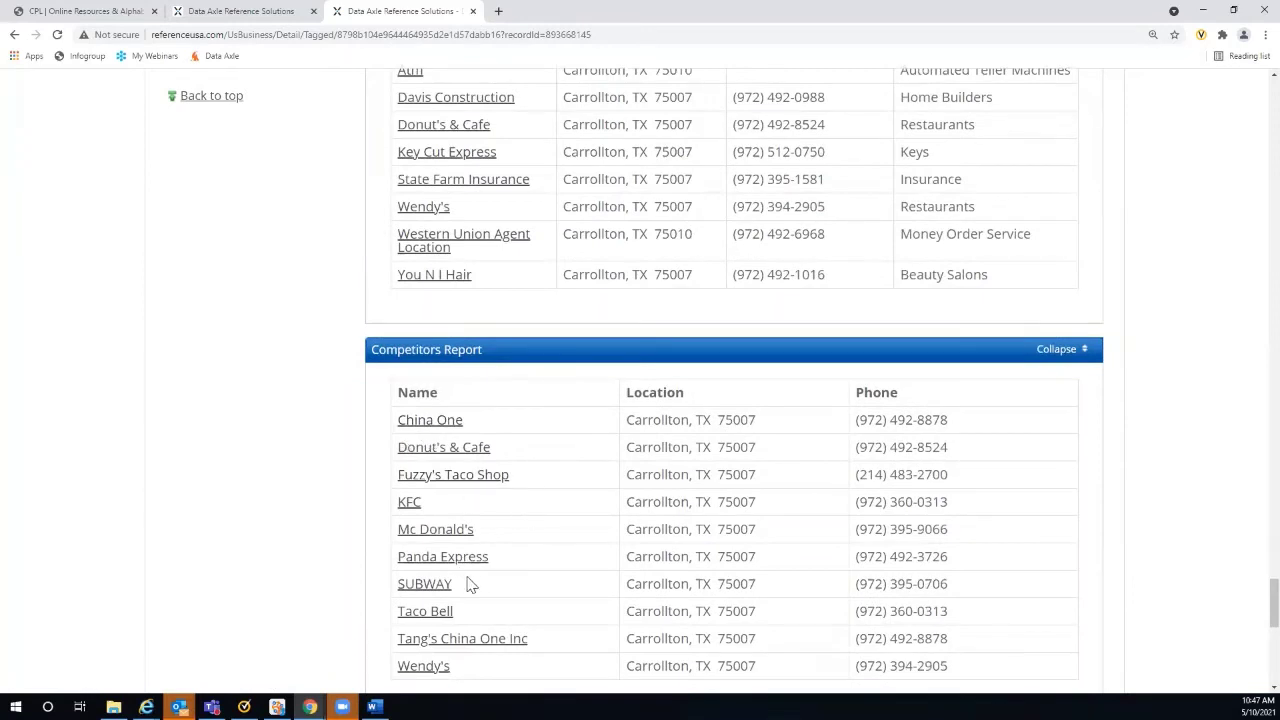
{"action": "left_click", "coordinate": [410, 503]}
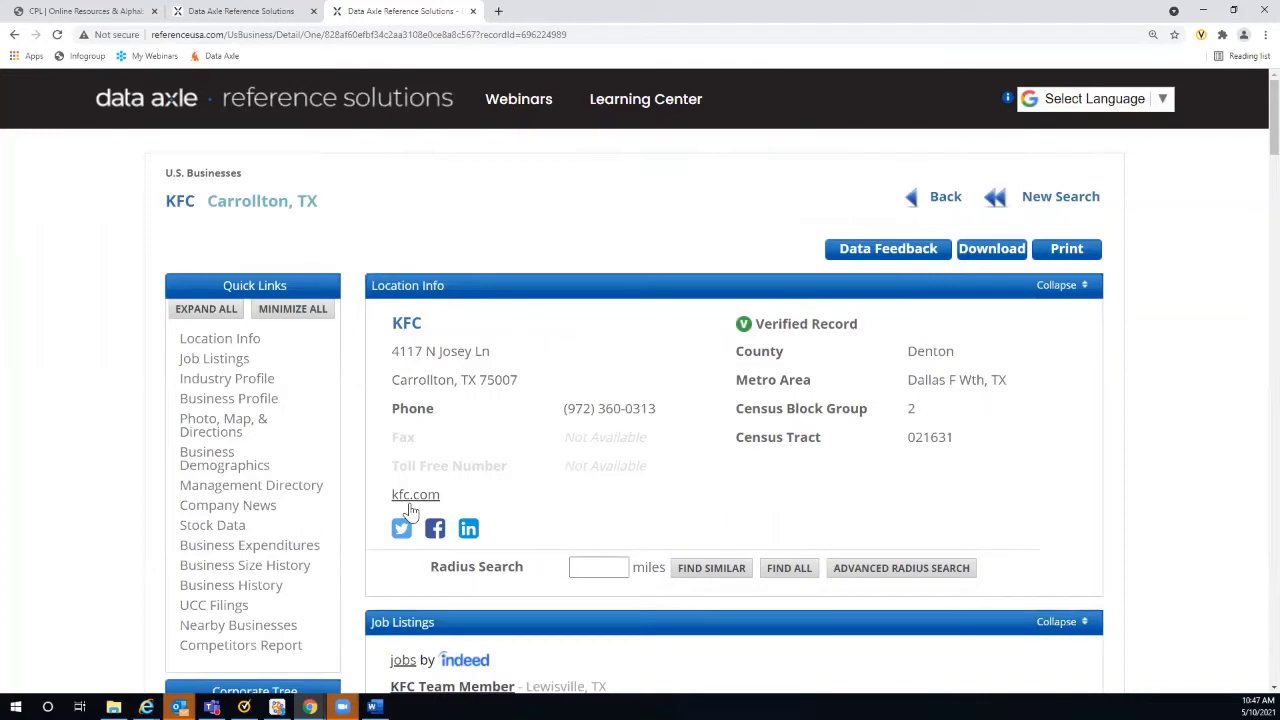
{"action": "left_click", "coordinate": [946, 200]}
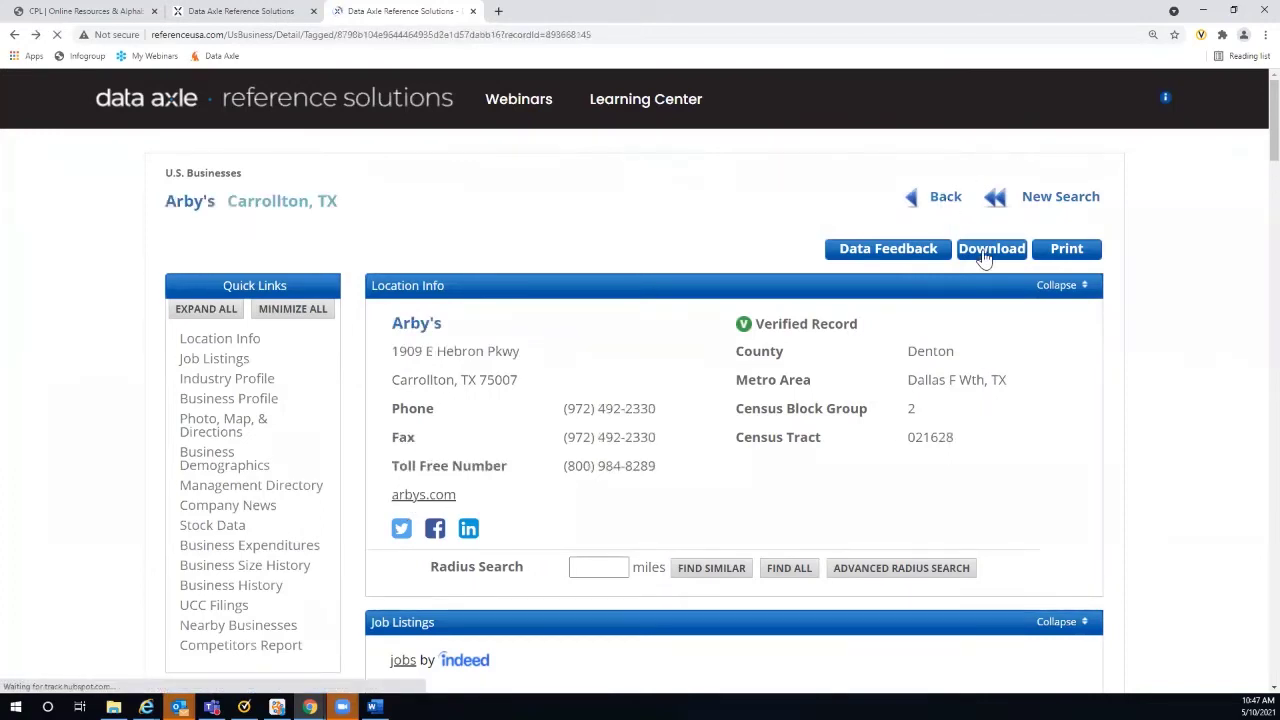
- Expand the Competitors Report again near the end of the Arby's record to view the list of competing restaurants
{"action": "scroll", "coordinate": [1233, 364], "scroll_direction": "down", "scroll_amount": 10}
{"action": "scroll", "coordinate": [1230, 368], "scroll_direction": "up", "scroll_amount": 3}
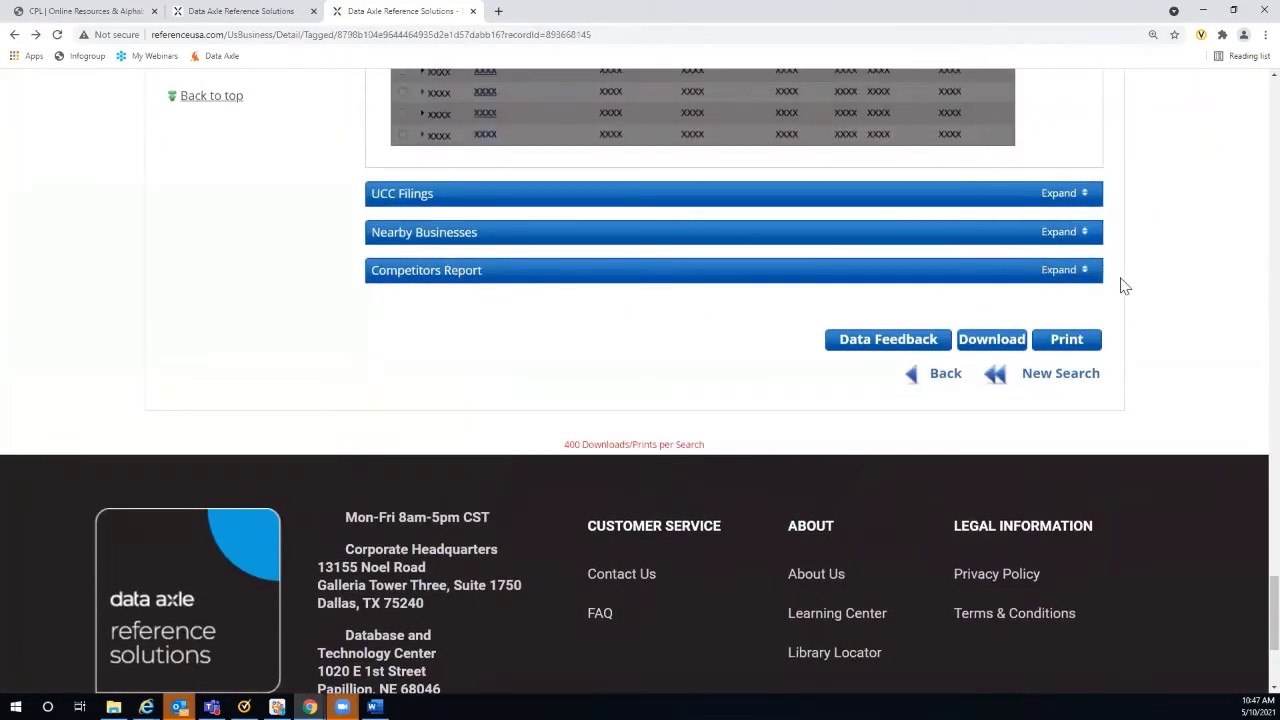
{"action": "left_click", "coordinate": [1058, 272]}
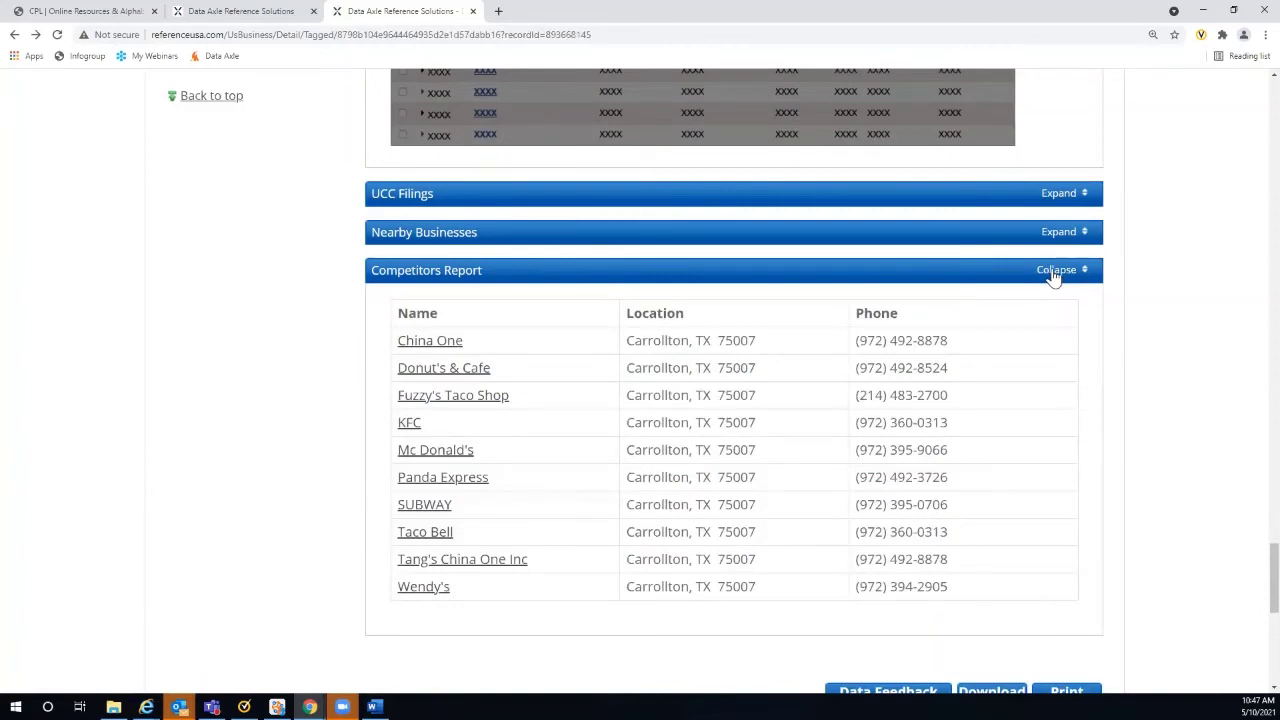
- Use the record's quick links to view Business Demographics and return to the start of the Arby's record
{"action": "left_click", "coordinate": [217, 100]}
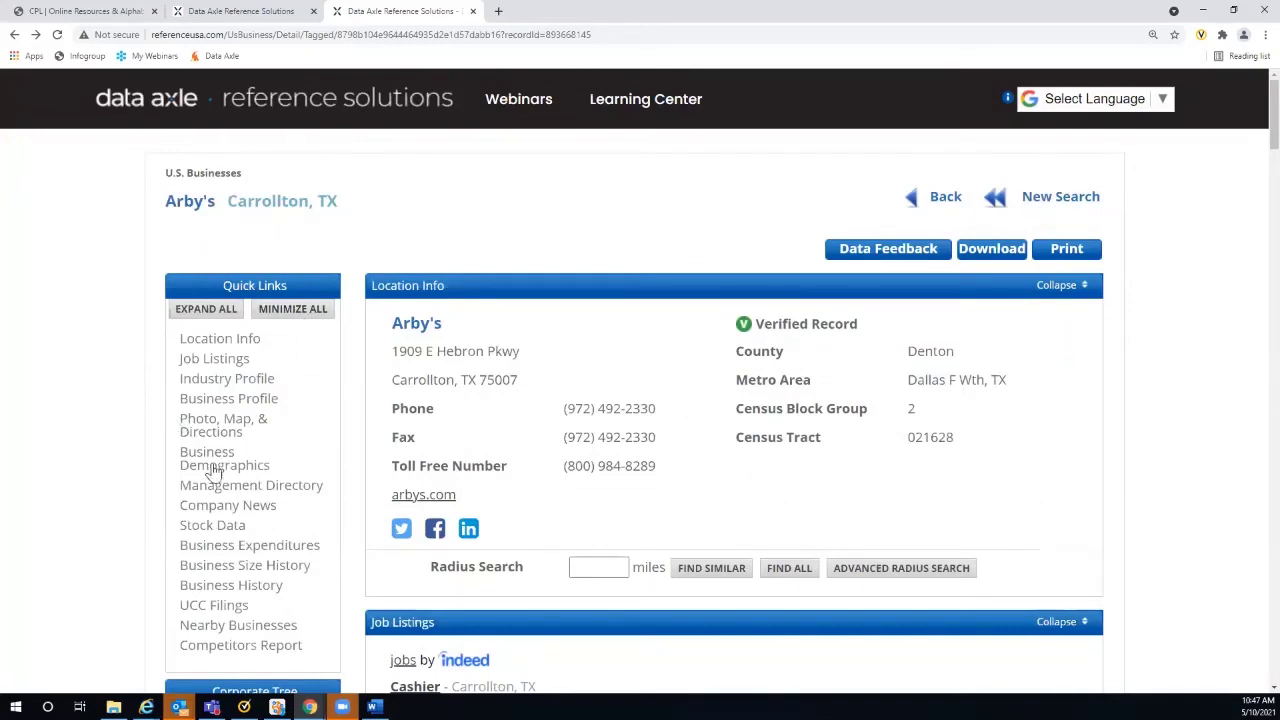
{"action": "left_click", "coordinate": [205, 470]}
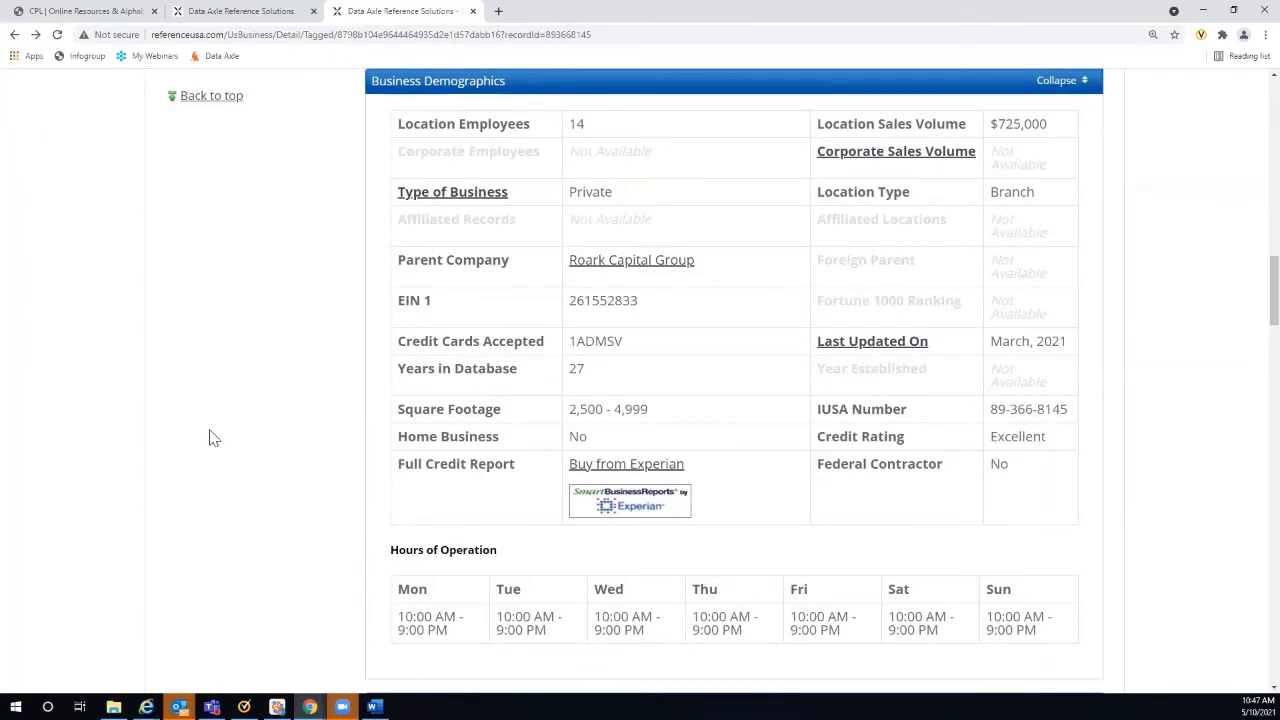
{"action": "left_click", "coordinate": [211, 100]}
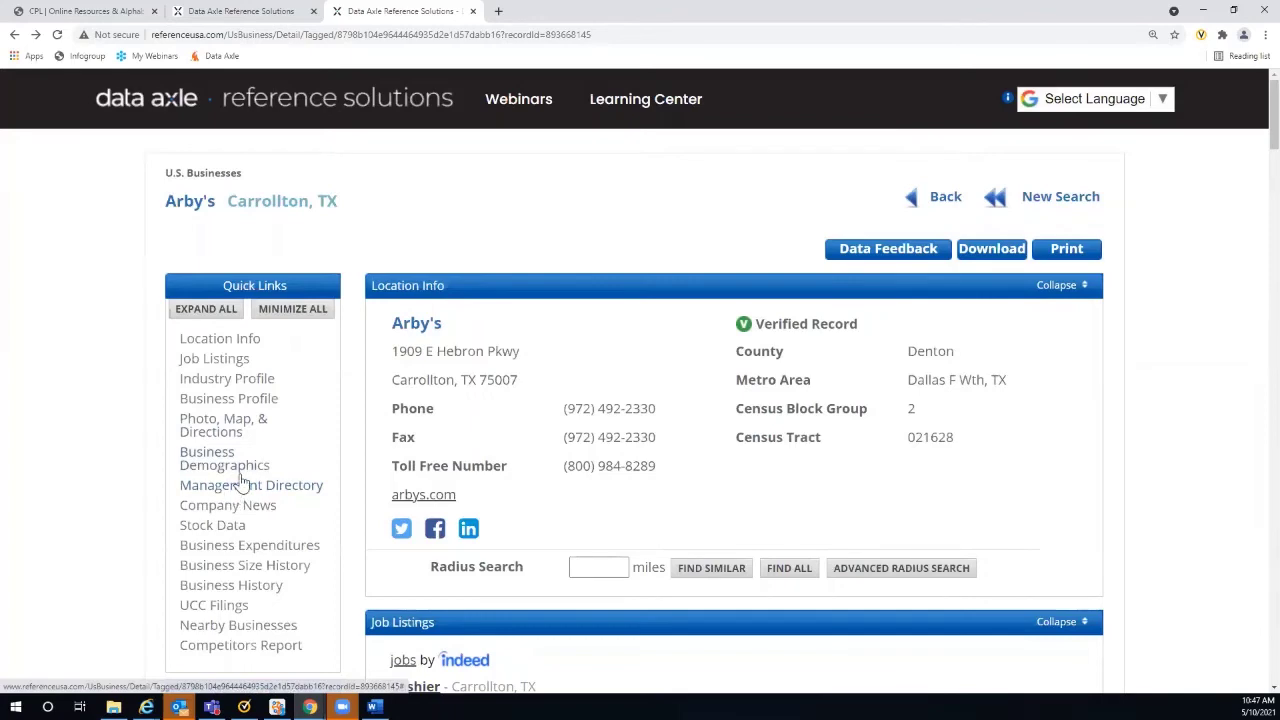
- Revisit the Arby's business demographics, review them together with the management directory, and go back to the beginning of the record
{"action": "left_click", "coordinate": [207, 458]}
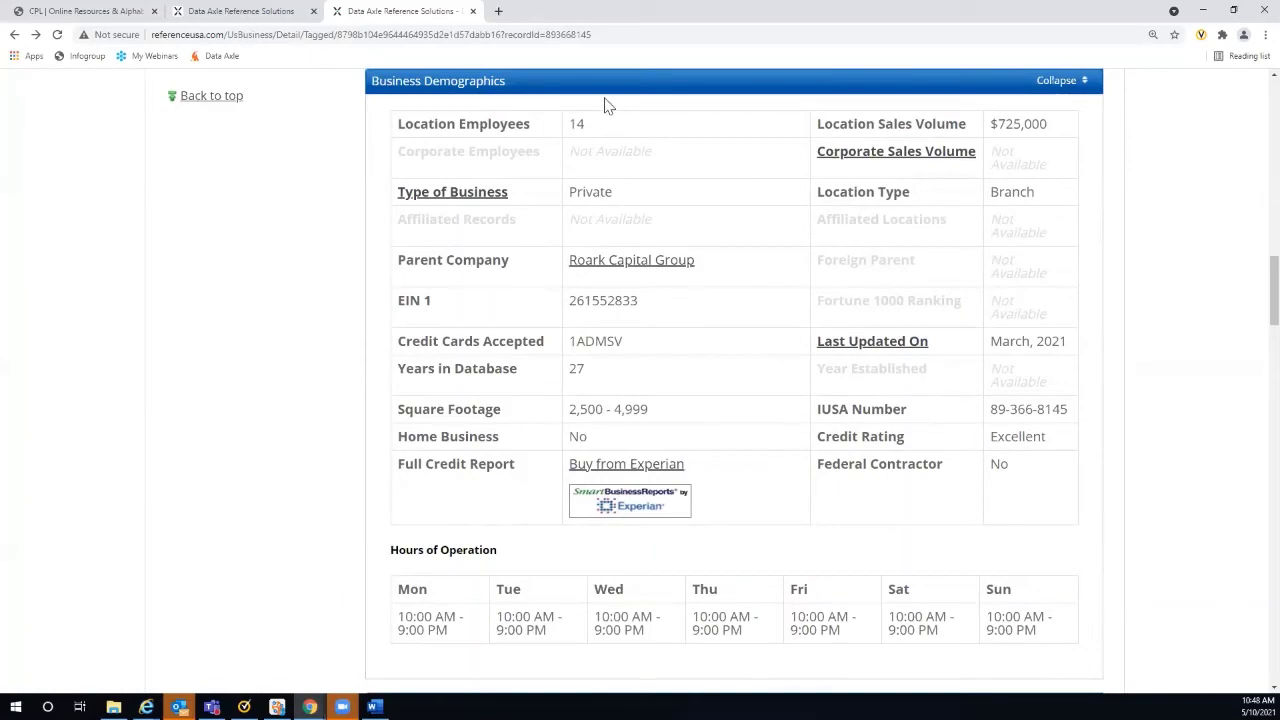
{"action": "scroll", "coordinate": [680, 229], "scroll_direction": "down", "scroll_amount": 4}
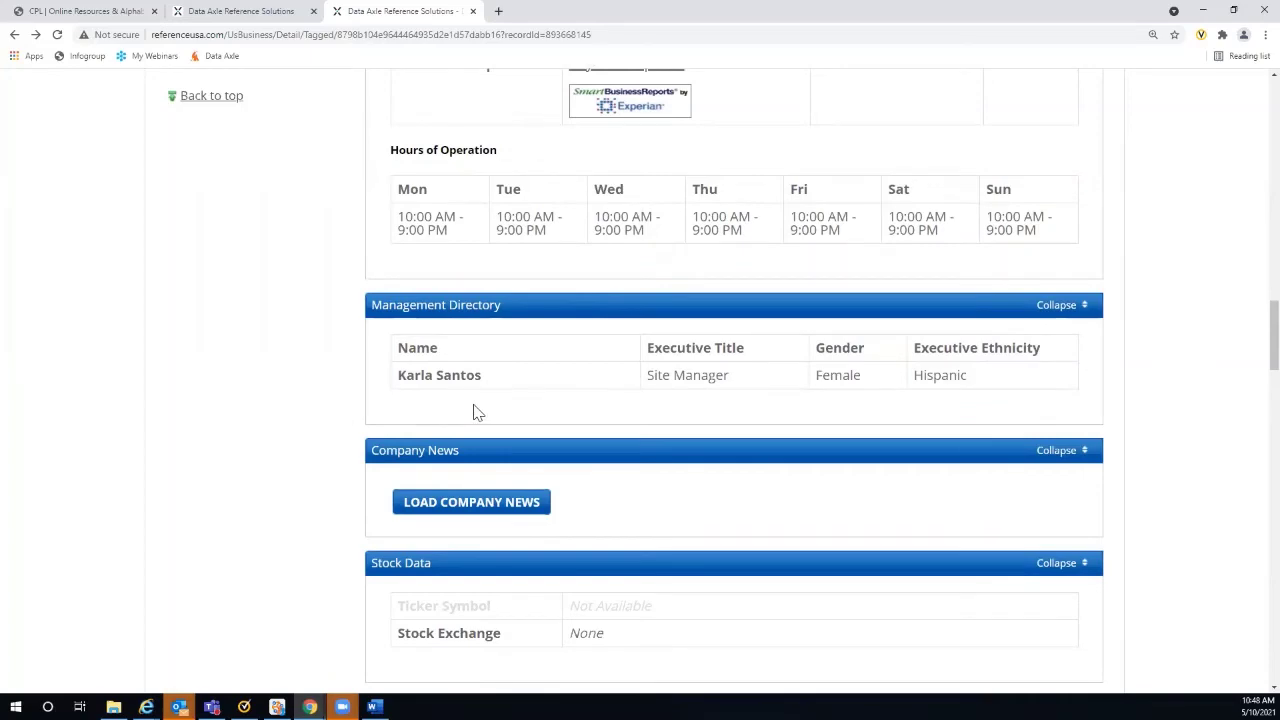
{"action": "scroll", "coordinate": [606, 160], "scroll_direction": "up", "scroll_amount": 5}
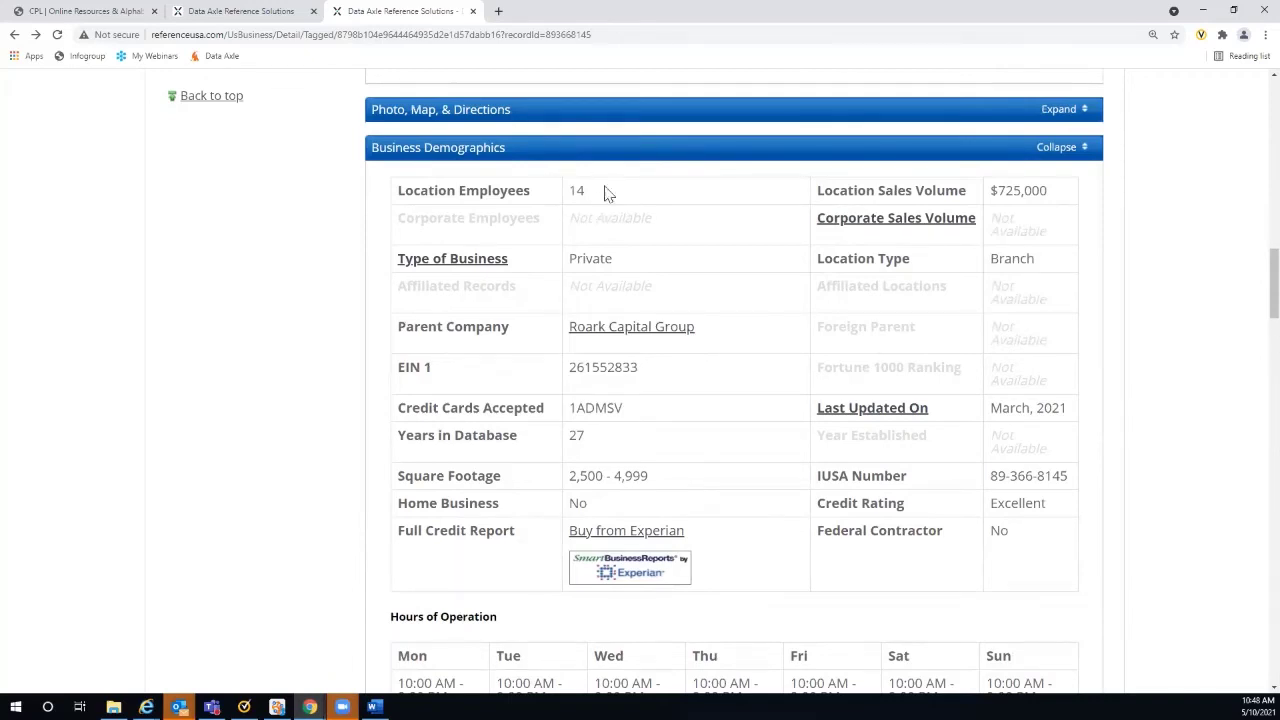
{"action": "left_click", "coordinate": [197, 97]}
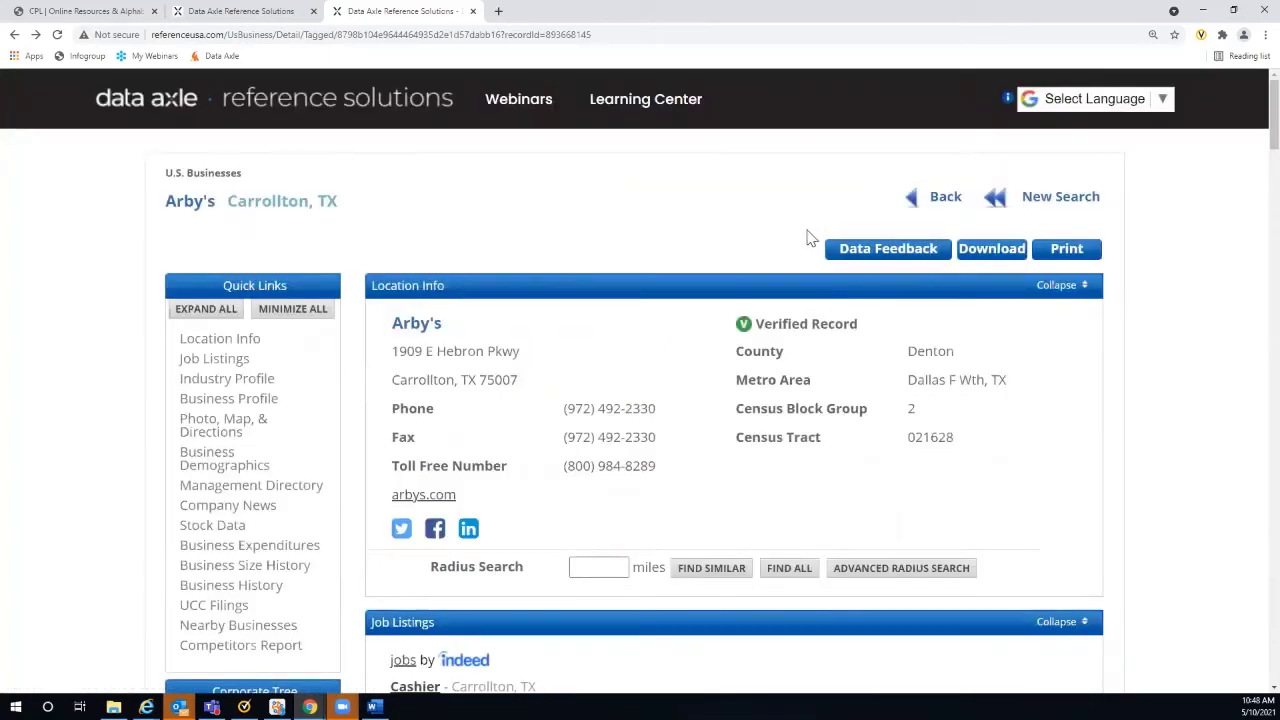
- Open the data feedback form for Arby's, flag Number of Employees for research with the value 18, and review the contact fields
{"action": "left_click", "coordinate": [873, 255]}
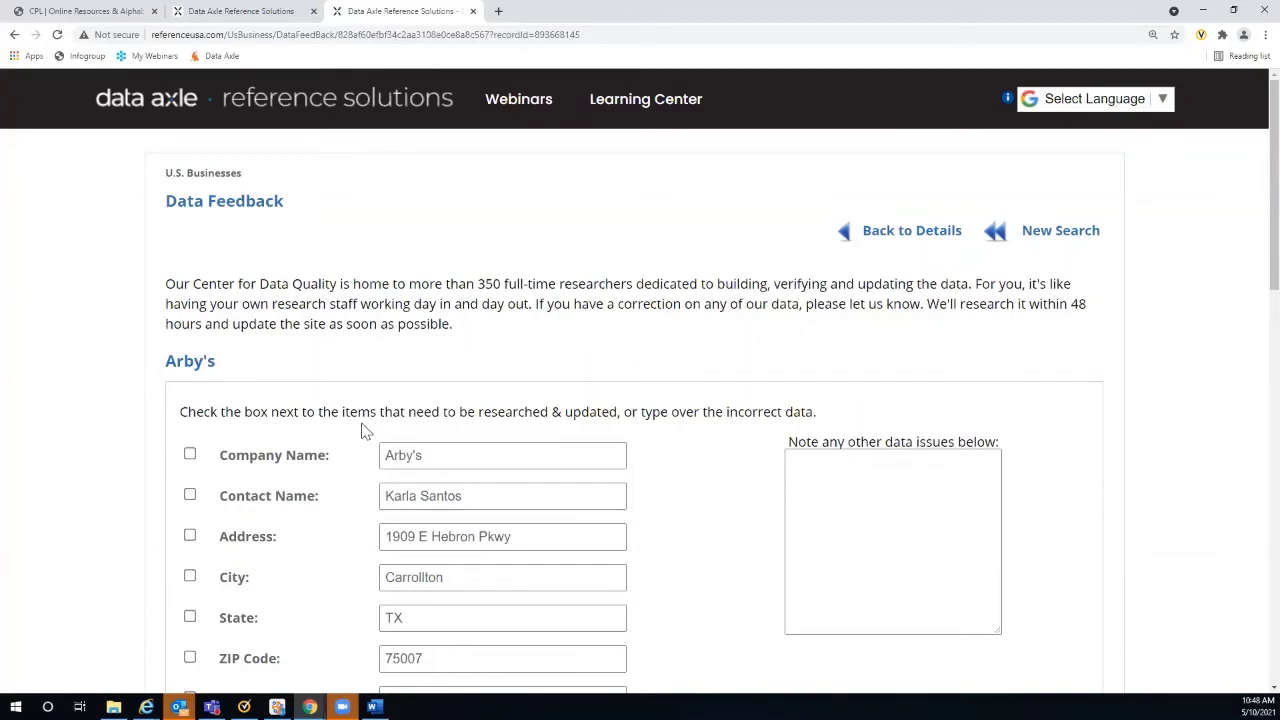
{"action": "scroll", "coordinate": [365, 430], "scroll_direction": "down", "scroll_amount": 4}
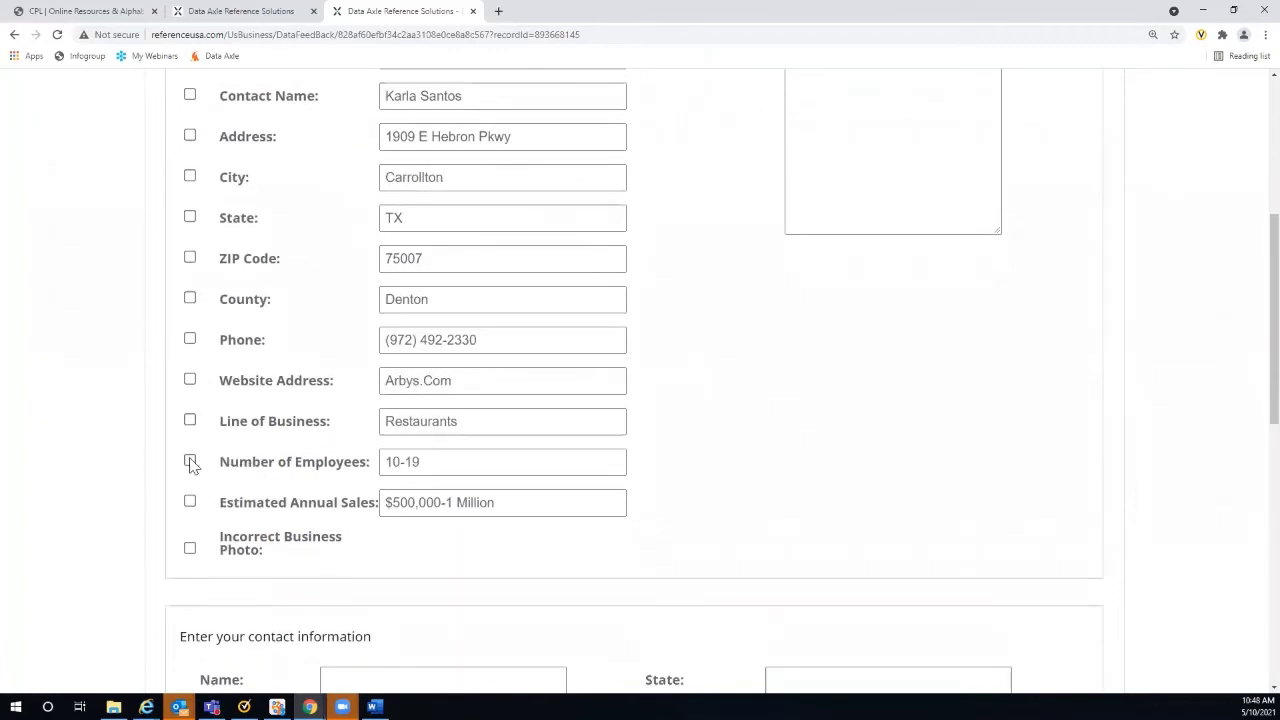
{"action": "left_click", "coordinate": [190, 462]}
{"action": "left_click_drag", "start_coordinate": [424, 461], "coordinate": [341, 453]}
{"action": "type", "text": "18"}
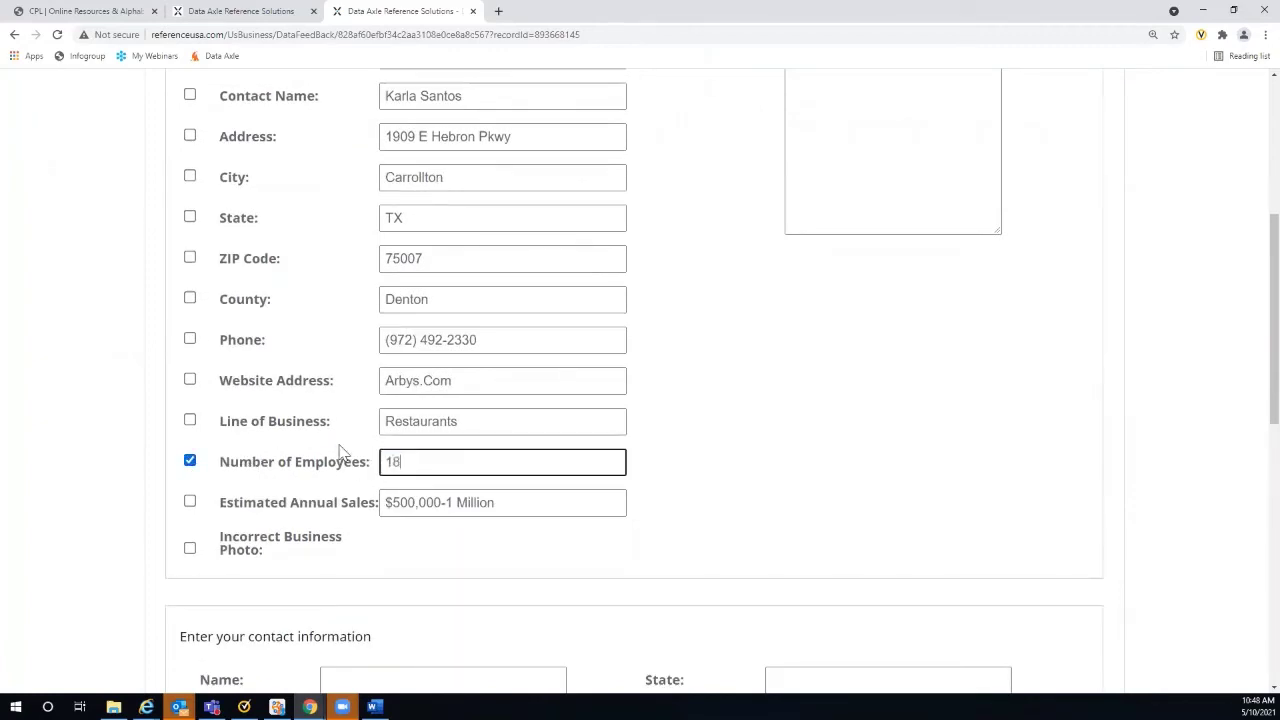
{"action": "scroll", "coordinate": [809, 374], "scroll_direction": "down", "scroll_amount": 3}
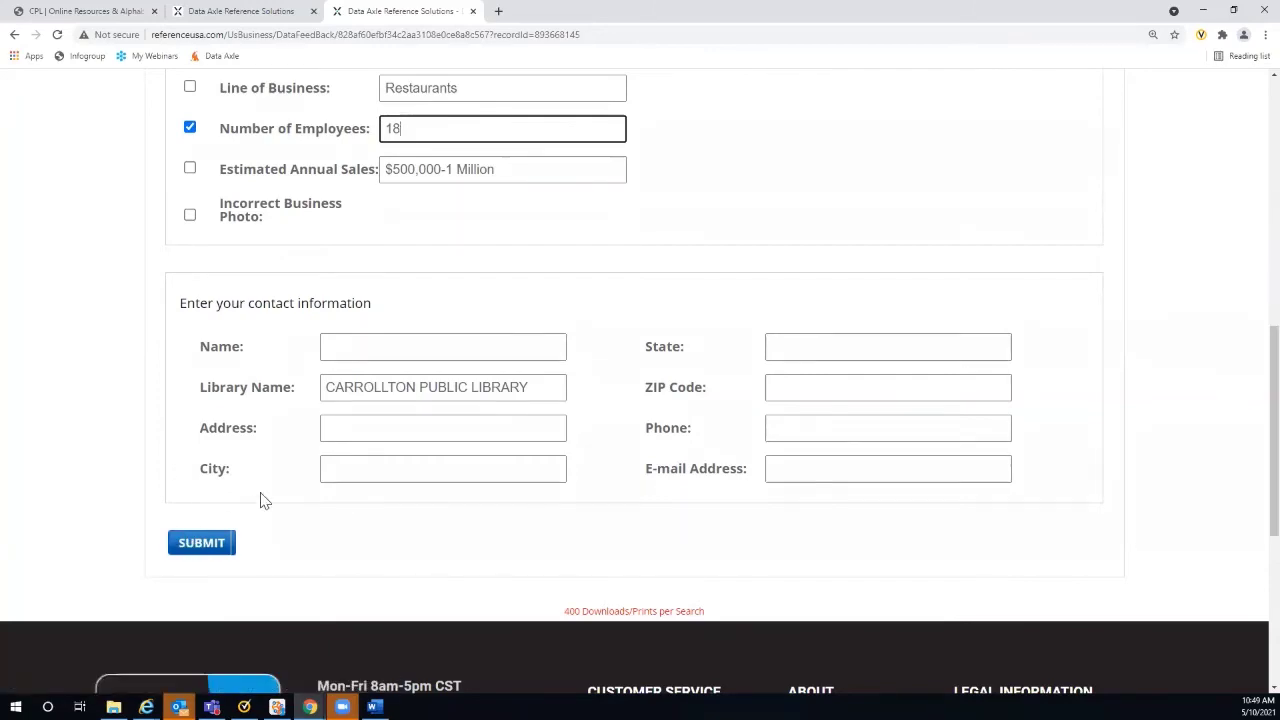
{"action": "scroll", "coordinate": [260, 500], "scroll_direction": "up", "scroll_amount": 8}
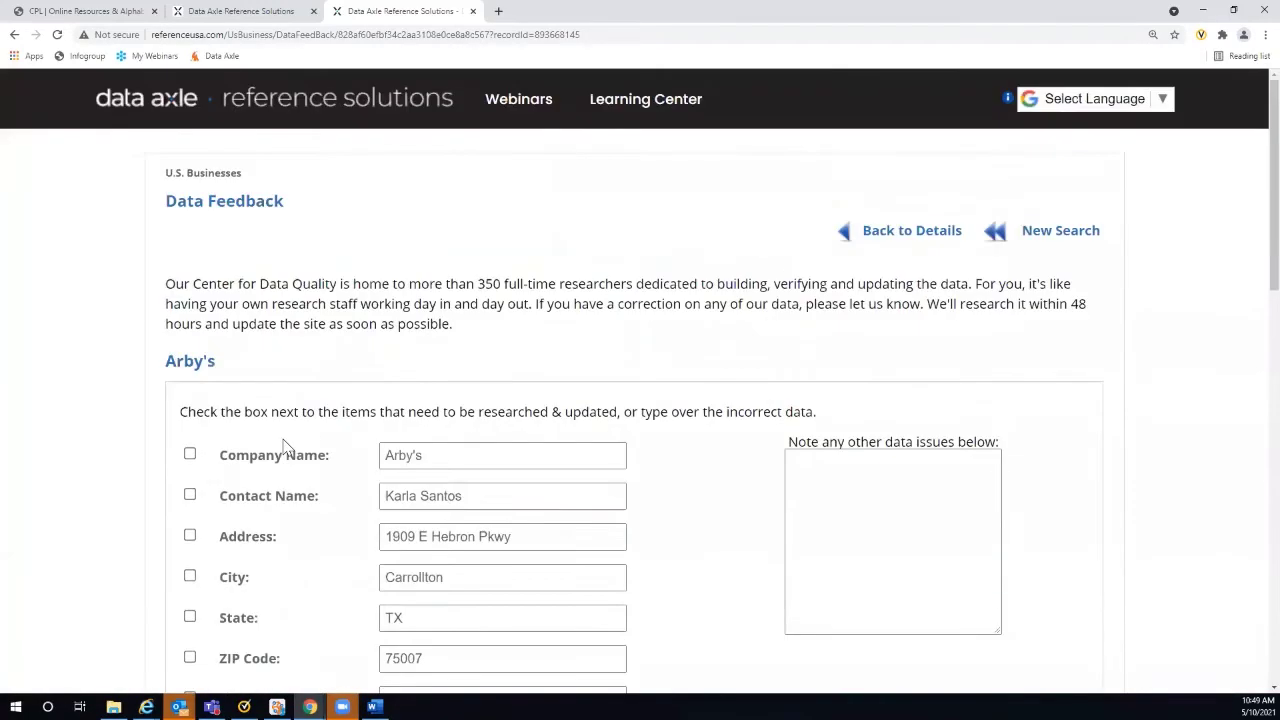
- Leave the Arby's data feedback form and business record, and return through the results list to the search criteria
{"action": "left_click", "coordinate": [880, 233]}
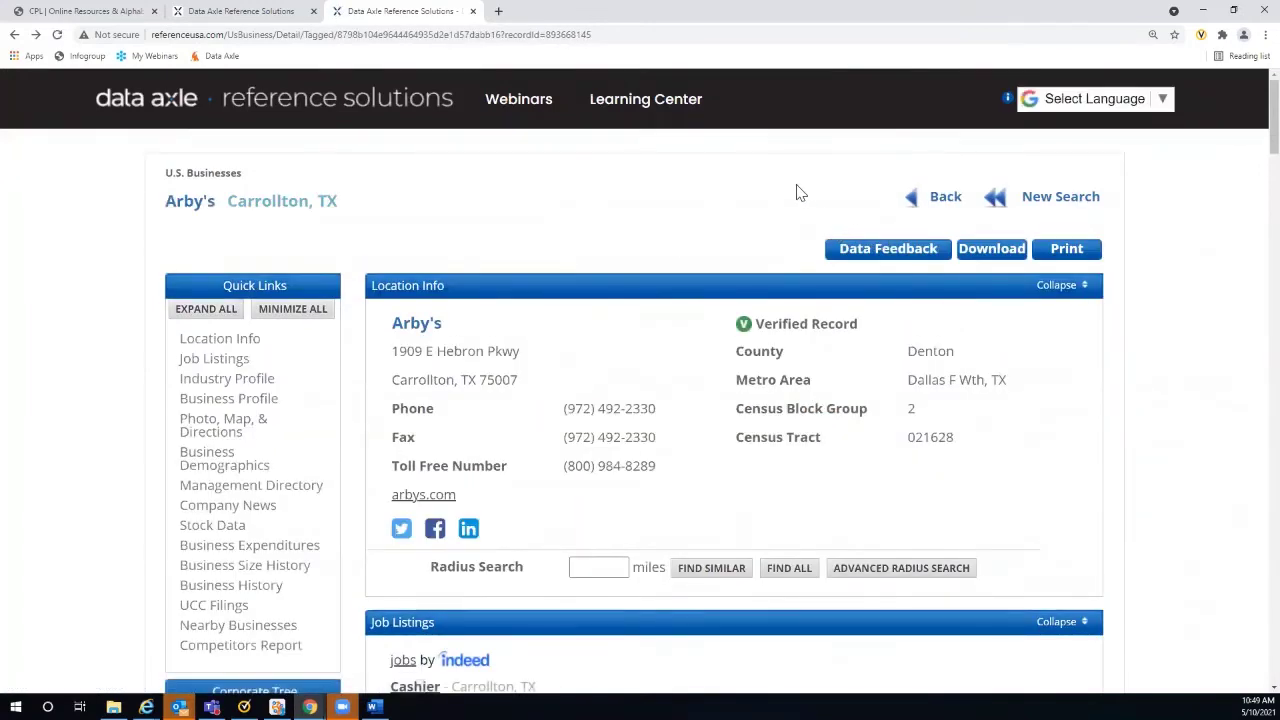
{"action": "left_click", "coordinate": [945, 200]}
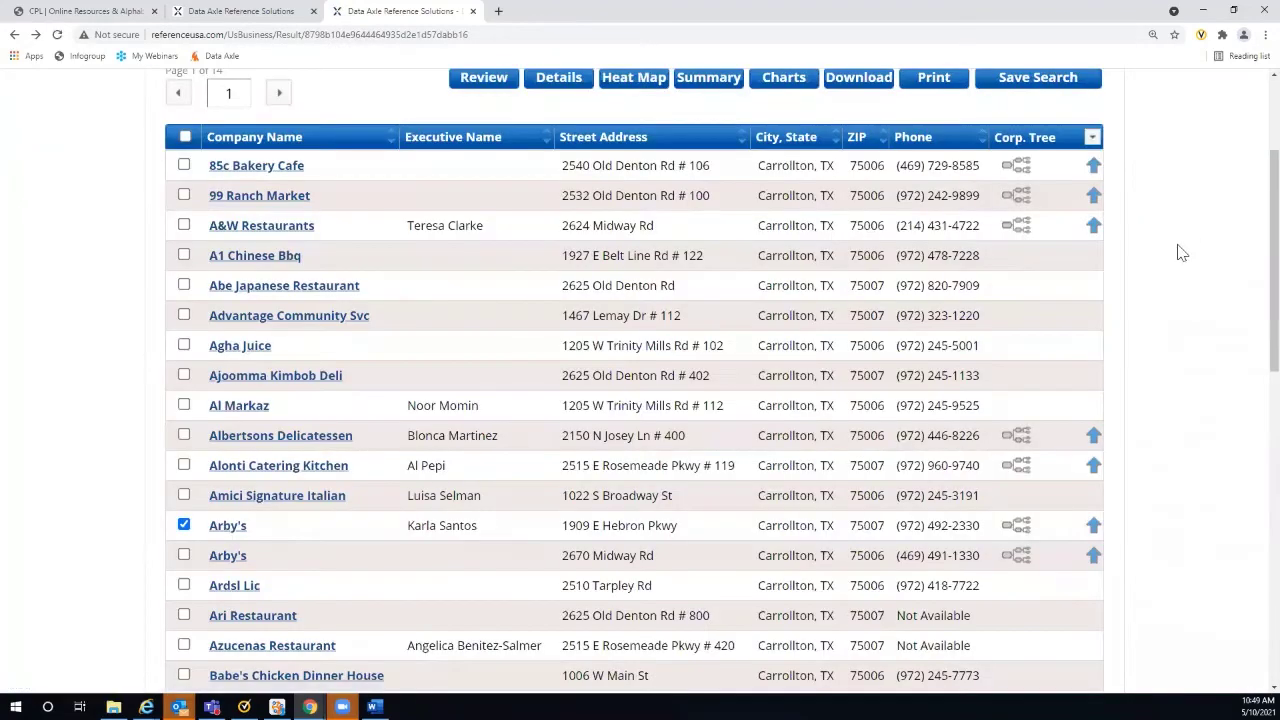
{"action": "scroll", "coordinate": [1182, 251], "scroll_direction": "up", "scroll_amount": 2}
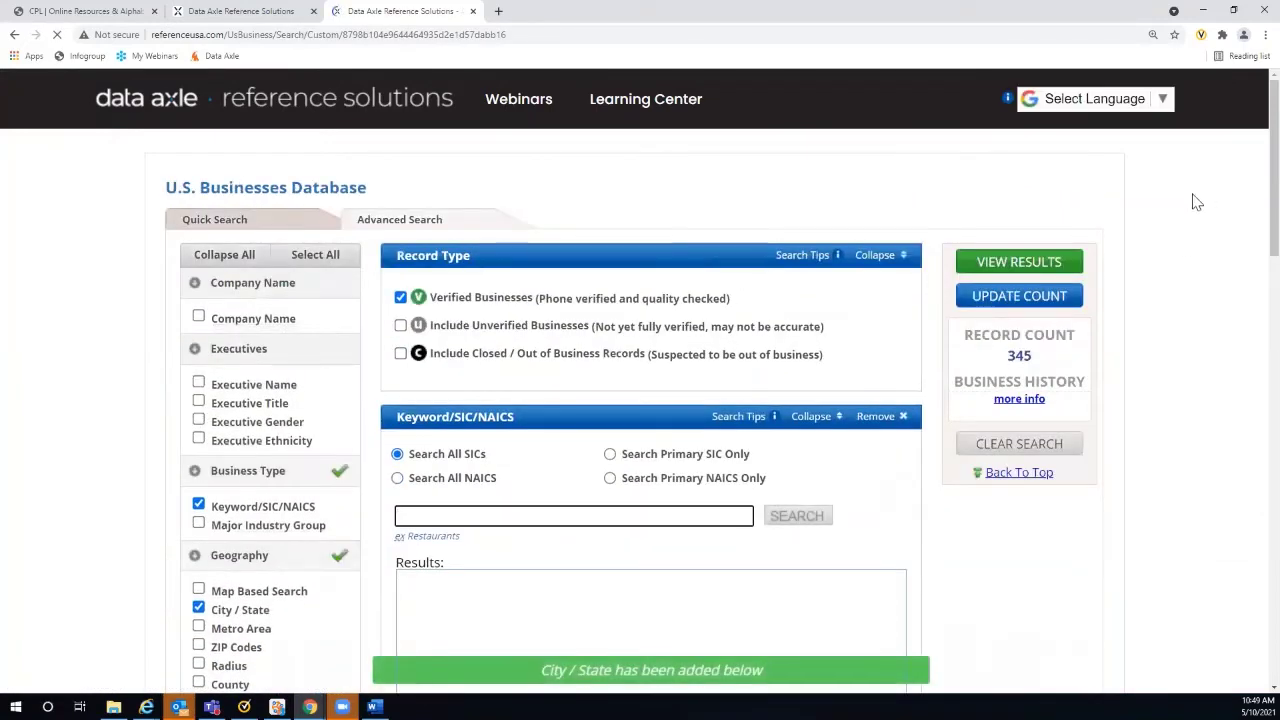
- Add the Web Address criterion and limit the search to only companies with a web address
{"action": "scroll", "coordinate": [1180, 219], "scroll_direction": "down", "scroll_amount": 5}
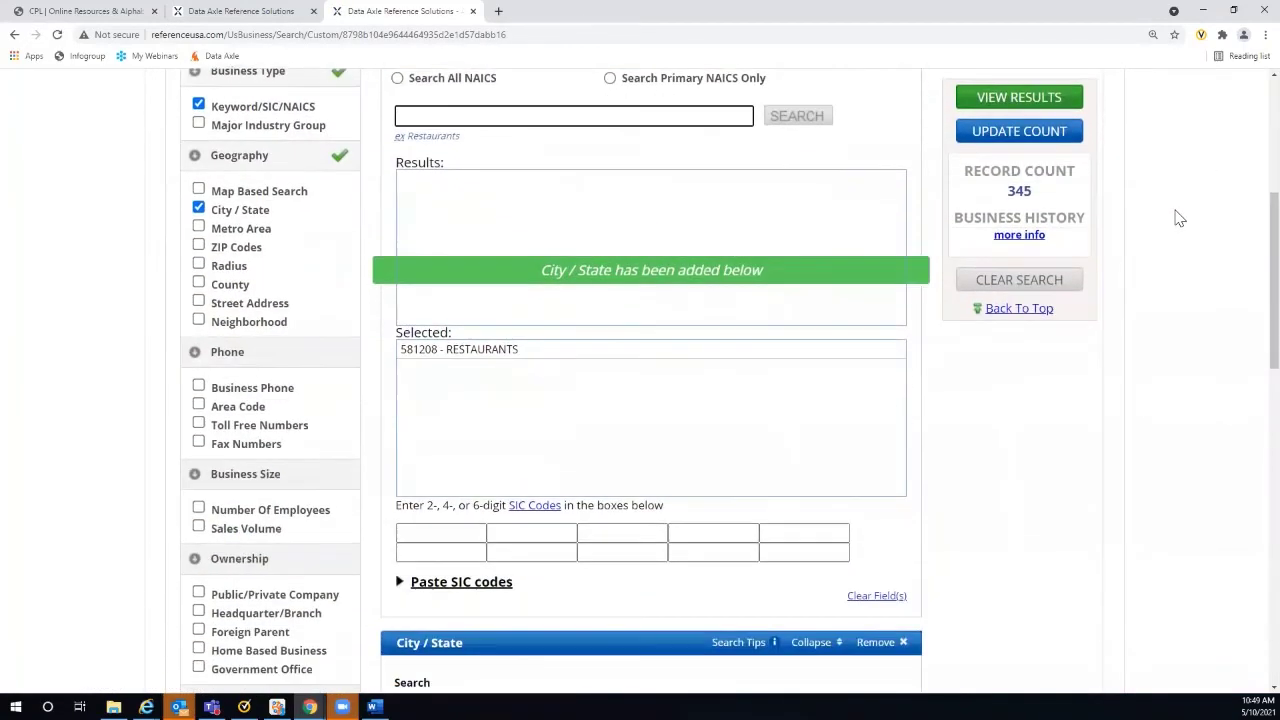
{"action": "scroll", "coordinate": [1177, 215], "scroll_direction": "down", "scroll_amount": 4}
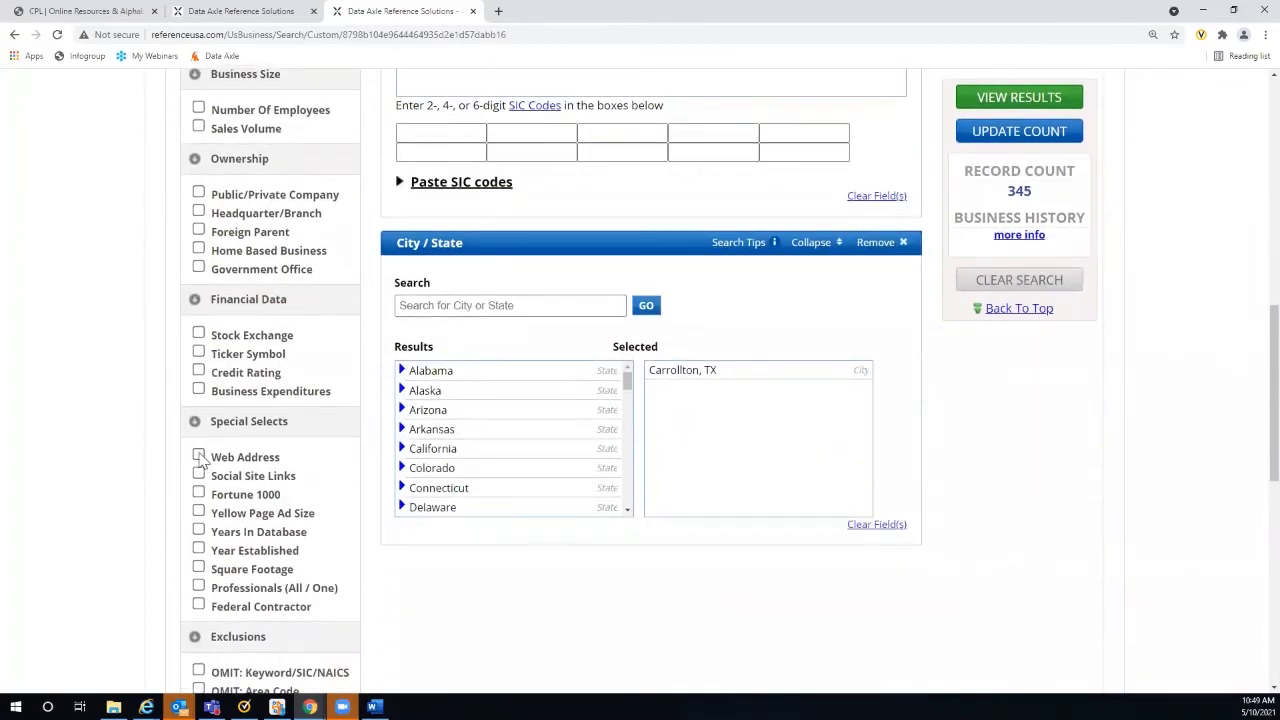
{"action": "left_click", "coordinate": [198, 457]}
{"action": "scroll", "coordinate": [405, 488], "scroll_direction": "down", "scroll_amount": 2}
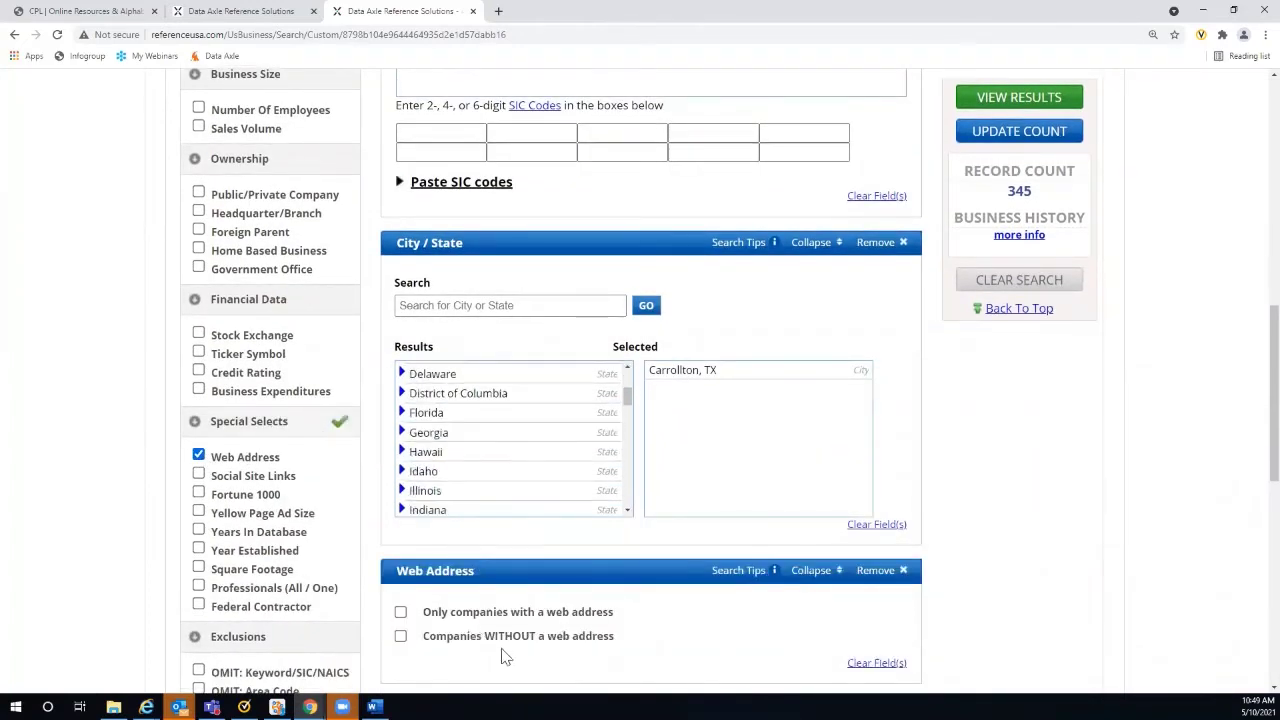
{"action": "scroll", "coordinate": [637, 629], "scroll_direction": "down", "scroll_amount": 2}
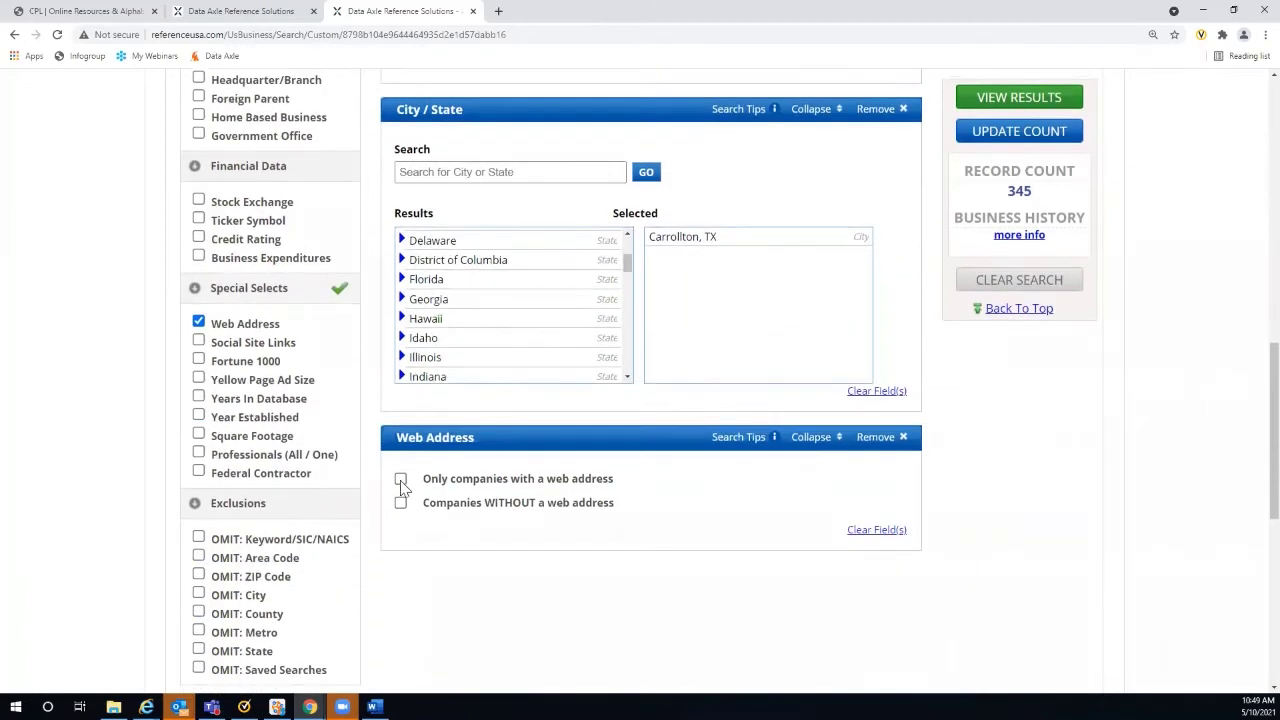
{"action": "left_click", "coordinate": [401, 480]}
- Add the Number Of Employees criterion and select the ranges 5-9, 10-19 and 20-49
{"action": "scroll", "coordinate": [350, 240], "scroll_direction": "up", "scroll_amount": 4}
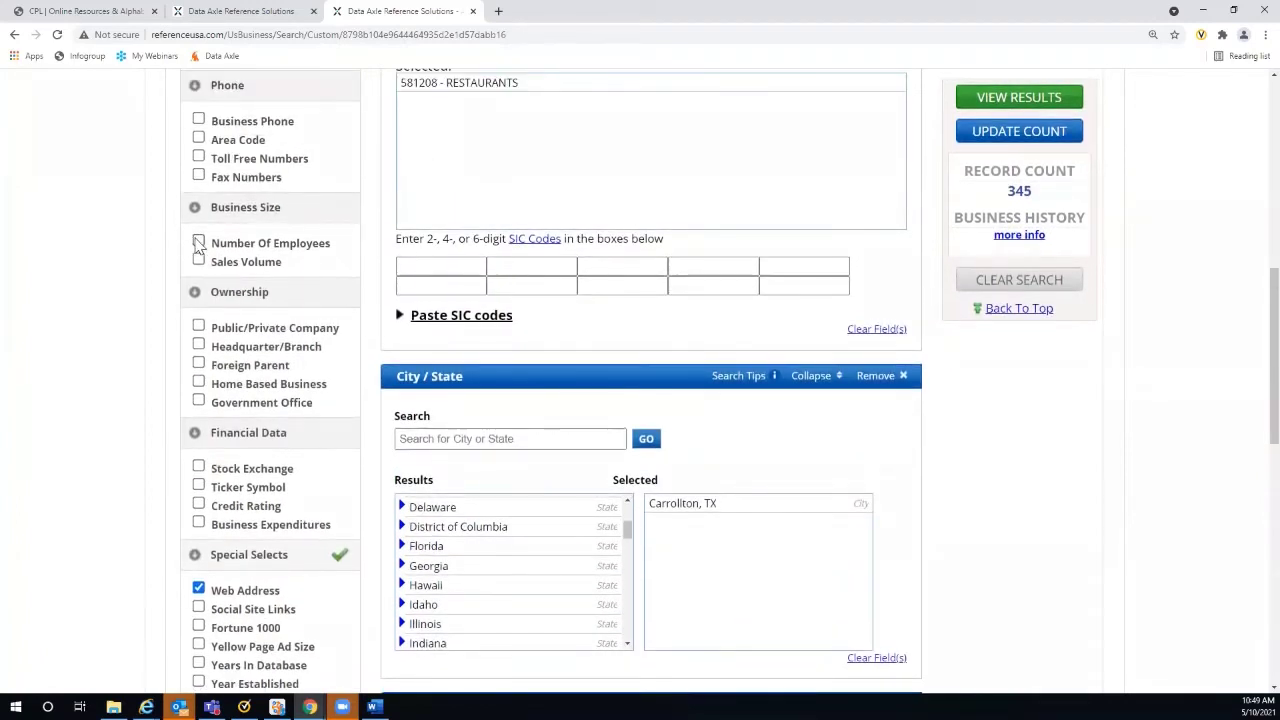
{"action": "left_click", "coordinate": [199, 243]}
{"action": "scroll", "coordinate": [350, 337], "scroll_direction": "down", "scroll_amount": 4}
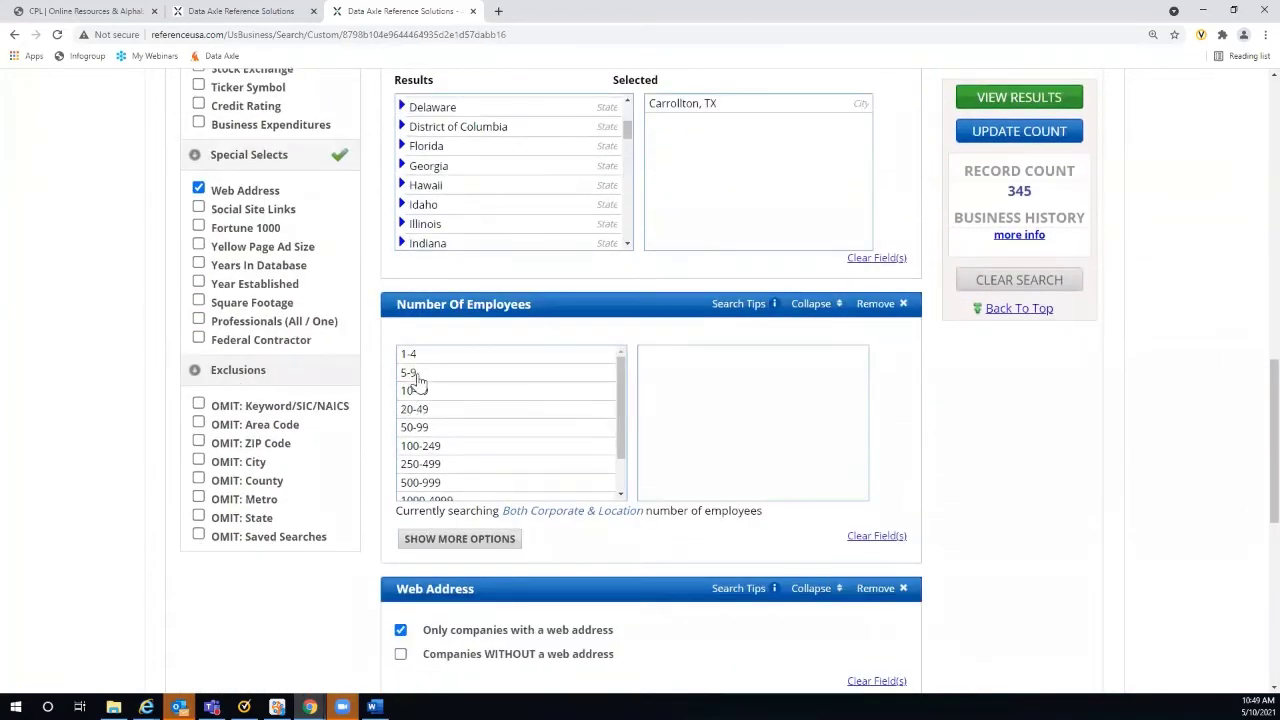
{"action": "left_click", "coordinate": [413, 375]}
{"action": "left_click", "coordinate": [472, 393]}
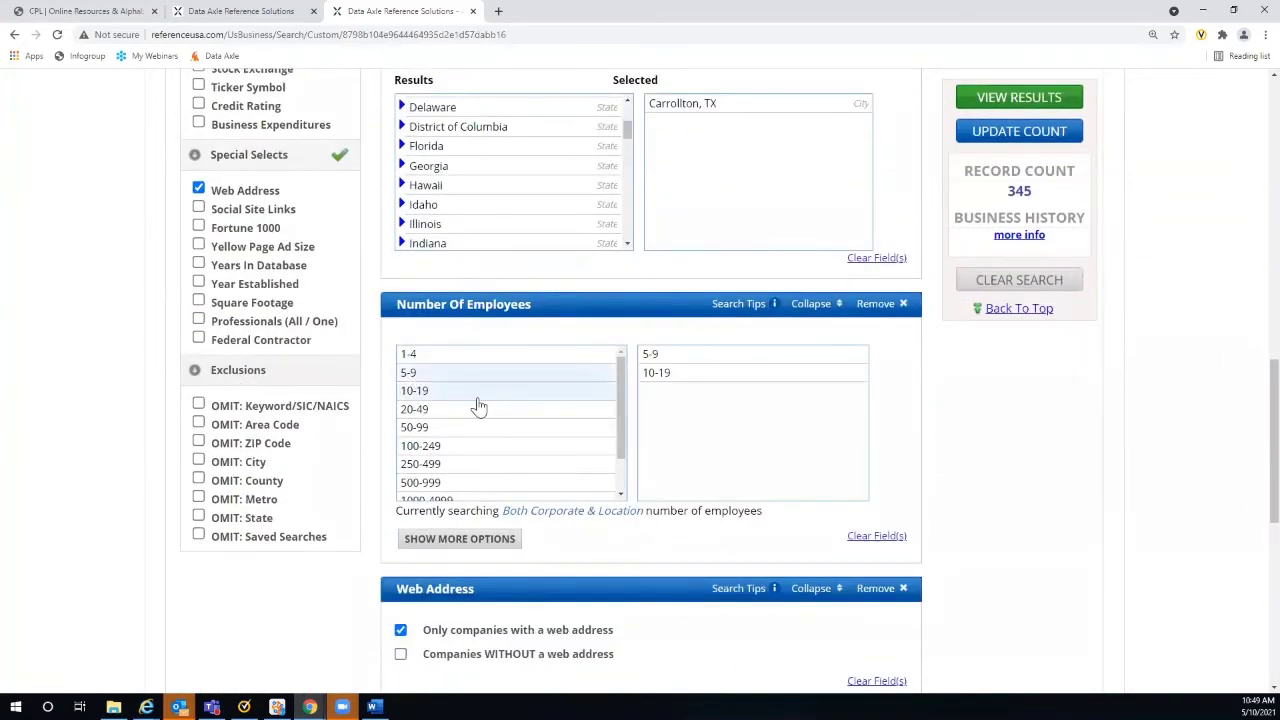
{"action": "left_click", "coordinate": [489, 412]}
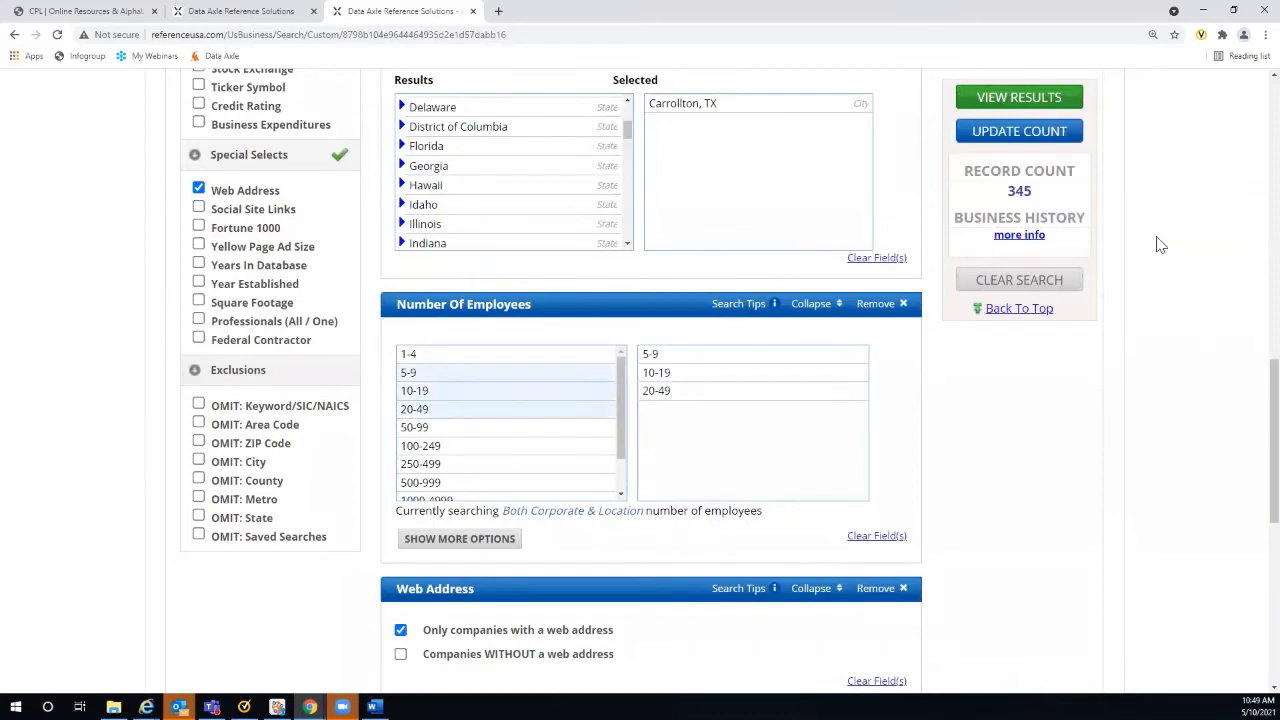
- Replace the City / State criterion with Map Based Search and open its map
{"action": "scroll", "coordinate": [1188, 302], "scroll_direction": "up", "scroll_amount": 4}
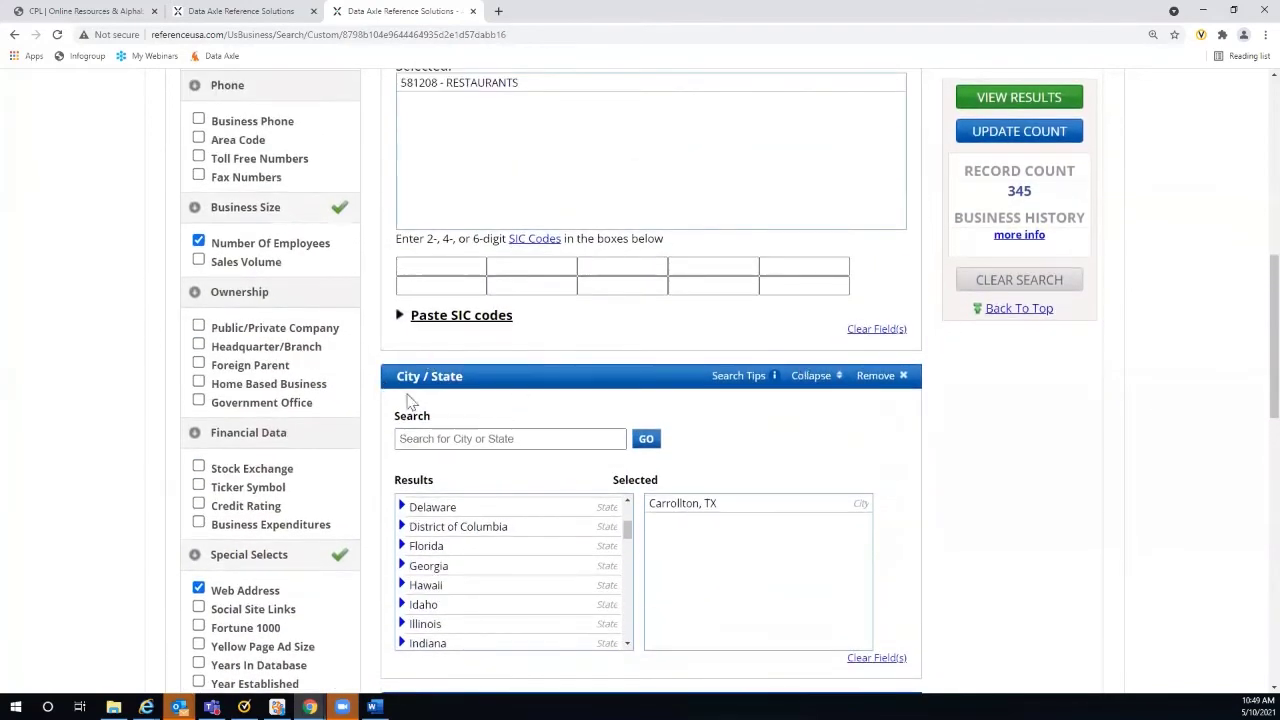
{"action": "left_click", "coordinate": [872, 376]}
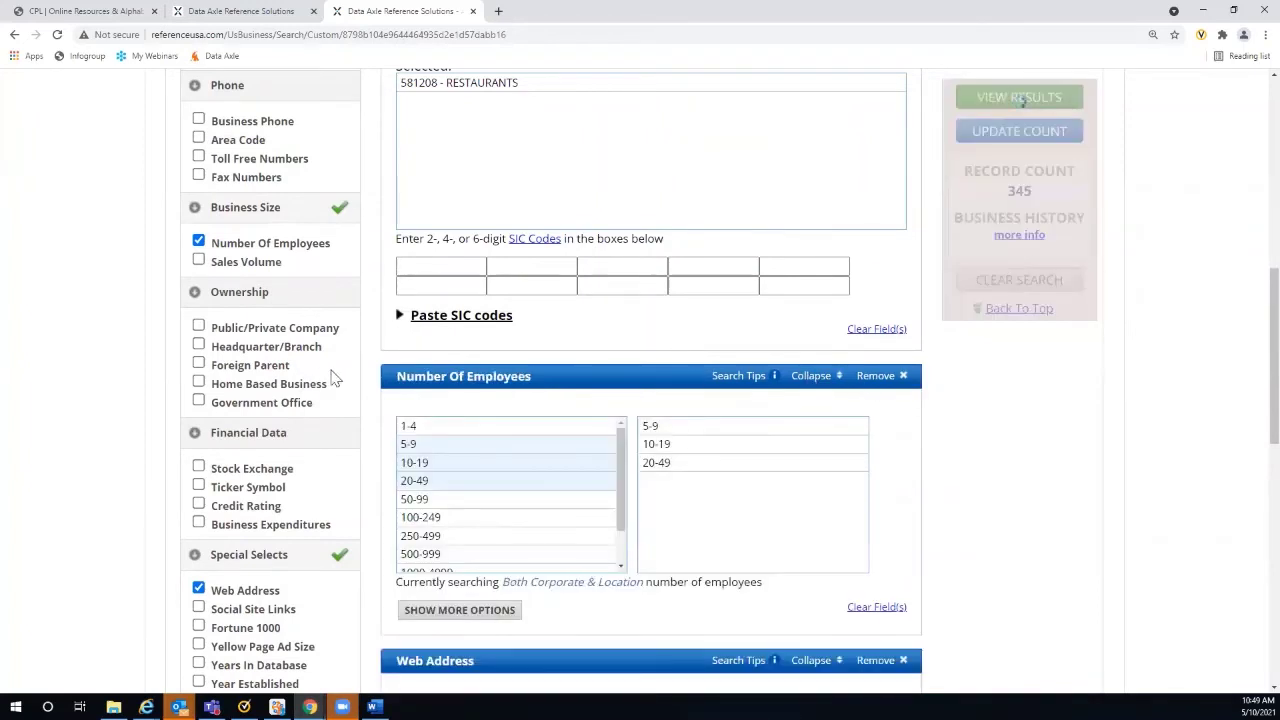
{"action": "scroll", "coordinate": [330, 373], "scroll_direction": "up", "scroll_amount": 3}
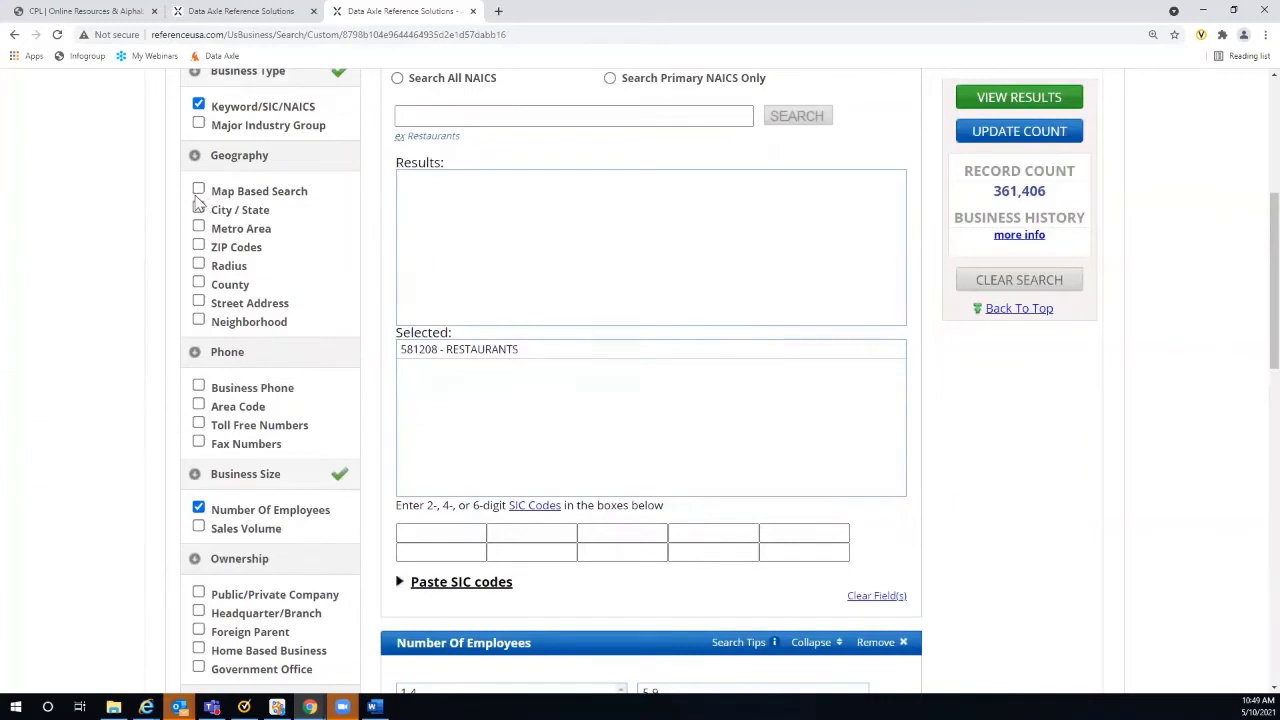
{"action": "left_click", "coordinate": [198, 190]}
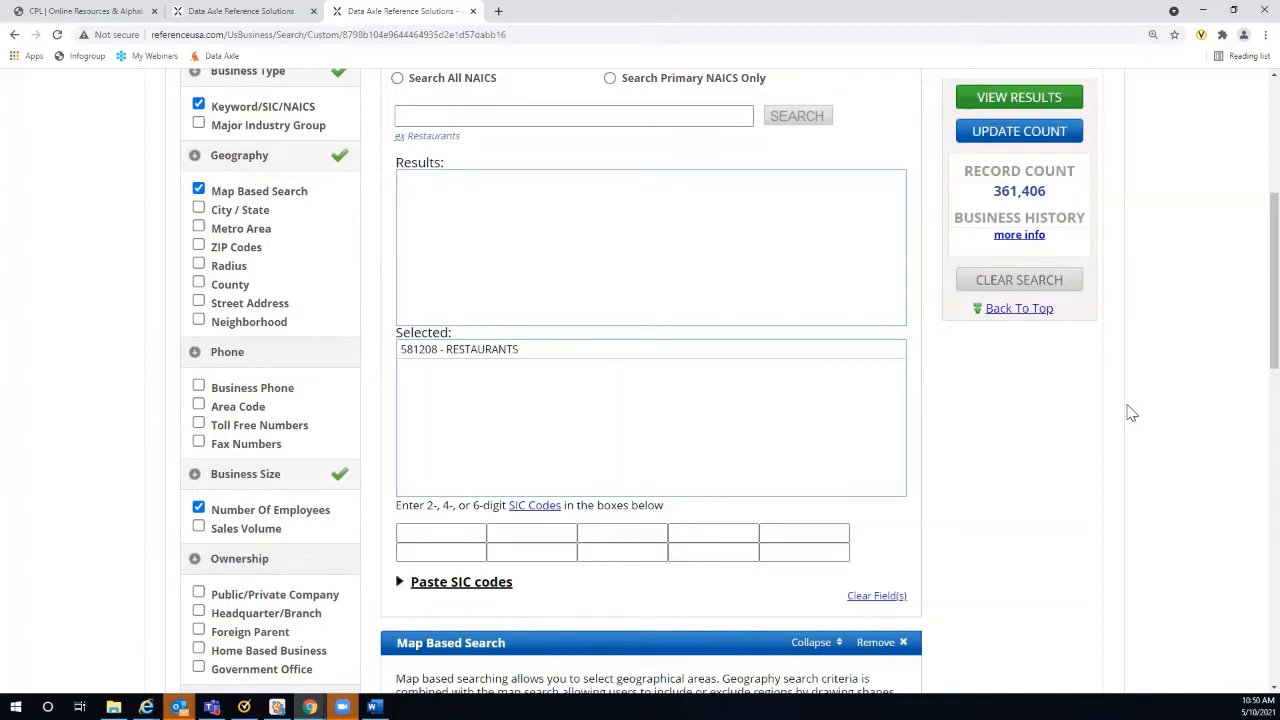
{"action": "scroll", "coordinate": [1129, 386], "scroll_direction": "down", "scroll_amount": 3}
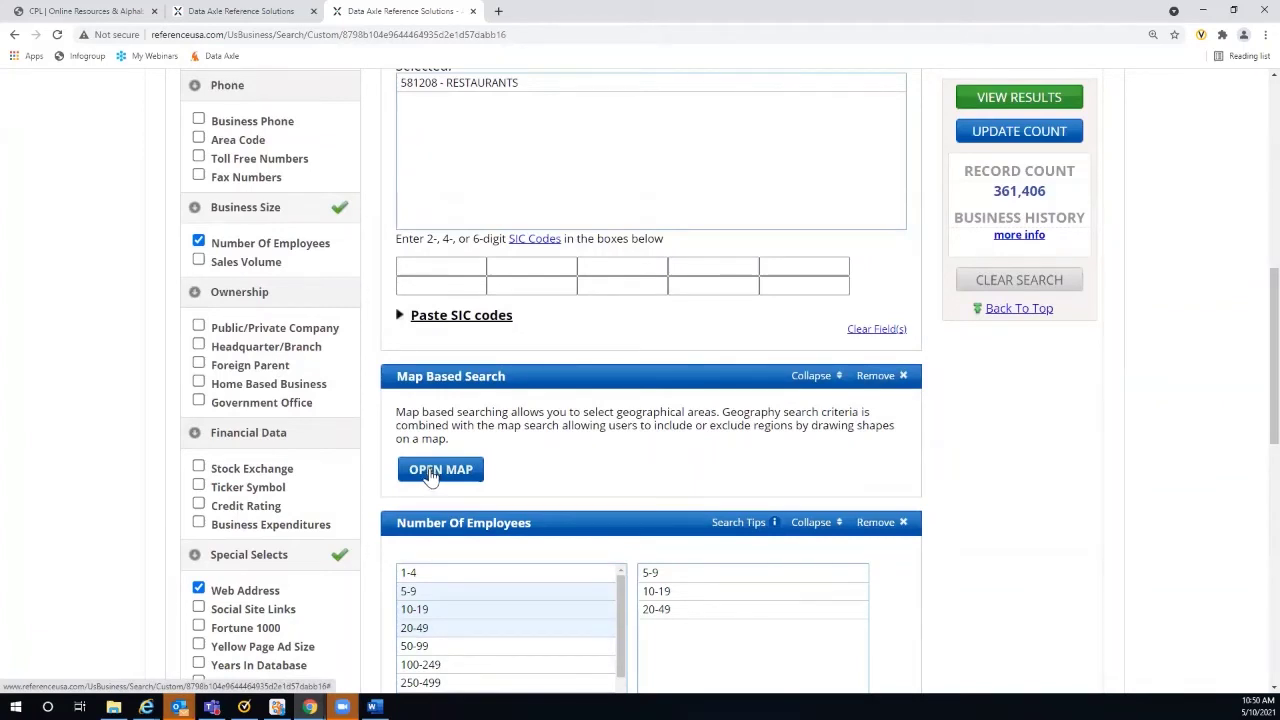
{"action": "left_click", "coordinate": [431, 476]}
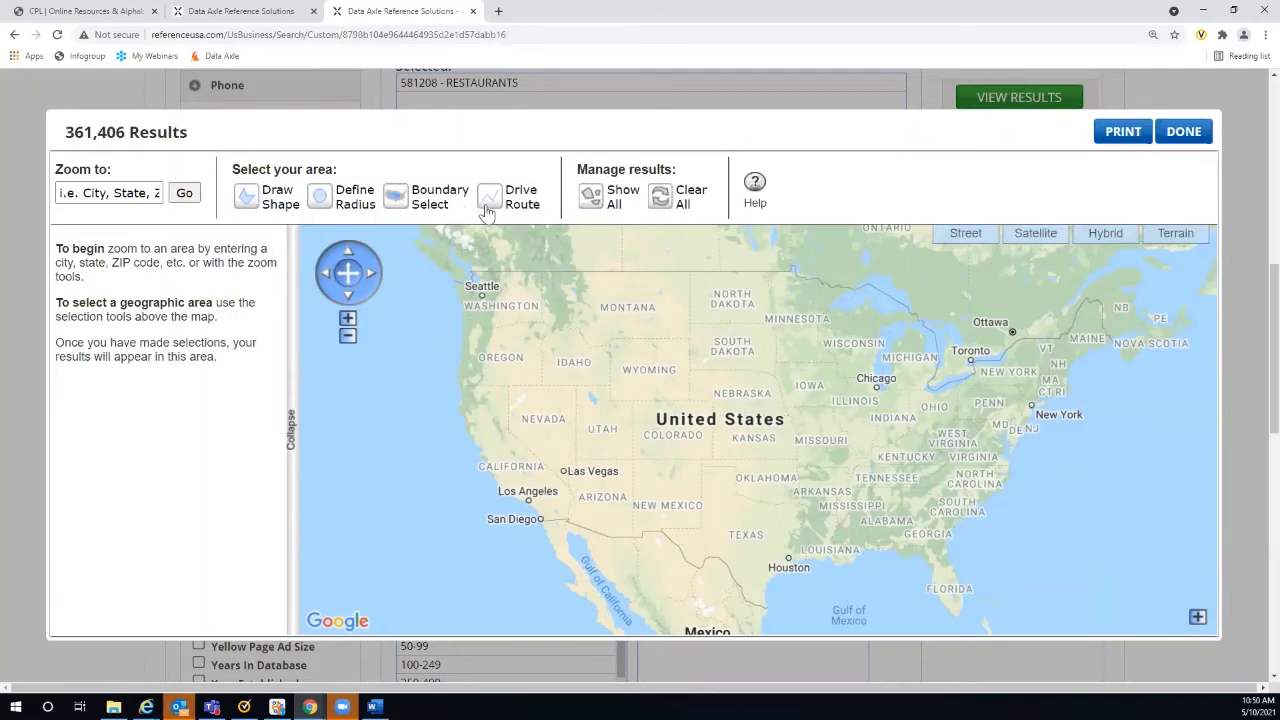
- Center the map on Carrollton, TX and widen it to show the surrounding area from Fort Worth to Dallas
{"action": "left_click", "coordinate": [61, 193]}
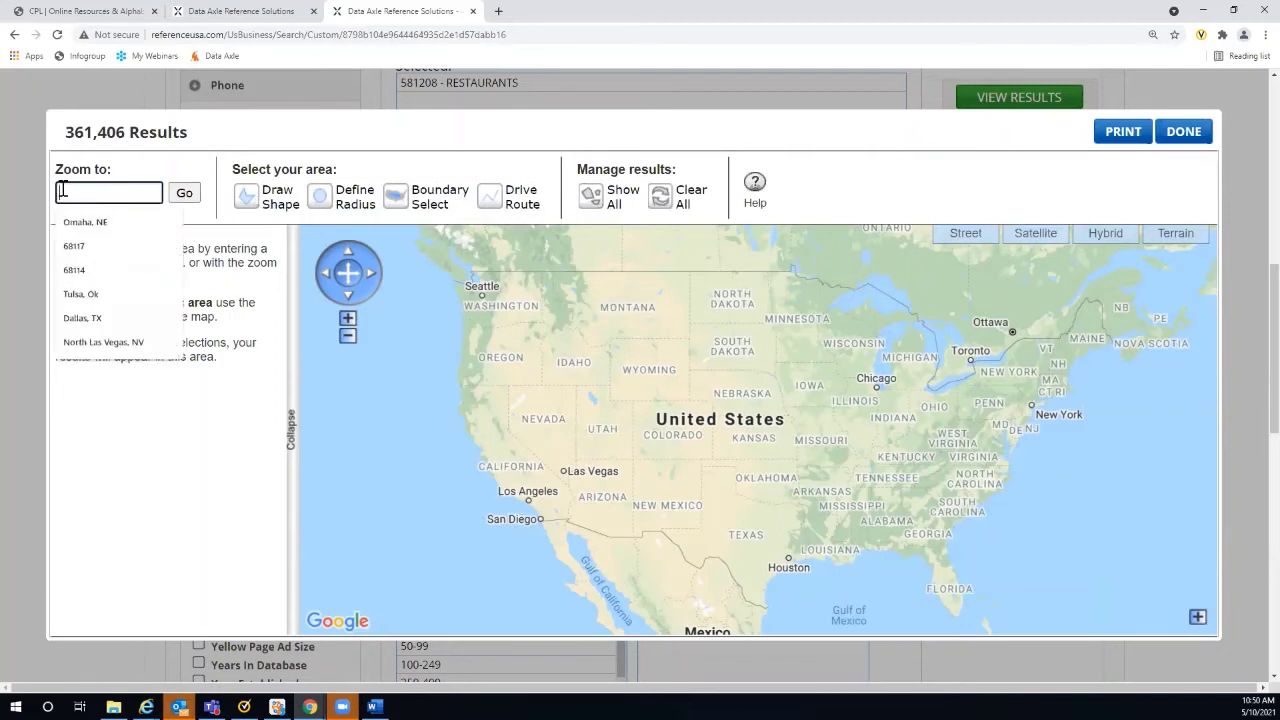
{"action": "type", "text": "Carrollton, TX"}
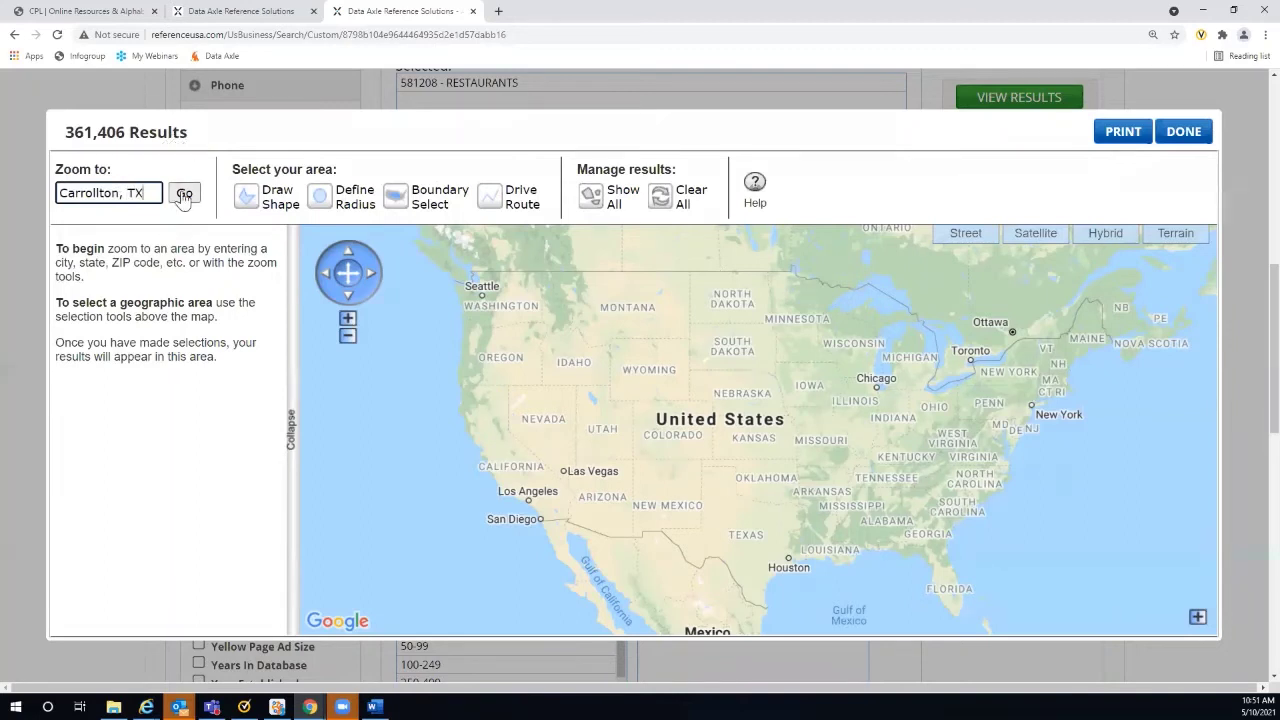
{"action": "left_click", "coordinate": [183, 194]}
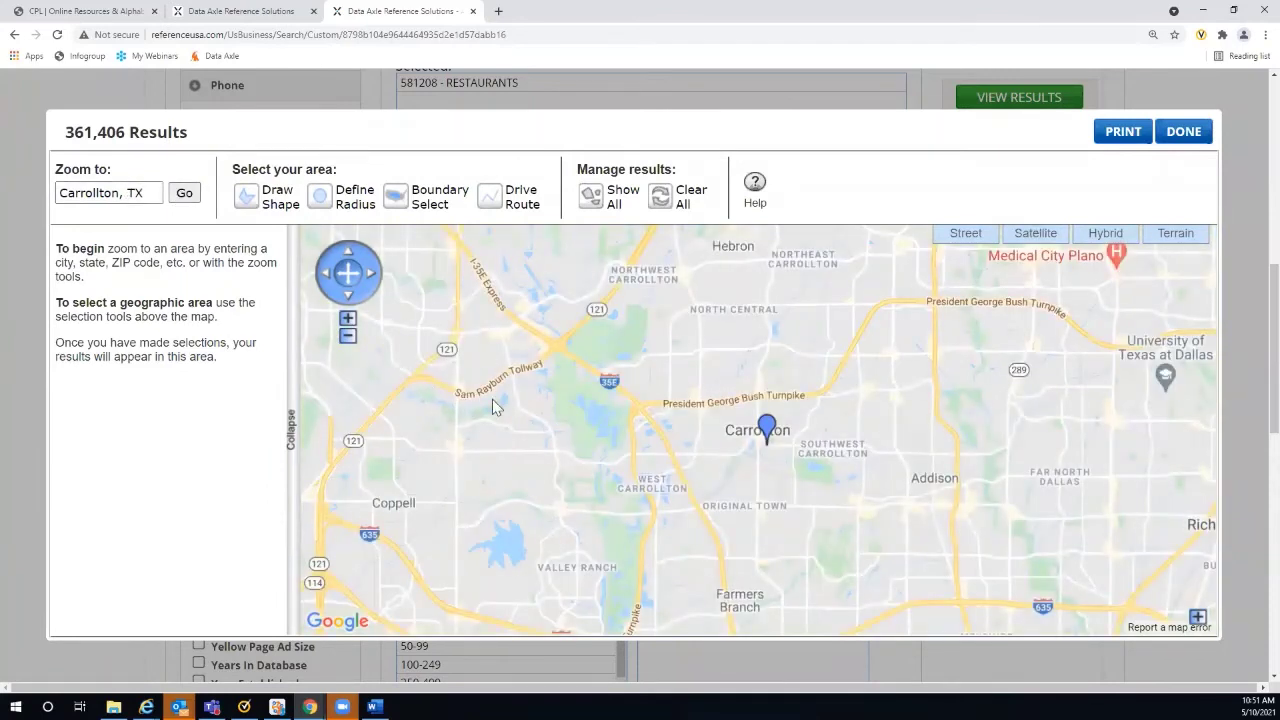
{"action": "left_click", "coordinate": [347, 336]}
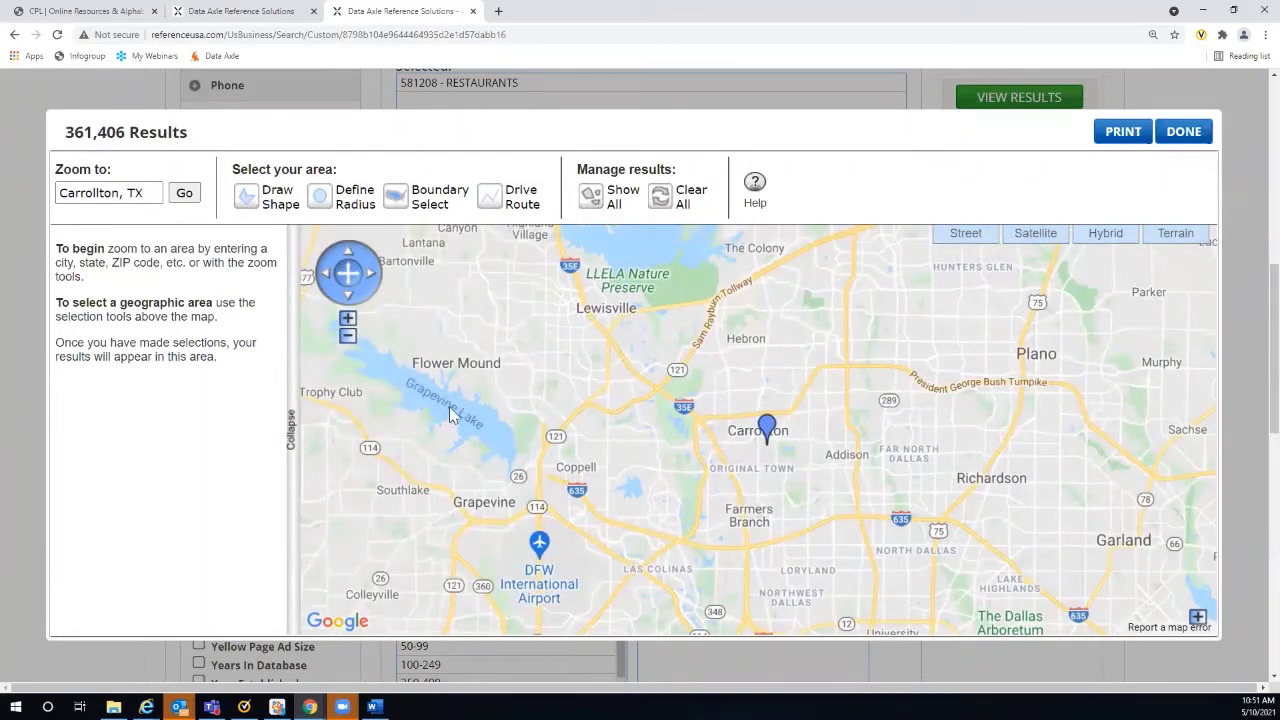
{"action": "left_click", "coordinate": [347, 338]}
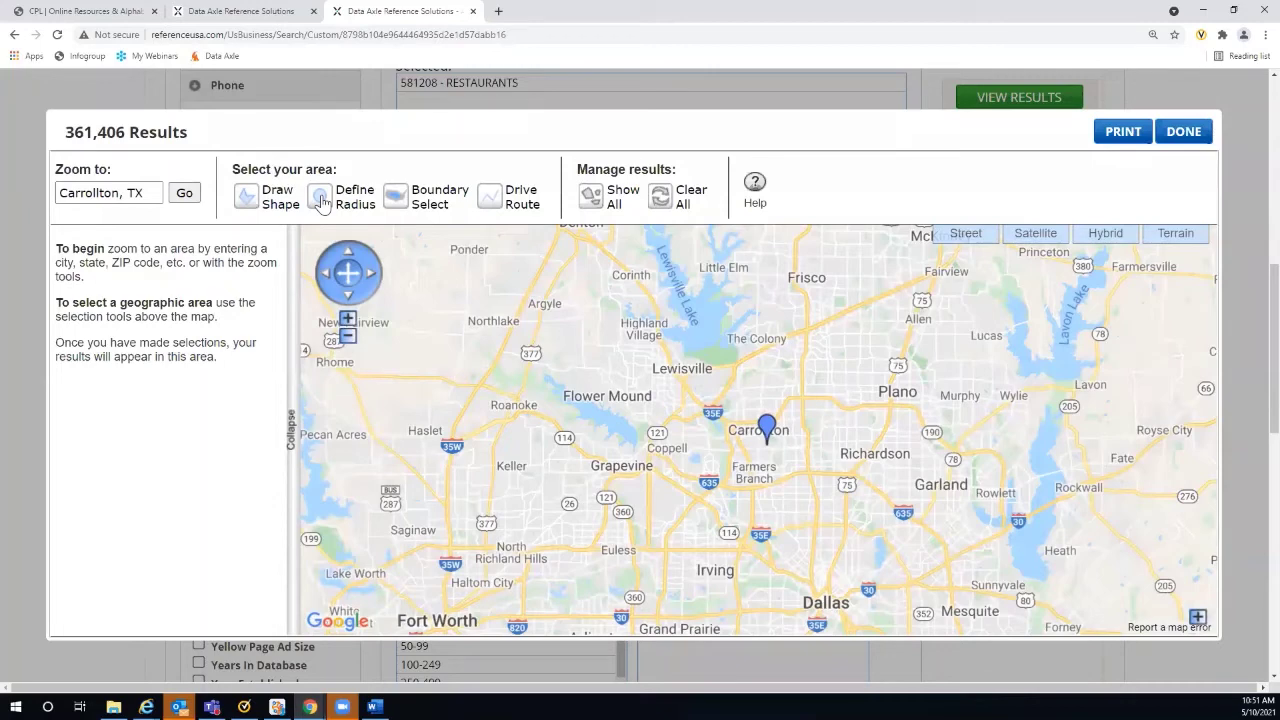
- Draw a four-sided search area around Carrollton with corners at Lewisville, Plano, south of Richardson and southeast of Grapevine
{"action": "left_click", "coordinate": [248, 200]}
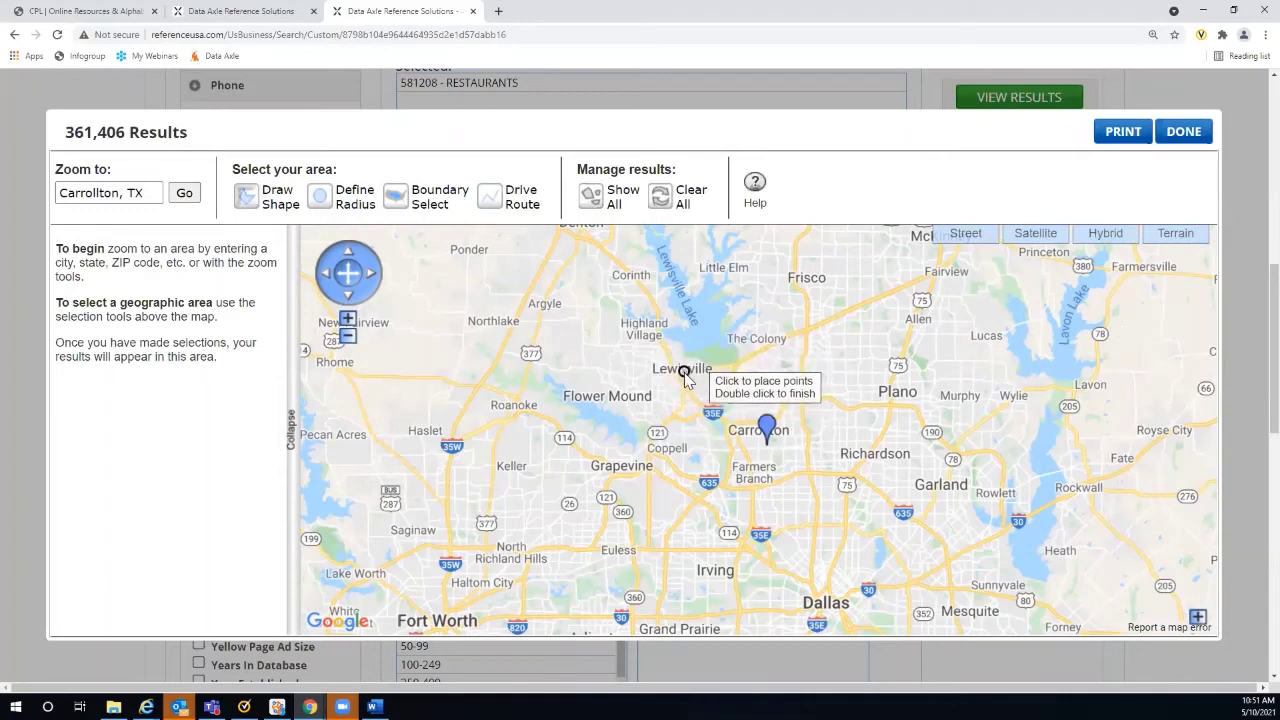
{"action": "left_click", "coordinate": [689, 373]}
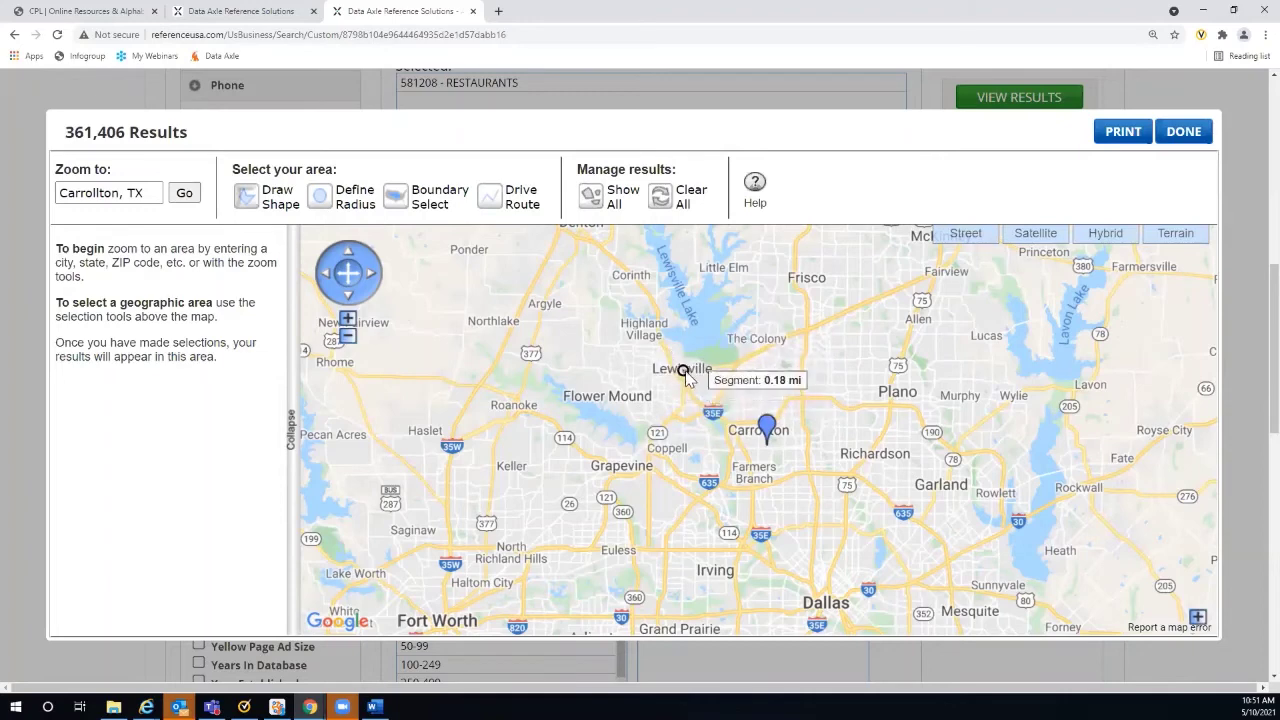
{"action": "left_click", "coordinate": [890, 398]}
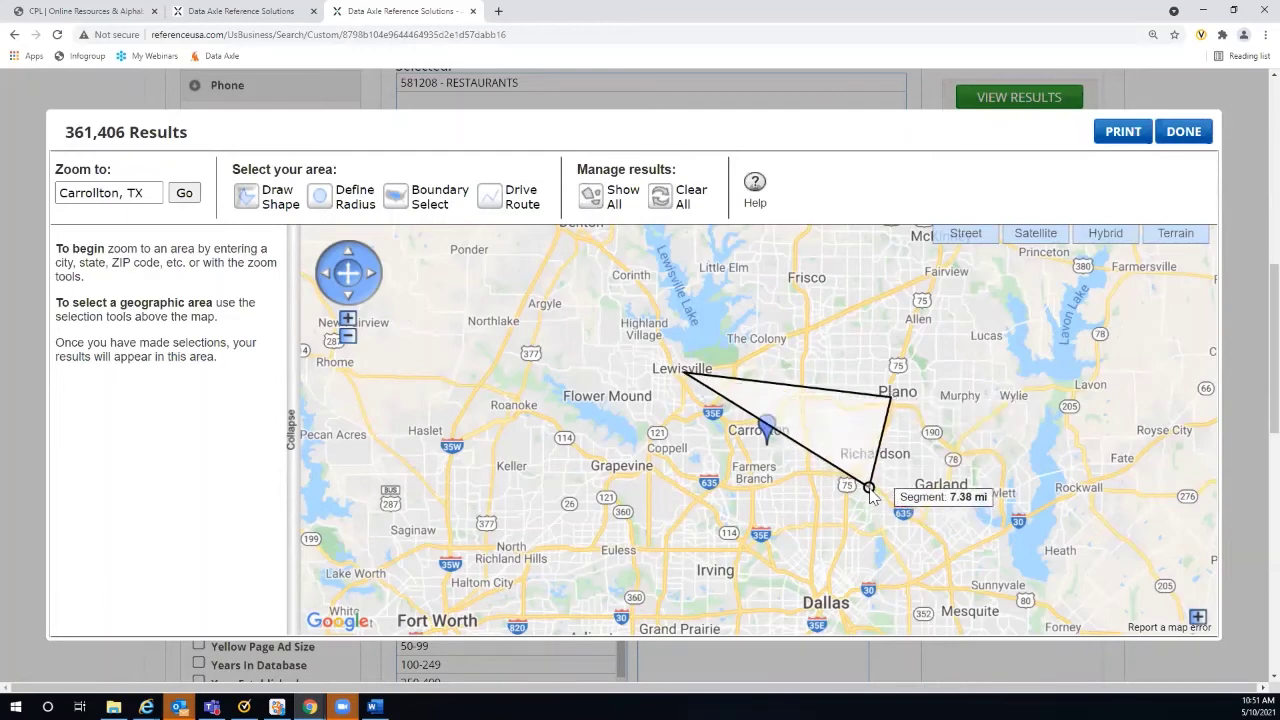
{"action": "left_click", "coordinate": [869, 489]}
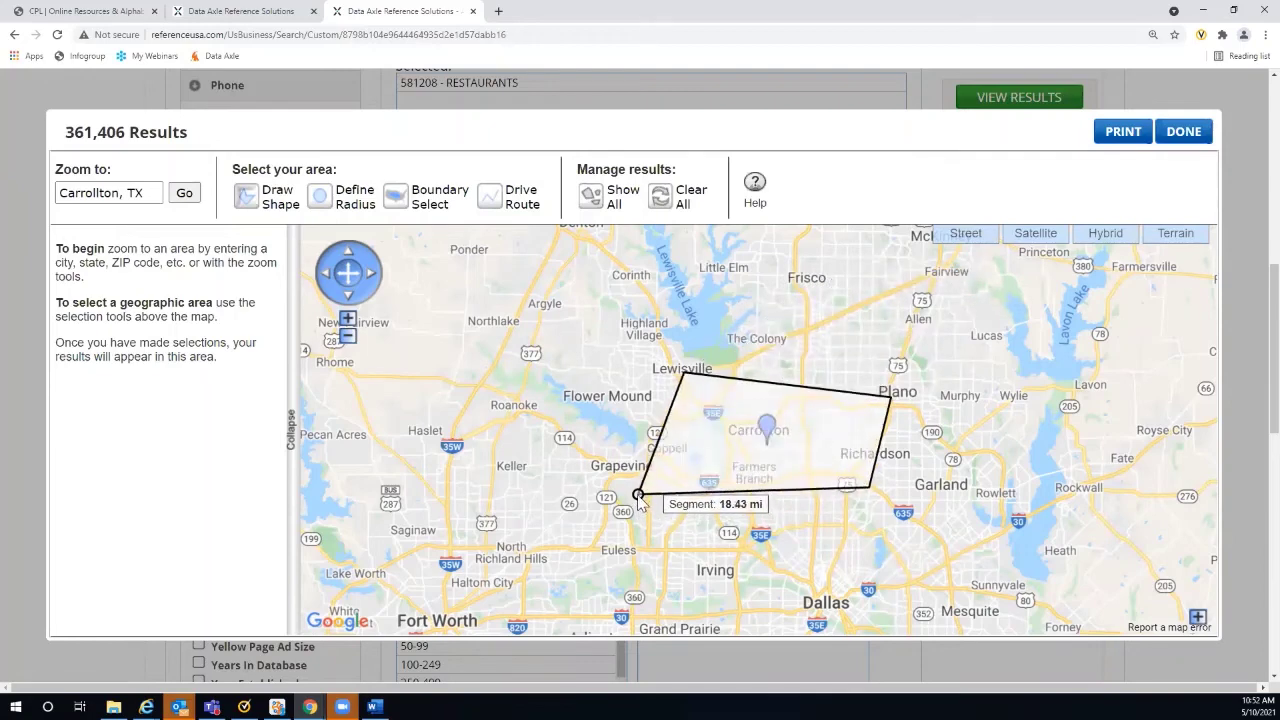
{"action": "double_click", "coordinate": [638, 497]}
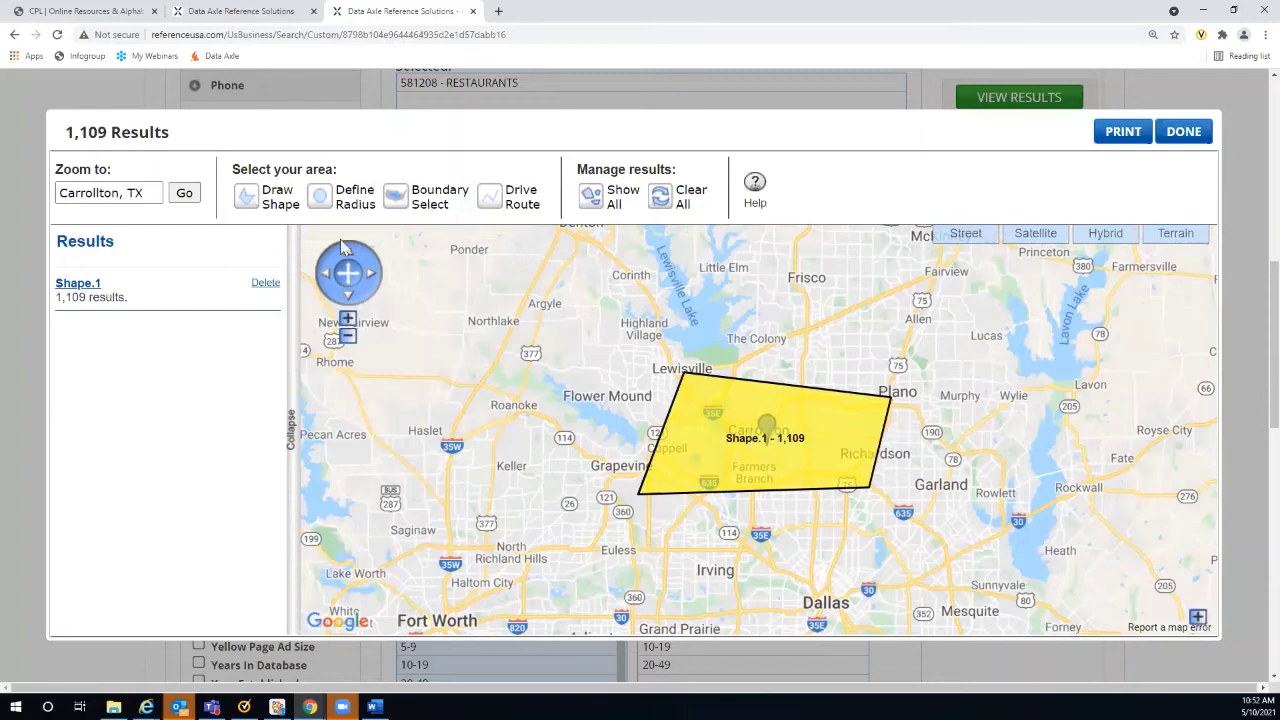
- Draw a second, narrow four-sided shape over the eastern end of the search area, between Plano and Richardson
{"action": "left_click", "coordinate": [246, 200]}
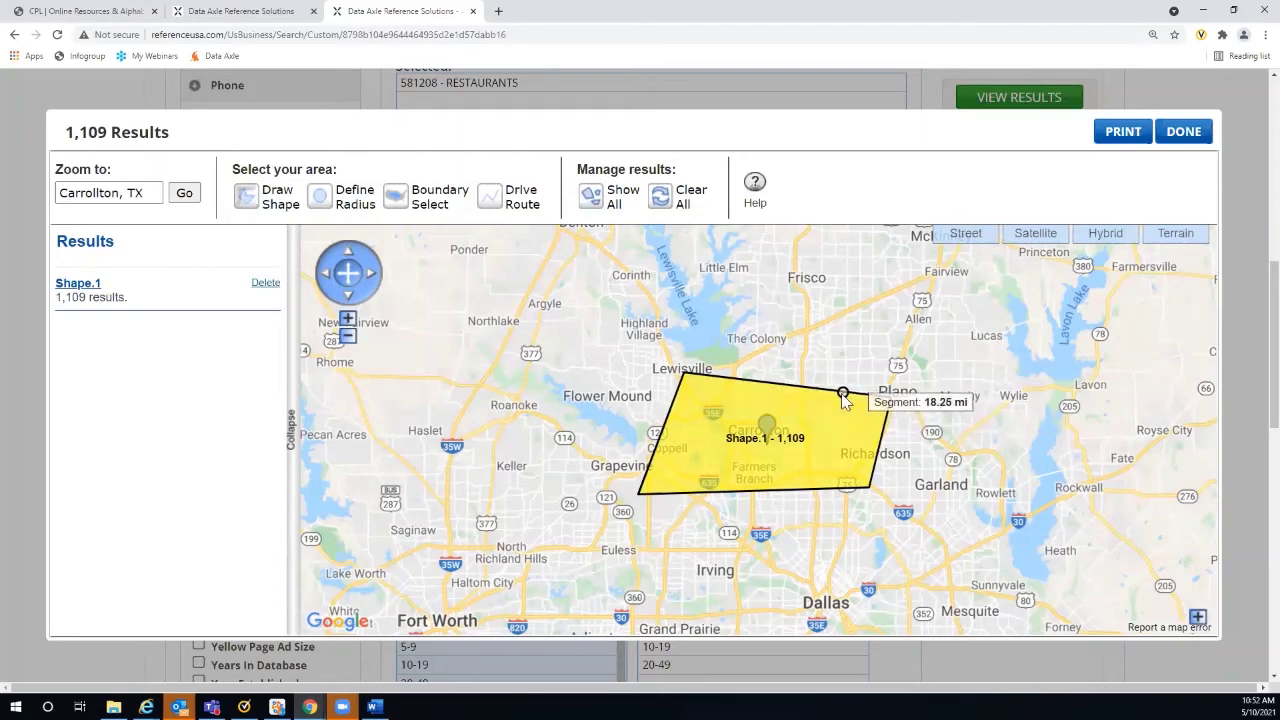
{"action": "left_click", "coordinate": [844, 394]}
{"action": "left_click", "coordinate": [828, 490]}
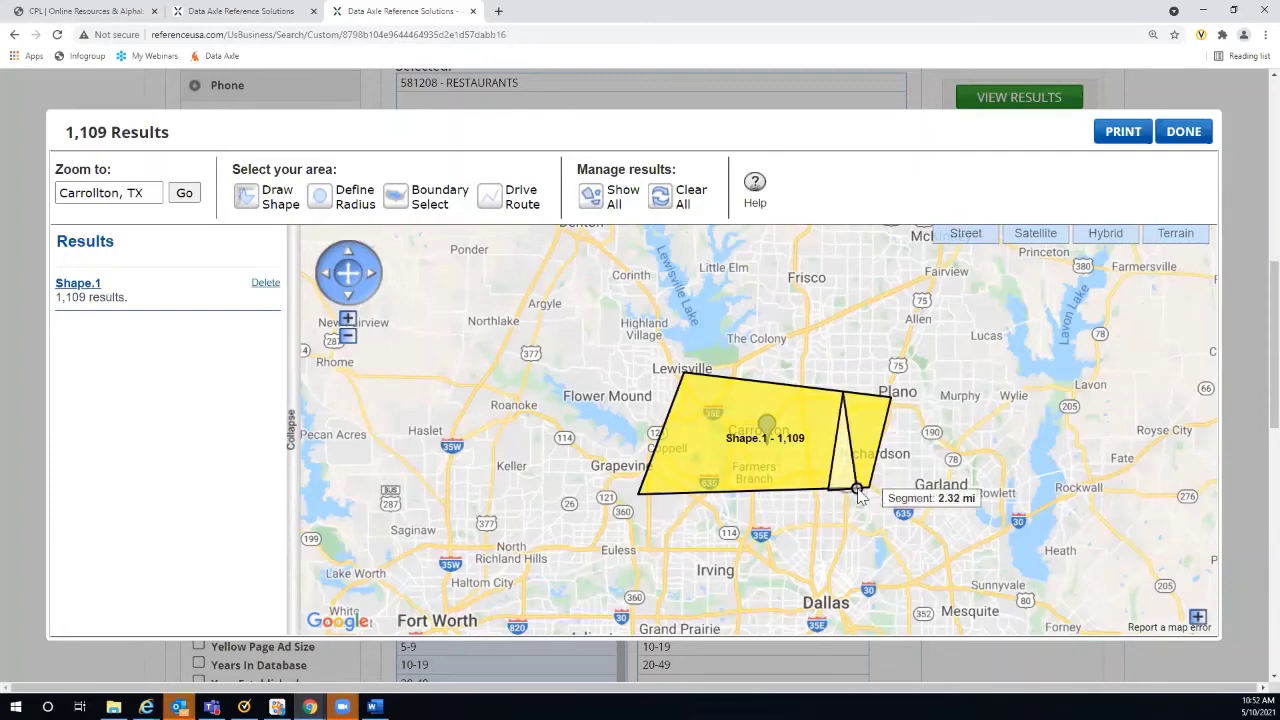
{"action": "left_click", "coordinate": [869, 491]}
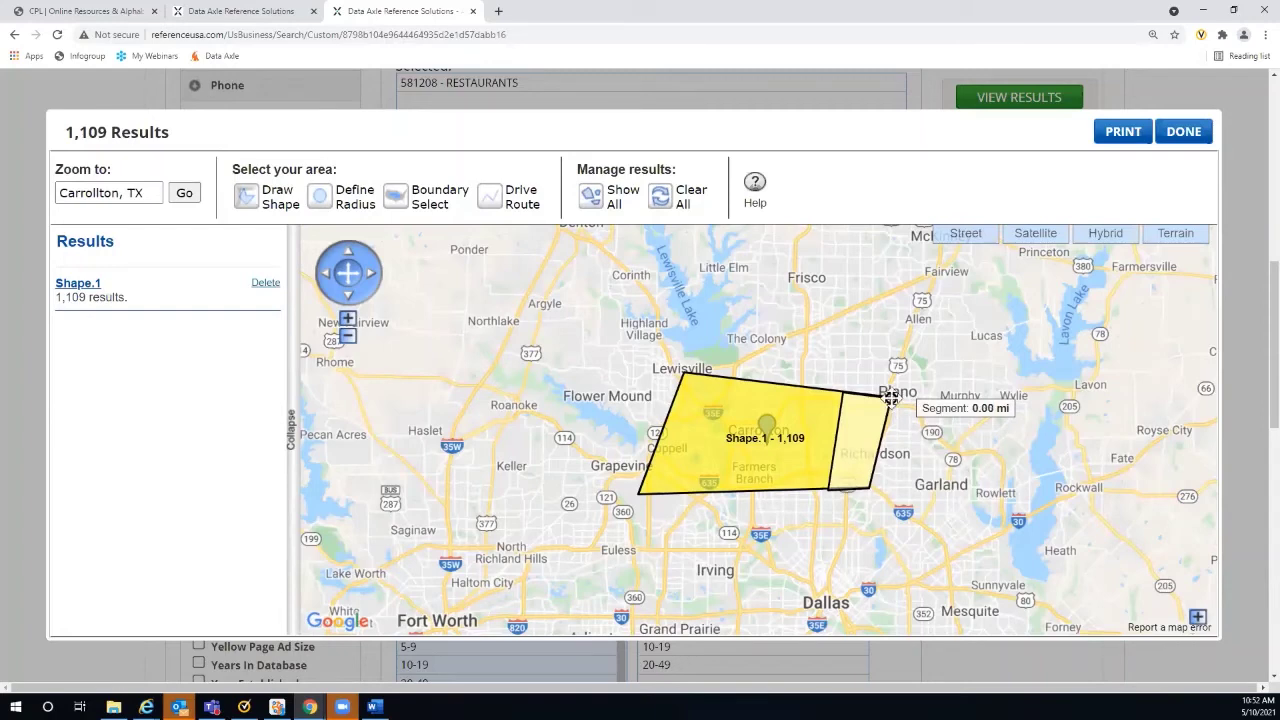
{"action": "left_click", "coordinate": [890, 399]}
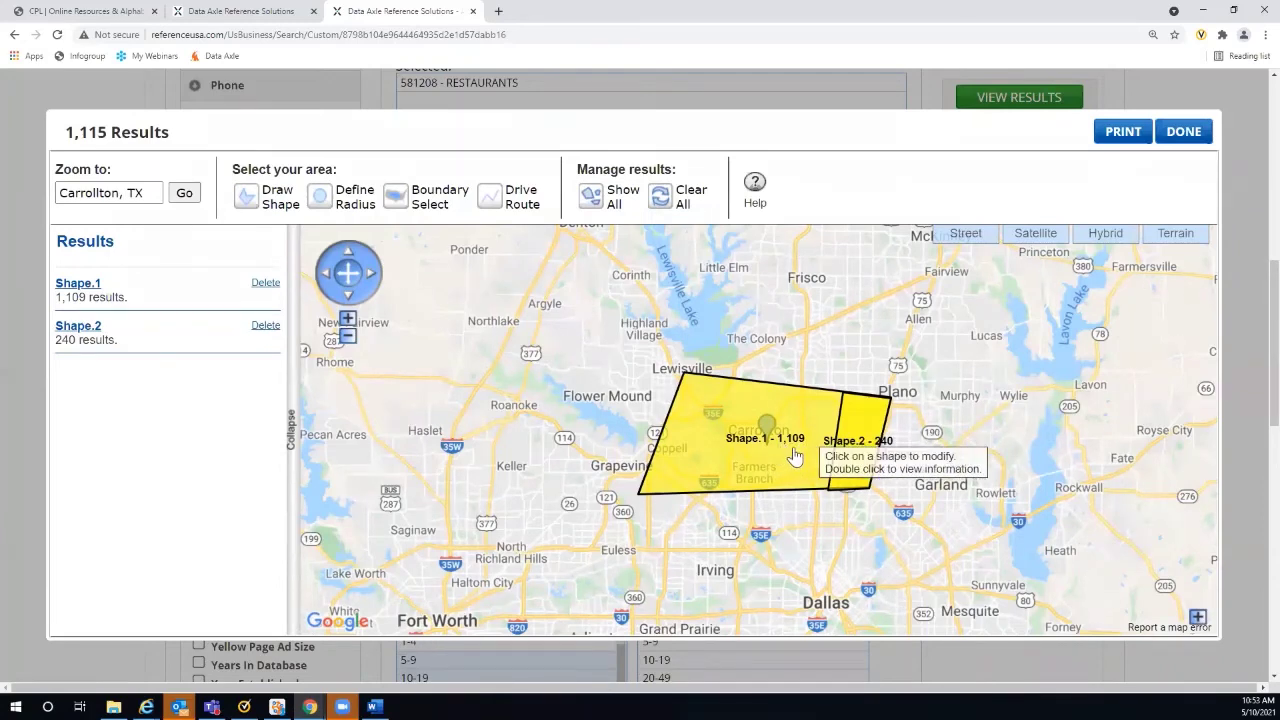
- Set the narrow eastern shape to Exclude, then move the map window aside briefly to check the record count
{"action": "double_click", "coordinate": [853, 428]}
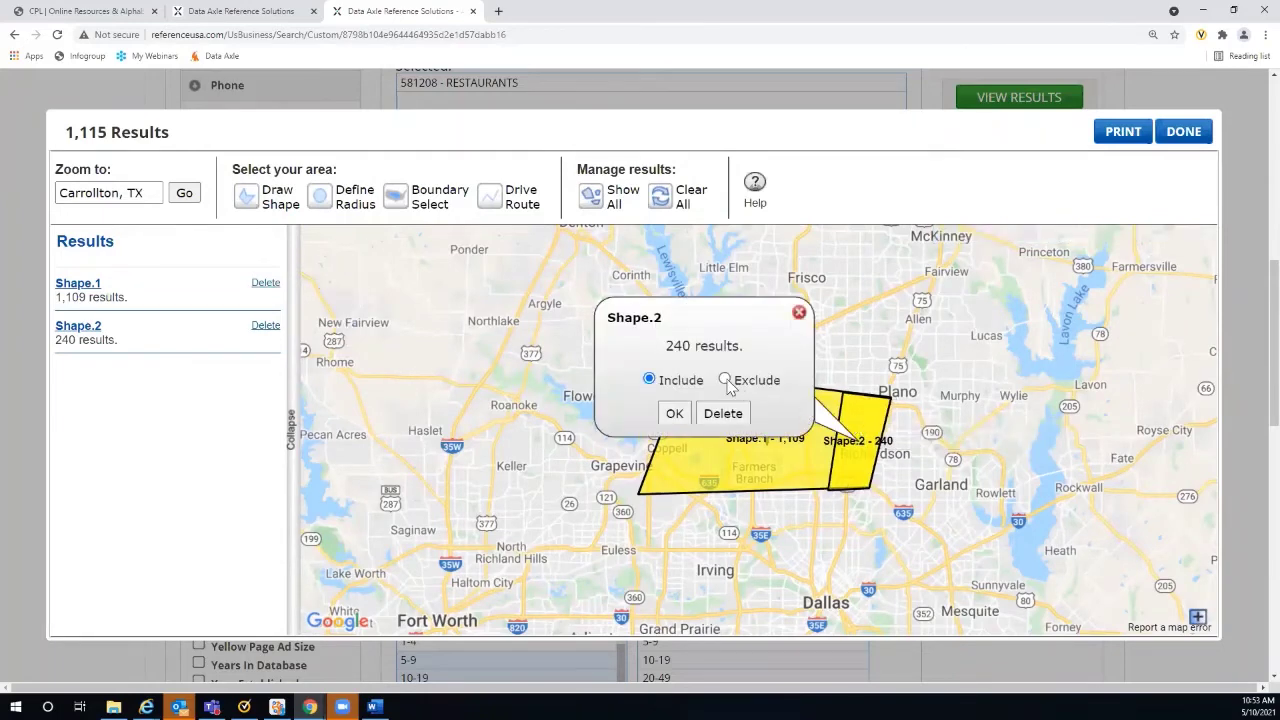
{"action": "left_click", "coordinate": [725, 381]}
{"action": "left_click", "coordinate": [673, 414]}
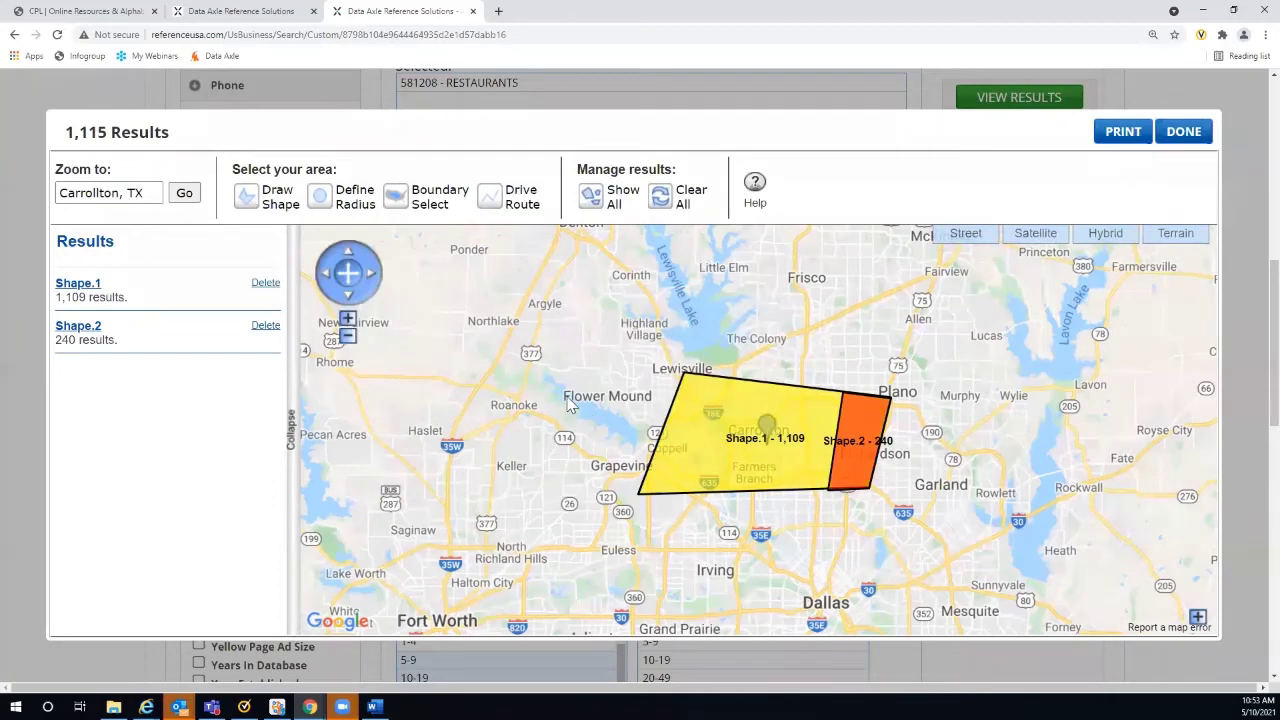
{"action": "left_click_drag", "start_coordinate": [877, 137], "coordinate": [888, 230]}
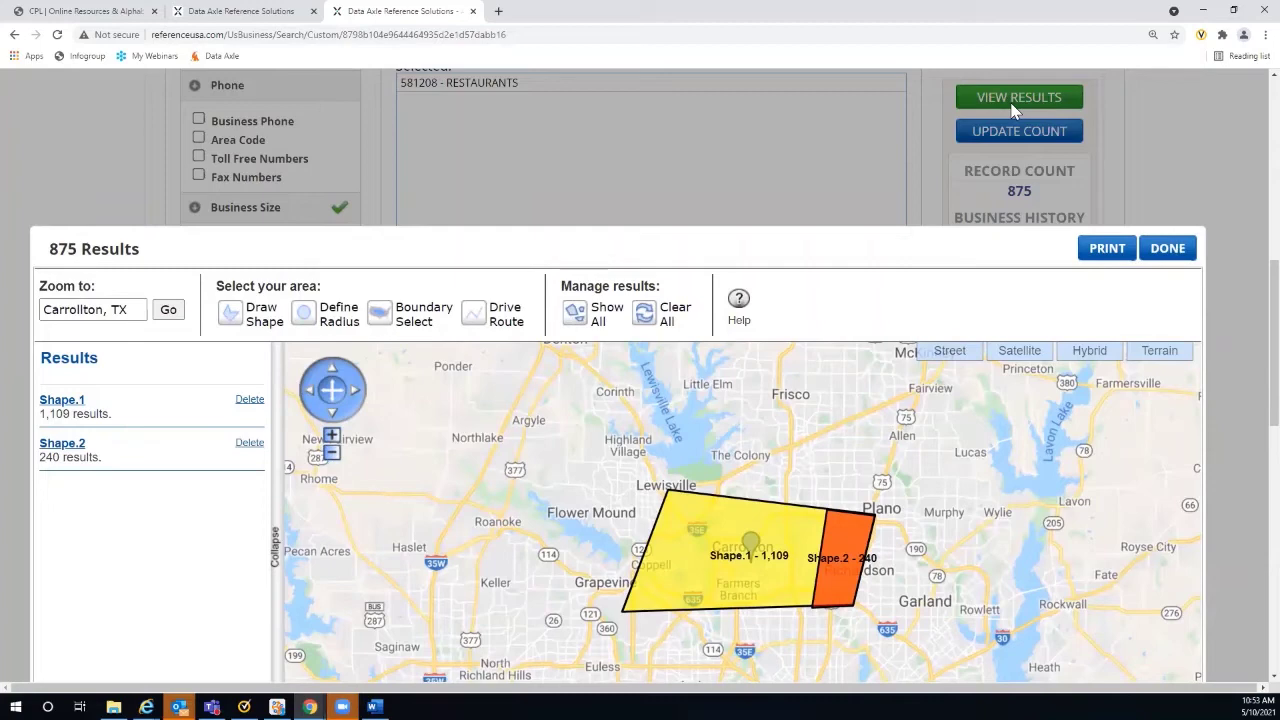
{"action": "left_click_drag", "start_coordinate": [855, 234], "coordinate": [866, 118]}
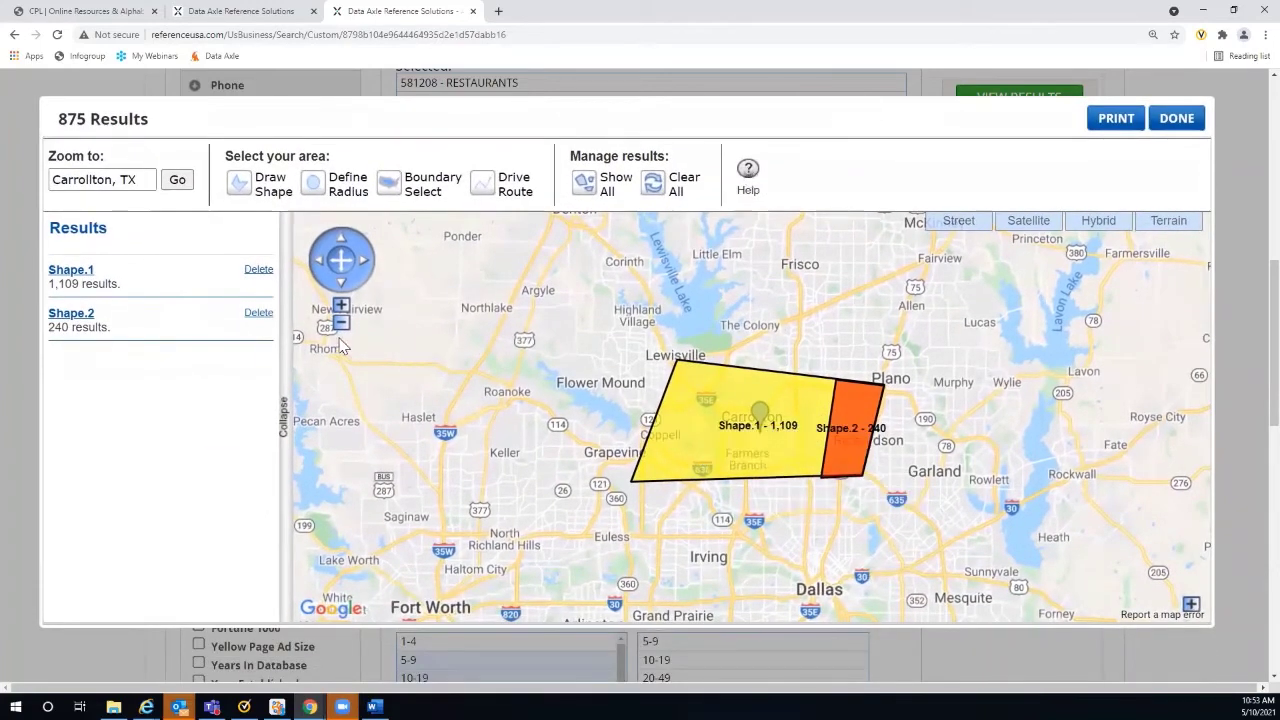
- Replace both drawn shapes with a circular radius area centered on Carrollton, reaching from The Colony down to Irving
{"action": "left_click", "coordinate": [262, 270]}
{"action": "left_click", "coordinate": [262, 270]}
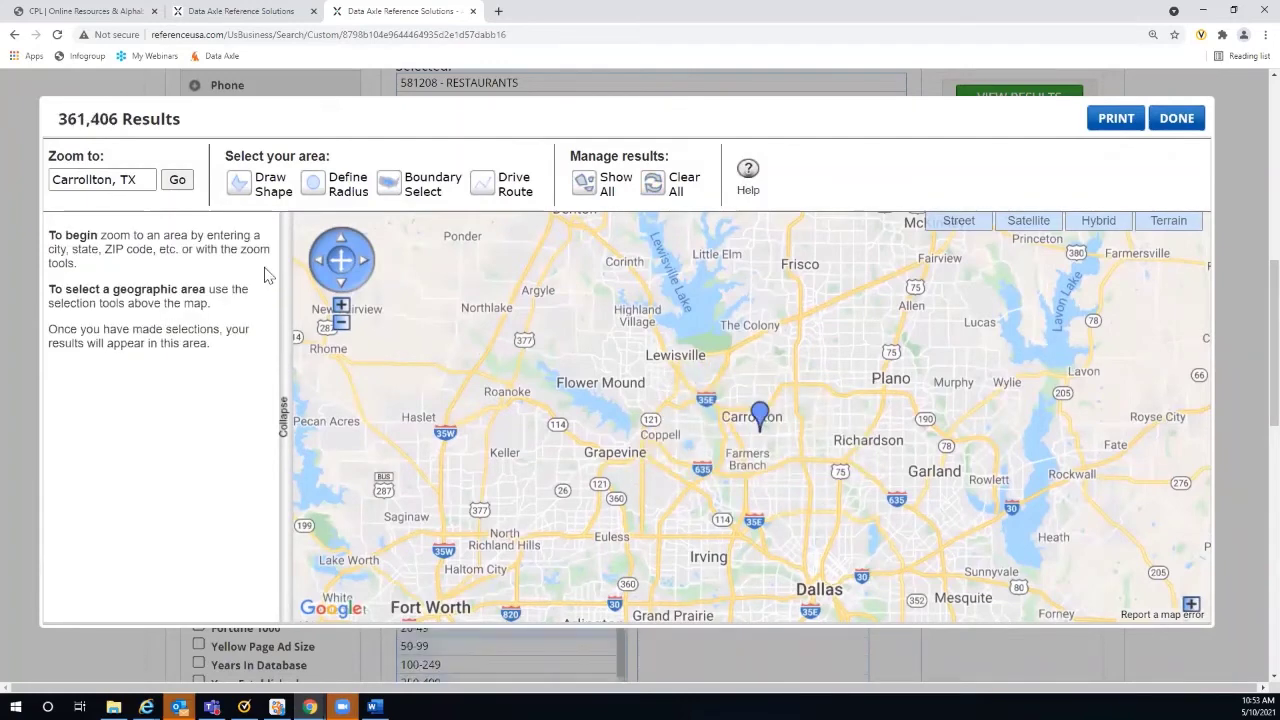
{"action": "left_click", "coordinate": [312, 190]}
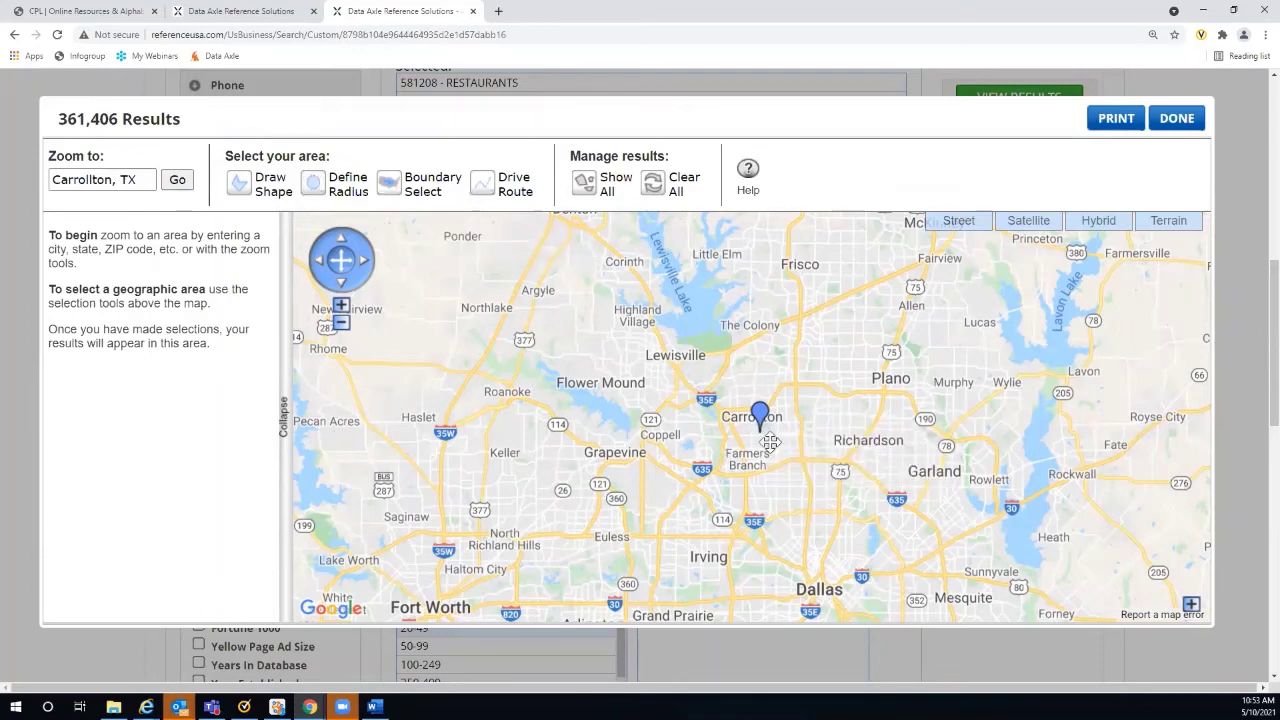
{"action": "left_click_drag", "start_coordinate": [770, 442], "coordinate": [771, 448]}
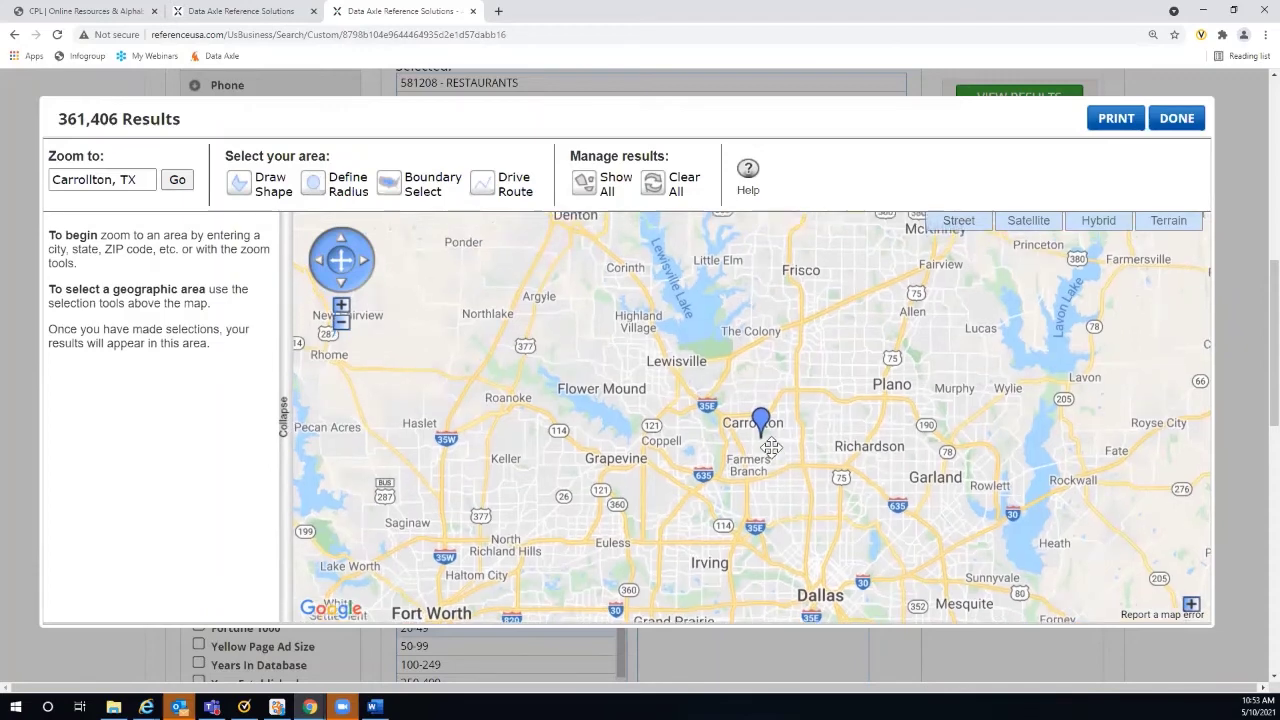
{"action": "left_click", "coordinate": [315, 182]}
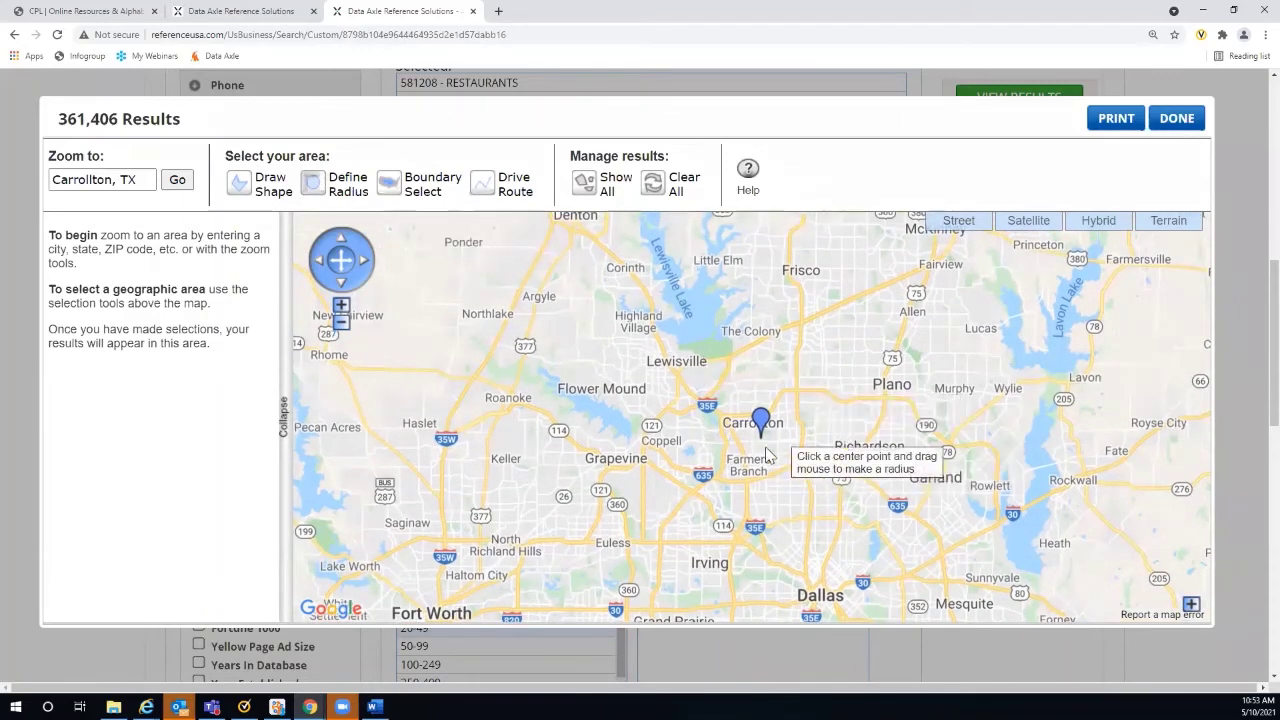
{"action": "left_click_drag", "start_coordinate": [761, 432], "coordinate": [807, 499]}
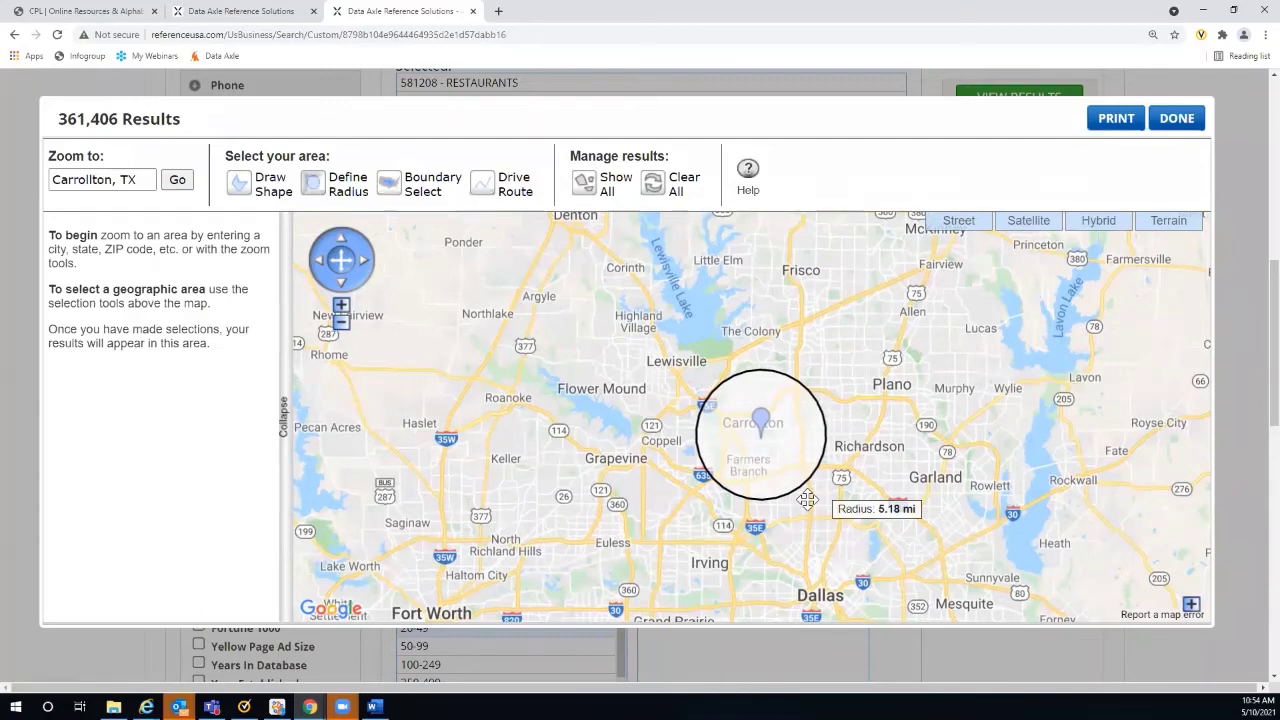
{"action": "left_click_drag", "start_coordinate": [807, 499], "coordinate": [824, 574]}
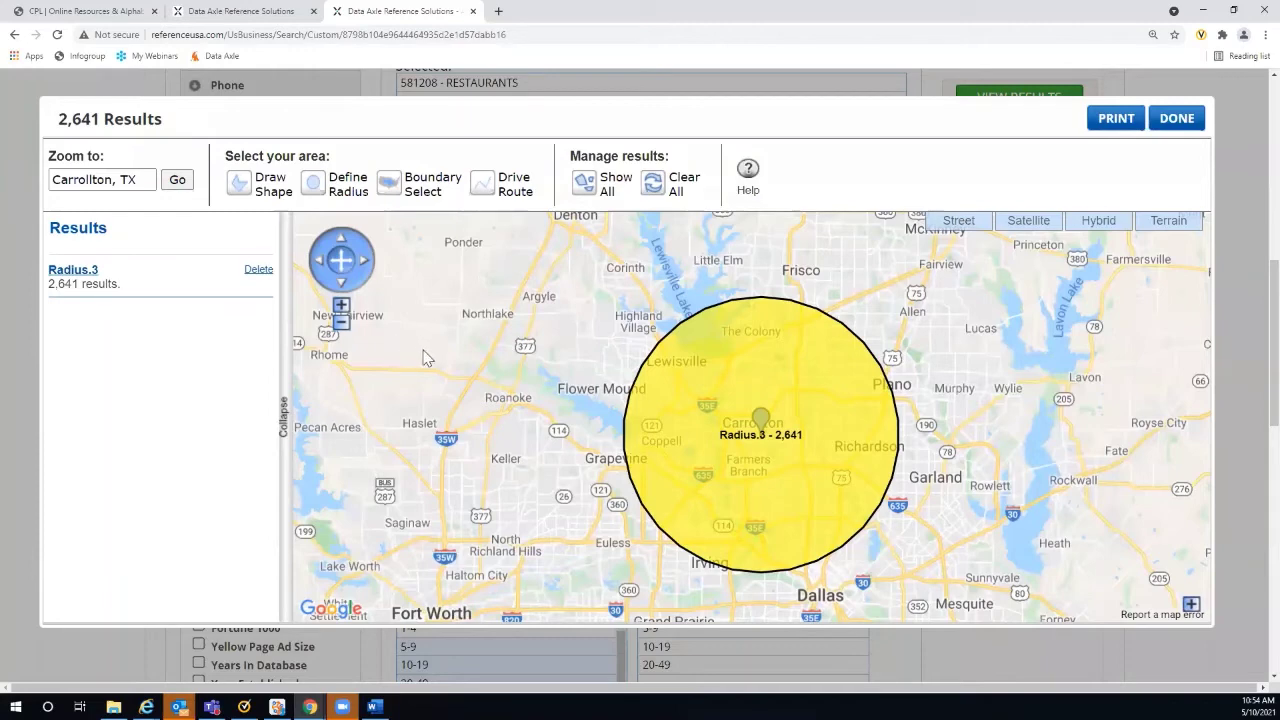
- Add a concentric inner radius of about 5.1 mi around Carrollton, set it to Exclude, and check the record count behind the map window
{"action": "left_click", "coordinate": [313, 189]}
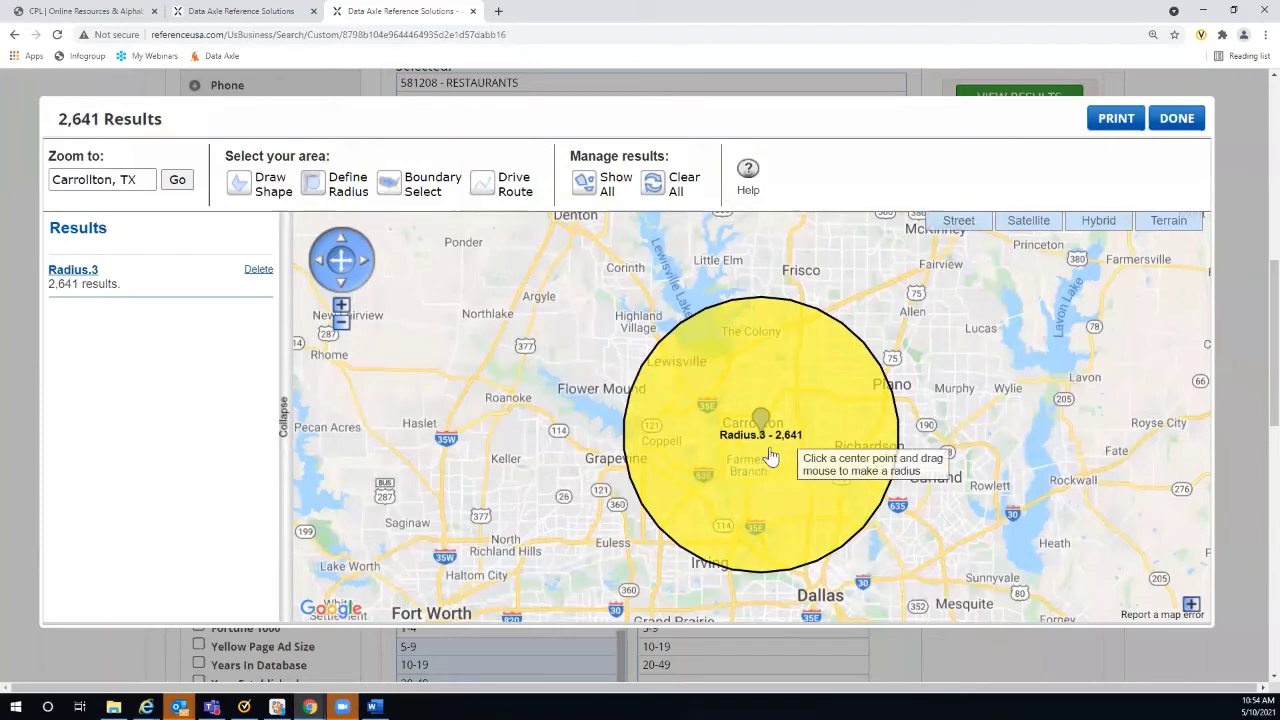
{"action": "left_click_drag", "start_coordinate": [768, 453], "coordinate": [810, 507]}
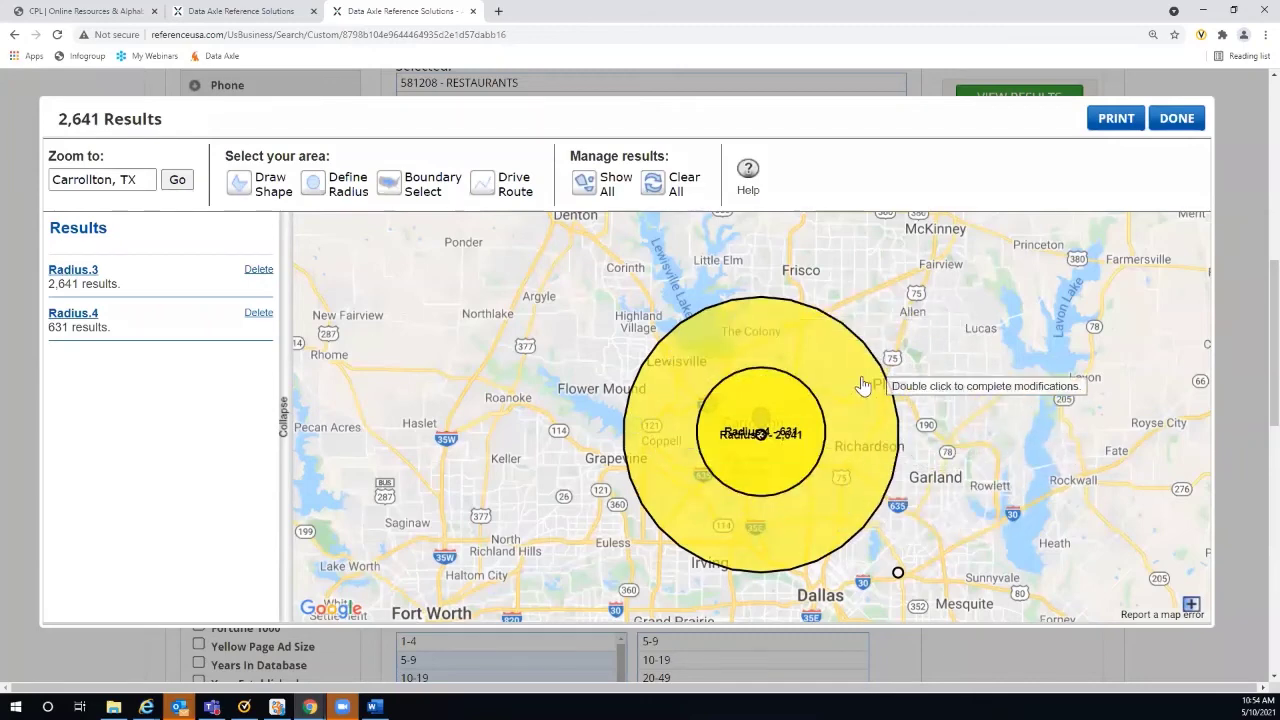
{"action": "double_click", "coordinate": [760, 409]}
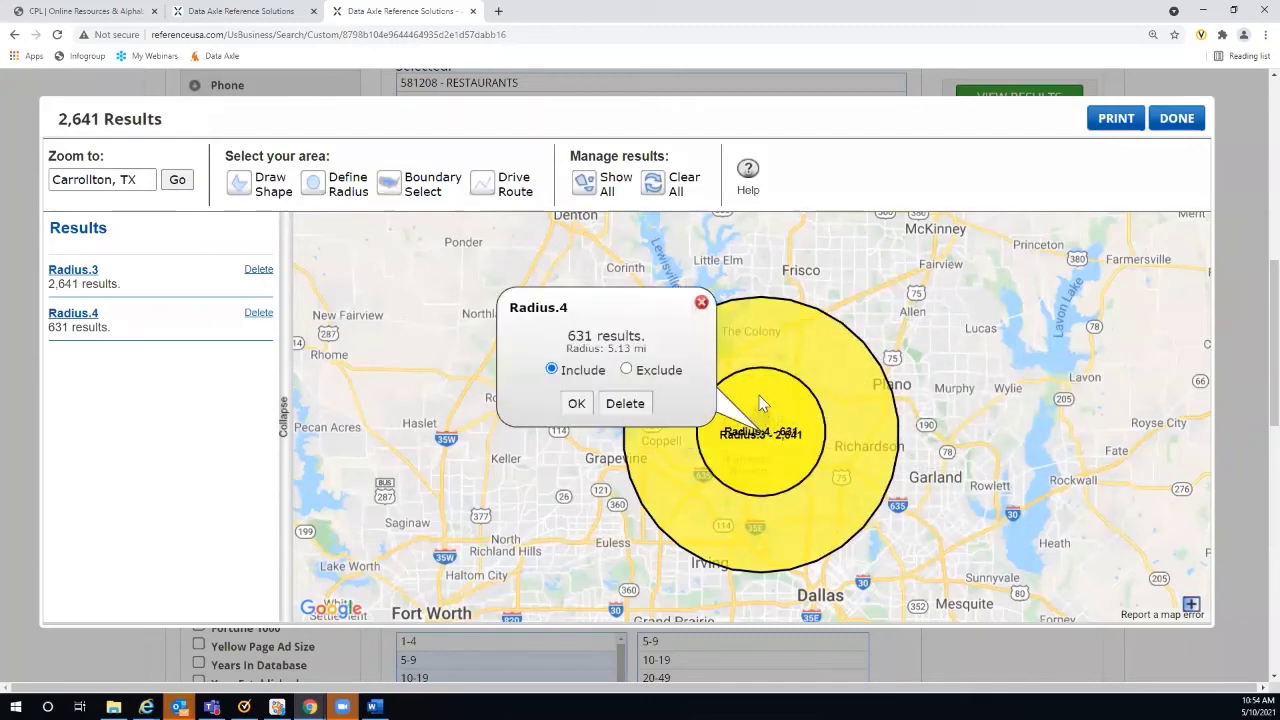
{"action": "left_click", "coordinate": [628, 371]}
{"action": "left_click", "coordinate": [576, 404]}
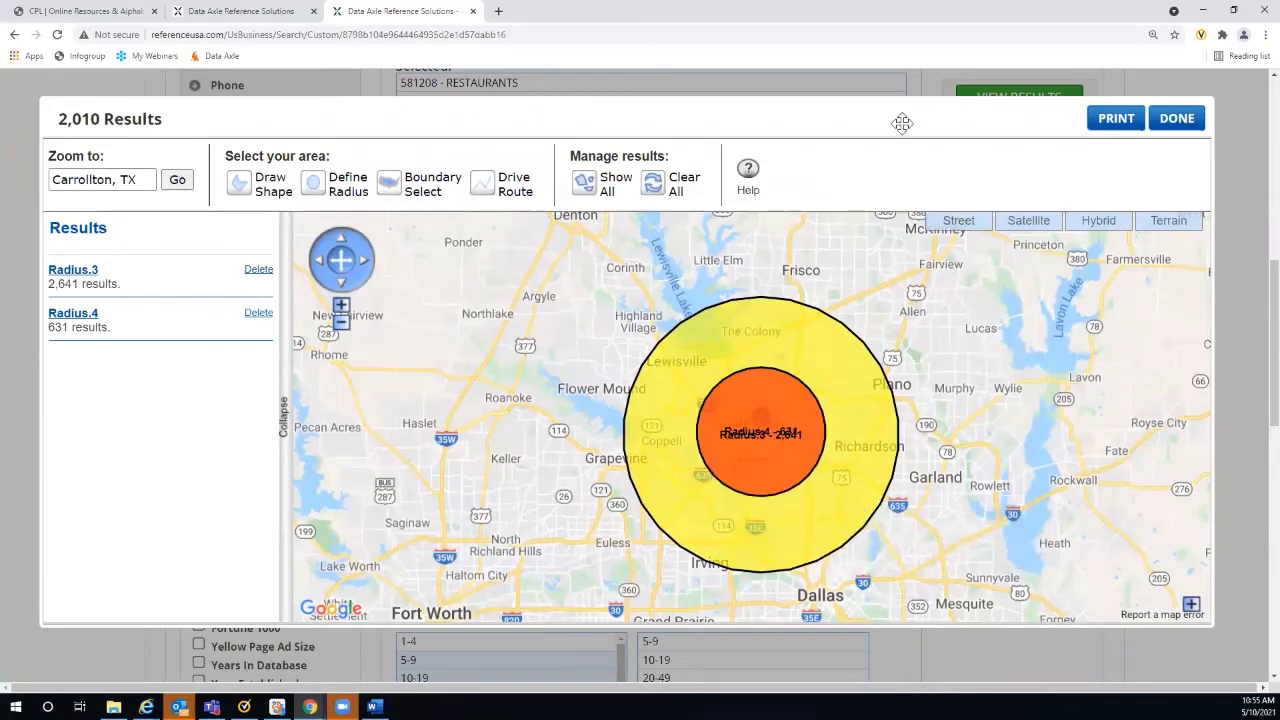
{"action": "left_click_drag", "start_coordinate": [898, 142], "coordinate": [890, 271]}
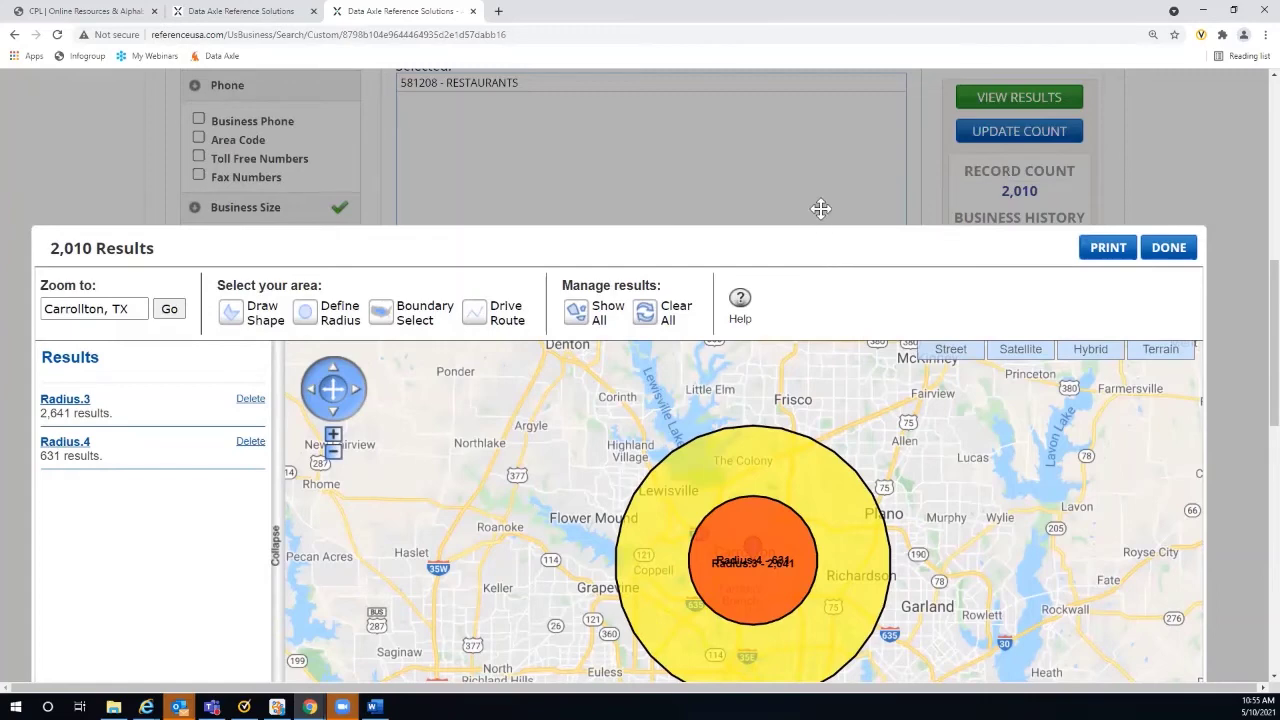
{"action": "left_click_drag", "start_coordinate": [820, 208], "coordinate": [815, 123]}
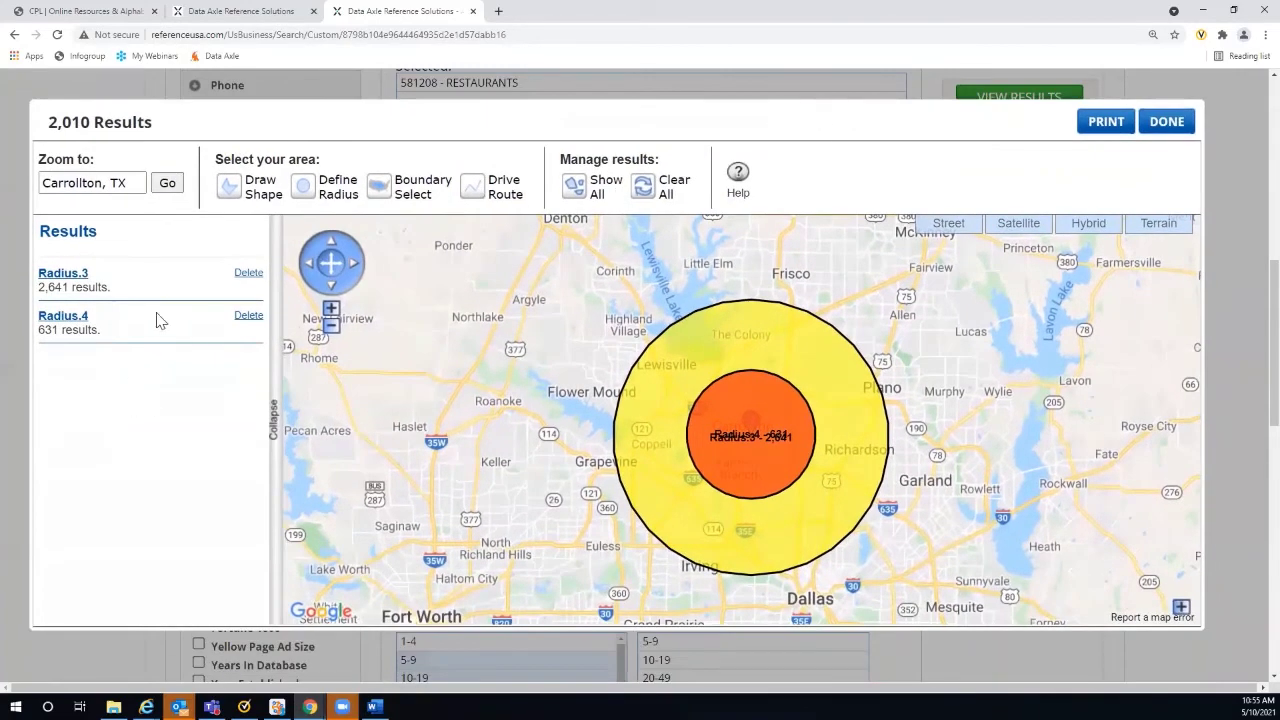
- Replace both radius areas with the ZIP code boundaries 75007, 75248 and 75234, and check the record count behind the map window
{"action": "left_click", "coordinate": [250, 274]}
{"action": "left_click", "coordinate": [251, 276]}
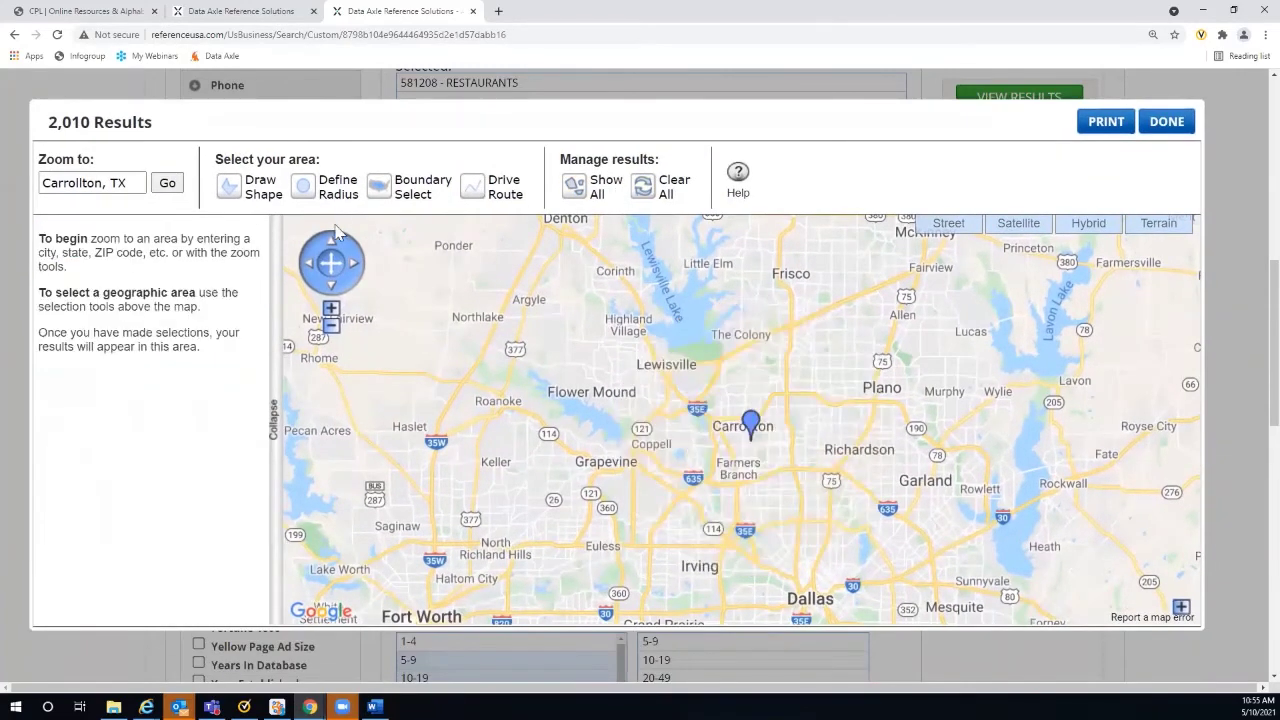
{"action": "left_click", "coordinate": [383, 194]}
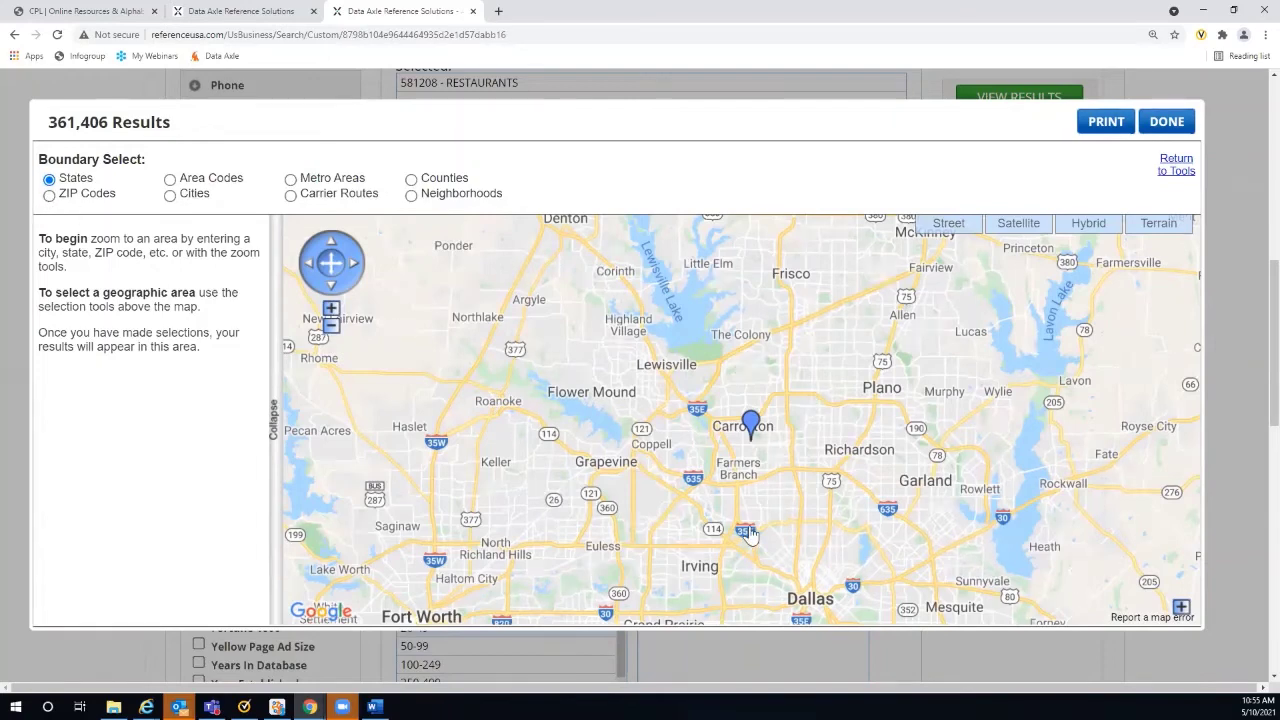
{"action": "left_click", "coordinate": [331, 309]}
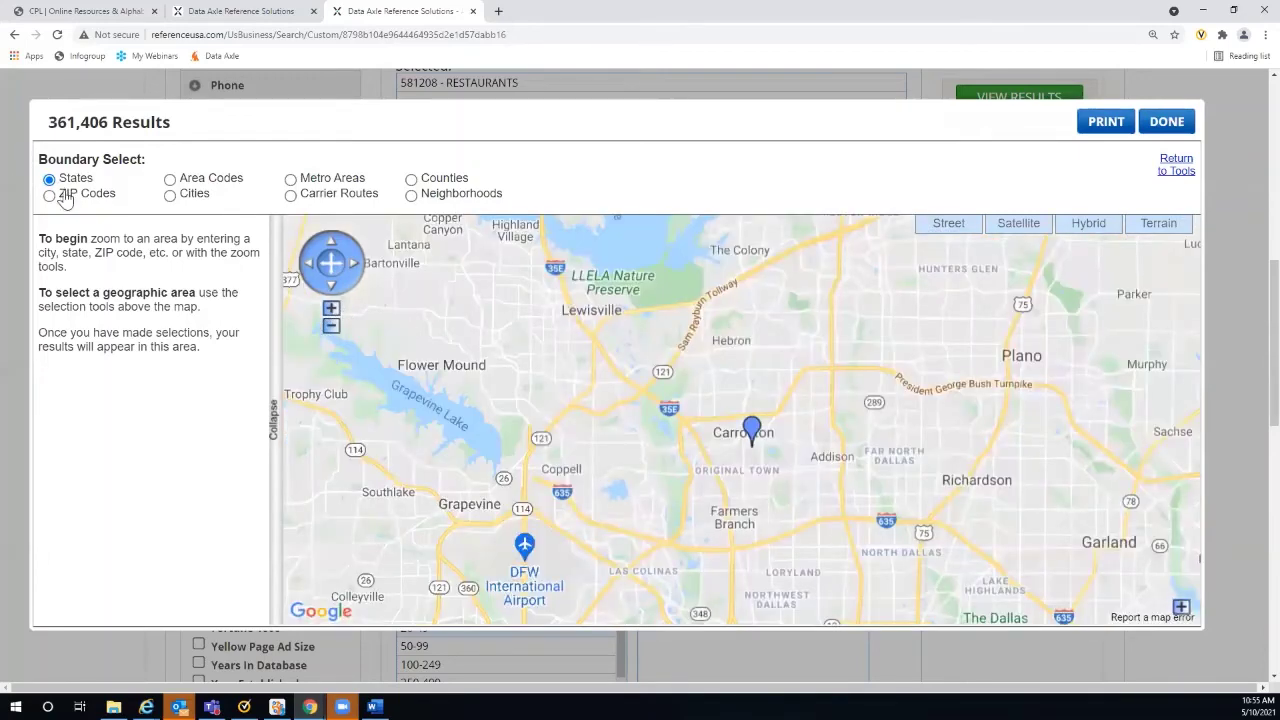
{"action": "left_click", "coordinate": [50, 195]}
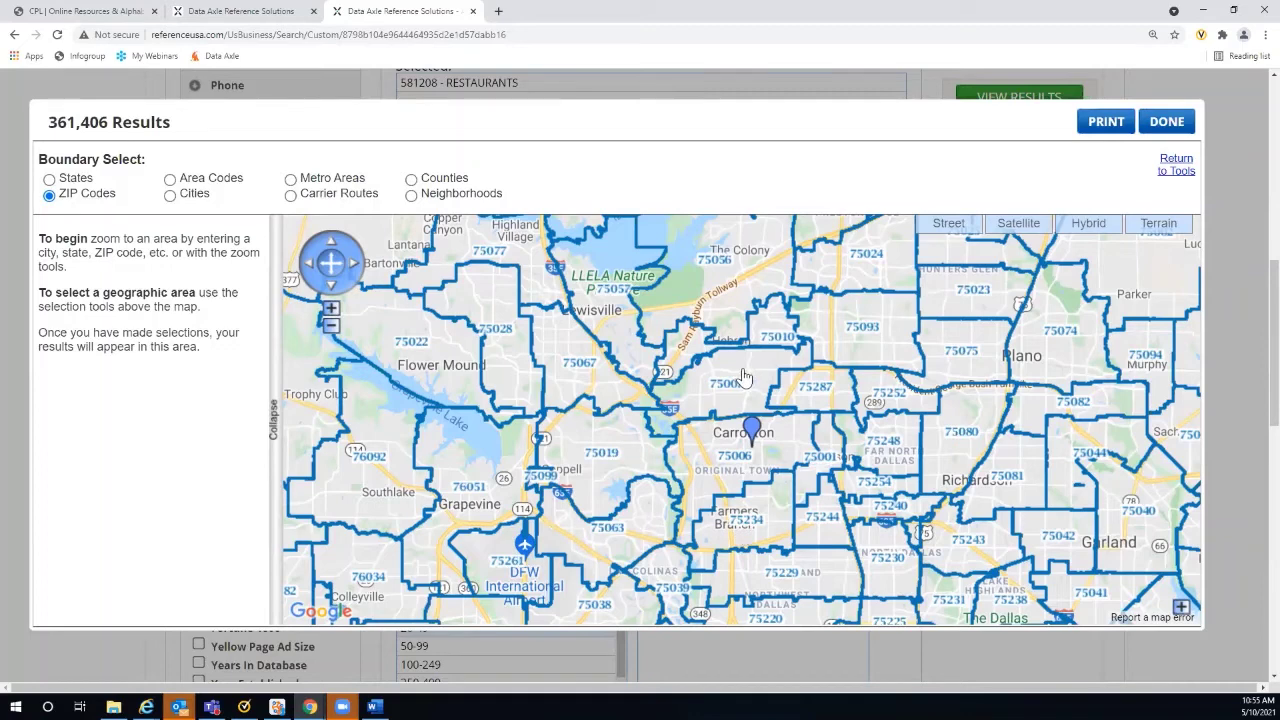
{"action": "left_click", "coordinate": [739, 406]}
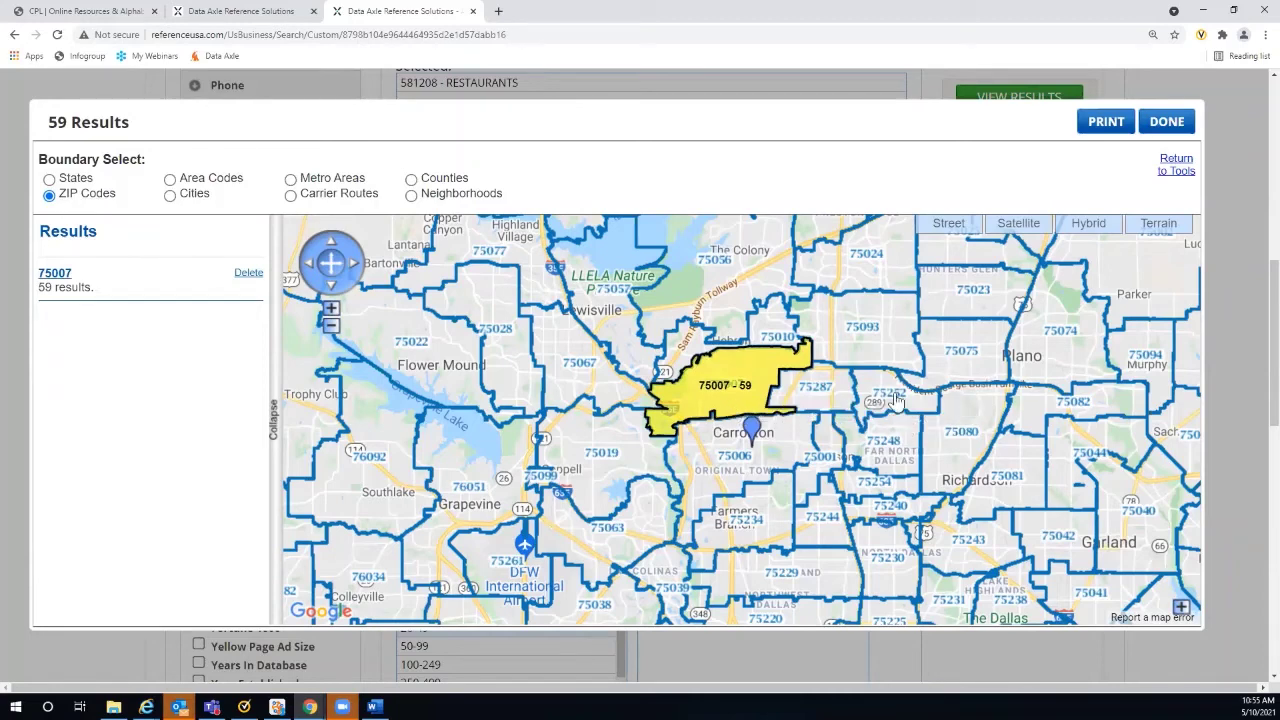
{"action": "double_click", "coordinate": [890, 462]}
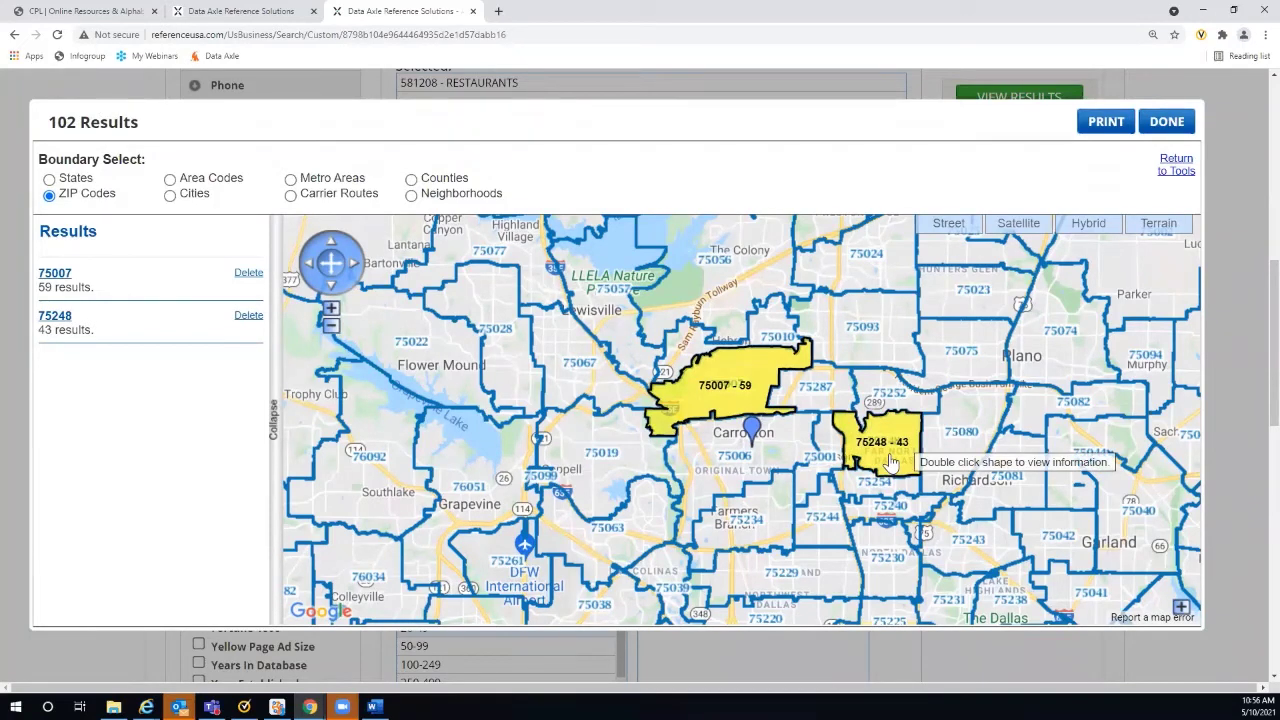
{"action": "double_click", "coordinate": [768, 533]}
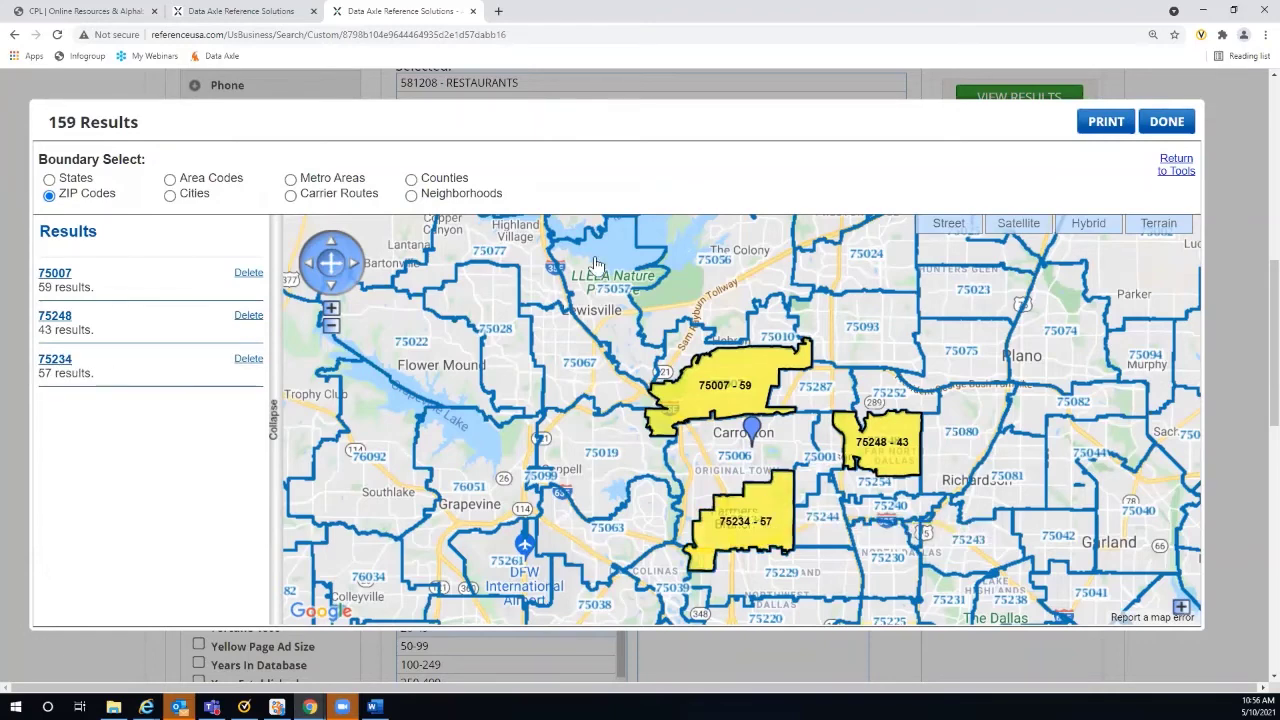
{"action": "left_click_drag", "start_coordinate": [855, 117], "coordinate": [858, 263]}
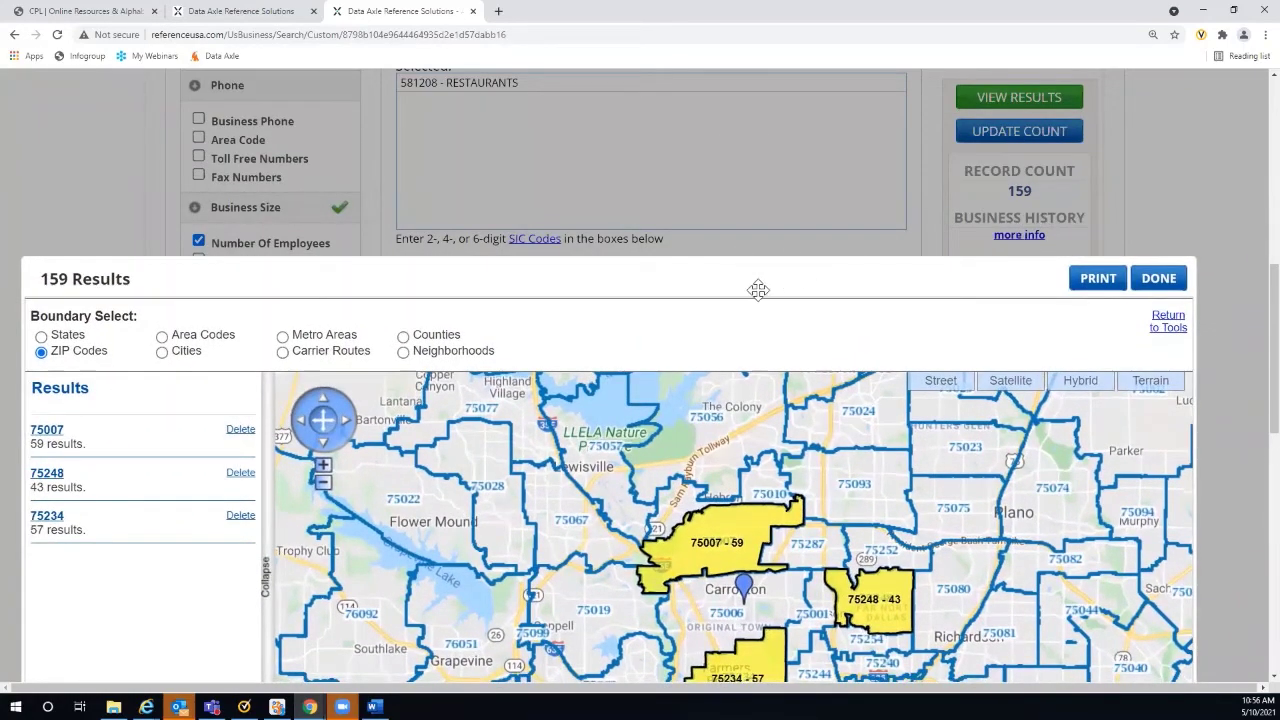
{"action": "left_click_drag", "start_coordinate": [757, 289], "coordinate": [757, 138]}
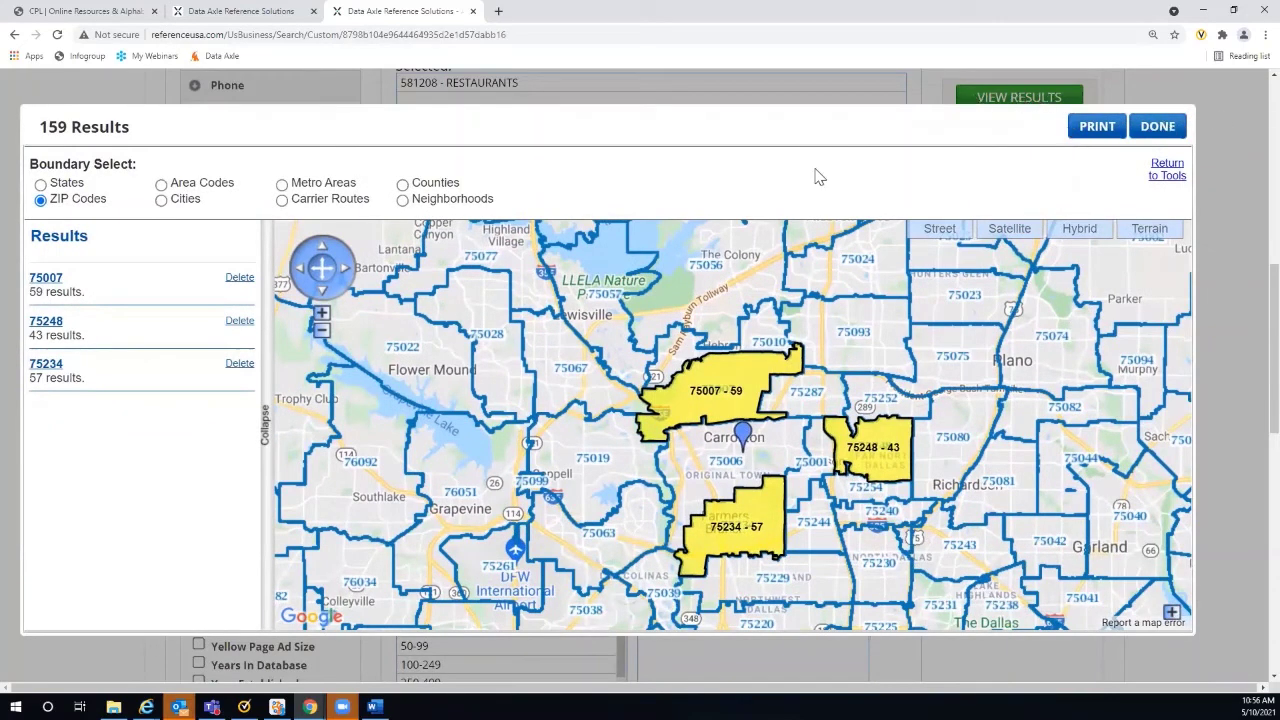
- Delete the three selected ZIP code areas and return to the map's area selection tools
{"action": "left_click", "coordinate": [238, 280]}
{"action": "left_click", "coordinate": [238, 280]}
{"action": "left_click", "coordinate": [238, 280]}
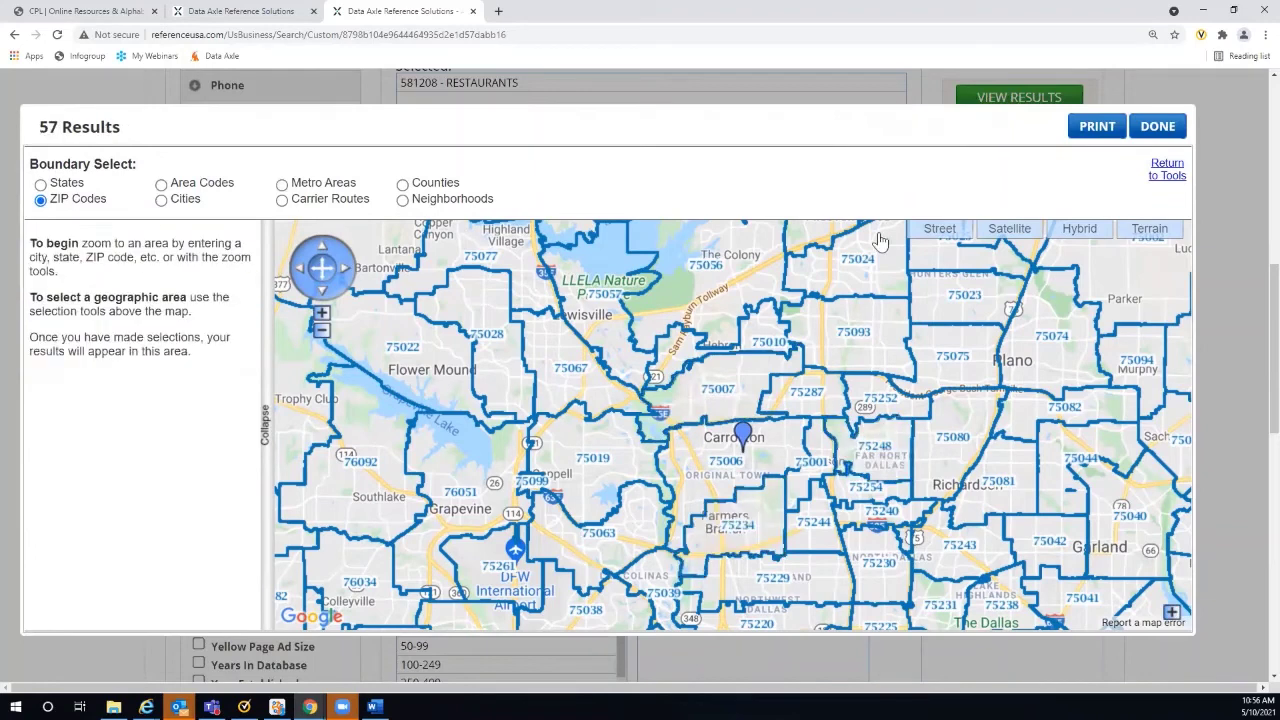
{"action": "left_click", "coordinate": [1160, 176]}
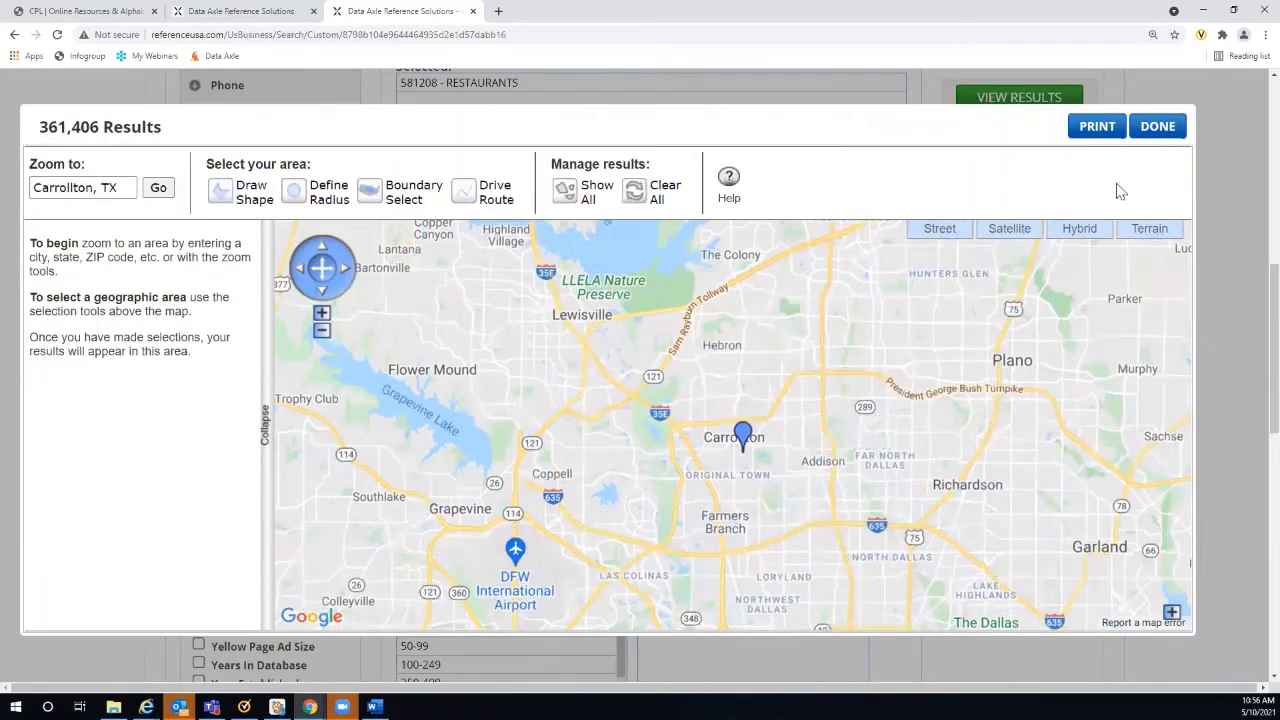
- Create a buffered drive route from Omaha, NE to Lincoln, NE with a buffer distance of .3 miles
{"action": "left_click", "coordinate": [464, 195]}
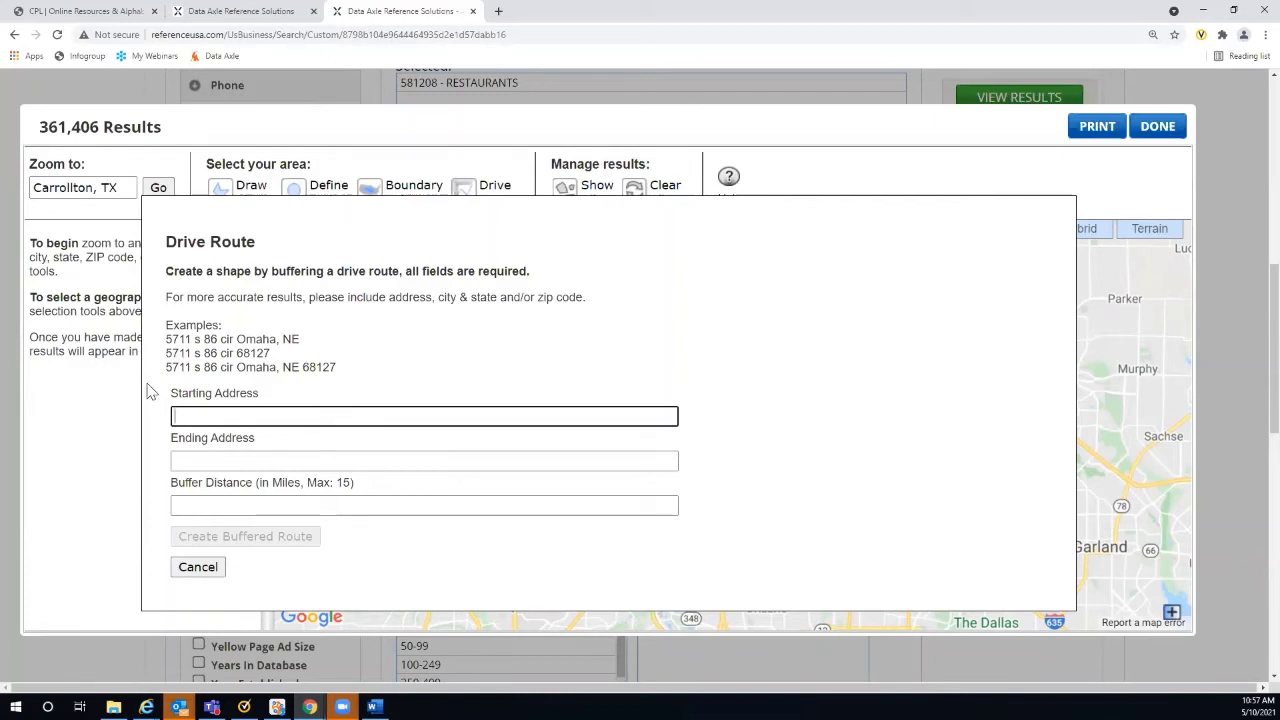
{"action": "type", "text": "Omaha, NE"}
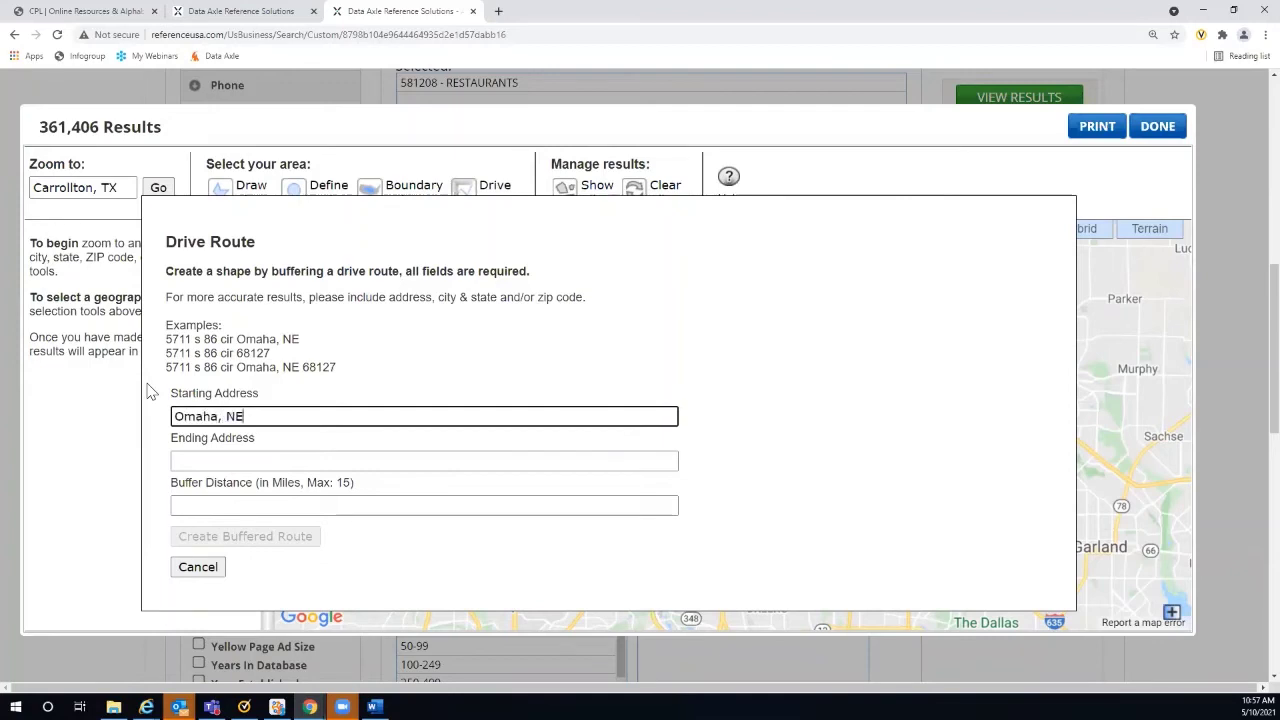
{"action": "left_click", "coordinate": [185, 460]}
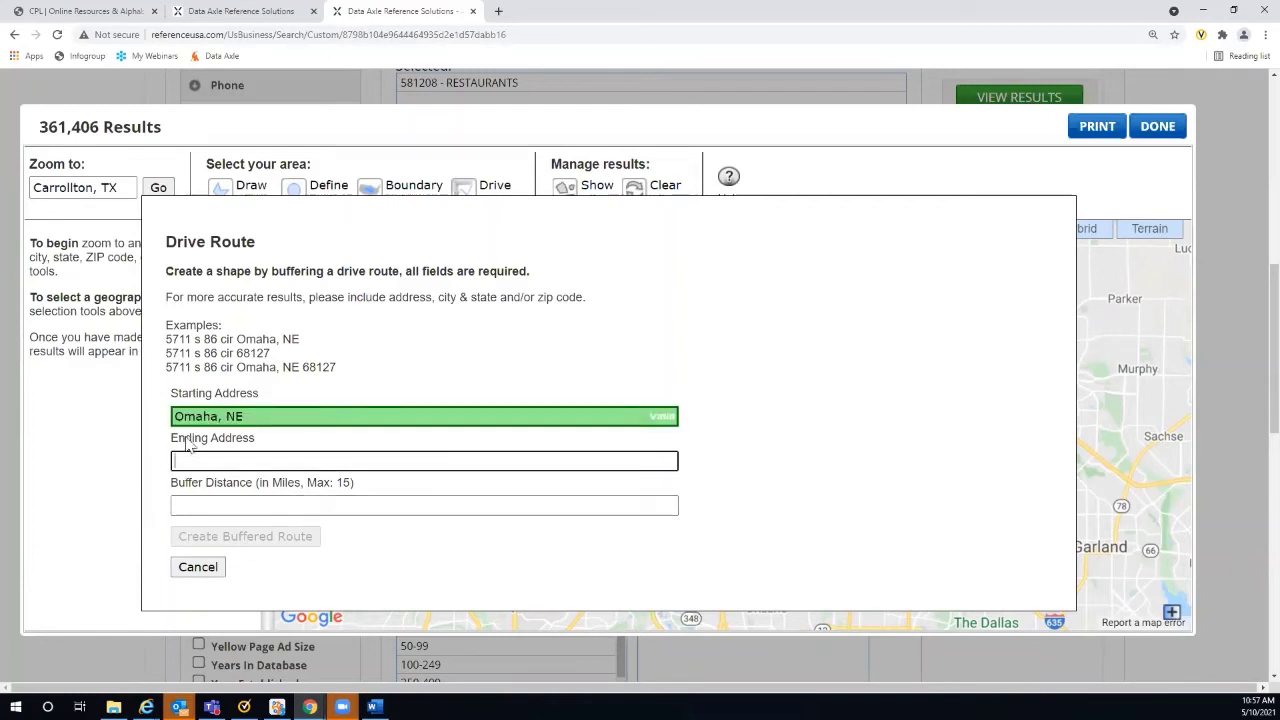
{"action": "type", "text": "Lincol"}
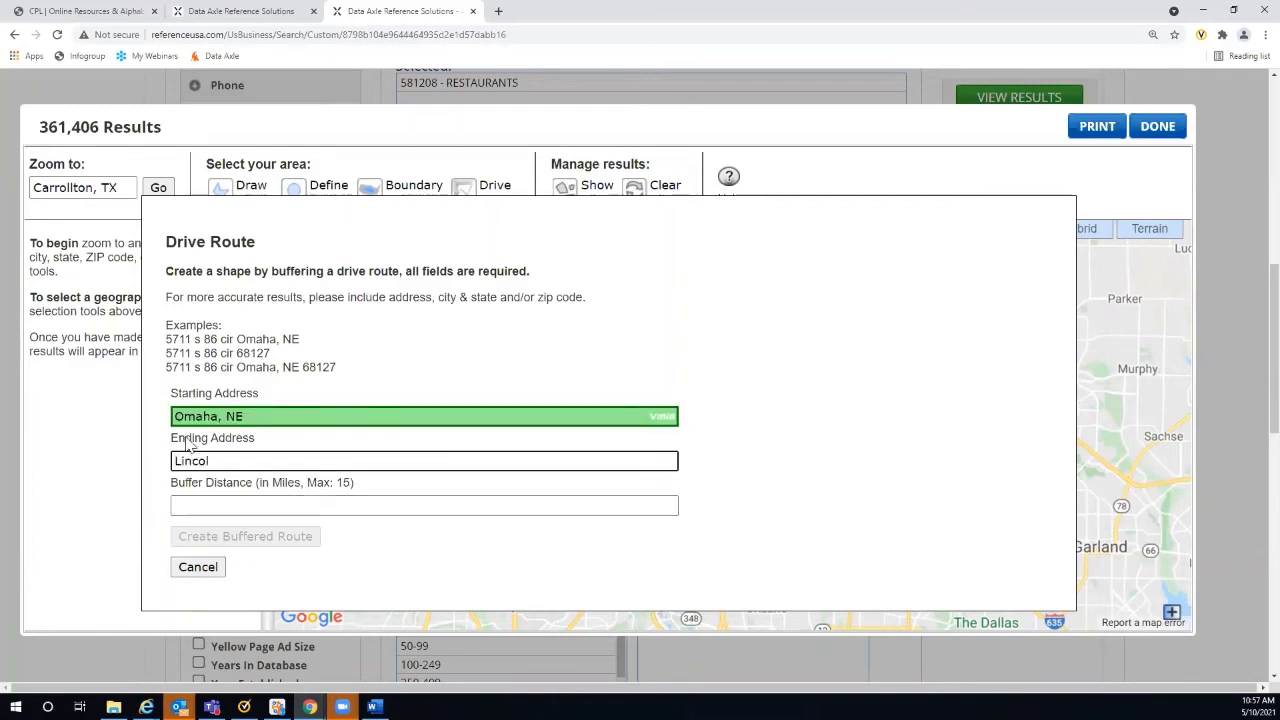
{"action": "type", "text": "n, NE"}
{"action": "left_click", "coordinate": [357, 490]}
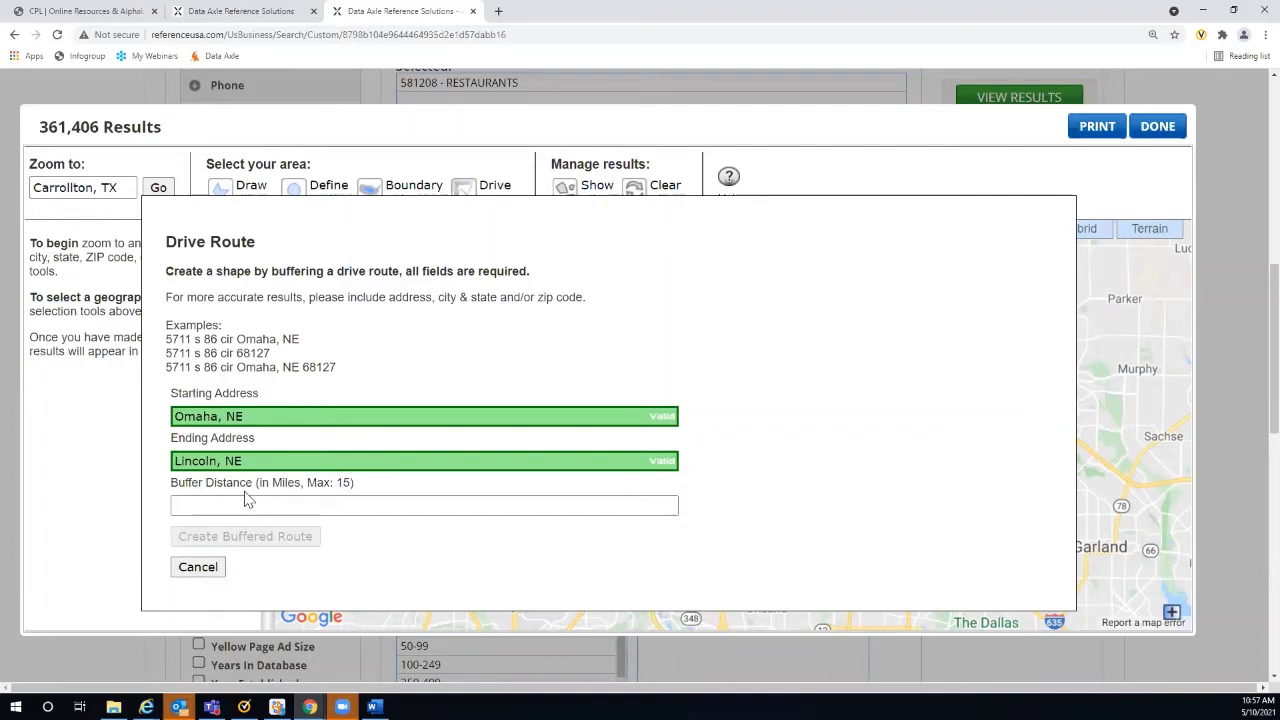
{"action": "left_click", "coordinate": [177, 505]}
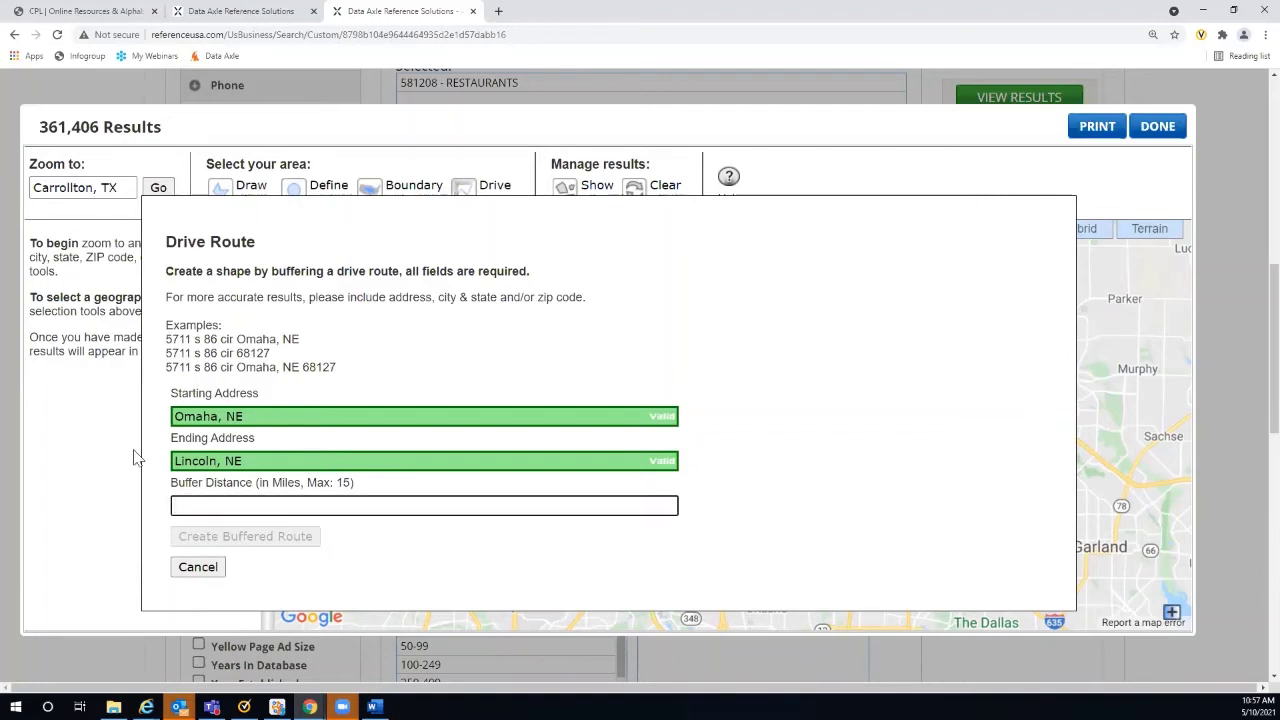
{"action": "type", "text": "3"}
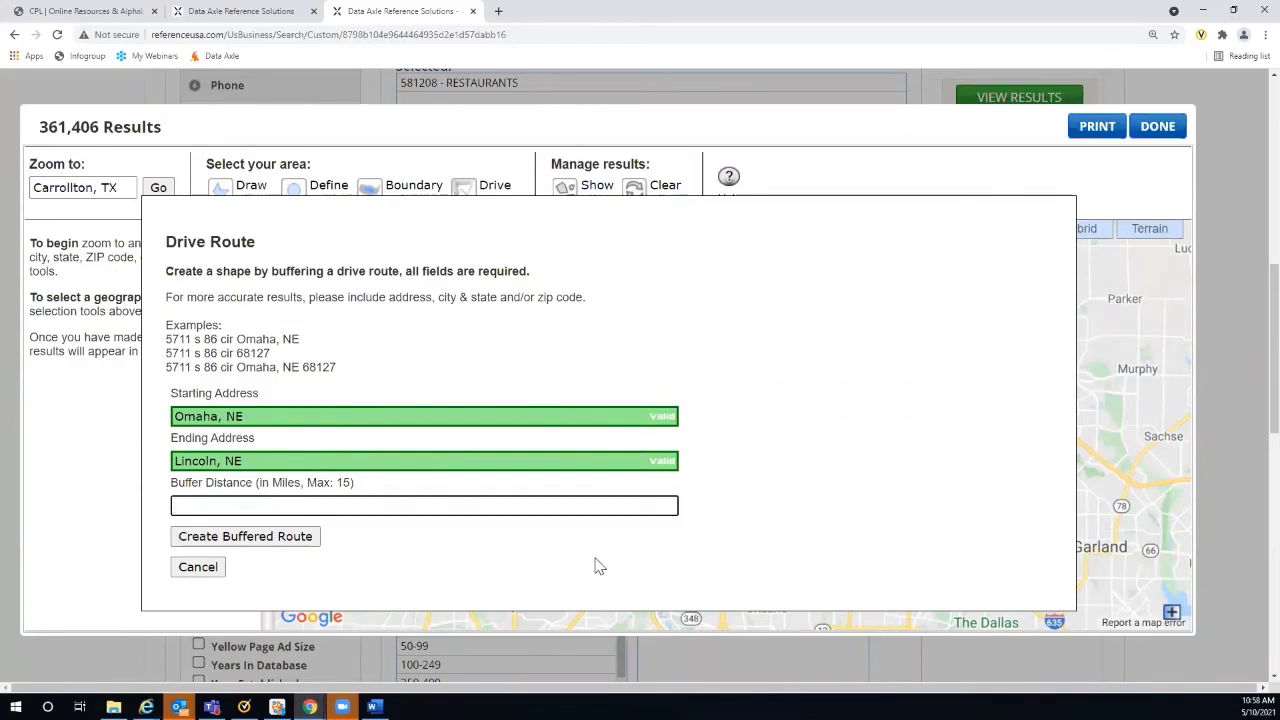
{"action": "type", "text": ".3"}
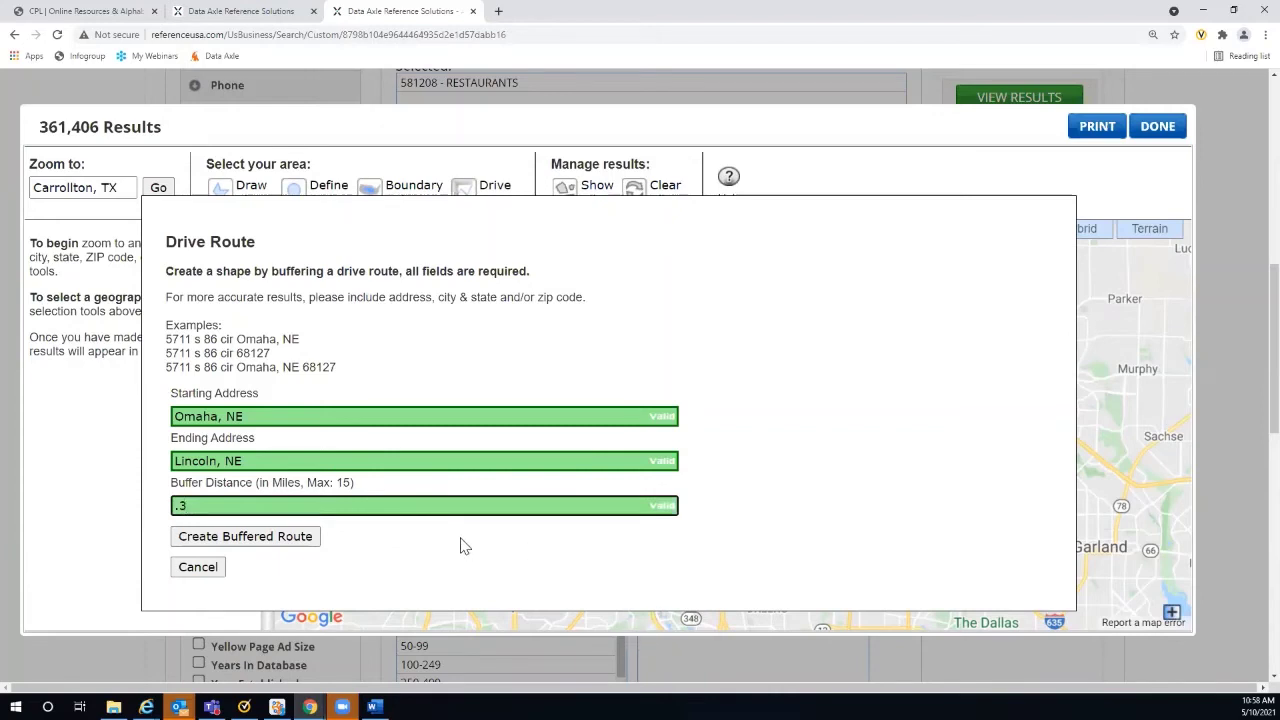
{"action": "left_click", "coordinate": [250, 537]}
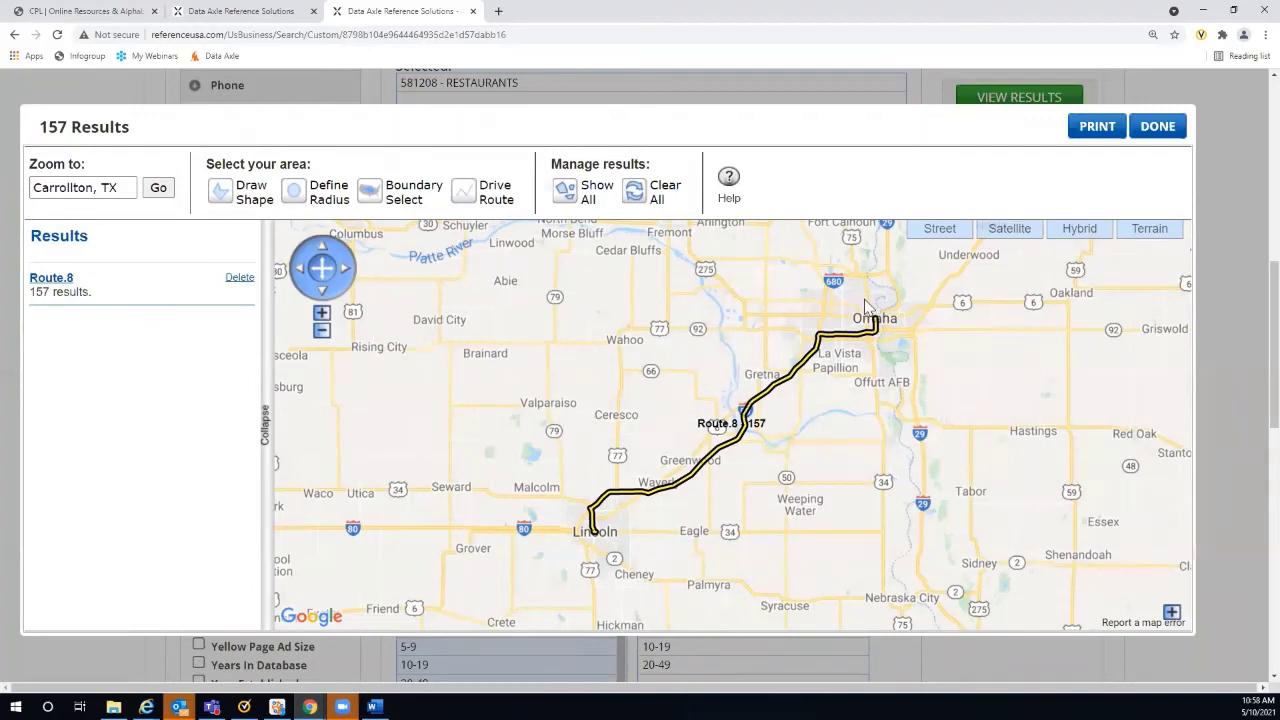
- View the search results for businesses along the mapped route, and return to the site's home page
{"action": "left_click", "coordinate": [1166, 133]}
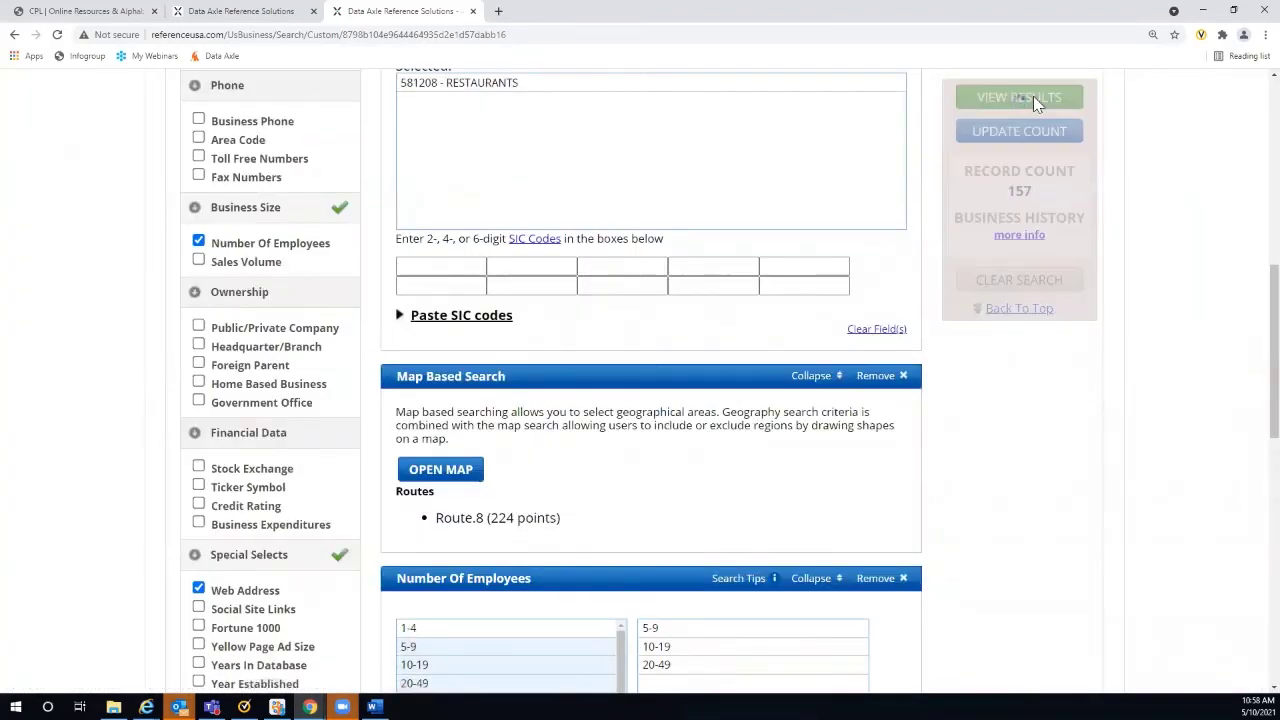
{"action": "left_click", "coordinate": [1033, 99]}
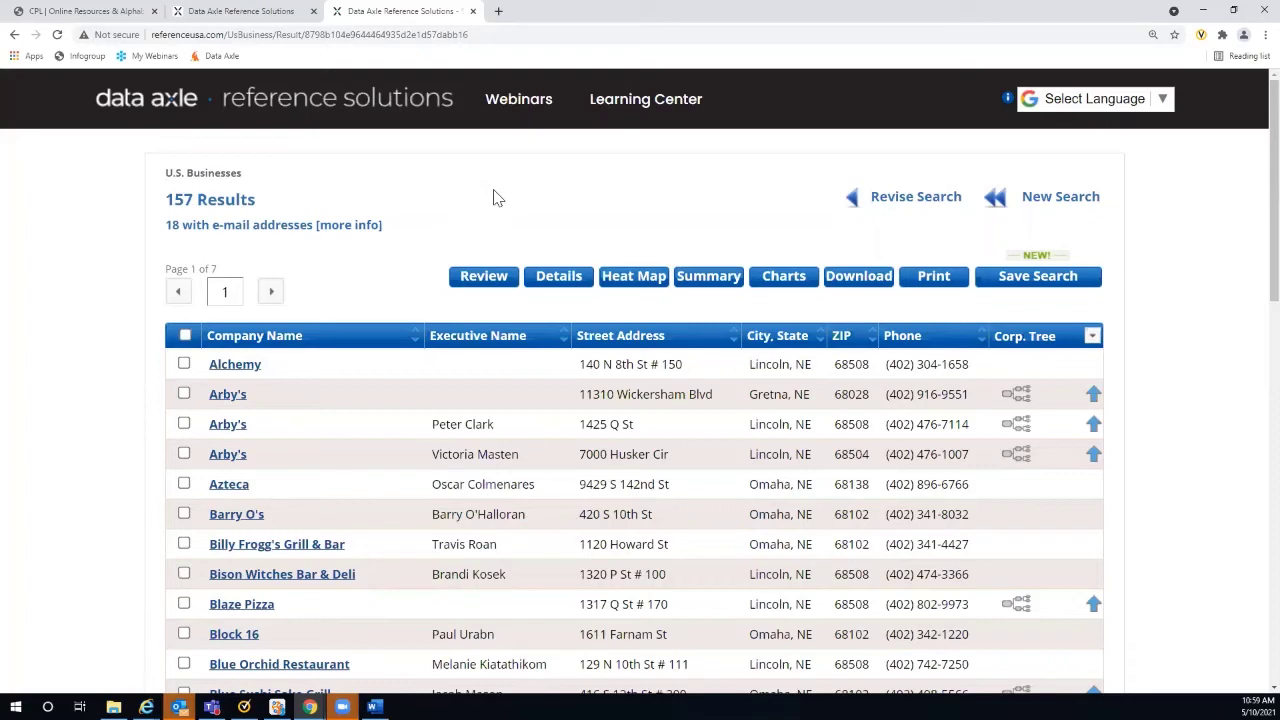
{"action": "left_click", "coordinate": [376, 107]}
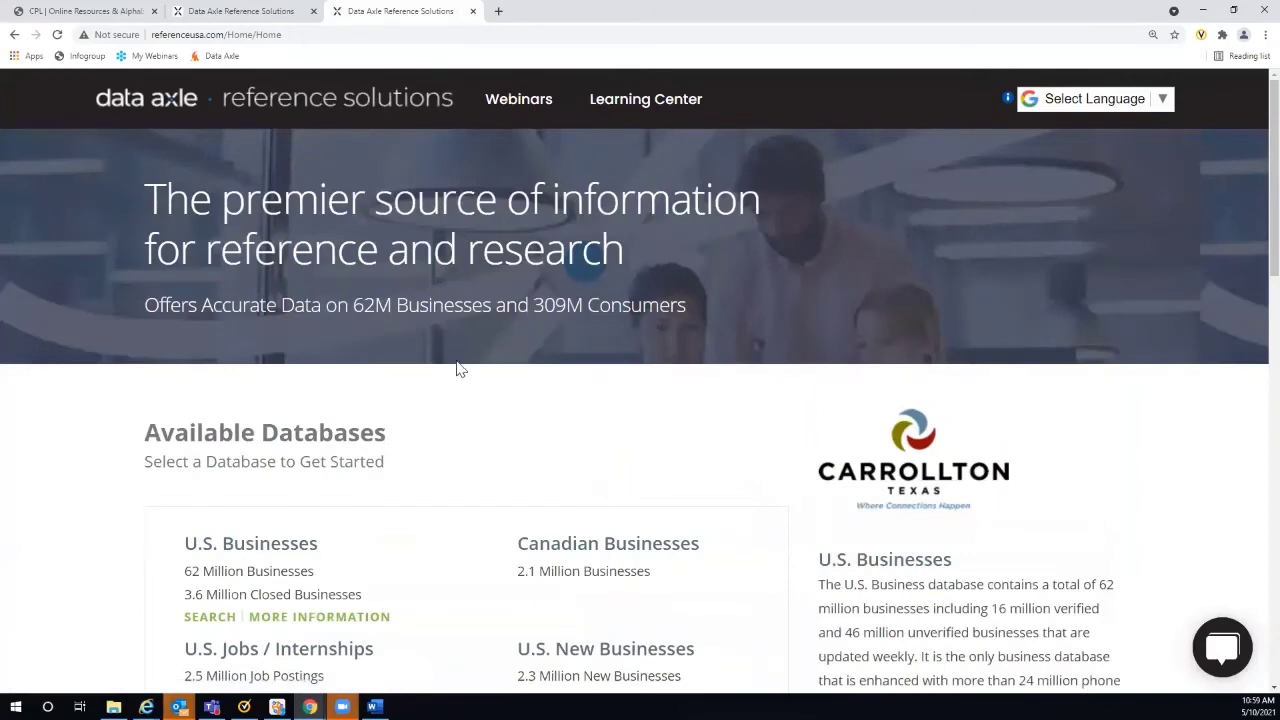
- Open the advanced search of the U.S. New Businesses database
{"action": "scroll", "coordinate": [459, 382], "scroll_direction": "down", "scroll_amount": 1}
{"action": "scroll", "coordinate": [461, 382], "scroll_direction": "down", "scroll_amount": 2}
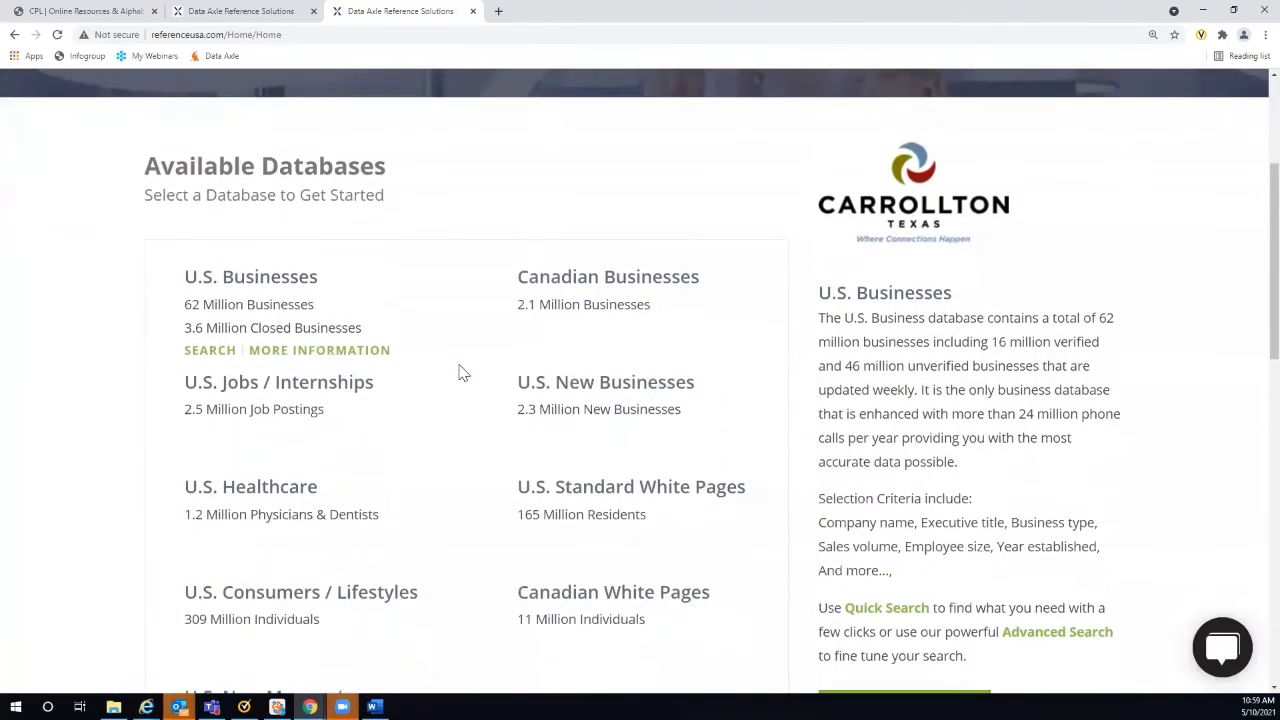
{"action": "left_click", "coordinate": [566, 404]}
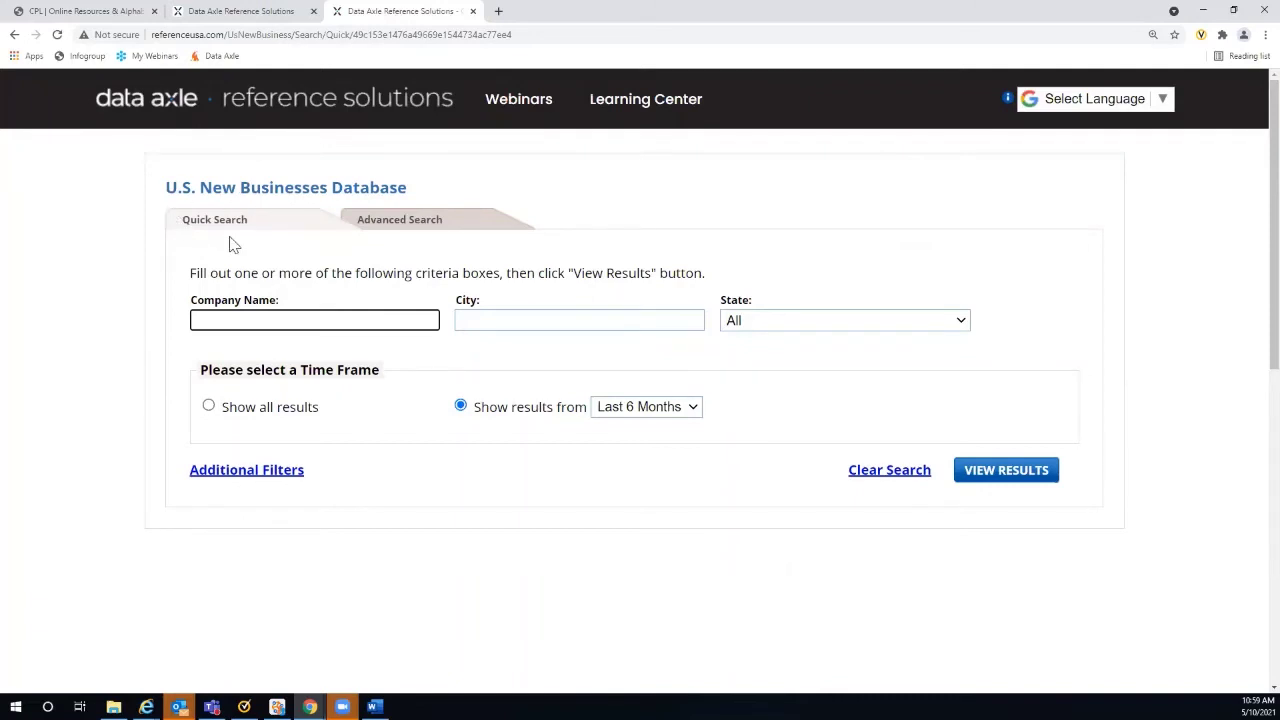
{"action": "left_click", "coordinate": [400, 226]}
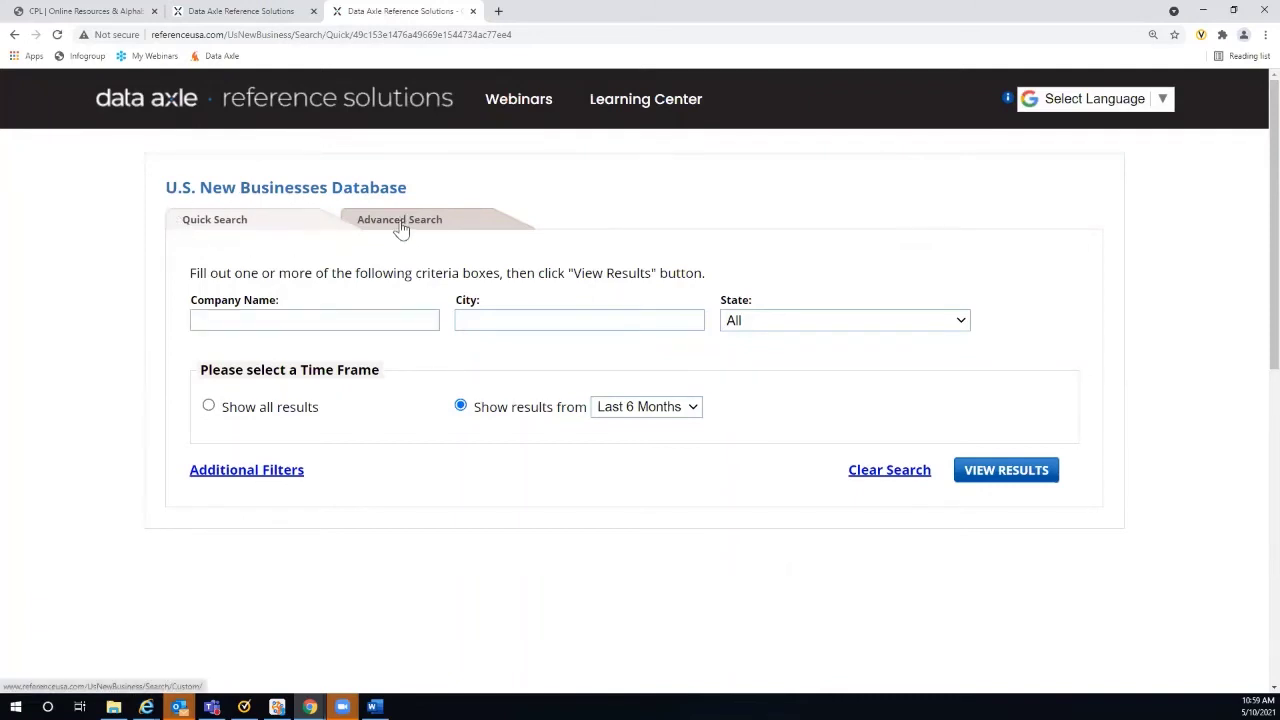
- Add a date range filter to the new business search and set its predefined range to Last 3 Months
{"action": "scroll", "coordinate": [367, 294], "scroll_direction": "down", "scroll_amount": 1}
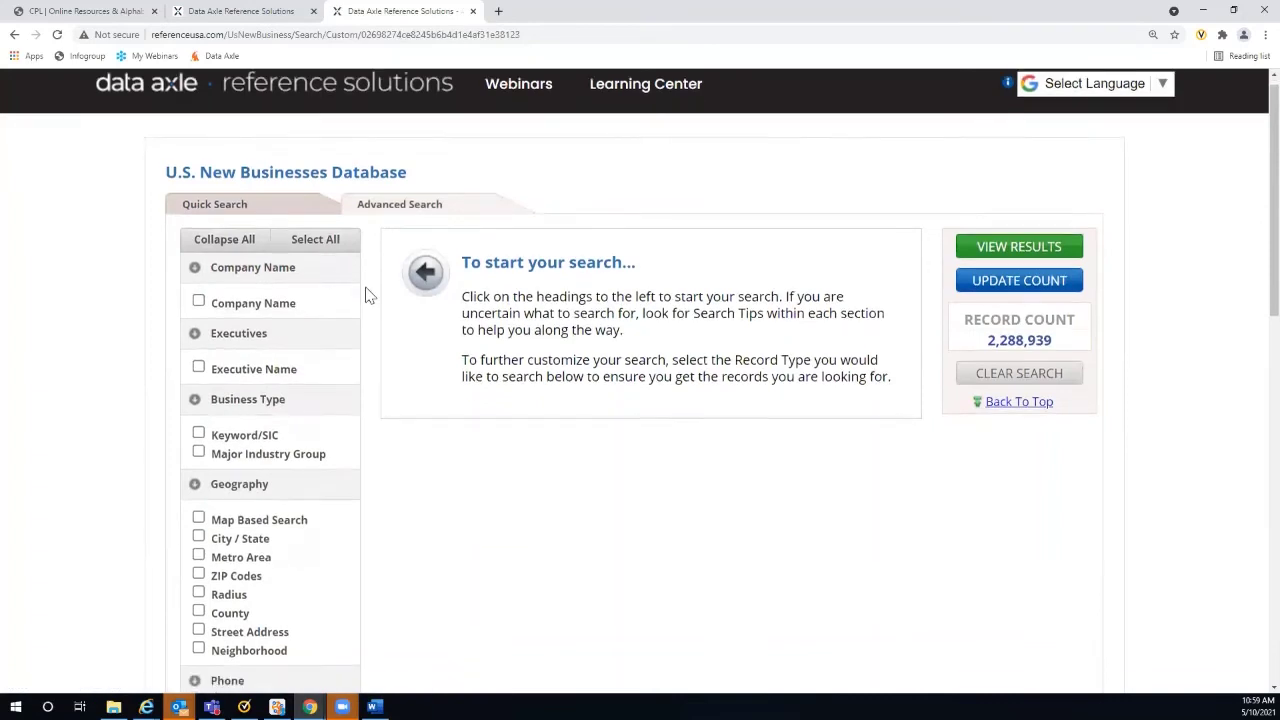
{"action": "scroll", "coordinate": [367, 294], "scroll_direction": "down", "scroll_amount": 2}
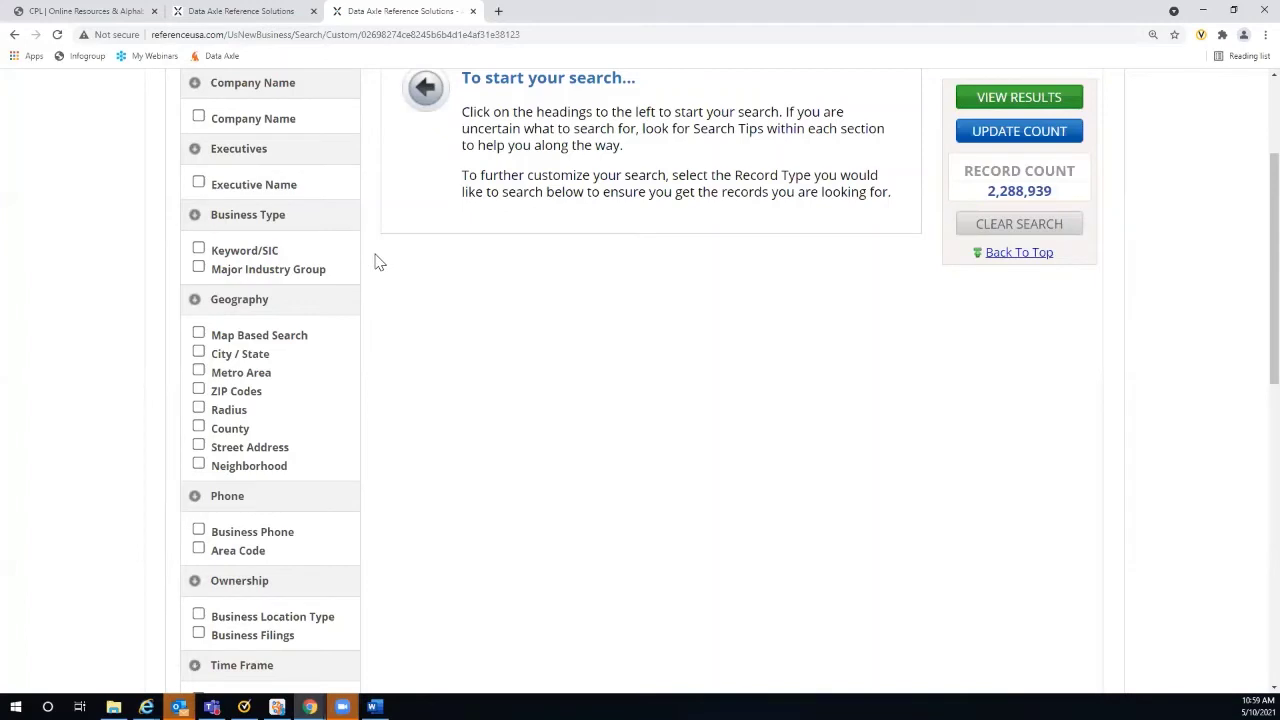
{"action": "scroll", "coordinate": [379, 262], "scroll_direction": "down", "scroll_amount": 3}
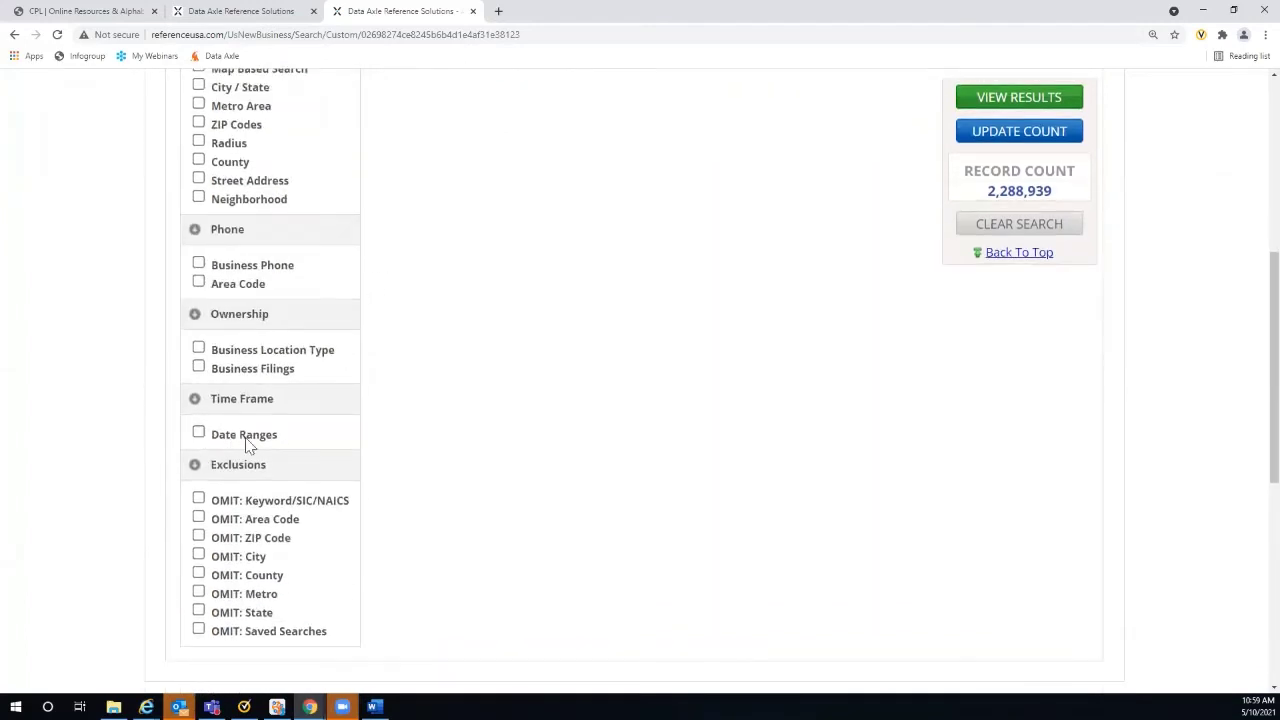
{"action": "left_click", "coordinate": [198, 433]}
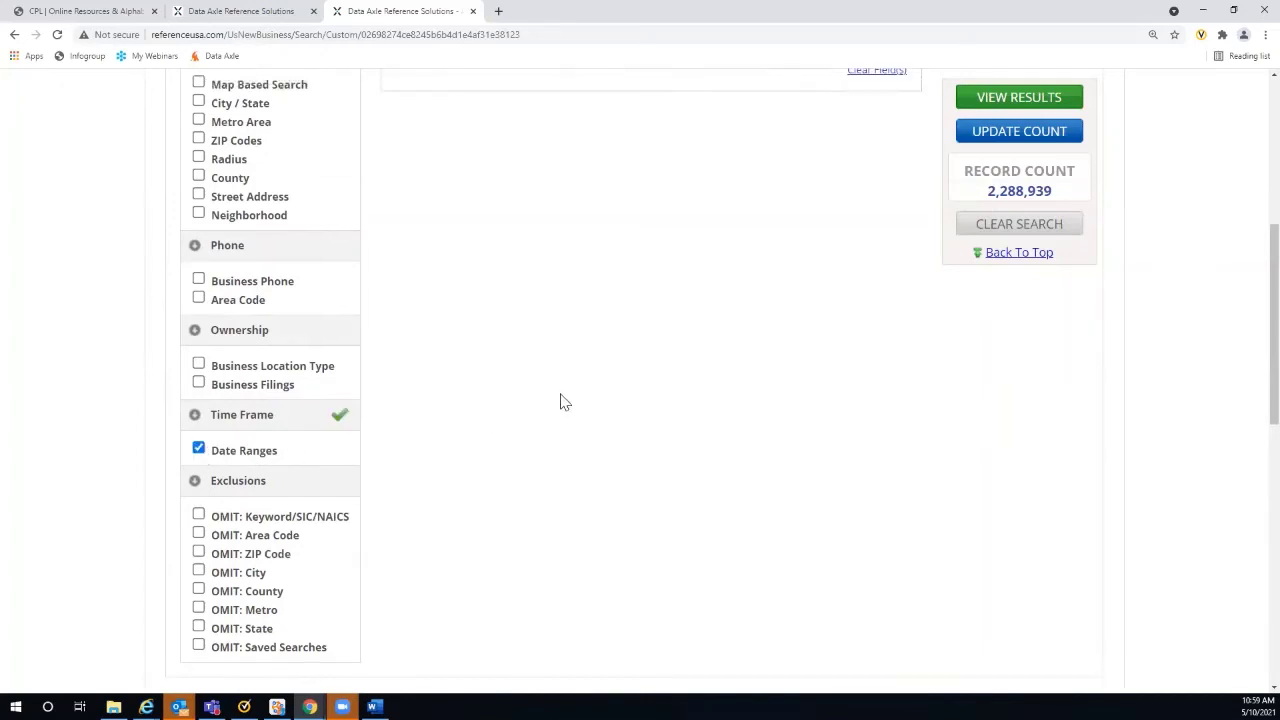
{"action": "scroll", "coordinate": [560, 402], "scroll_direction": "up", "scroll_amount": 4}
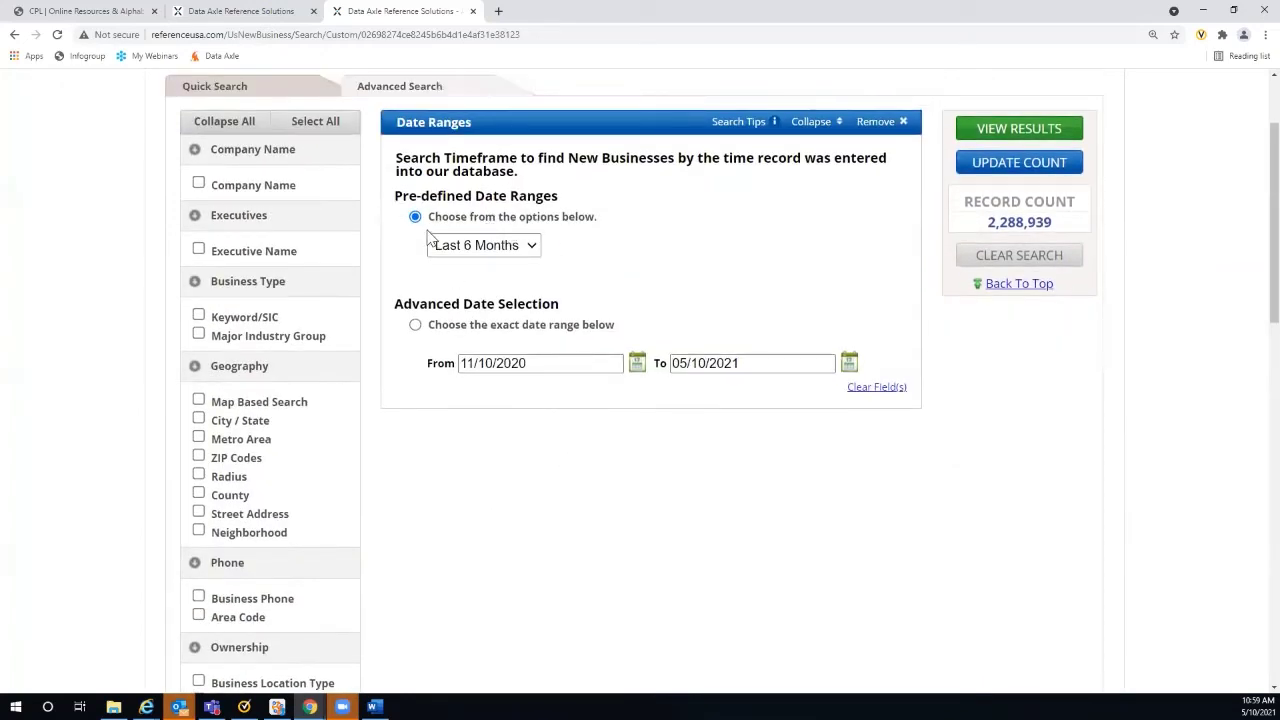
{"action": "left_click", "coordinate": [531, 247]}
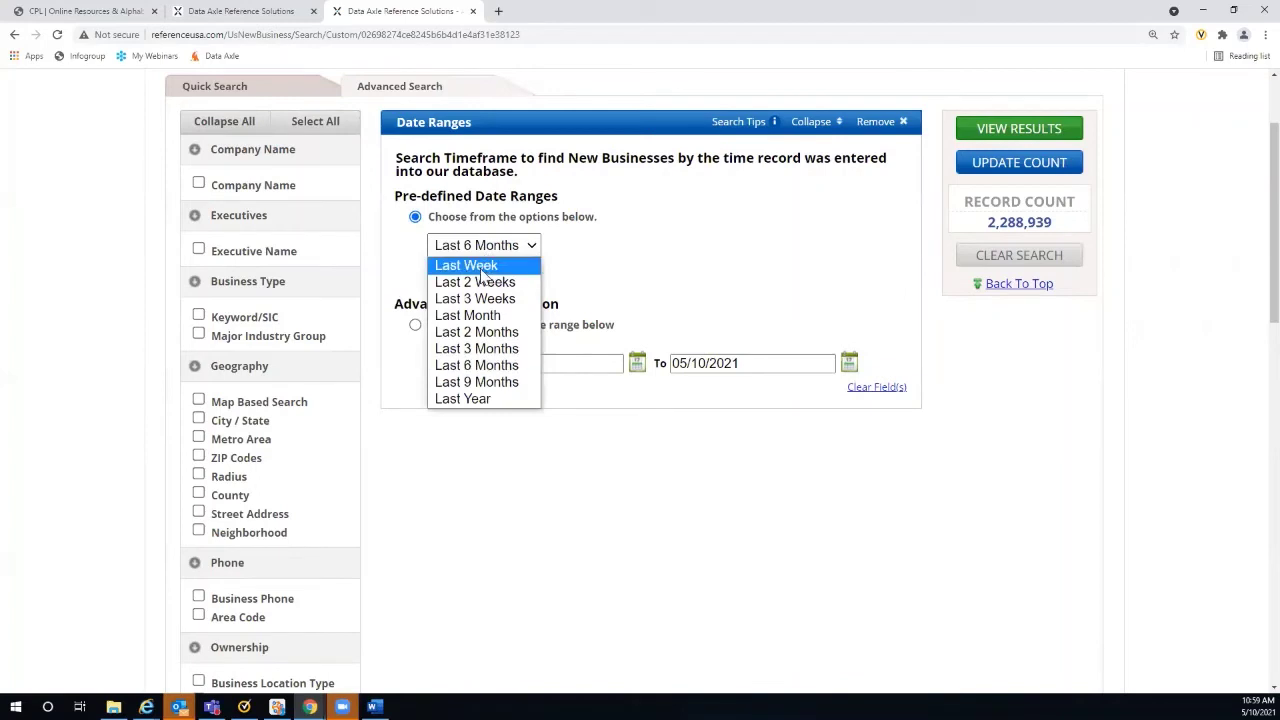
{"action": "left_click", "coordinate": [477, 349]}
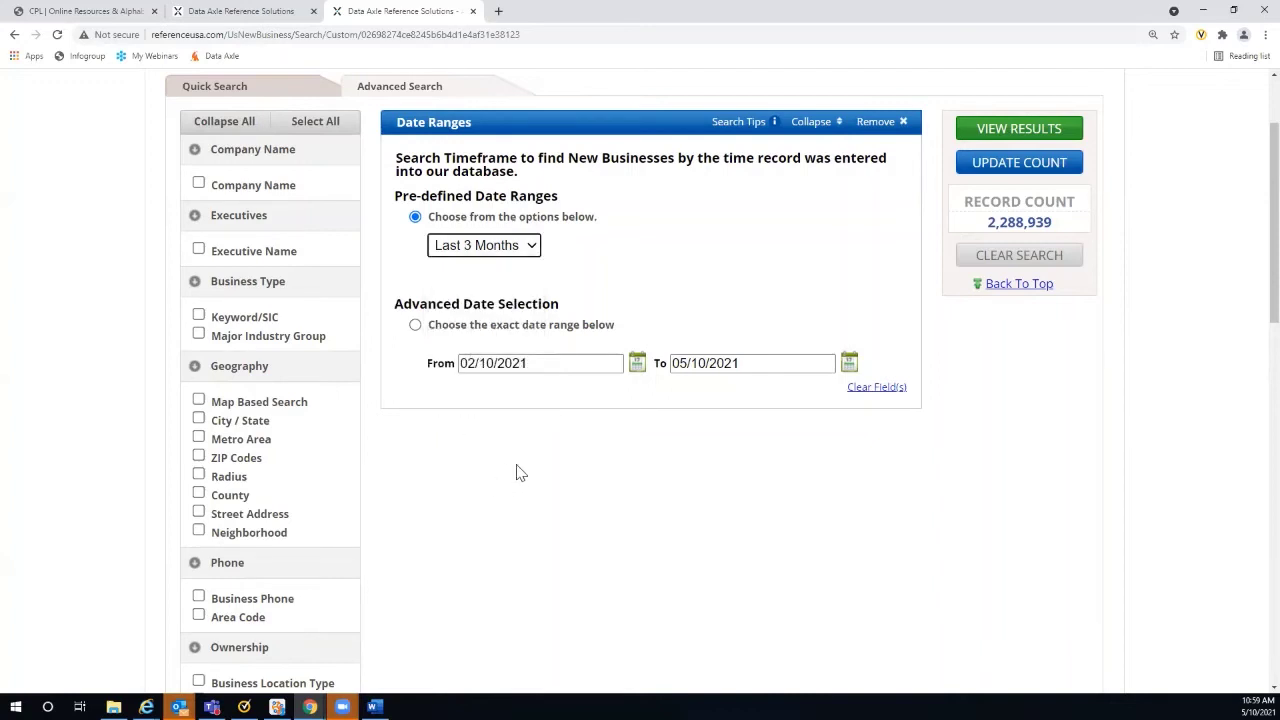
- Add a business filings filter limited to Trade Names / Doing Business As (DBA)
{"action": "scroll", "coordinate": [455, 426], "scroll_direction": "down", "scroll_amount": 2}
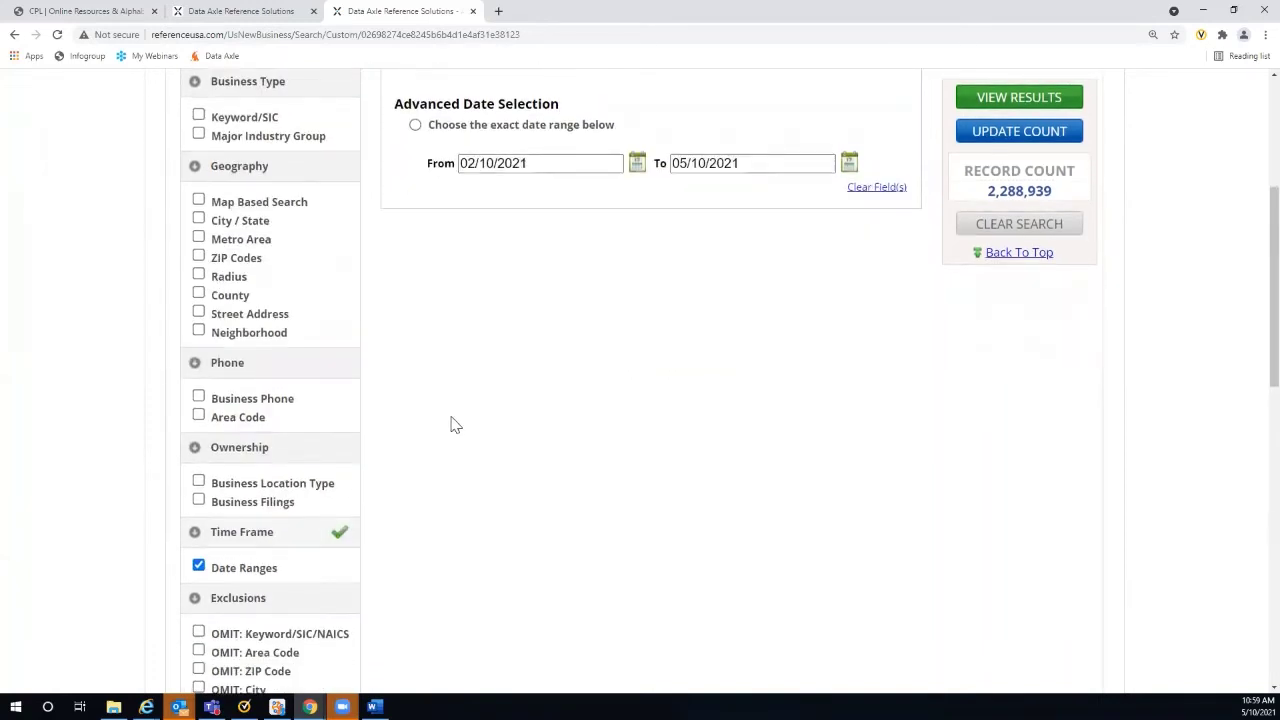
{"action": "left_click", "coordinate": [198, 503]}
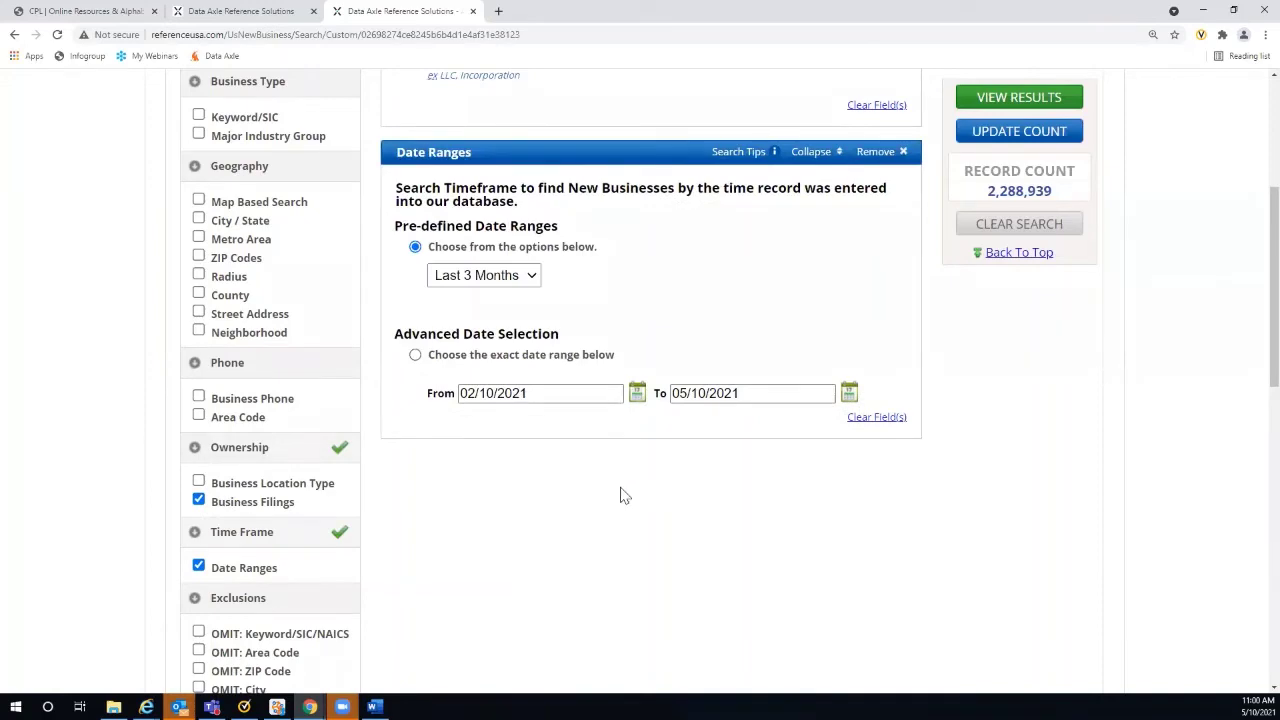
{"action": "scroll", "coordinate": [613, 494], "scroll_direction": "up", "scroll_amount": 1}
{"action": "scroll", "coordinate": [613, 494], "scroll_direction": "up", "scroll_amount": 3}
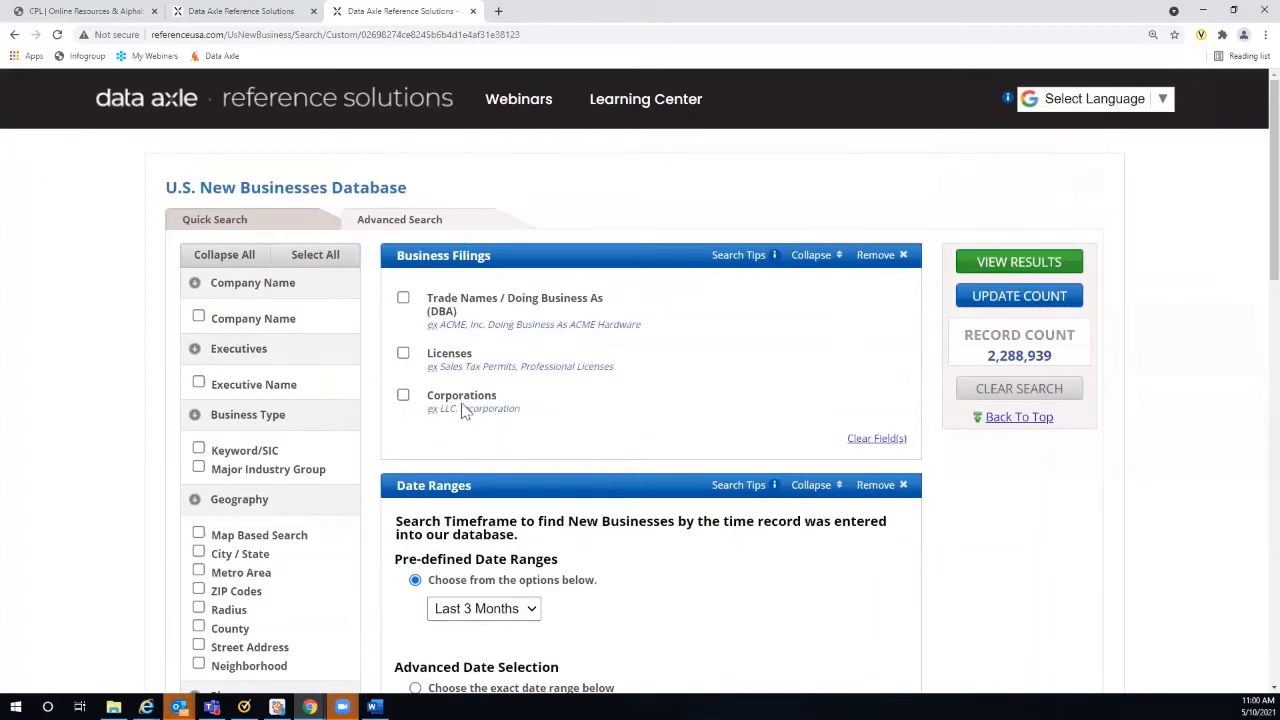
{"action": "left_click", "coordinate": [403, 300]}
- Add a City / State filter, search it for Carrollton, and select Carrollton, TX
{"action": "scroll", "coordinate": [363, 346], "scroll_direction": "down", "scroll_amount": 2}
{"action": "scroll", "coordinate": [363, 346], "scroll_direction": "down", "scroll_amount": 2}
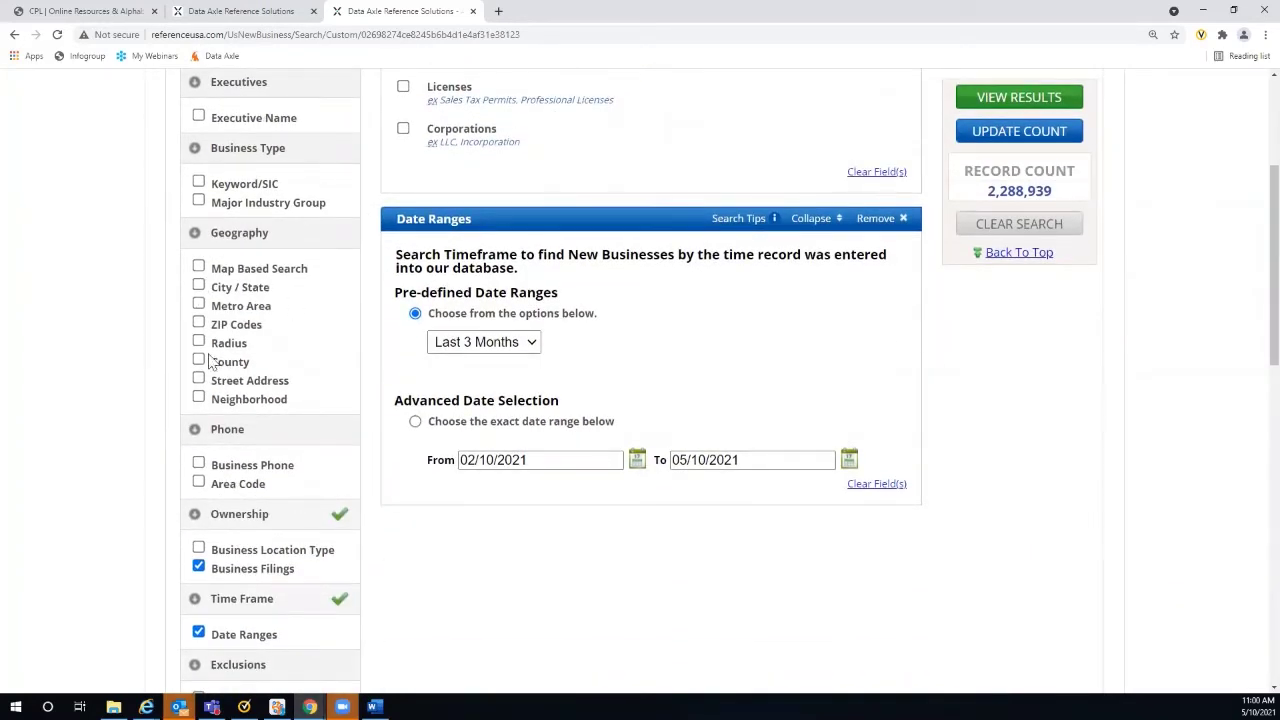
{"action": "left_click", "coordinate": [198, 287]}
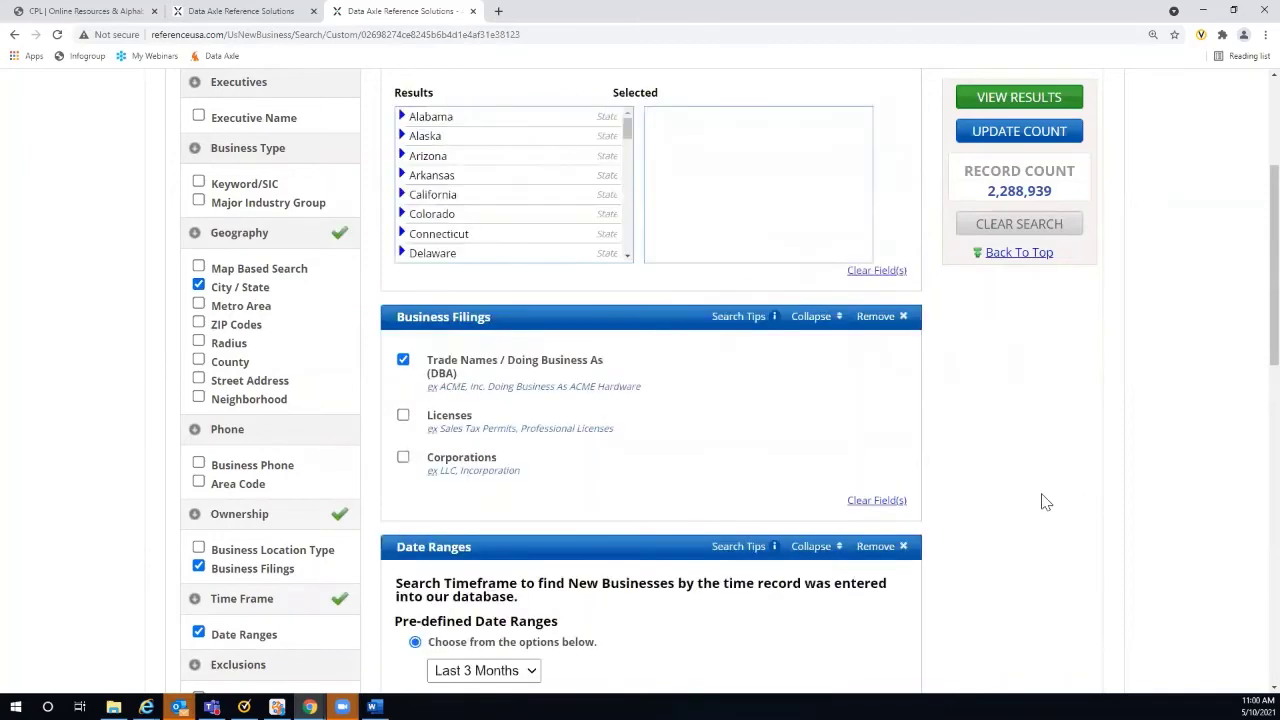
{"action": "scroll", "coordinate": [800, 380], "scroll_direction": "up", "scroll_amount": 2}
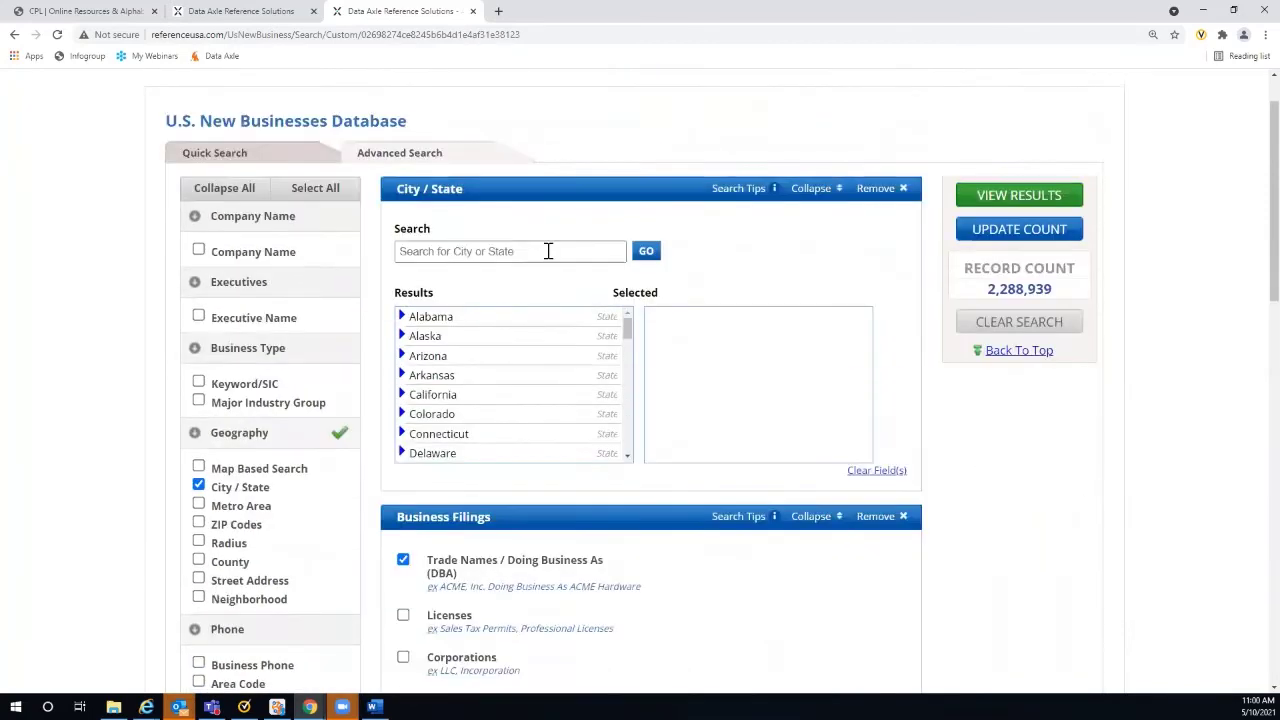
{"action": "left_click", "coordinate": [421, 251]}
{"action": "type", "text": "Ca"}
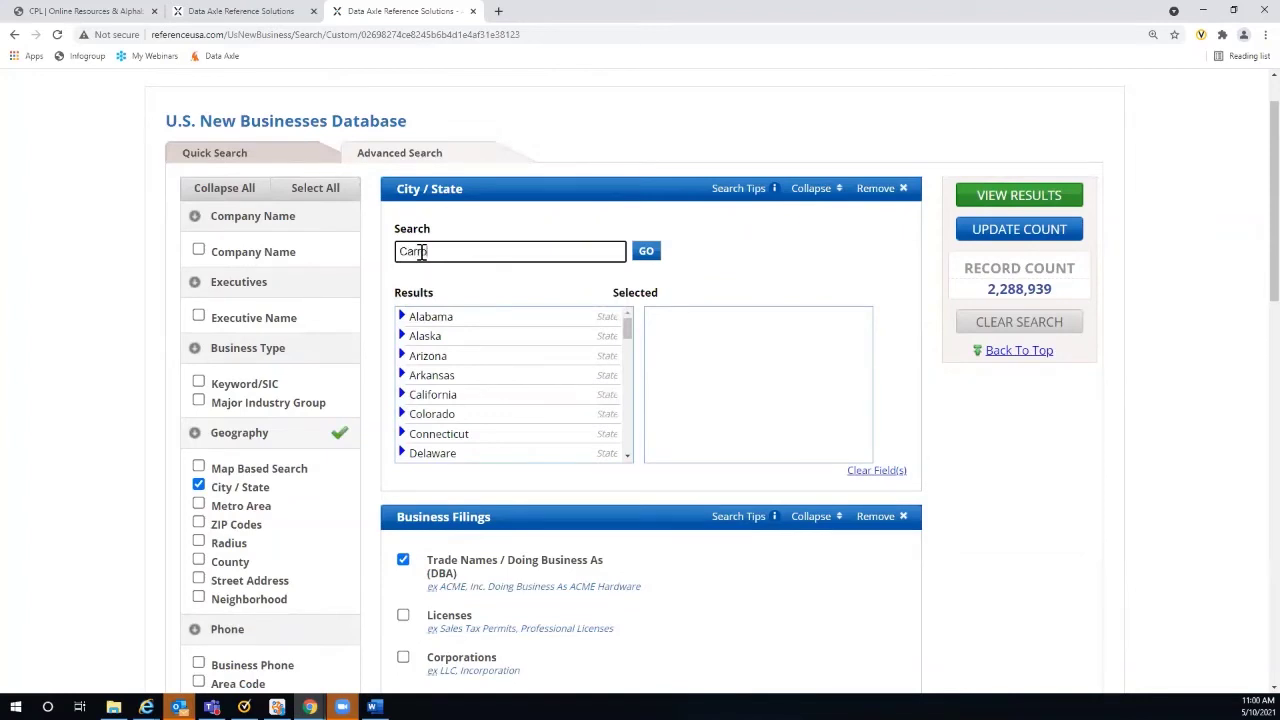
{"action": "type", "text": "rrollton"}
{"action": "left_click", "coordinate": [646, 252]}
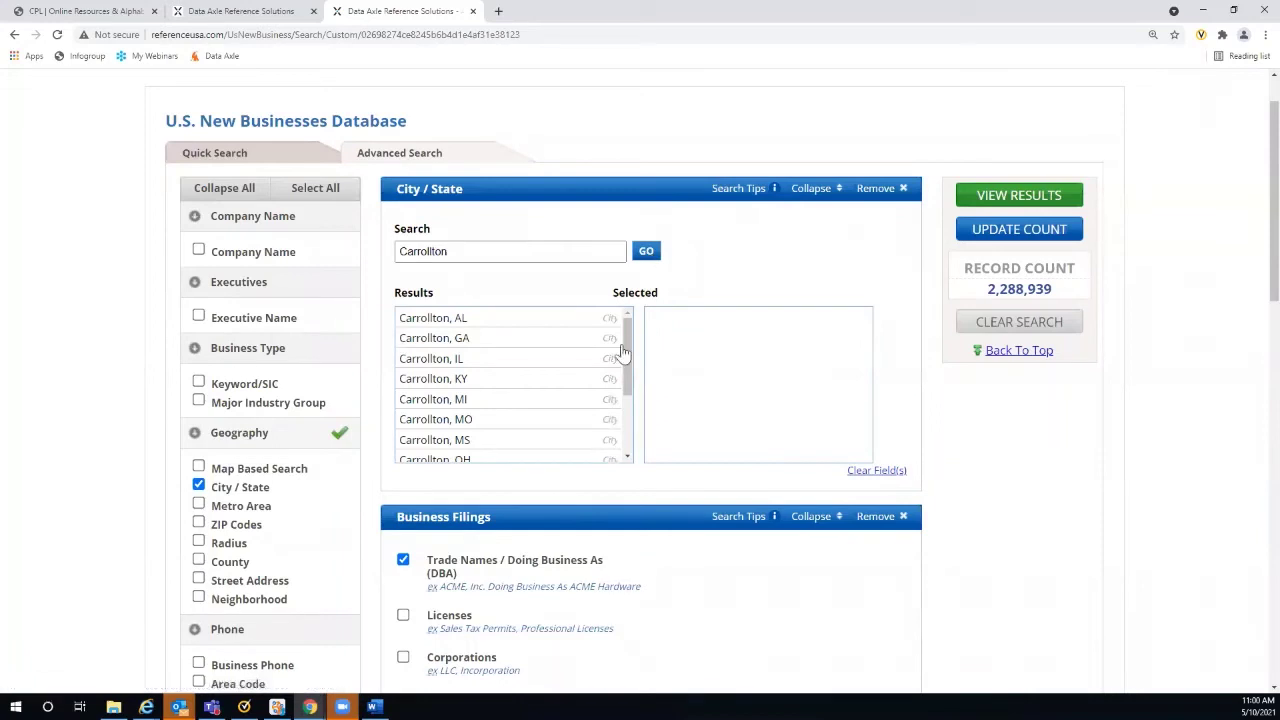
{"action": "scroll", "coordinate": [622, 383], "scroll_direction": "down", "scroll_amount": 1}
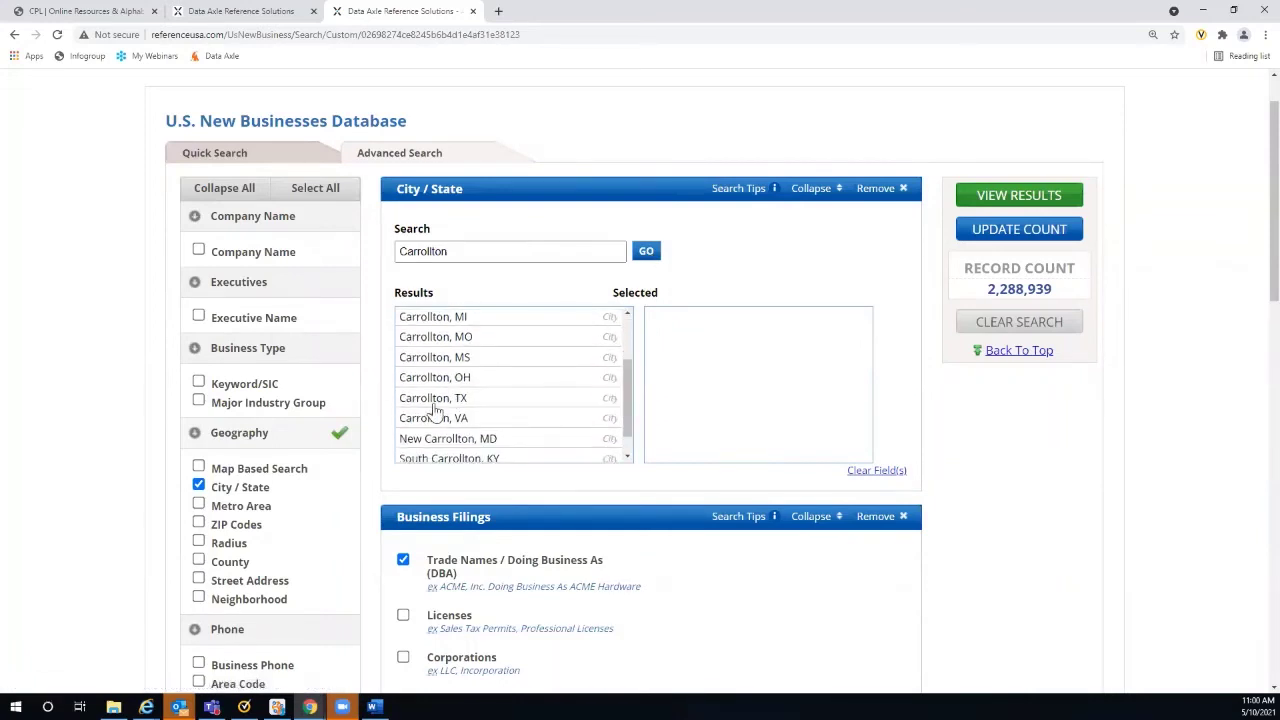
{"action": "left_click", "coordinate": [432, 398]}
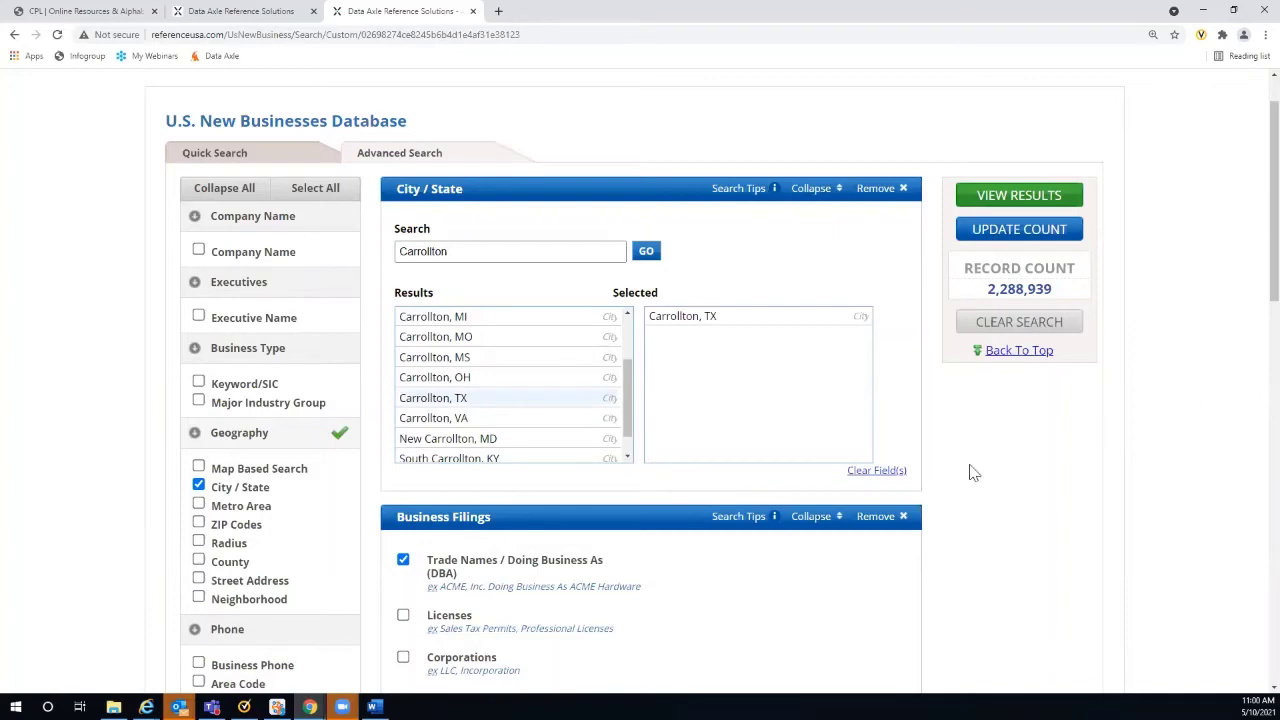
- Update the record count for the chosen criteria and open the list of matching new businesses
{"action": "scroll", "coordinate": [1175, 460], "scroll_direction": "down", "scroll_amount": 2}
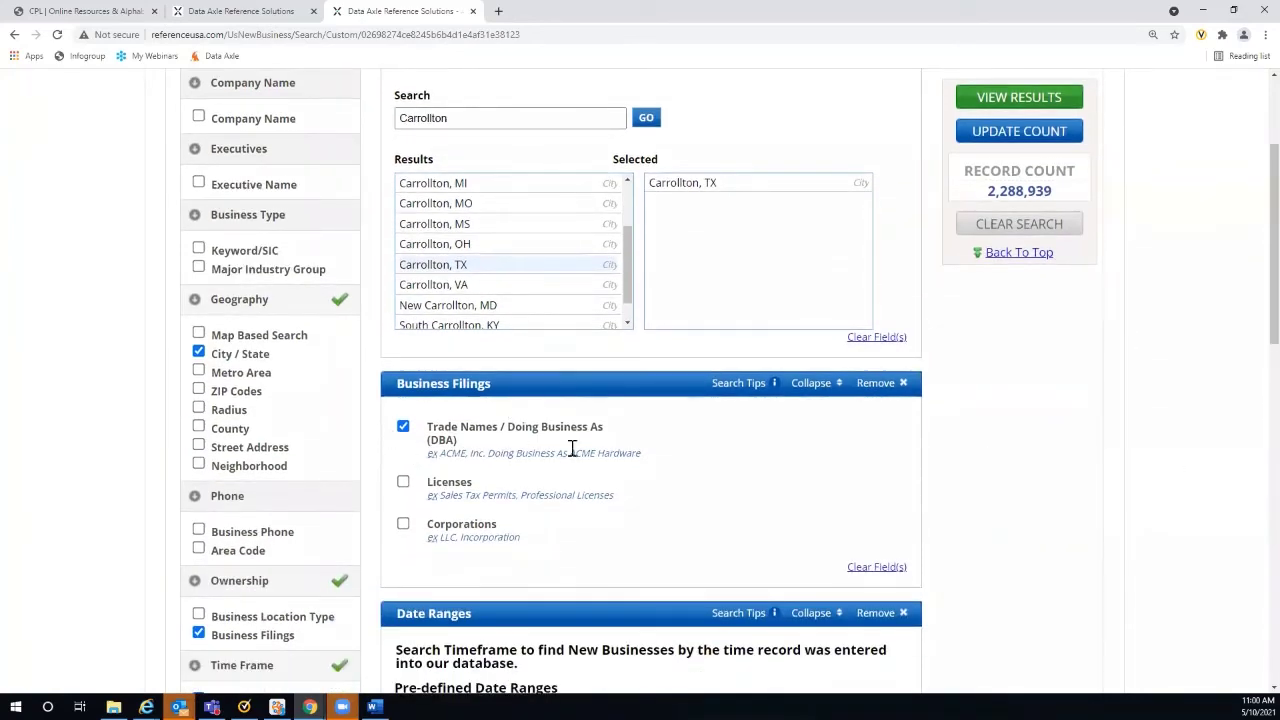
{"action": "scroll", "coordinate": [1135, 440], "scroll_direction": "down", "scroll_amount": 5}
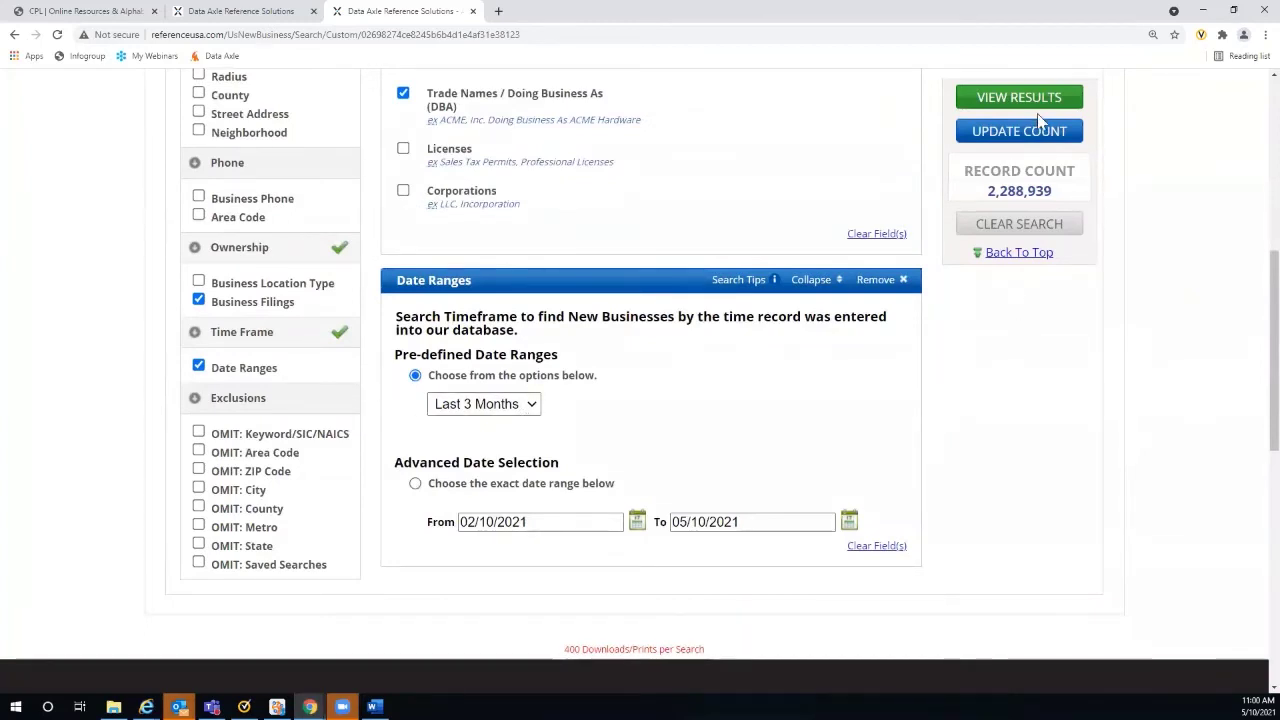
{"action": "left_click", "coordinate": [1021, 136]}
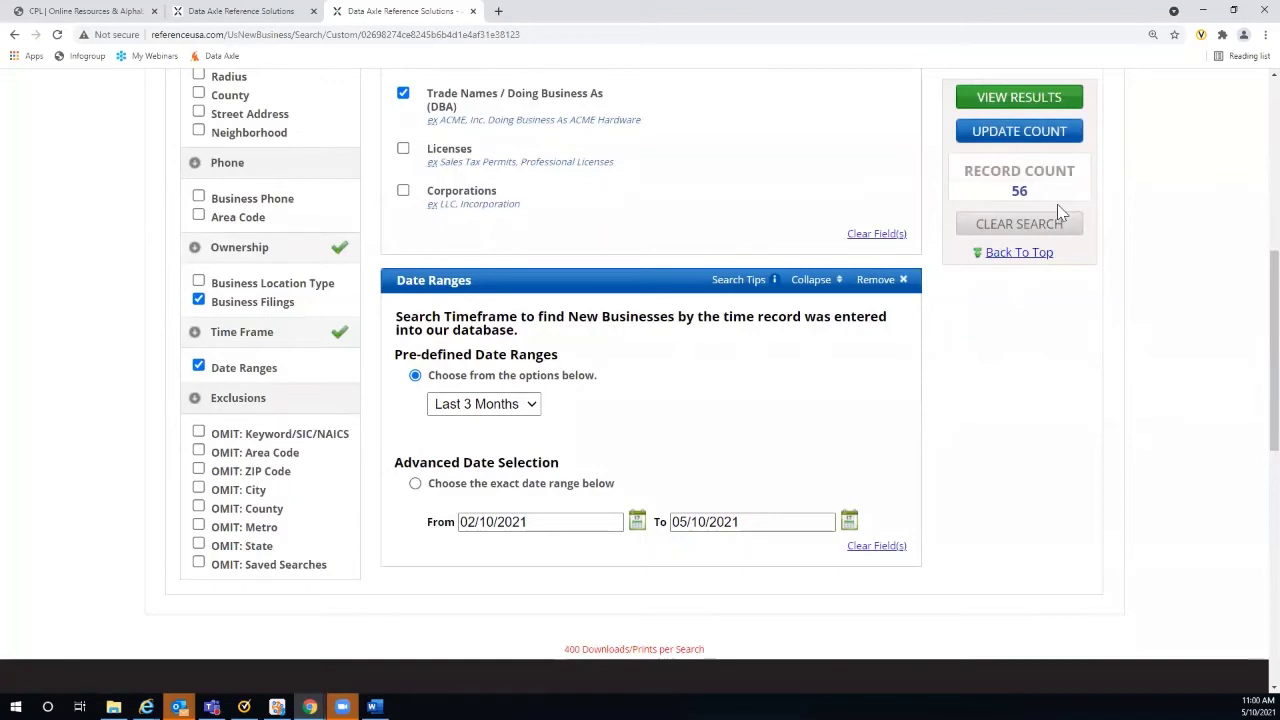
{"action": "left_click", "coordinate": [1027, 100]}
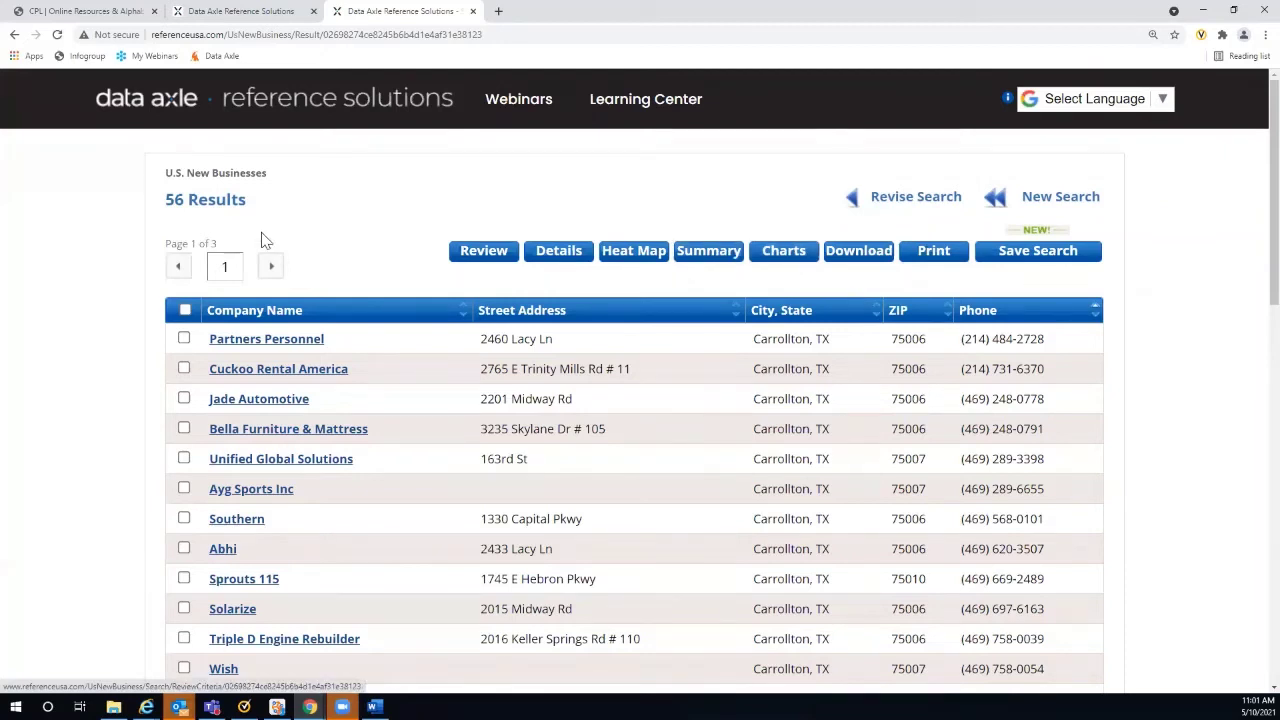
- Open the charts for the search results and examine the breakdown of new businesses by SIC code
{"action": "left_click", "coordinate": [788, 254]}
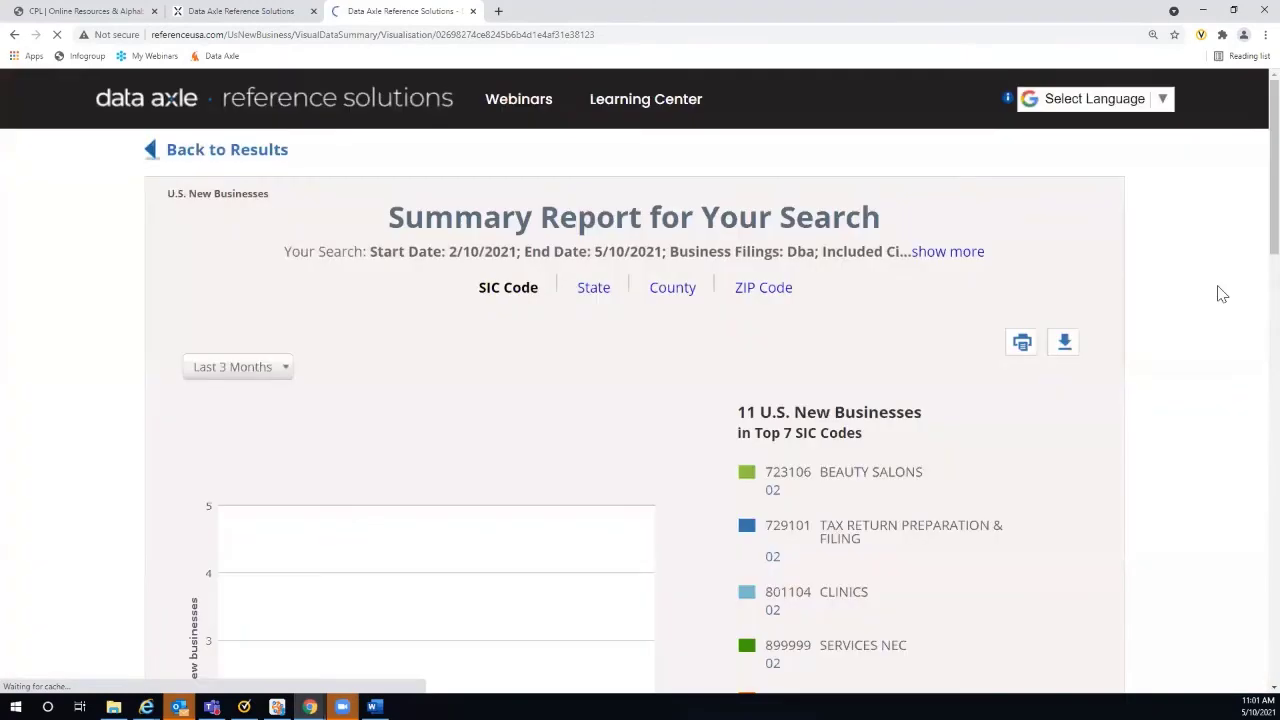
{"action": "scroll", "coordinate": [1178, 291], "scroll_direction": "down", "scroll_amount": 2}
{"action": "scroll", "coordinate": [1178, 291], "scroll_direction": "down", "scroll_amount": 2}
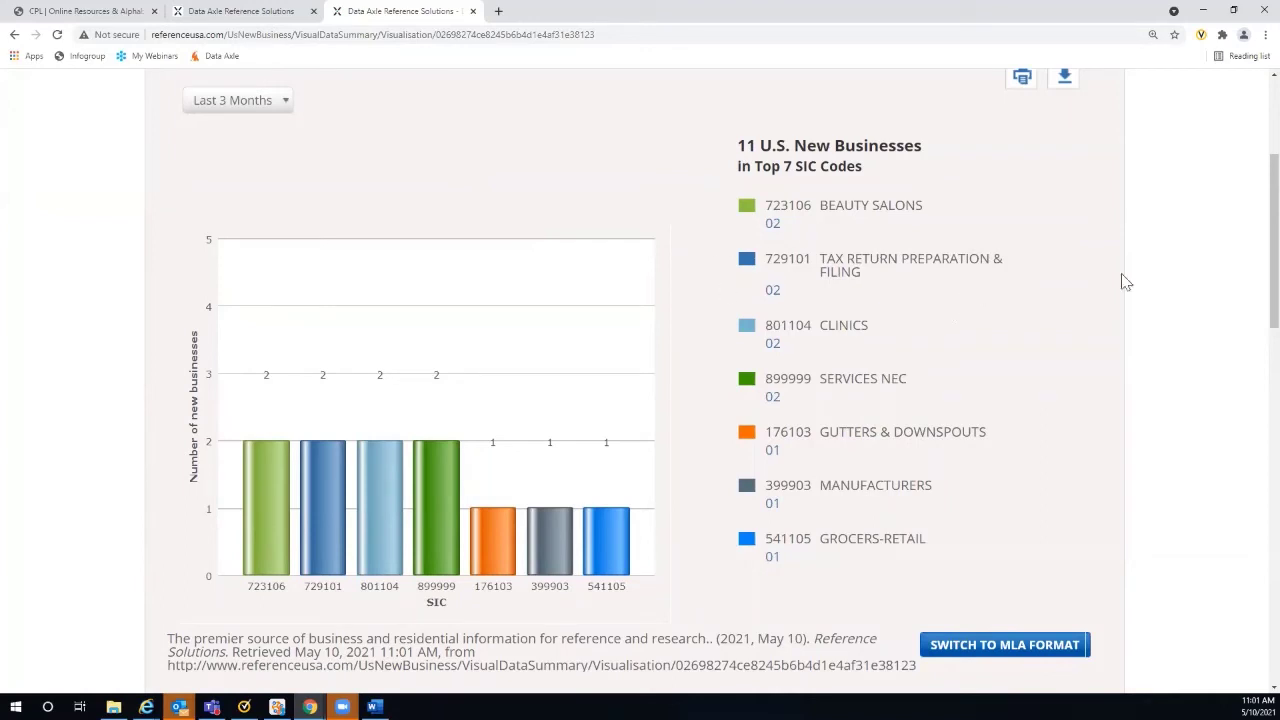
- Examine the summary report's breakdown by county, and return to the results list
{"action": "scroll", "coordinate": [1205, 250], "scroll_direction": "up", "scroll_amount": 3}
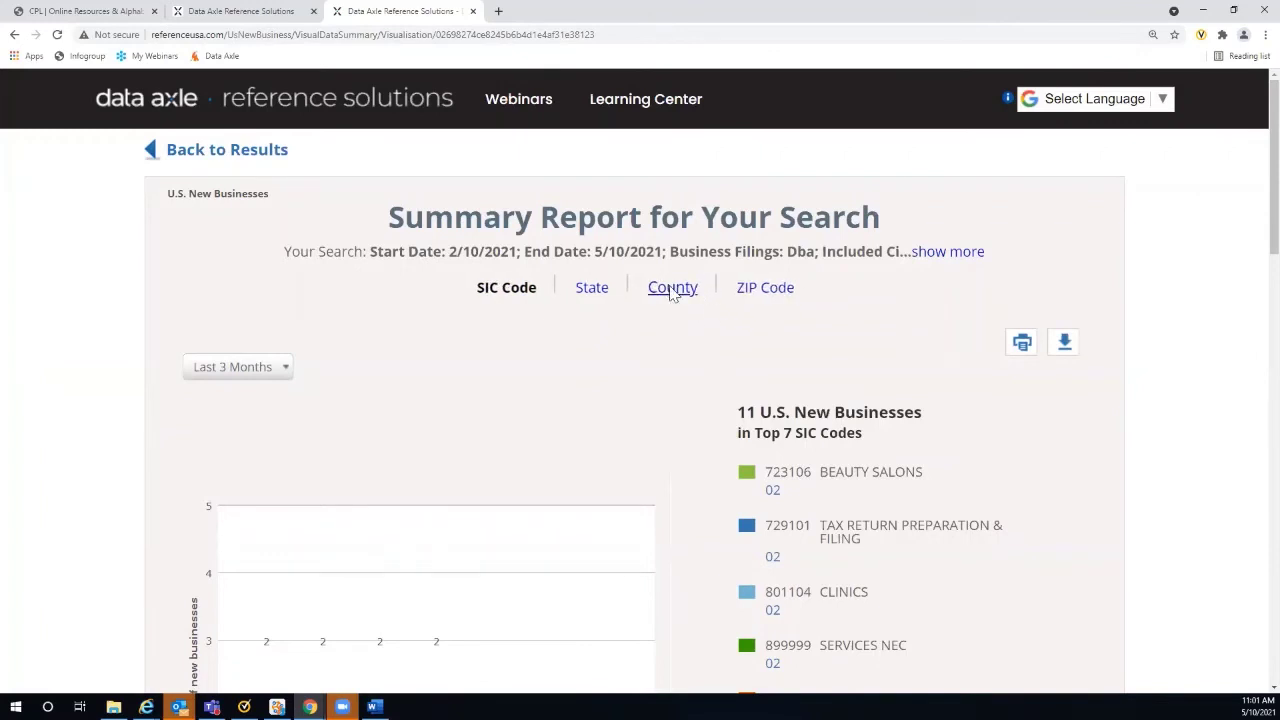
{"action": "left_click", "coordinate": [672, 291]}
{"action": "scroll", "coordinate": [1160, 307], "scroll_direction": "down", "scroll_amount": 2}
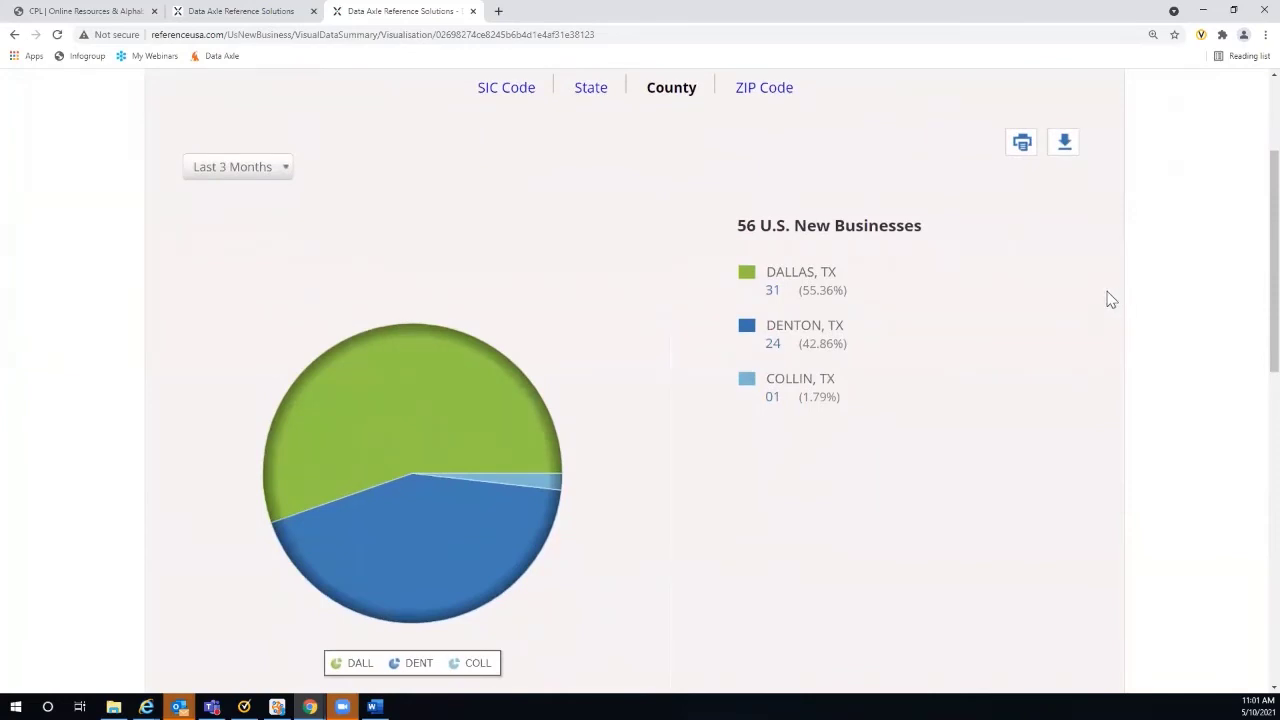
{"action": "scroll", "coordinate": [1110, 299], "scroll_direction": "up", "scroll_amount": 1}
{"action": "scroll", "coordinate": [1110, 299], "scroll_direction": "up", "scroll_amount": 1}
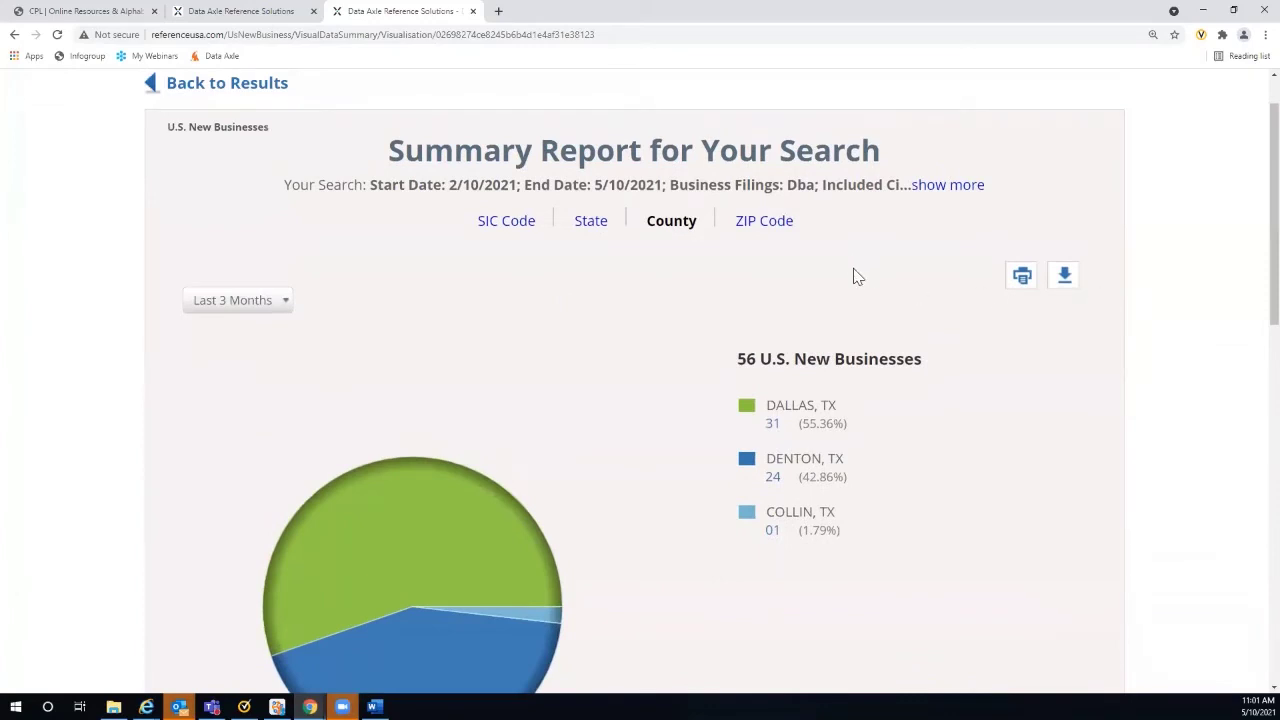
{"action": "scroll", "coordinate": [855, 275], "scroll_direction": "up", "scroll_amount": 1}
{"action": "left_click", "coordinate": [245, 155]}
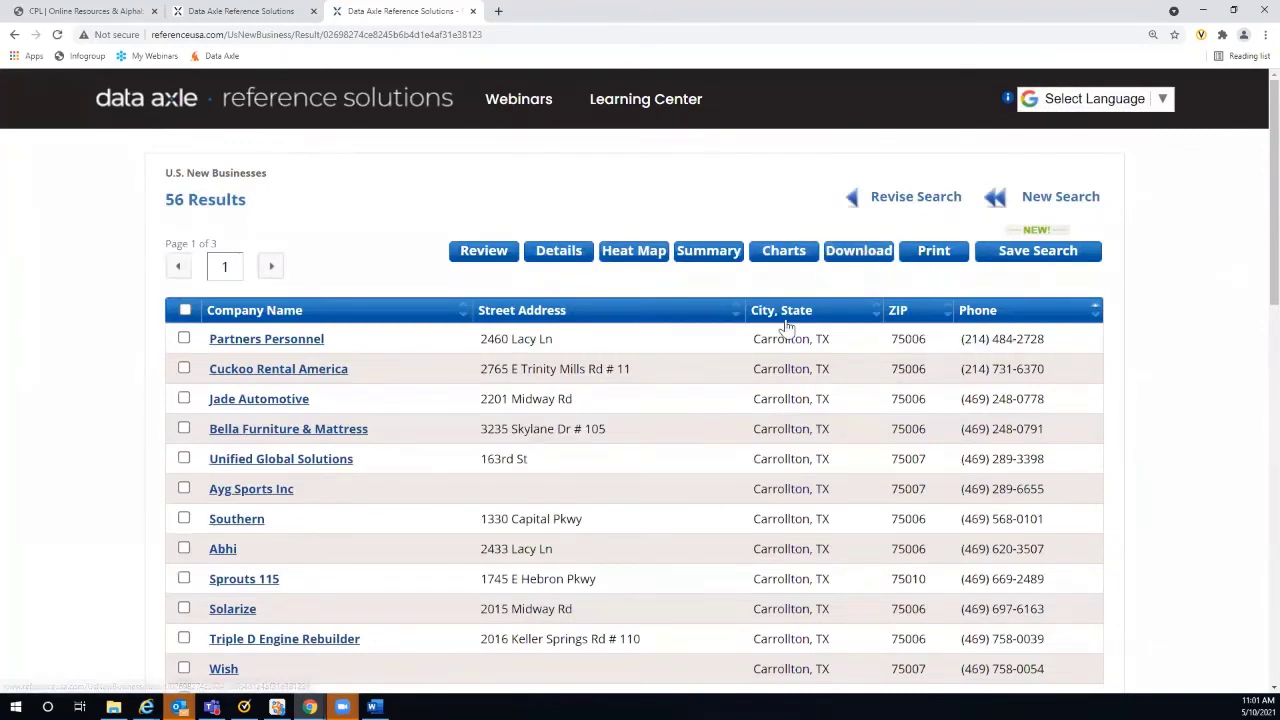
- Open the Partners Personnel record and review its location and corporate information
{"action": "left_click", "coordinate": [268, 340]}
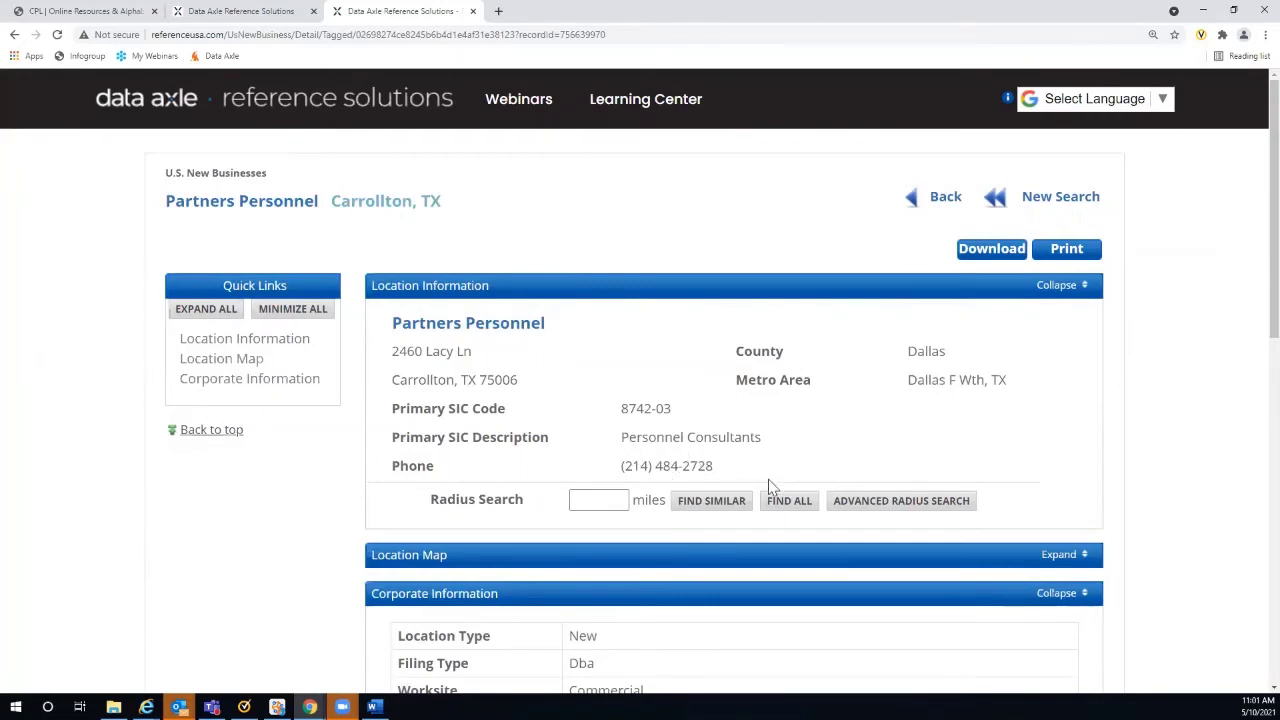
{"action": "scroll", "coordinate": [1171, 400], "scroll_direction": "down", "scroll_amount": 3}
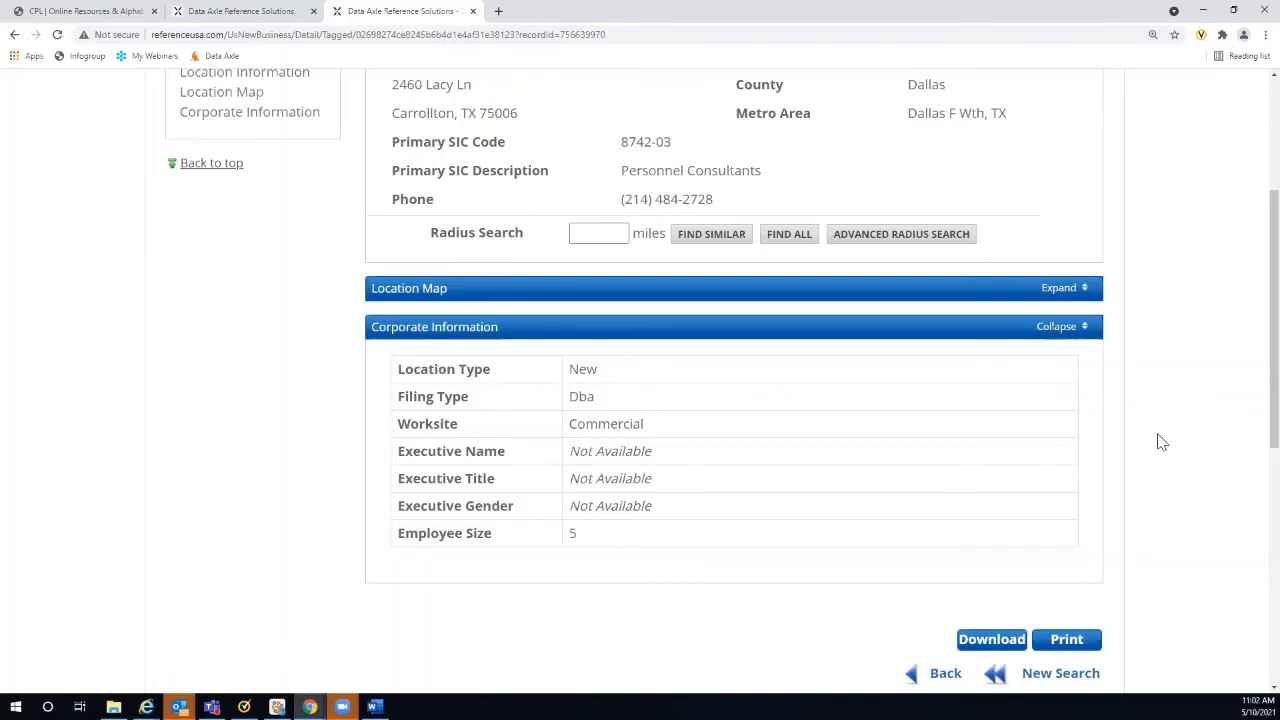
{"action": "scroll", "coordinate": [1160, 442], "scroll_direction": "up", "scroll_amount": 2}
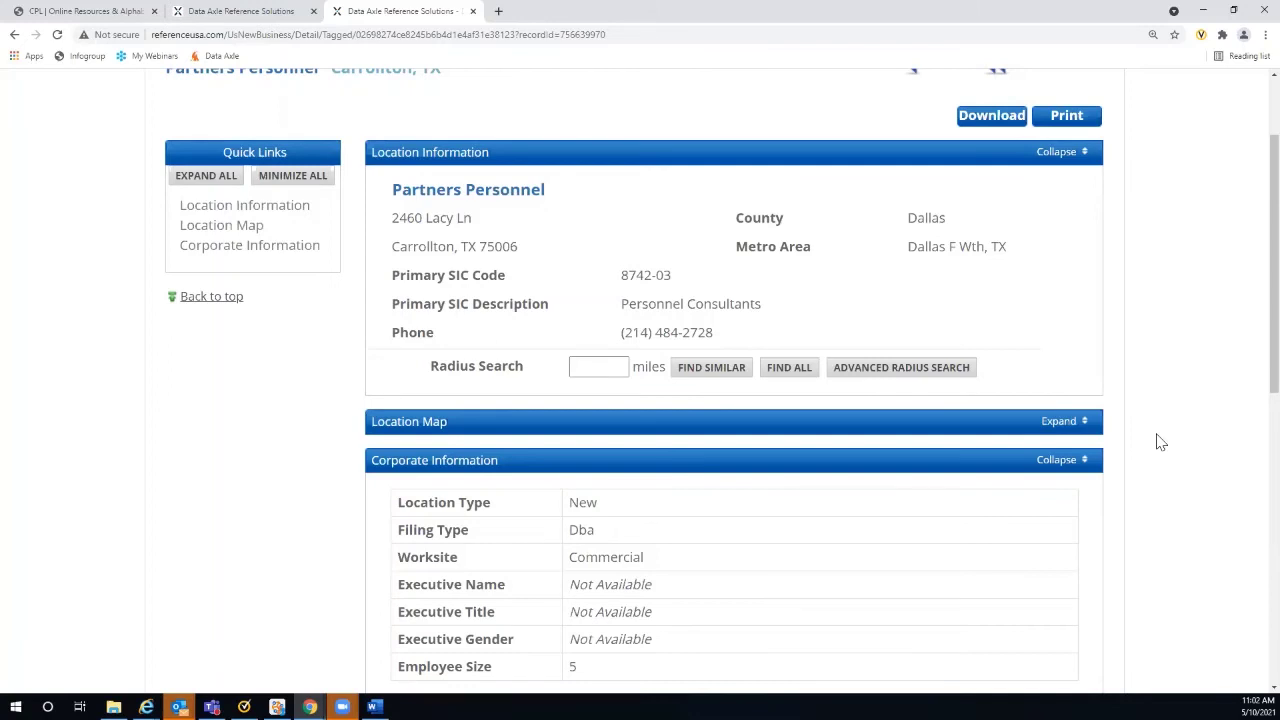
{"action": "scroll", "coordinate": [1161, 405], "scroll_direction": "up", "scroll_amount": 1}
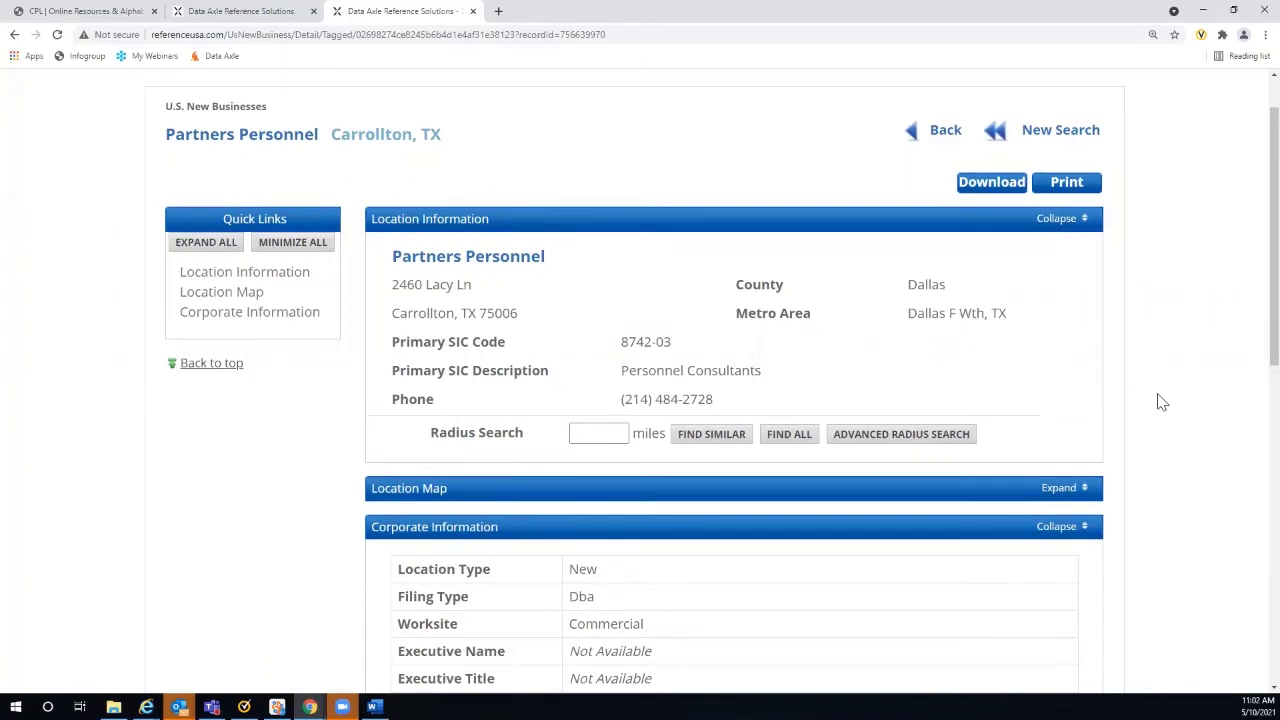
{"action": "scroll", "coordinate": [1161, 401], "scroll_direction": "up", "scroll_amount": 1}
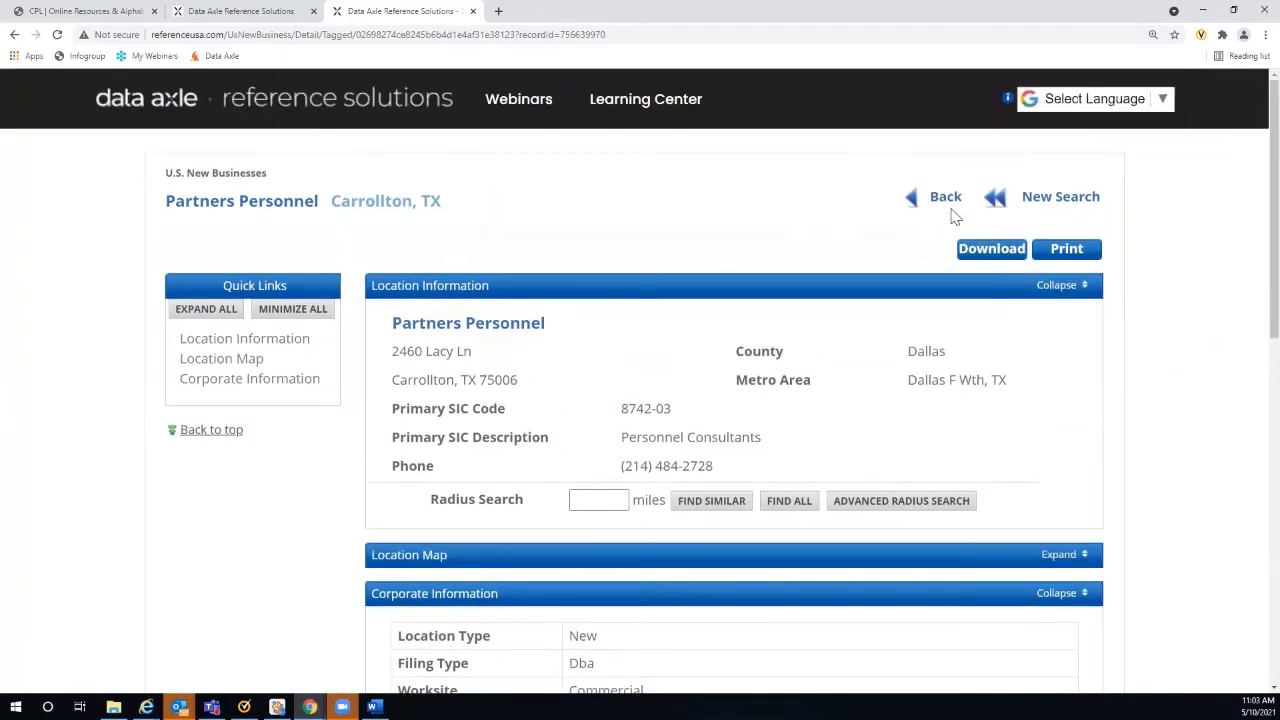
- Return to the new business results list and deselect the Partners Personnel record
{"action": "left_click", "coordinate": [942, 200]}
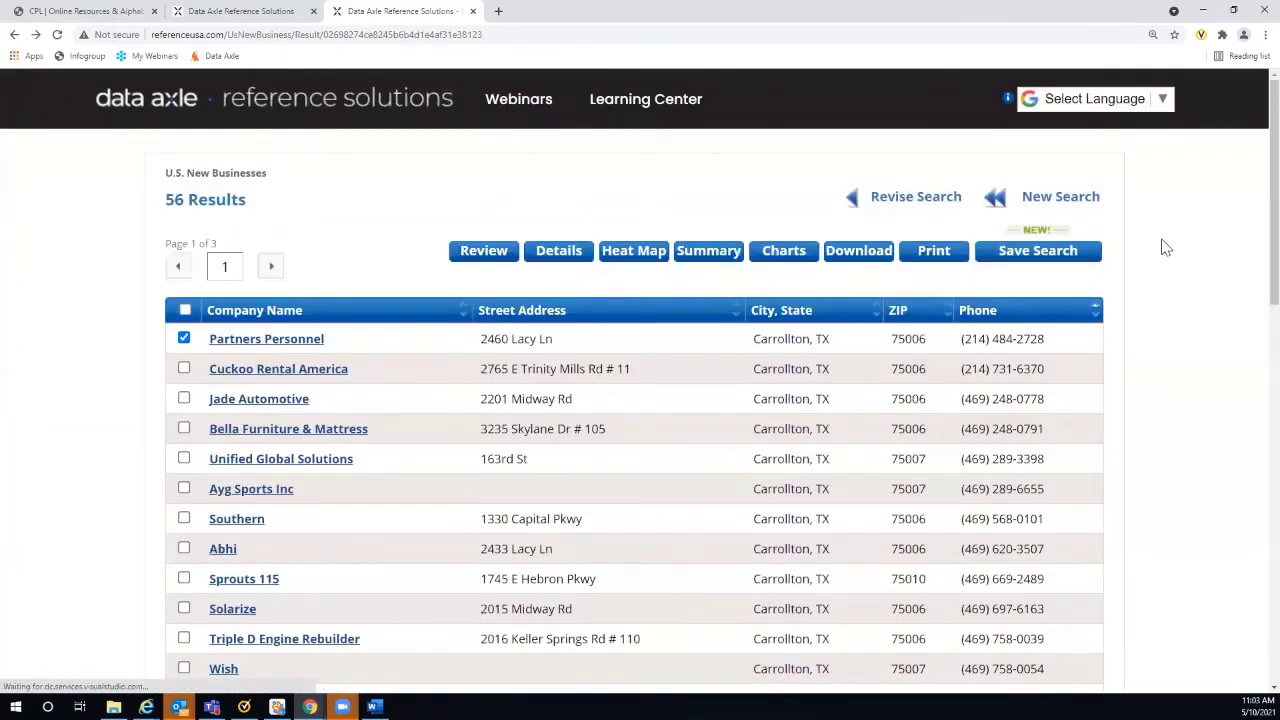
{"action": "scroll", "coordinate": [1165, 245], "scroll_direction": "down", "scroll_amount": 1}
{"action": "scroll", "coordinate": [1167, 245], "scroll_direction": "down", "scroll_amount": 2}
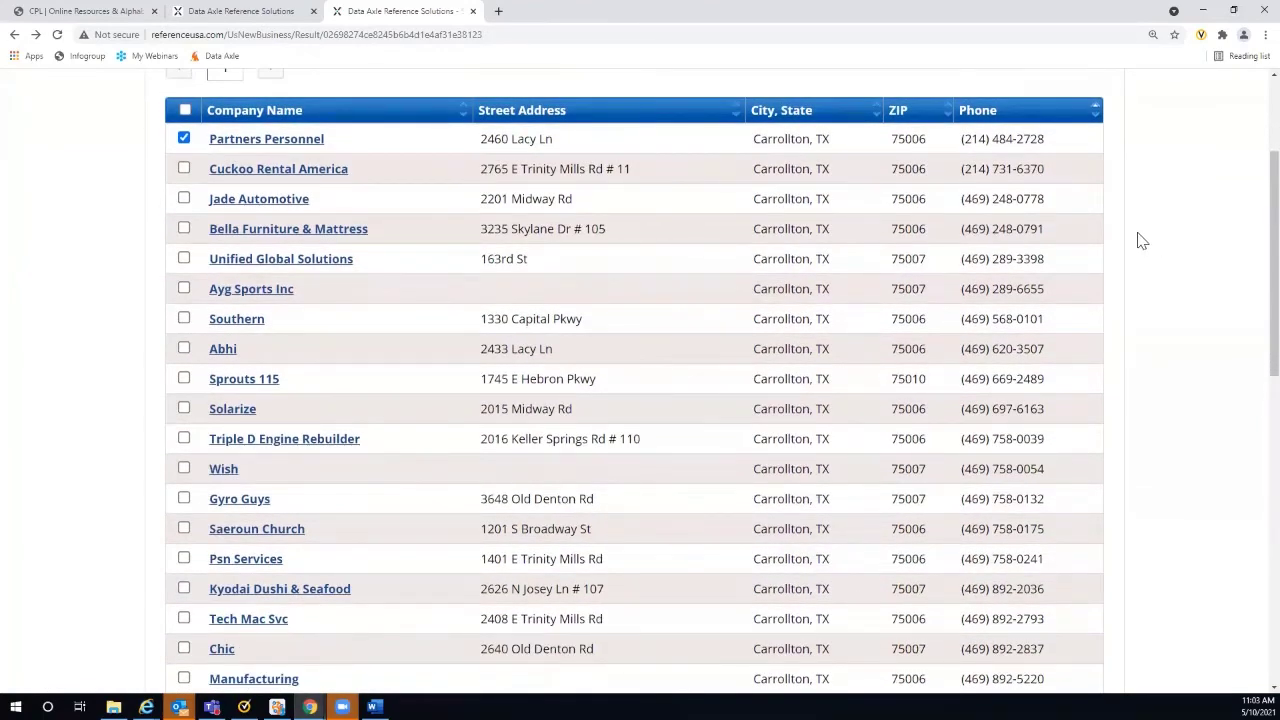
{"action": "left_click", "coordinate": [184, 138]}
{"action": "scroll", "coordinate": [130, 165], "scroll_direction": "up", "scroll_amount": 2}
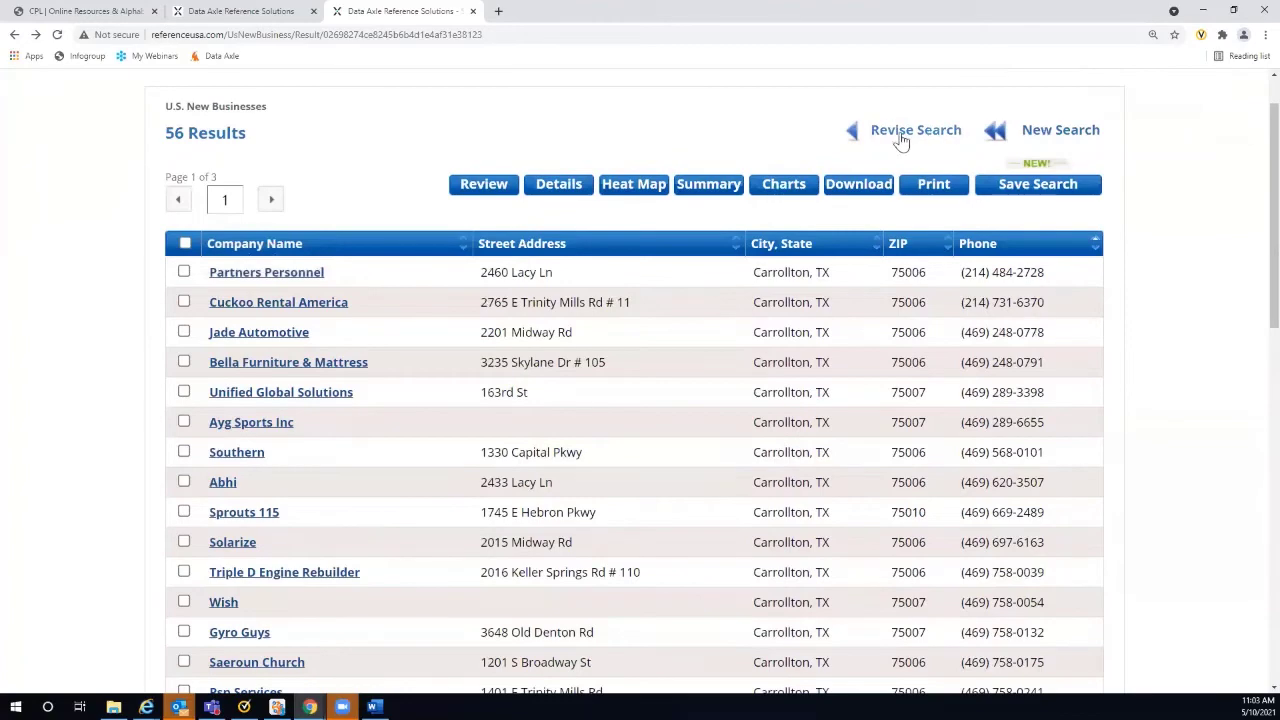
- Go back to the new business search criteria and review the city, business filing and date range selections
{"action": "left_click", "coordinate": [901, 141]}
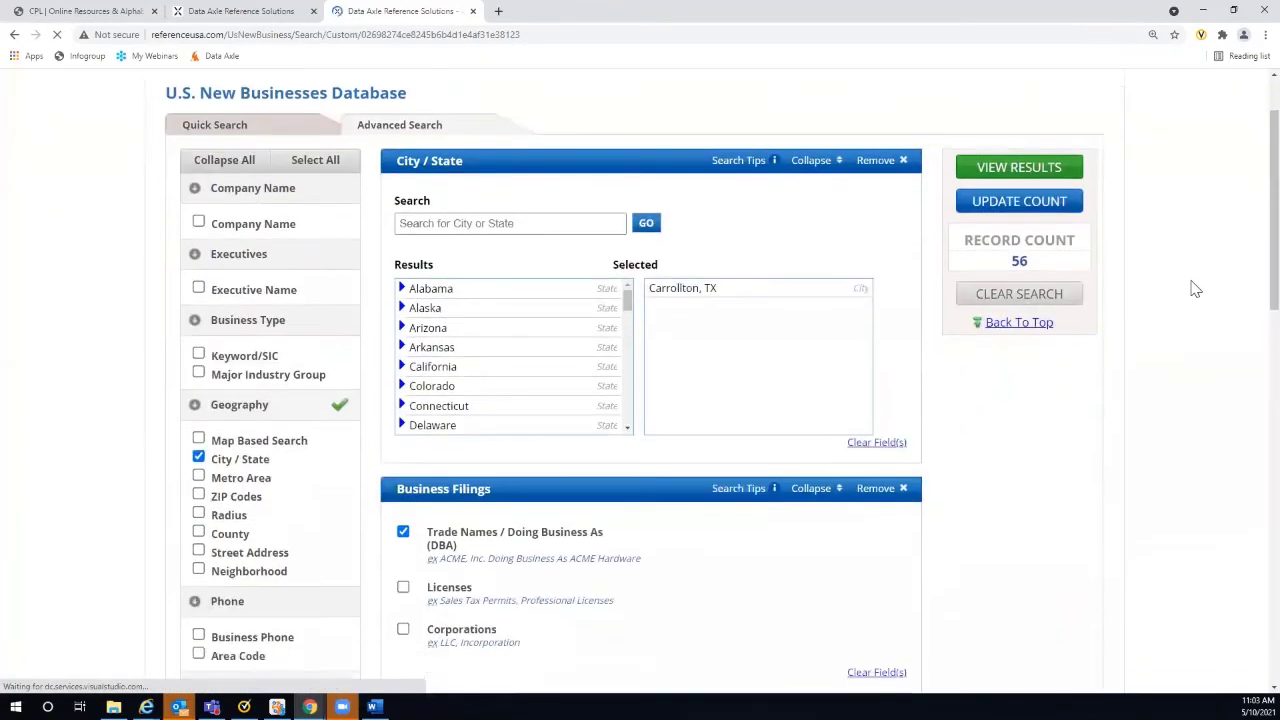
{"action": "scroll", "coordinate": [1195, 289], "scroll_direction": "down", "scroll_amount": 2}
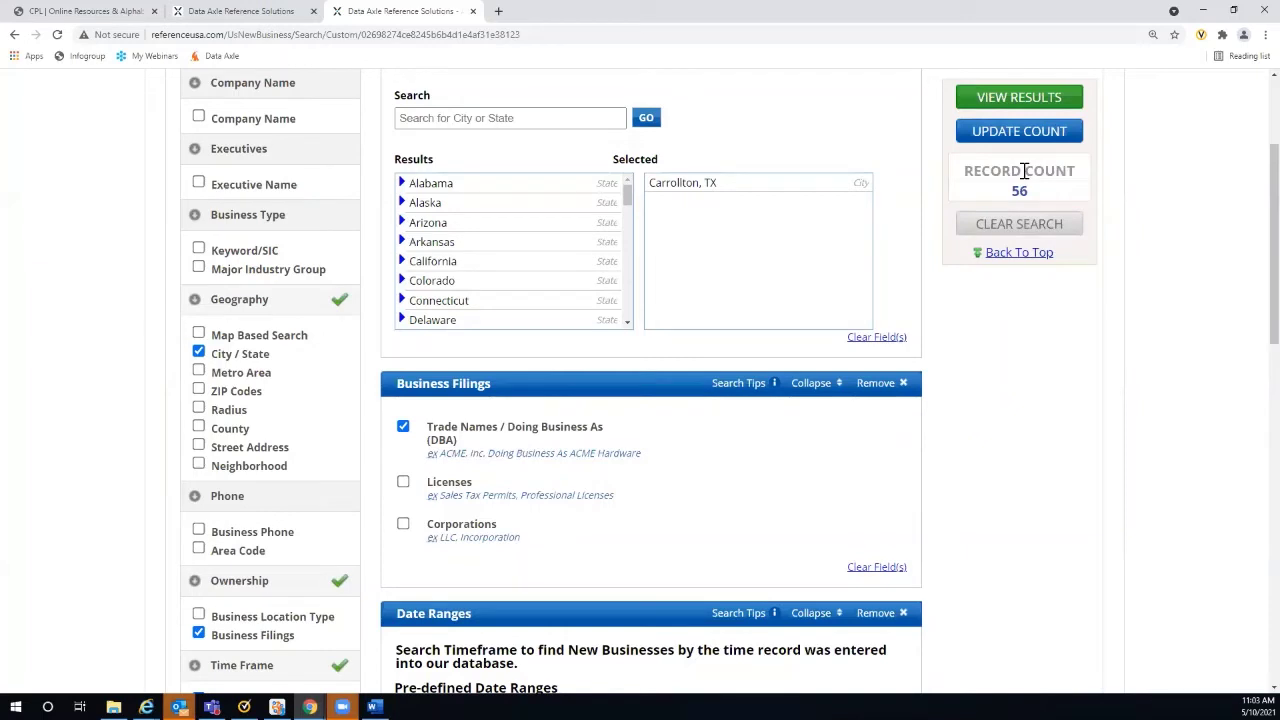
{"action": "scroll", "coordinate": [1159, 173], "scroll_direction": "up", "scroll_amount": 2}
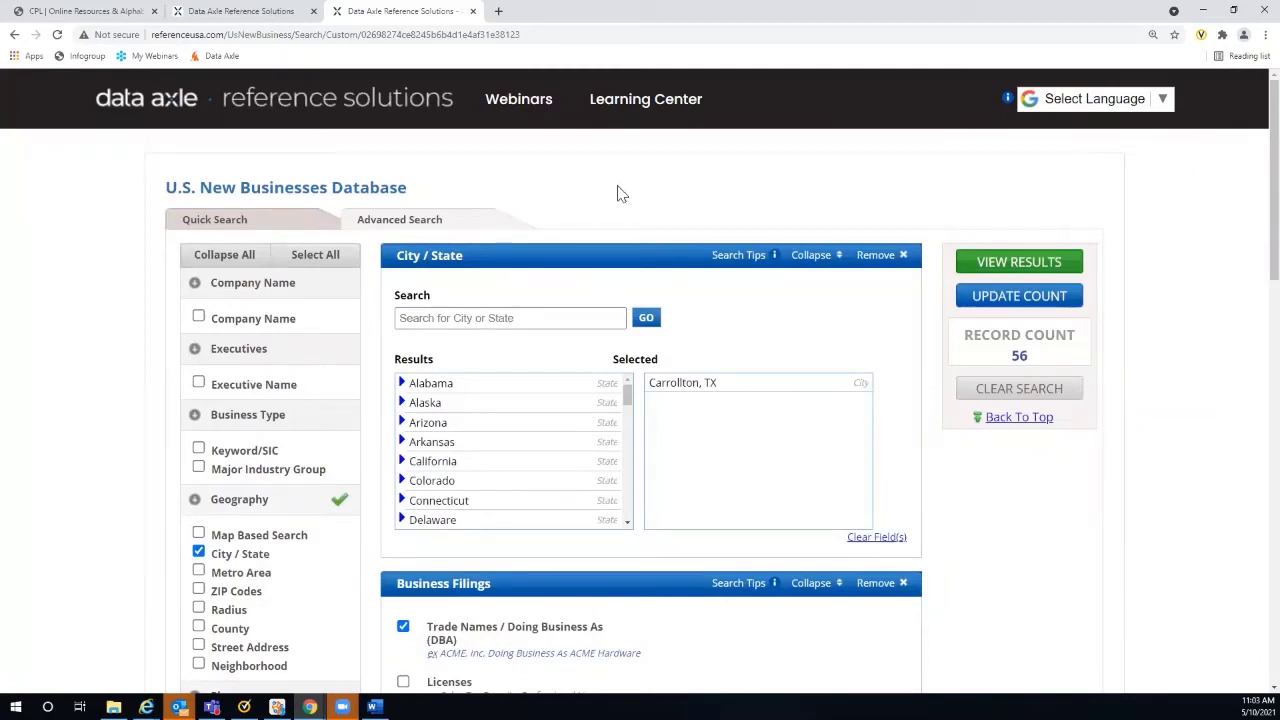
- Return to the list of available databases and open the advanced search of the U.S. Businesses database
{"action": "left_click", "coordinate": [307, 110]}
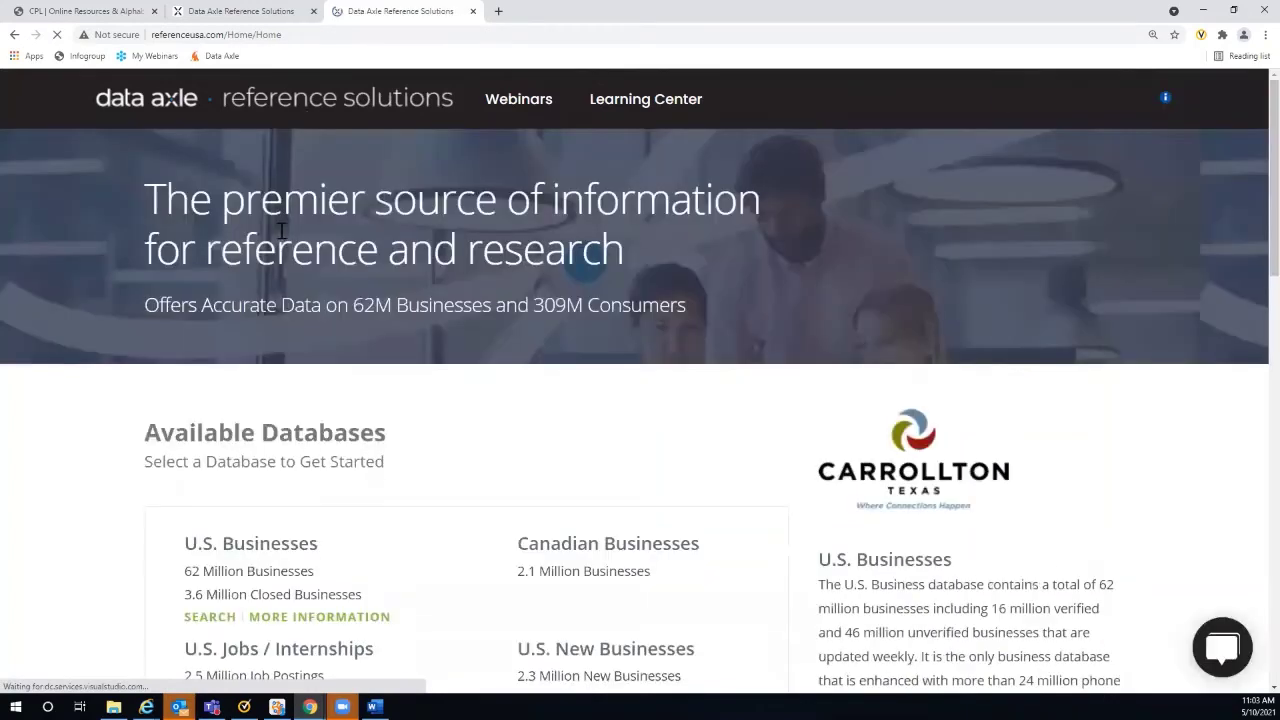
{"action": "scroll", "coordinate": [383, 383], "scroll_direction": "down", "scroll_amount": 2}
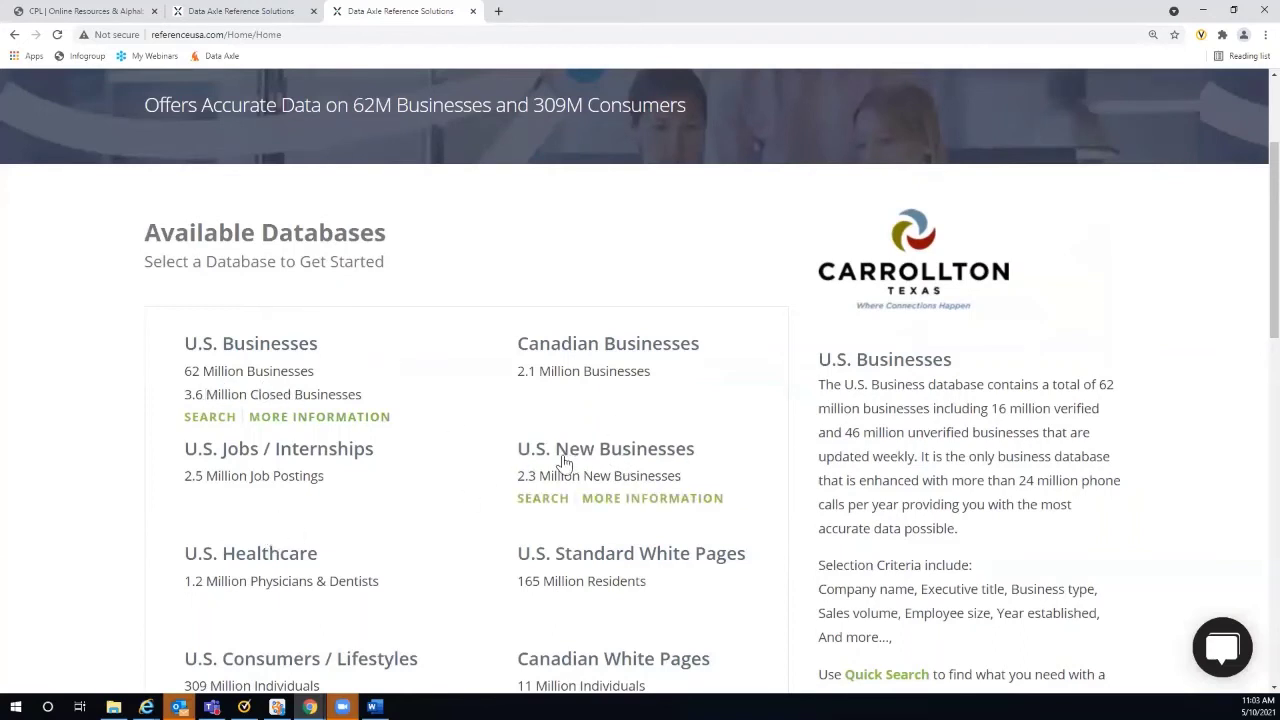
{"action": "left_click", "coordinate": [240, 350]}
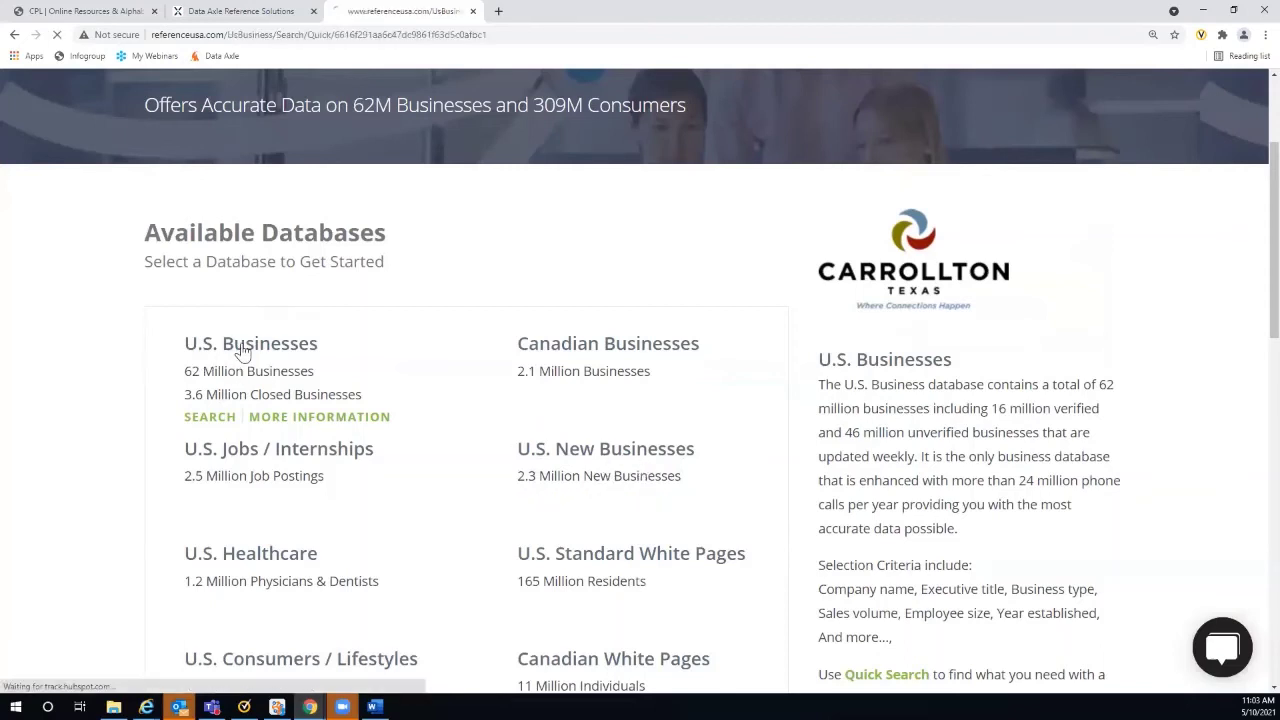
{"action": "left_click", "coordinate": [375, 228]}
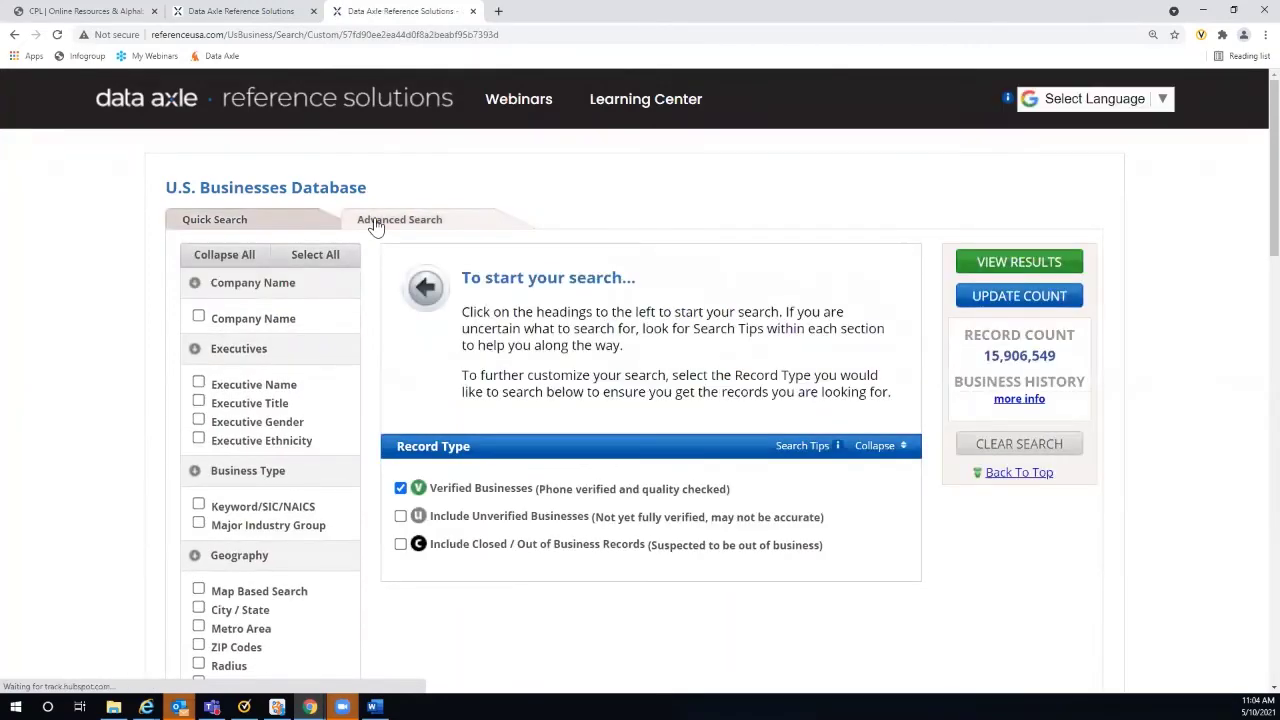
- Add a Keyword/SIC/NAICS criterion, look up "hotels" and select 701101 - HOTELS & MOTELS
{"action": "scroll", "coordinate": [375, 226], "scroll_direction": "down", "scroll_amount": 2}
{"action": "scroll", "coordinate": [375, 226], "scroll_direction": "down", "scroll_amount": 1}
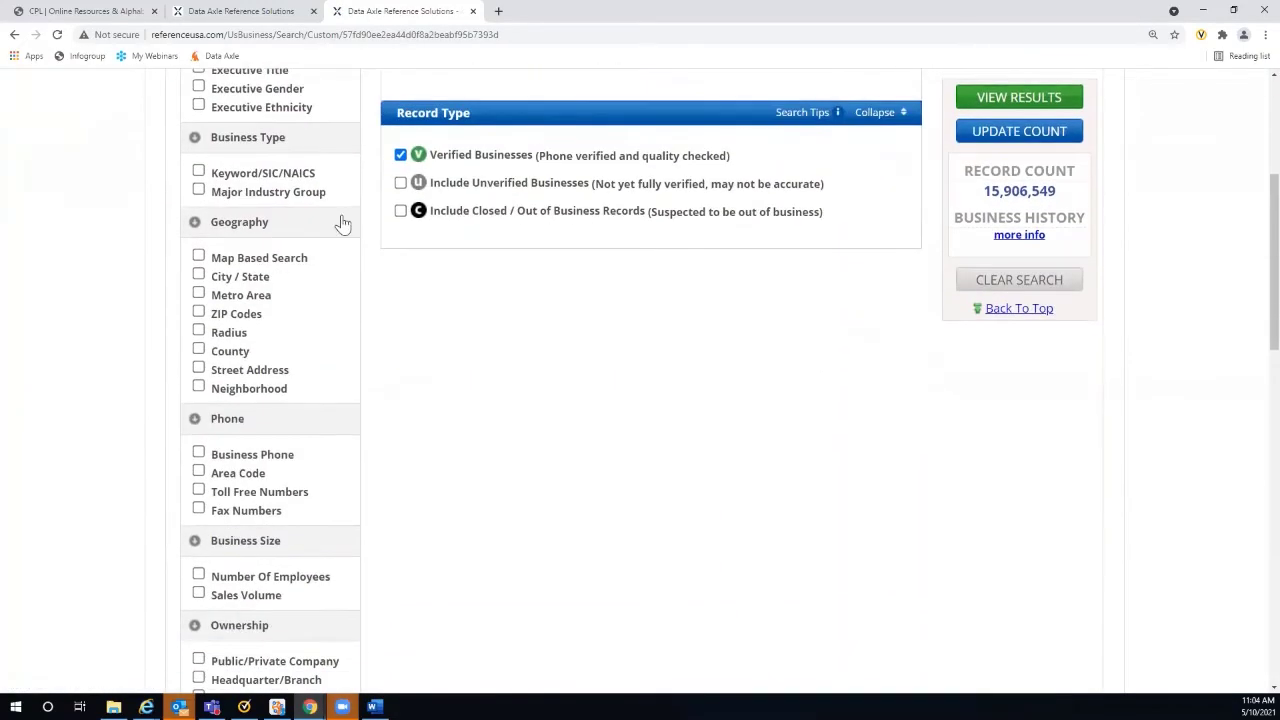
{"action": "left_click", "coordinate": [199, 174]}
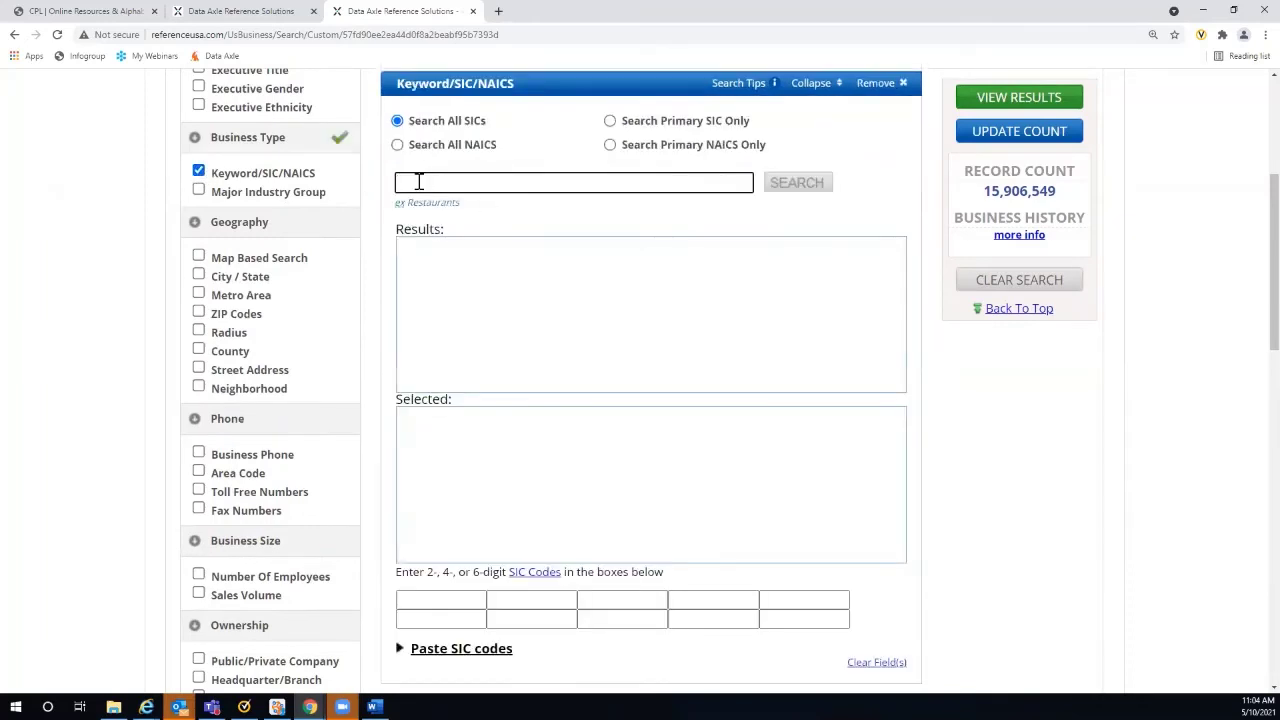
{"action": "left_click", "coordinate": [418, 181]}
{"action": "type", "text": "hotels"}
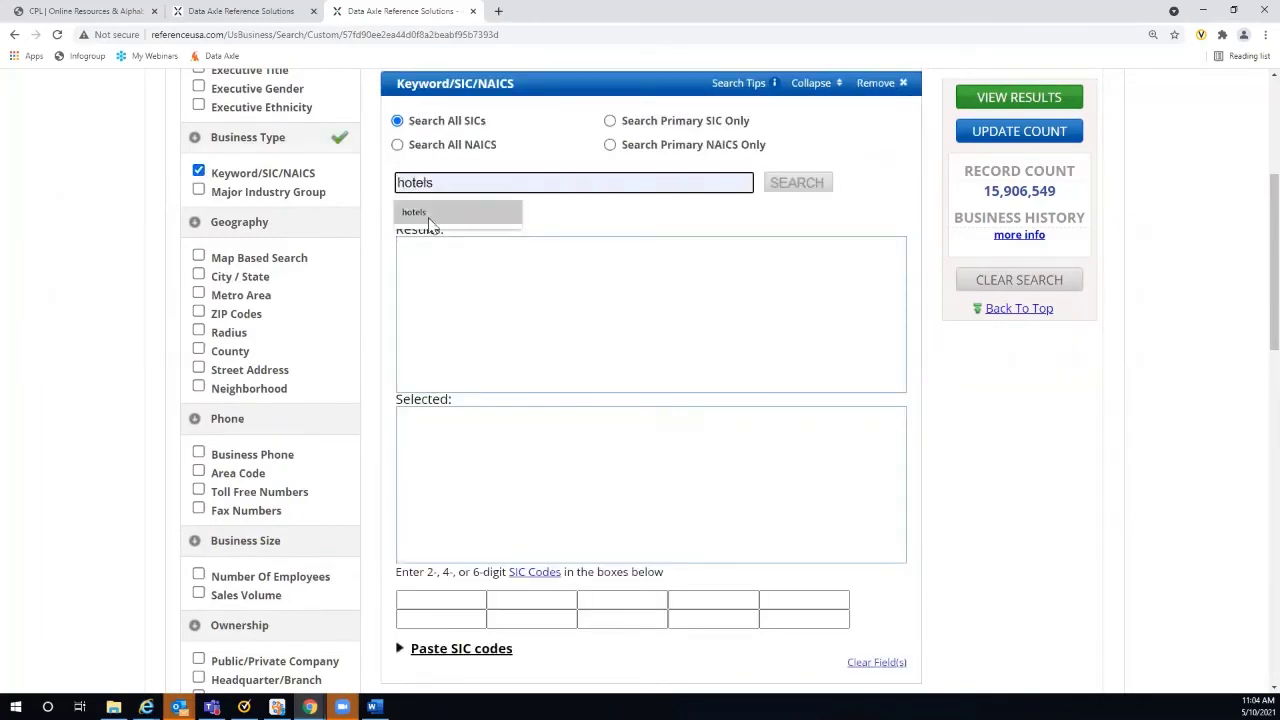
{"action": "left_click", "coordinate": [428, 222]}
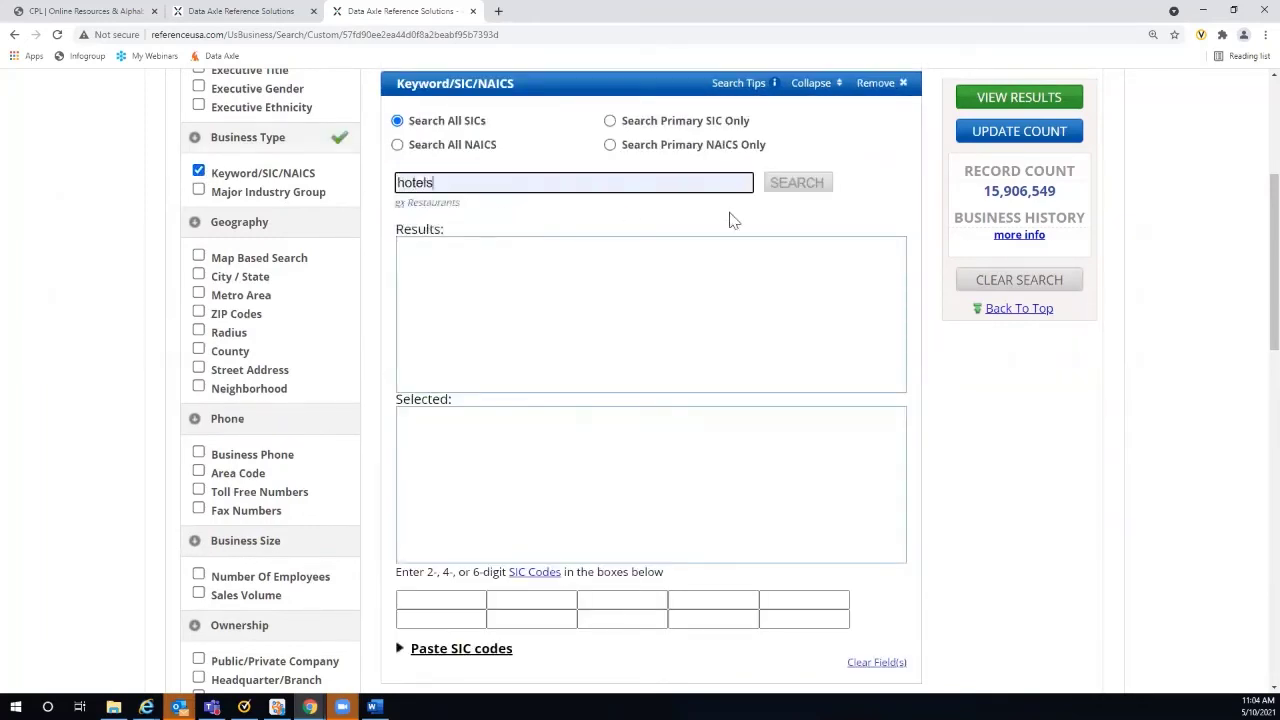
{"action": "left_click", "coordinate": [782, 182]}
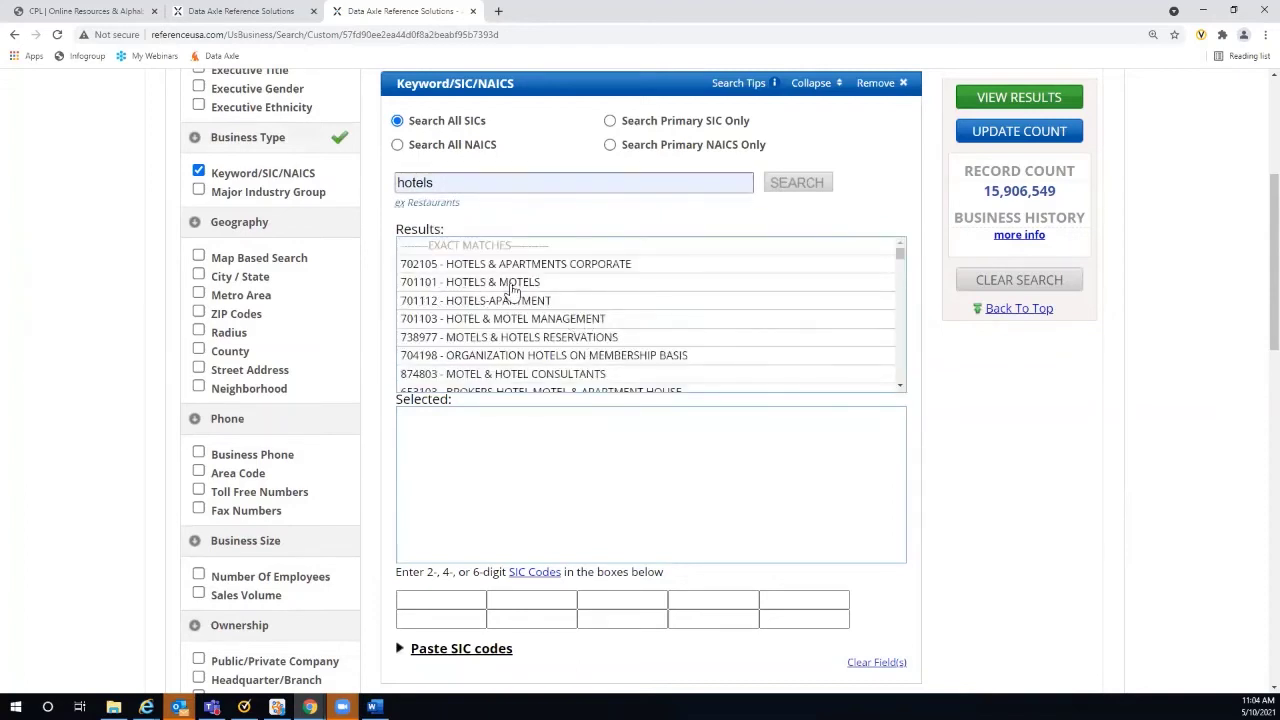
{"action": "double_click", "coordinate": [463, 288]}
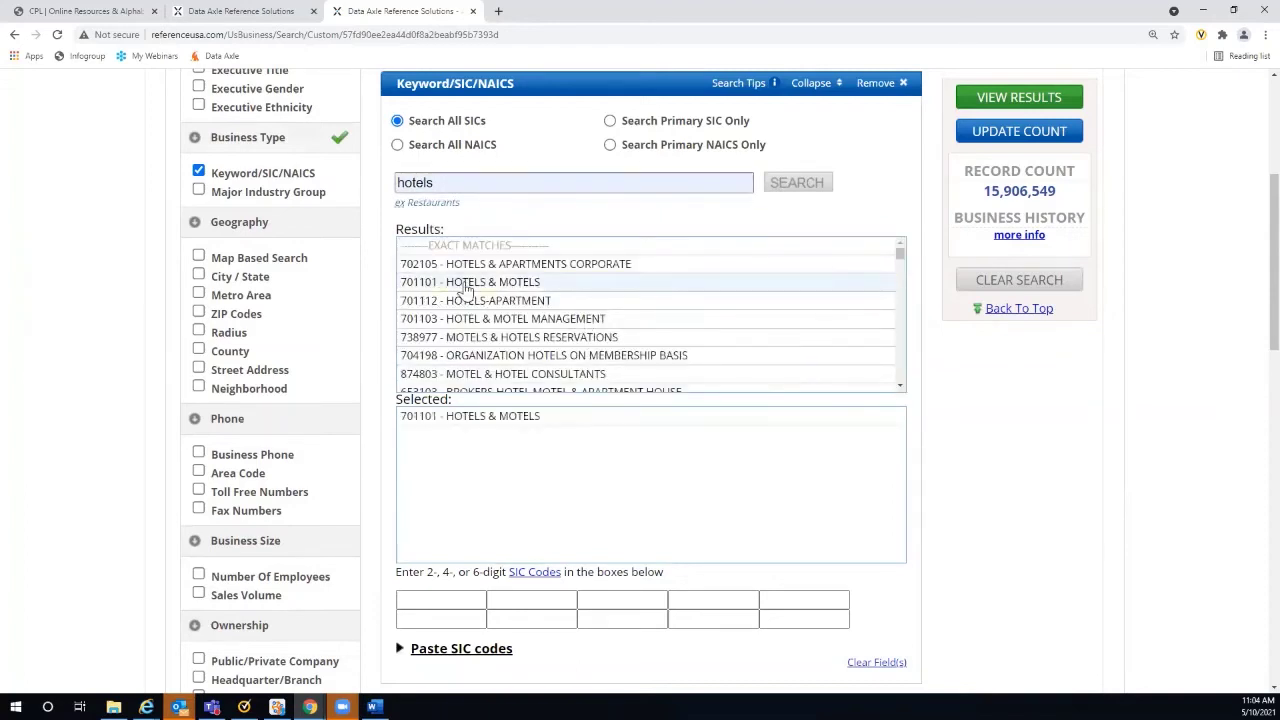
- Add a City / State criterion, look up "Carrollton" and select Carrollton, TX
{"action": "left_click", "coordinate": [198, 276]}
{"action": "scroll", "coordinate": [1015, 430], "scroll_direction": "down", "scroll_amount": 5}
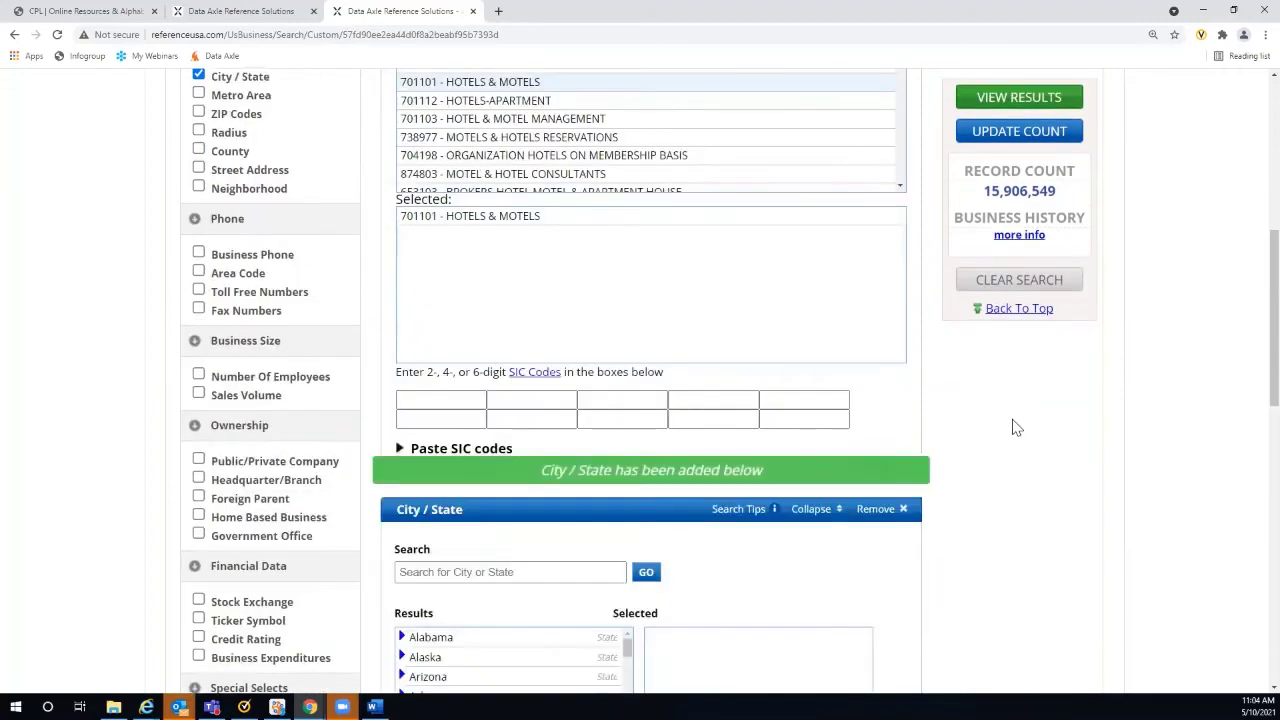
{"action": "left_click", "coordinate": [414, 306]}
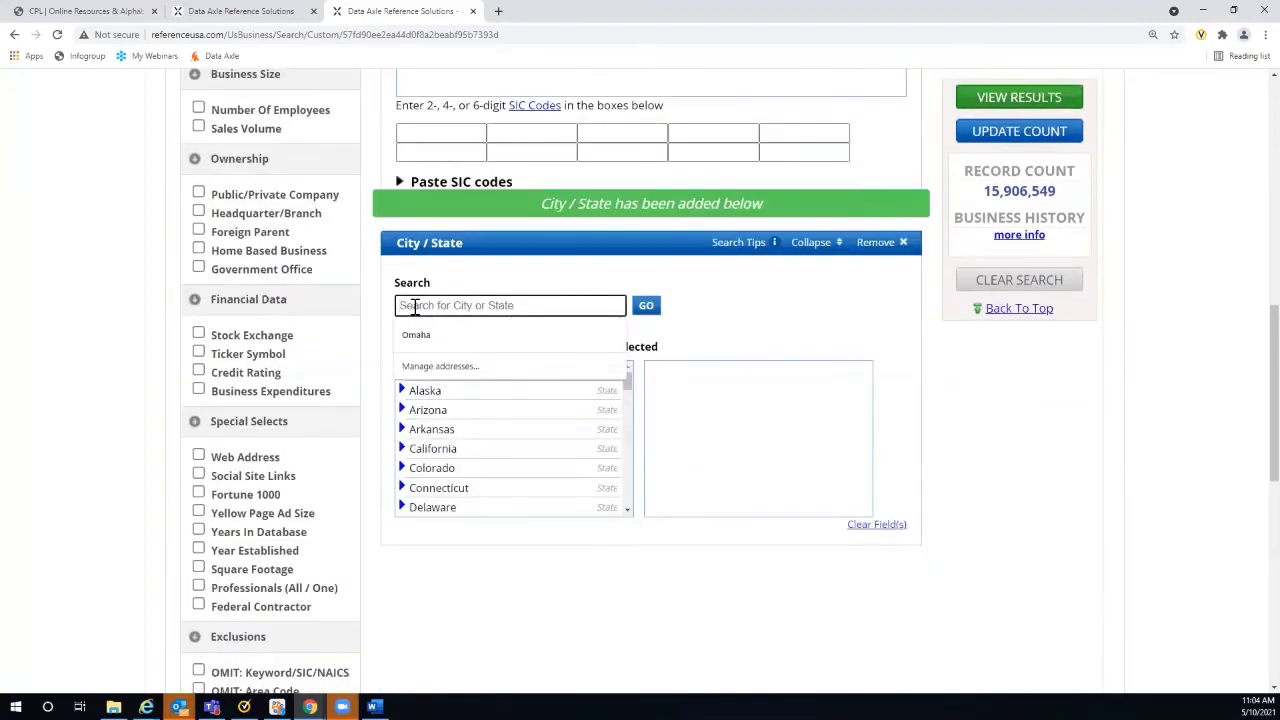
{"action": "type", "text": "Carrol"}
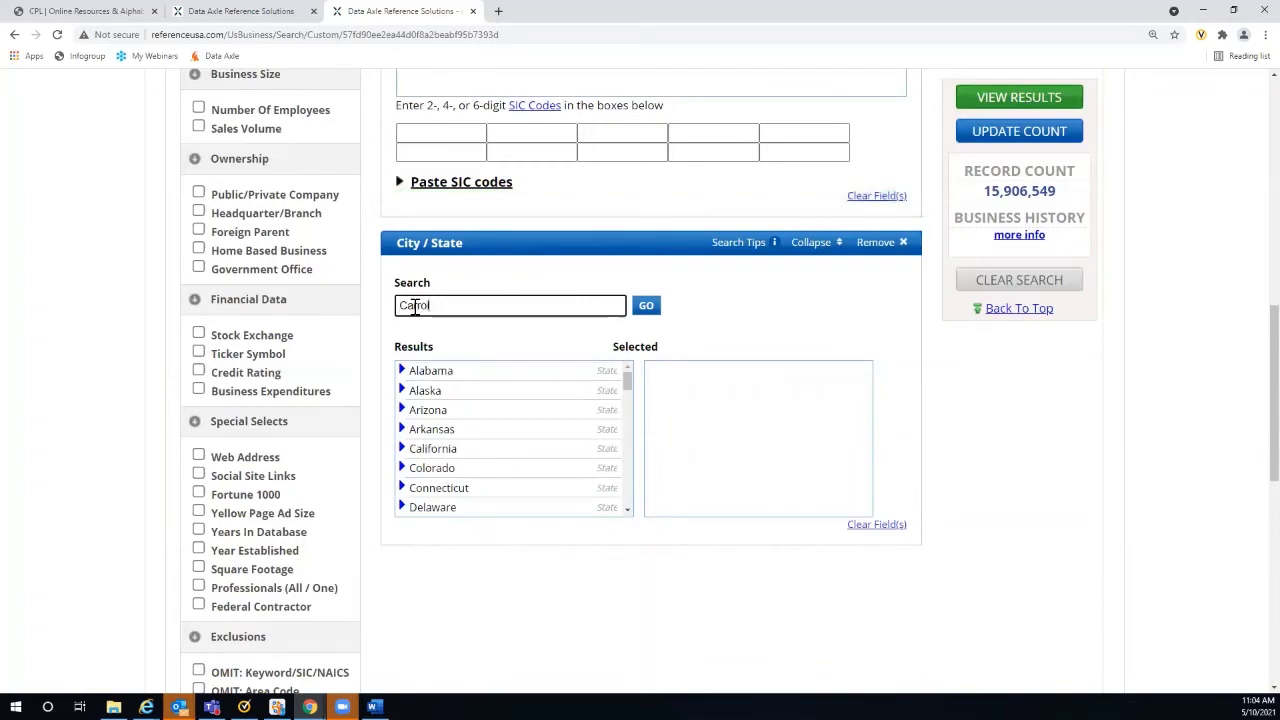
{"action": "type", "text": "lton"}
{"action": "left_click", "coordinate": [646, 305]}
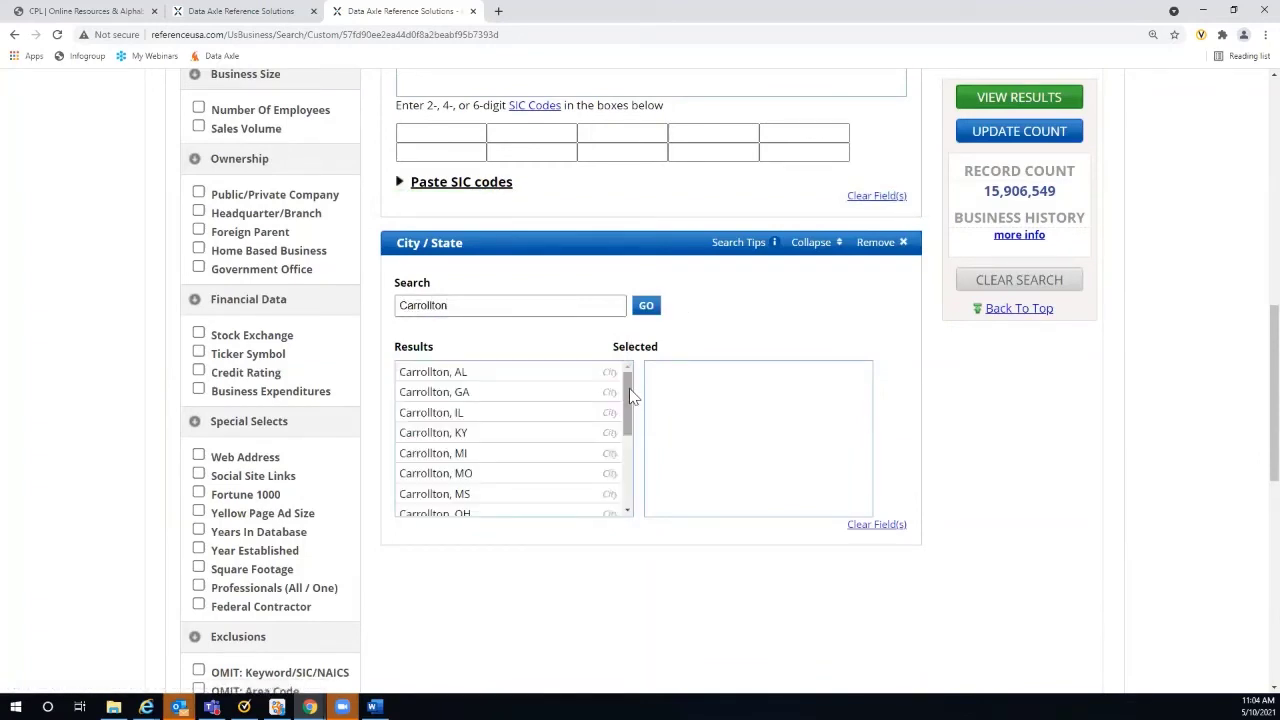
{"action": "left_click_drag", "start_coordinate": [629, 395], "coordinate": [627, 442]}
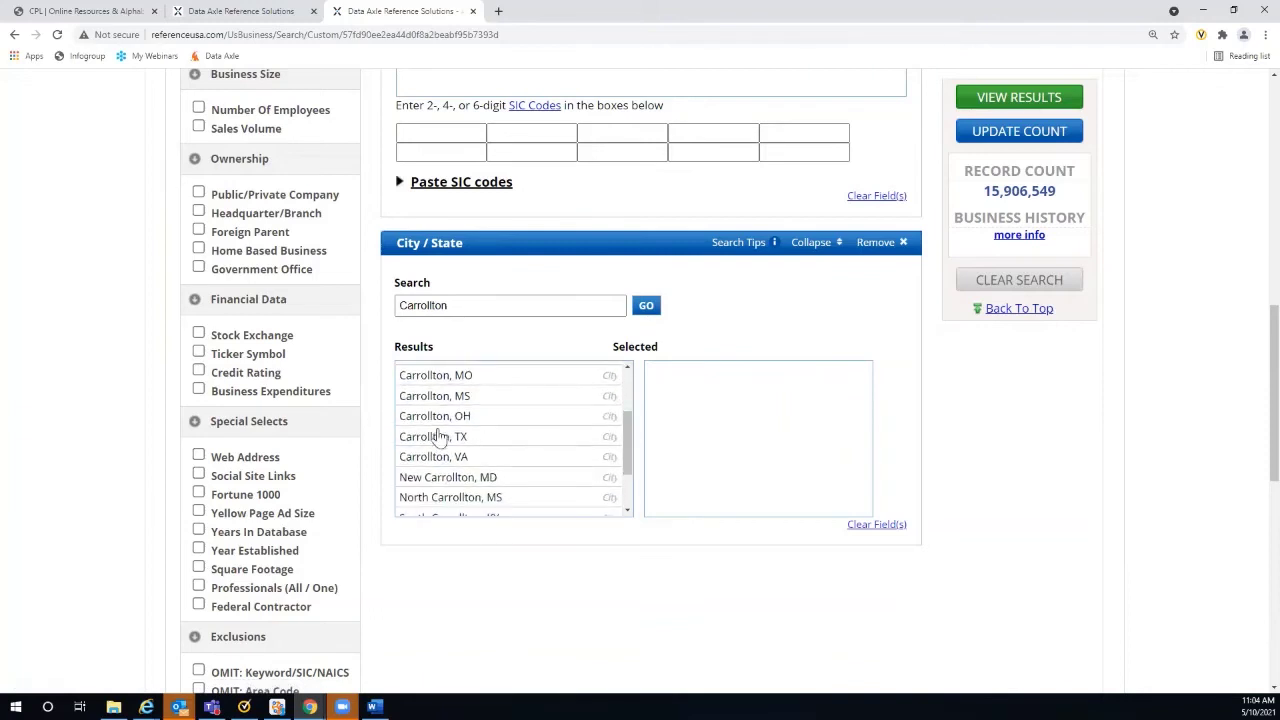
{"action": "left_click", "coordinate": [430, 437]}
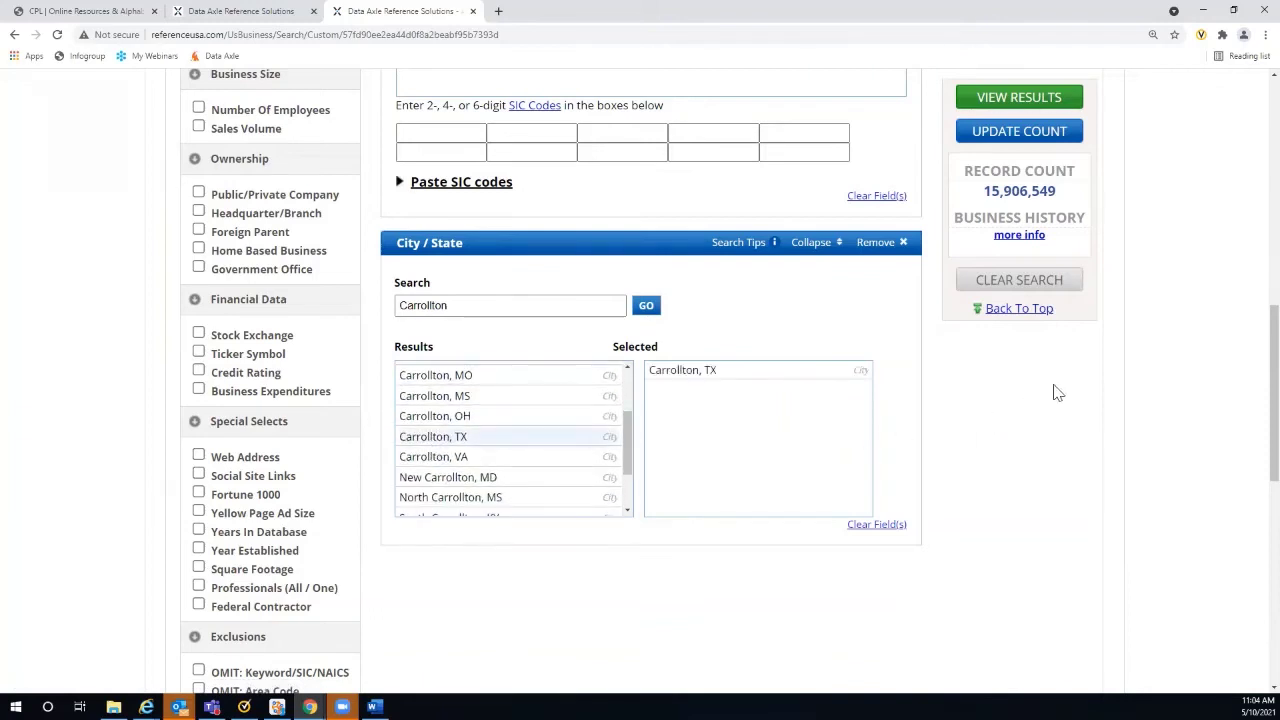
- Review the hotel search criteria, open the matching results, and read the information about e-mail addresses
{"action": "scroll", "coordinate": [1210, 388], "scroll_direction": "down", "scroll_amount": 7}
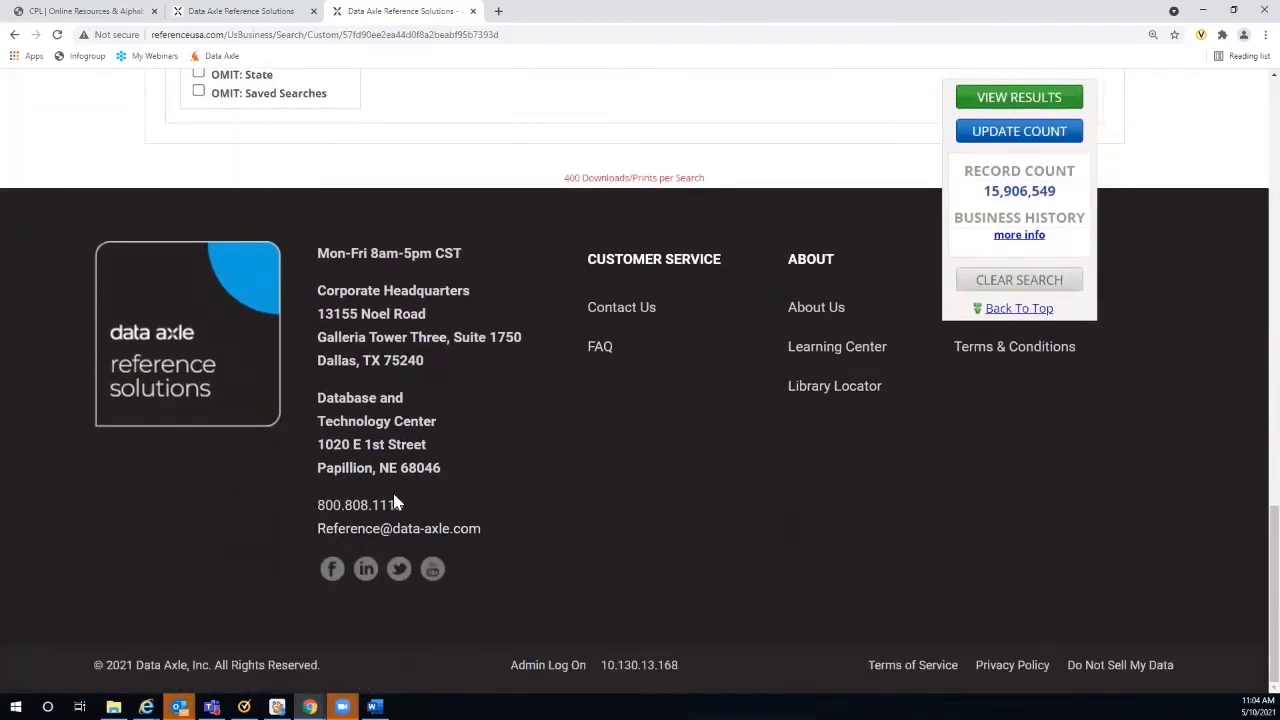
{"action": "scroll", "coordinate": [1150, 410], "scroll_direction": "up", "scroll_amount": 8}
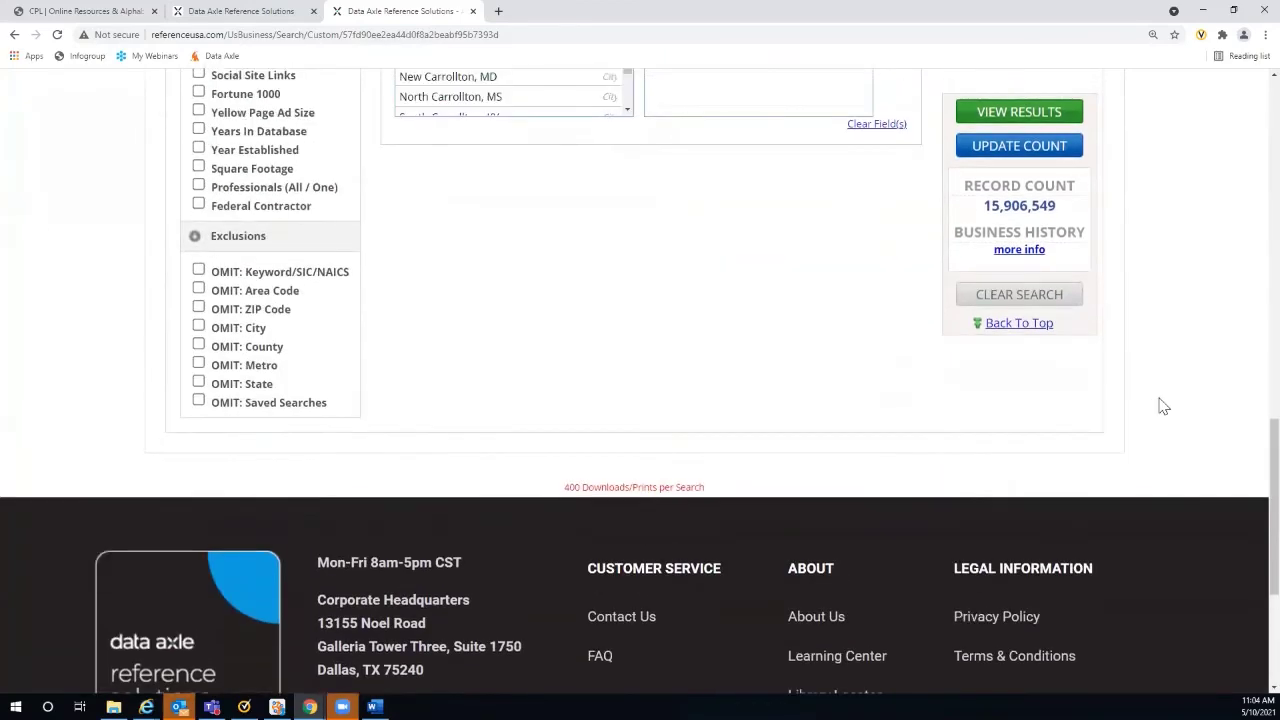
{"action": "scroll", "coordinate": [1174, 298], "scroll_direction": "up", "scroll_amount": 2}
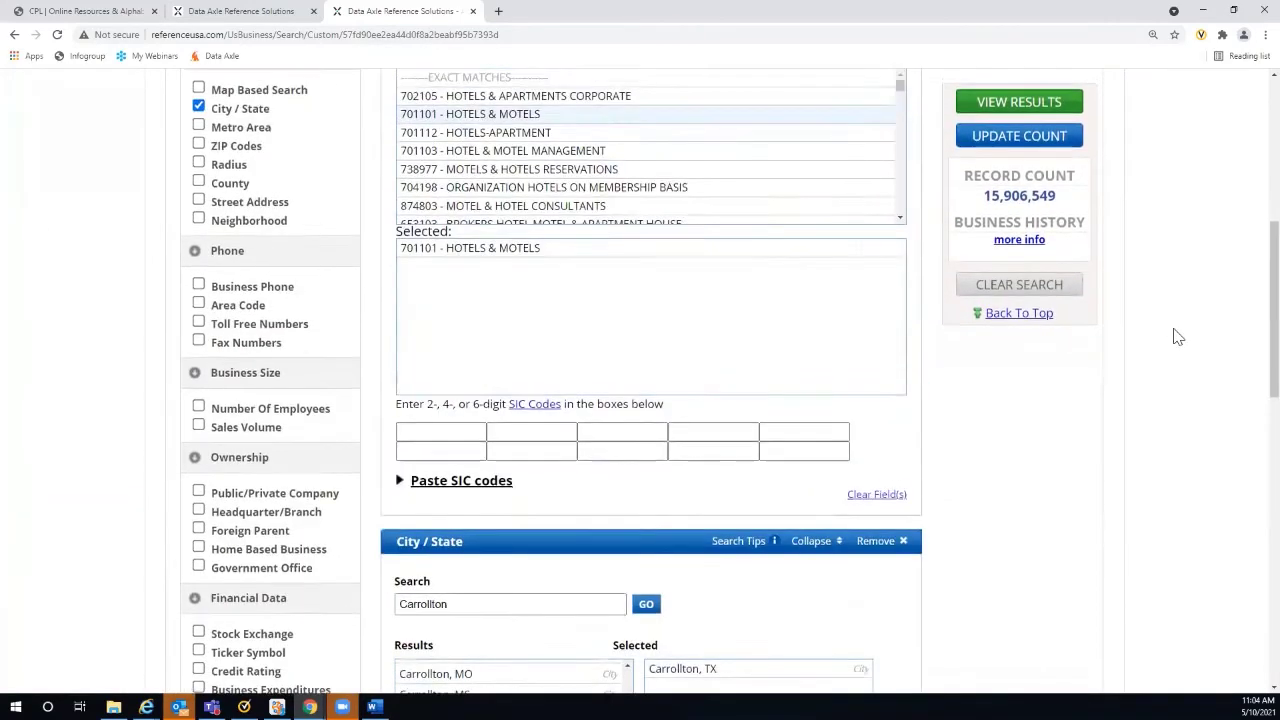
{"action": "scroll", "coordinate": [1178, 337], "scroll_direction": "down", "scroll_amount": 1}
{"action": "scroll", "coordinate": [1172, 335], "scroll_direction": "down", "scroll_amount": 2}
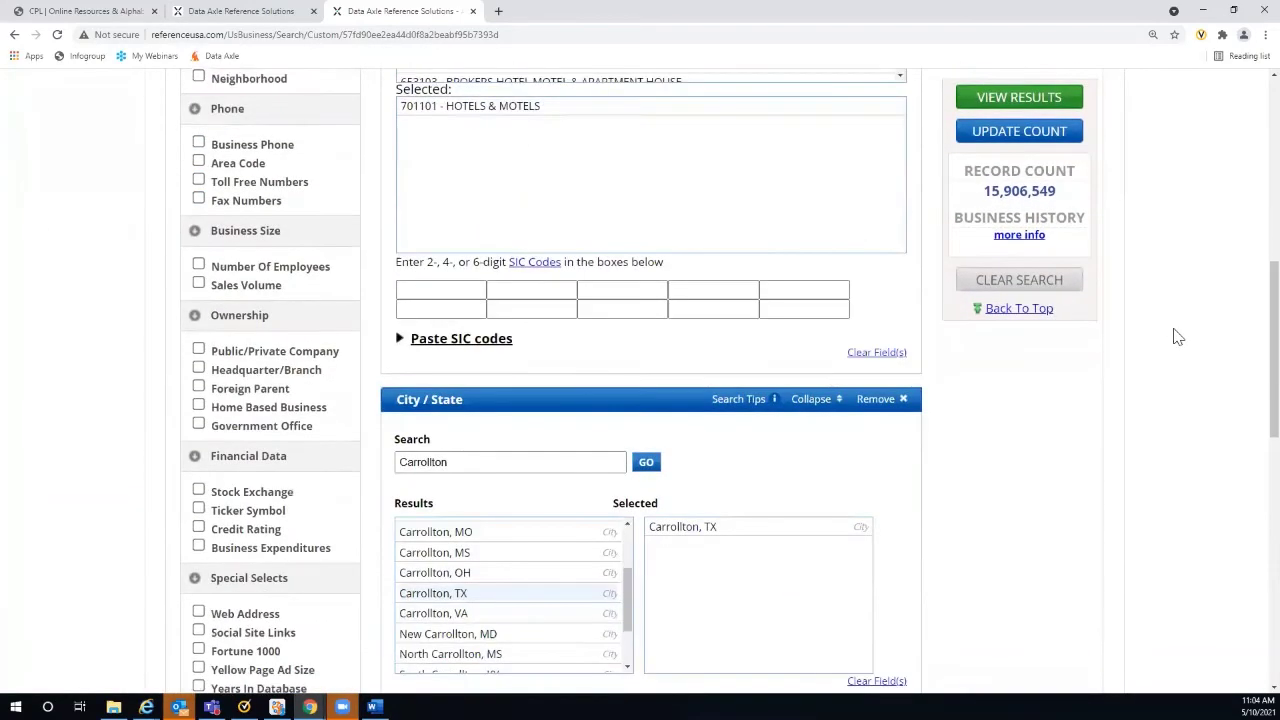
{"action": "scroll", "coordinate": [1120, 260], "scroll_direction": "up", "scroll_amount": 2}
{"action": "left_click", "coordinate": [1010, 98]}
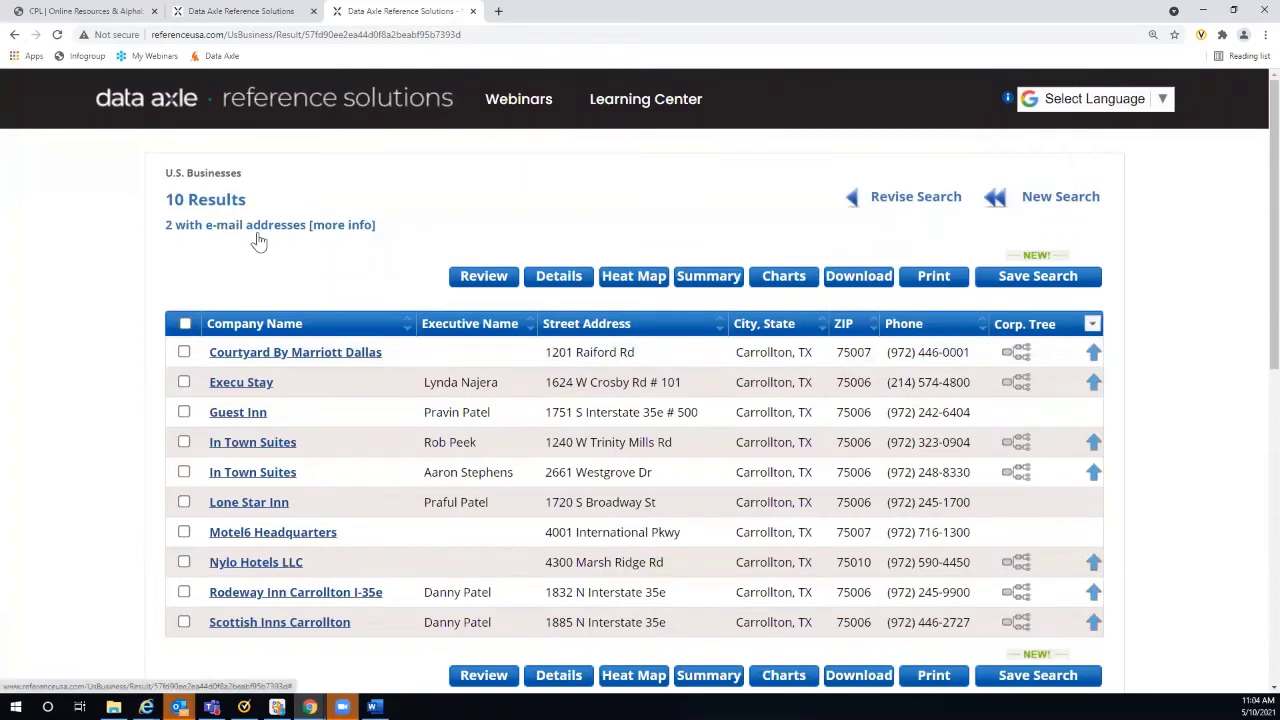
{"action": "left_click", "coordinate": [335, 226]}
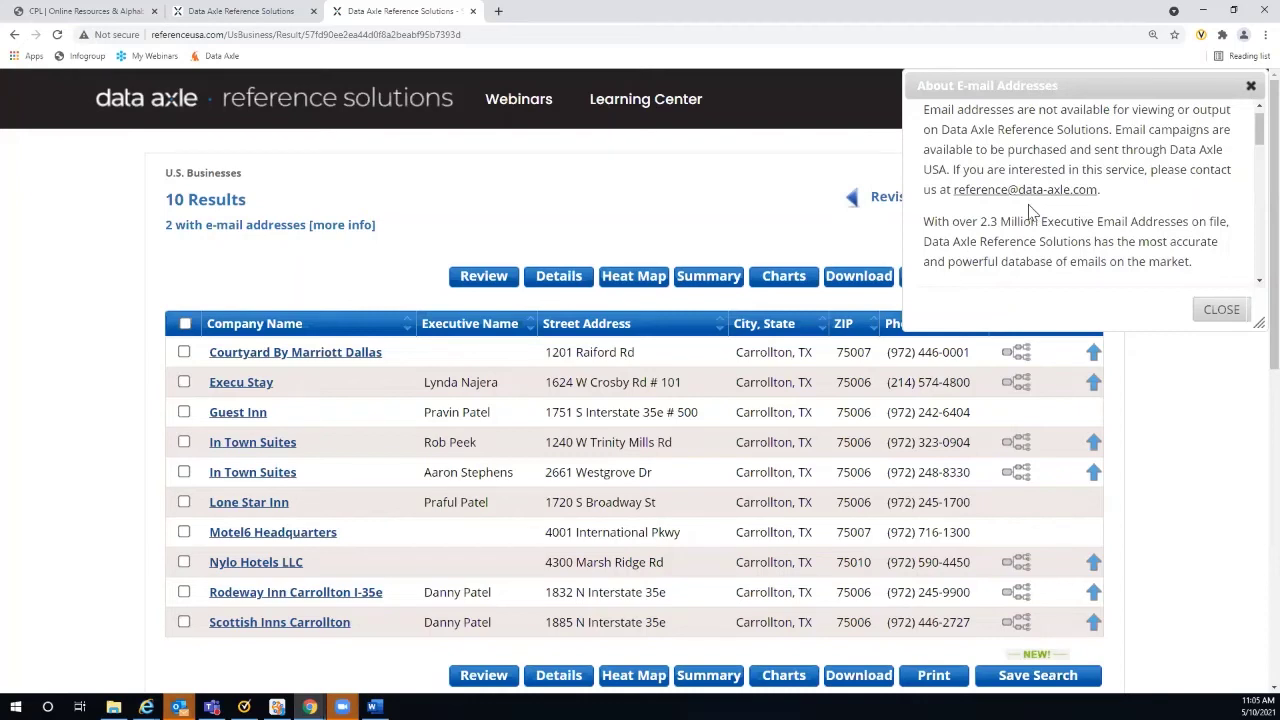
{"action": "left_click", "coordinate": [1250, 88]}
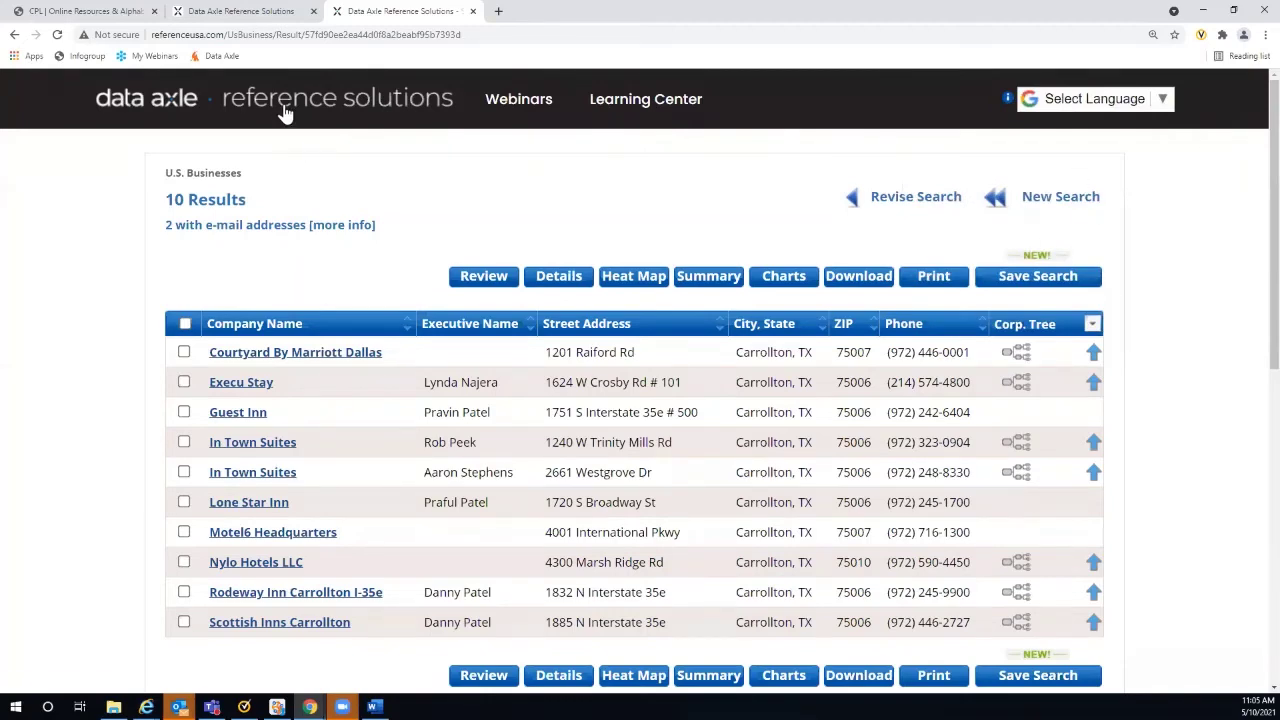
- Return to the list of available databases and open the search for U.S. Consumers / Lifestyles
{"action": "left_click", "coordinate": [328, 106]}
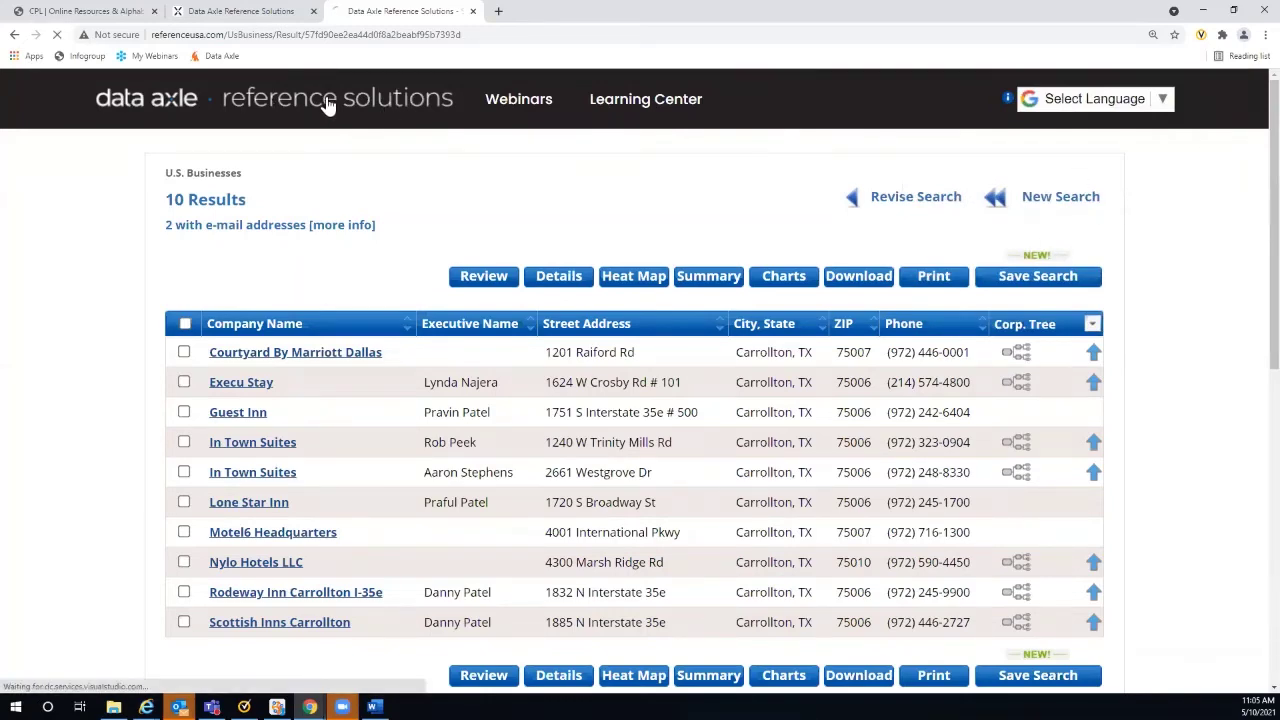
{"action": "scroll", "coordinate": [475, 320], "scroll_direction": "down", "scroll_amount": 4}
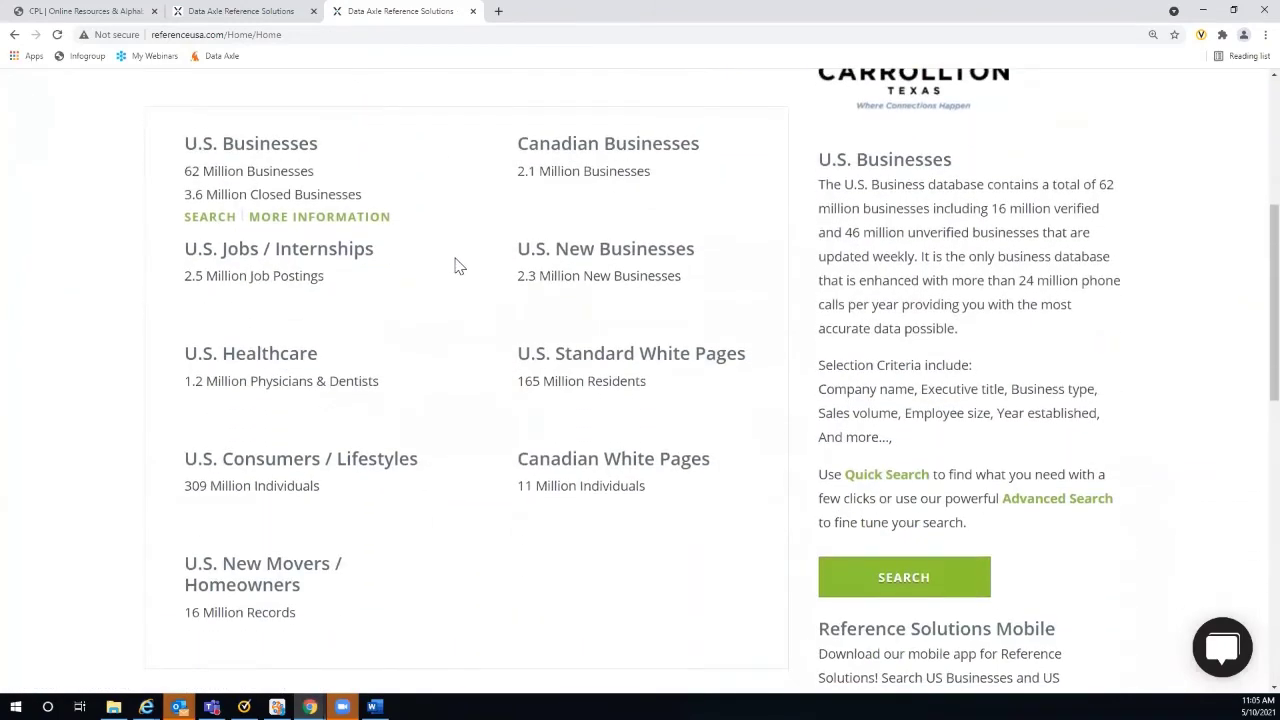
{"action": "mouse_move", "coordinate": [443, 287]}
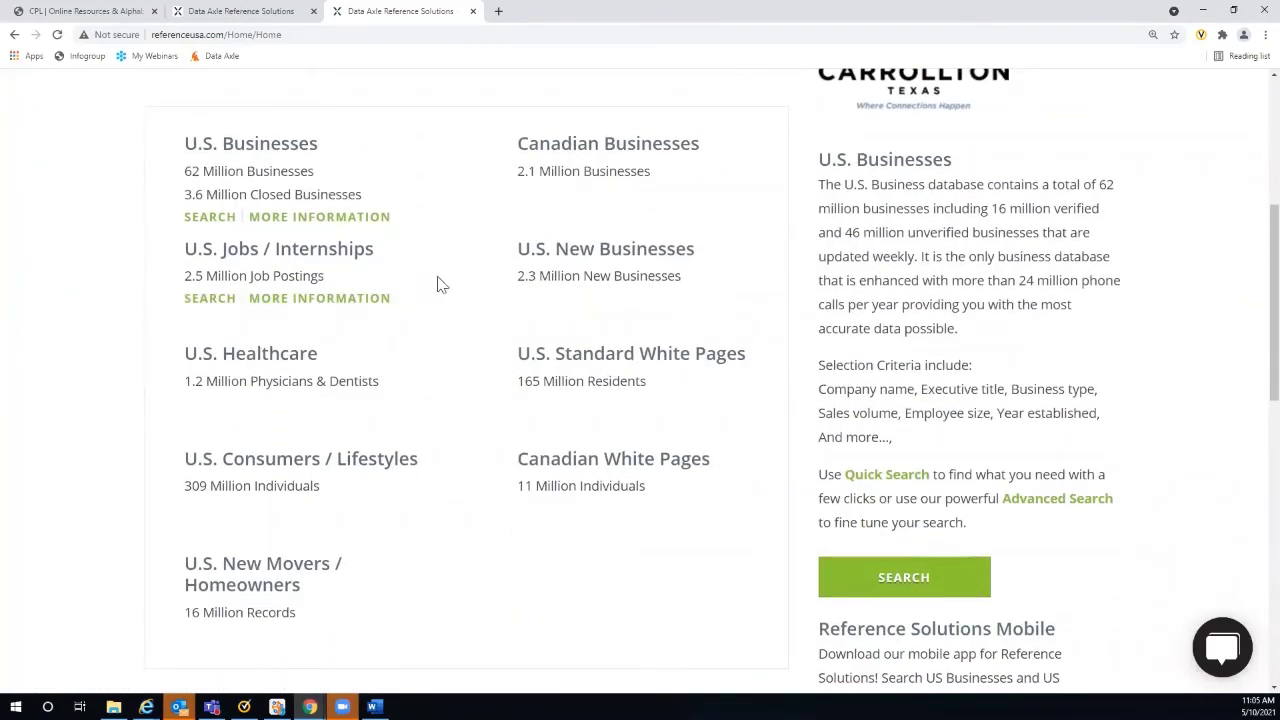
{"action": "scroll", "coordinate": [449, 278], "scroll_direction": "down", "scroll_amount": 1}
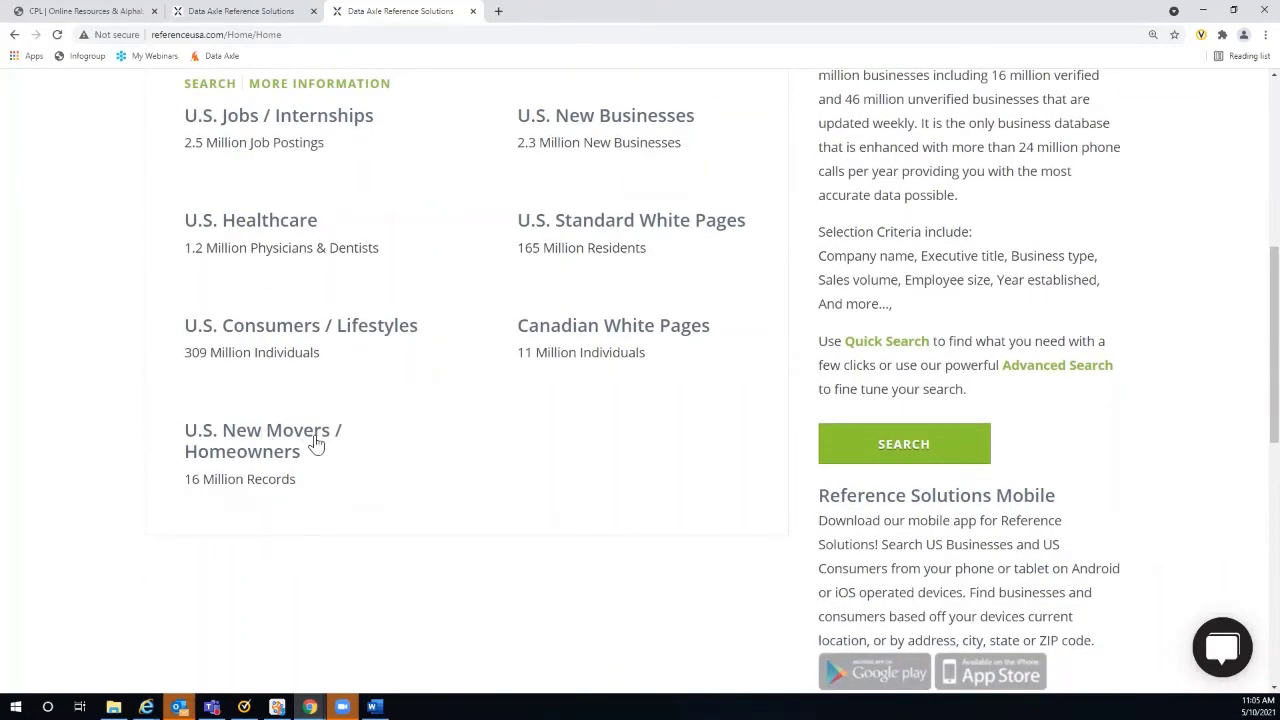
{"action": "mouse_move", "coordinate": [383, 409]}
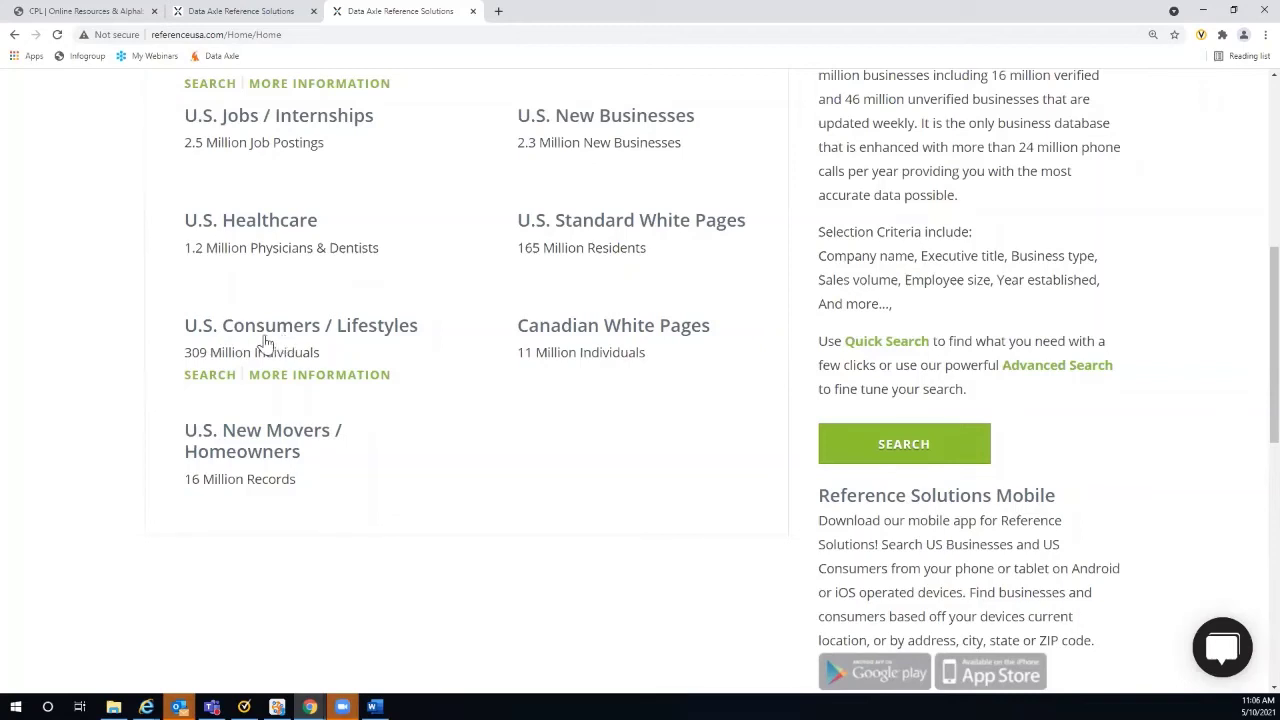
{"action": "left_click", "coordinate": [210, 377]}
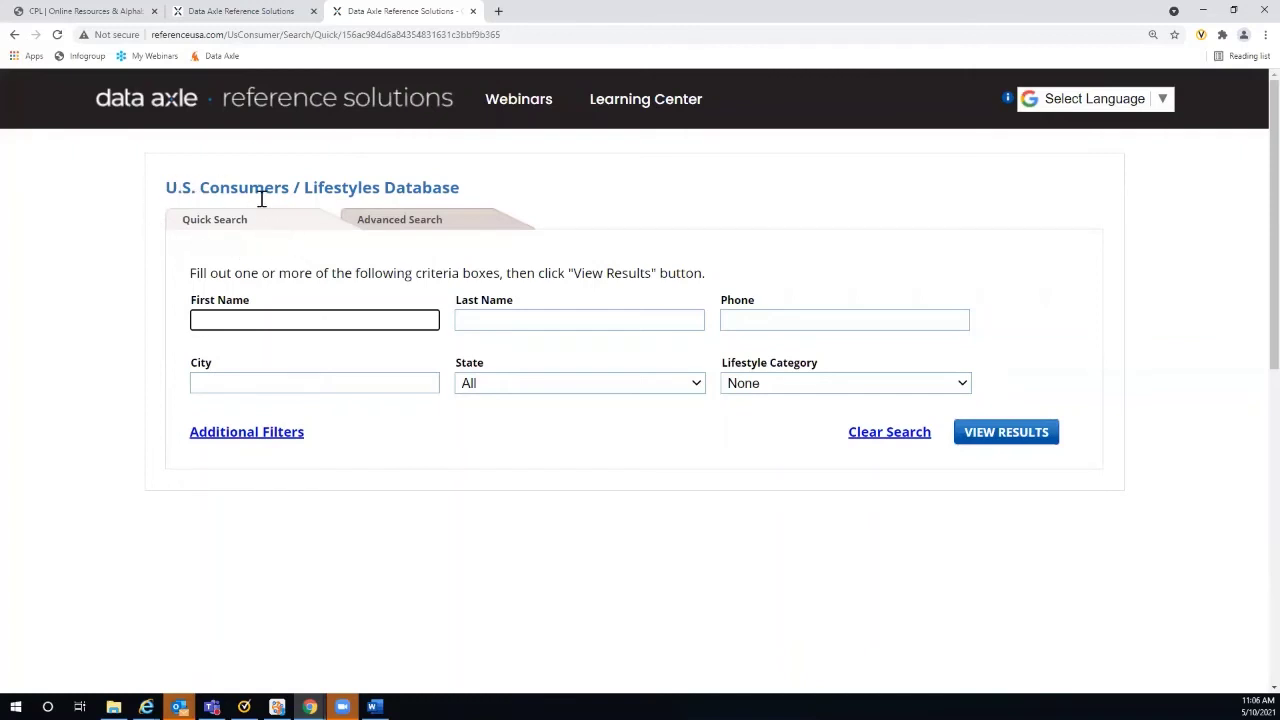
- Open the advanced search, add a City / State criterion, and look up "Carrollton" to select Carrollton, TX
{"action": "left_click", "coordinate": [381, 228]}
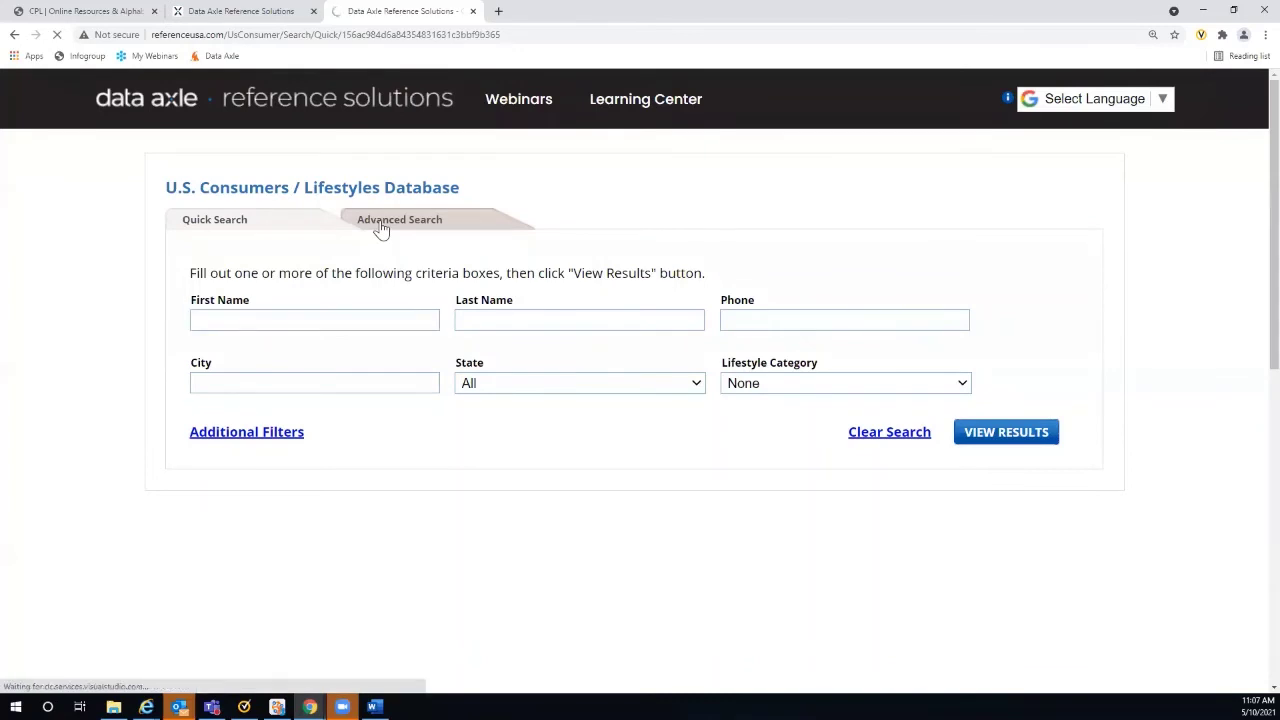
{"action": "scroll", "coordinate": [374, 271], "scroll_direction": "down", "scroll_amount": 1}
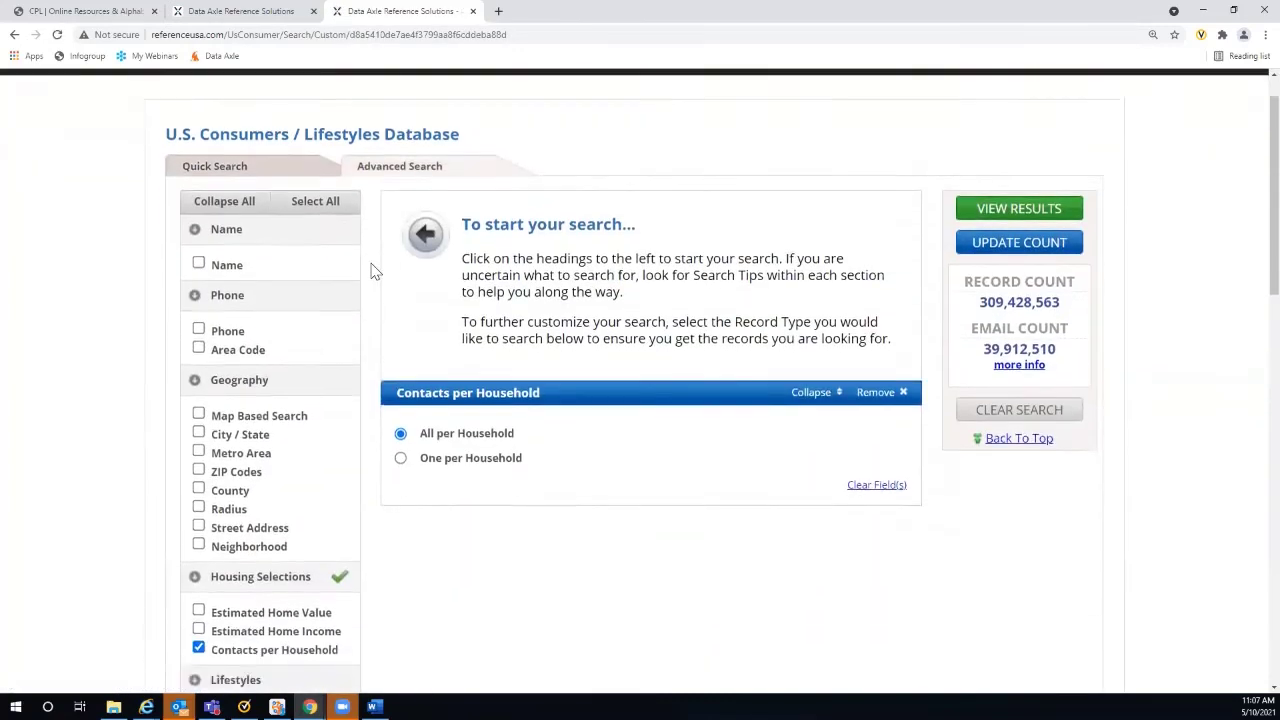
{"action": "scroll", "coordinate": [374, 271], "scroll_direction": "down", "scroll_amount": 1}
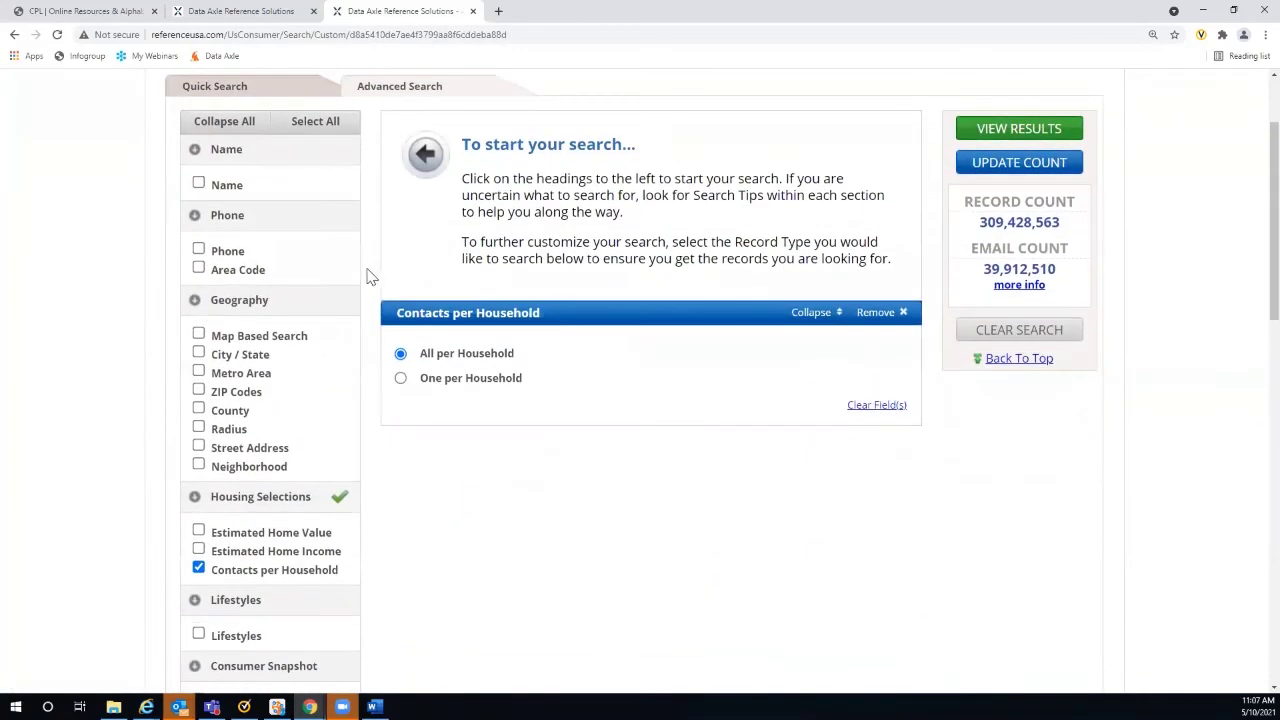
{"action": "left_click", "coordinate": [198, 353]}
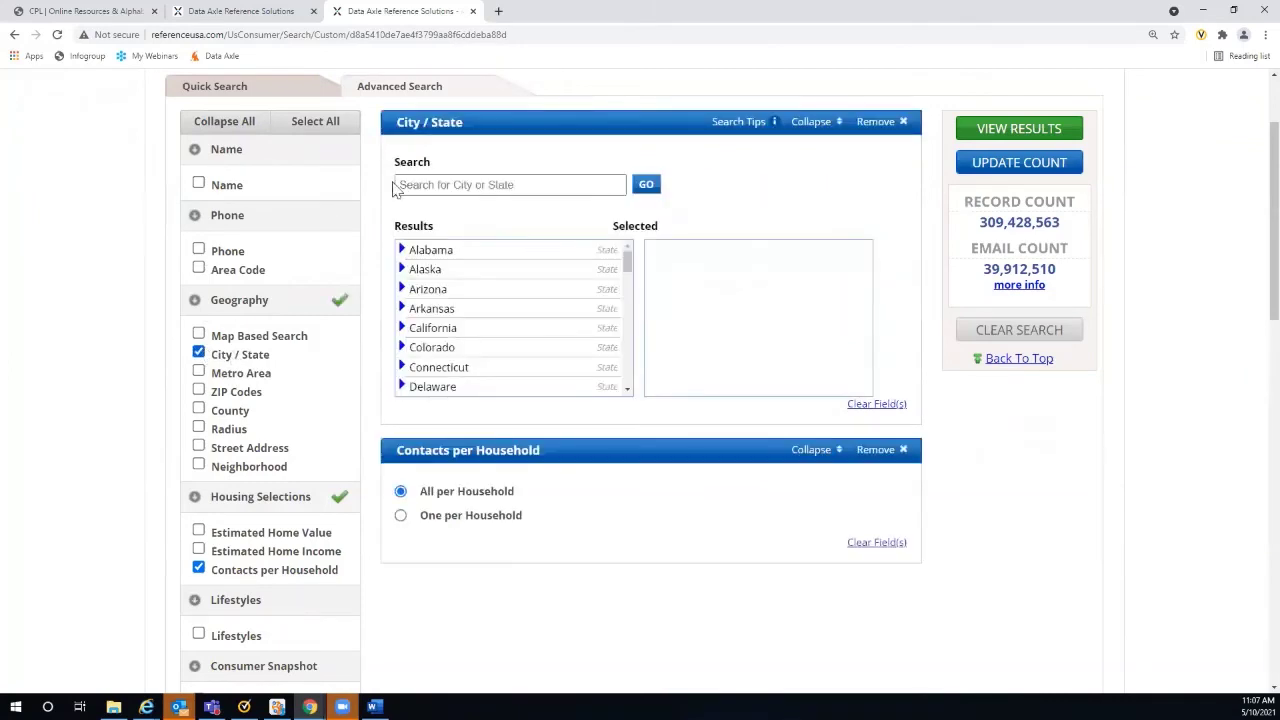
{"action": "left_click", "coordinate": [402, 186]}
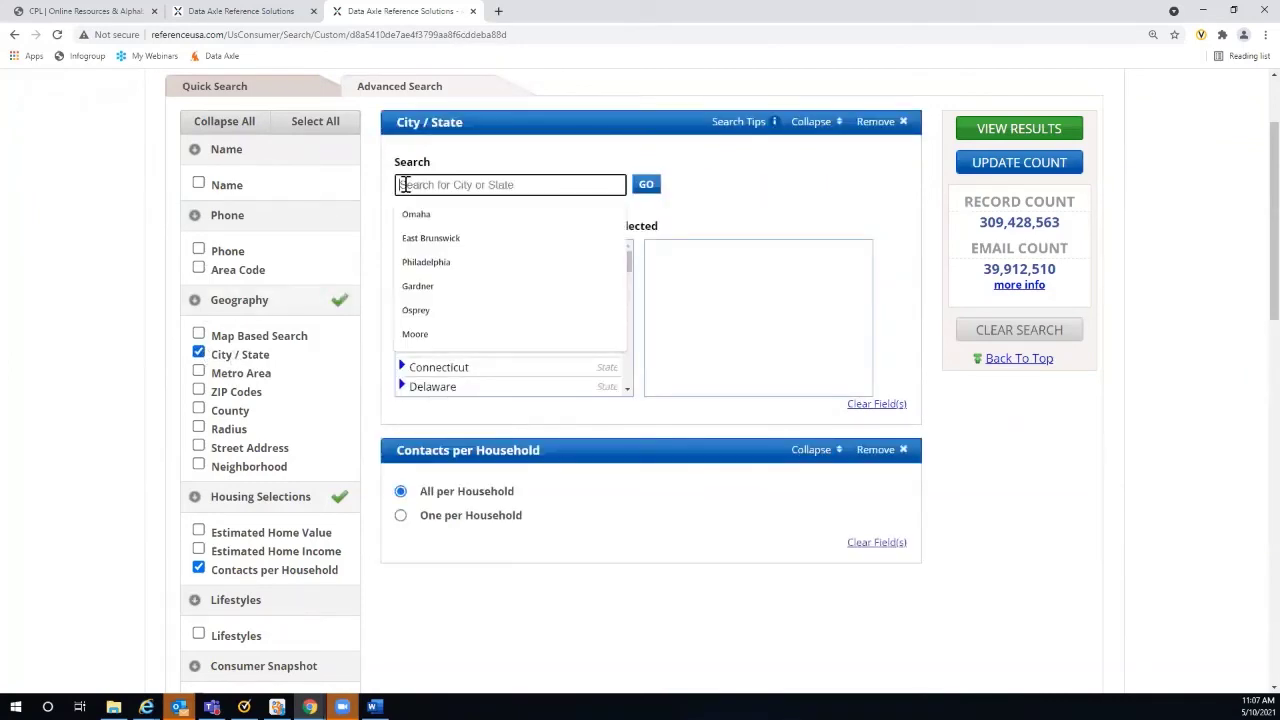
{"action": "type", "text": "Carrol"}
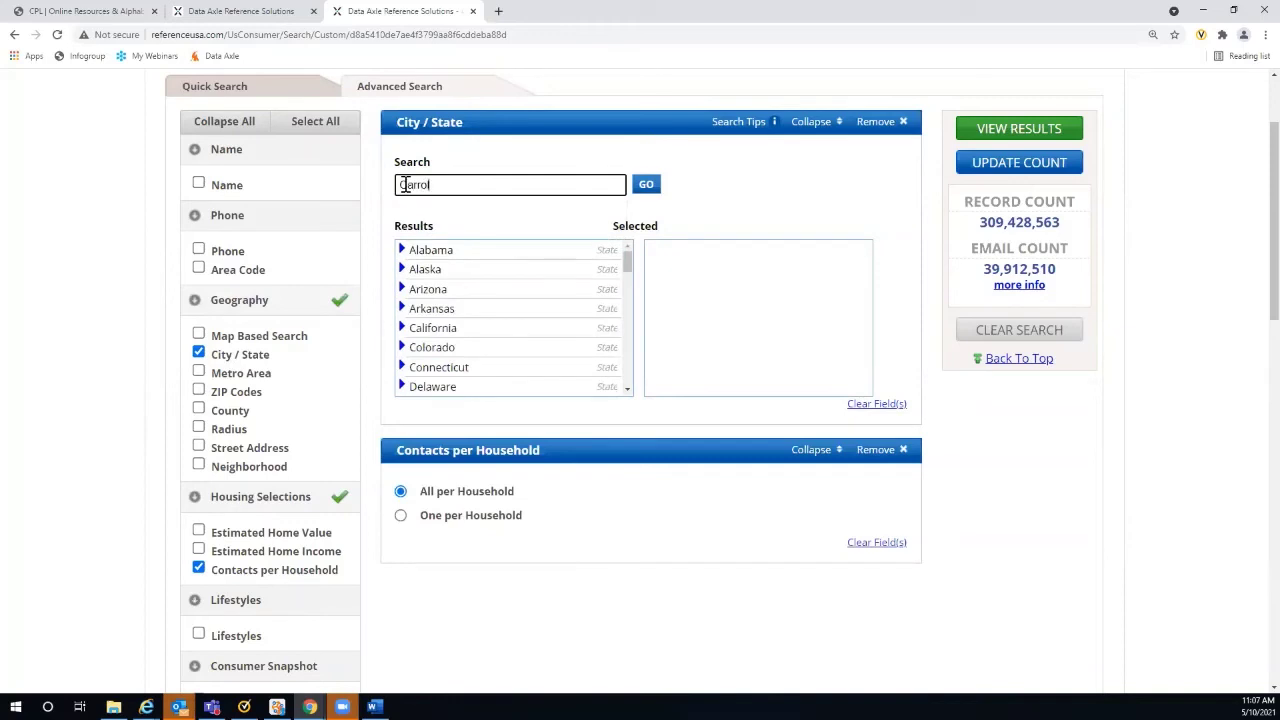
{"action": "type", "text": "l"}
{"action": "key", "text": "BackSpace"}
{"action": "type", "text": "ton"}
{"action": "left_click", "coordinate": [646, 186]}
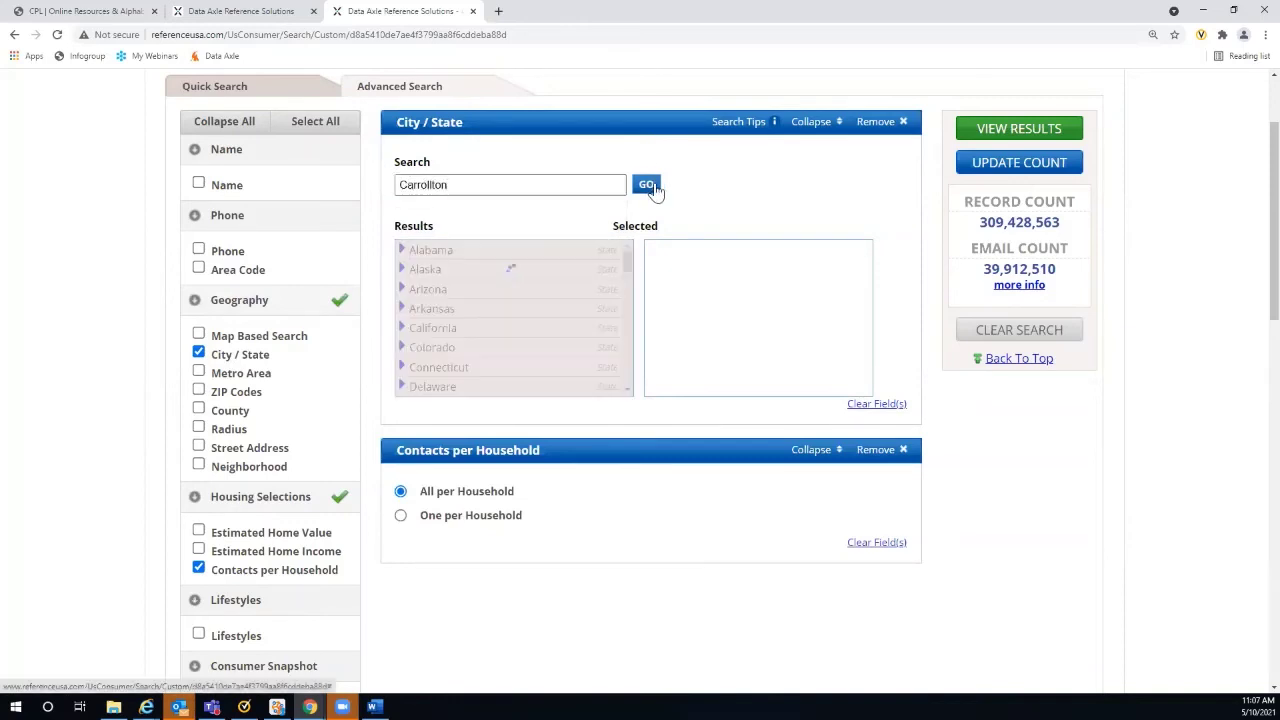
{"action": "scroll", "coordinate": [495, 285], "scroll_direction": "down", "scroll_amount": 3}
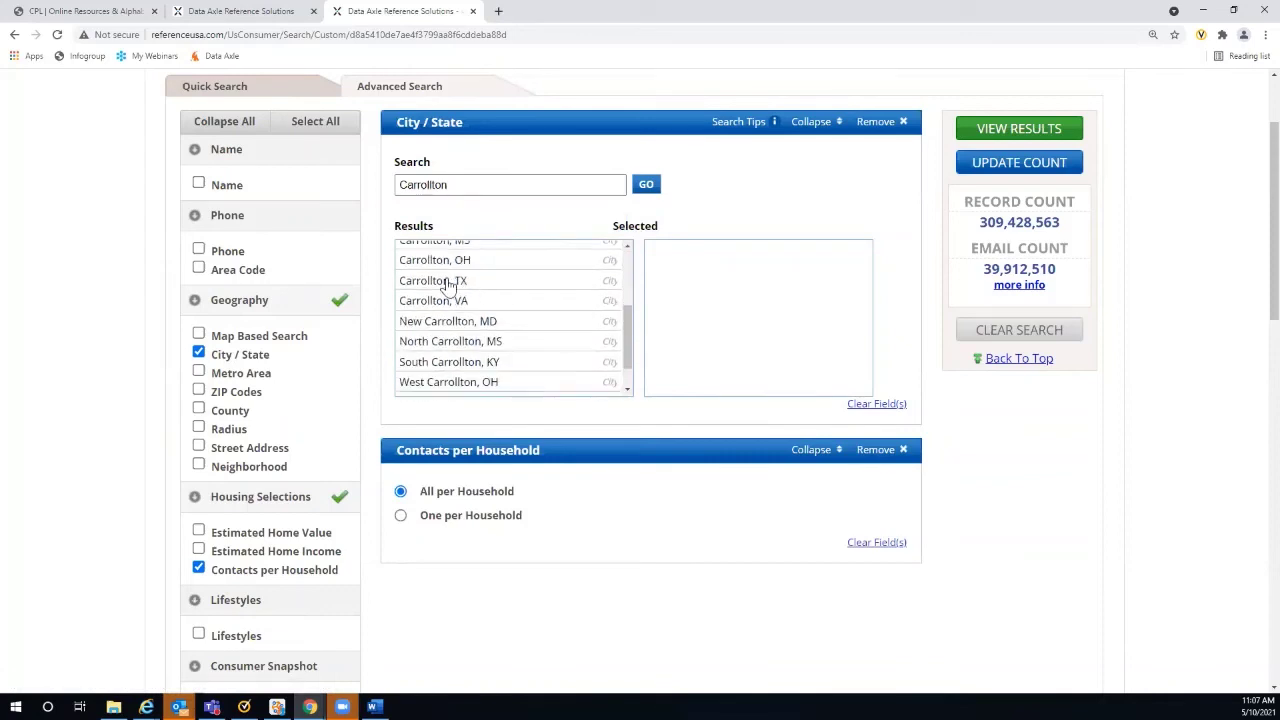
{"action": "left_click", "coordinate": [449, 283]}
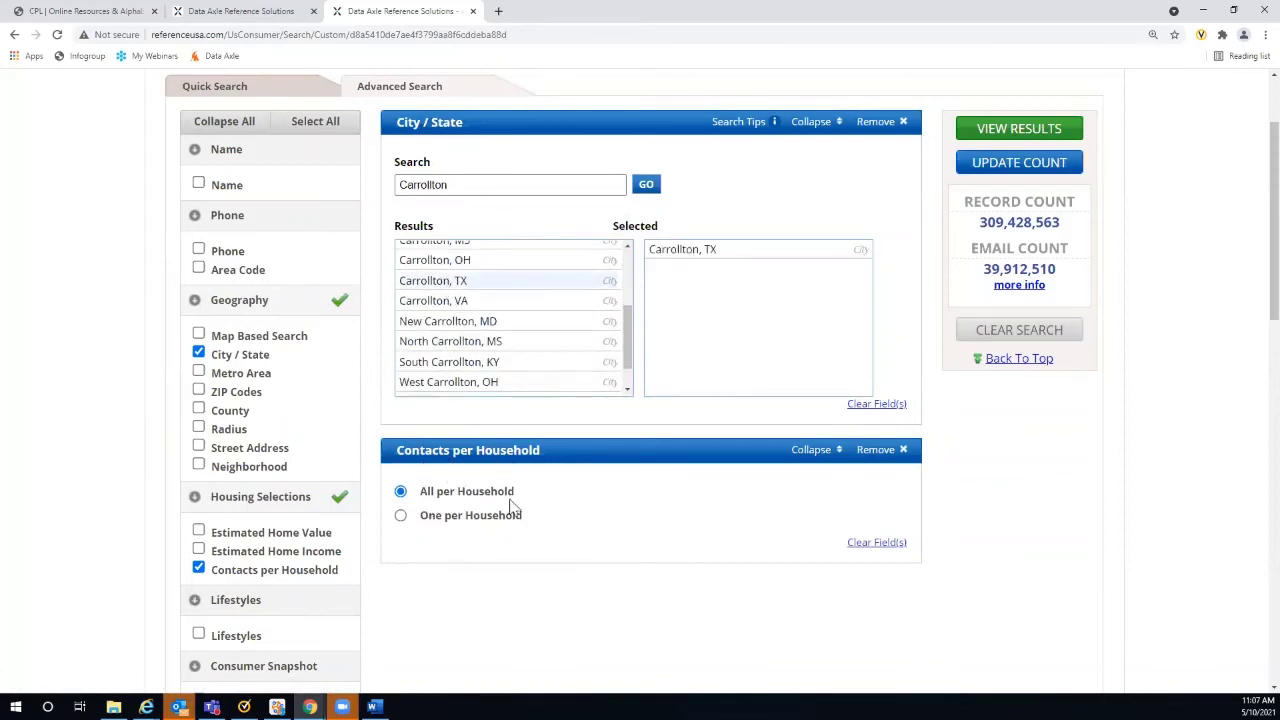
- Limit the search to one contact per household and add a Lifestyles criterion
{"action": "left_click", "coordinate": [401, 517]}
{"action": "scroll", "coordinate": [366, 406], "scroll_direction": "down", "scroll_amount": 2}
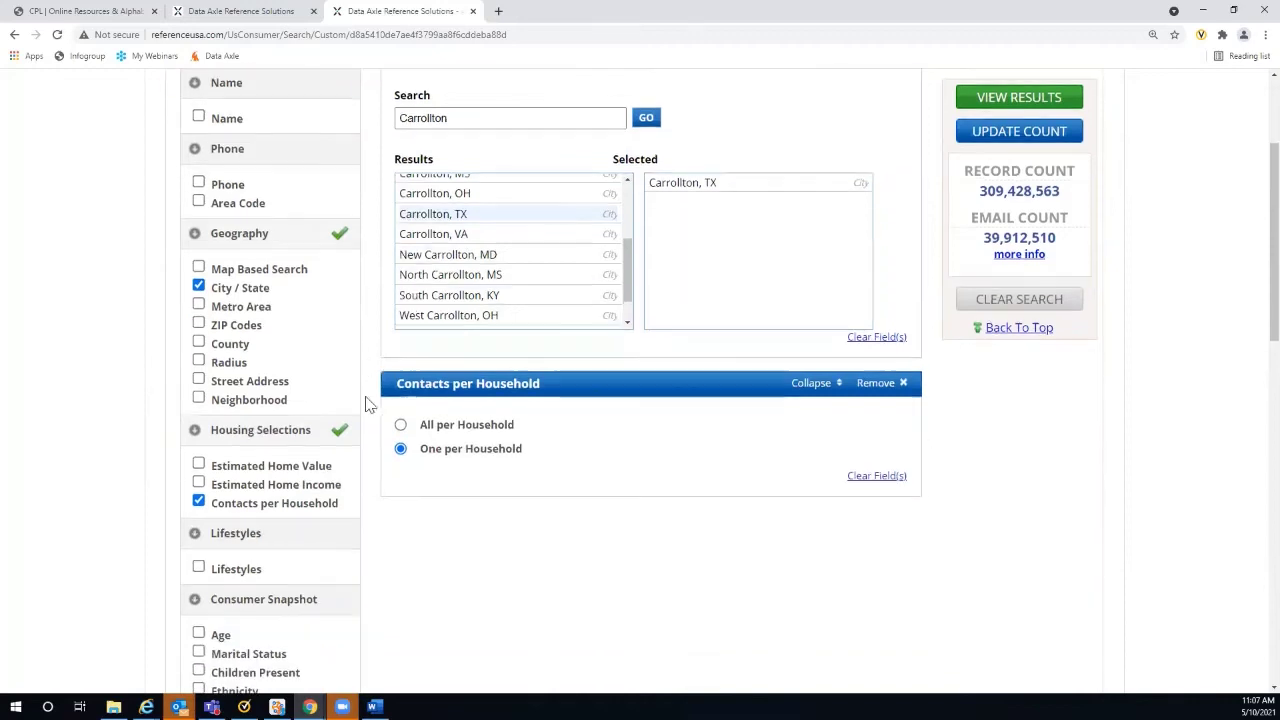
{"action": "scroll", "coordinate": [366, 405], "scroll_direction": "down", "scroll_amount": 2}
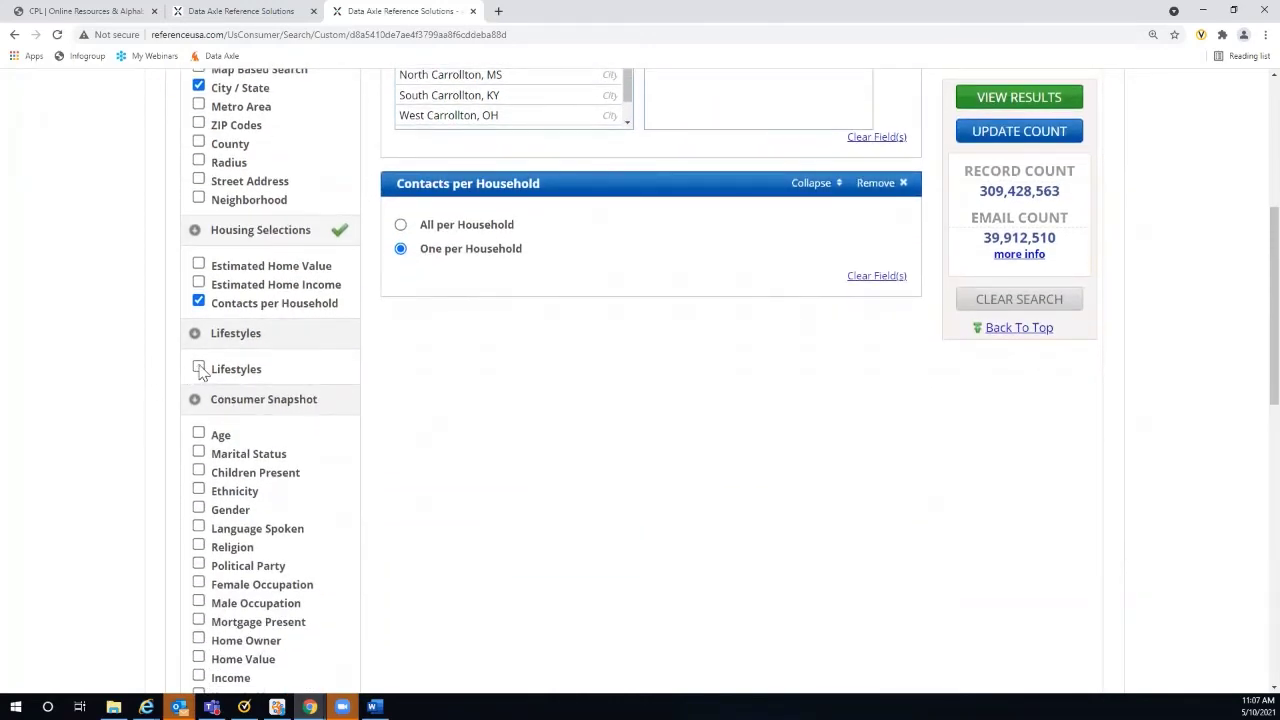
{"action": "left_click", "coordinate": [198, 368]}
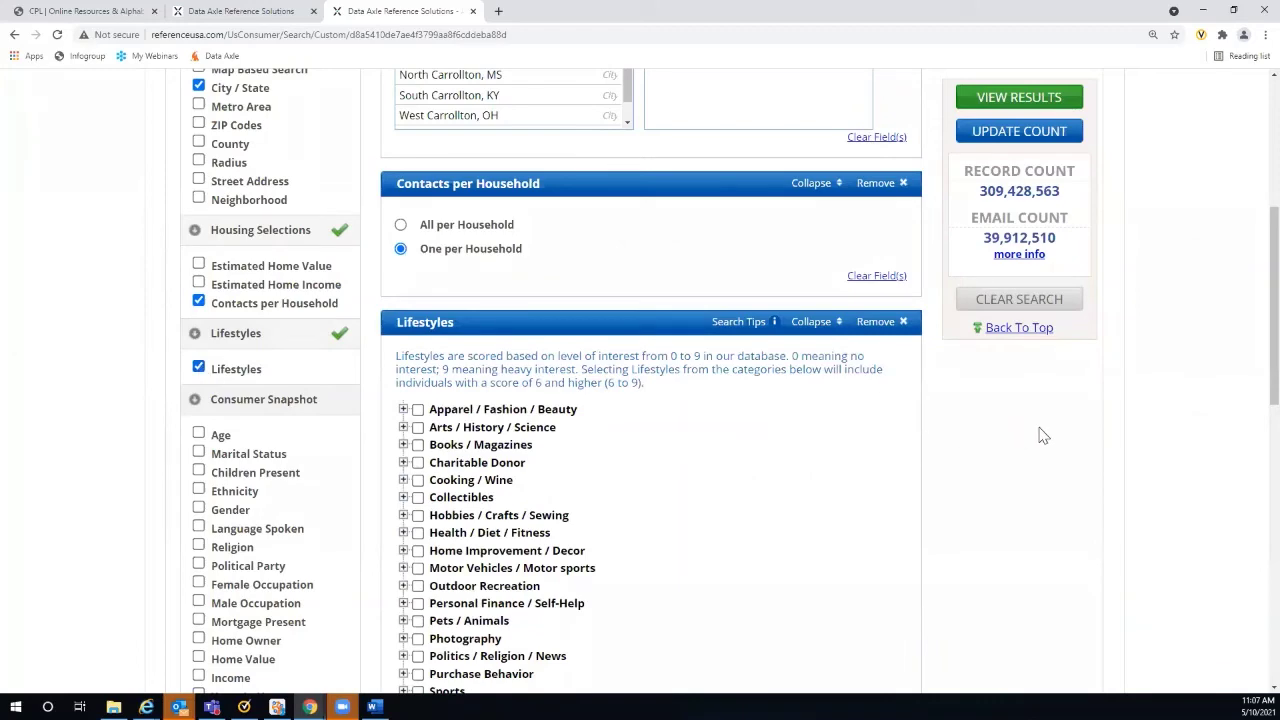
{"action": "scroll", "coordinate": [1037, 431], "scroll_direction": "down", "scroll_amount": 2}
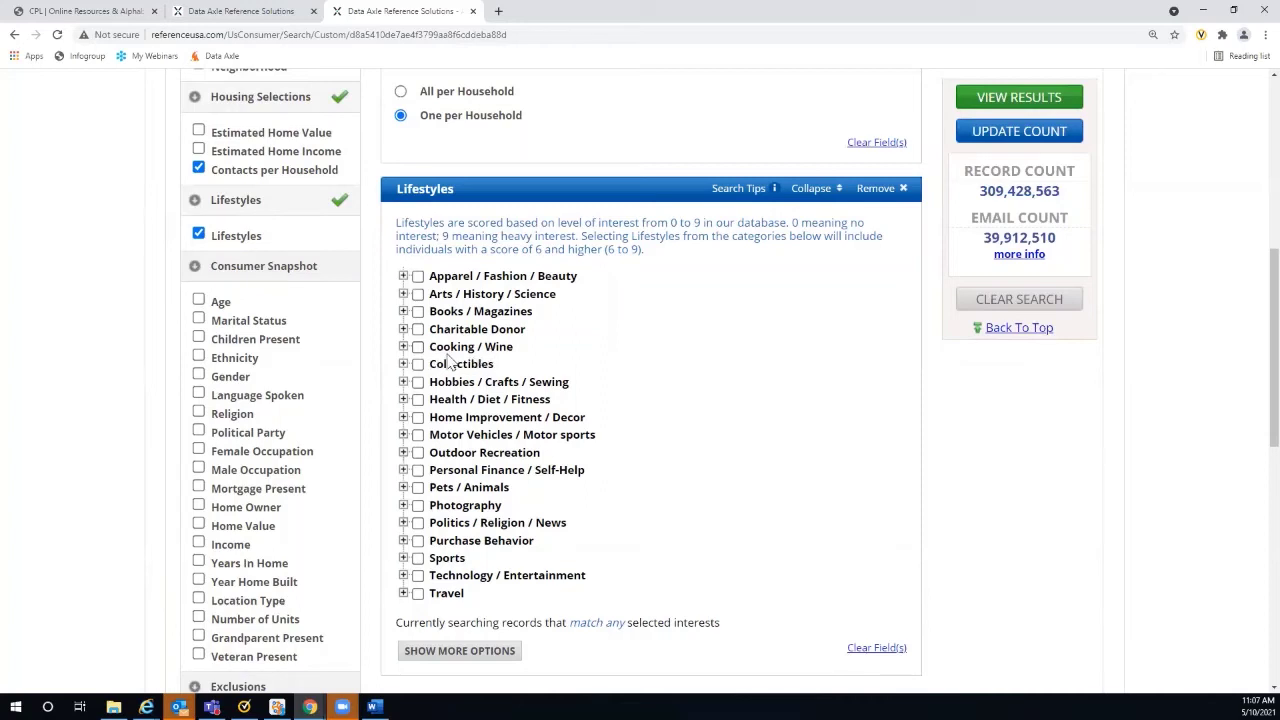
- Select the whole Cooking / Wine lifestyle category, including General Cooking and Gourmet Food & Wine, and update the record count
{"action": "left_click", "coordinate": [403, 347]}
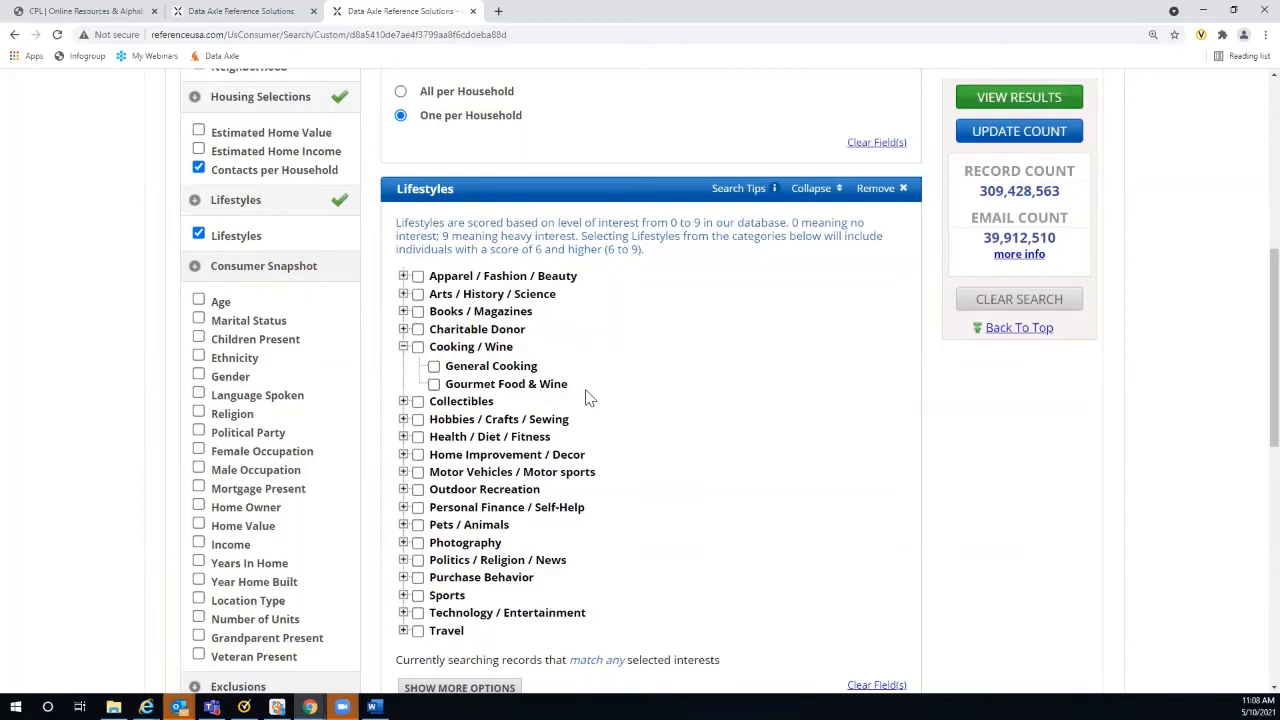
{"action": "left_click", "coordinate": [418, 348]}
{"action": "left_click", "coordinate": [1013, 138]}
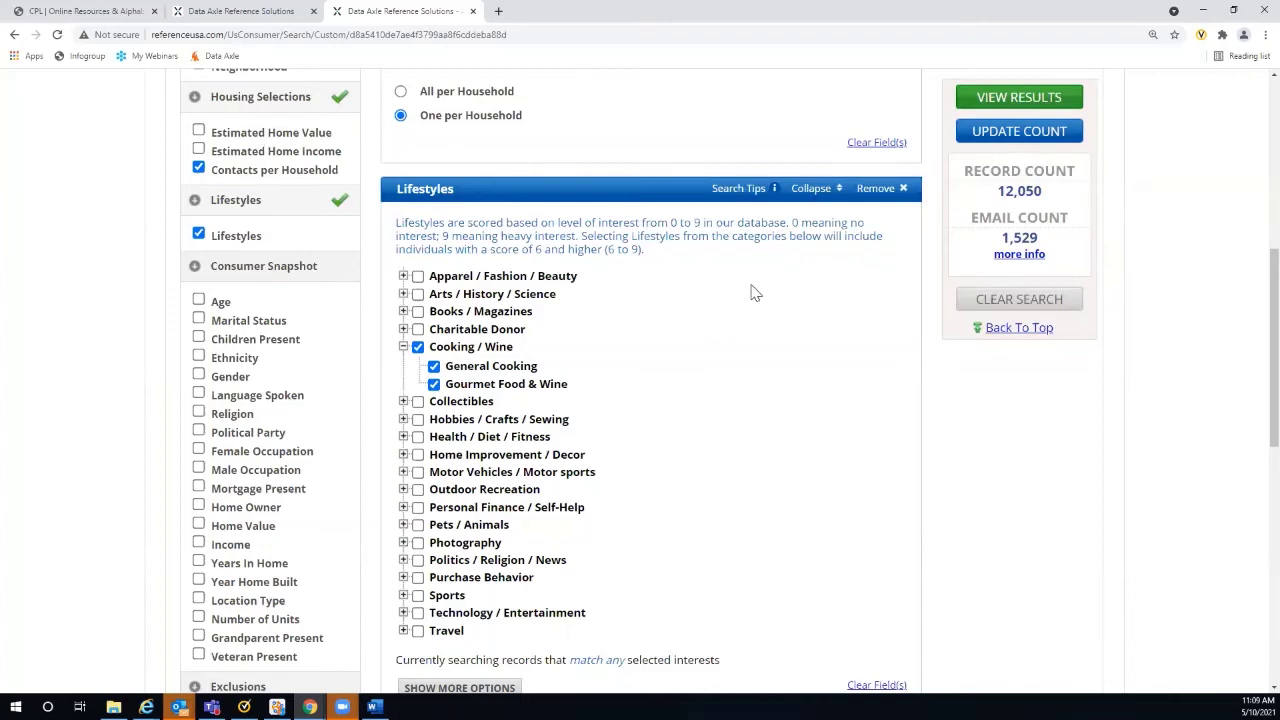
- View the matching consumer results and open the first resident's detailed record
{"action": "left_click", "coordinate": [1005, 105]}
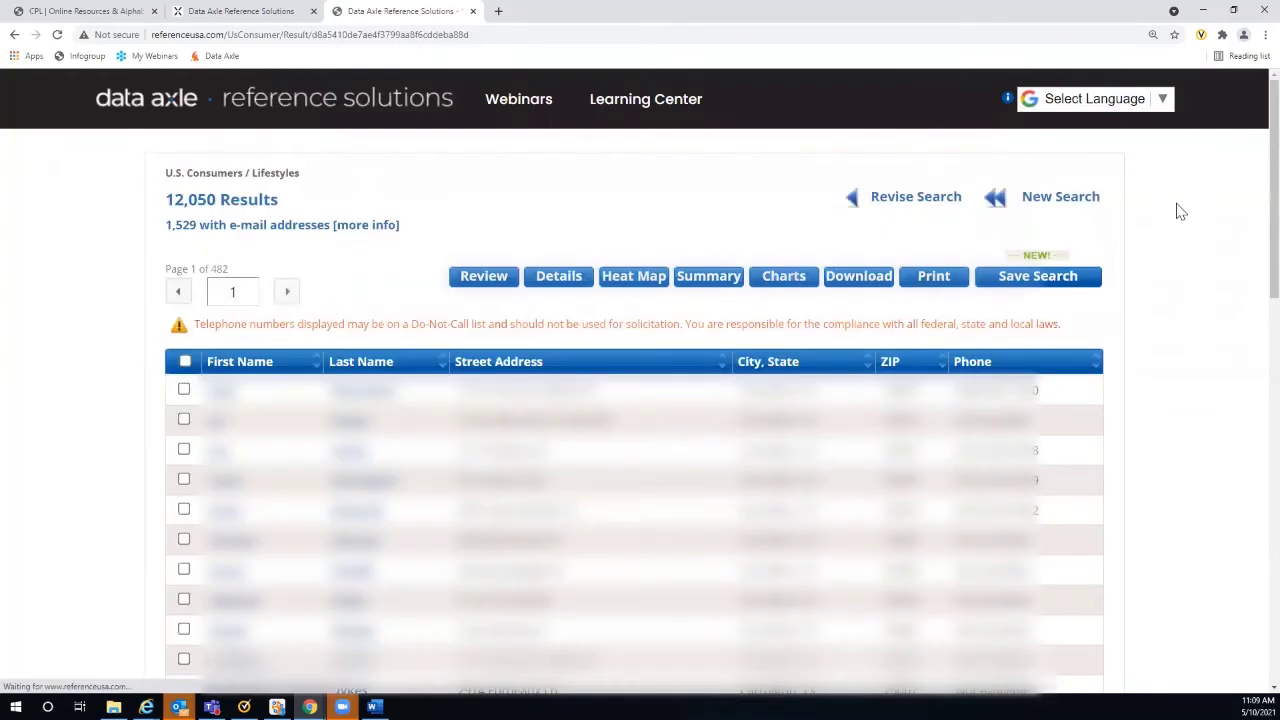
{"action": "scroll", "coordinate": [1174, 209], "scroll_direction": "down", "scroll_amount": 3}
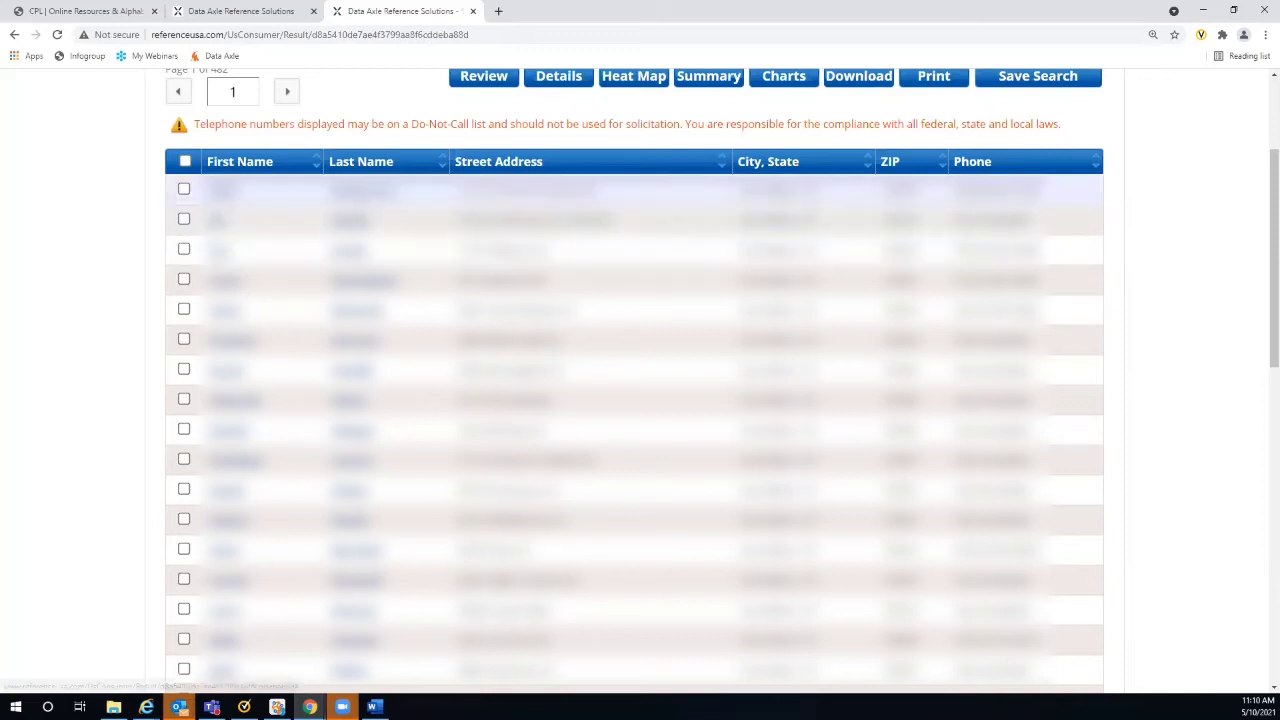
{"action": "left_click", "coordinate": [362, 190]}
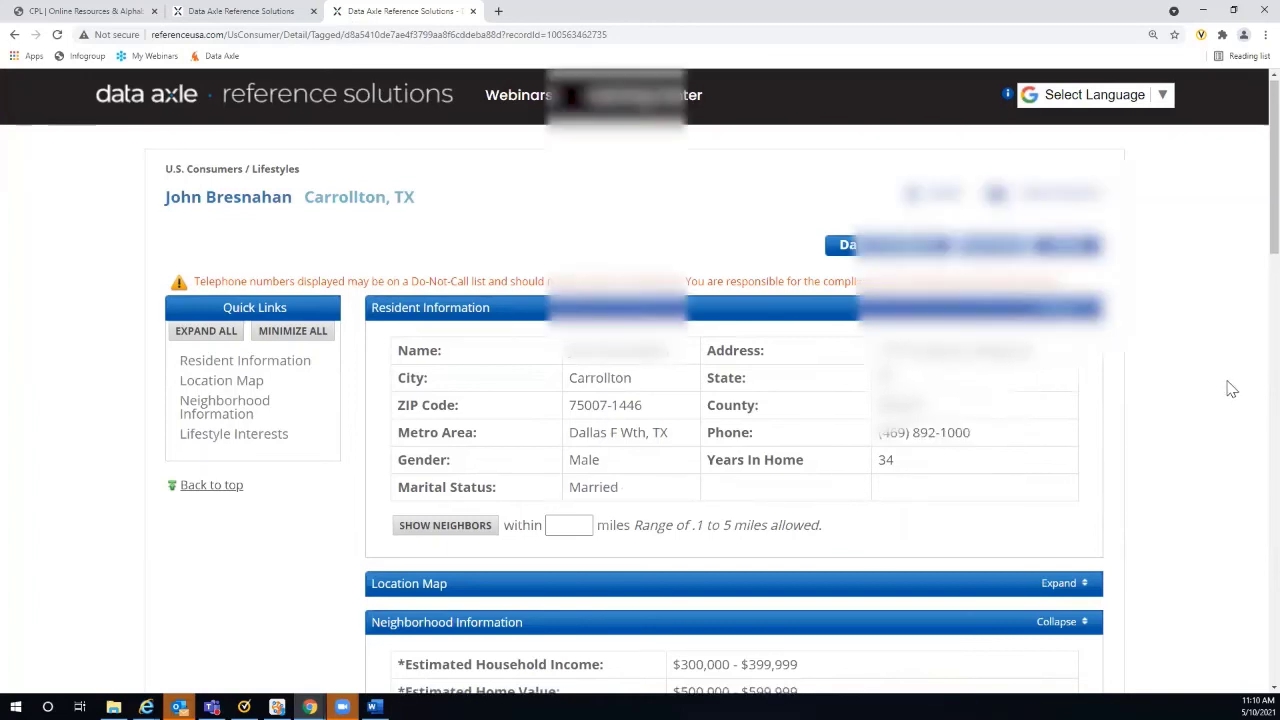
- Examine the resident's record, including the Resident Information, Neighborhood Information and Lifestyle Interests sections
{"action": "scroll", "coordinate": [1232, 389], "scroll_direction": "down", "scroll_amount": 2}
{"action": "scroll", "coordinate": [1232, 389], "scroll_direction": "down", "scroll_amount": 2}
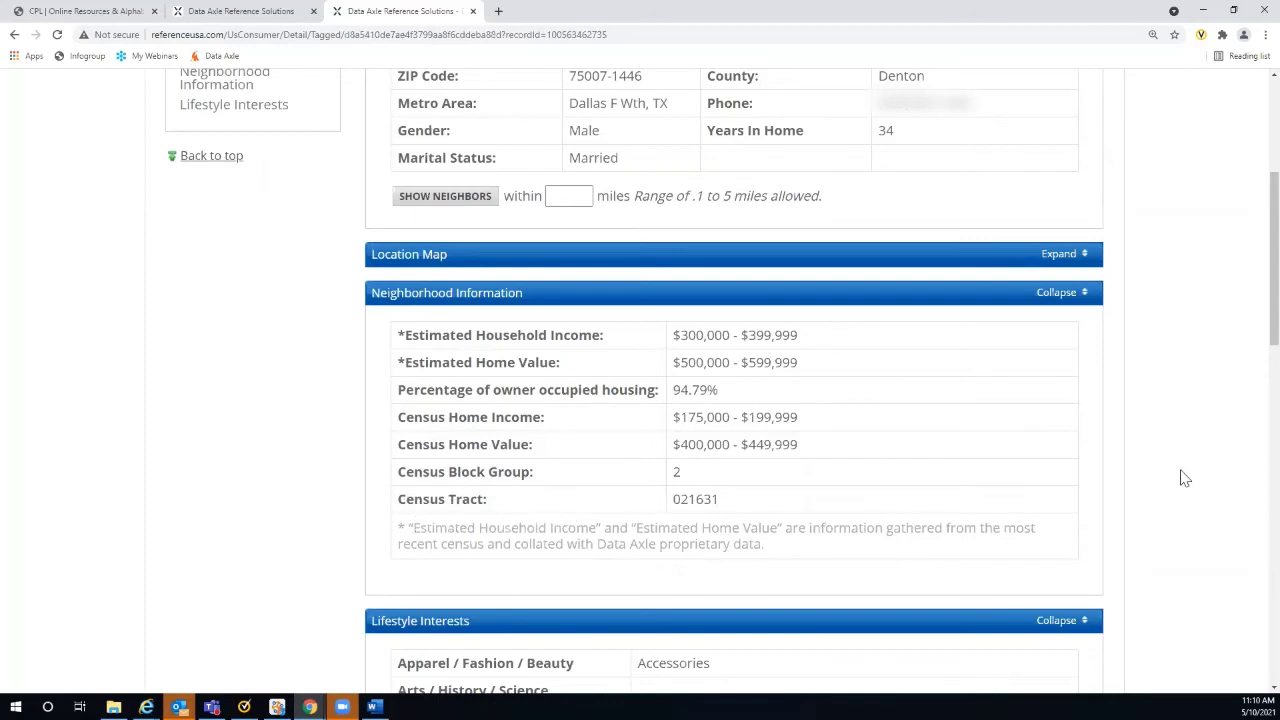
{"action": "scroll", "coordinate": [1165, 447], "scroll_direction": "down", "scroll_amount": 2}
{"action": "scroll", "coordinate": [1165, 447], "scroll_direction": "down", "scroll_amount": 4}
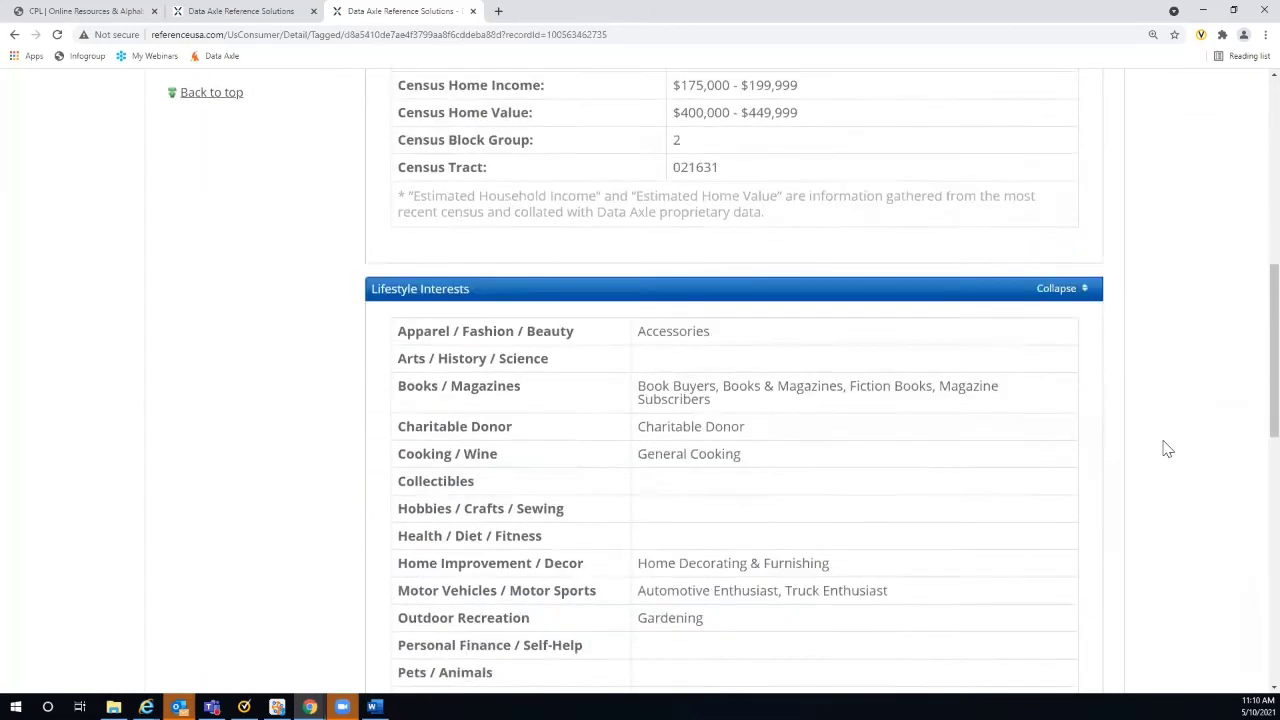
{"action": "scroll", "coordinate": [1165, 447], "scroll_direction": "down", "scroll_amount": 1}
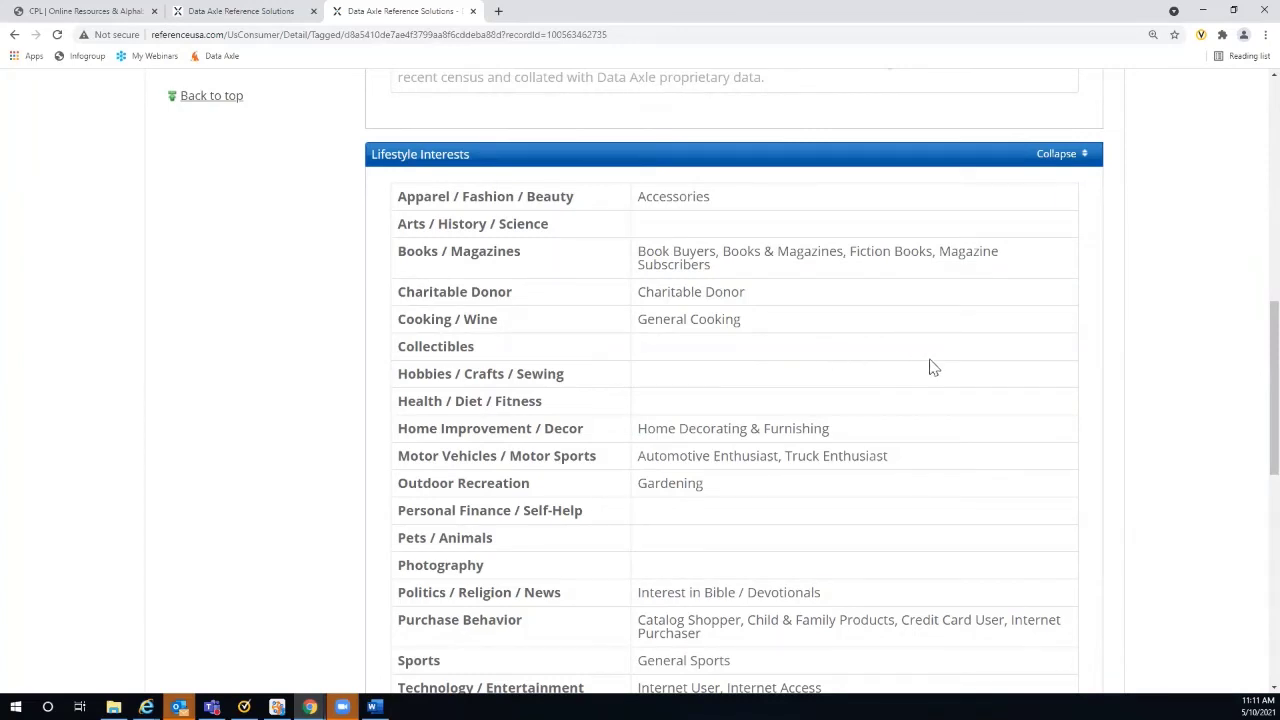
{"action": "scroll", "coordinate": [929, 366], "scroll_direction": "down", "scroll_amount": 1}
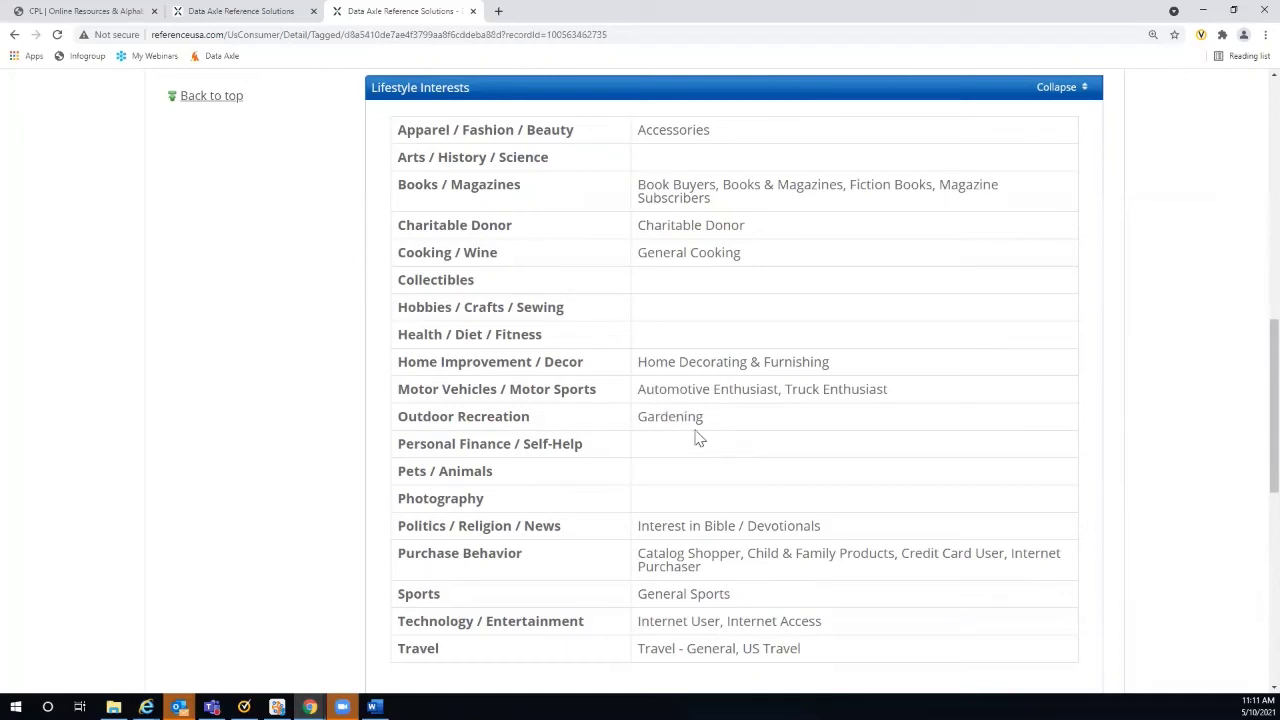
{"action": "scroll", "coordinate": [698, 438], "scroll_direction": "down", "scroll_amount": 1}
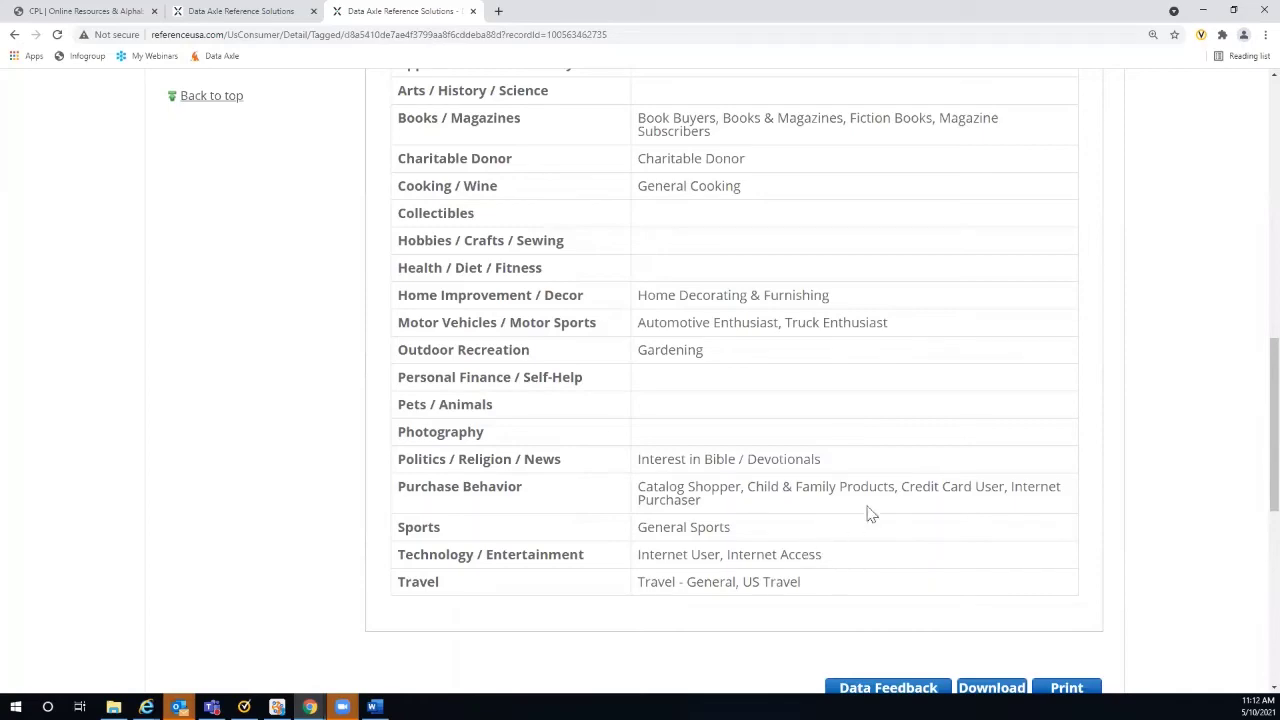
{"action": "scroll", "coordinate": [870, 505], "scroll_direction": "up", "scroll_amount": 1}
{"action": "scroll", "coordinate": [870, 505], "scroll_direction": "up", "scroll_amount": 10}
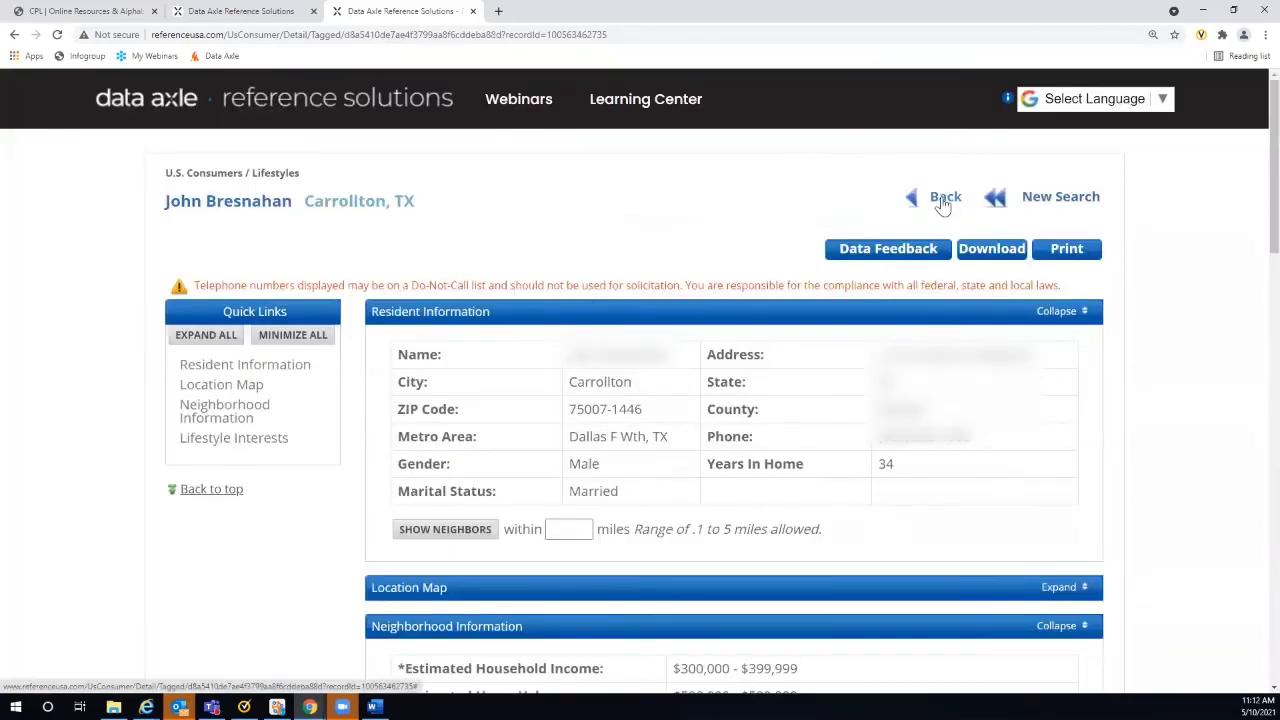
- Return to the consumer results list and look through the page down to its download limit and footer contact information
{"action": "left_click", "coordinate": [943, 204]}
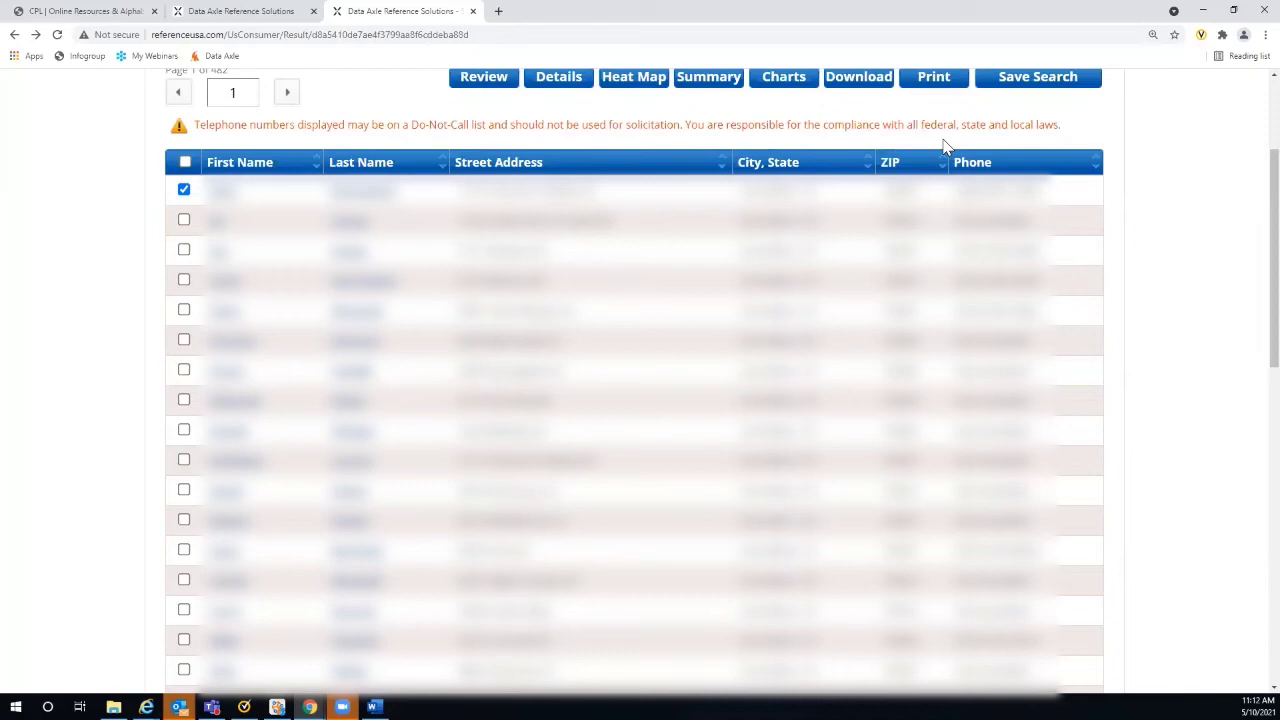
{"action": "scroll", "coordinate": [1183, 300], "scroll_direction": "down", "scroll_amount": 10}
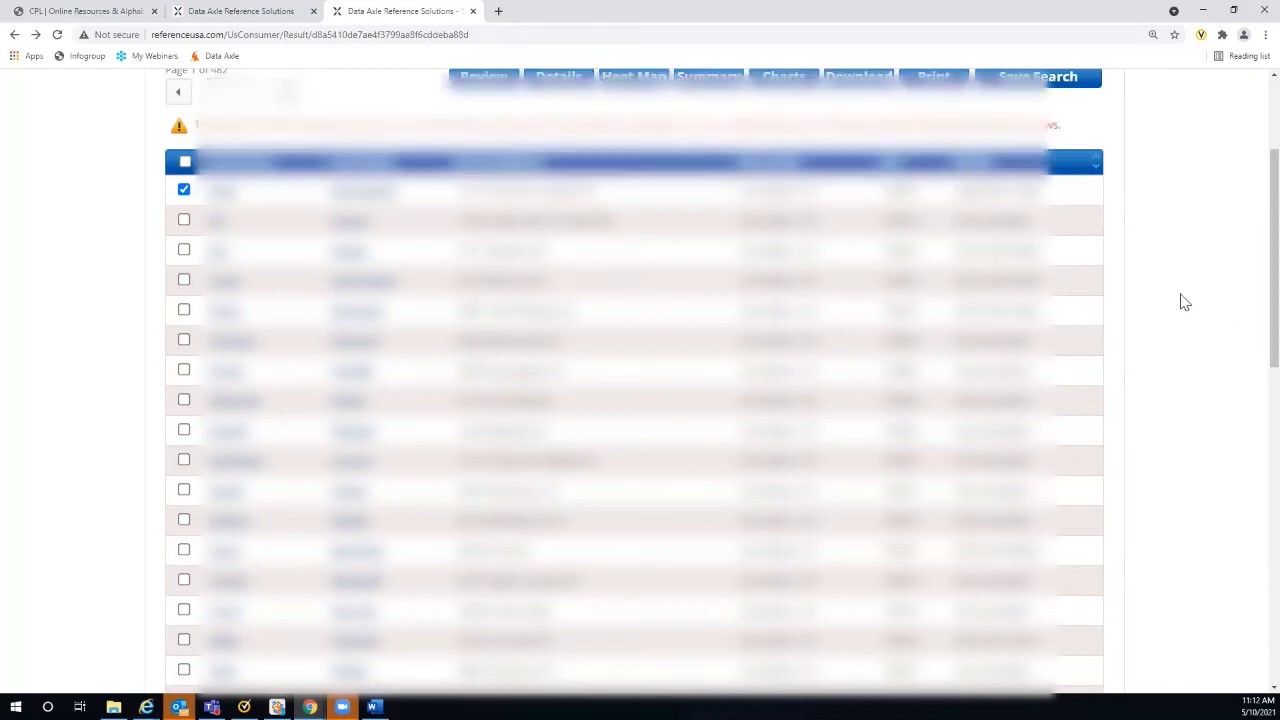
{"action": "scroll", "coordinate": [1180, 297], "scroll_direction": "down", "scroll_amount": 4}
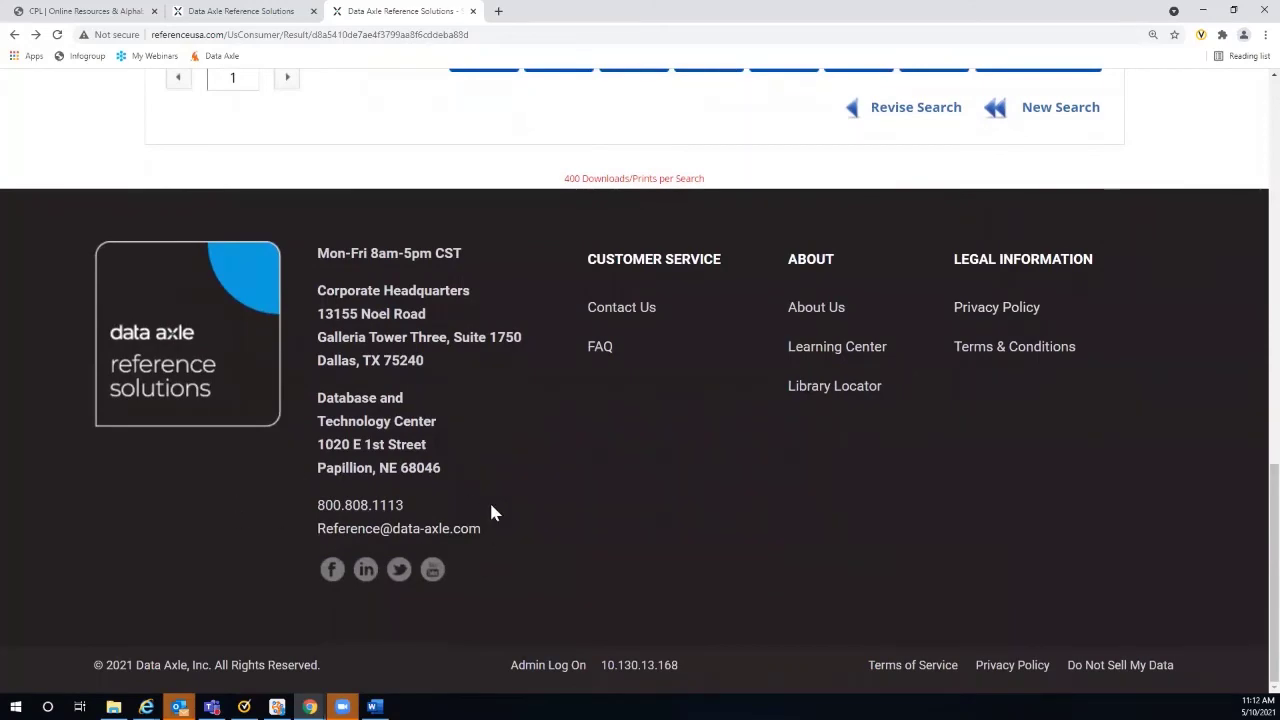
{"action": "scroll", "coordinate": [1217, 509], "scroll_direction": "up", "scroll_amount": 10}
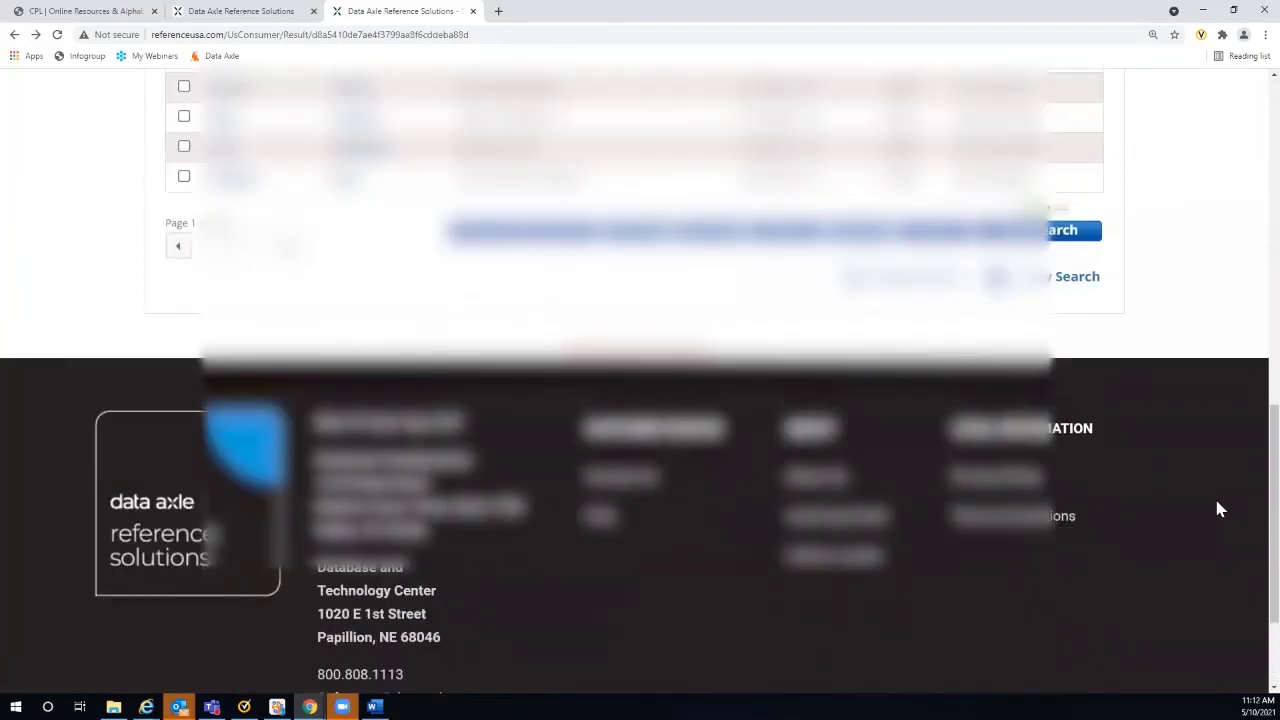
{"action": "scroll", "coordinate": [1220, 509], "scroll_direction": "up", "scroll_amount": 5}
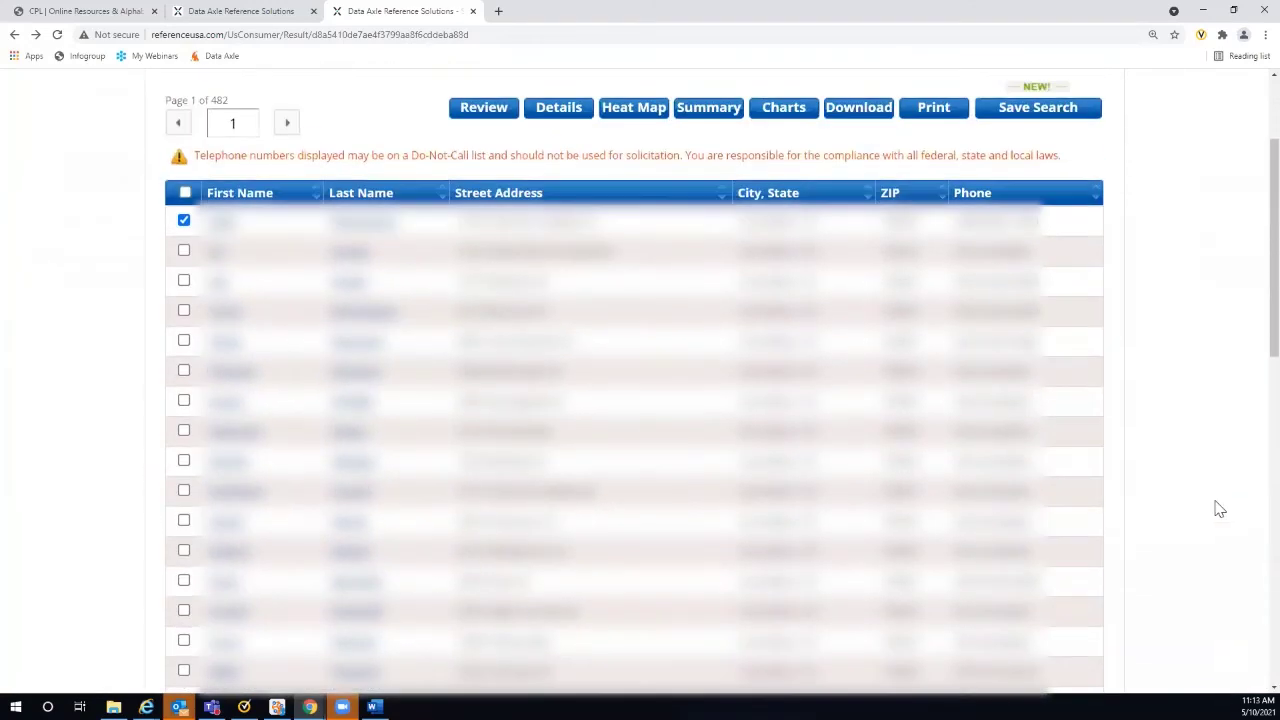
{"action": "scroll", "coordinate": [1220, 509], "scroll_direction": "up", "scroll_amount": 2}
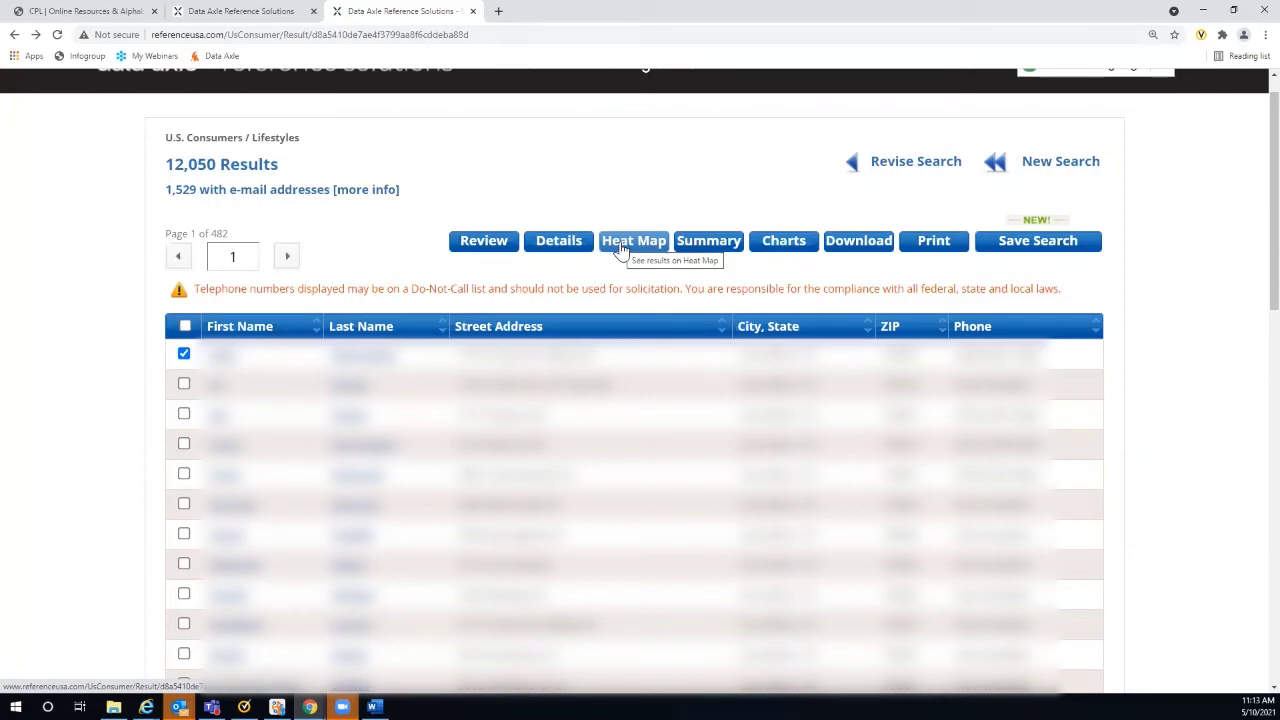
- Revise the consumer search by collapsing and deselecting the Cooking / Wine lifestyle category
{"action": "left_click", "coordinate": [897, 163]}
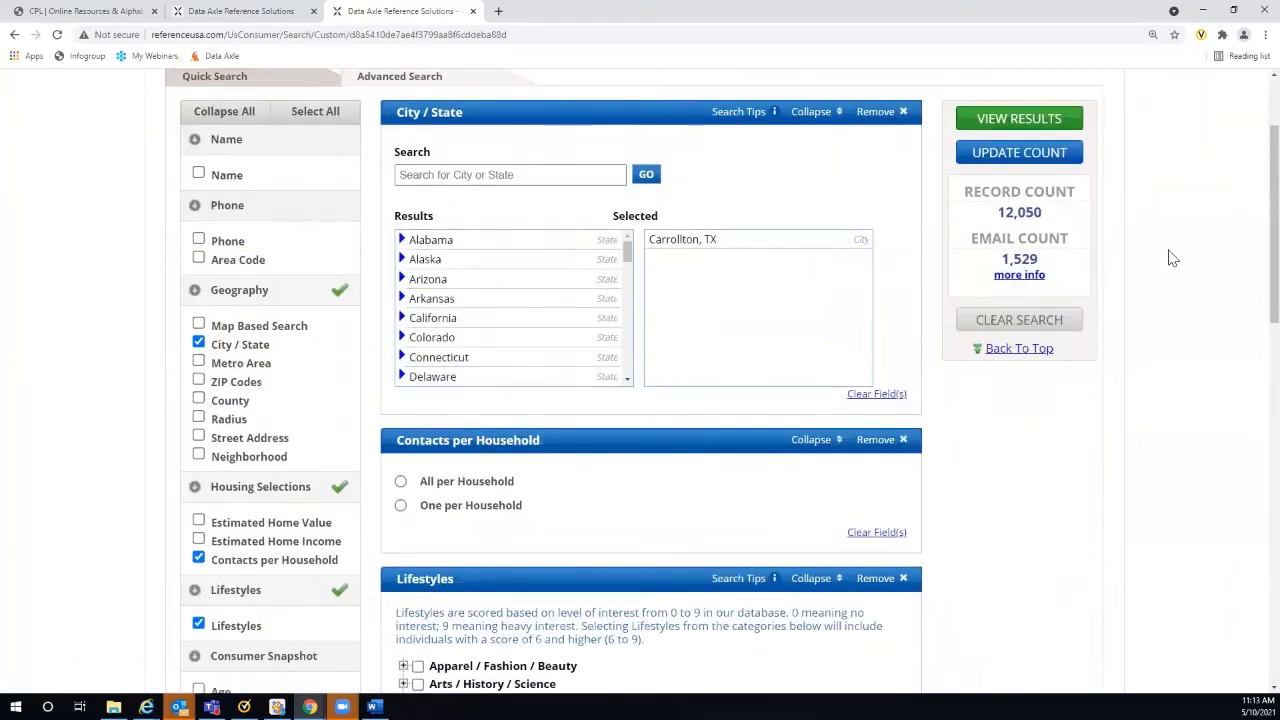
{"action": "scroll", "coordinate": [1173, 258], "scroll_direction": "down", "scroll_amount": 1}
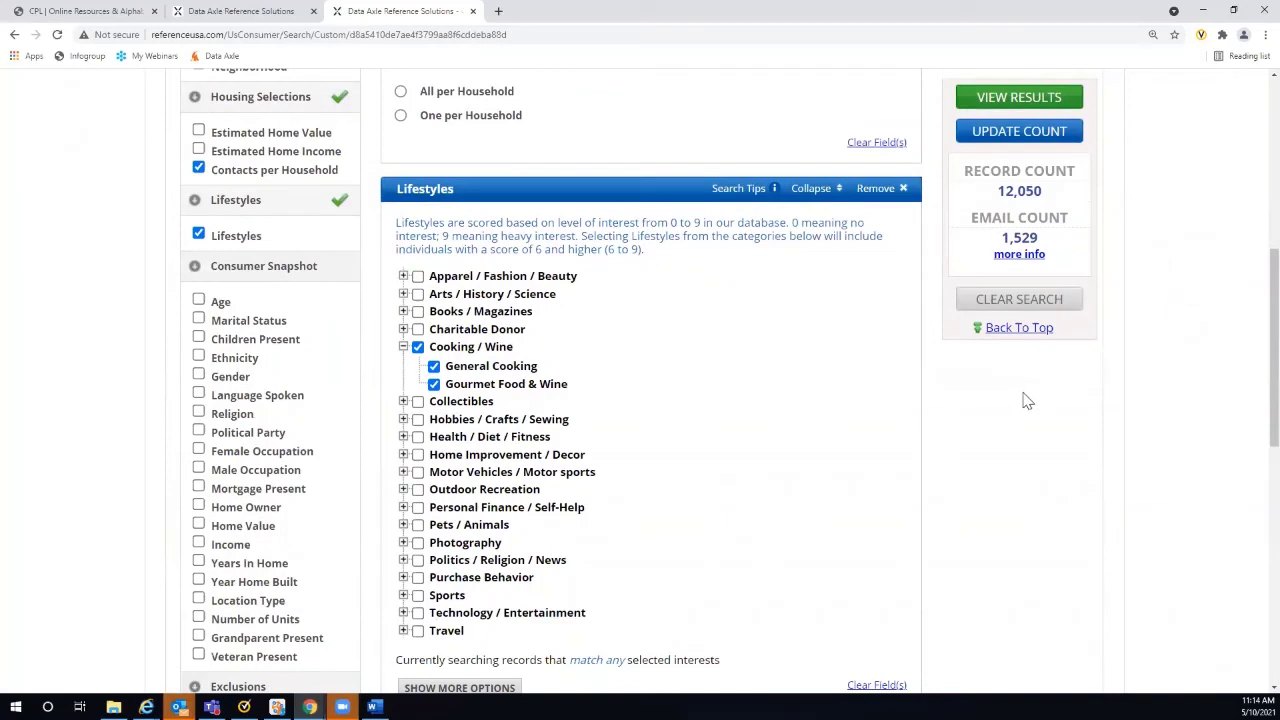
{"action": "left_click", "coordinate": [403, 347]}
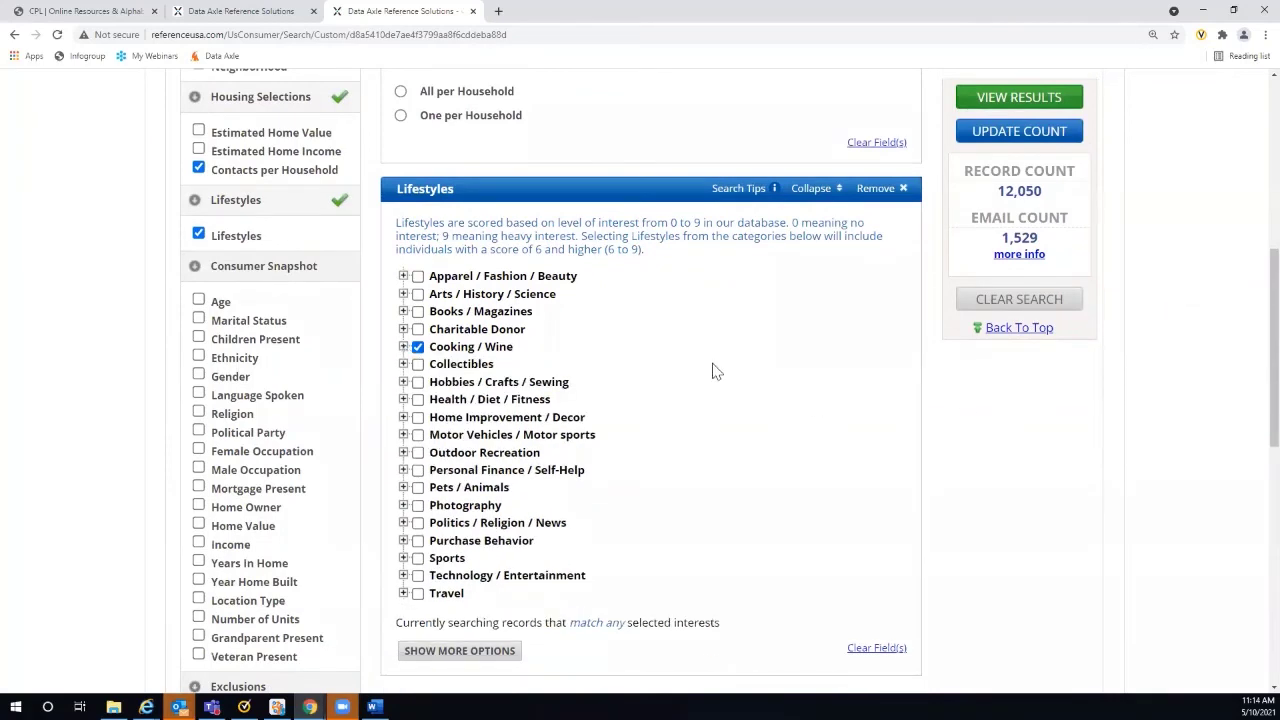
{"action": "left_click", "coordinate": [418, 347]}
- Select the Dogs interest within the Pets / Animals lifestyle category
{"action": "scroll", "coordinate": [712, 440], "scroll_direction": "down", "scroll_amount": 2}
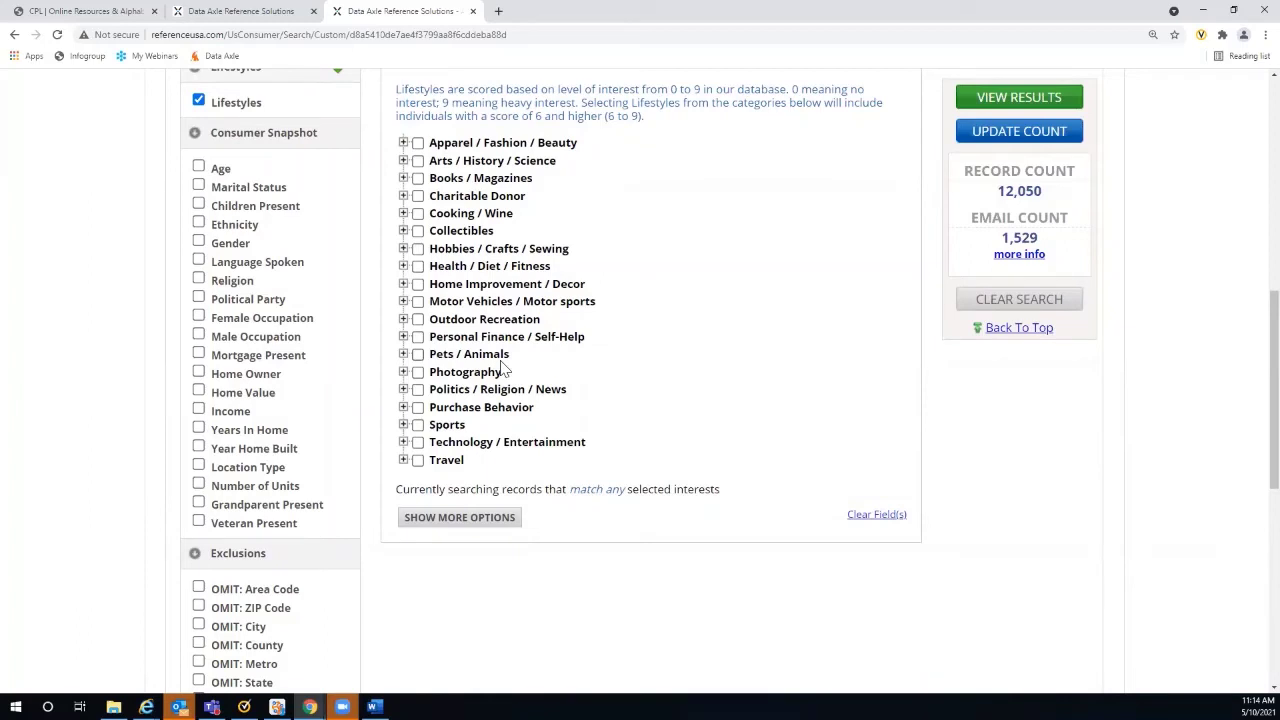
{"action": "left_click", "coordinate": [403, 355]}
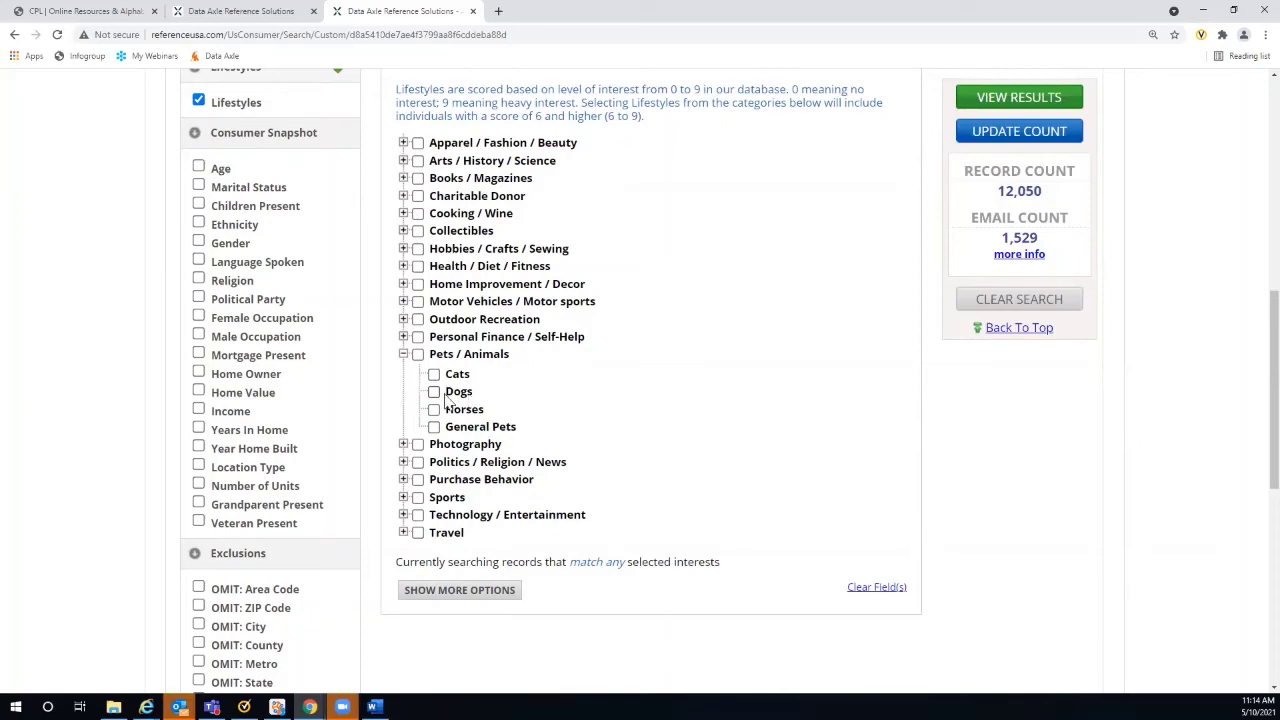
{"action": "left_click", "coordinate": [434, 393]}
- Limit the contacts to One per Household and update the record count
{"action": "scroll", "coordinate": [605, 390], "scroll_direction": "up", "scroll_amount": 2}
{"action": "scroll", "coordinate": [605, 390], "scroll_direction": "up", "scroll_amount": 2}
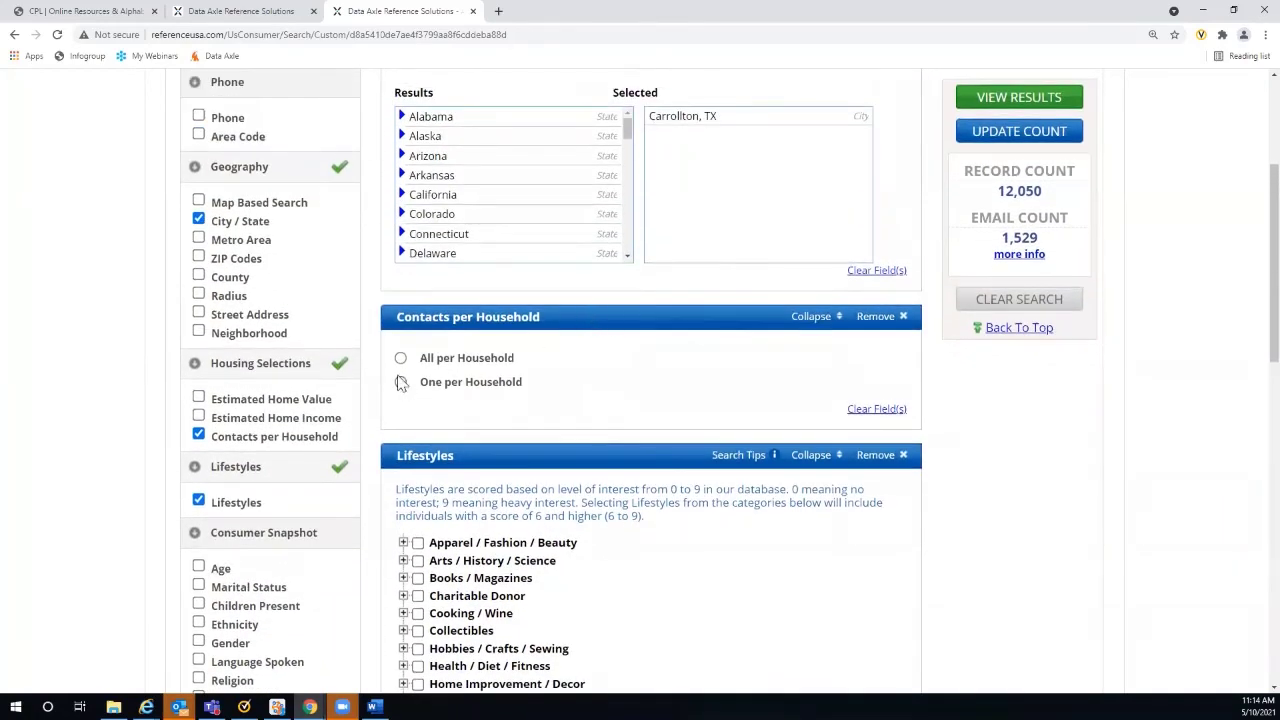
{"action": "left_click", "coordinate": [401, 383]}
{"action": "scroll", "coordinate": [620, 320], "scroll_direction": "up", "scroll_amount": 3}
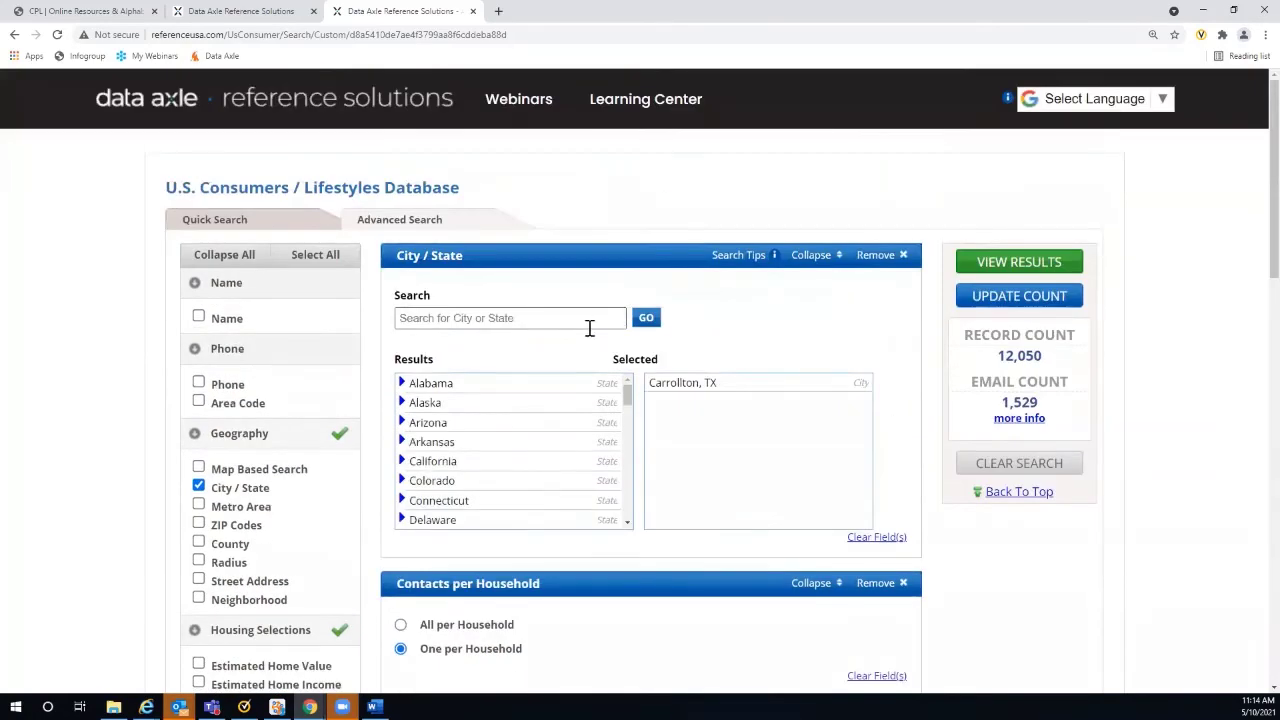
{"action": "left_click", "coordinate": [985, 300]}
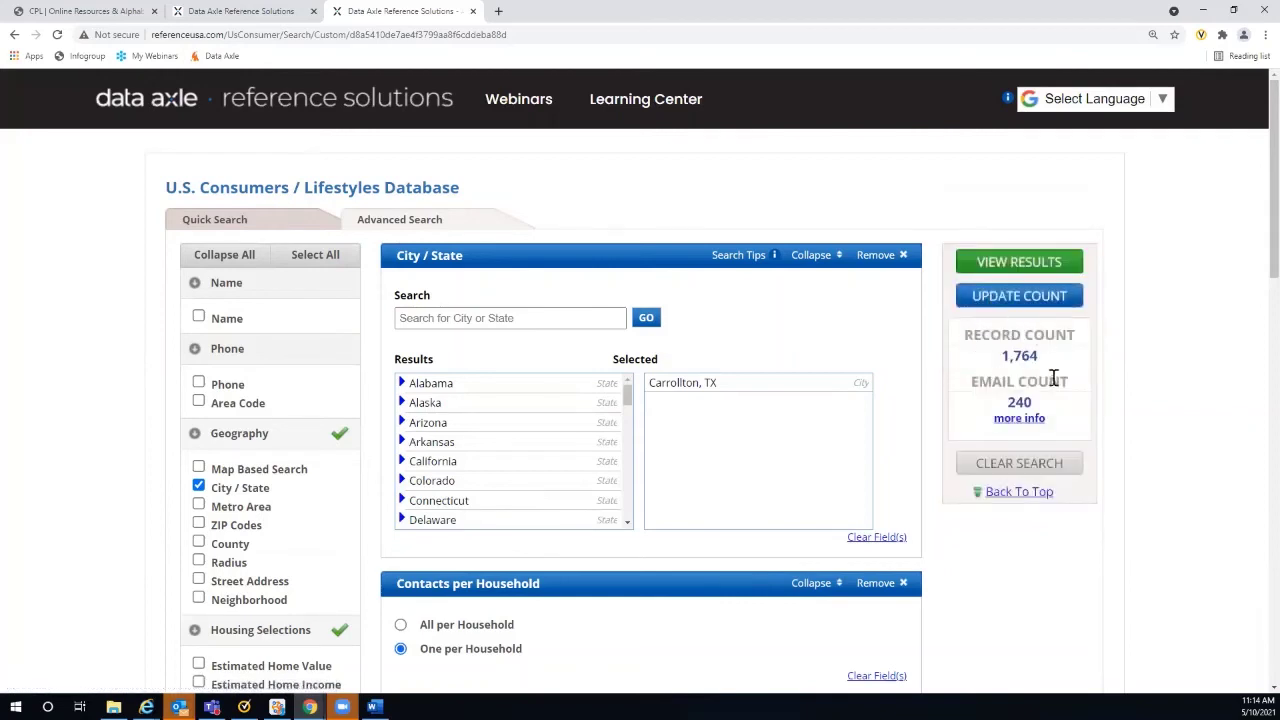
- Add the Estimated Home Income criterion from the Housing Selections to the consumer search
{"action": "scroll", "coordinate": [1182, 354], "scroll_direction": "down", "scroll_amount": 1}
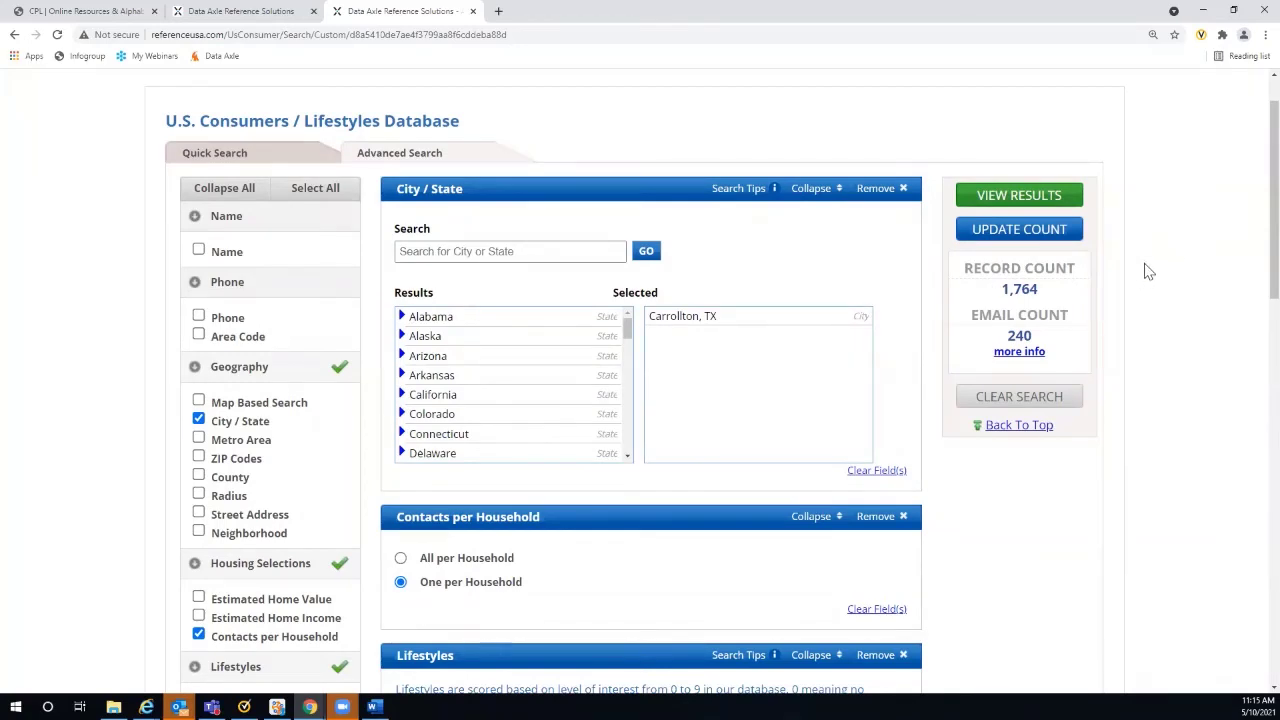
{"action": "scroll", "coordinate": [1148, 272], "scroll_direction": "down", "scroll_amount": 1}
{"action": "scroll", "coordinate": [1148, 272], "scroll_direction": "down", "scroll_amount": 1}
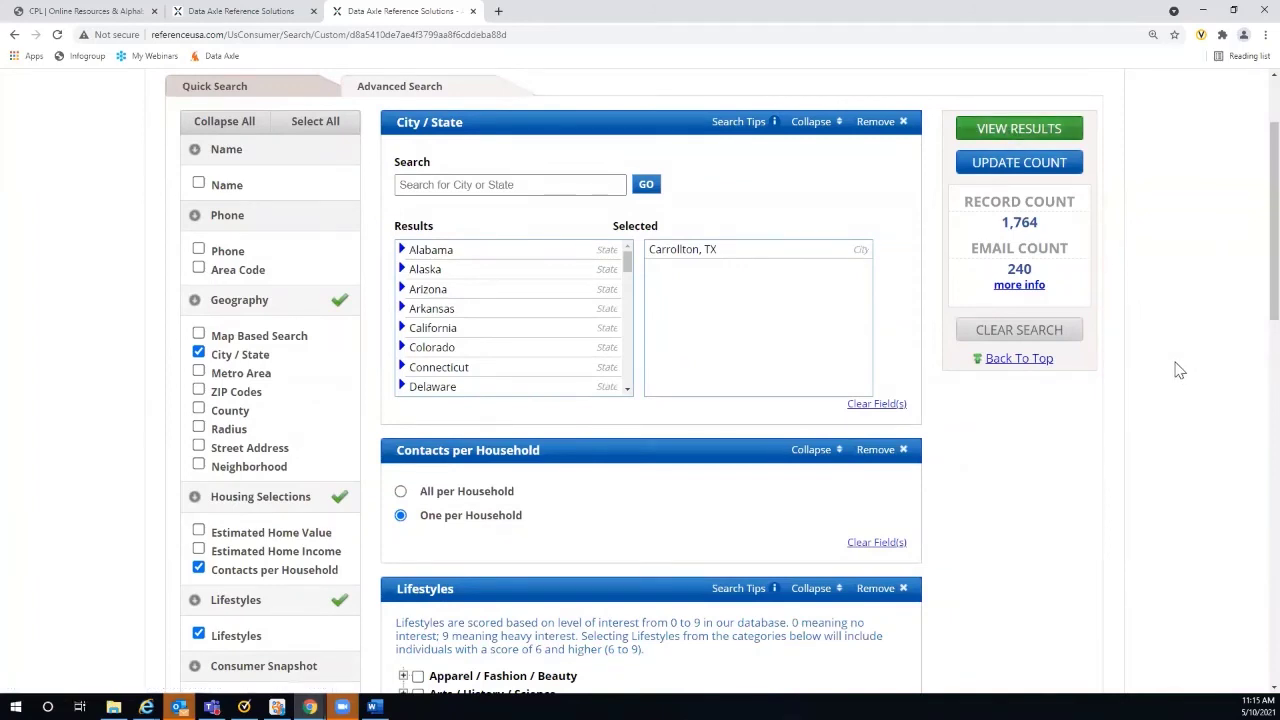
{"action": "scroll", "coordinate": [1180, 370], "scroll_direction": "down", "scroll_amount": 2}
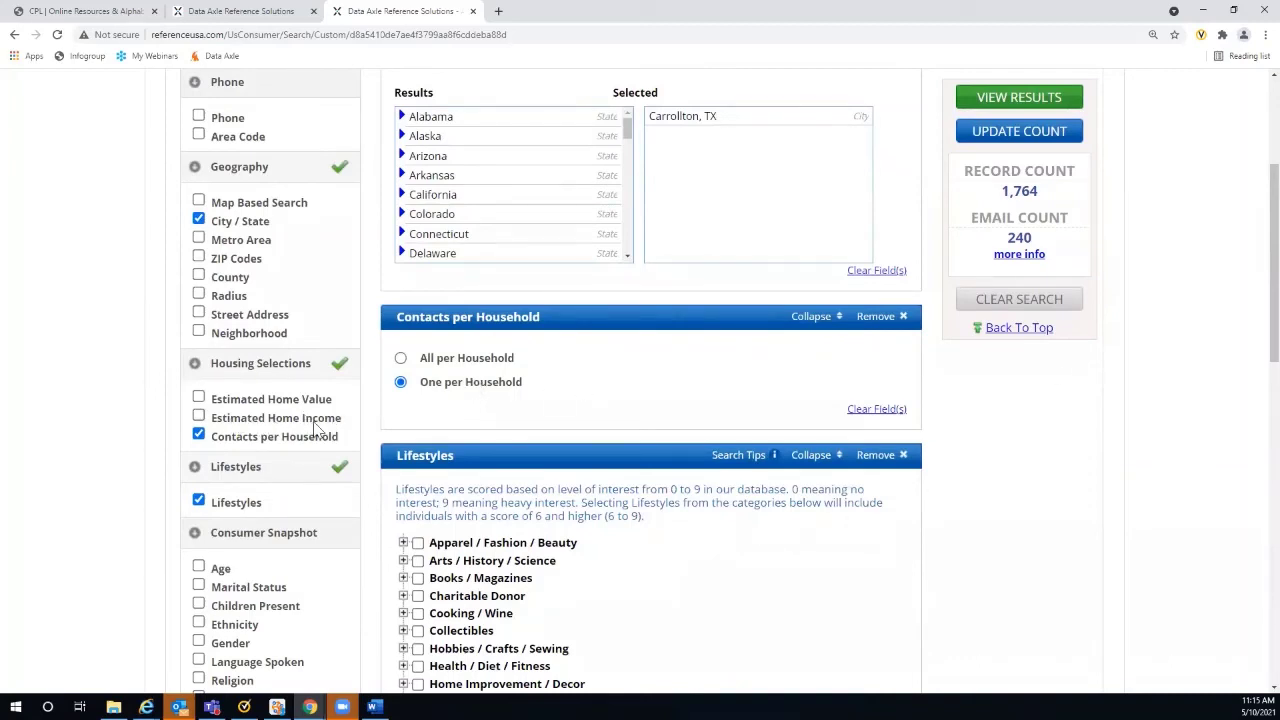
{"action": "left_click", "coordinate": [198, 417]}
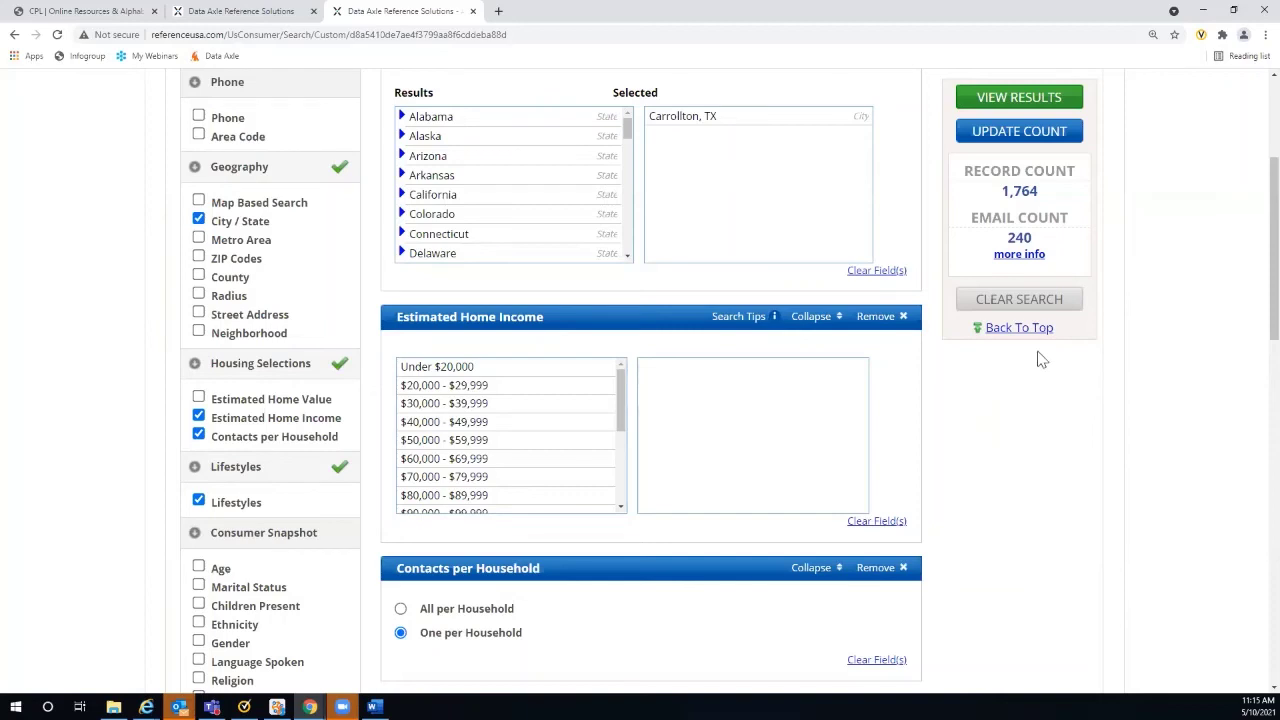
- Select all Estimated Home Income ranges from $80,000 - $89,999 through $200,000 - $249,999 and update the record count
{"action": "left_click_drag", "start_coordinate": [622, 408], "coordinate": [624, 436]}
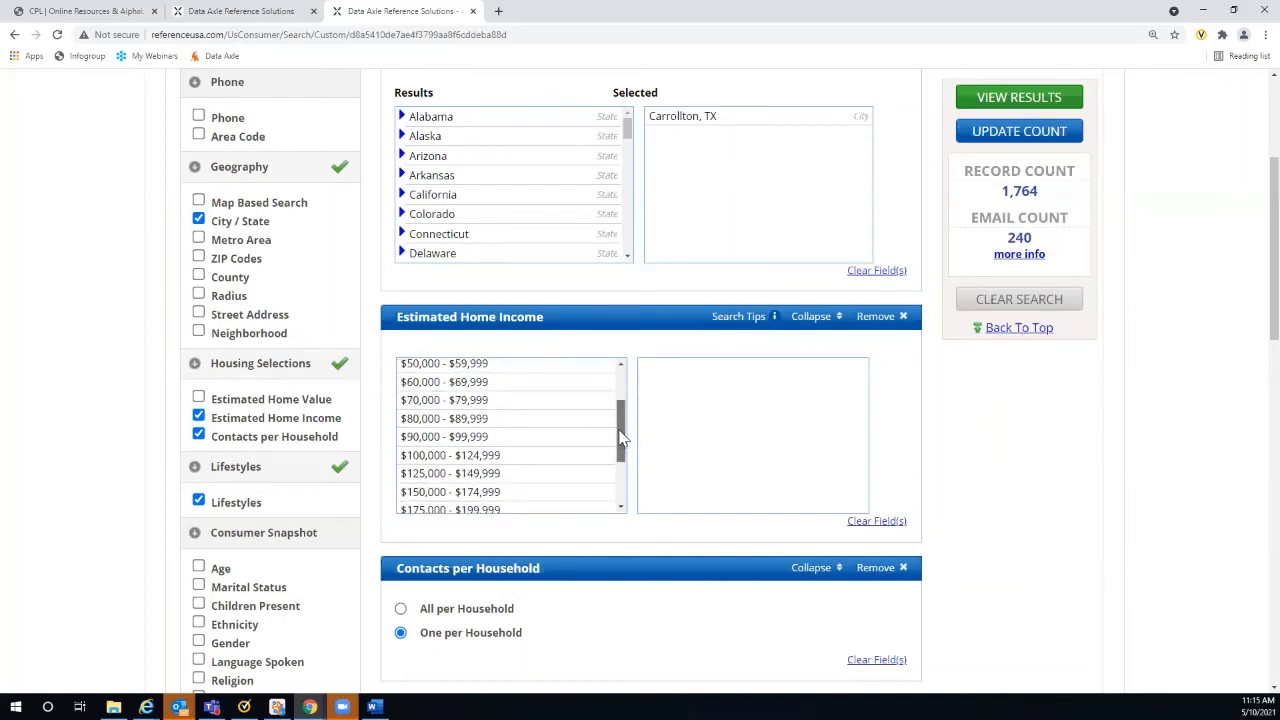
{"action": "left_click", "coordinate": [497, 420]}
{"action": "left_click", "coordinate": [528, 439]}
{"action": "left_click", "coordinate": [557, 457]}
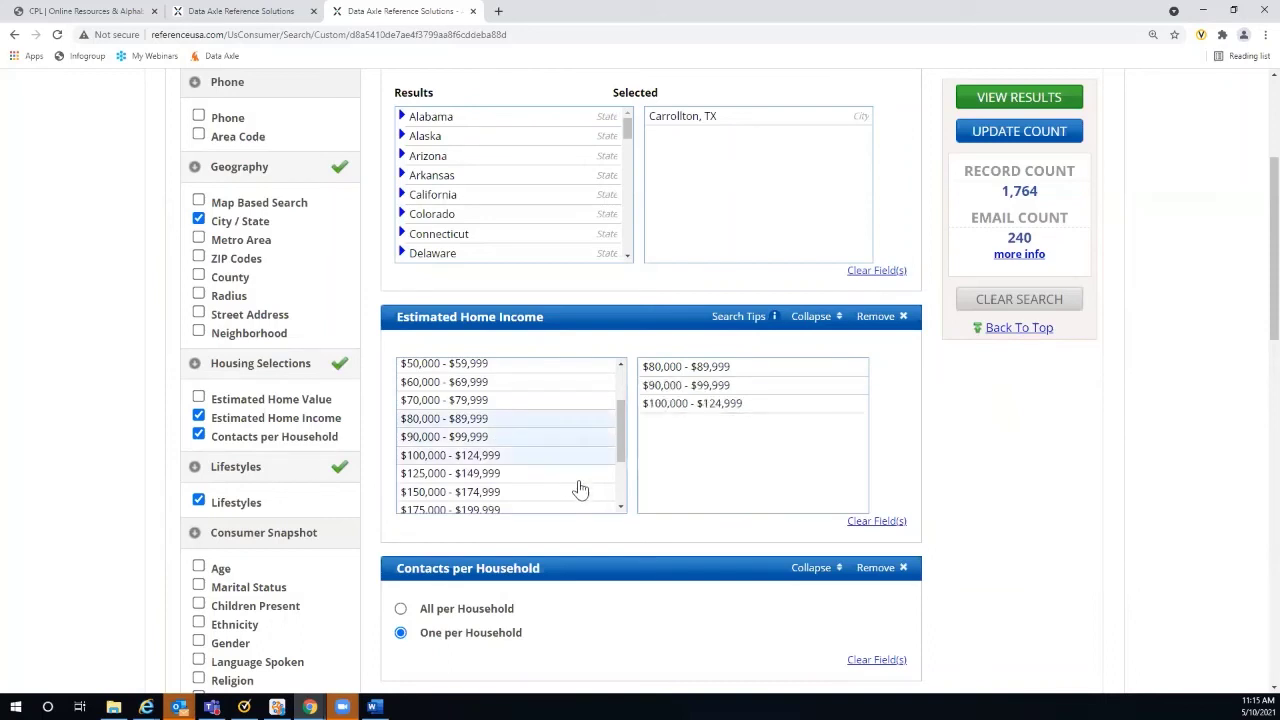
{"action": "left_click", "coordinate": [576, 476]}
{"action": "left_click", "coordinate": [582, 492]}
{"action": "scroll", "coordinate": [622, 510], "scroll_direction": "down", "scroll_amount": 2}
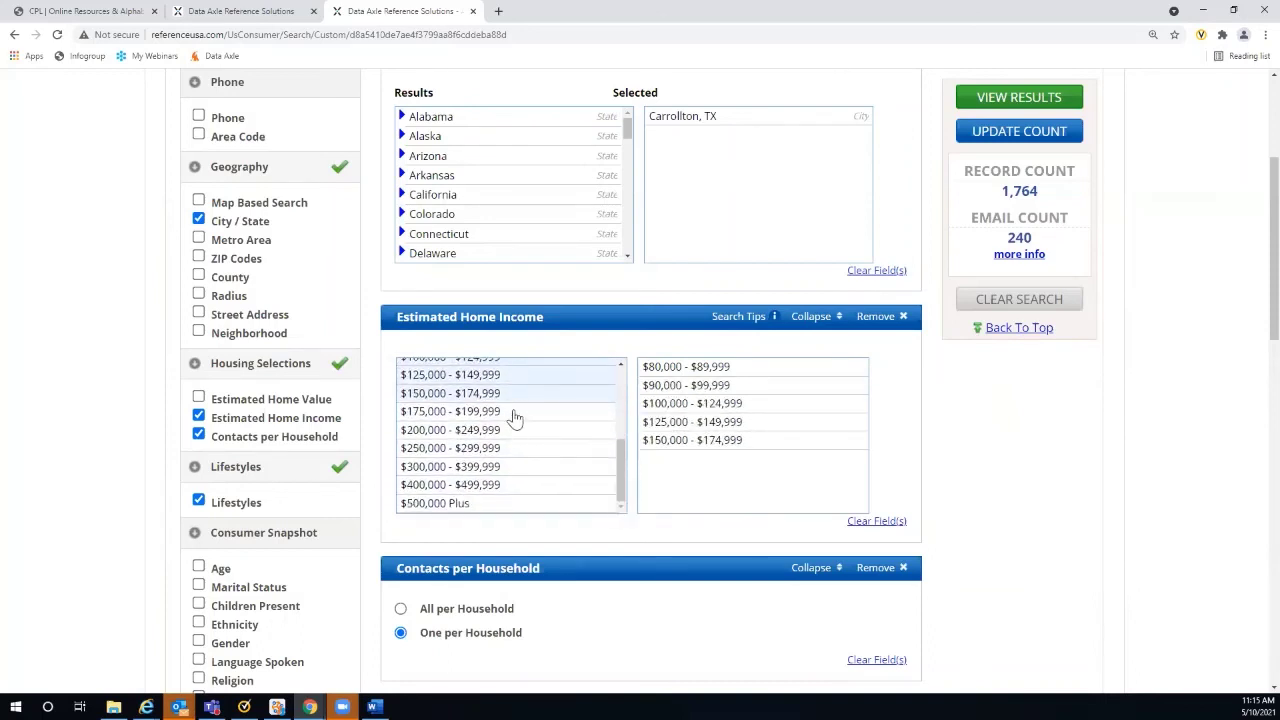
{"action": "left_click", "coordinate": [514, 417]}
{"action": "left_click", "coordinate": [540, 432]}
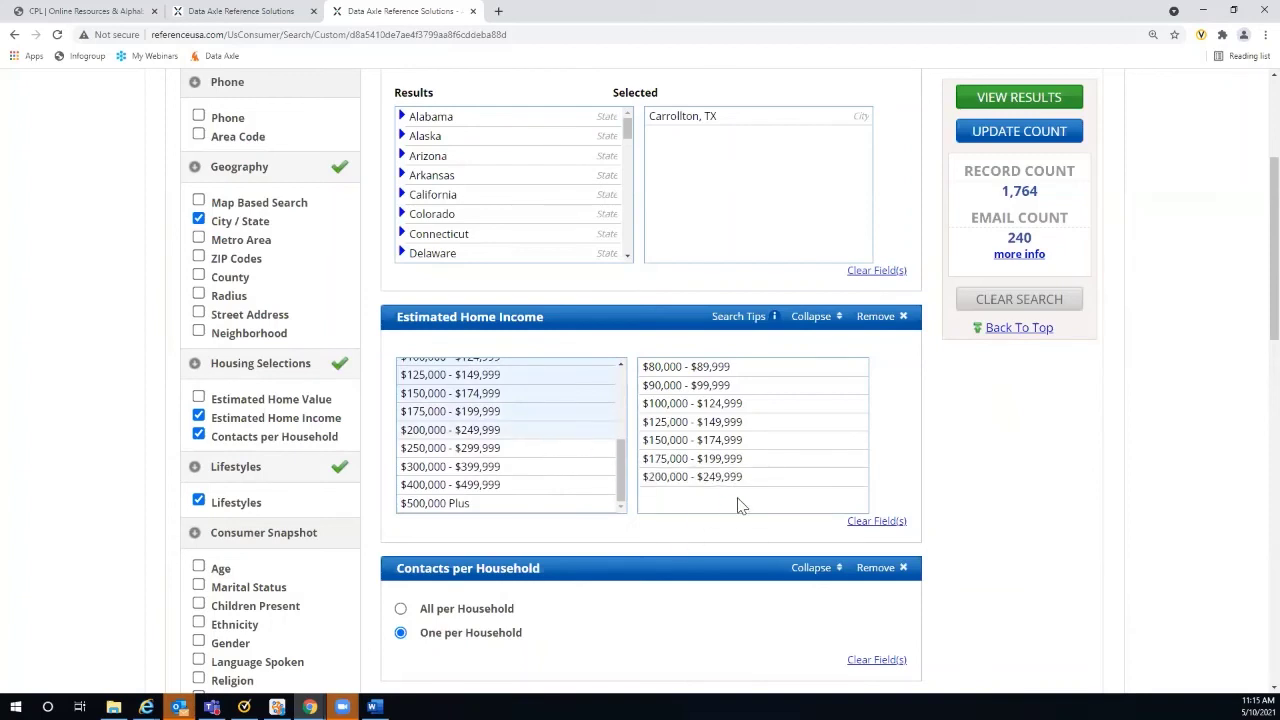
{"action": "left_click", "coordinate": [1019, 135]}
- View the results for the income-filtered dog-owner search and open the first resident's detailed record
{"action": "scroll", "coordinate": [1048, 435], "scroll_direction": "down", "scroll_amount": 1}
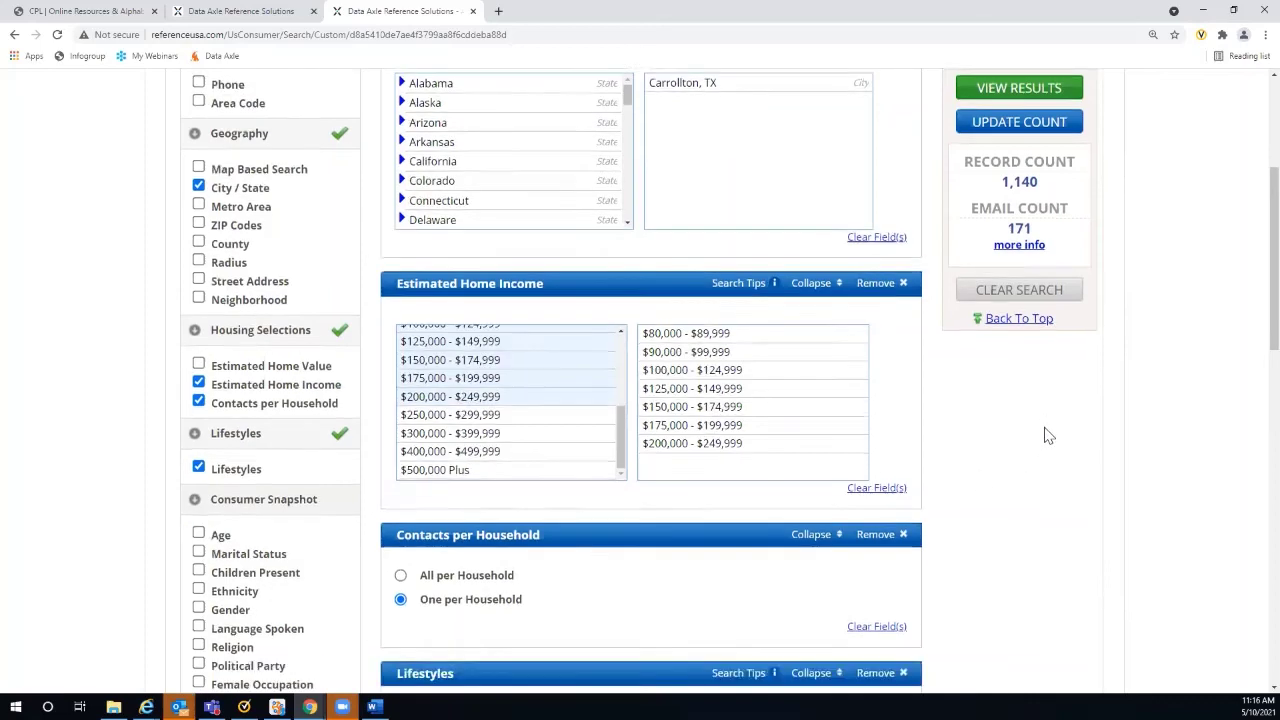
{"action": "scroll", "coordinate": [1048, 435], "scroll_direction": "down", "scroll_amount": 5}
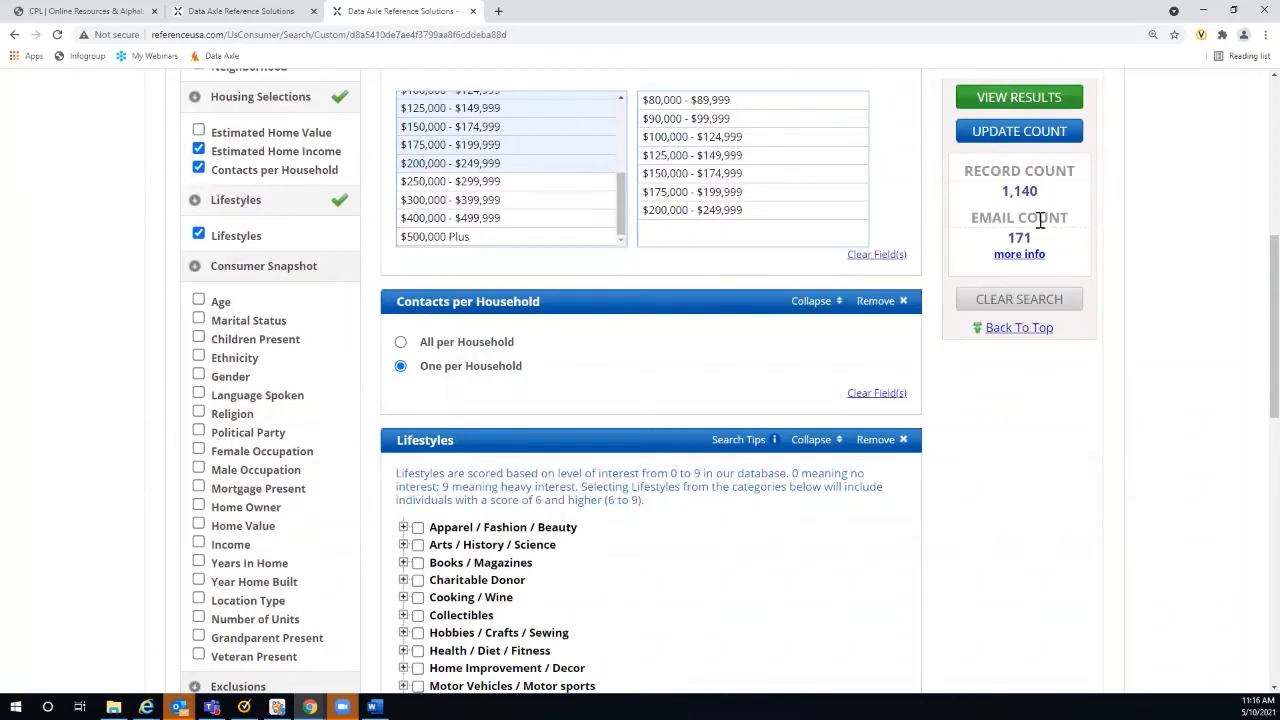
{"action": "left_click", "coordinate": [1001, 105]}
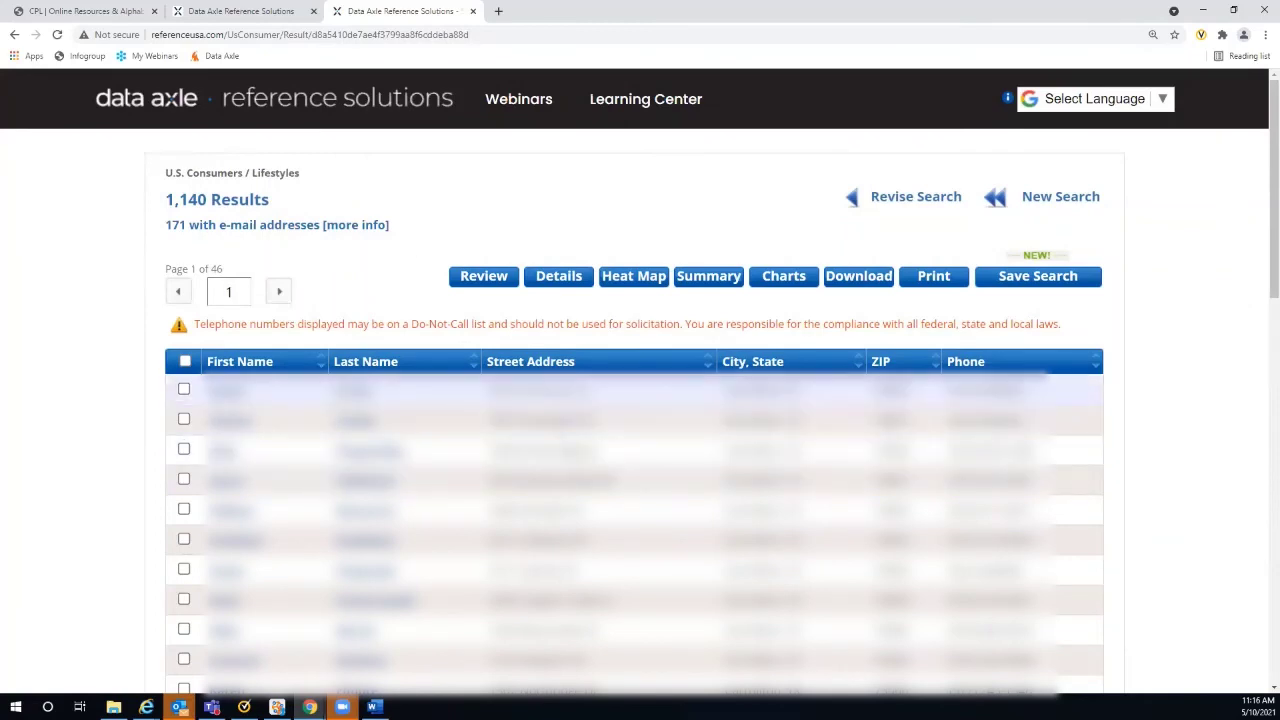
{"action": "left_click", "coordinate": [225, 390]}
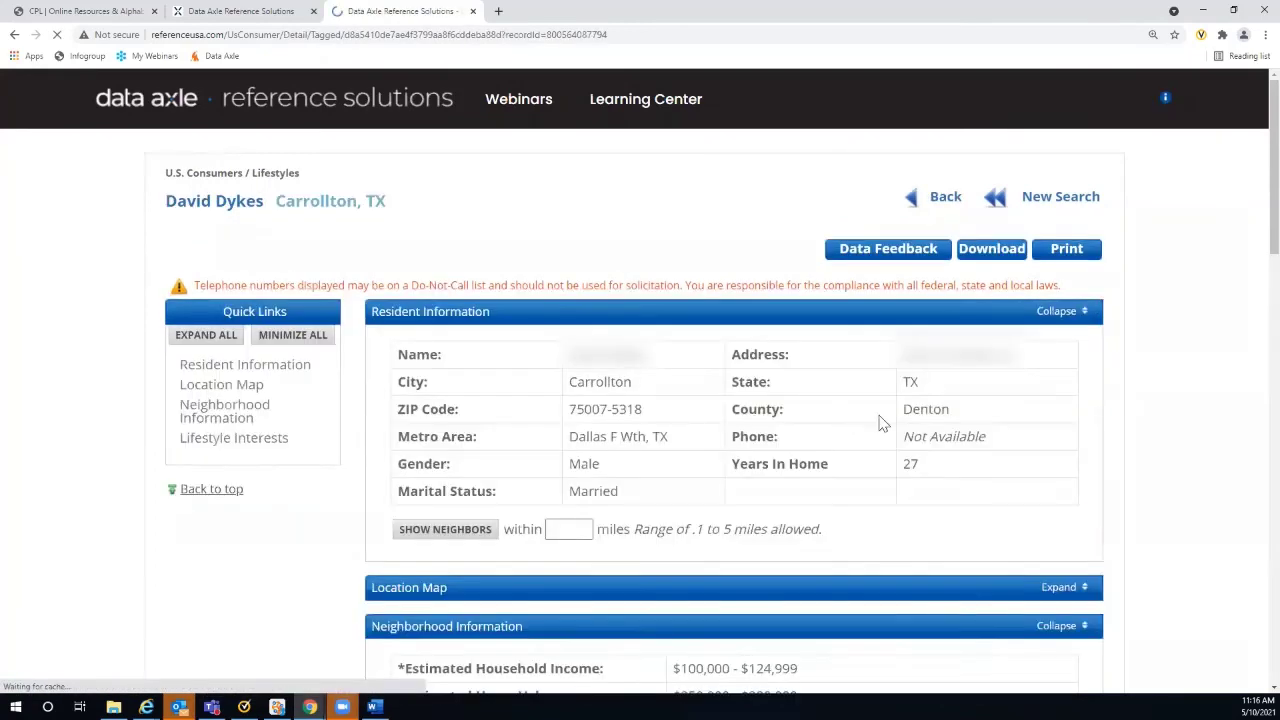
- Examine the resident's neighborhood income and home value estimates and the Lifestyle Interests, including Pets / Animals
{"action": "scroll", "coordinate": [1253, 337], "scroll_direction": "down", "scroll_amount": 1}
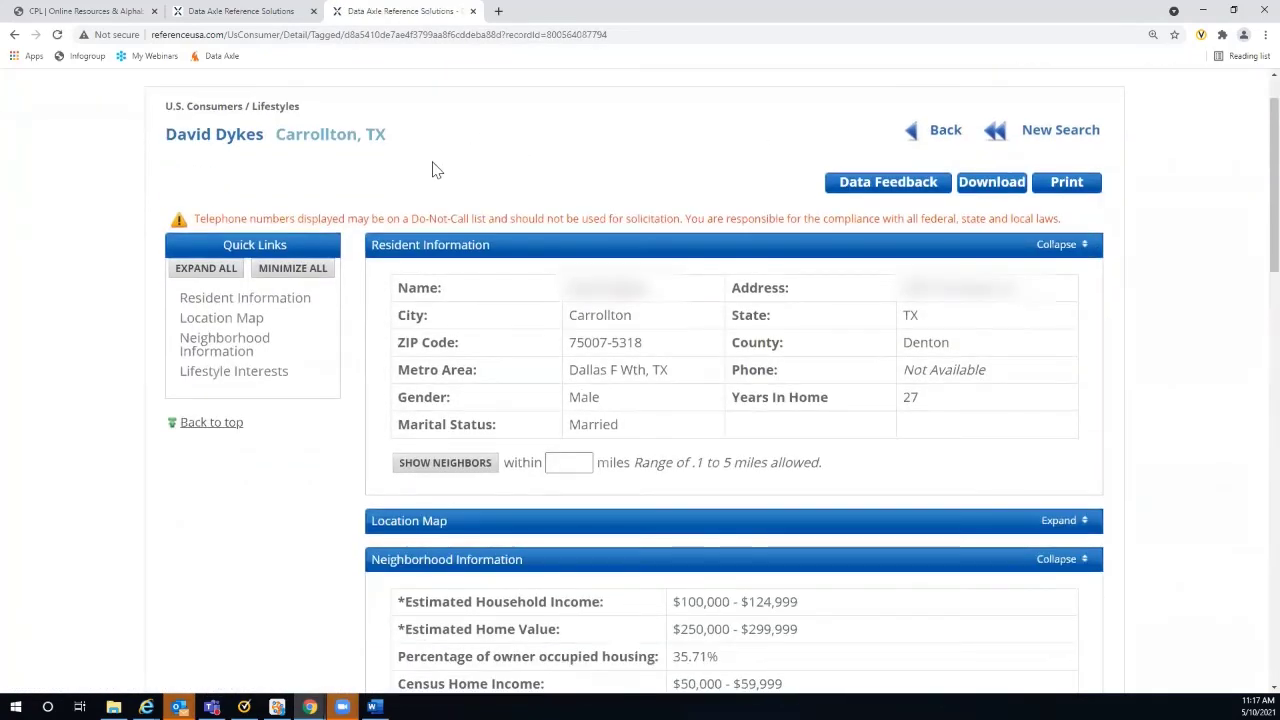
{"action": "scroll", "coordinate": [1110, 400], "scroll_direction": "down", "scroll_amount": 4}
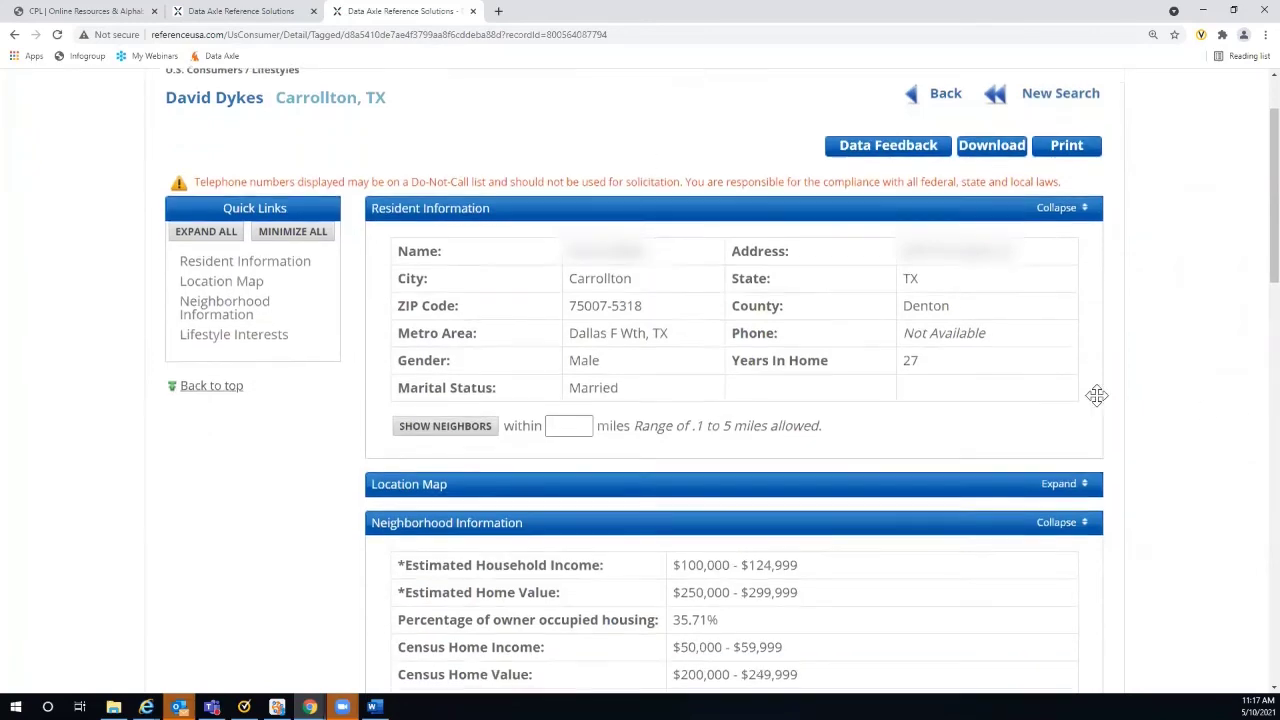
{"action": "scroll", "coordinate": [1120, 403], "scroll_direction": "down", "scroll_amount": 1}
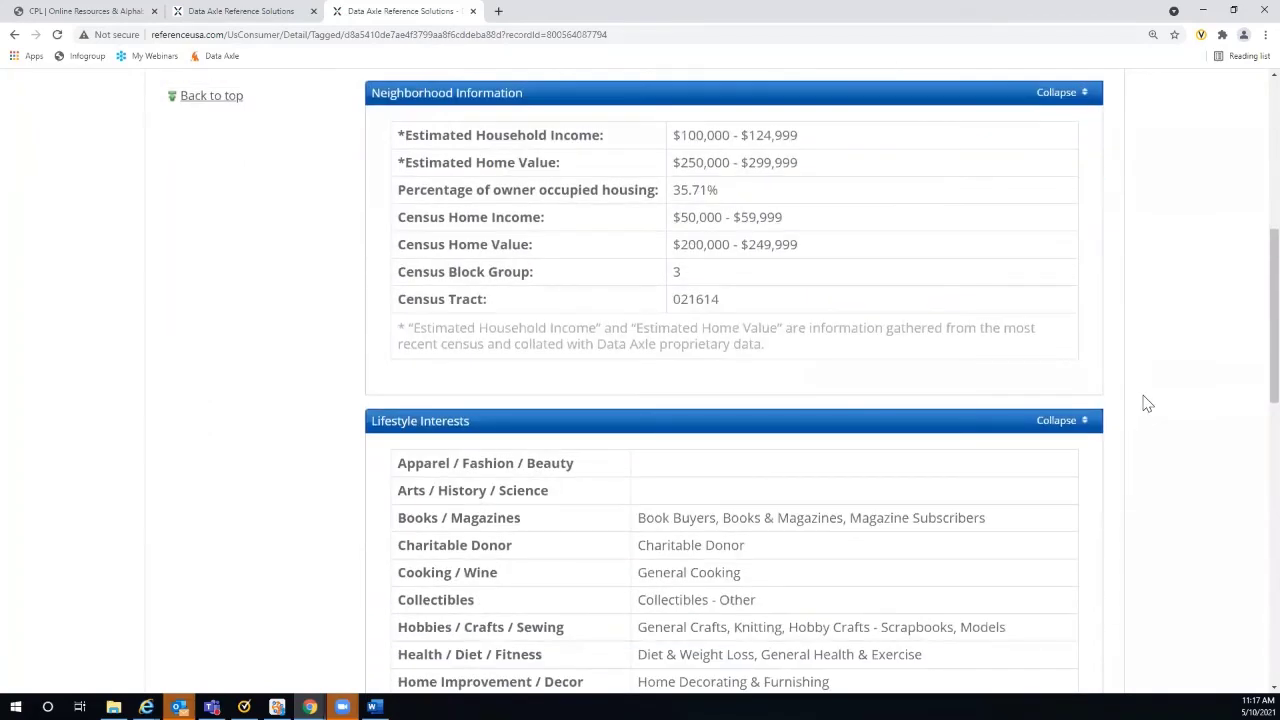
{"action": "scroll", "coordinate": [1147, 403], "scroll_direction": "down", "scroll_amount": 3}
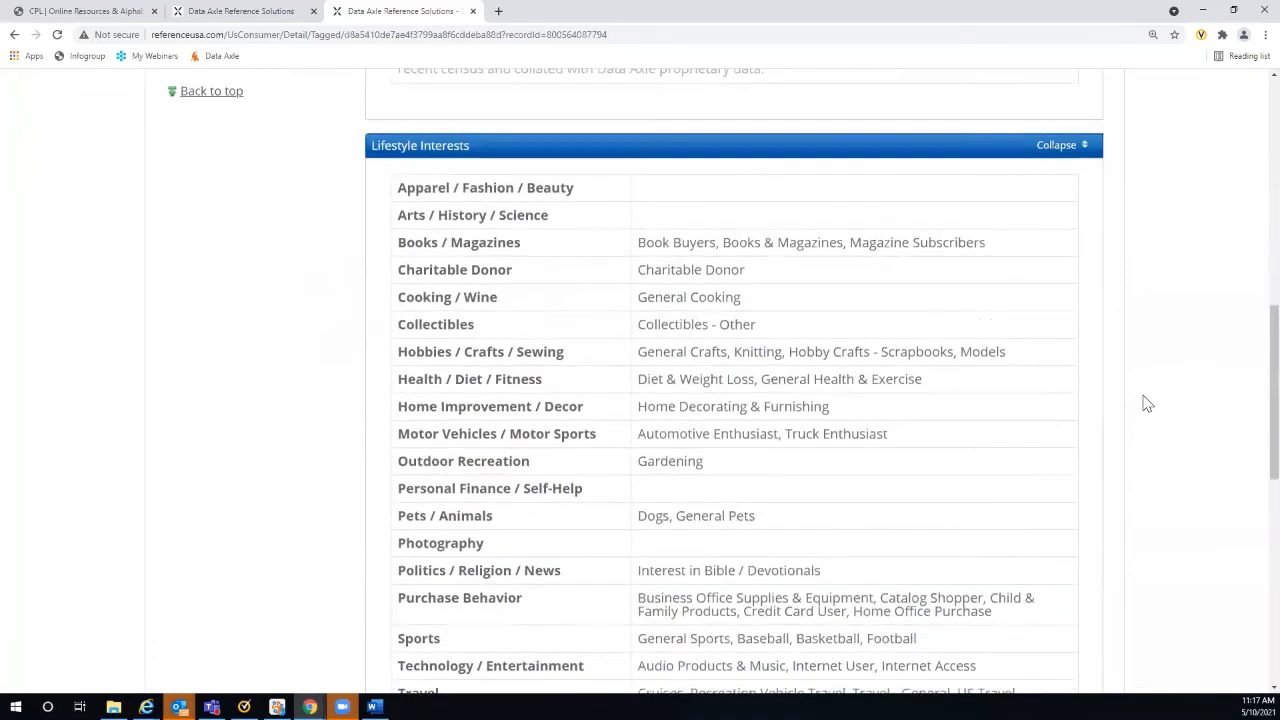
{"action": "scroll", "coordinate": [1147, 403], "scroll_direction": "down", "scroll_amount": 4}
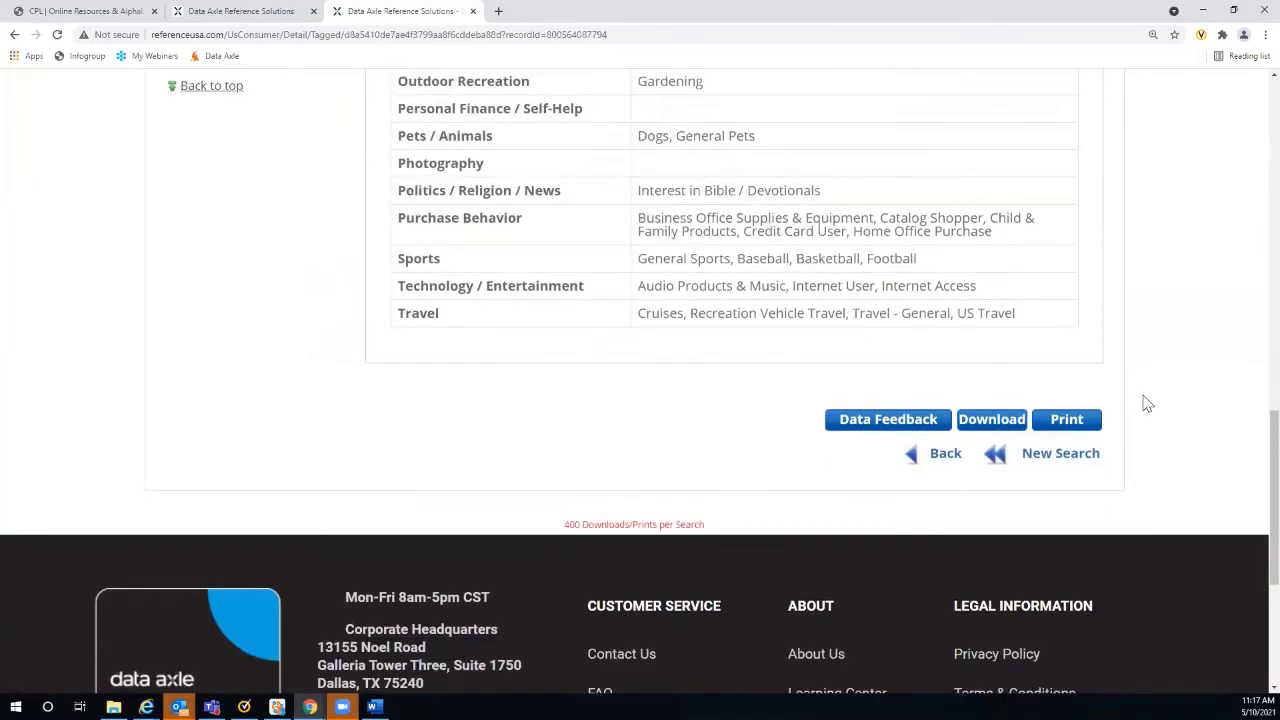
{"action": "scroll", "coordinate": [1135, 399], "scroll_direction": "up", "scroll_amount": 5}
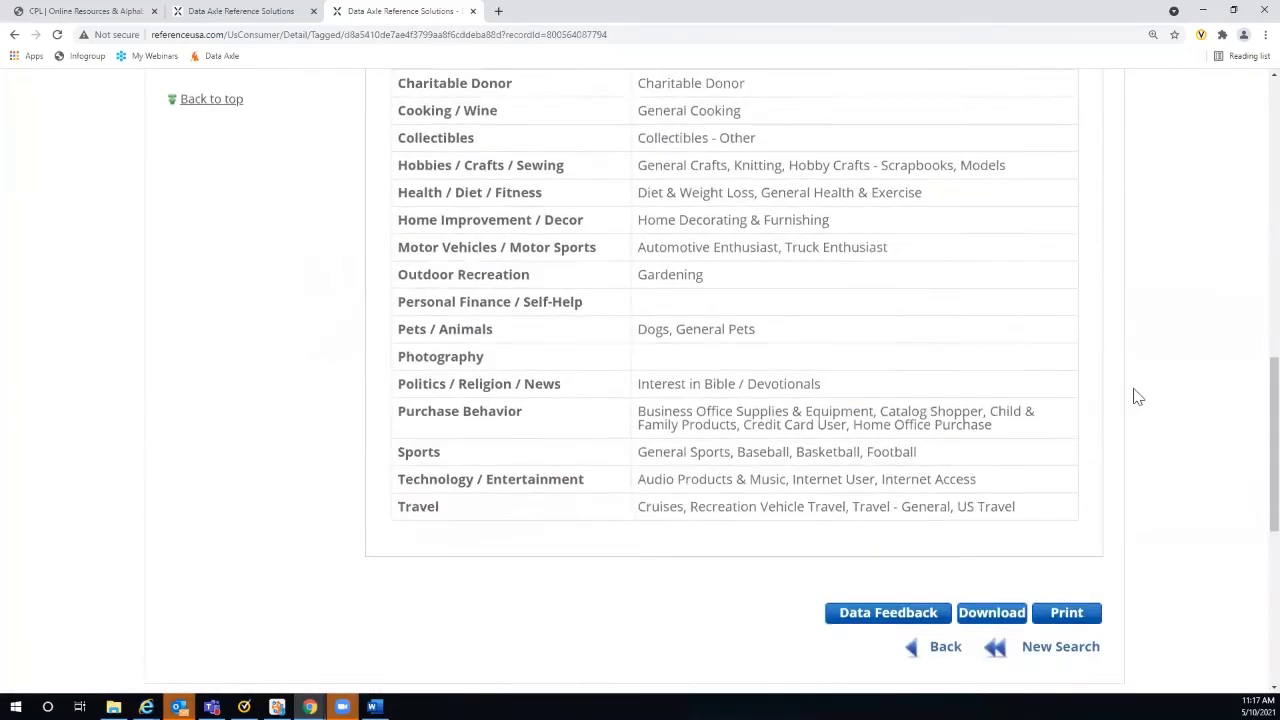
{"action": "scroll", "coordinate": [1137, 397], "scroll_direction": "up", "scroll_amount": 7}
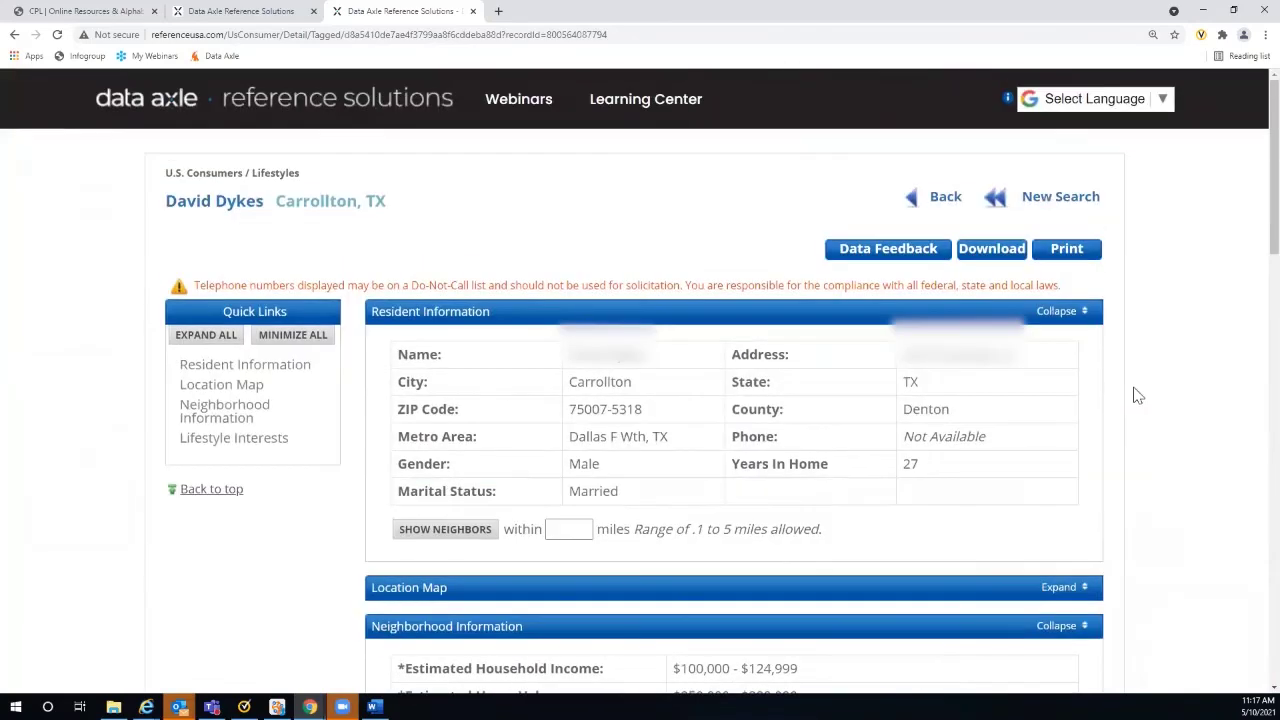
- Return to revising the search and add the Age, Marital Status and Children Present criteria from the Consumer Snapshot
{"action": "left_click", "coordinate": [940, 200]}
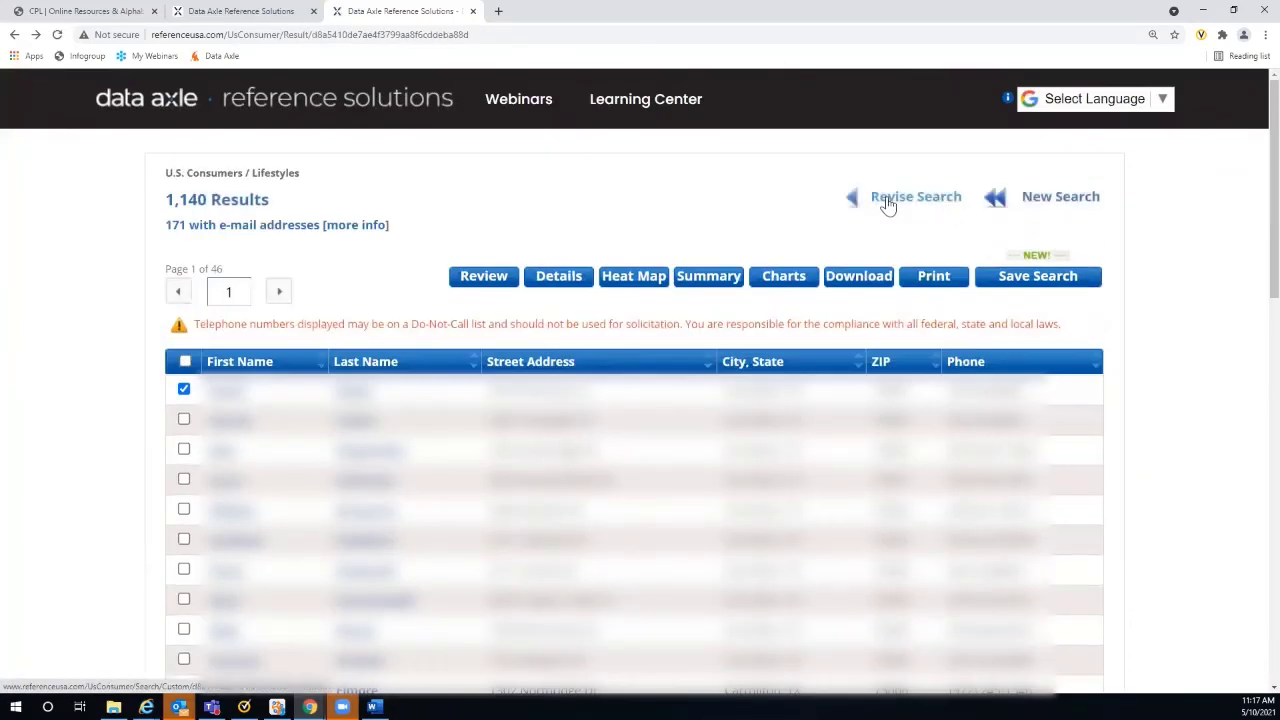
{"action": "left_click", "coordinate": [888, 201]}
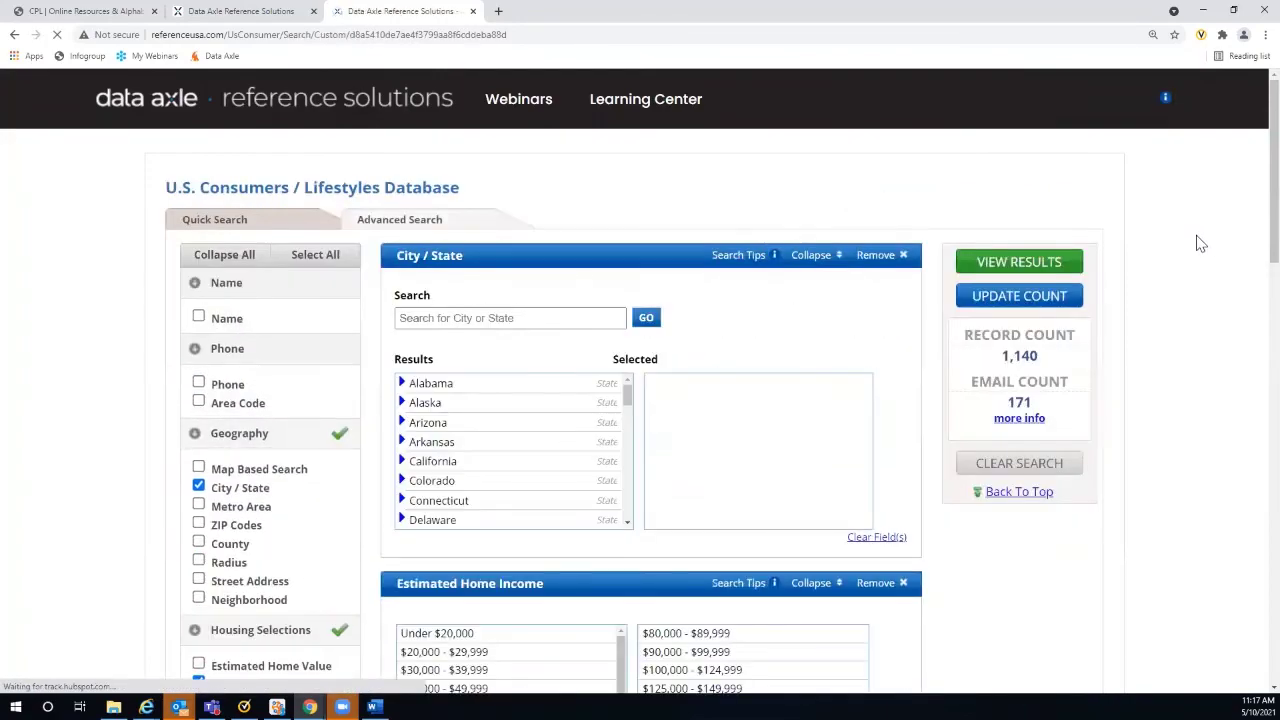
{"action": "scroll", "coordinate": [1195, 244], "scroll_direction": "down", "scroll_amount": 6}
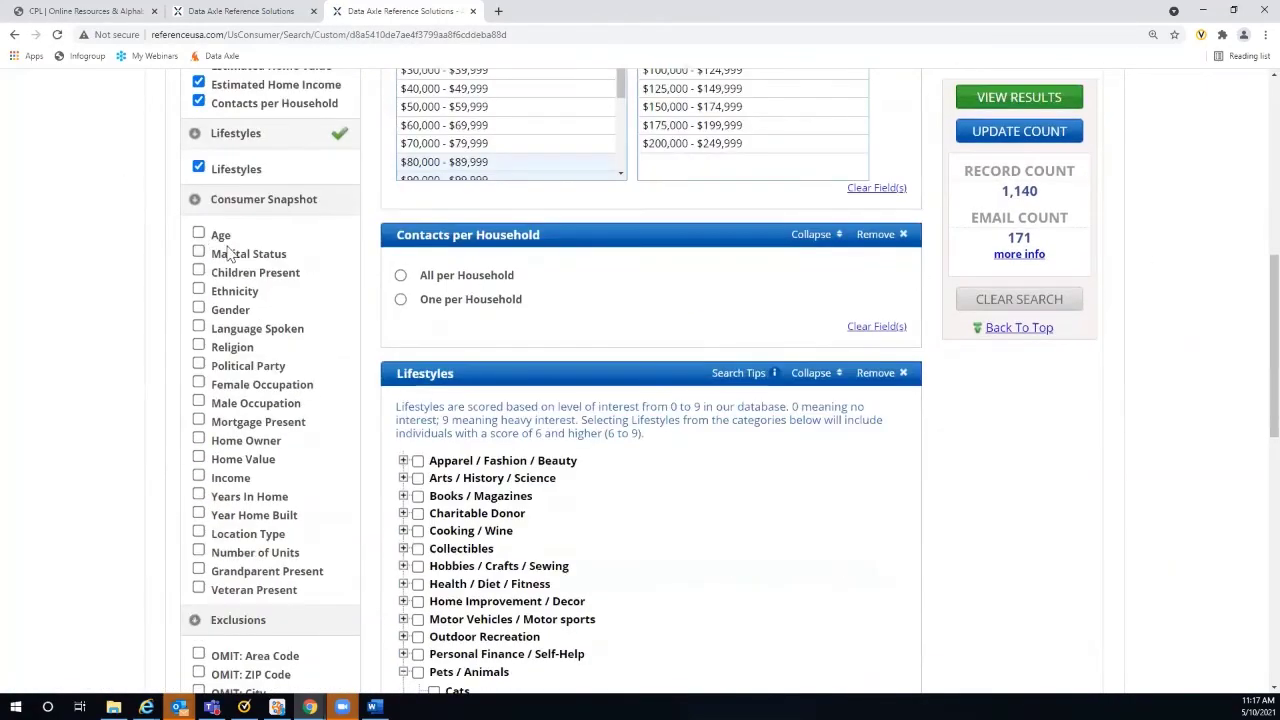
{"action": "left_click", "coordinate": [199, 235]}
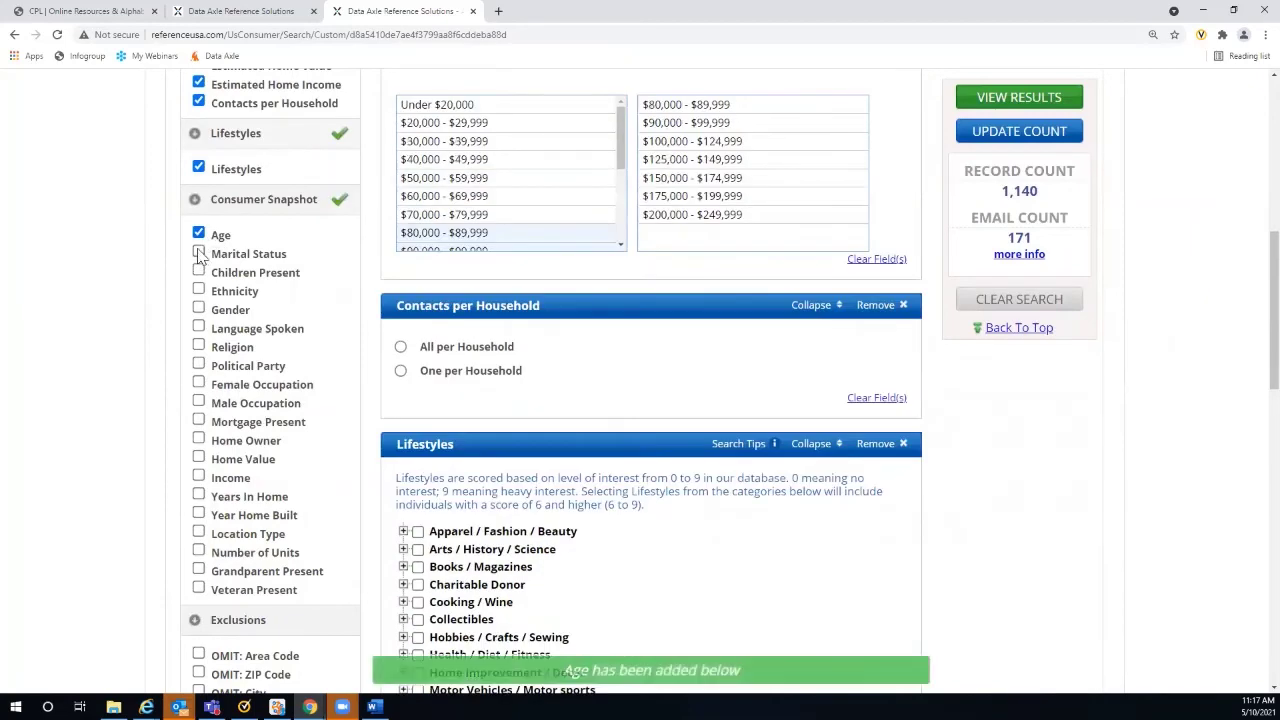
{"action": "left_click", "coordinate": [198, 253]}
{"action": "left_click", "coordinate": [198, 271]}
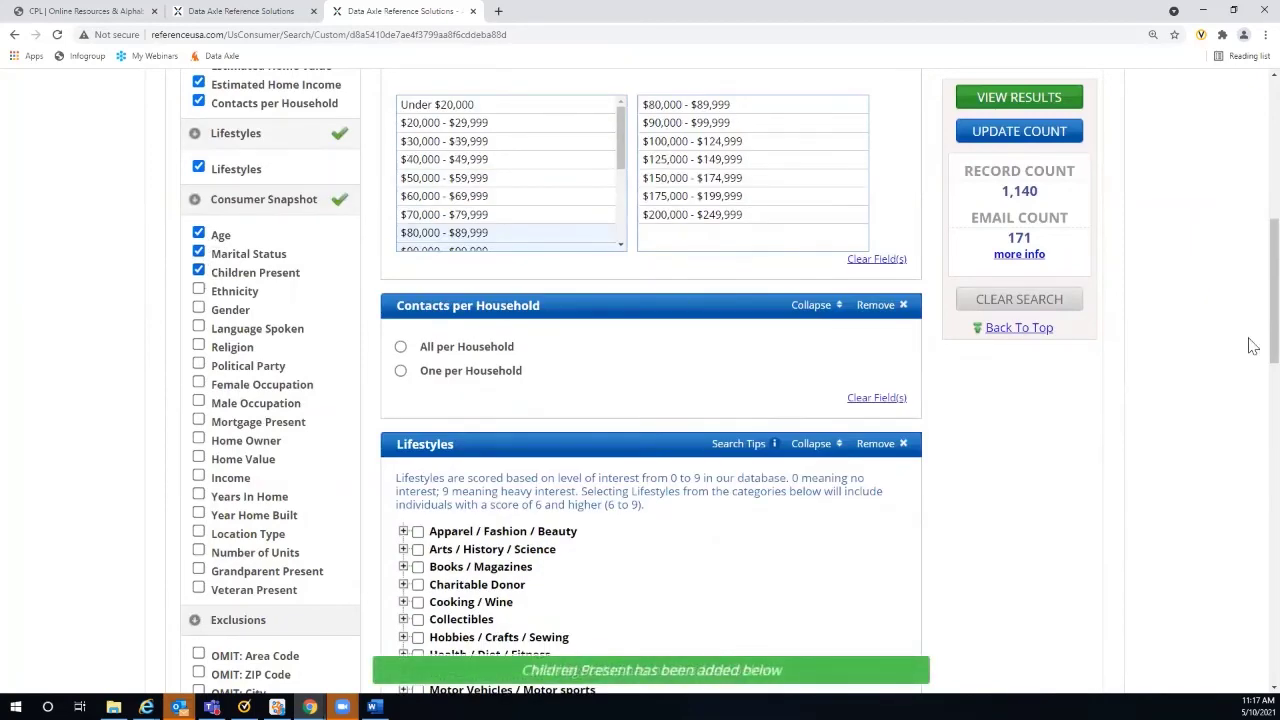
- Restrict the search to married consumers in the age ranges 25 - 29 through 45 - 49 with children present, and update the count
{"action": "scroll", "coordinate": [1253, 339], "scroll_direction": "down", "scroll_amount": 4}
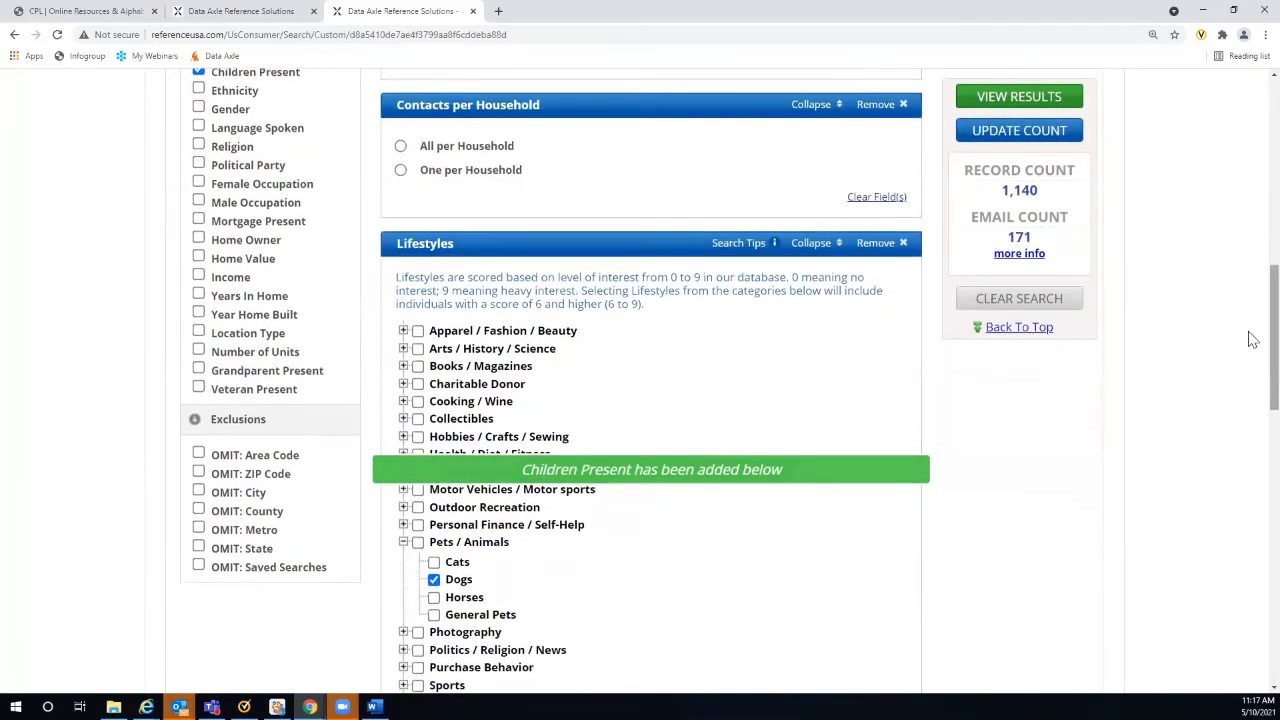
{"action": "scroll", "coordinate": [1251, 340], "scroll_direction": "down", "scroll_amount": 4}
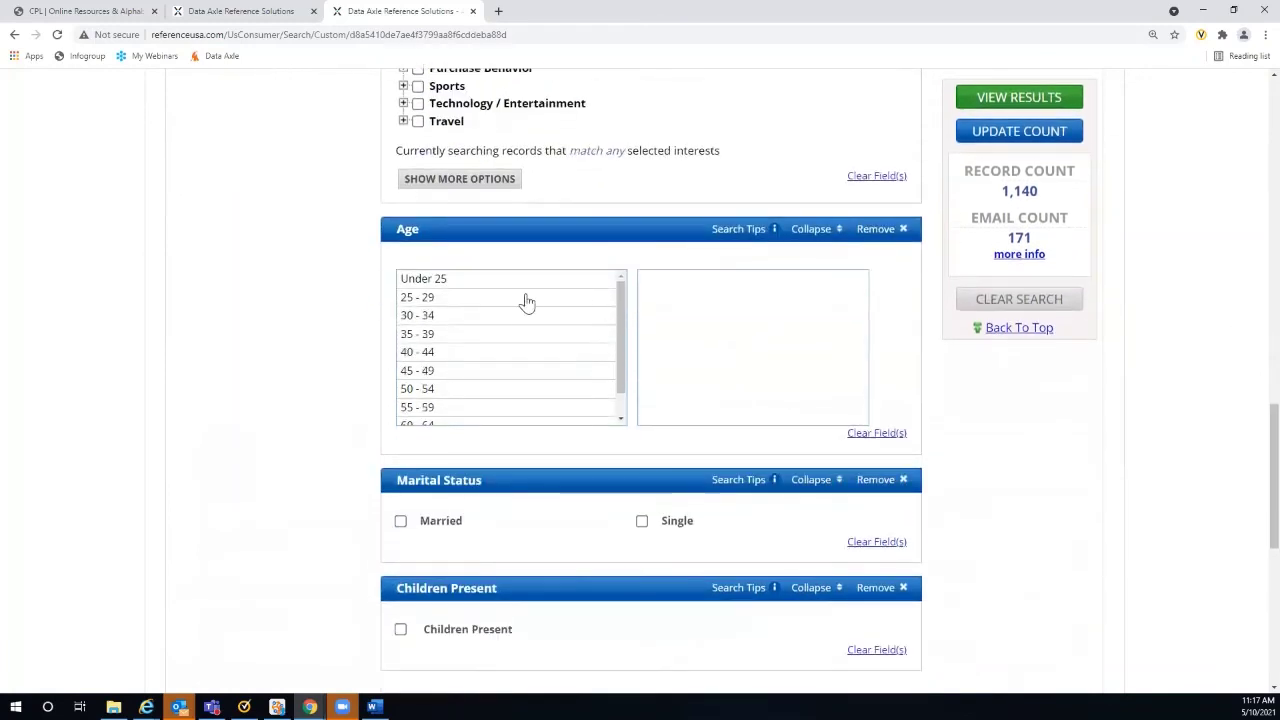
{"action": "left_click_drag", "start_coordinate": [520, 306], "coordinate": [548, 380]}
{"action": "scroll", "coordinate": [1050, 411], "scroll_direction": "down", "scroll_amount": 2}
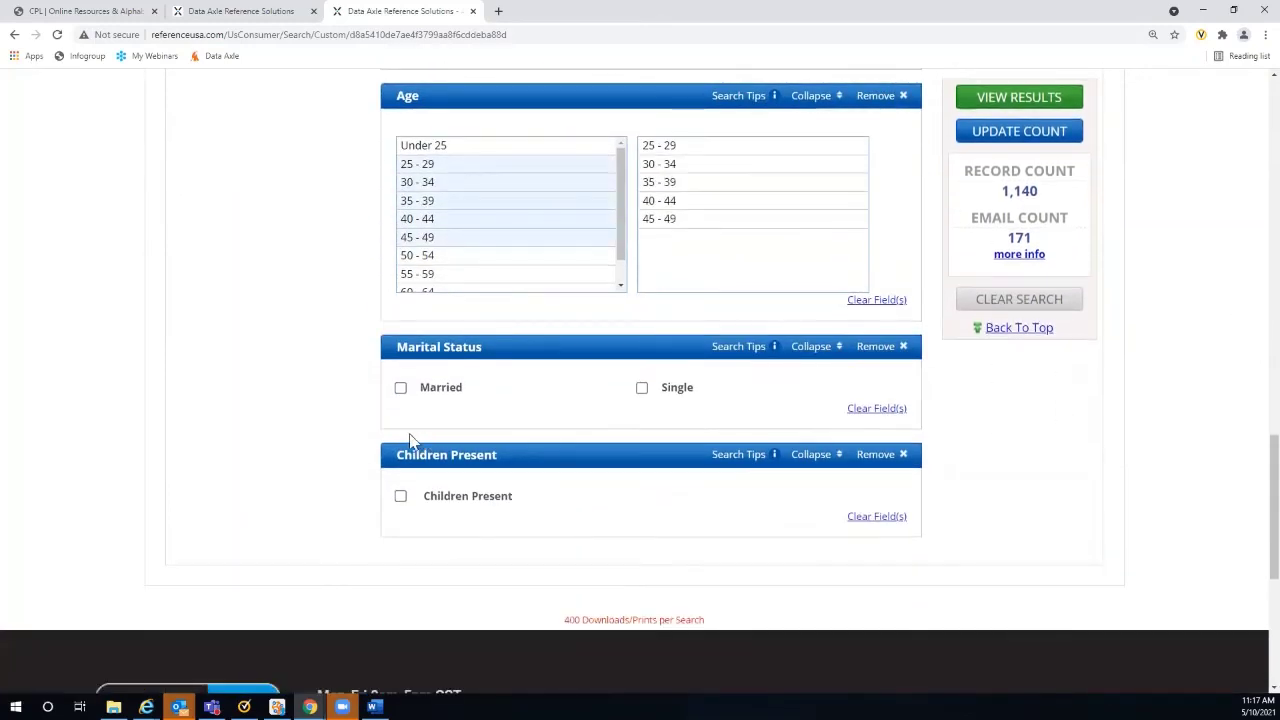
{"action": "left_click", "coordinate": [401, 389]}
{"action": "left_click", "coordinate": [401, 497]}
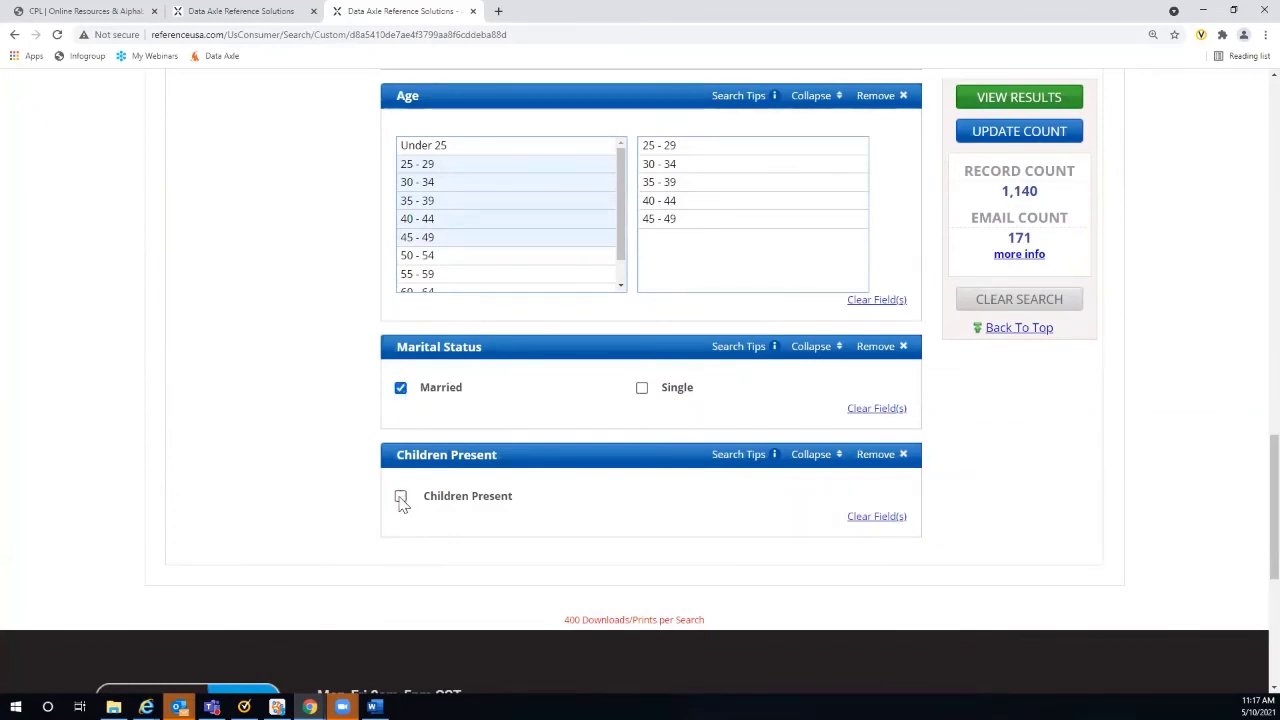
{"action": "left_click", "coordinate": [1007, 137]}
- View the output of the refined search and return from the Data Summary page to revising the search
{"action": "left_click", "coordinate": [988, 102]}
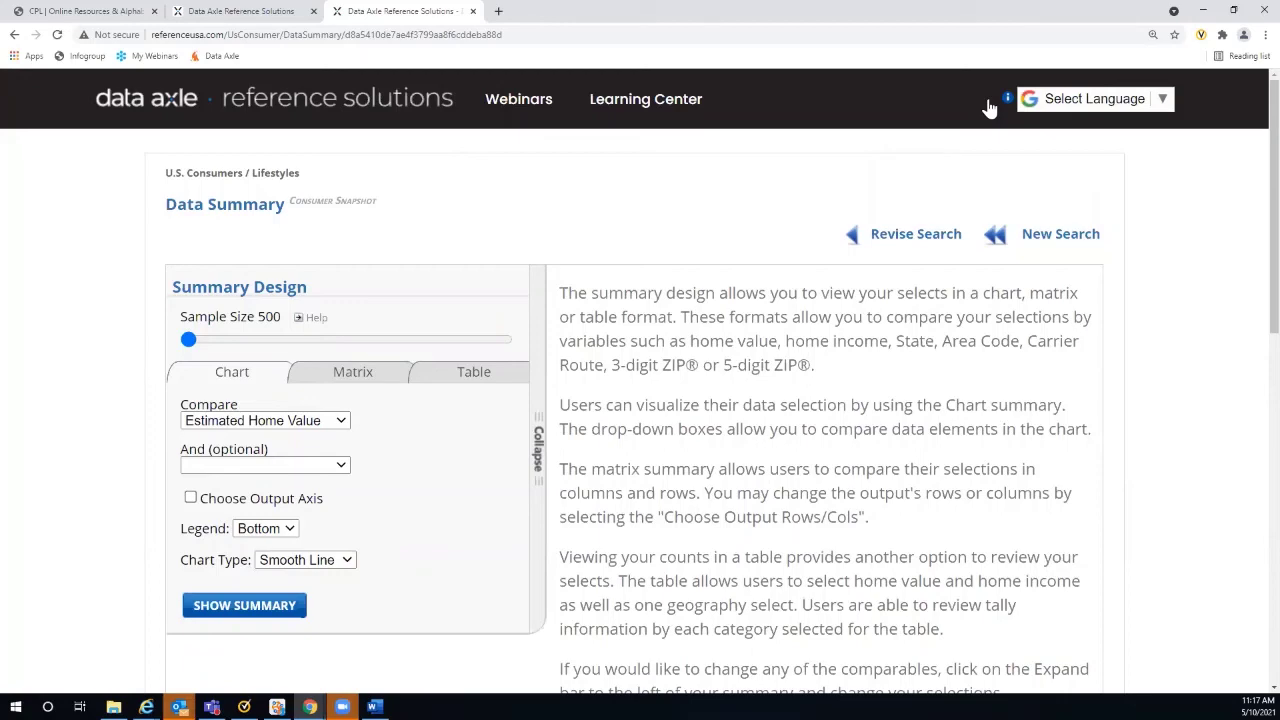
{"action": "left_click", "coordinate": [889, 240]}
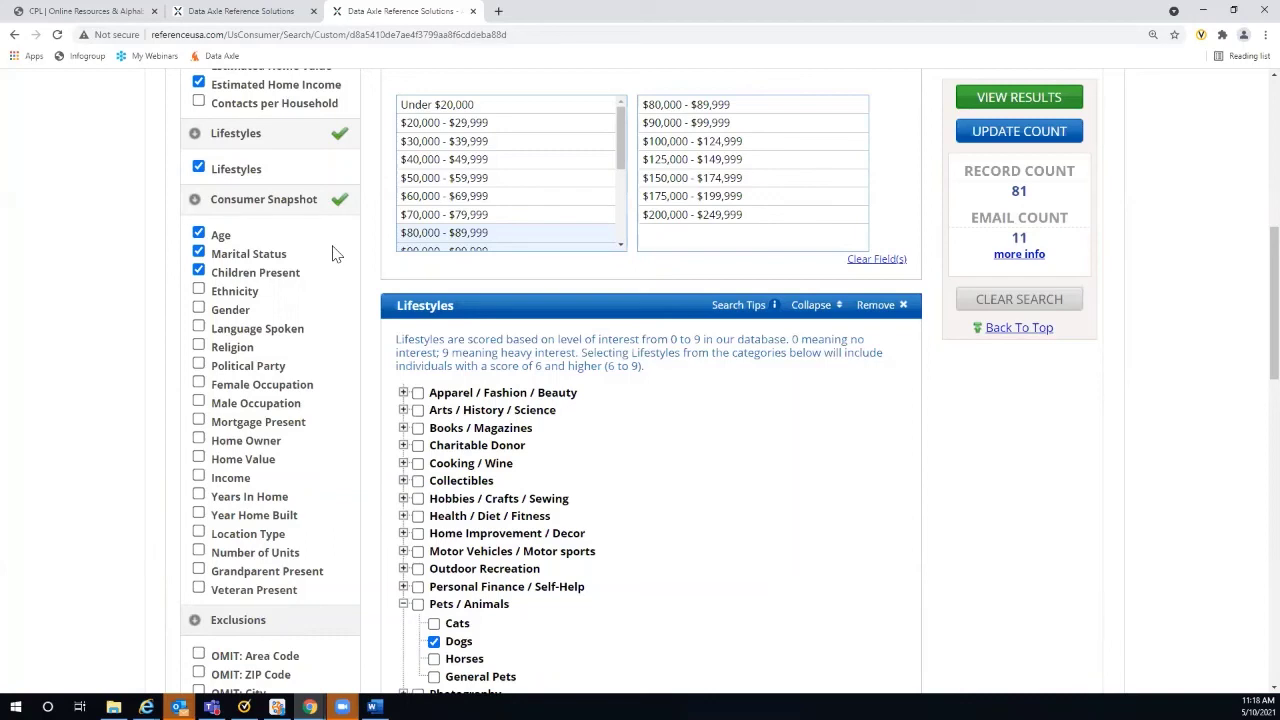
- View the search output and build a summary table of Estimated Home Income and Age, with 5 digit ZIP as the geography
{"action": "left_click", "coordinate": [1017, 100]}
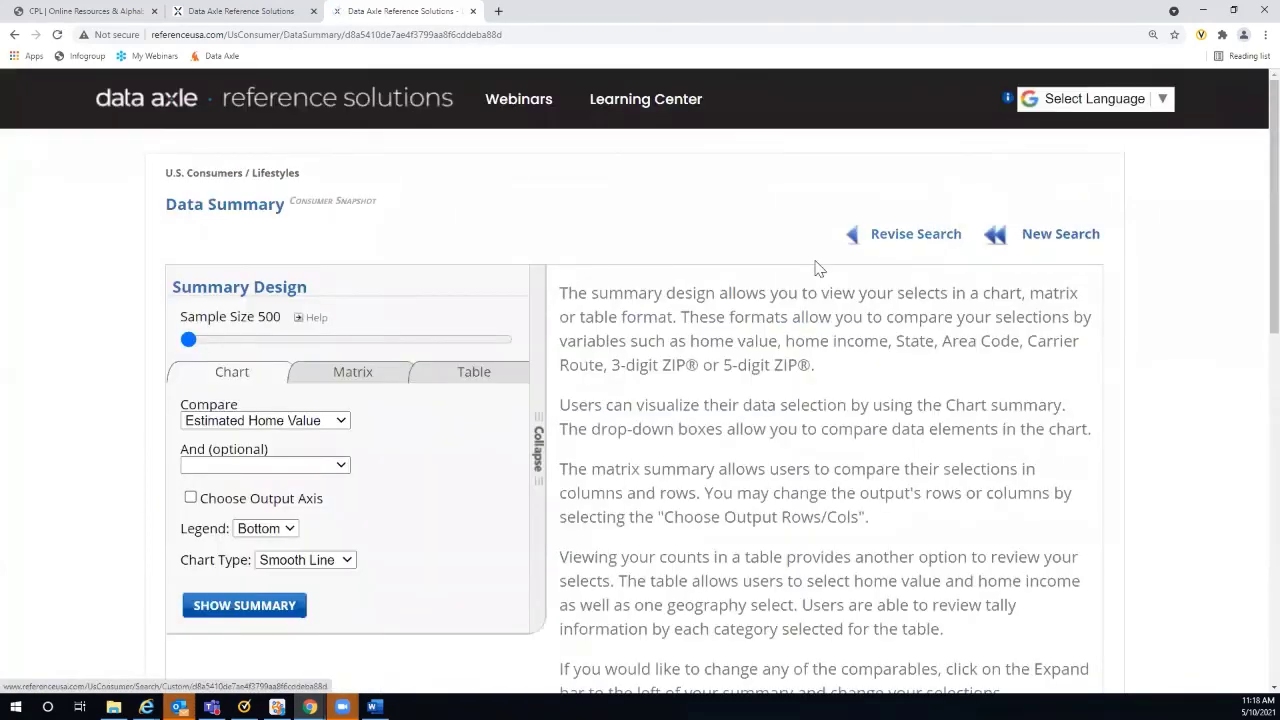
{"action": "scroll", "coordinate": [562, 208], "scroll_direction": "down", "scroll_amount": 1}
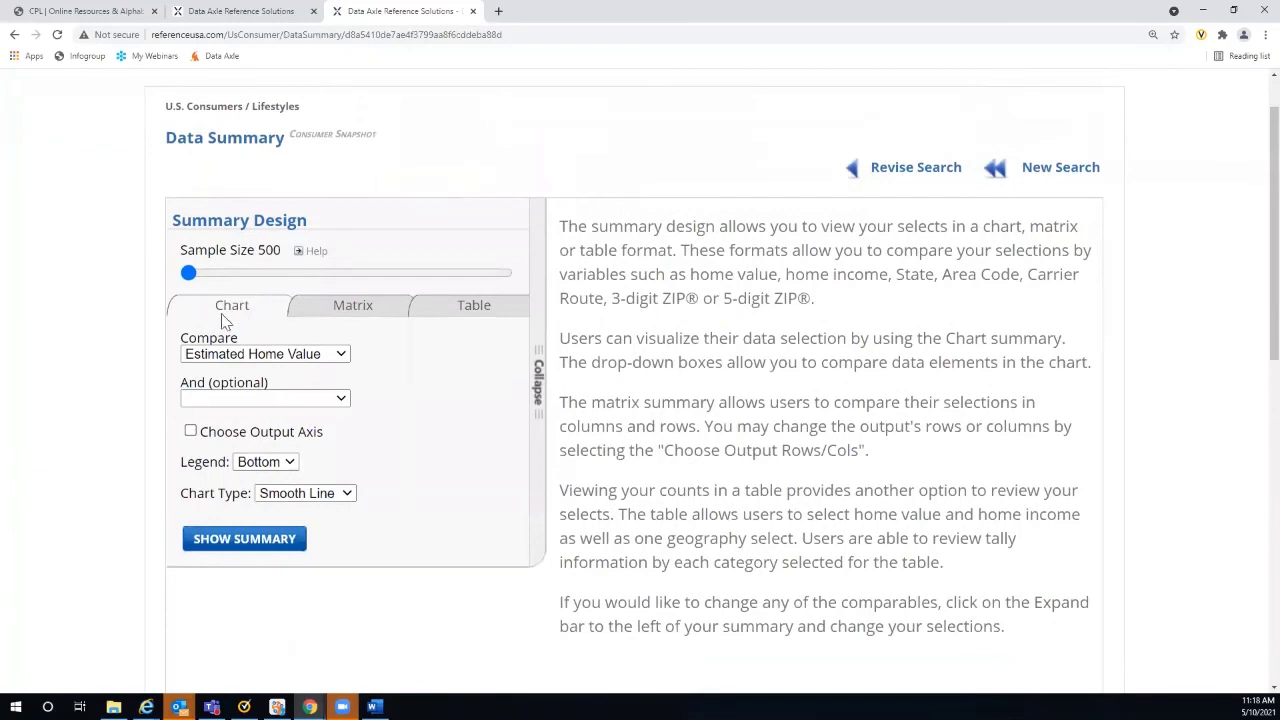
{"action": "left_click", "coordinate": [465, 309]}
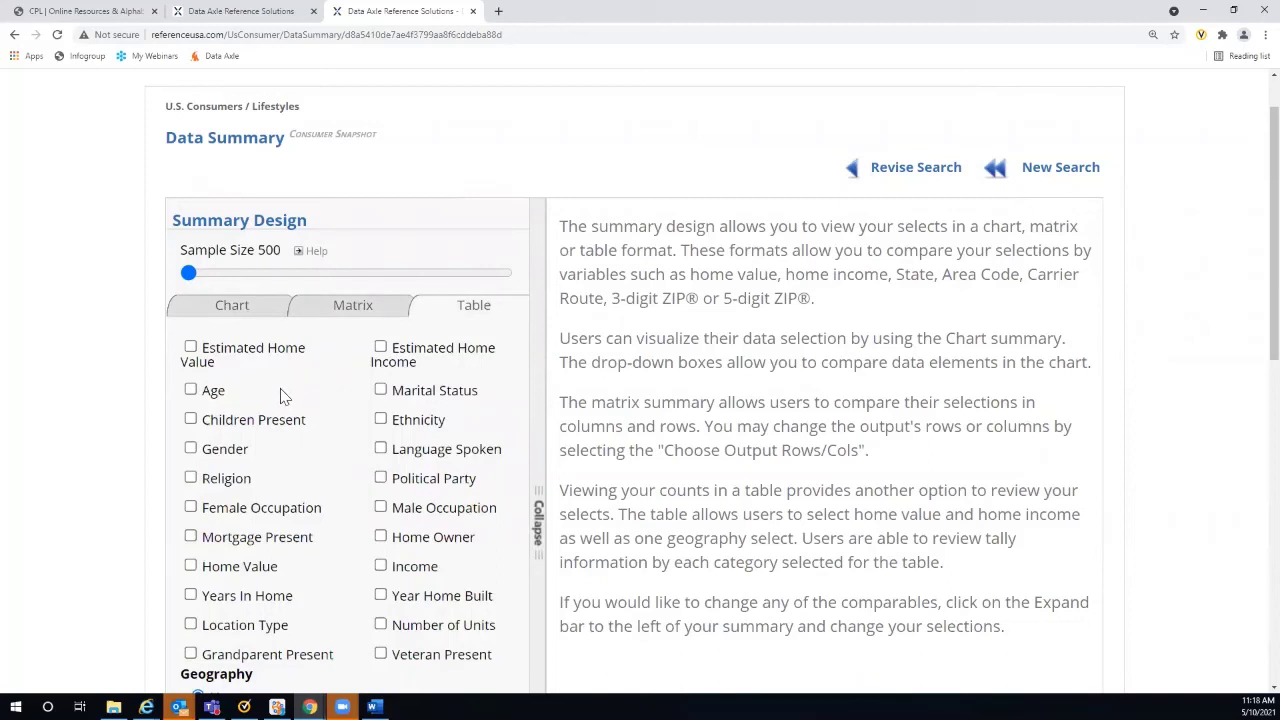
{"action": "left_click", "coordinate": [381, 347]}
{"action": "left_click", "coordinate": [191, 391]}
{"action": "scroll", "coordinate": [1203, 197], "scroll_direction": "down", "scroll_amount": 1}
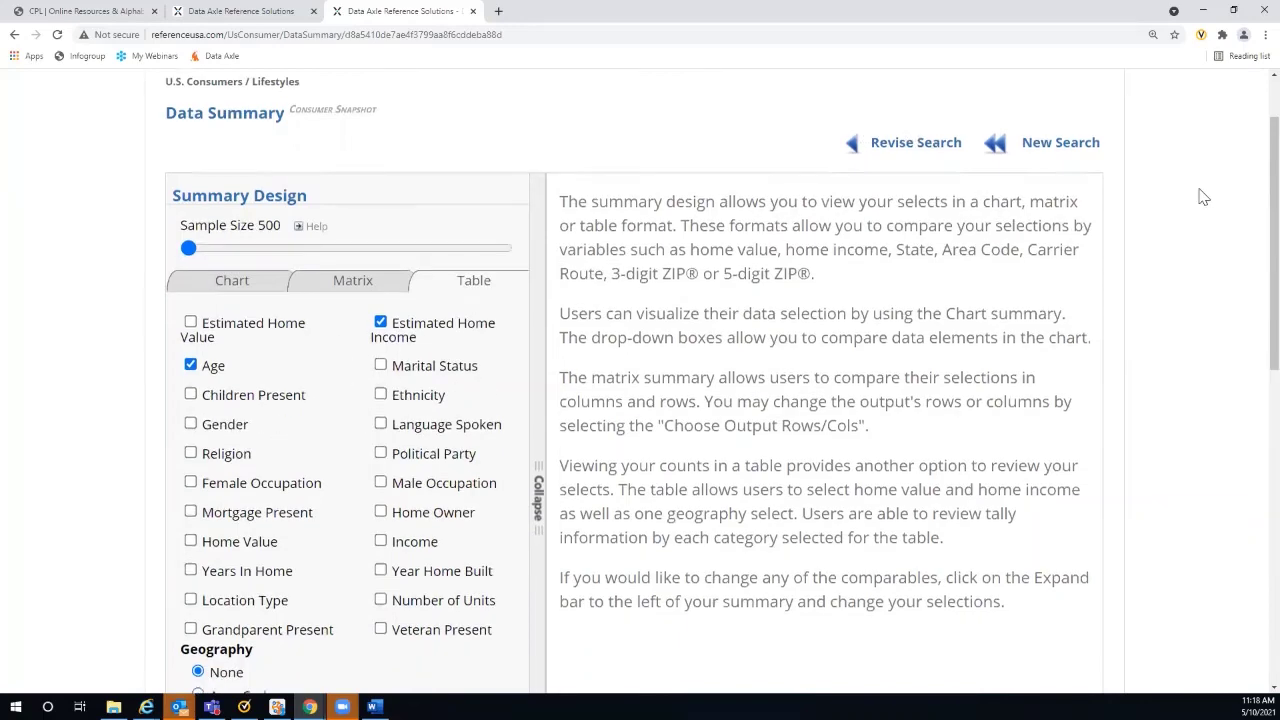
{"action": "scroll", "coordinate": [1203, 197], "scroll_direction": "down", "scroll_amount": 4}
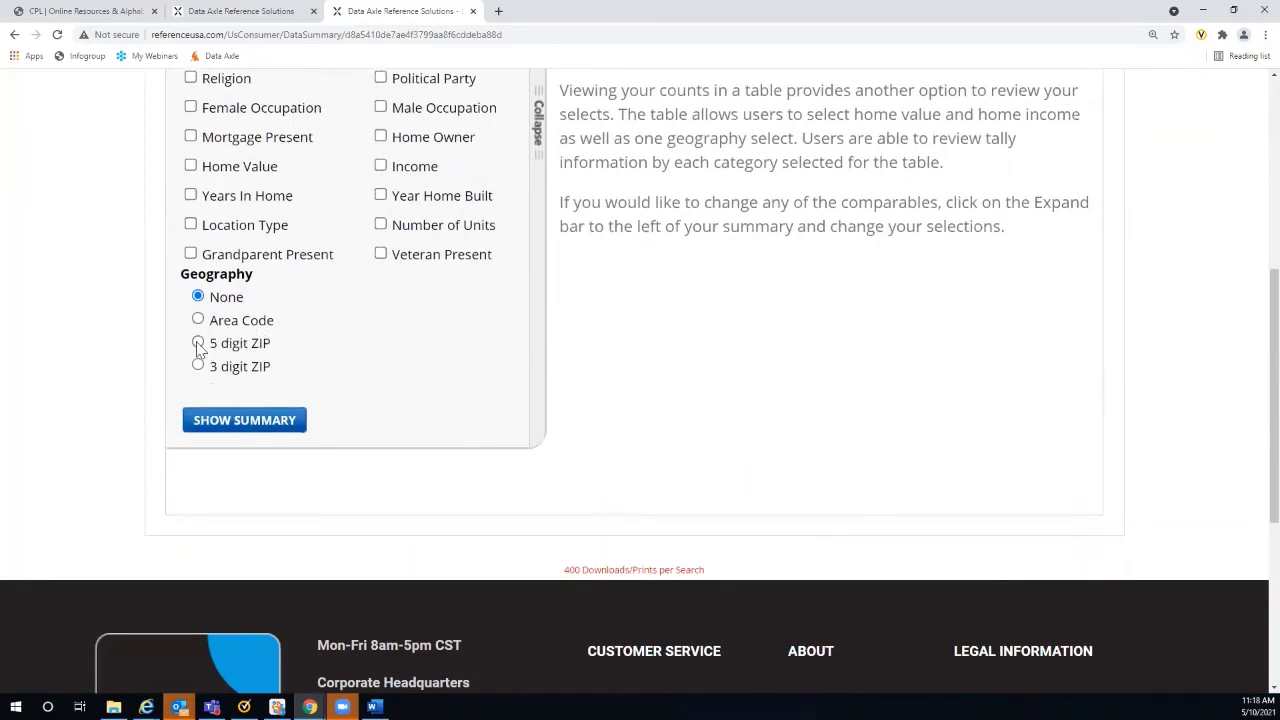
{"action": "left_click", "coordinate": [198, 343]}
{"action": "left_click", "coordinate": [252, 426]}
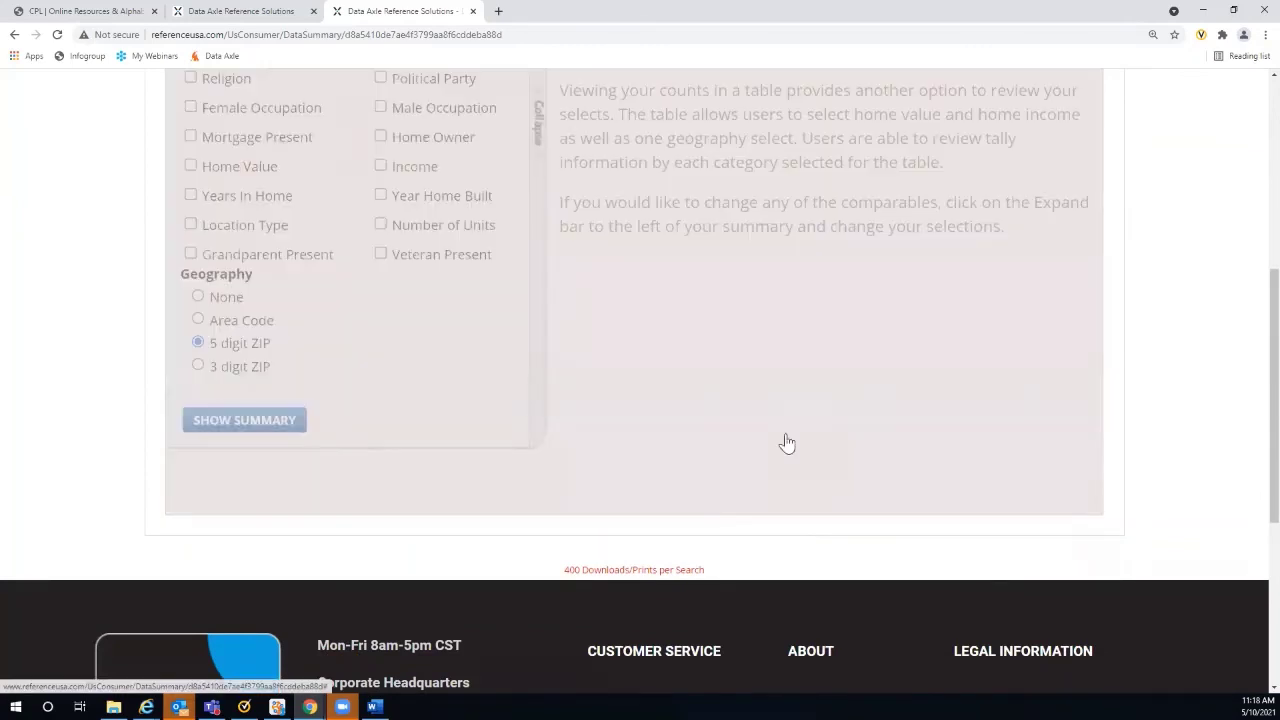
- Review the summary table of household income, age and ZIP code, and return to revising the search
{"action": "scroll", "coordinate": [1214, 303], "scroll_direction": "up", "scroll_amount": 2}
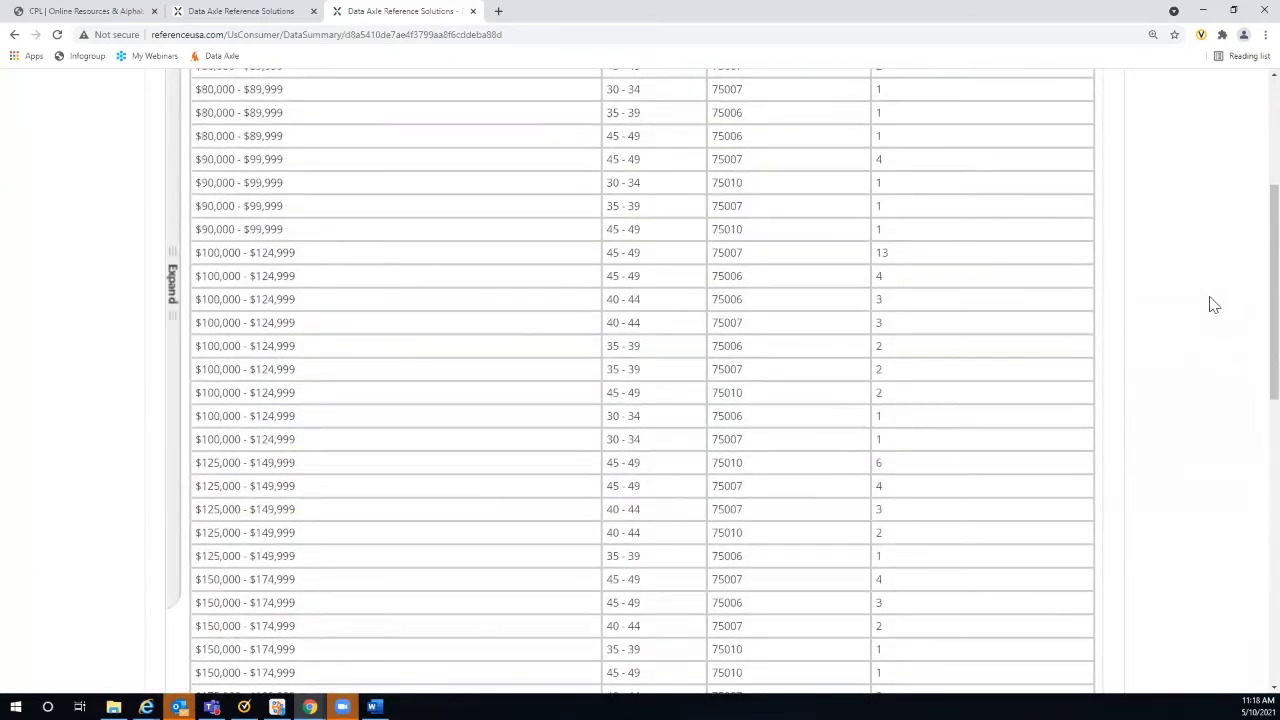
{"action": "scroll", "coordinate": [1210, 302], "scroll_direction": "up", "scroll_amount": 3}
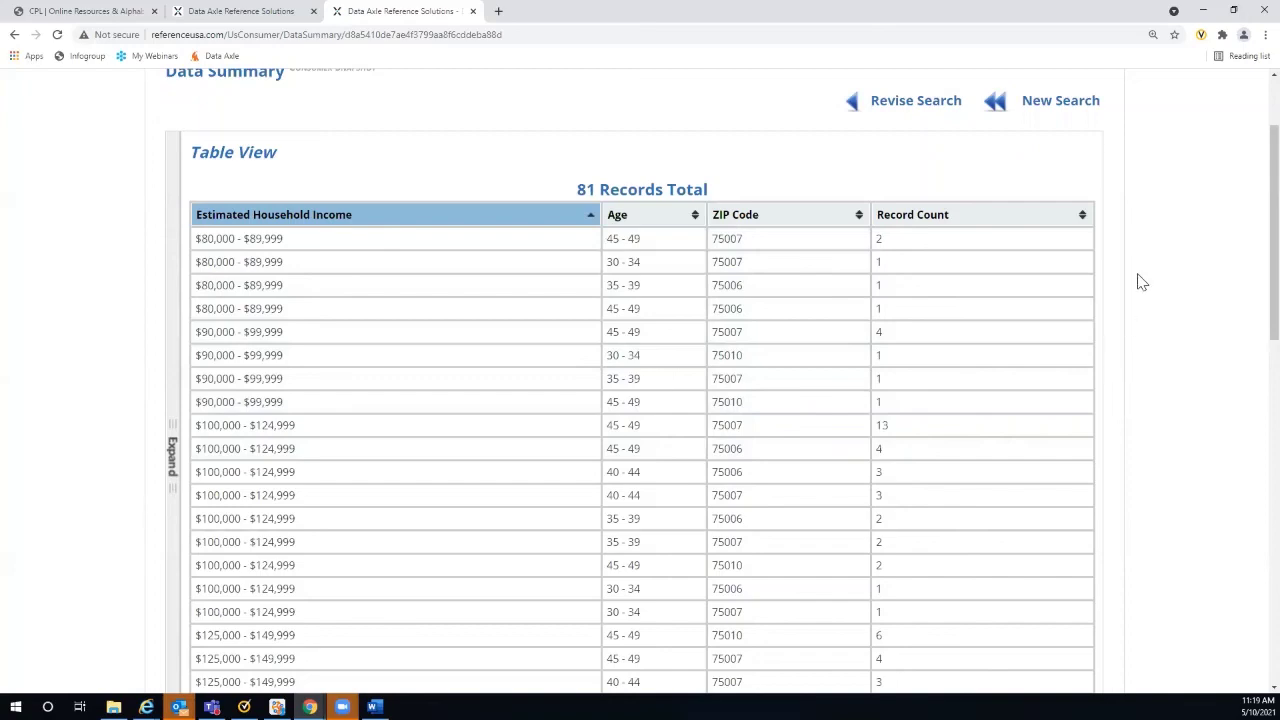
{"action": "scroll", "coordinate": [1140, 280], "scroll_direction": "up", "scroll_amount": 2}
{"action": "left_click", "coordinate": [885, 240]}
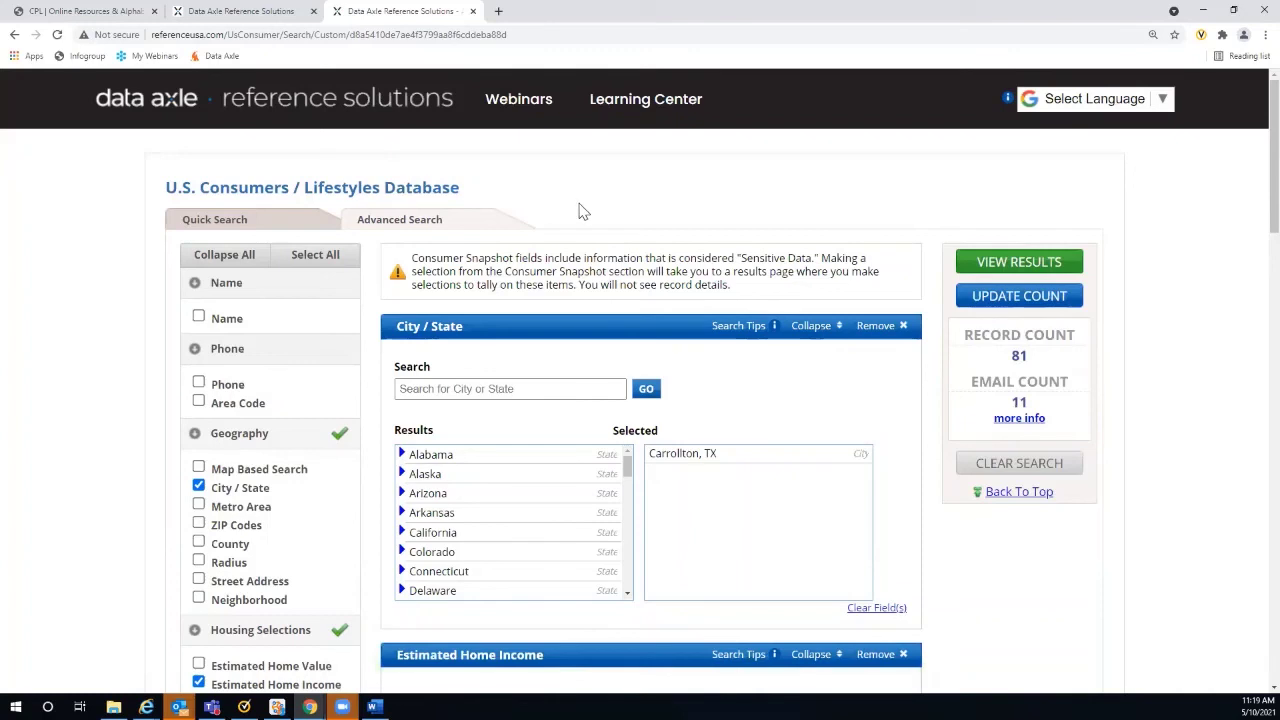
- Return to the list of available databases and open the advanced search of the U.S. New Movers / Homeowners database
{"action": "left_click", "coordinate": [368, 105]}
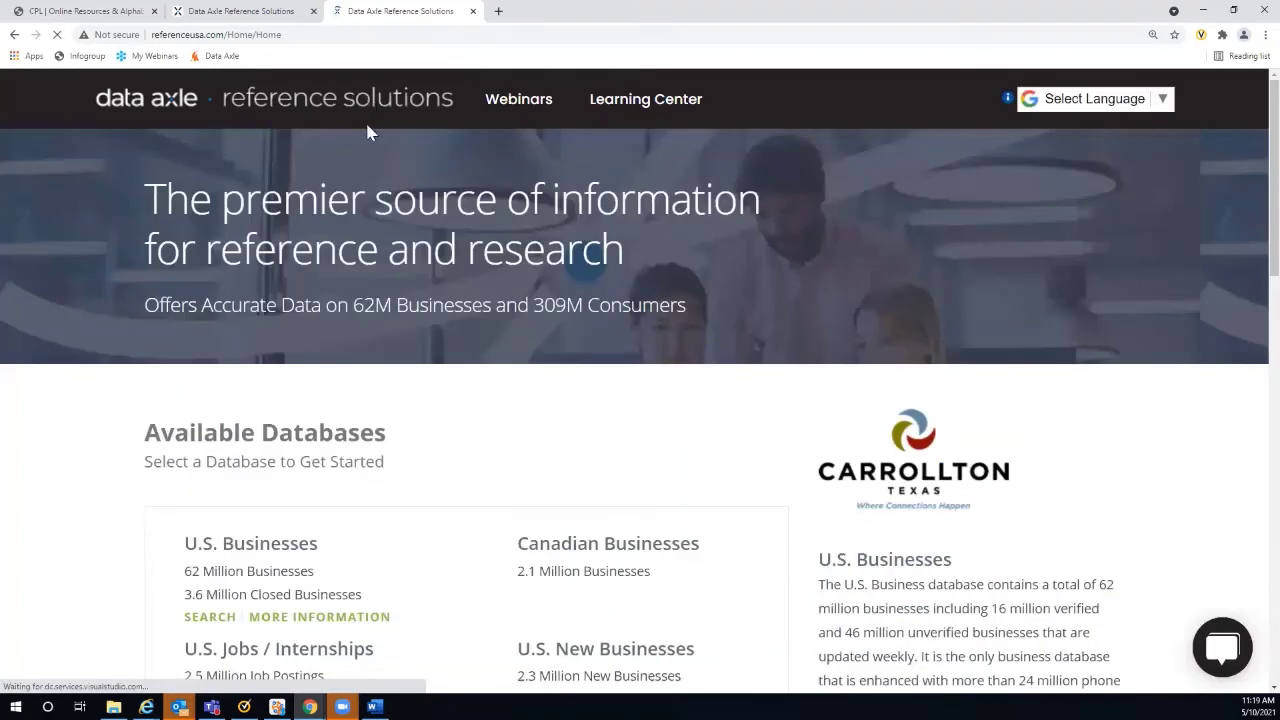
{"action": "scroll", "coordinate": [455, 283], "scroll_direction": "down", "scroll_amount": 1}
{"action": "scroll", "coordinate": [455, 283], "scroll_direction": "down", "scroll_amount": 5}
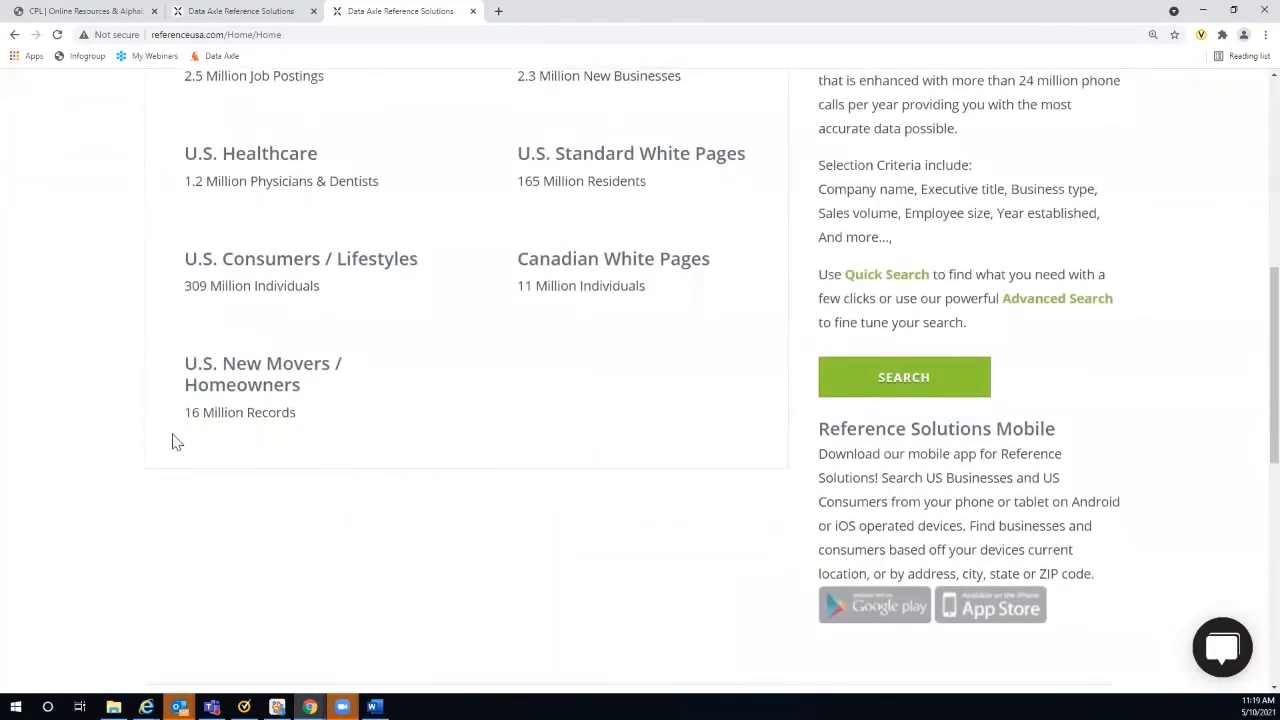
{"action": "mouse_move", "coordinate": [385, 370]}
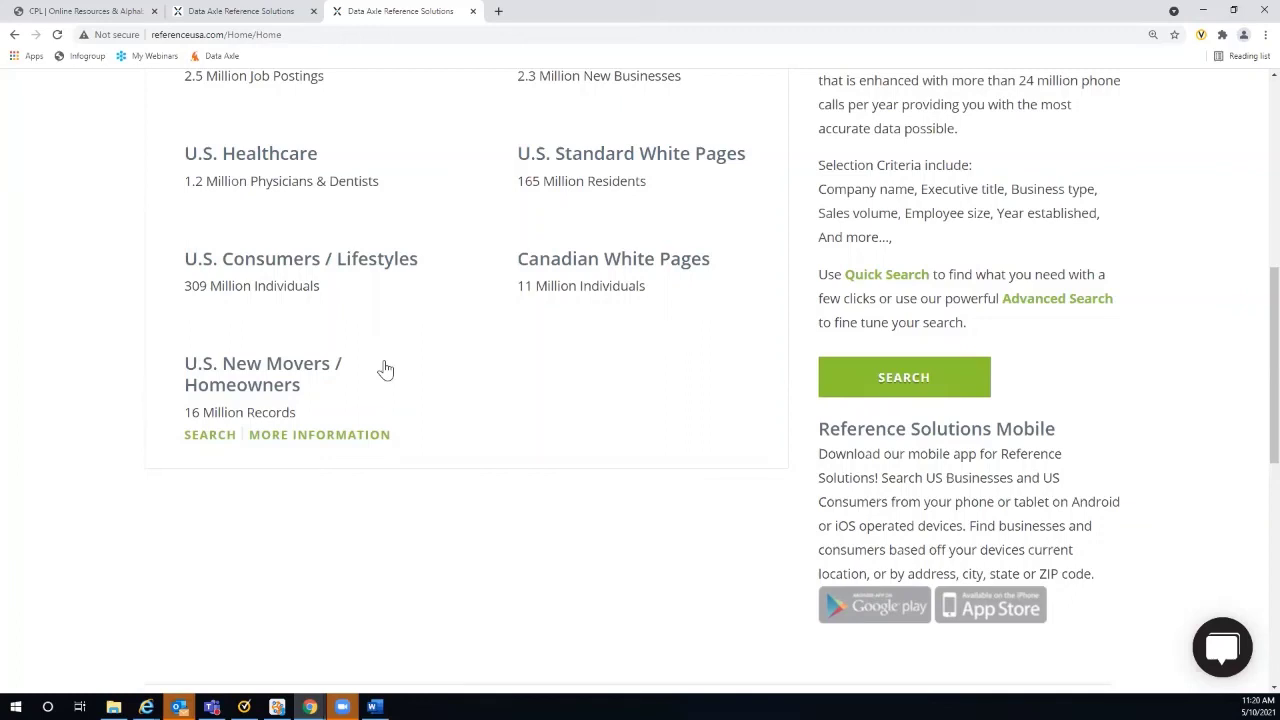
{"action": "left_click", "coordinate": [250, 378]}
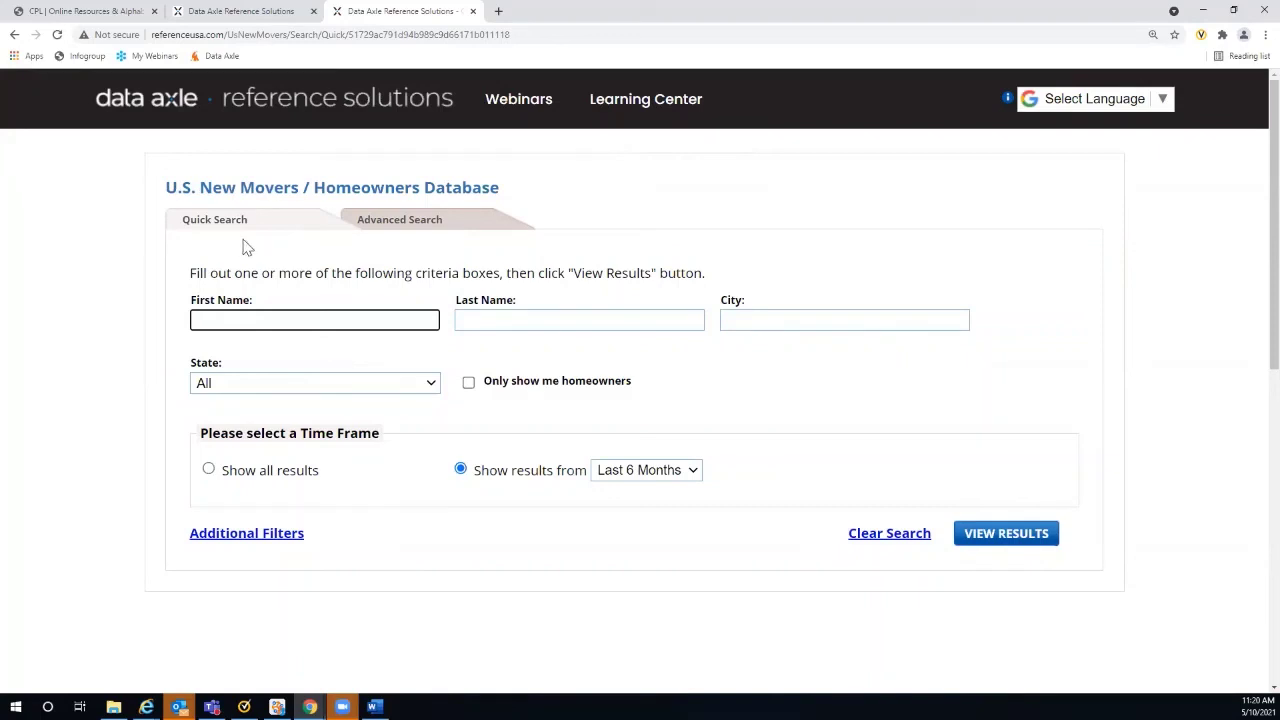
{"action": "left_click", "coordinate": [396, 228]}
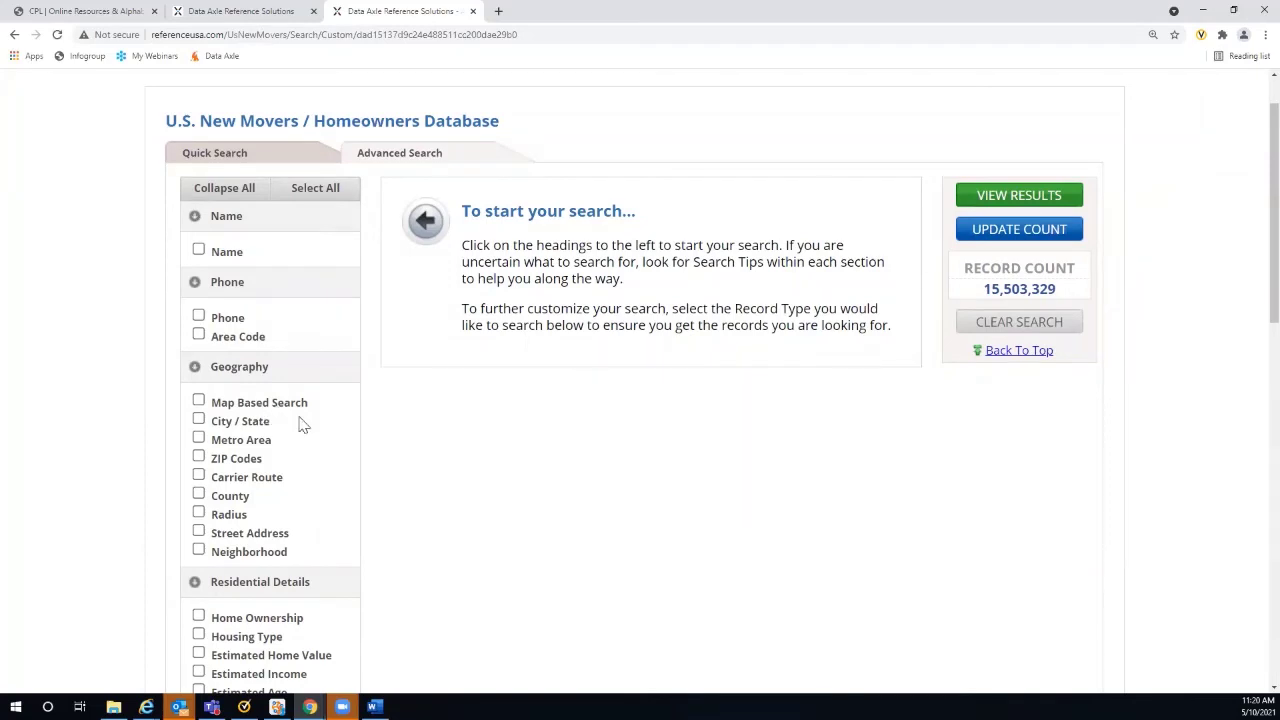
- Look through the available search criteria and add Move Distance and Time Frame from the Relocation Details
{"action": "scroll", "coordinate": [350, 430], "scroll_direction": "down", "scroll_amount": 2}
{"action": "scroll", "coordinate": [365, 422], "scroll_direction": "down", "scroll_amount": 2}
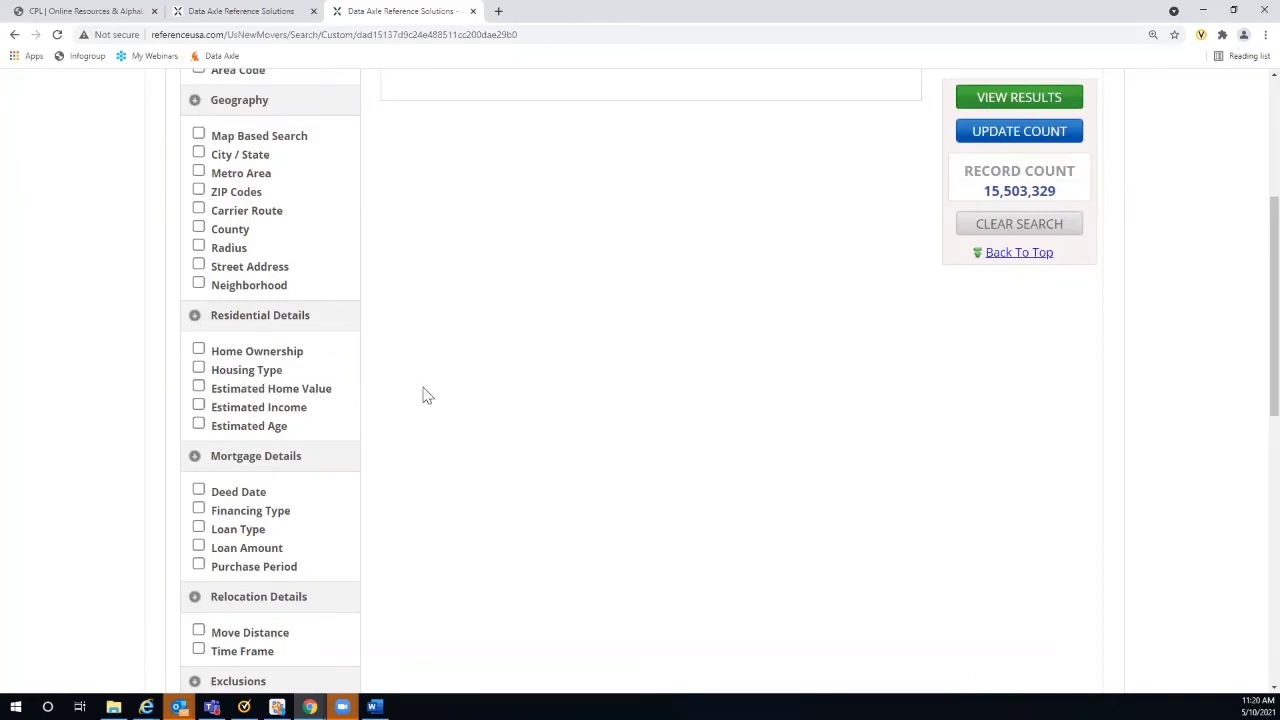
{"action": "scroll", "coordinate": [423, 395], "scroll_direction": "down", "scroll_amount": 1}
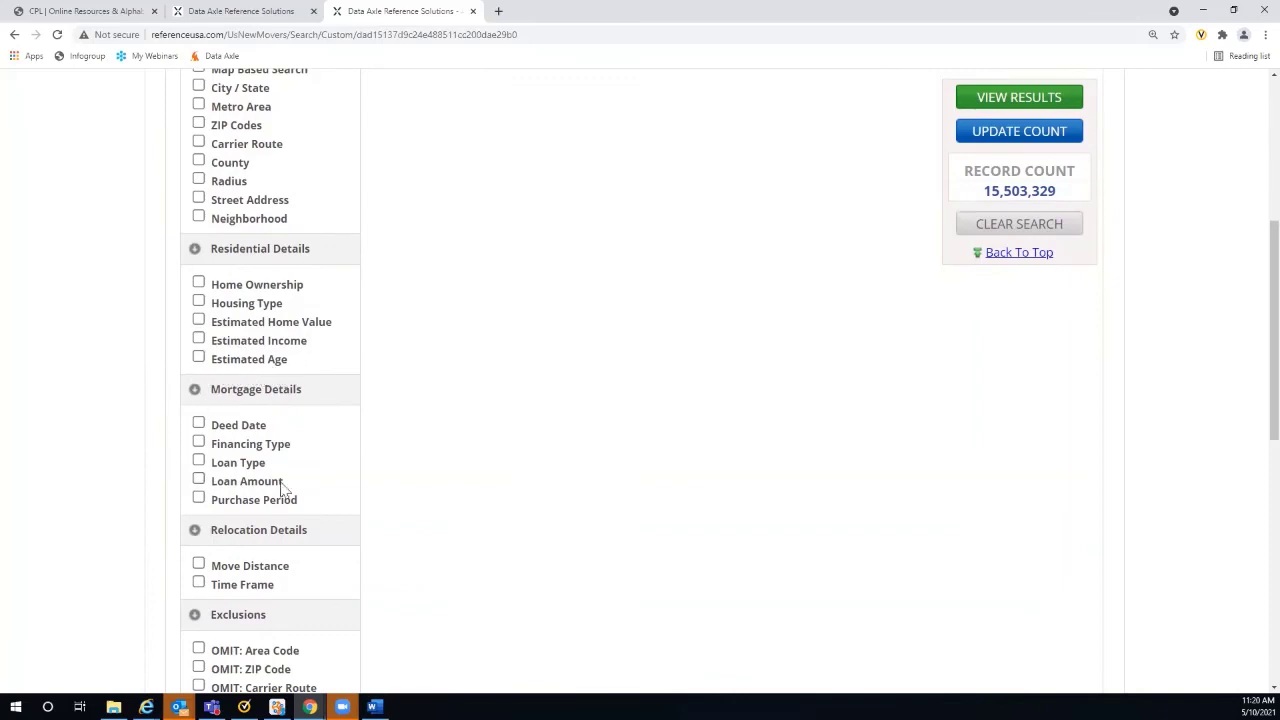
{"action": "scroll", "coordinate": [425, 393], "scroll_direction": "down", "scroll_amount": 2}
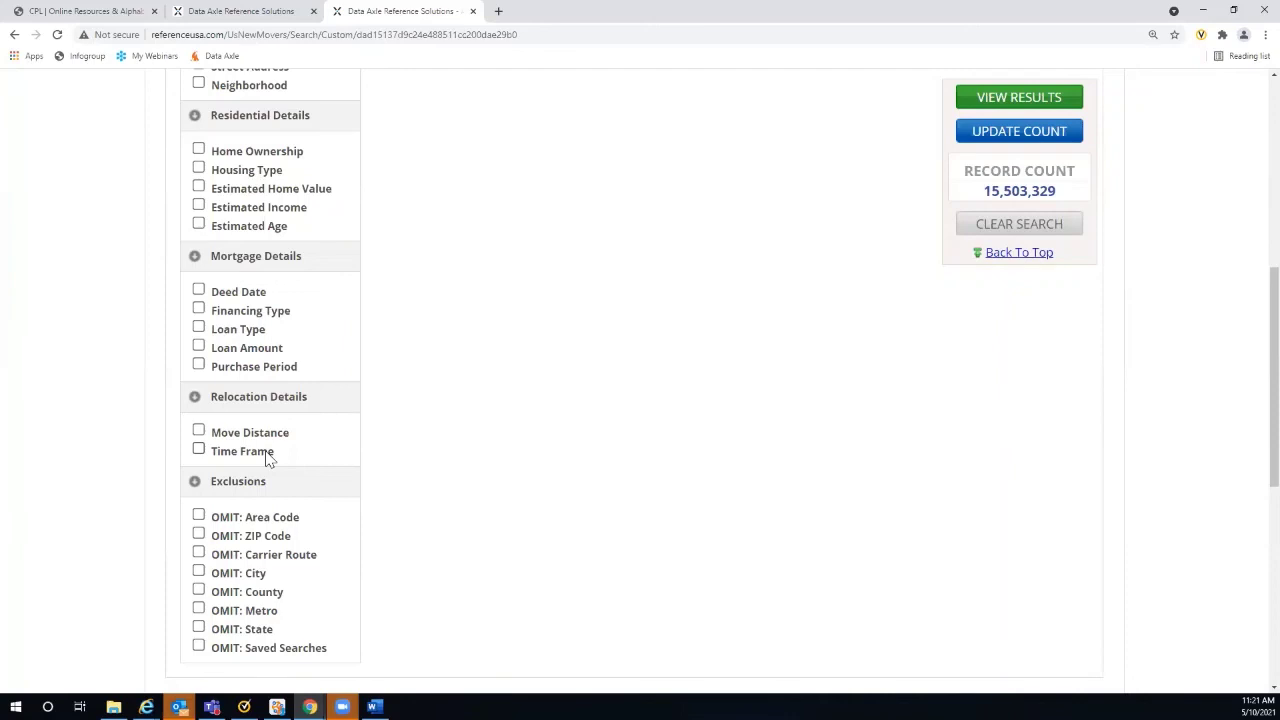
{"action": "left_click", "coordinate": [199, 433]}
{"action": "left_click", "coordinate": [199, 451]}
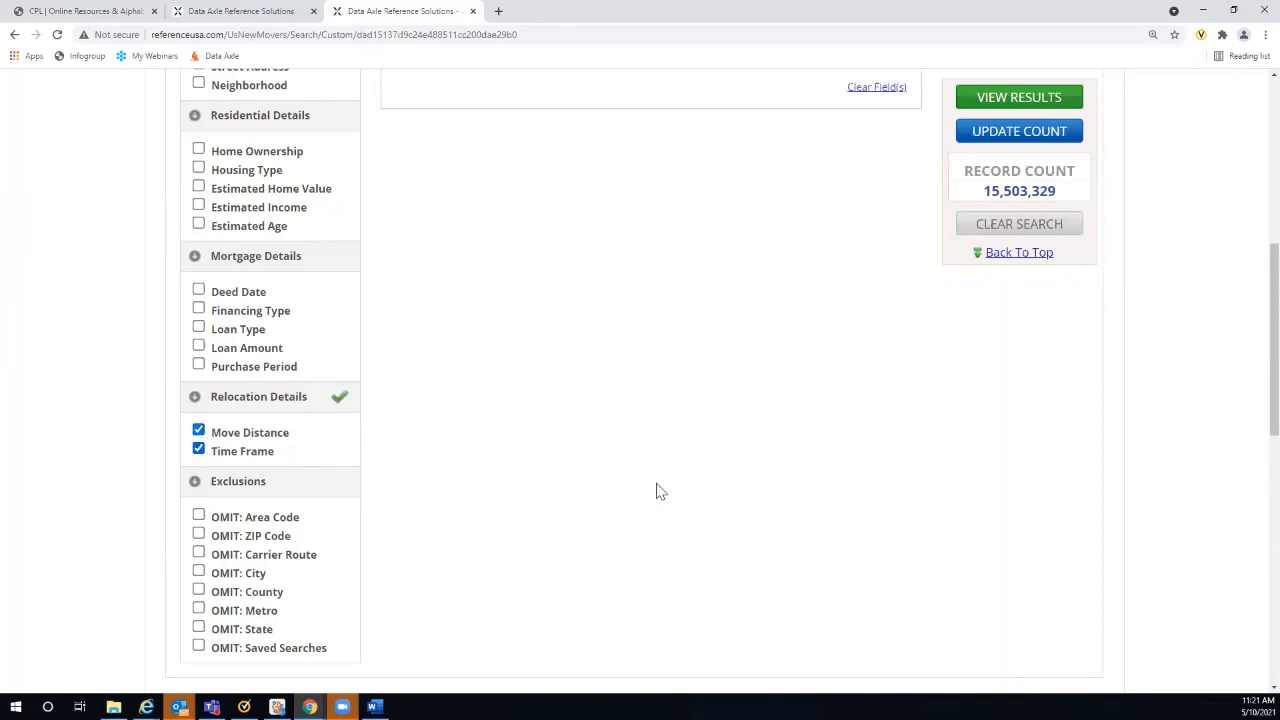
- Set the move distance range from 70 to 2600 miles
{"action": "scroll", "coordinate": [656, 491], "scroll_direction": "up", "scroll_amount": 5}
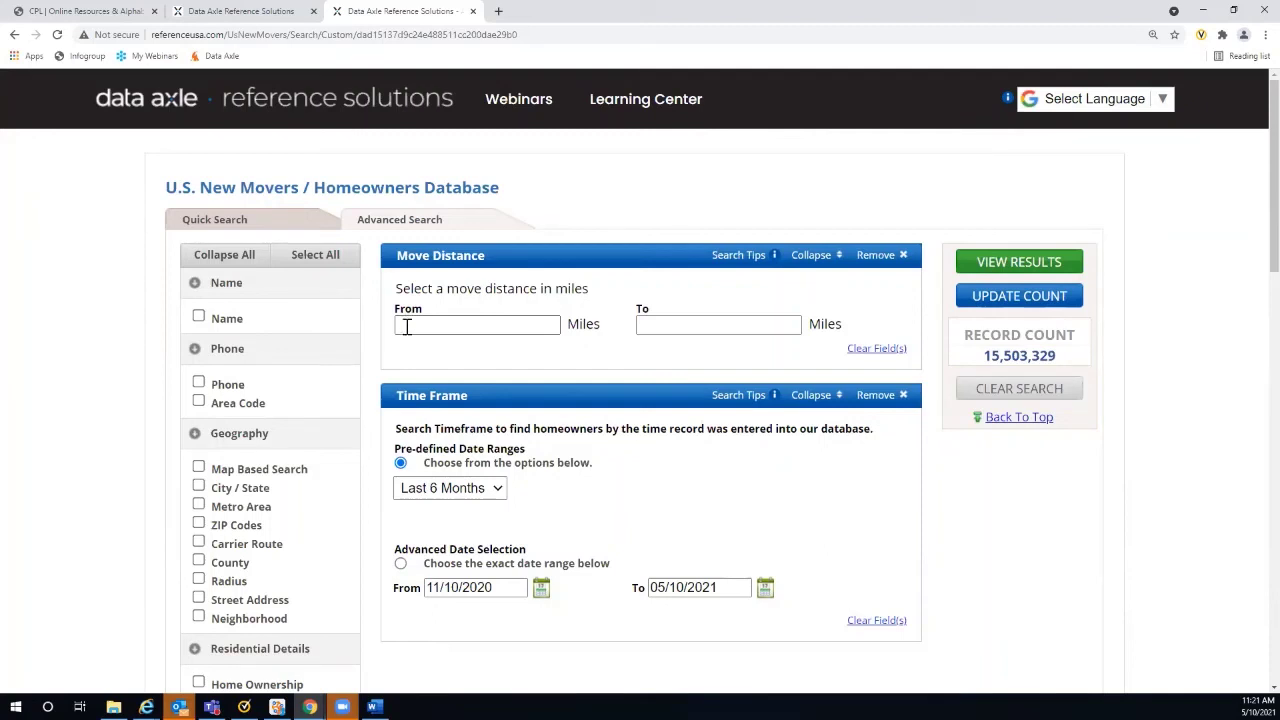
{"action": "left_click", "coordinate": [407, 327]}
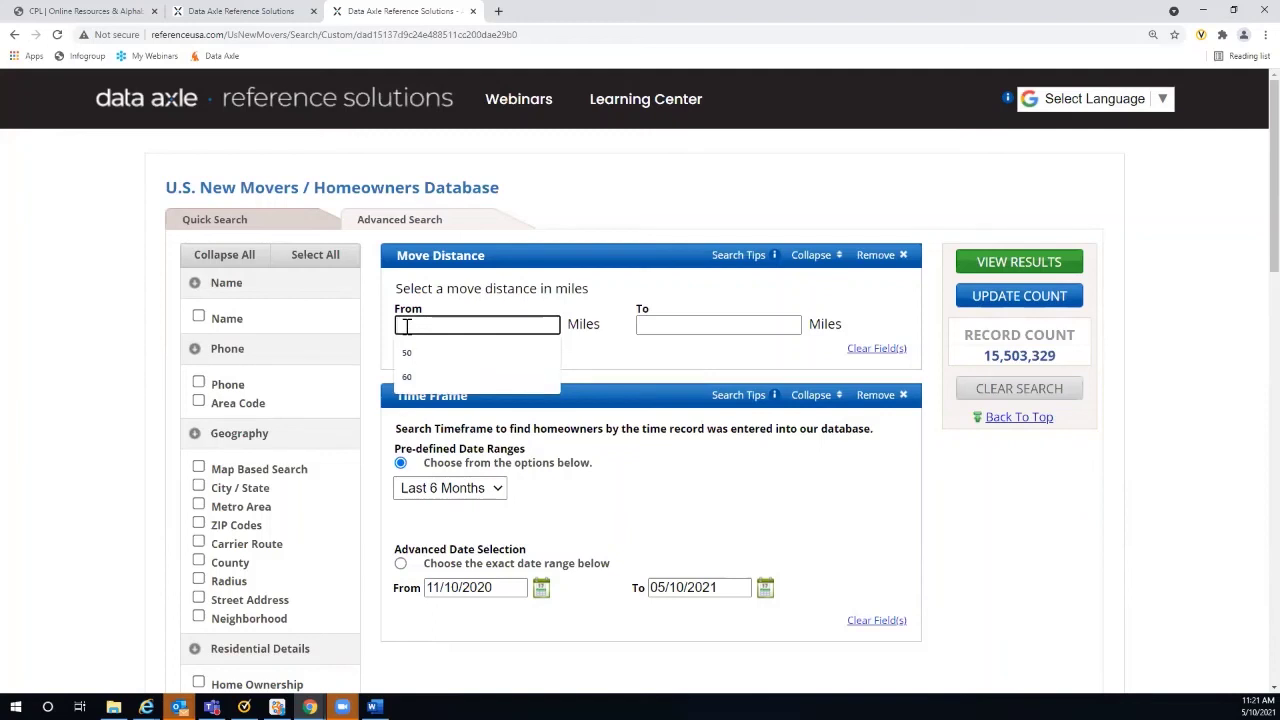
{"action": "type", "text": "70"}
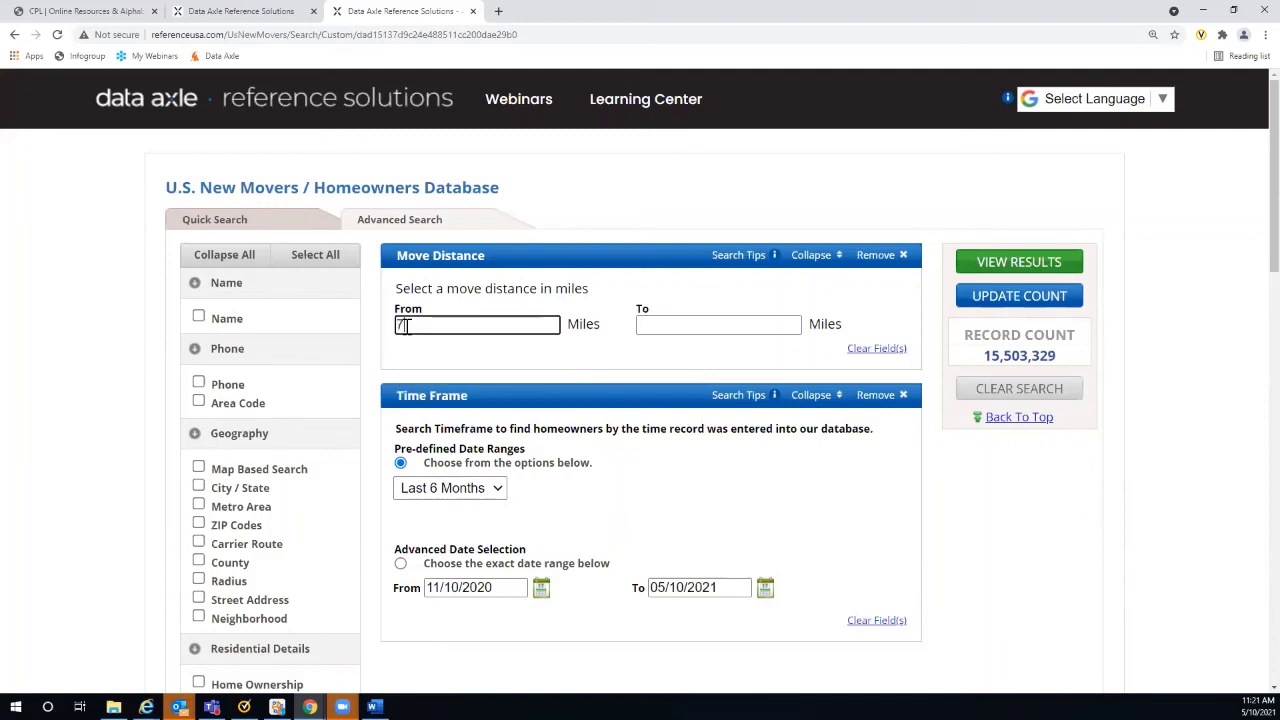
{"action": "left_click", "coordinate": [639, 330]}
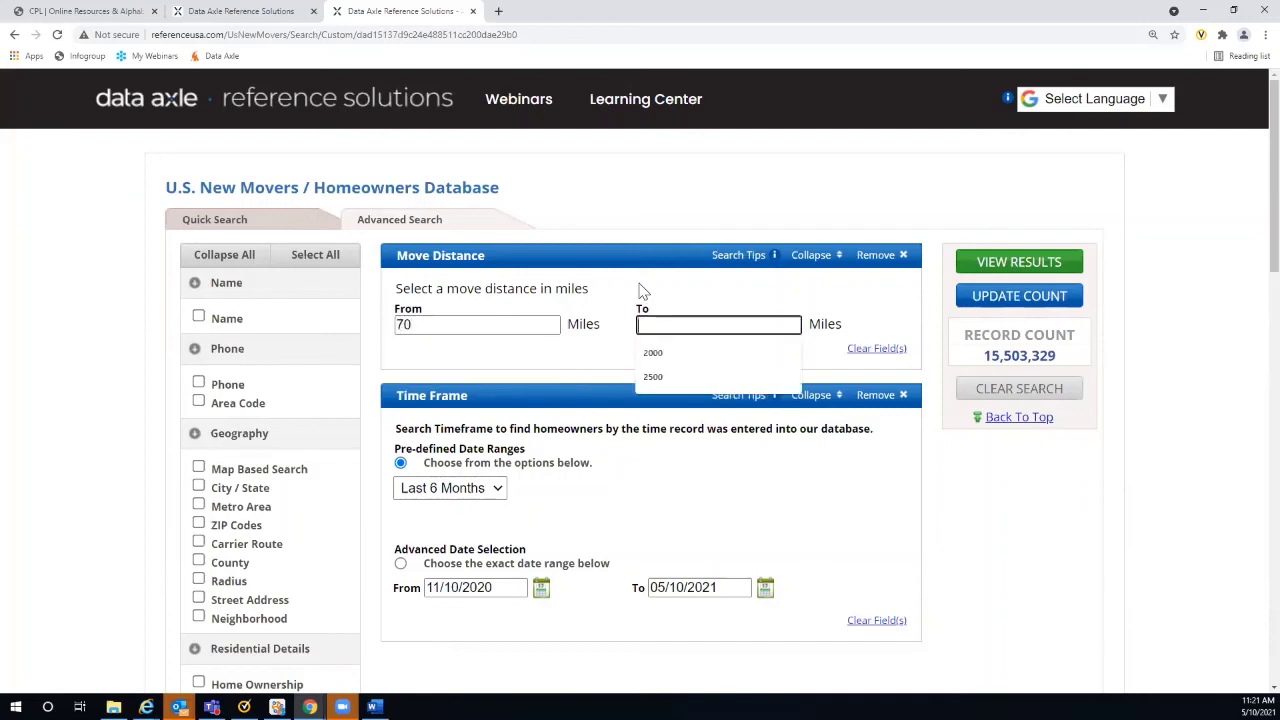
{"action": "type", "text": "2600"}
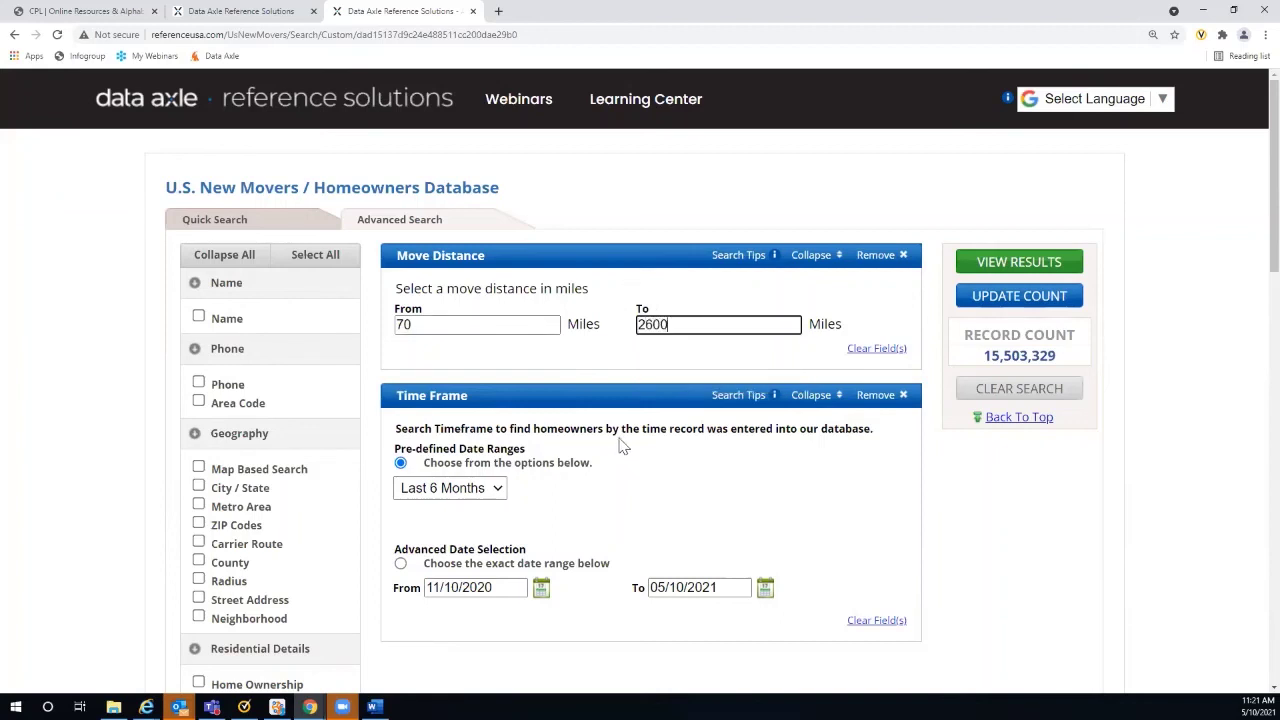
- Set the pre-defined date range of the Time Frame criterion to Last 3 Months
{"action": "scroll", "coordinate": [590, 425], "scroll_direction": "down", "scroll_amount": 1}
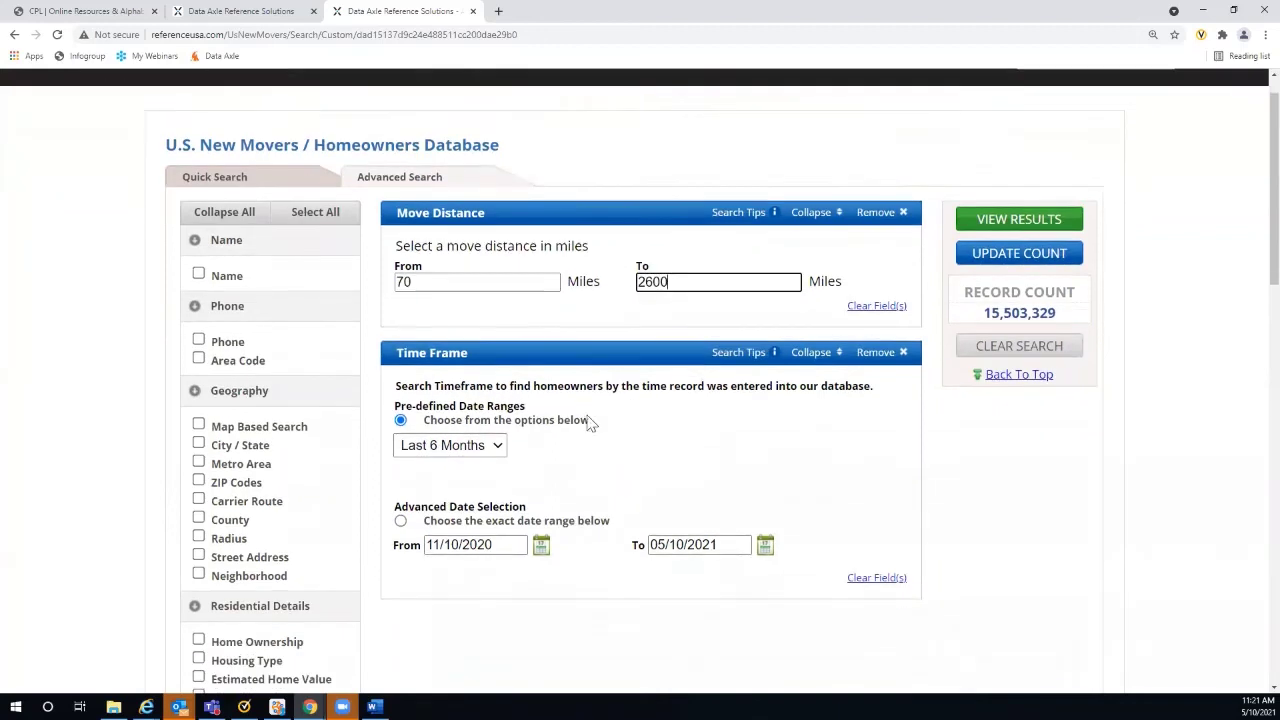
{"action": "left_click", "coordinate": [502, 425]}
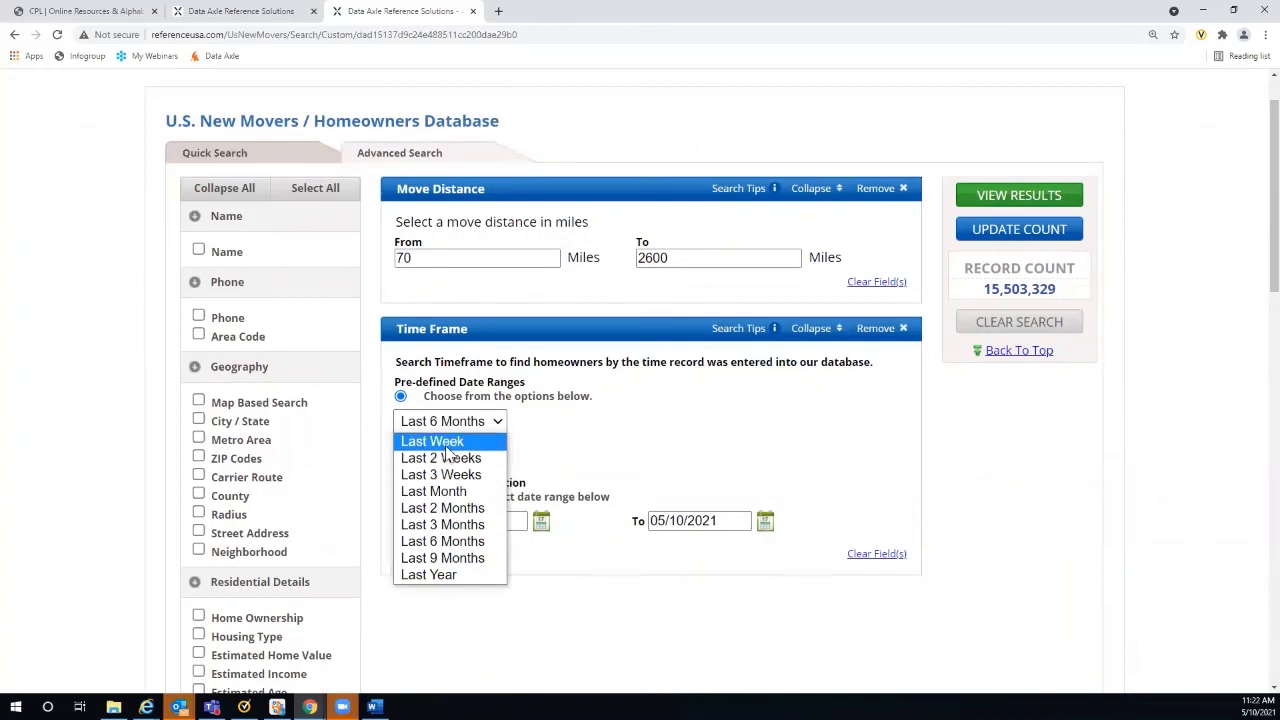
{"action": "left_click", "coordinate": [443, 525]}
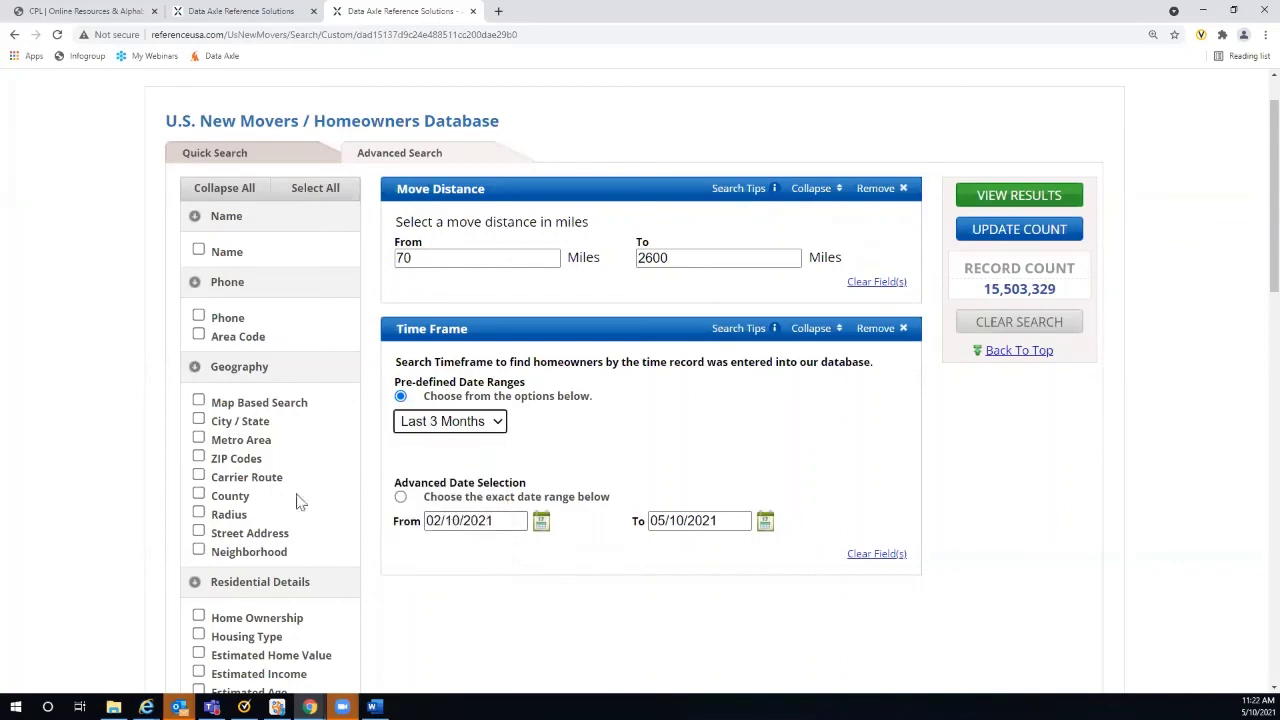
- Add the City / State criterion, search for Carrollton, and select Carrollton, TX as the city
{"action": "left_click", "coordinate": [198, 421]}
{"action": "scroll", "coordinate": [978, 487], "scroll_direction": "down", "scroll_amount": 3}
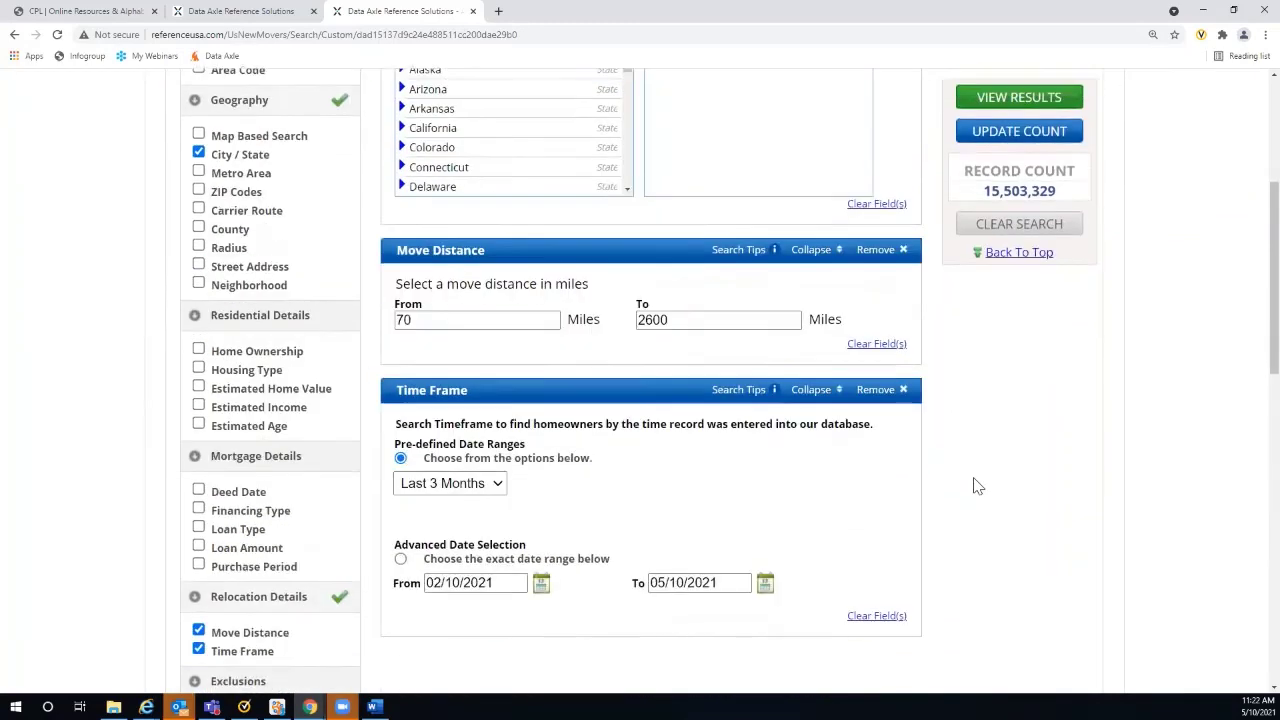
{"action": "scroll", "coordinate": [978, 487], "scroll_direction": "up", "scroll_amount": 2}
{"action": "left_click", "coordinate": [408, 184]}
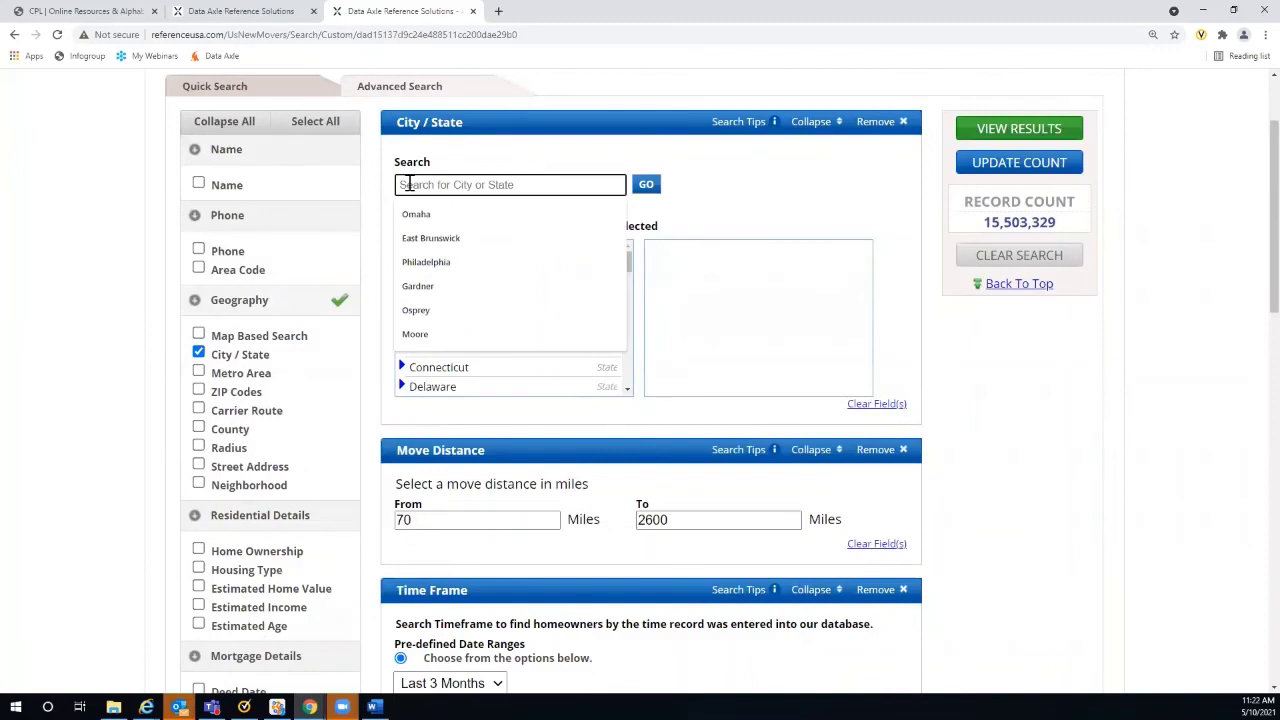
{"action": "type", "text": "C"}
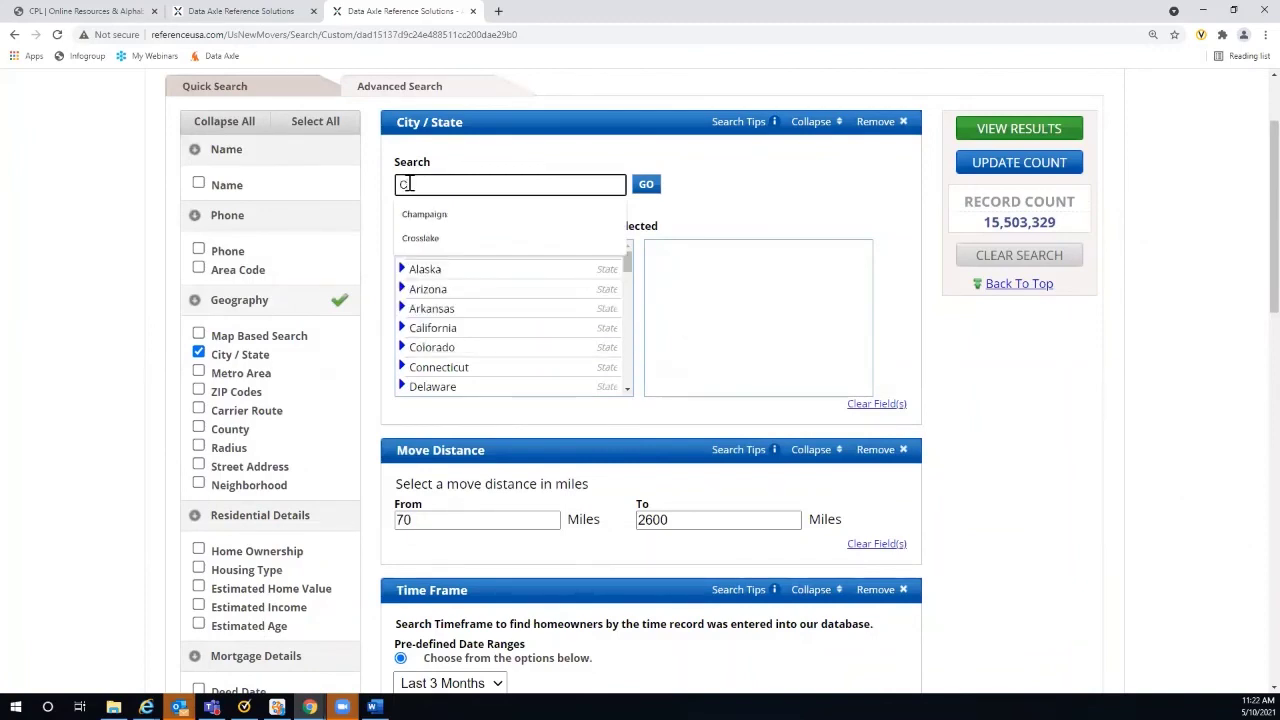
{"action": "type", "text": "arl"}
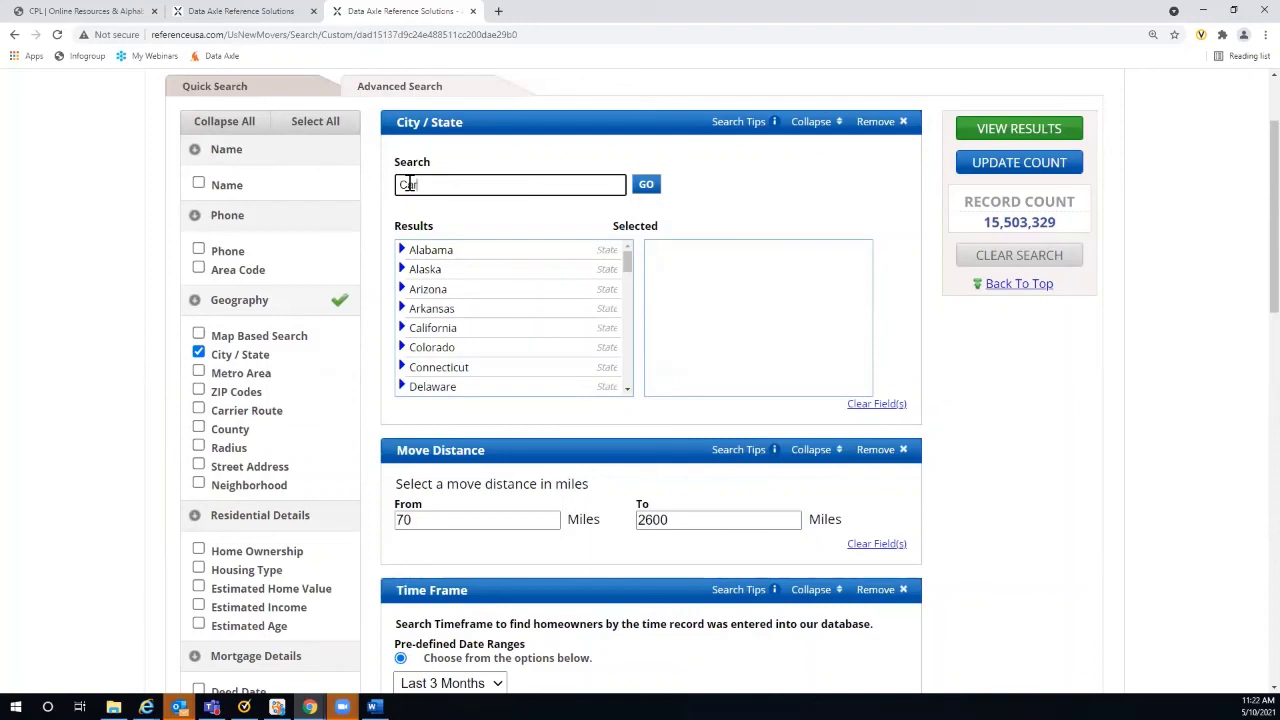
{"action": "type", "text": "o"}
{"action": "key", "text": "BackSpace"}
{"action": "type", "text": "rollton"}
{"action": "left_click", "coordinate": [648, 186]}
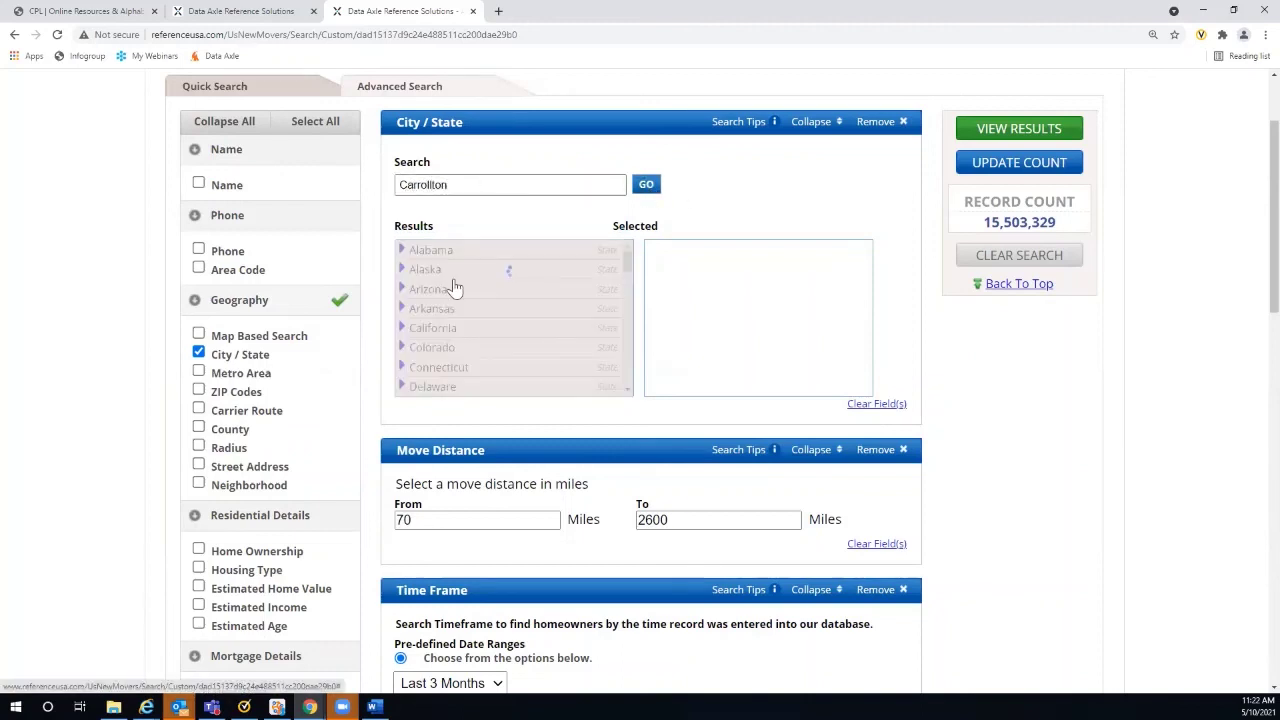
{"action": "scroll", "coordinate": [514, 378], "scroll_direction": "down", "scroll_amount": 2}
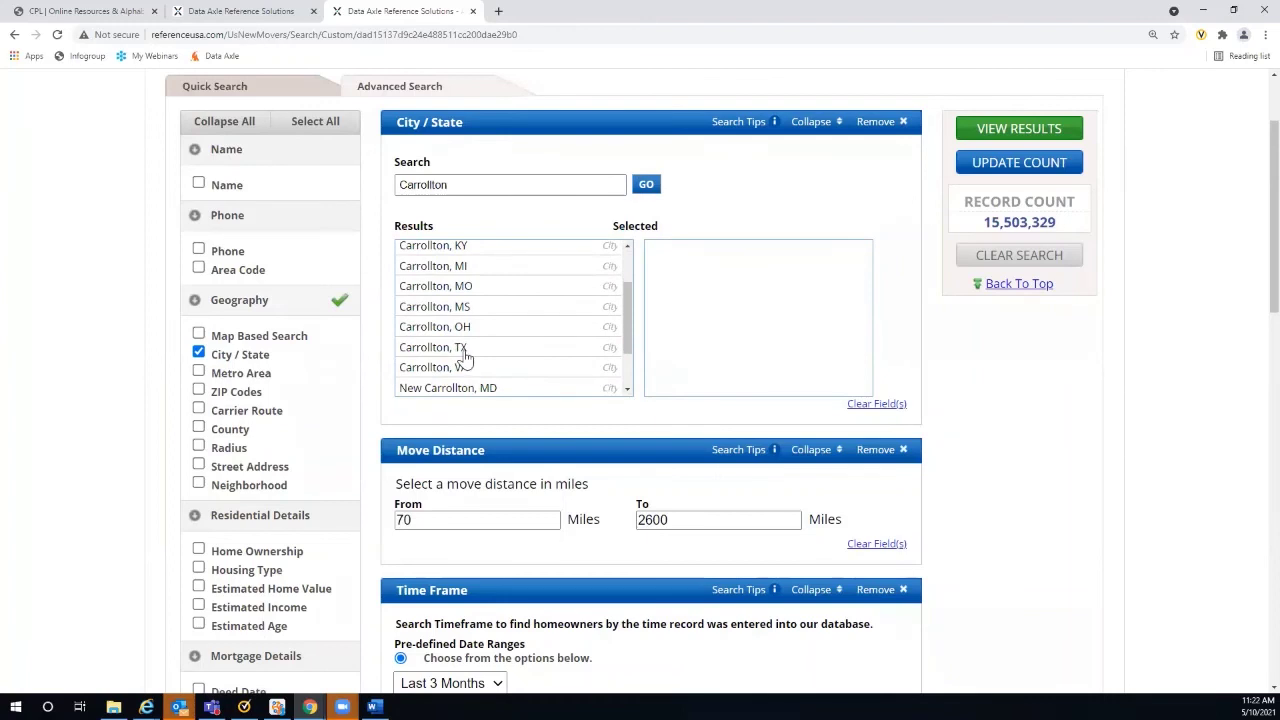
{"action": "left_click", "coordinate": [463, 350]}
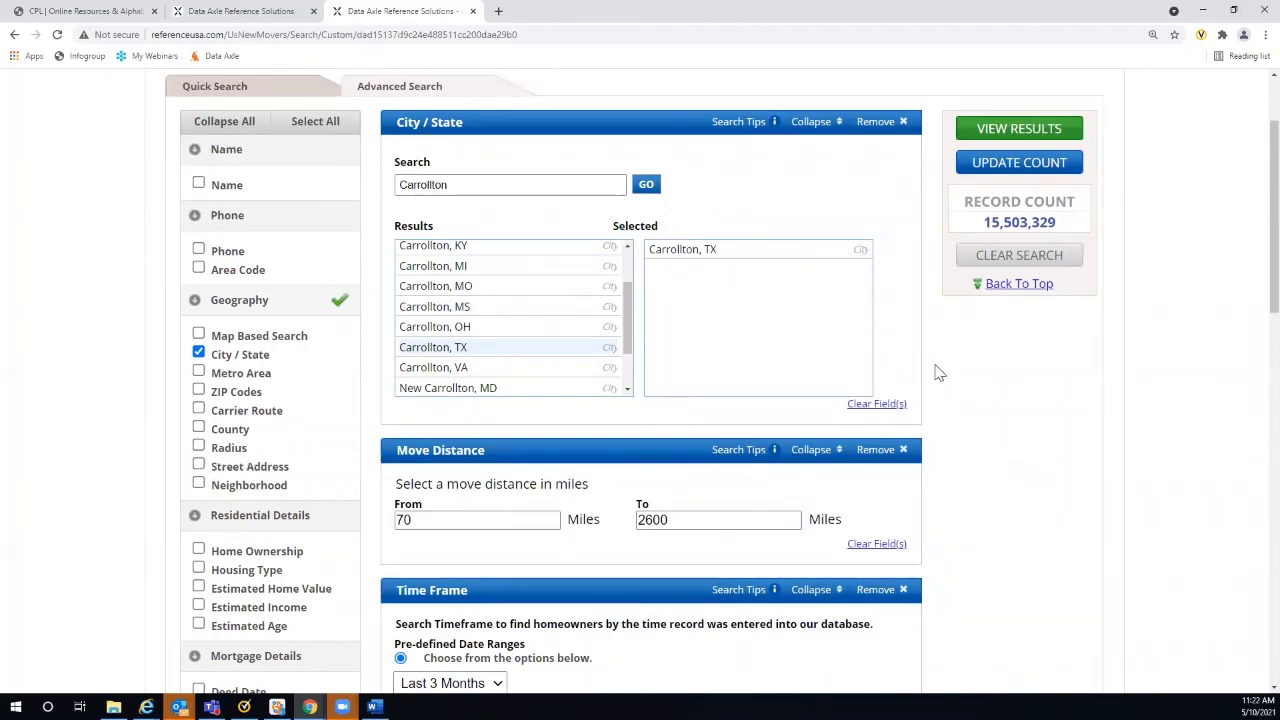
{"action": "scroll", "coordinate": [1034, 446], "scroll_direction": "down", "scroll_amount": 2}
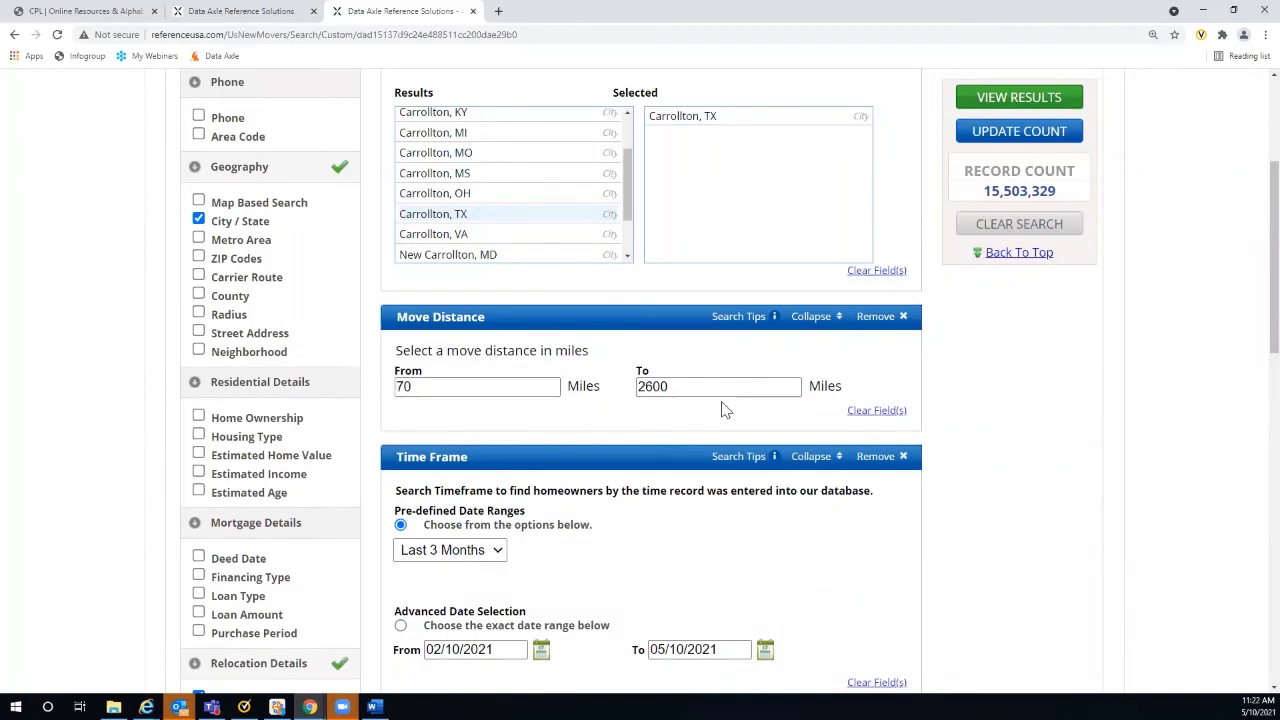
{"action": "scroll", "coordinate": [712, 472], "scroll_direction": "down", "scroll_amount": 1}
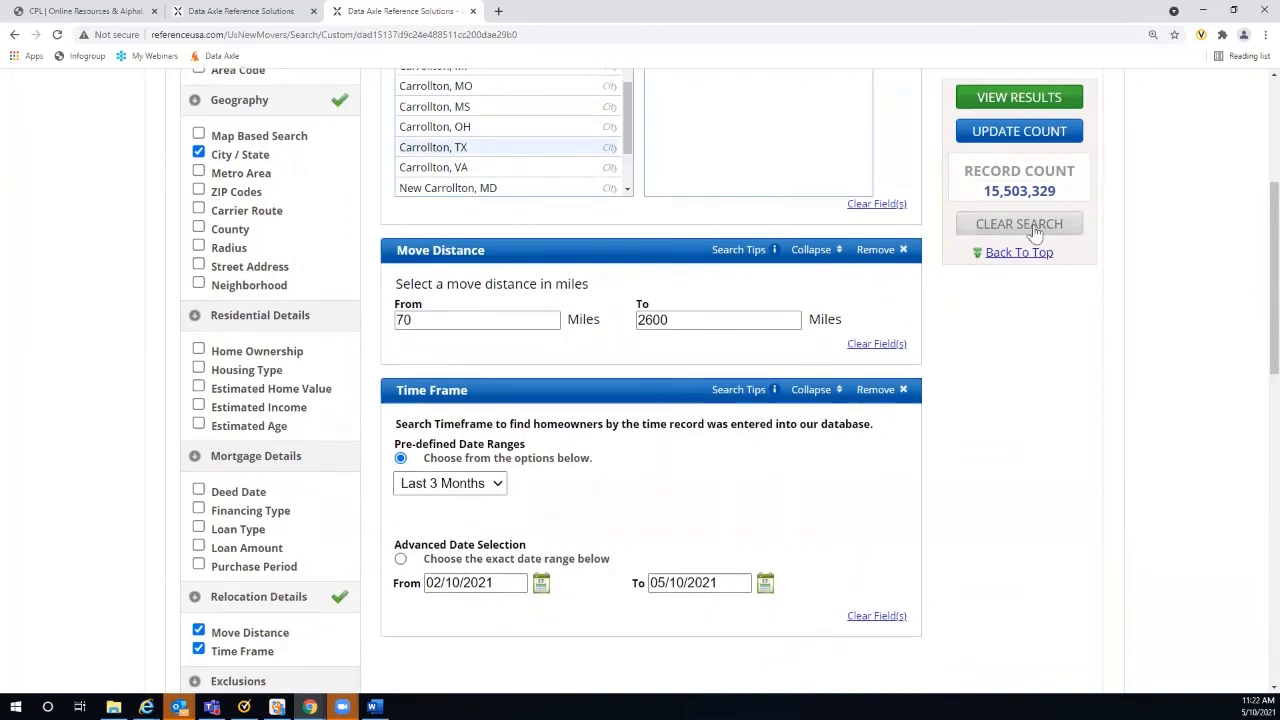
- Update the record count for the Carrollton, TX new movers search and check the move distance range
{"action": "left_click", "coordinate": [1007, 133]}
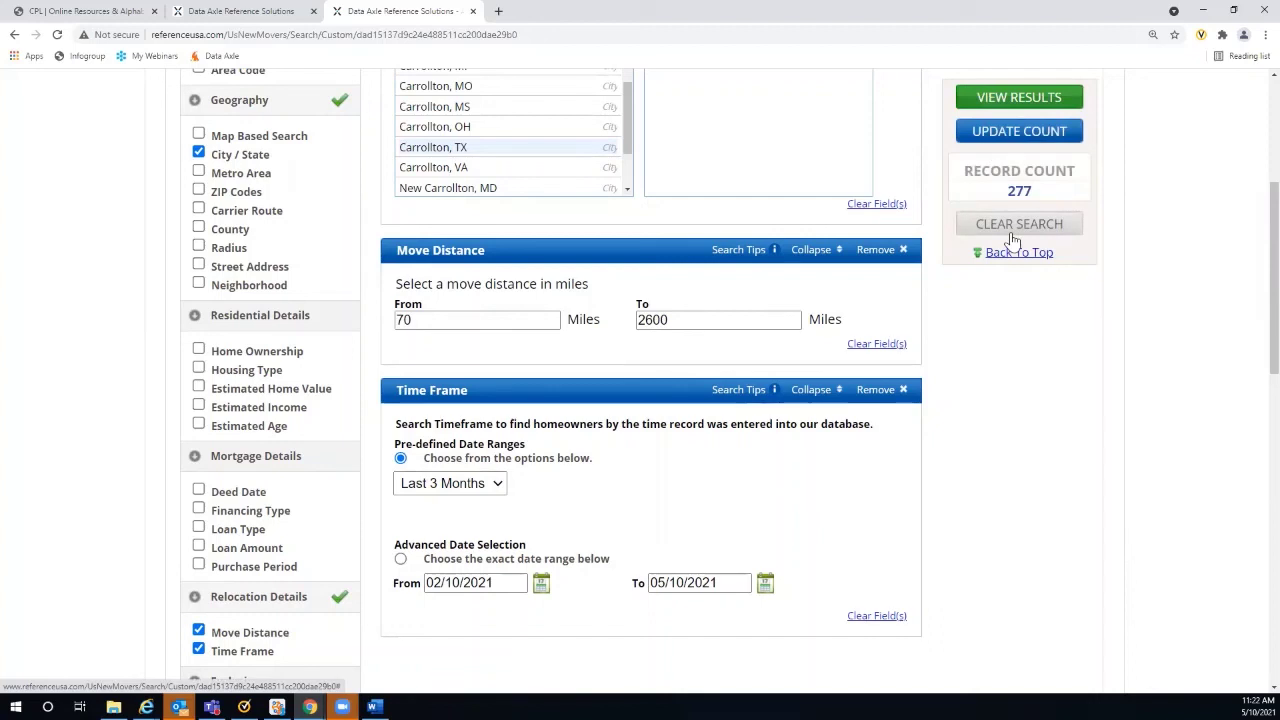
{"action": "left_click", "coordinate": [414, 325]}
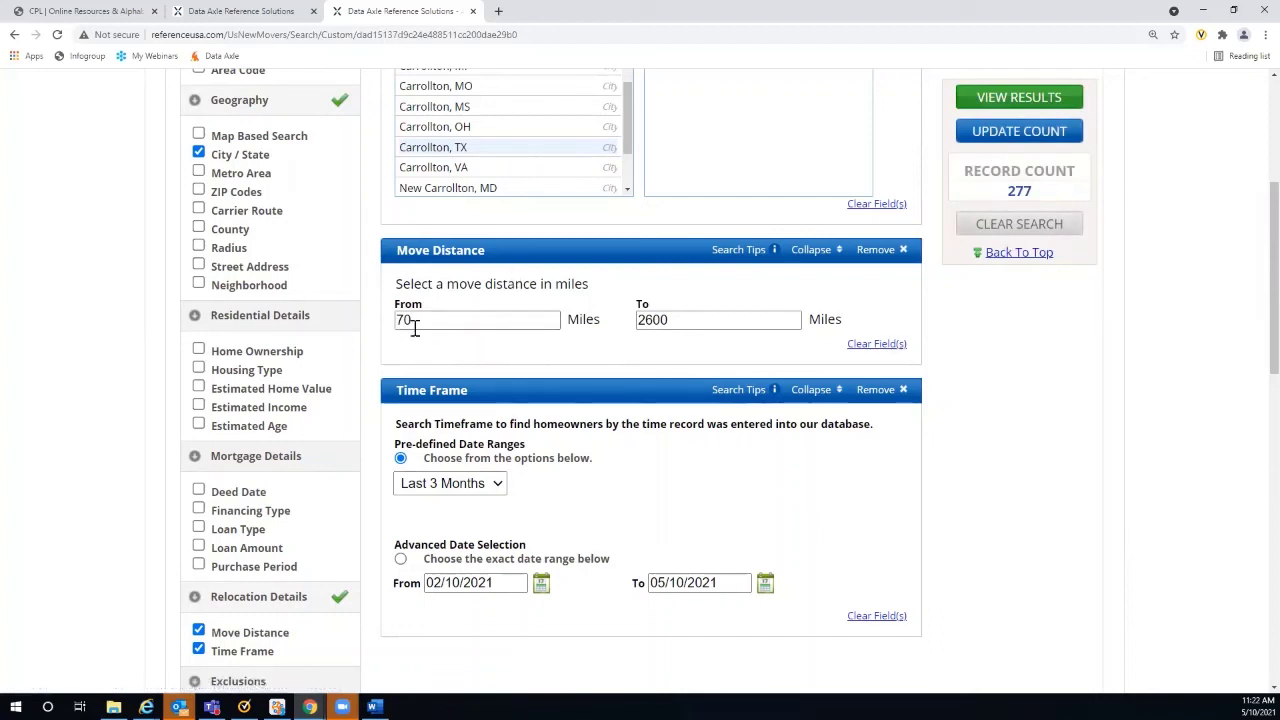
{"action": "left_click", "coordinate": [679, 326]}
- Add the Home Ownership criterion, restrict it to Renter, and update the record count
{"action": "left_click", "coordinate": [199, 350]}
{"action": "scroll", "coordinate": [1002, 392], "scroll_direction": "down", "scroll_amount": 1}
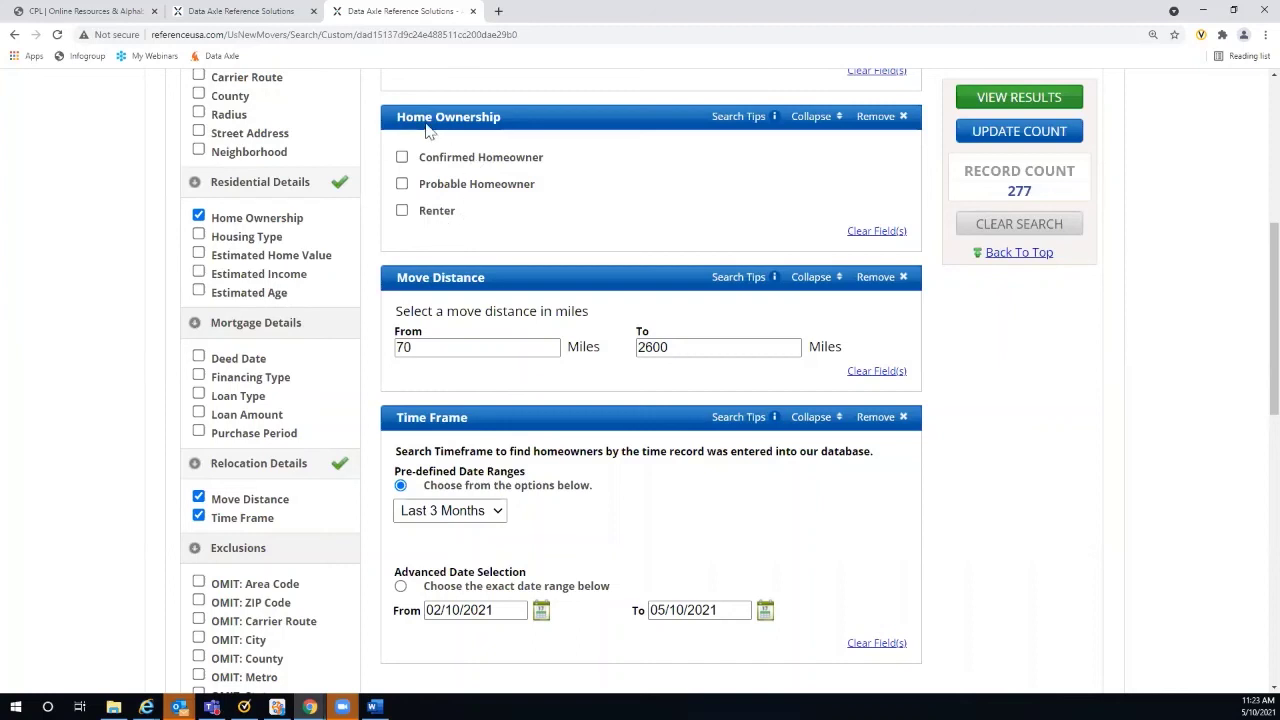
{"action": "left_click", "coordinate": [402, 214]}
{"action": "left_click", "coordinate": [1010, 138]}
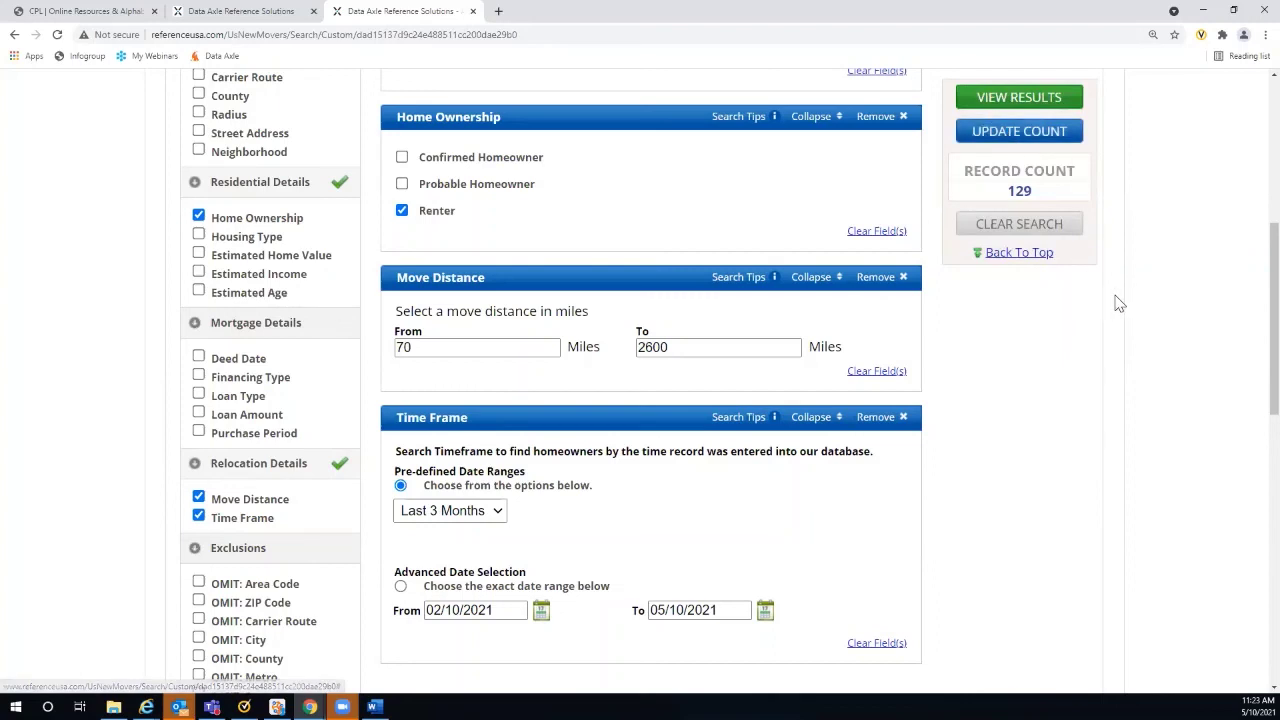
- View the search results, examine the first record's address and neighborhood information, and return to the results list
{"action": "scroll", "coordinate": [1117, 300], "scroll_direction": "up", "scroll_amount": 2}
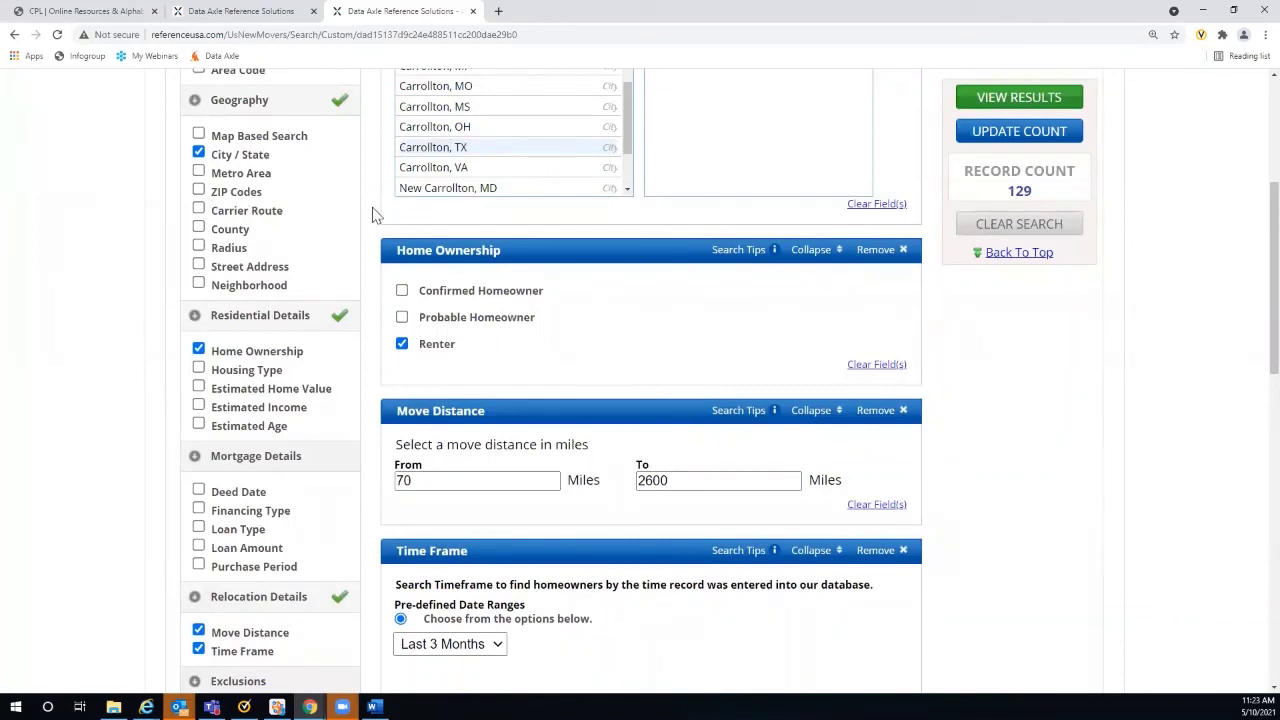
{"action": "left_click", "coordinate": [1005, 99]}
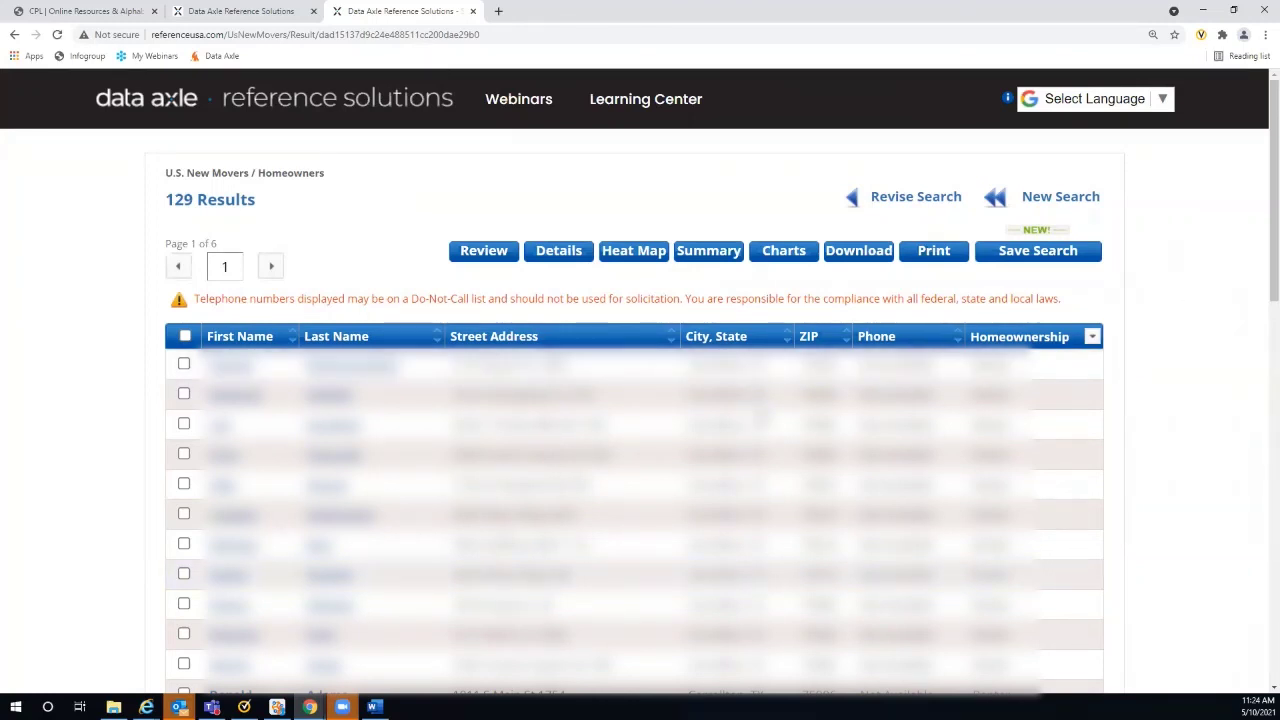
{"action": "left_click", "coordinate": [345, 366]}
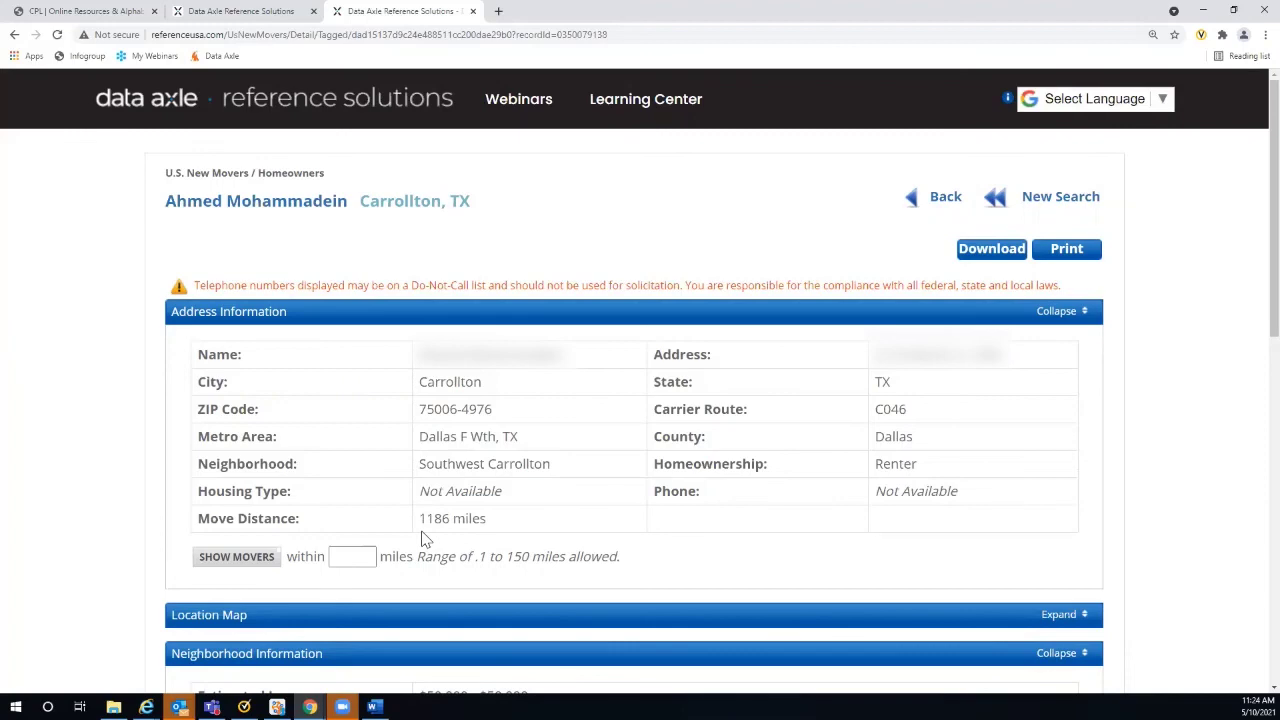
{"action": "scroll", "coordinate": [1160, 470], "scroll_direction": "down", "scroll_amount": 3}
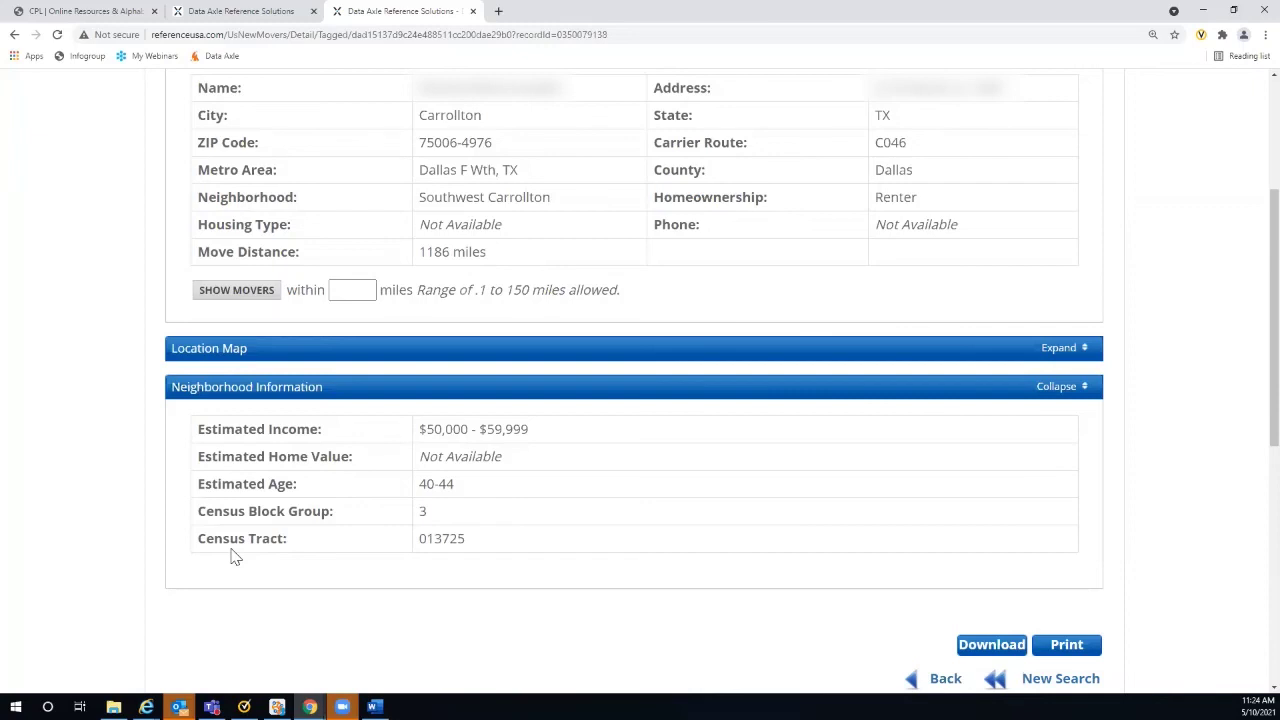
{"action": "scroll", "coordinate": [1170, 362], "scroll_direction": "up", "scroll_amount": 1}
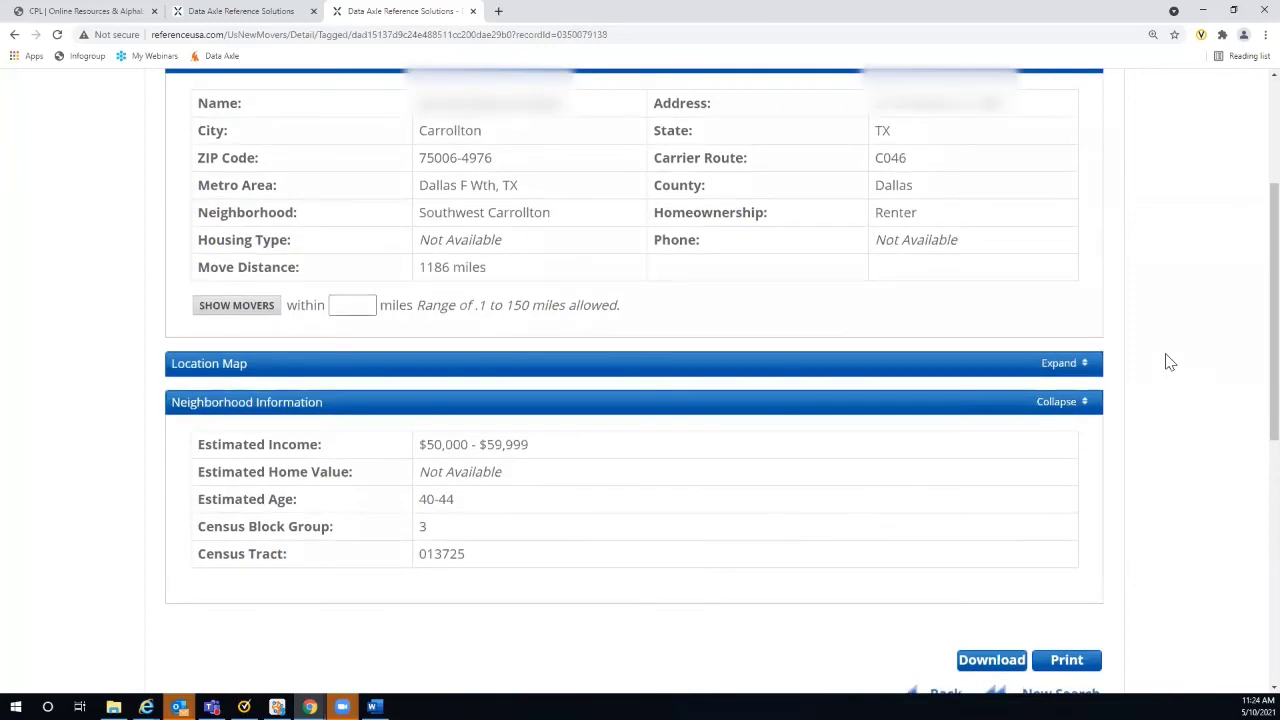
{"action": "scroll", "coordinate": [1170, 362], "scroll_direction": "up", "scroll_amount": 1}
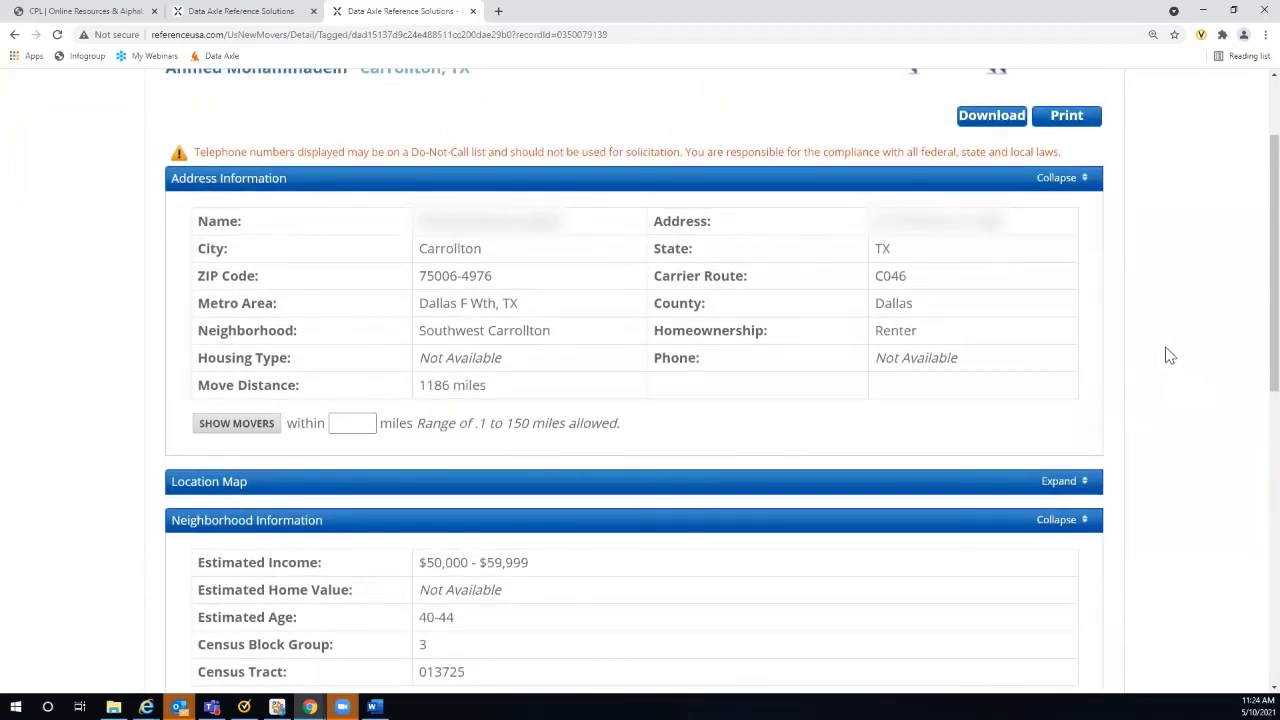
{"action": "scroll", "coordinate": [1195, 309], "scroll_direction": "up", "scroll_amount": 2}
{"action": "left_click", "coordinate": [937, 201]}
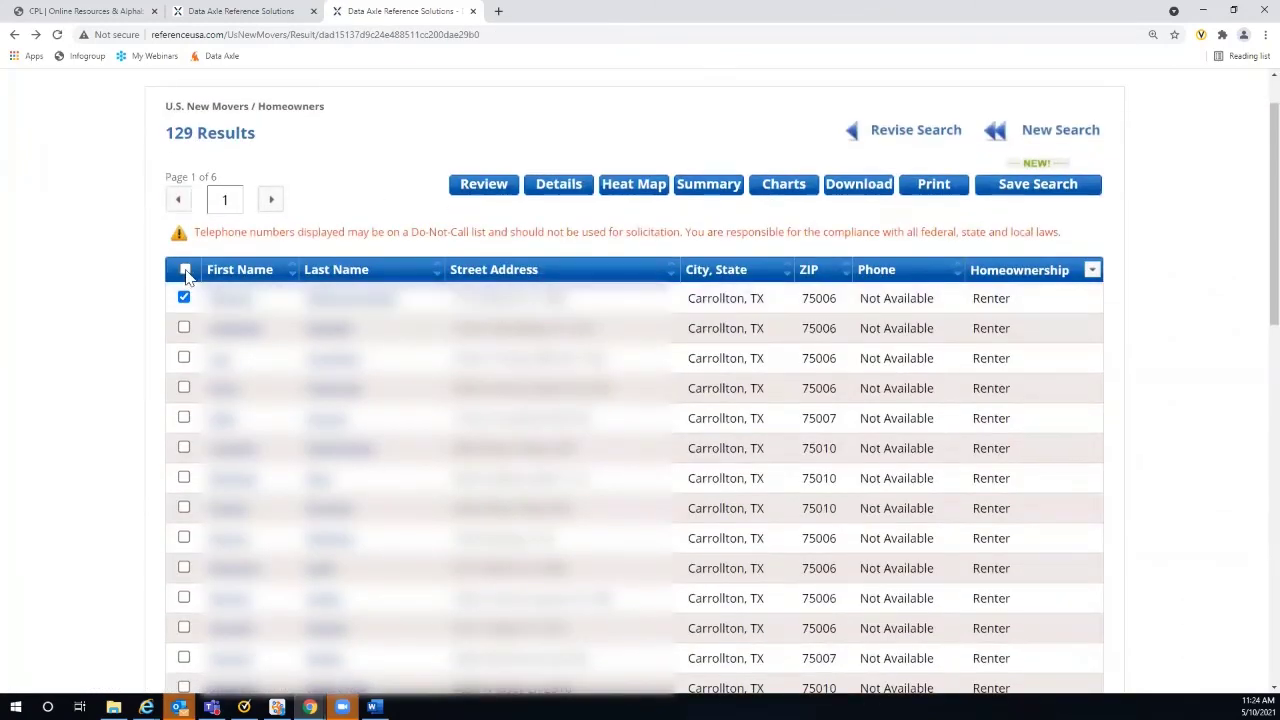
- Select all records on pages 1 and 2 of the new movers results
{"action": "left_click", "coordinate": [185, 271]}
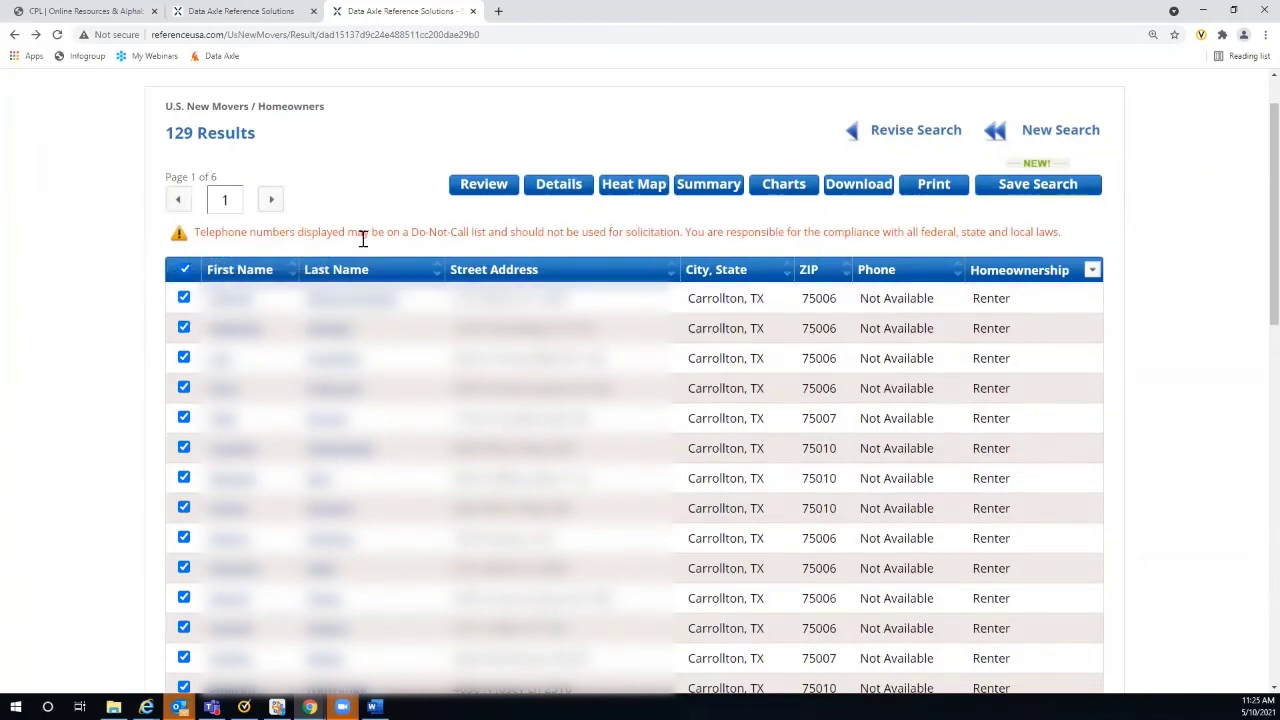
{"action": "left_click", "coordinate": [274, 202]}
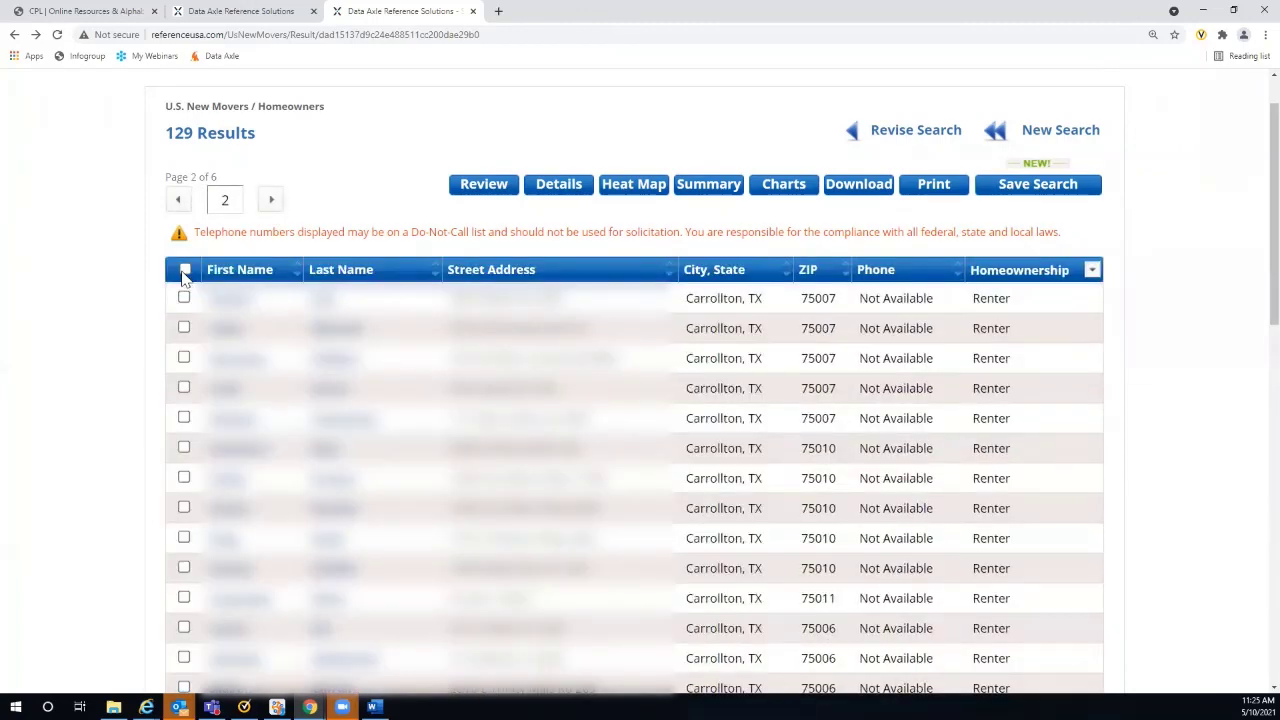
{"action": "left_click", "coordinate": [184, 272]}
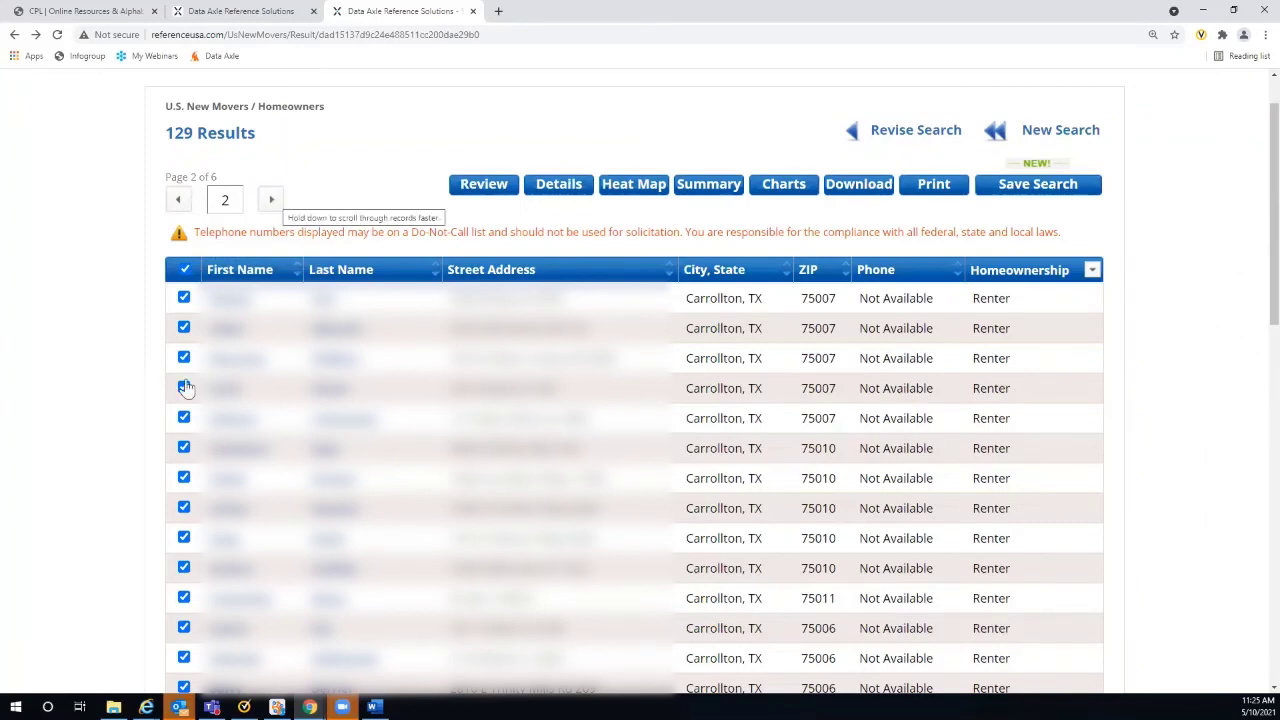
{"action": "scroll", "coordinate": [103, 466], "scroll_direction": "down", "scroll_amount": 5}
{"action": "scroll", "coordinate": [135, 467], "scroll_direction": "down", "scroll_amount": 2}
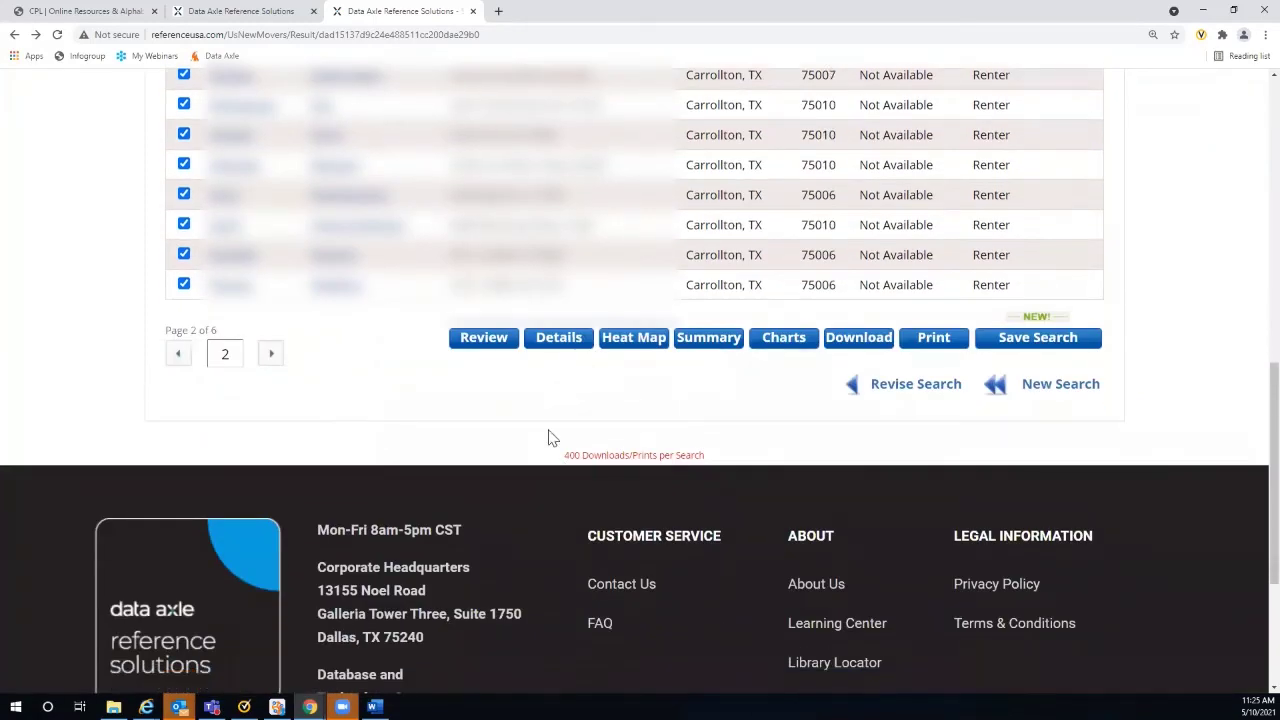
{"action": "scroll", "coordinate": [114, 243], "scroll_direction": "up", "scroll_amount": 7}
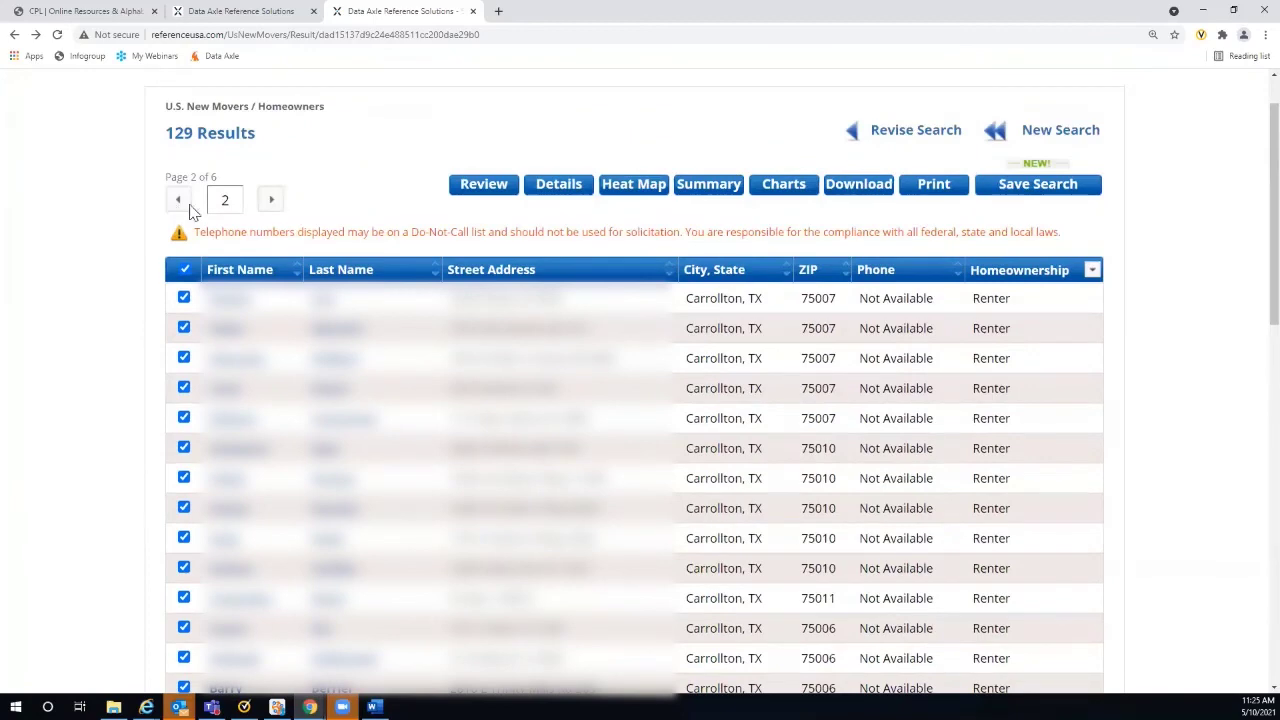
- Select all records on results pages 3 through 6 to complete the selection
{"action": "left_click", "coordinate": [274, 202]}
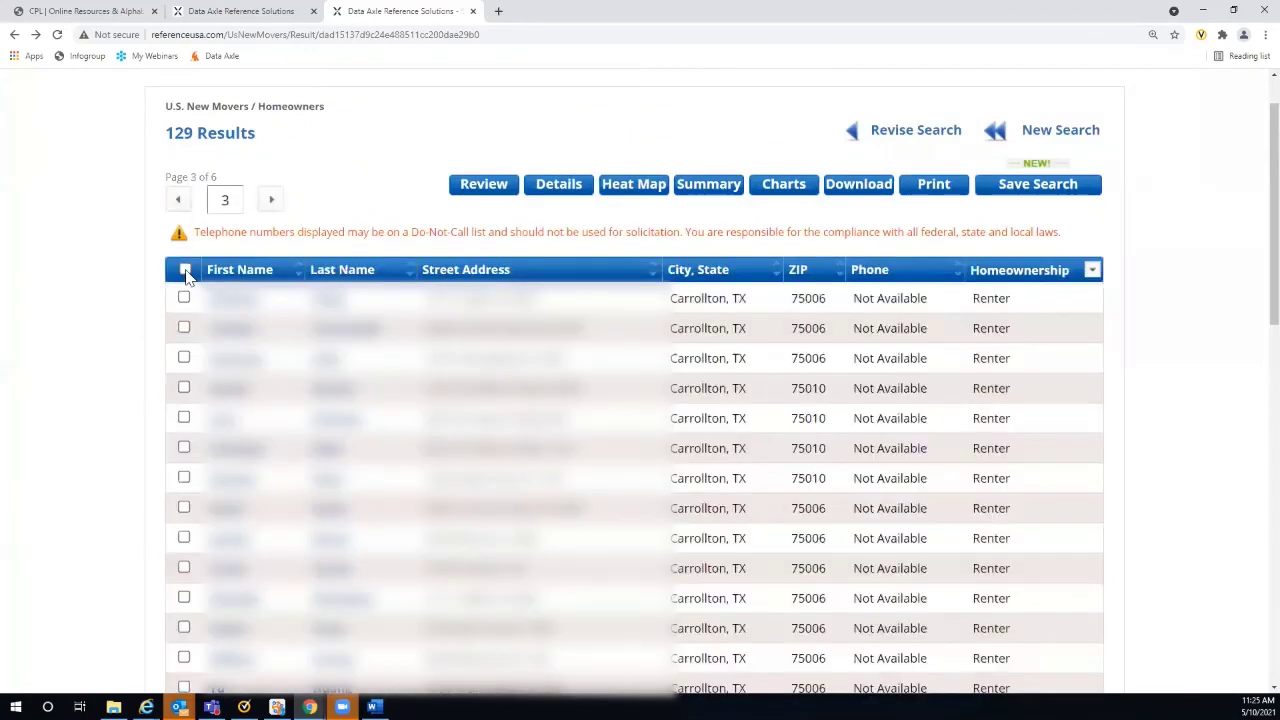
{"action": "left_click", "coordinate": [184, 269]}
{"action": "left_click", "coordinate": [272, 202]}
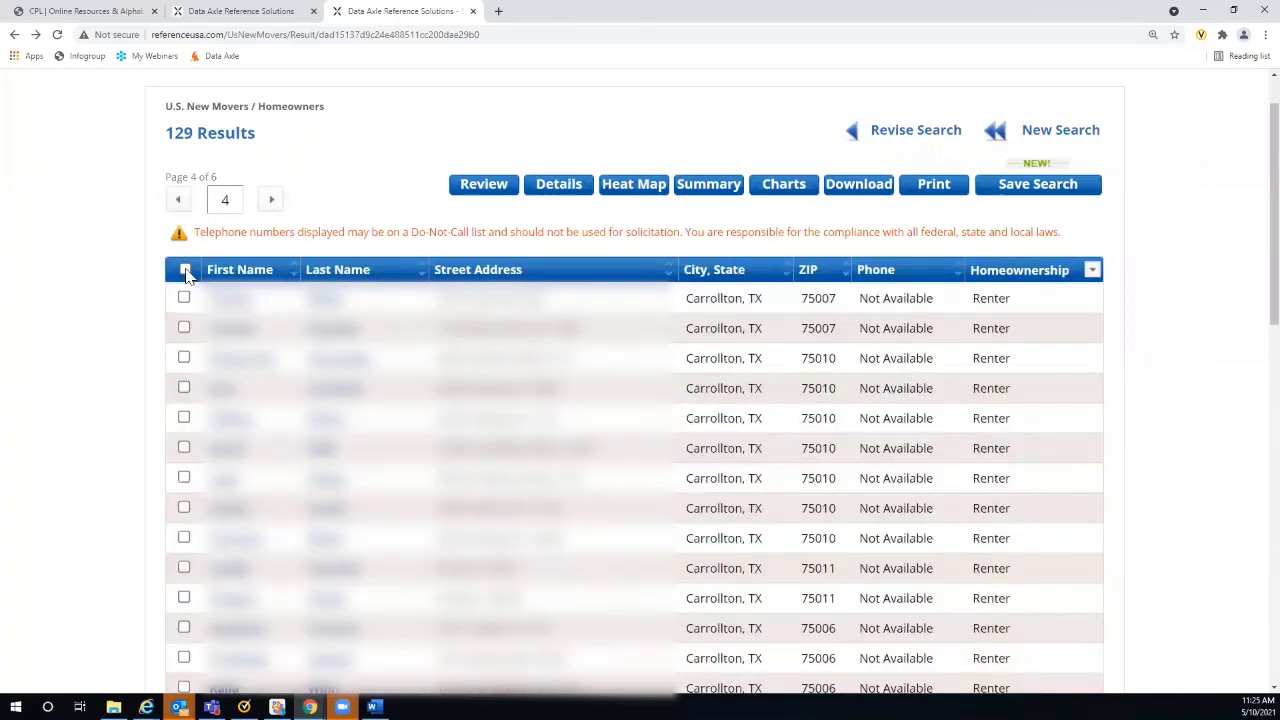
{"action": "left_click", "coordinate": [185, 270]}
{"action": "left_click", "coordinate": [271, 200]}
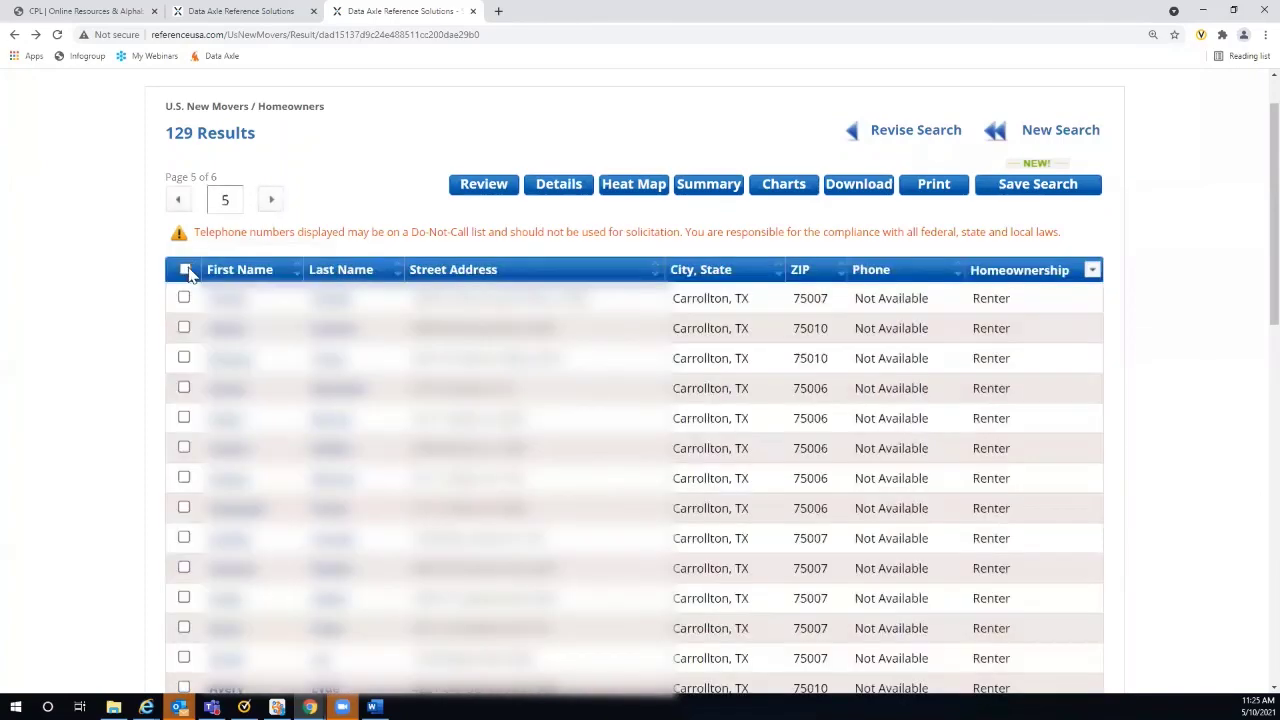
{"action": "left_click", "coordinate": [184, 269]}
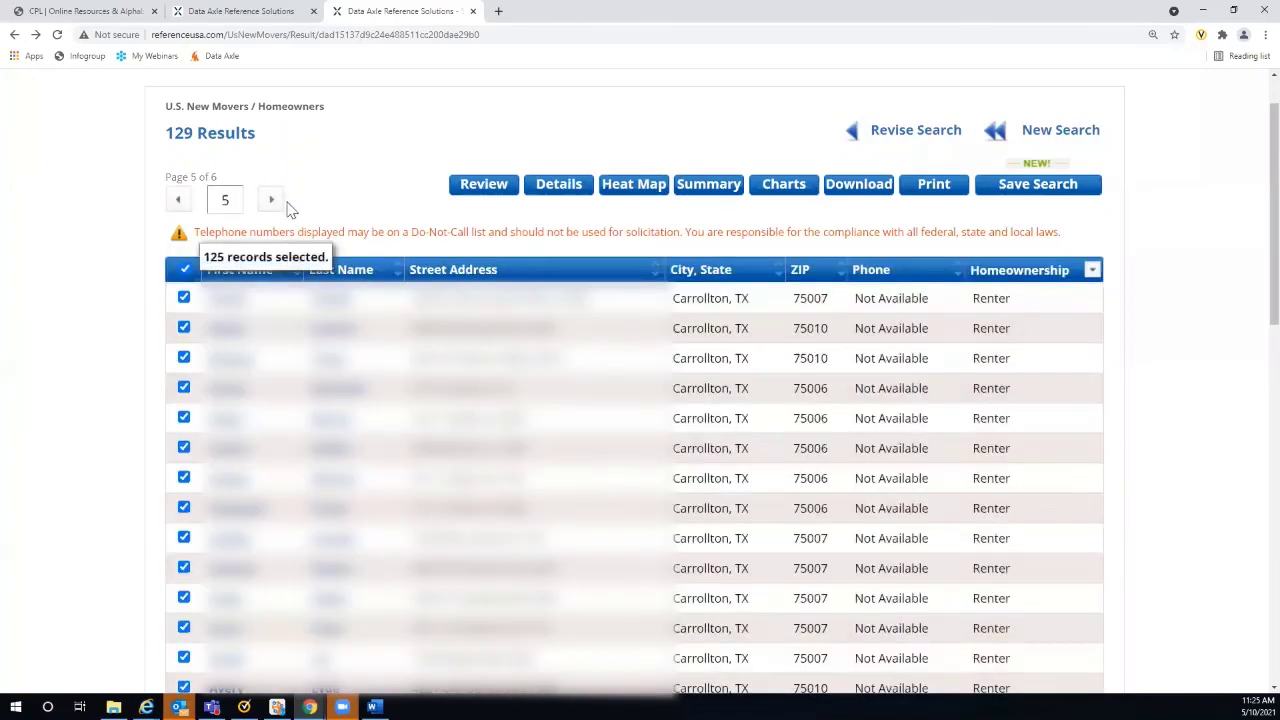
{"action": "left_click", "coordinate": [272, 200]}
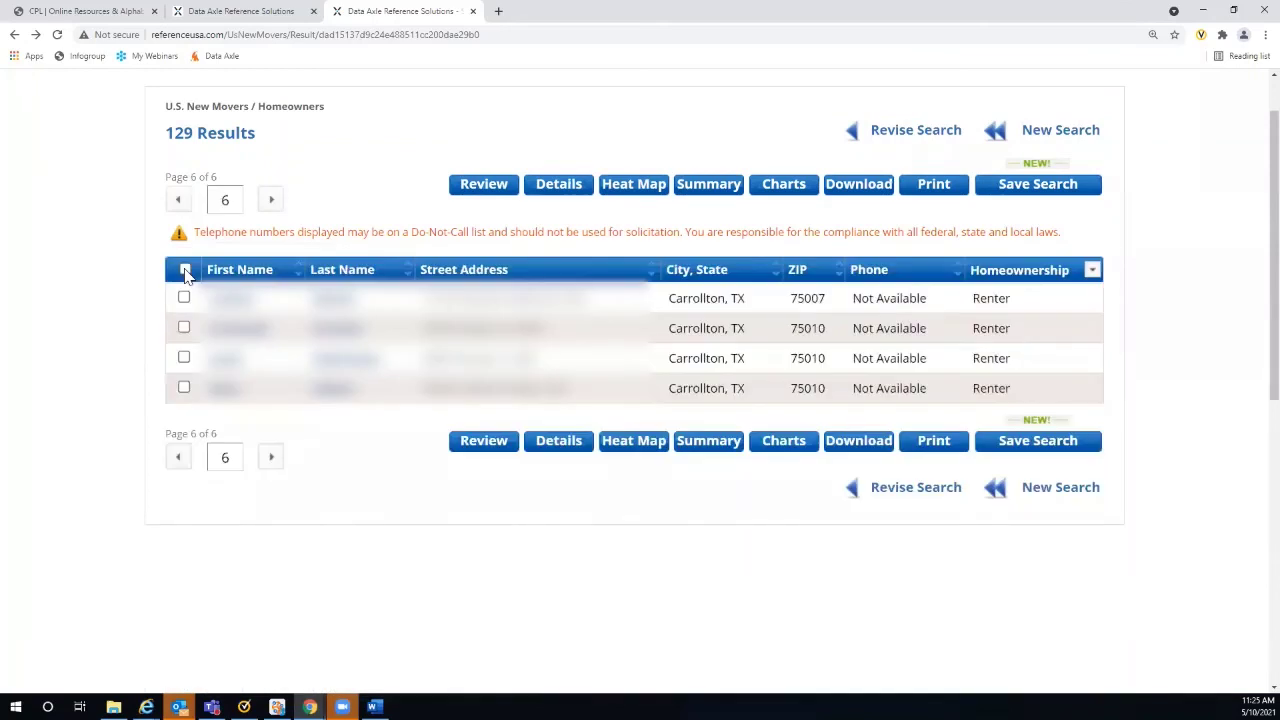
{"action": "left_click", "coordinate": [184, 269]}
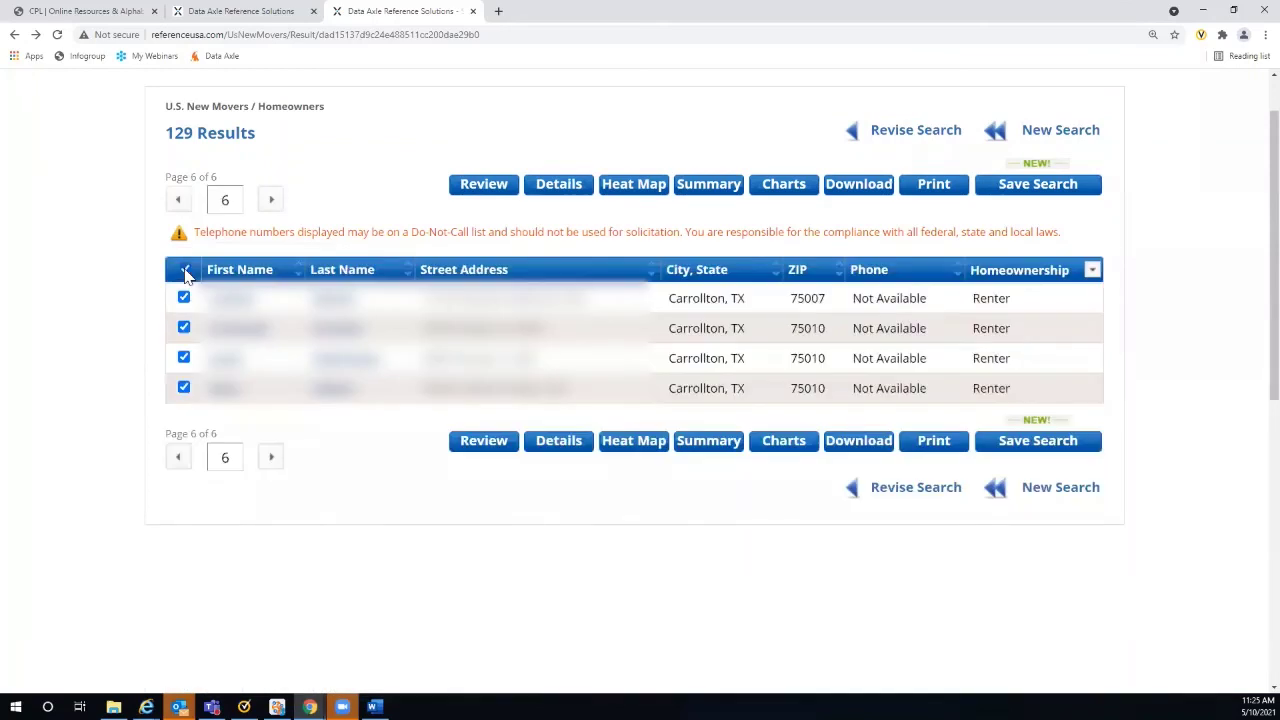
- Open the download options for the selected records and return to the Reference Solutions home page
{"action": "left_click", "coordinate": [851, 189]}
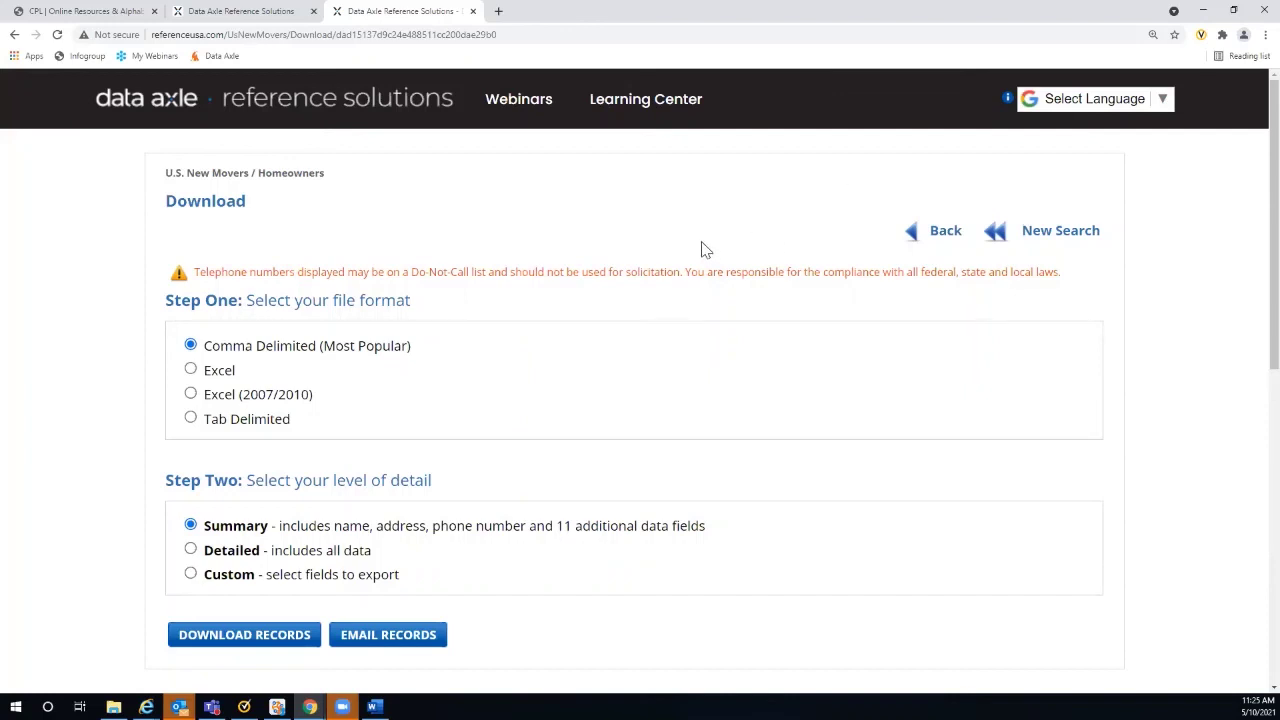
{"action": "left_click", "coordinate": [365, 110]}
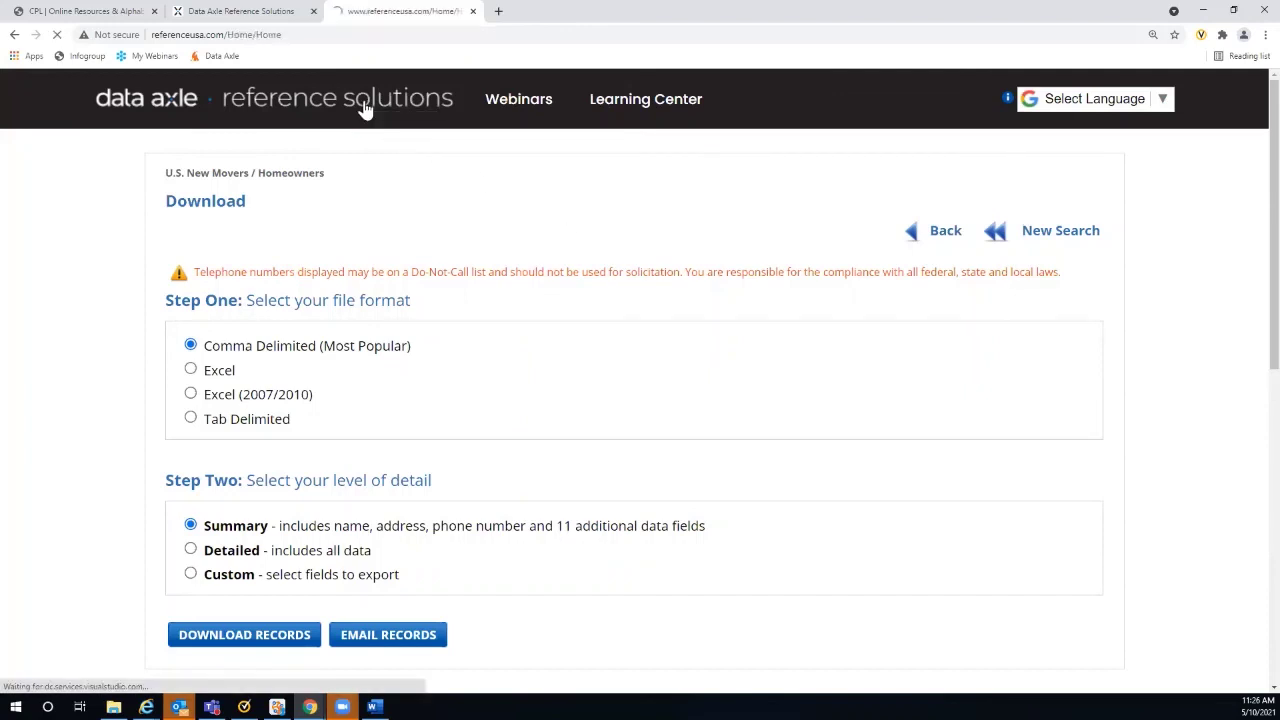